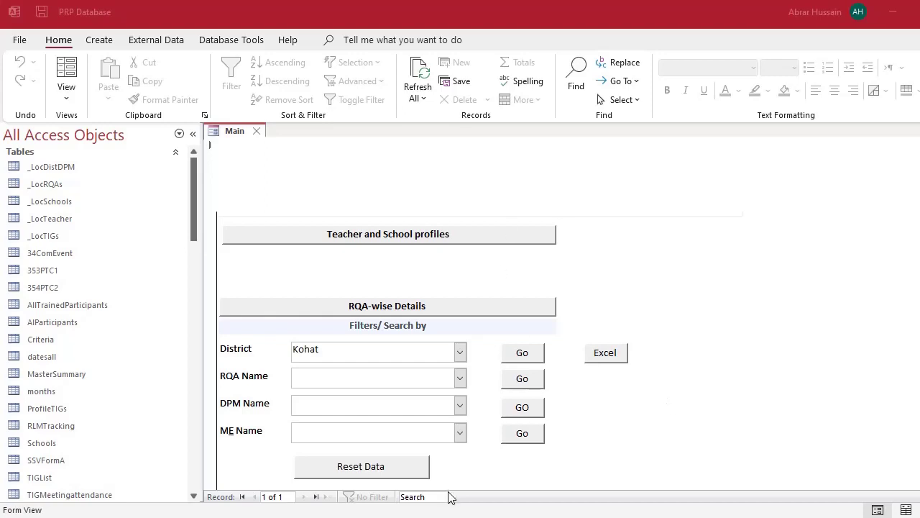
# - Bring the 'Live Session Working 1' Excel workbook to the front from the taskbar
pyautogui.moveTo(438, 515)
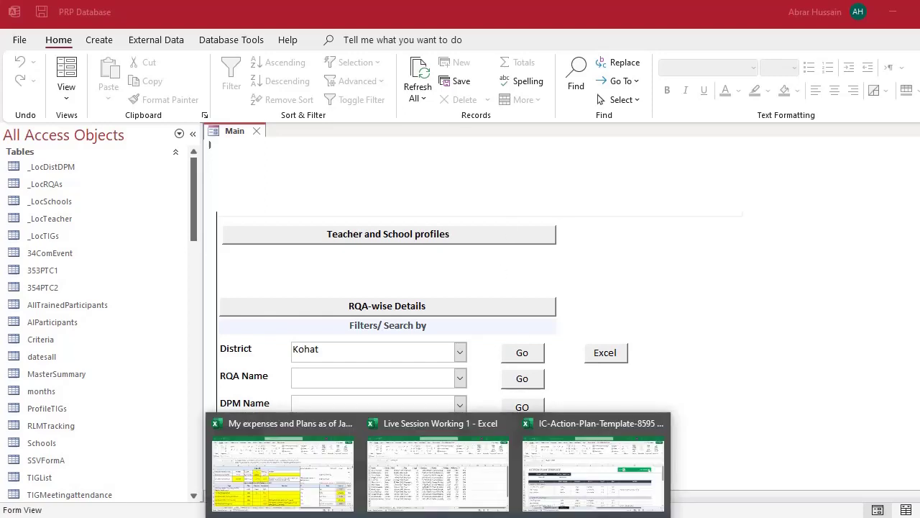
pyautogui.click(421, 488)
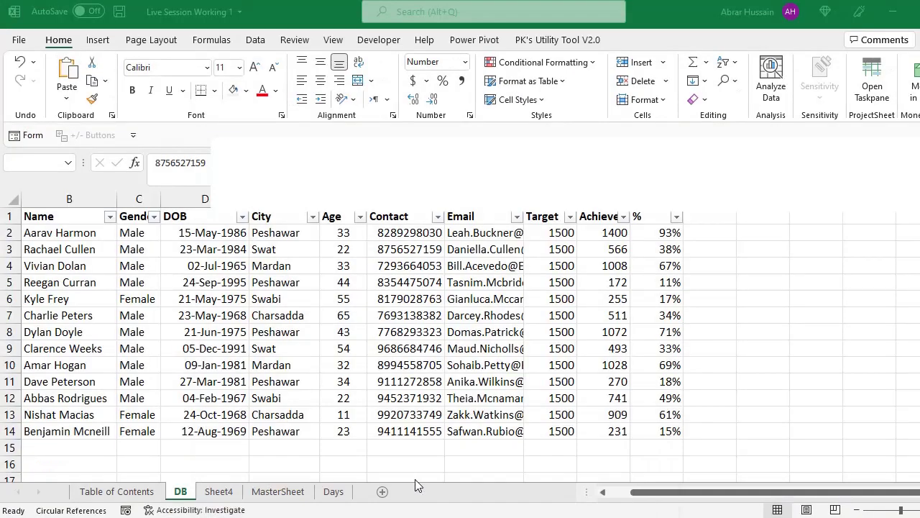
# - Select the DB sheet table from Name to %, then return to the Access PRP Database
pyautogui.click(215, 319)
pyautogui.click(141, 234)
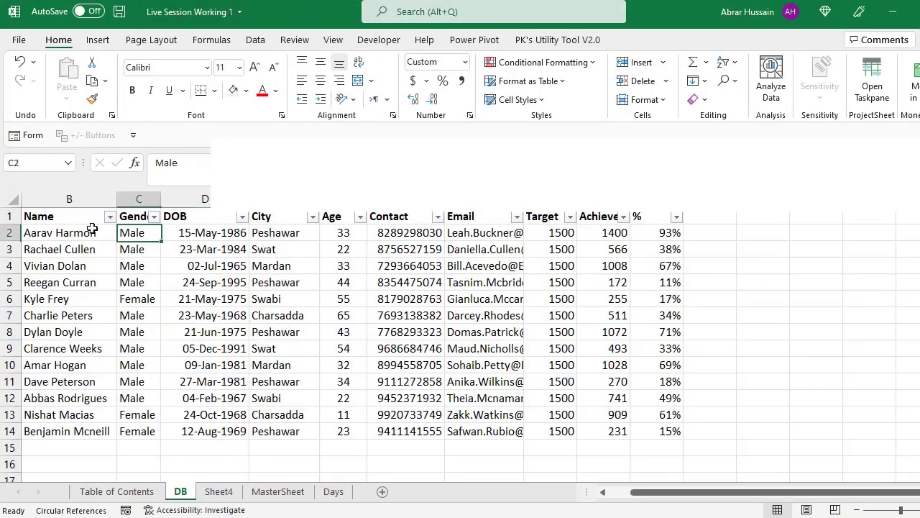
pyautogui.moveTo(93, 220); pyautogui.dragTo(669, 426)
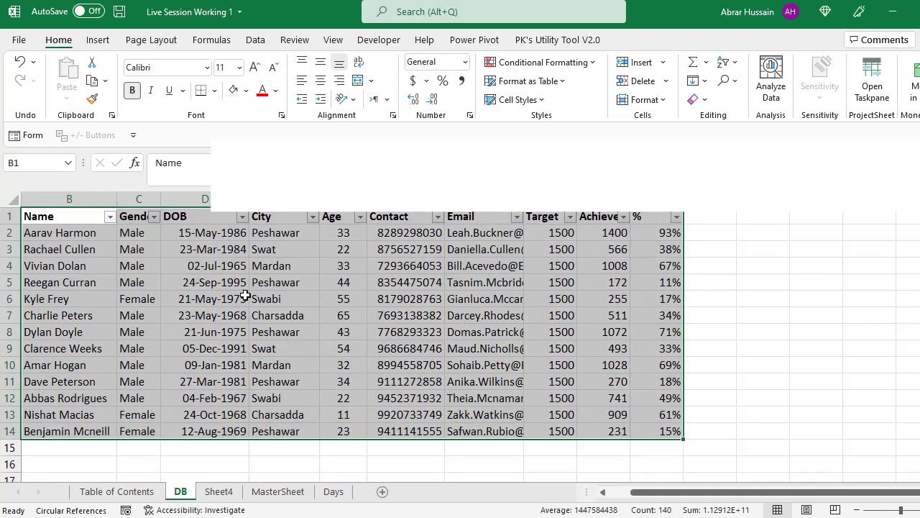
pyautogui.moveTo(64, 211); pyautogui.dragTo(653, 430)
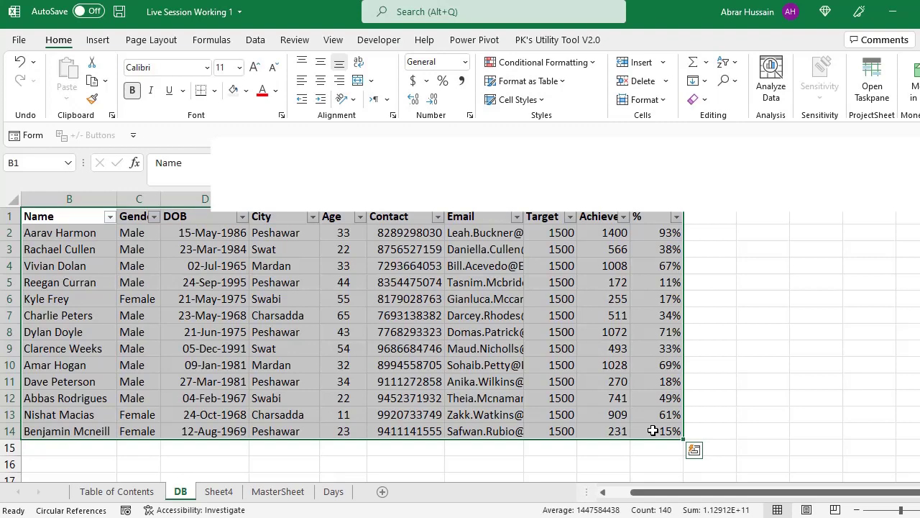
pyautogui.hotkey('alt', 'Tab')
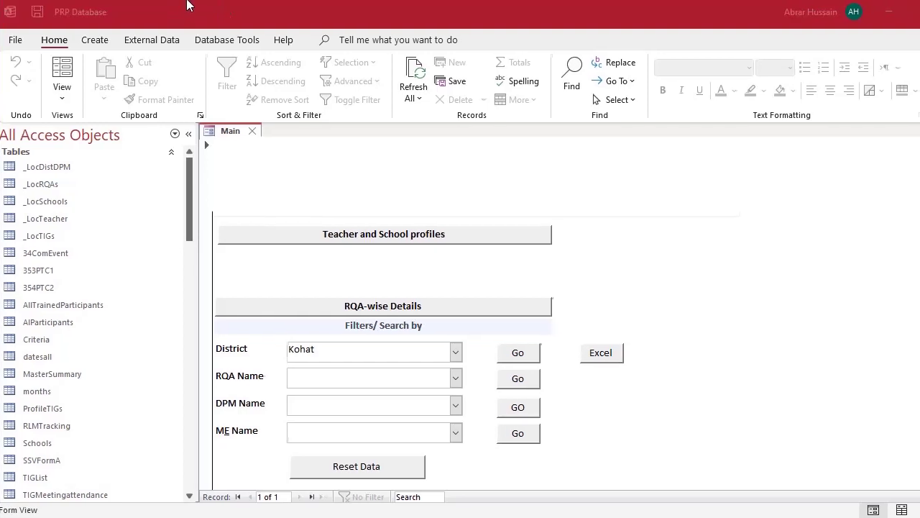
# - Keep Kohat as the District filter, open Teacher and School profiles, and return to Main
pyautogui.click(695, 289)
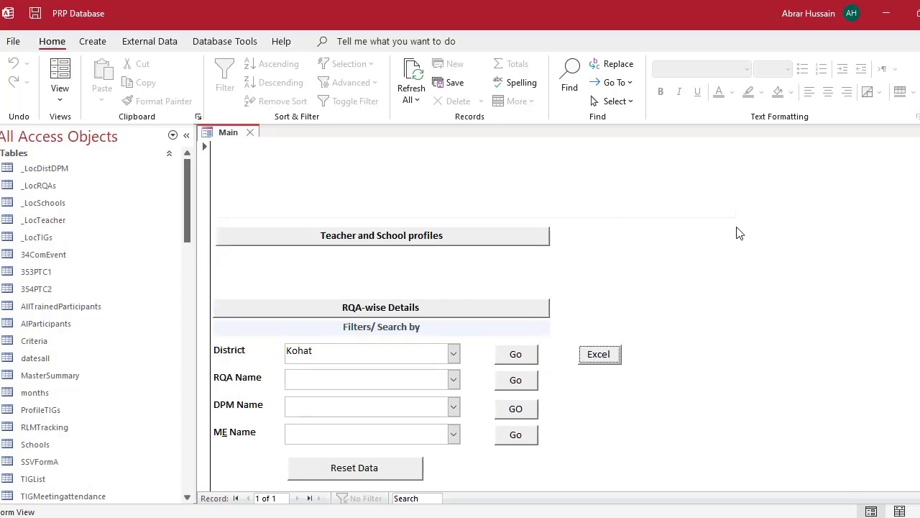
pyautogui.click(454, 353)
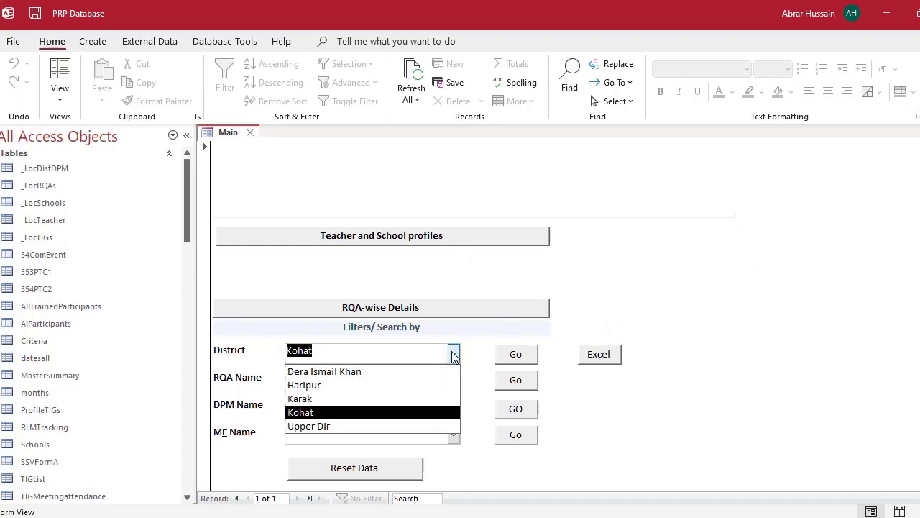
pyautogui.click(371, 286)
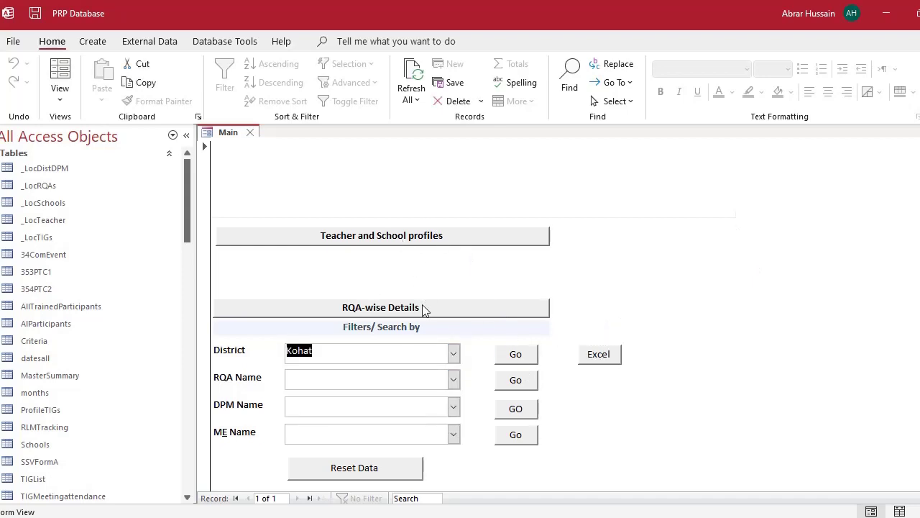
pyautogui.click(388, 239)
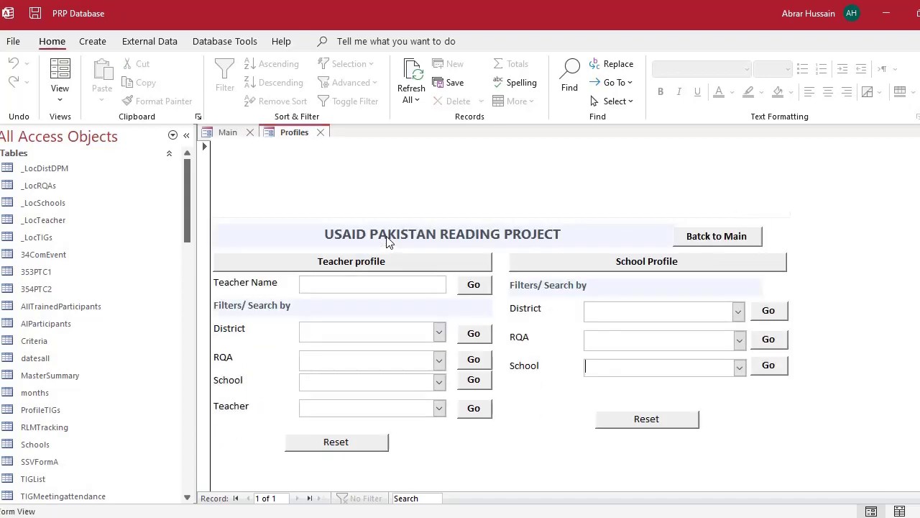
pyautogui.click(227, 132)
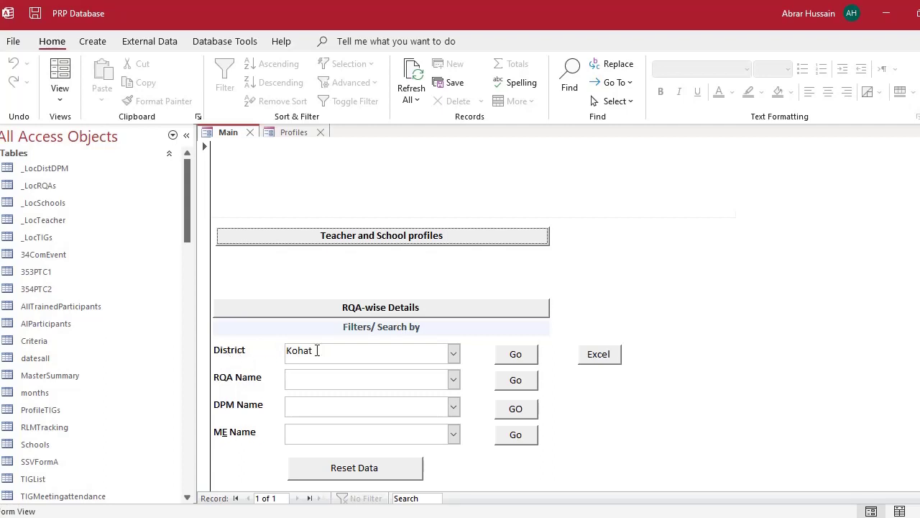
pyautogui.click(522, 359)
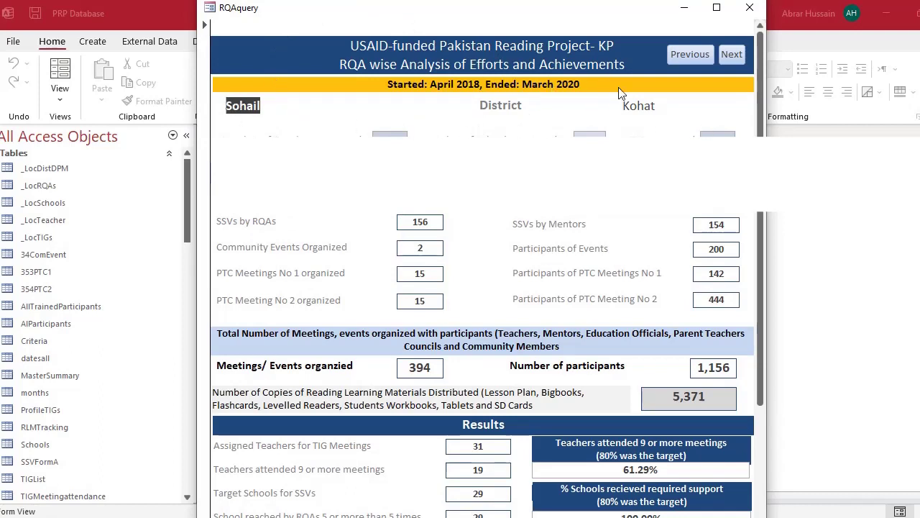
pyautogui.click(233, 222)
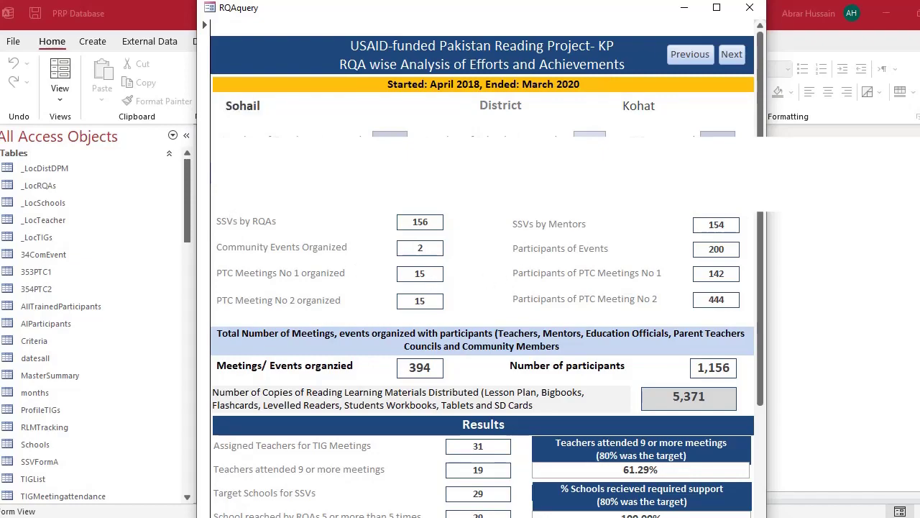
pyautogui.scroll(-3, 424, 331)
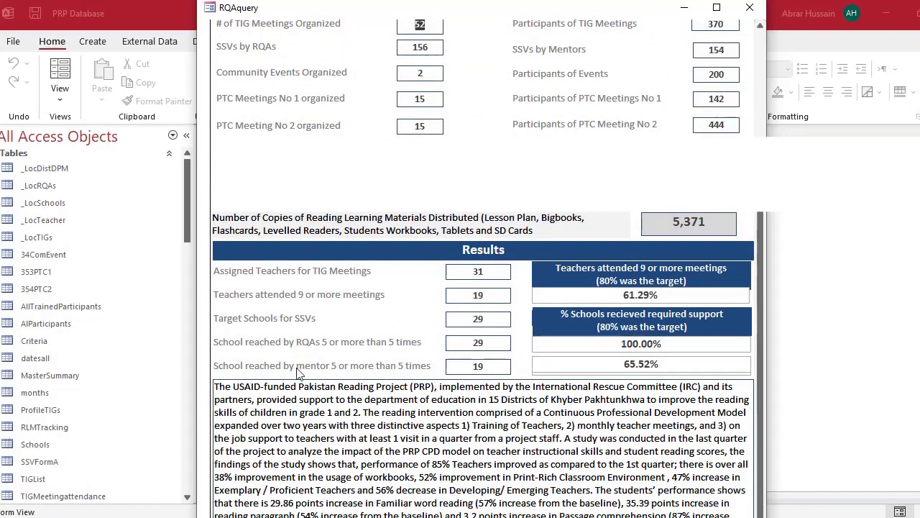
pyautogui.scroll(3, 299, 370)
pyautogui.scroll(-3, 298, 371)
pyautogui.scroll(3, 299, 370)
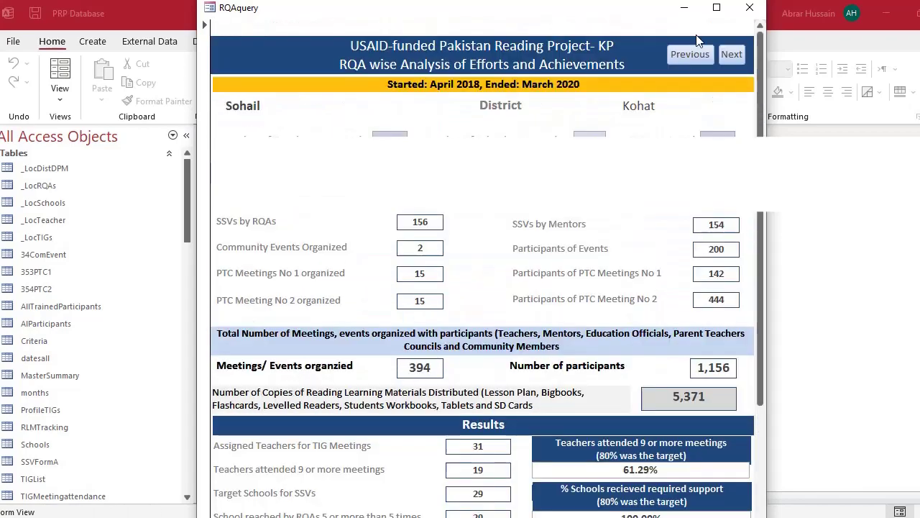
pyautogui.click(750, 7)
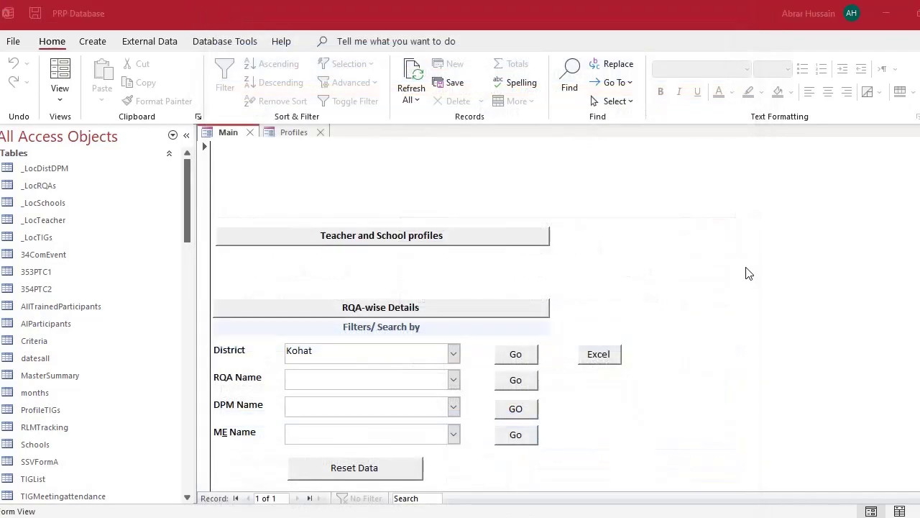
pyautogui.hotkey('alt', 'Tab')
# - Select the DB sheet table data starting from Name, then switch back to Access
pyautogui.click(309, 284)
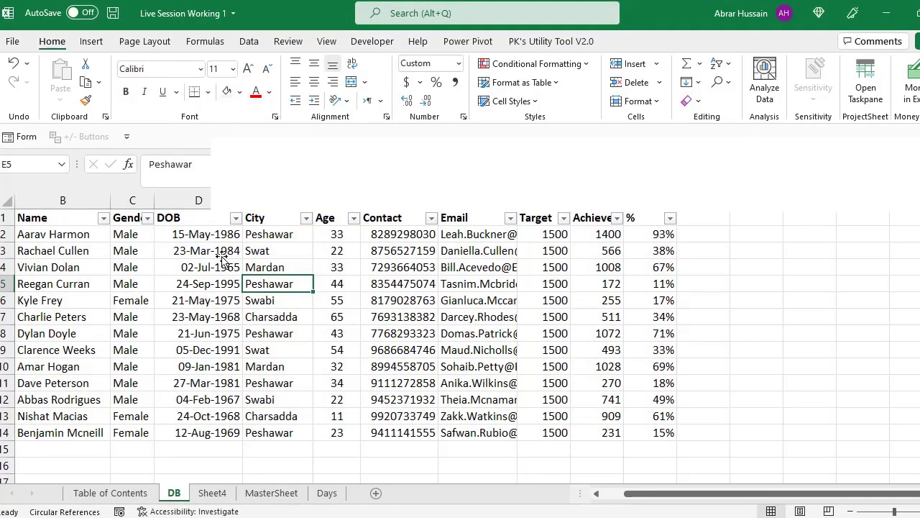
pyautogui.moveTo(28, 217); pyautogui.dragTo(652, 432)
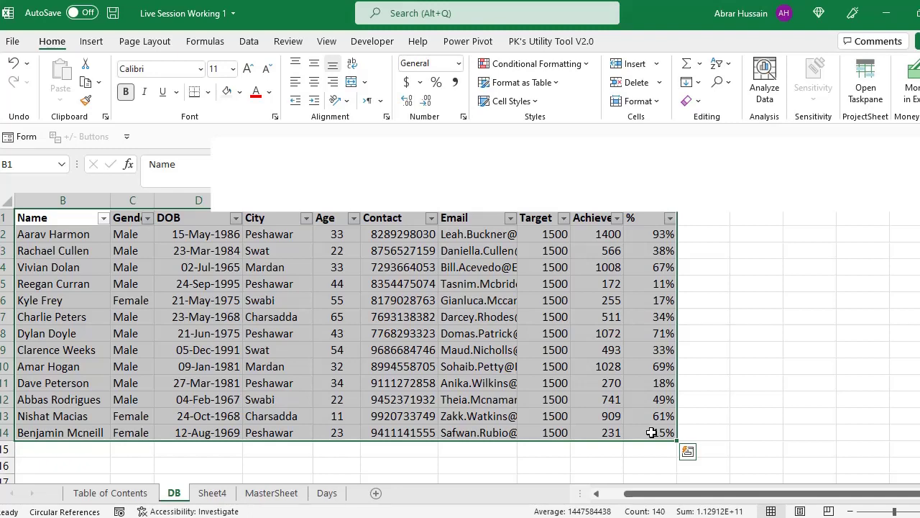
pyautogui.hotkey('alt', 'Tab')
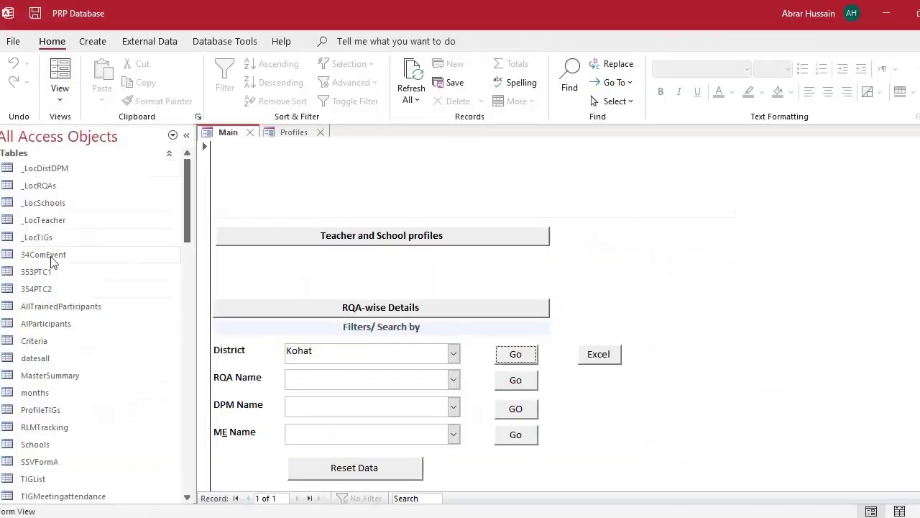
# - Select the _LocDistDPM table in the Navigation Pane, then switch to the Excel workbook
pyautogui.click(40, 166)
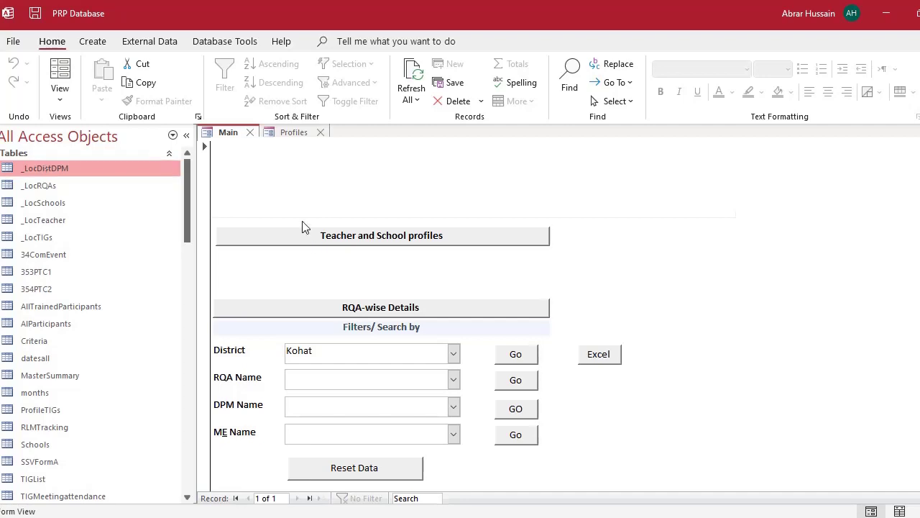
pyautogui.hotkey('alt', 'Tab')
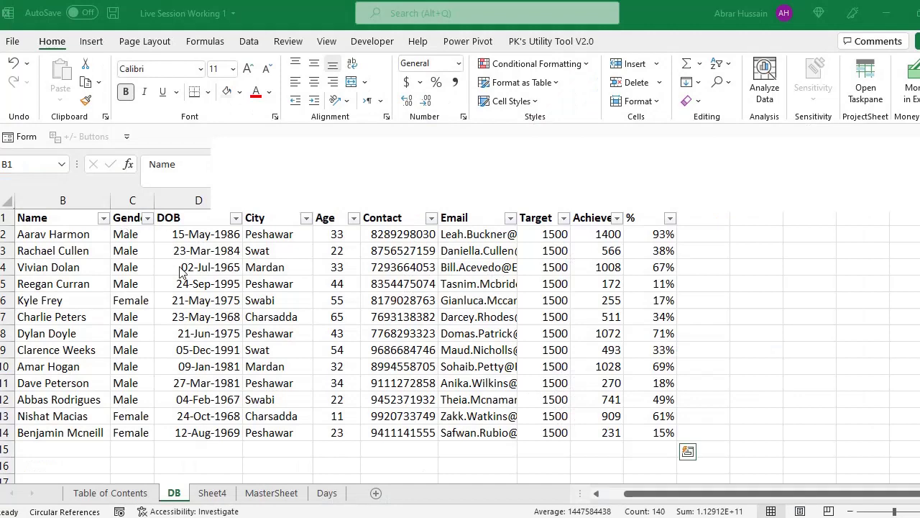
# - Select the first record's Name cell B2, then switch windows to the Word document
pyautogui.click(185, 238)
pyautogui.click(95, 235)
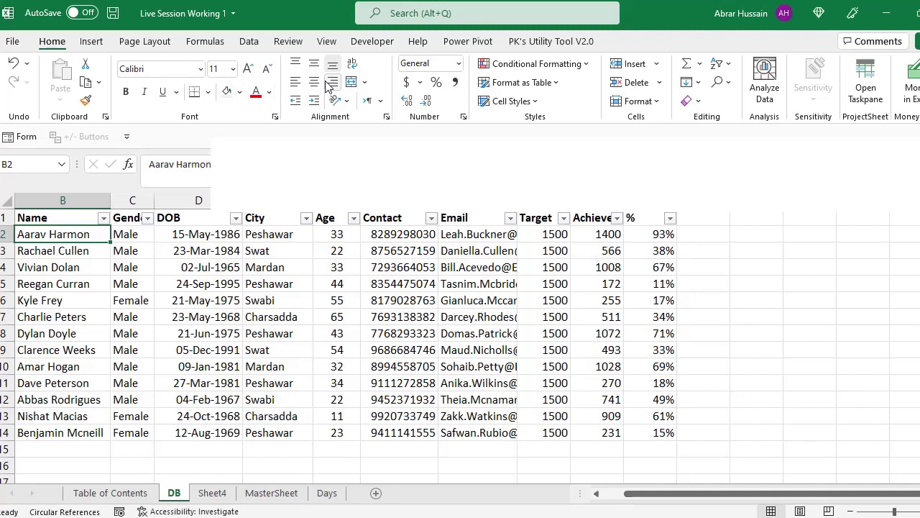
pyautogui.hotkey('alt', 'Tab')
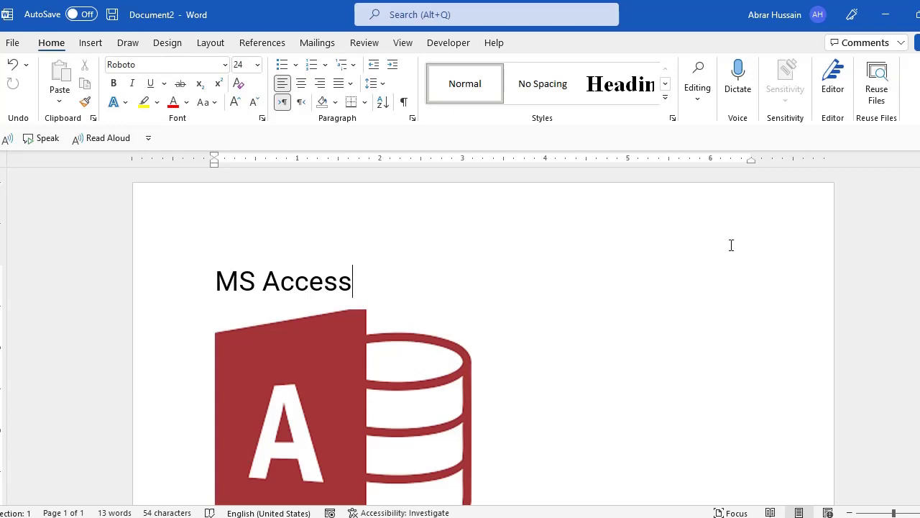
# - Select the Access logo picture, scroll the page, then deselect it after the heading
pyautogui.click(436, 364)
pyautogui.scroll(-2, 349, 369)
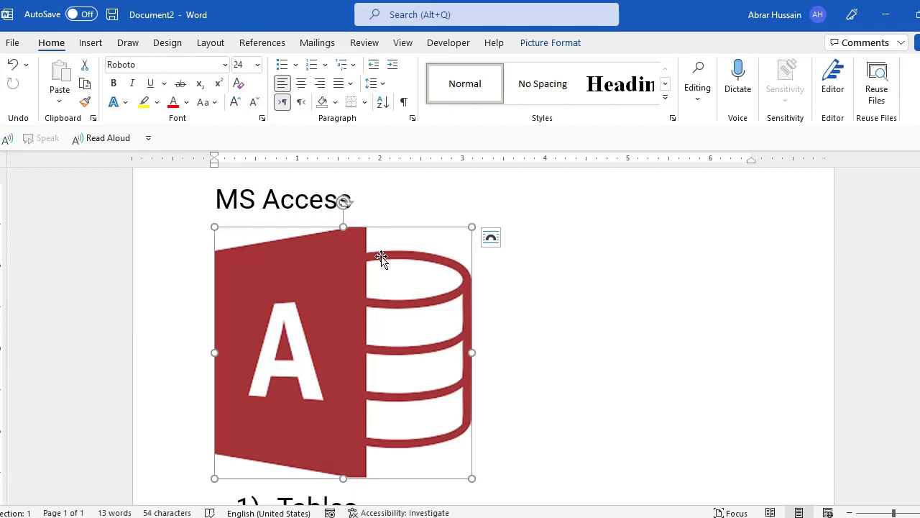
pyautogui.scroll(1, 381, 258)
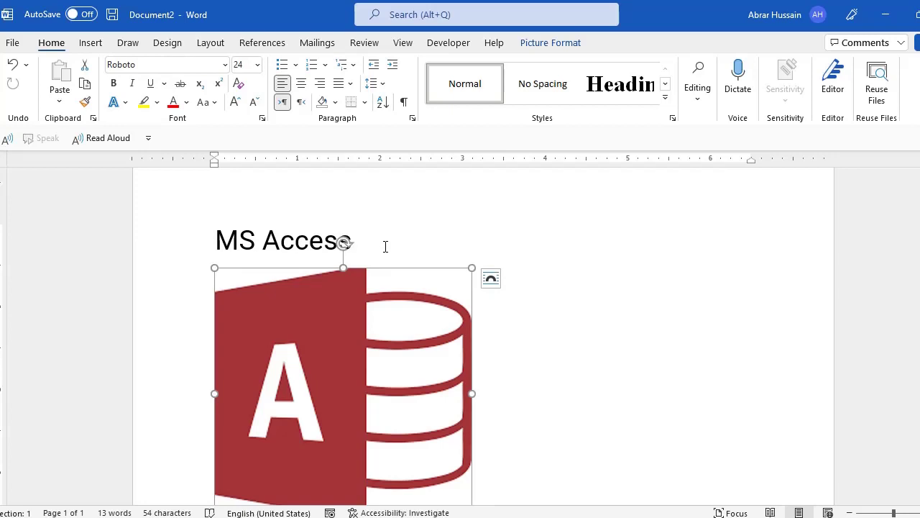
pyautogui.click(384, 247)
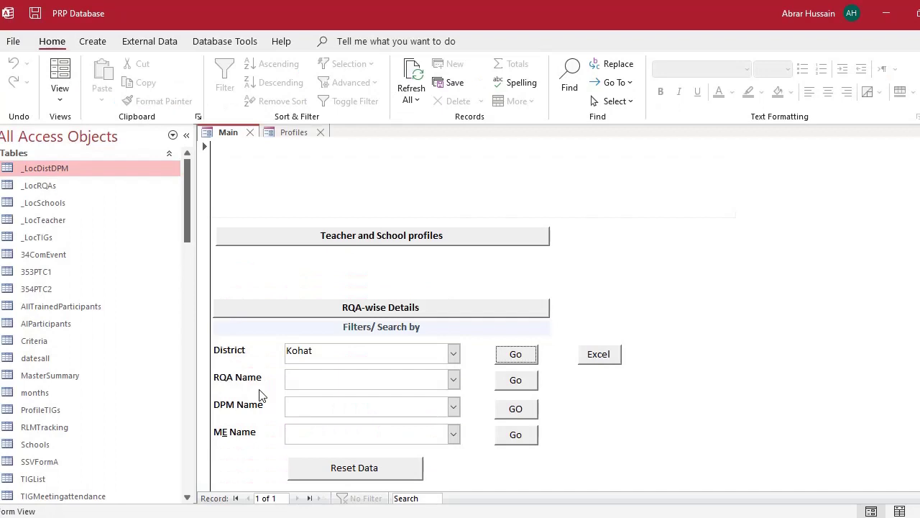
# - Select the Kohat district value and clear the filters, including RQA Name and DPM Name
pyautogui.doubleClick(321, 350)
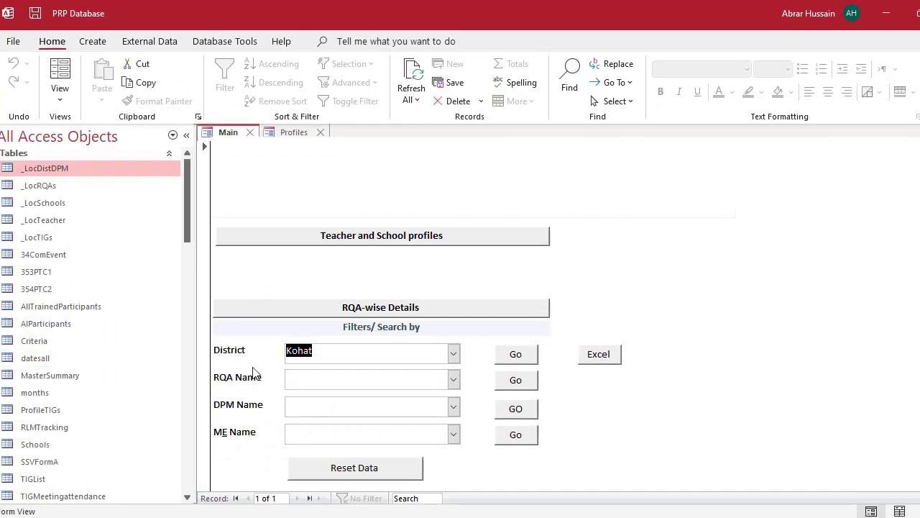
pyautogui.click(351, 475)
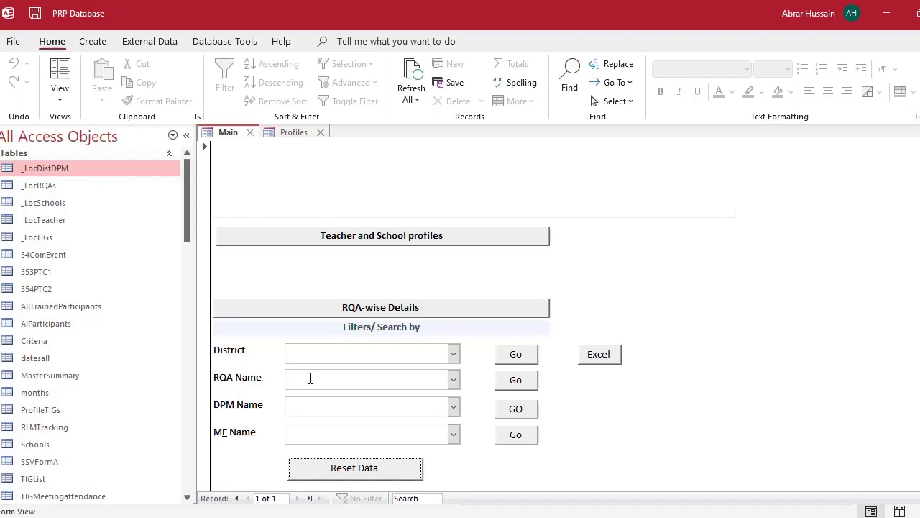
pyautogui.click(311, 378)
pyautogui.click(306, 407)
# - Open a teacher's profile from Teacher and School profiles, review it, then switch to Excel
pyautogui.click(360, 236)
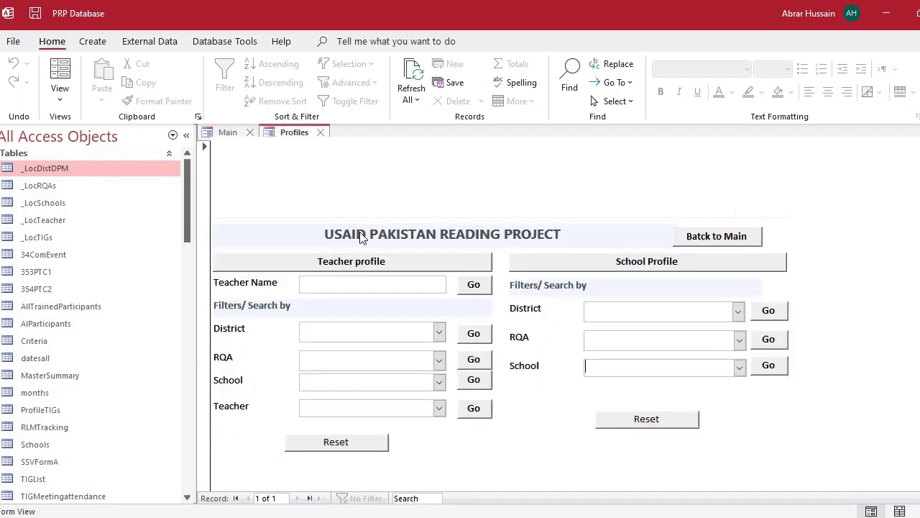
pyautogui.click(308, 265)
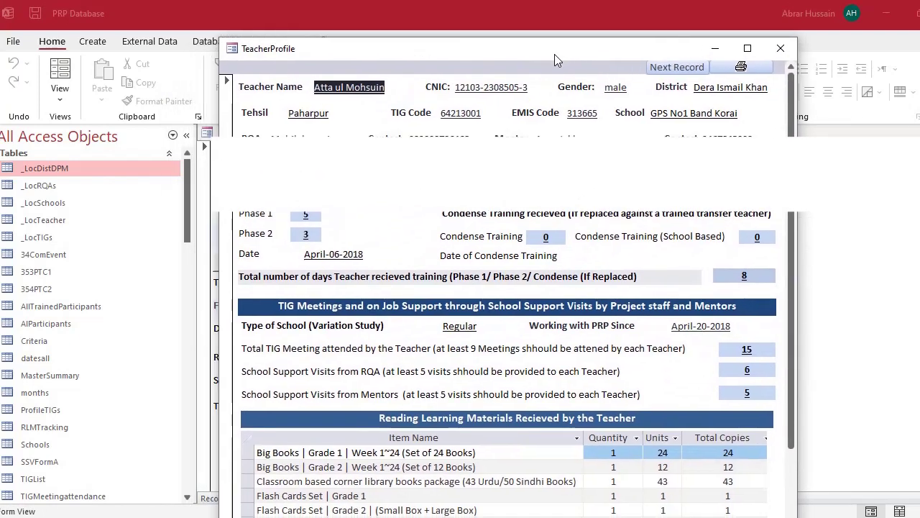
pyautogui.scroll(-3, 504, 275)
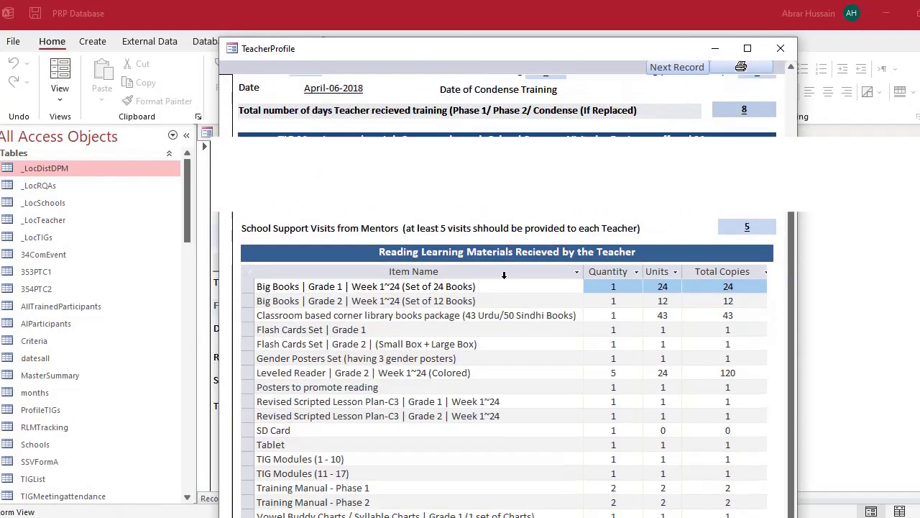
pyautogui.scroll(1, 453, 264)
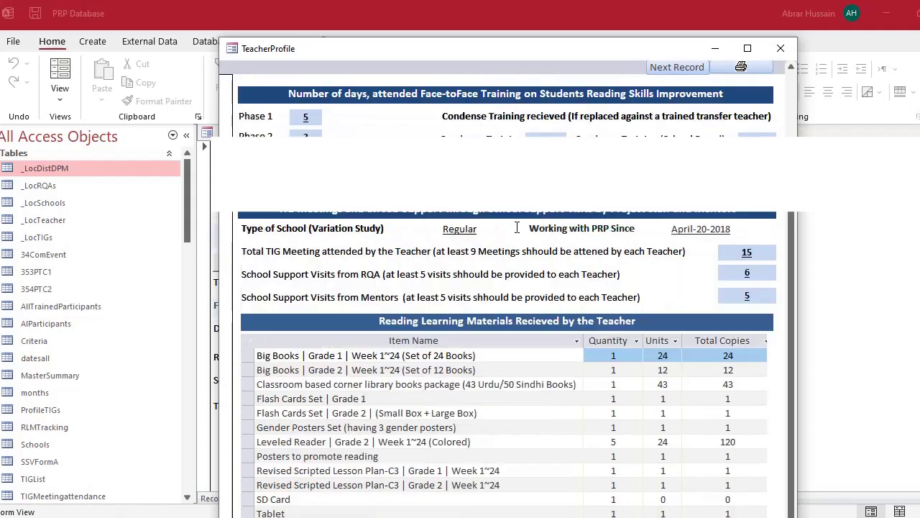
pyautogui.scroll(2, 788, 253)
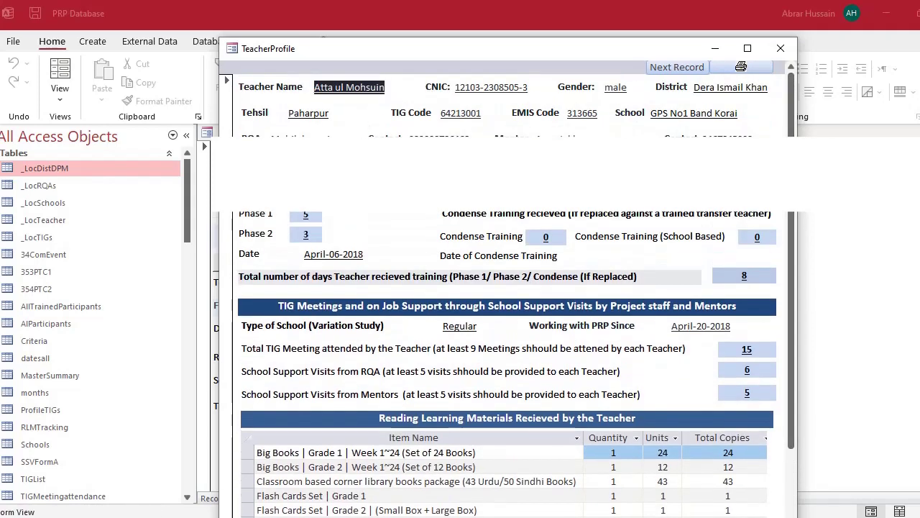
pyautogui.hotkey('alt', 'Tab')
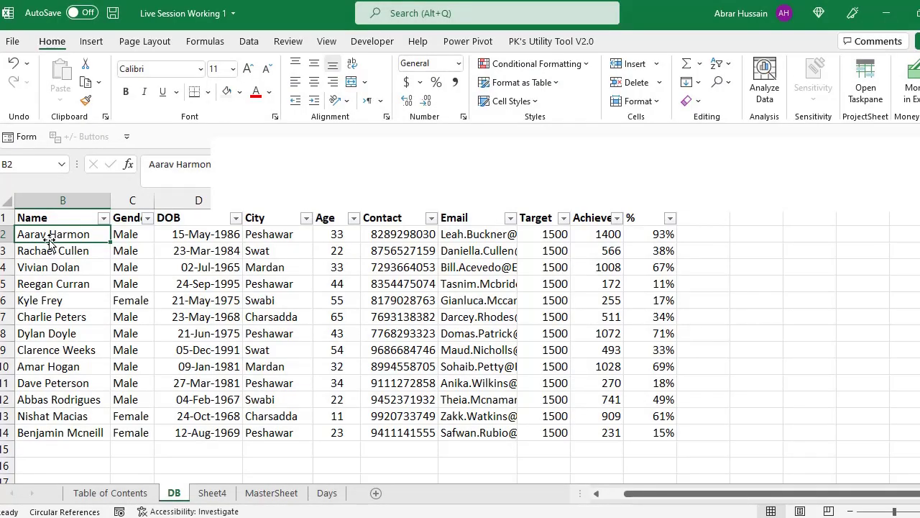
# - Browse DB sheet cells K2:K7, G7 and E5, then return and reposition the TeacherProfile window
pyautogui.press('Right')
pyautogui.press('Right')
pyautogui.press('Right')
pyautogui.press('Down')
pyautogui.press('Right')
pyautogui.press('Right')
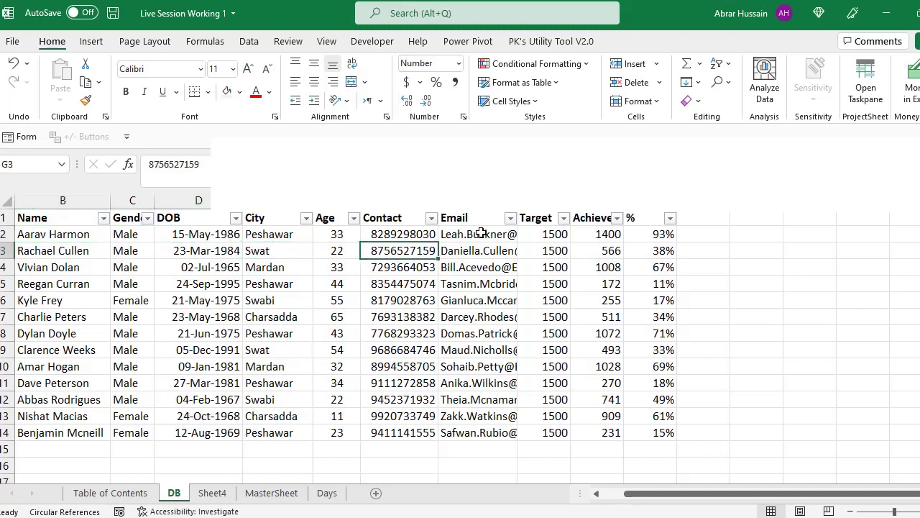
pyautogui.press('Up')
pyautogui.press('Right')
pyautogui.press('Right')
pyautogui.press('Right')
pyautogui.moveTo(647, 234); pyautogui.dragTo(651, 316)
pyautogui.click(478, 316)
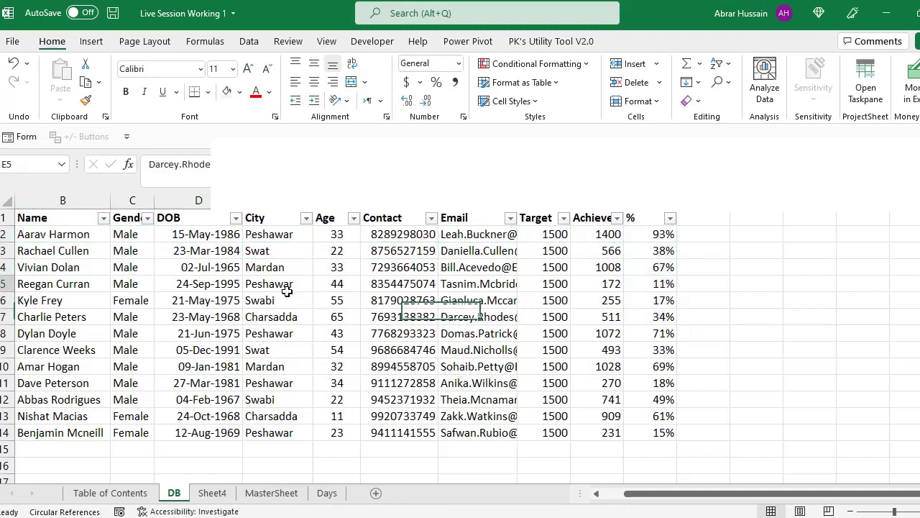
pyautogui.click(287, 284)
pyautogui.hotkey('alt', 'Tab')
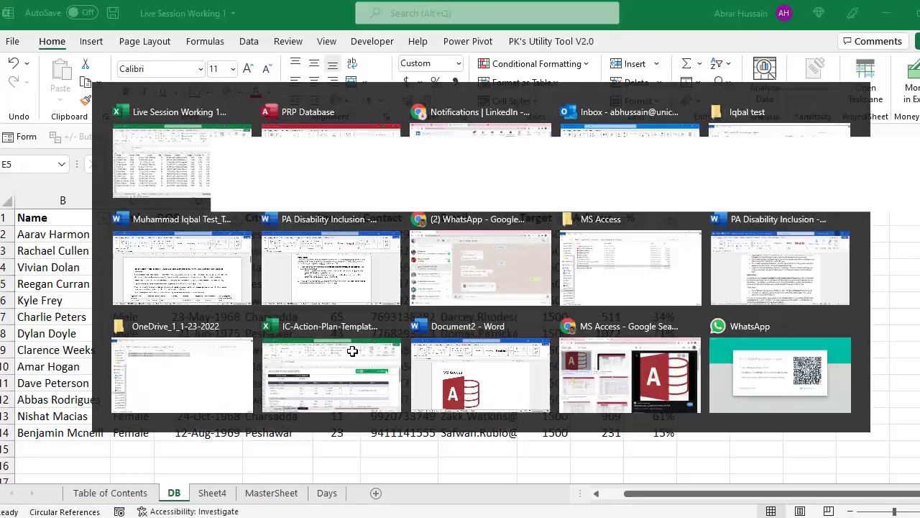
pyautogui.moveTo(338, 52); pyautogui.dragTo(289, 11)
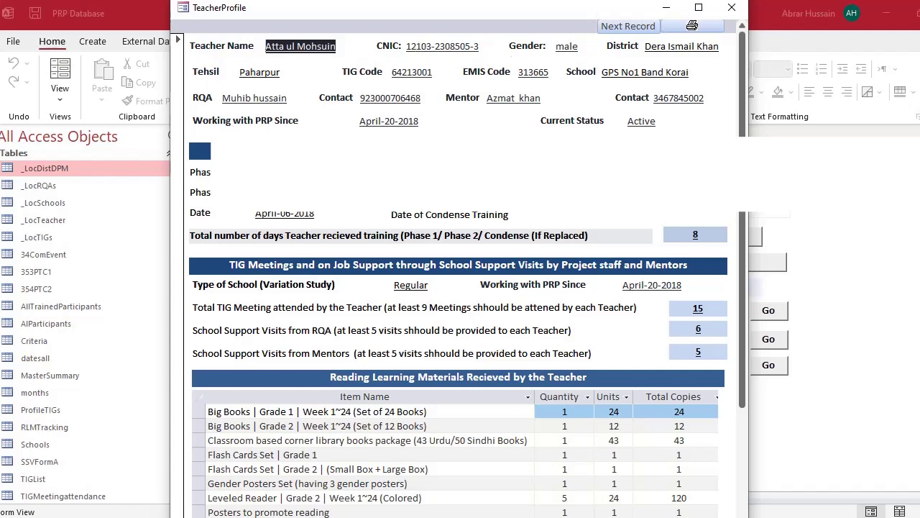
# - Scroll the TeacherProfile form, close it, and bring the Main form to the front
pyautogui.scroll(-5, 418, 242)
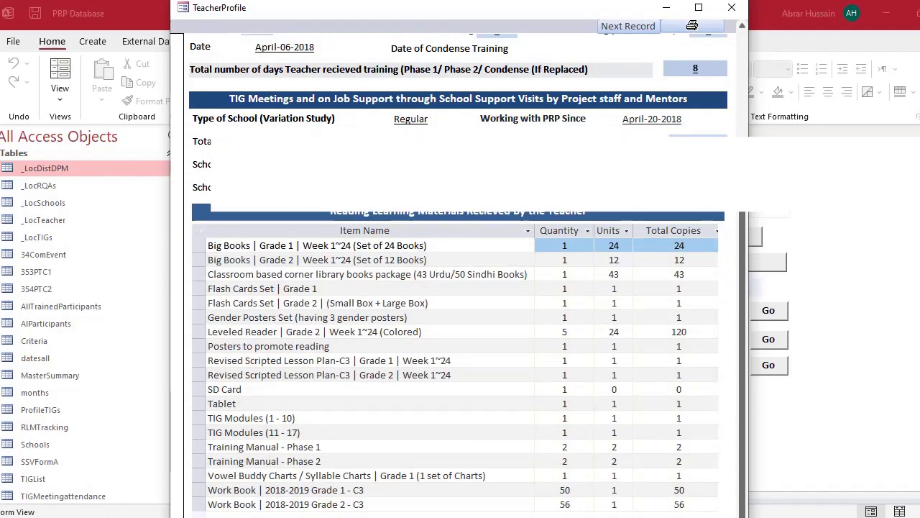
pyautogui.scroll(5, 484, 217)
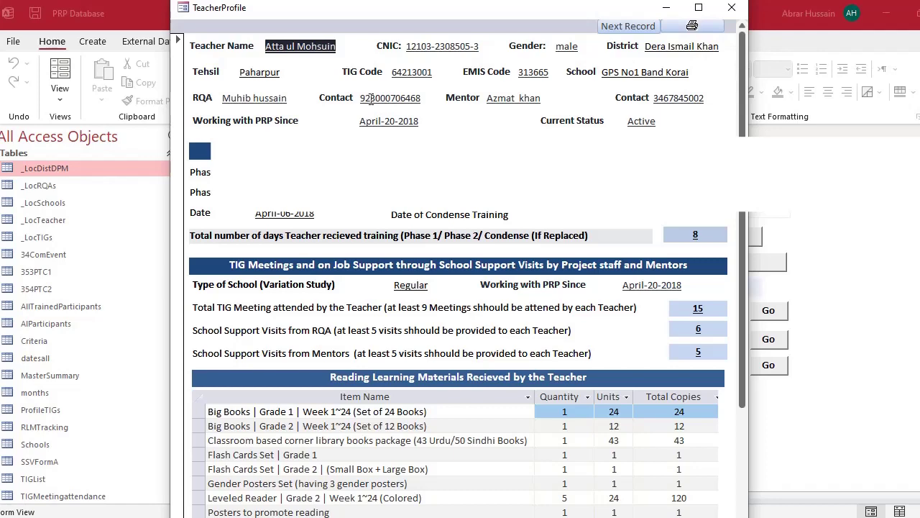
pyautogui.click(730, 9)
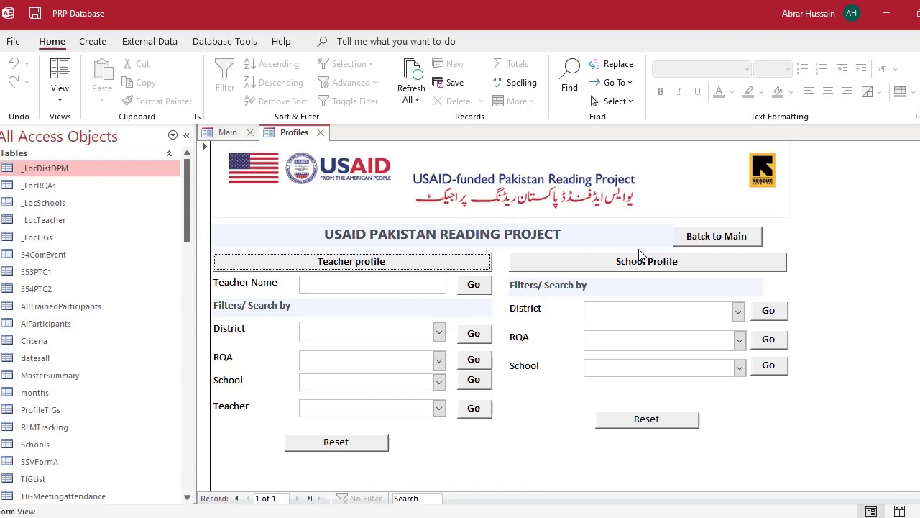
pyautogui.click(223, 134)
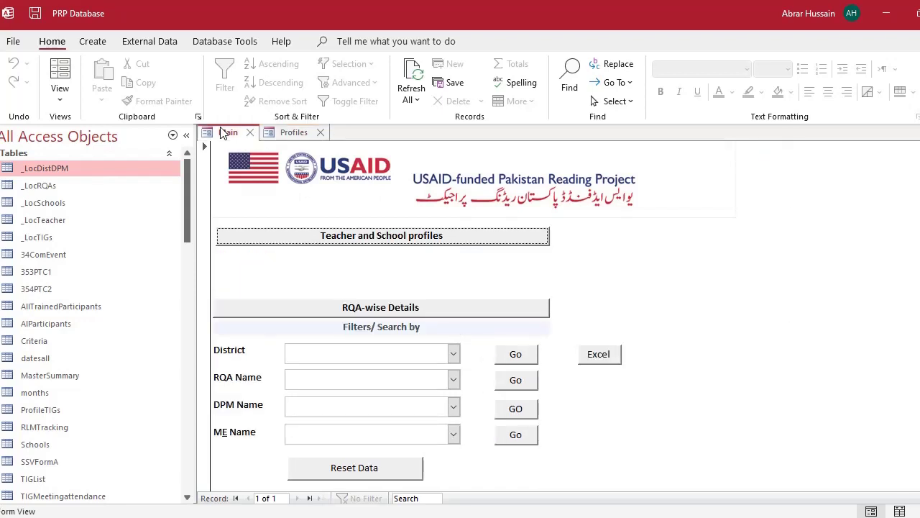
# - Close the Profiles form and bring up the New page for creating a database
pyautogui.click(321, 133)
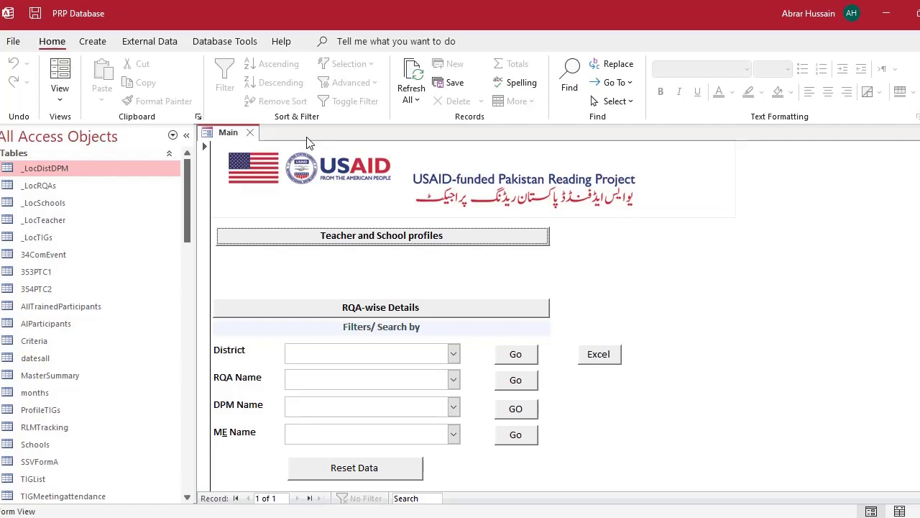
pyautogui.hotkey('ctrl', 'n')
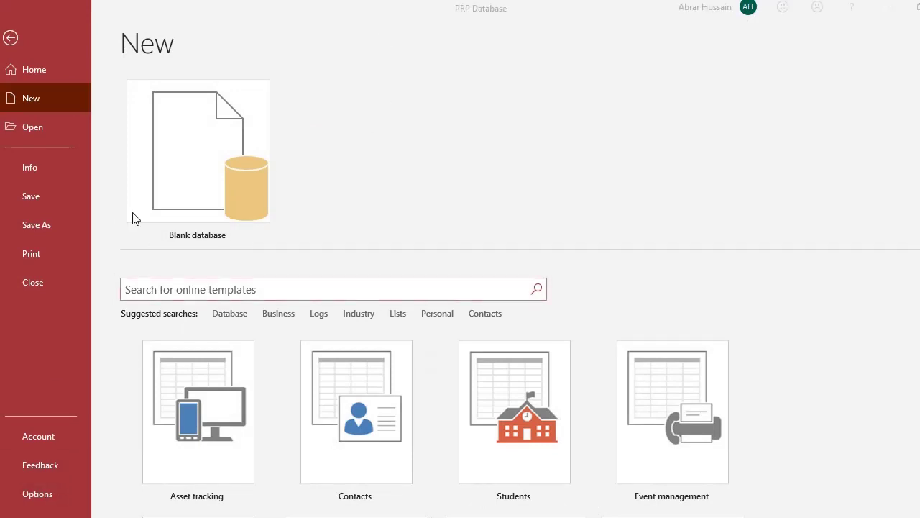
pyautogui.press('super')
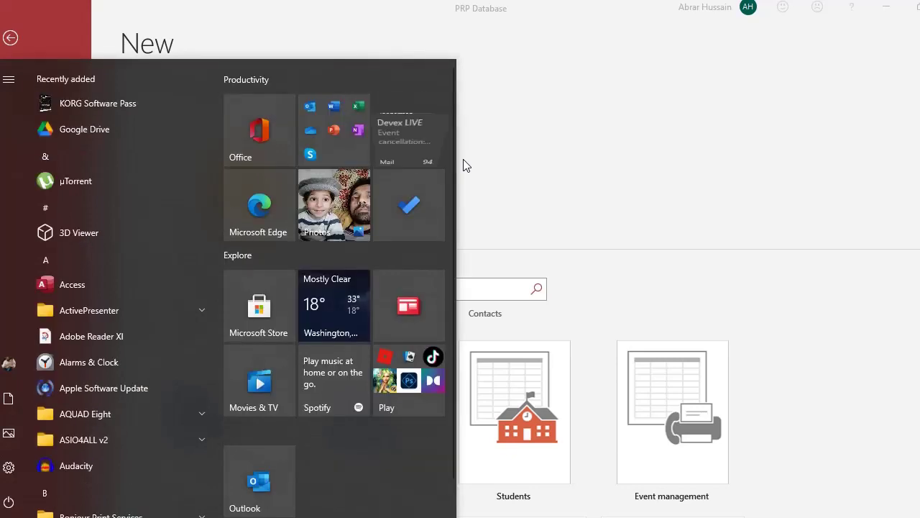
pyautogui.click(551, 117)
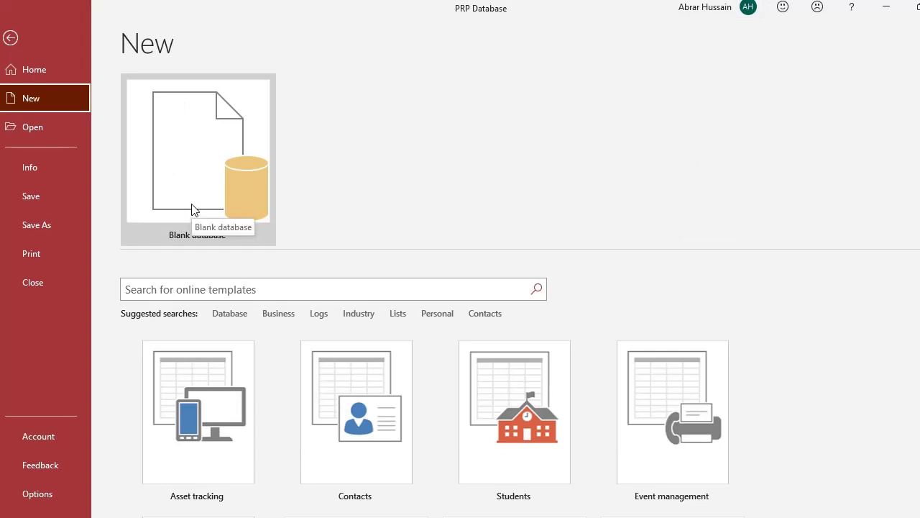
pyautogui.scroll(-3, 213, 358)
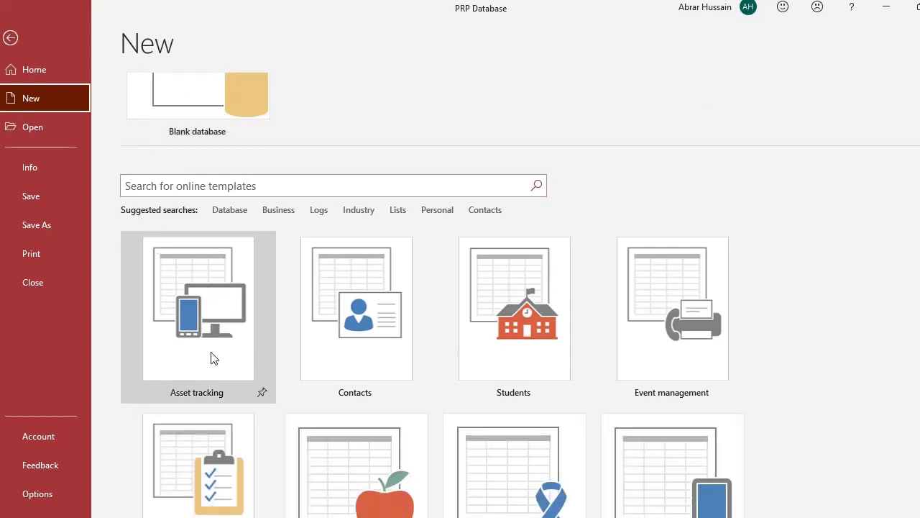
pyautogui.scroll(-2, 201, 331)
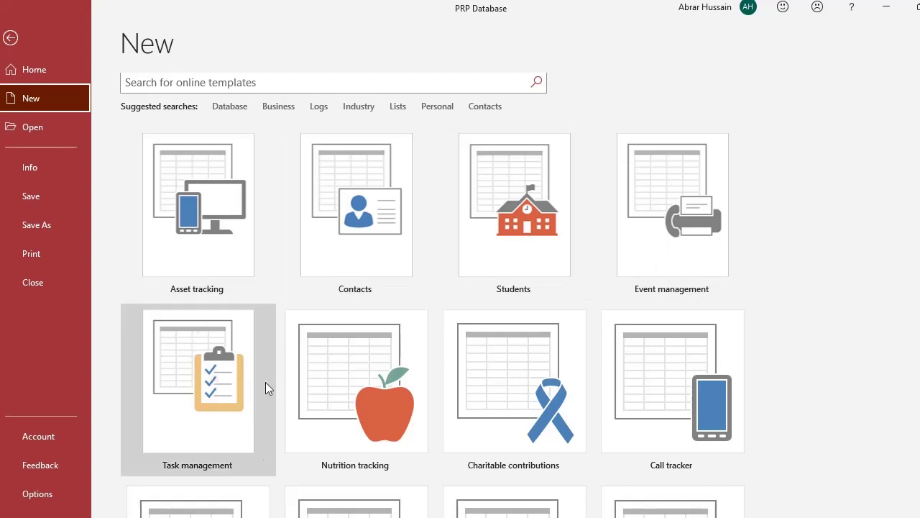
pyautogui.scroll(-8, 744, 361)
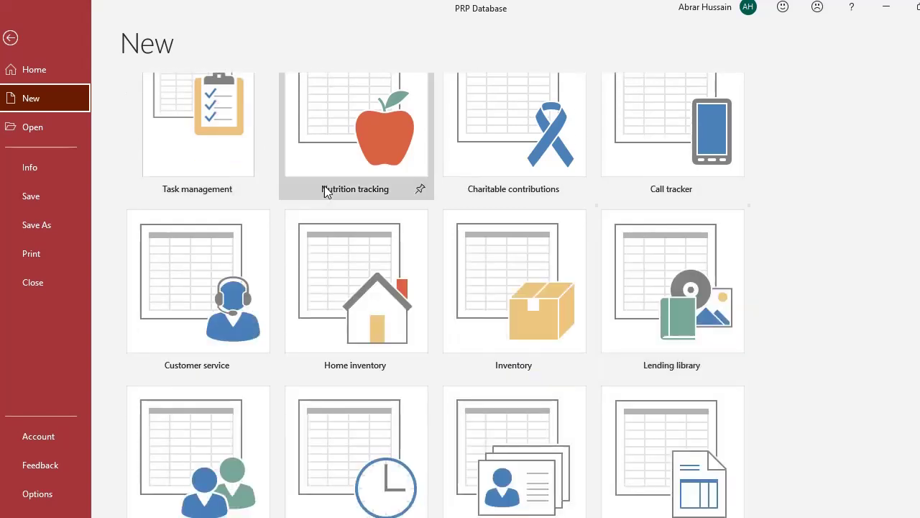
pyautogui.scroll(-7, 591, 370)
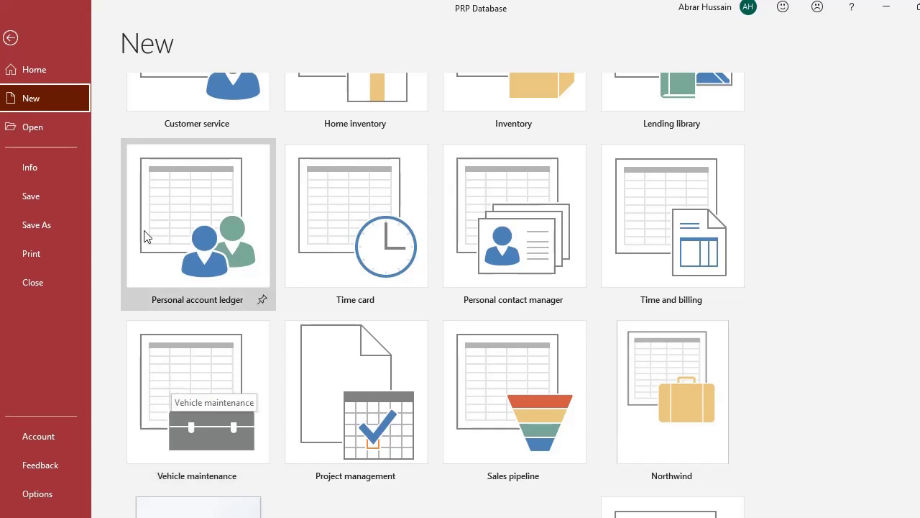
pyautogui.scroll(-5, 647, 260)
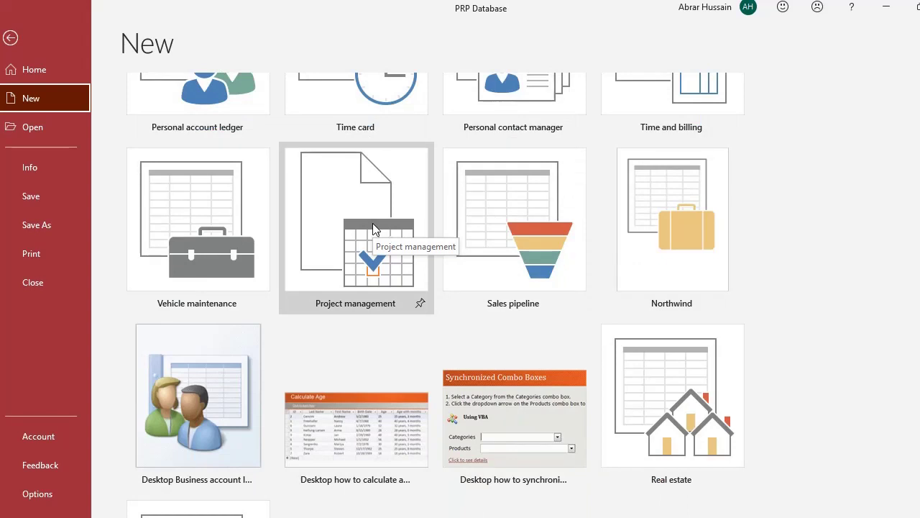
pyautogui.scroll(3, 372, 223)
pyautogui.scroll(10, 372, 228)
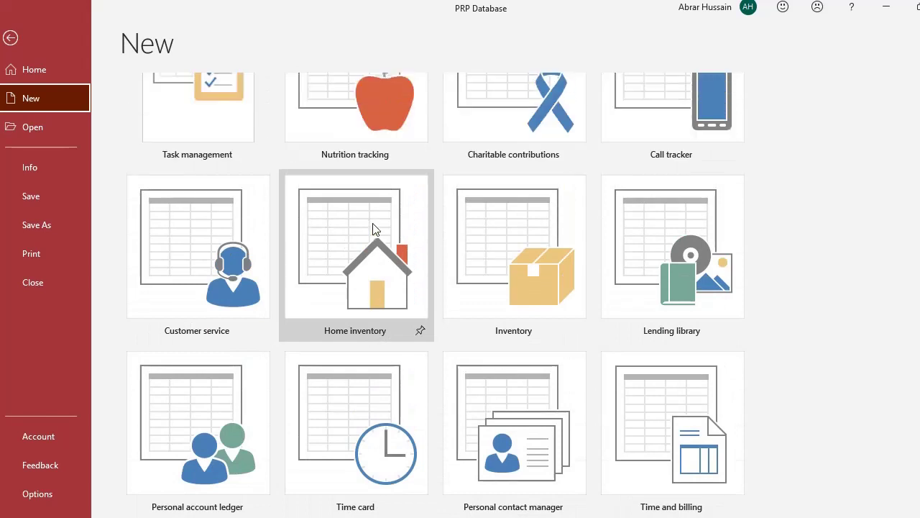
pyautogui.scroll(12, 373, 225)
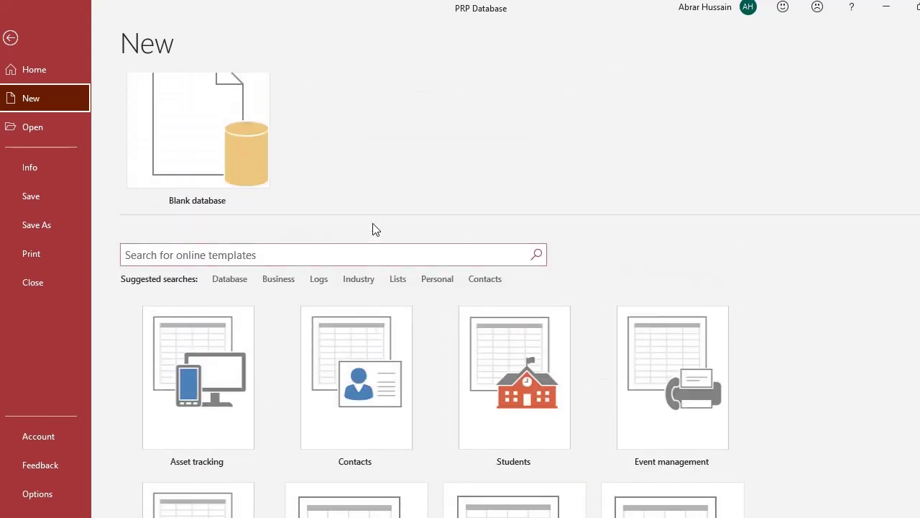
pyautogui.click(204, 151)
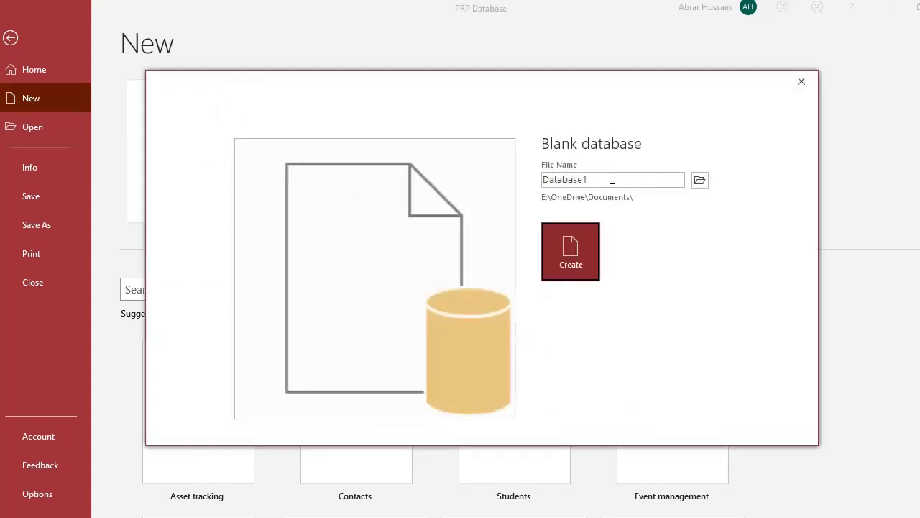
# - Browse Local Disk (D:) into My Youtube > 1 Active Presenter Work as the save location
pyautogui.doubleClick(612, 178)
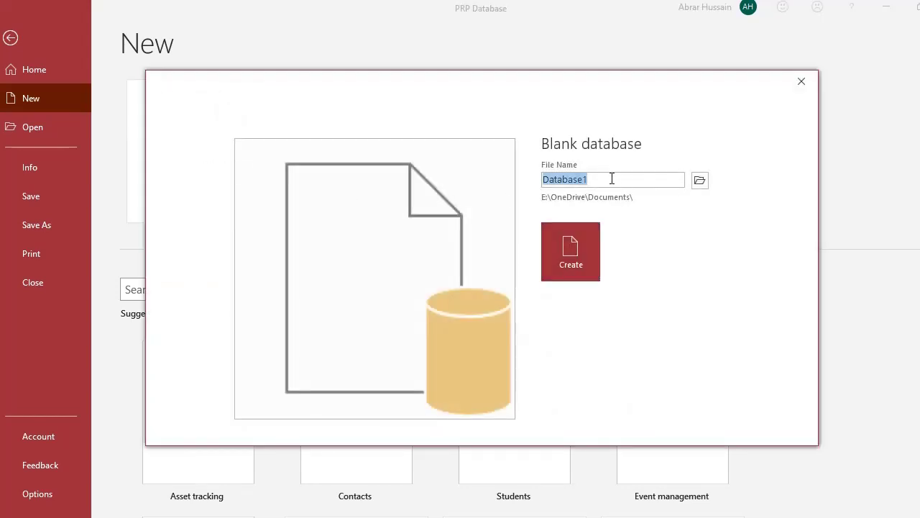
pyautogui.click(699, 183)
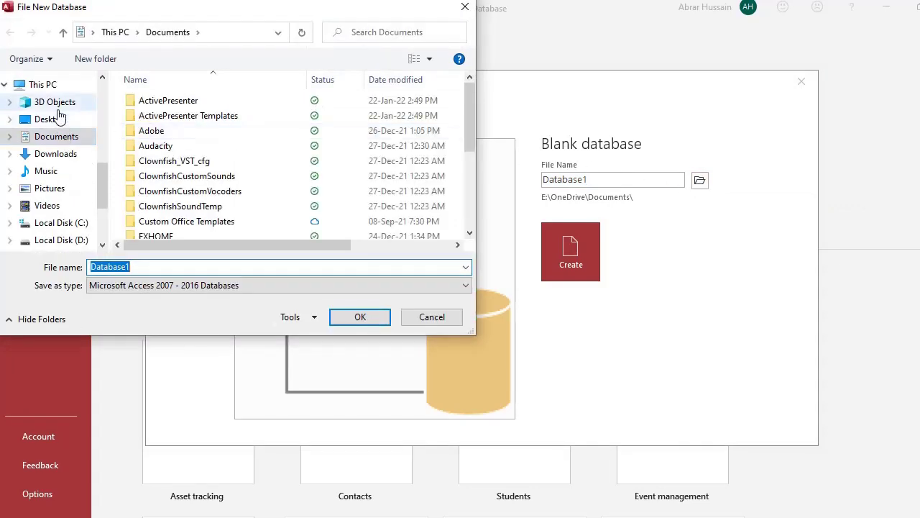
pyautogui.click(61, 240)
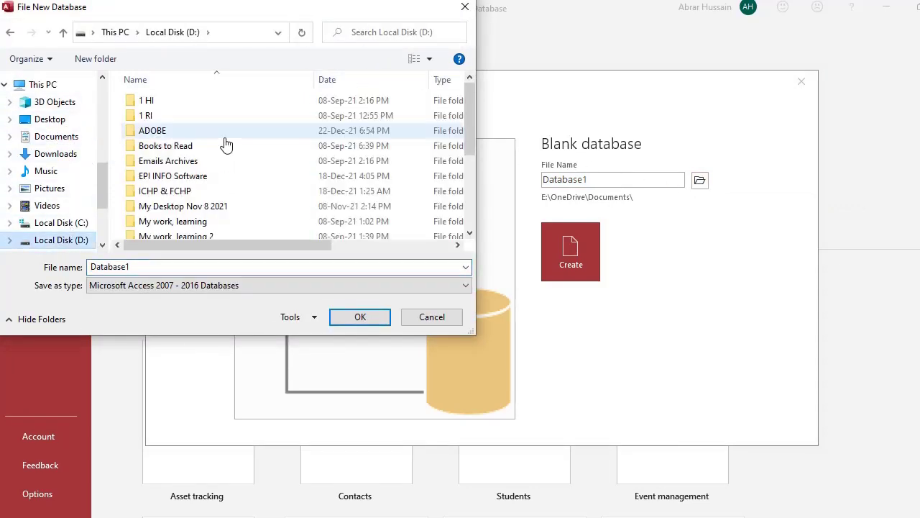
pyautogui.scroll(-3, 185, 213)
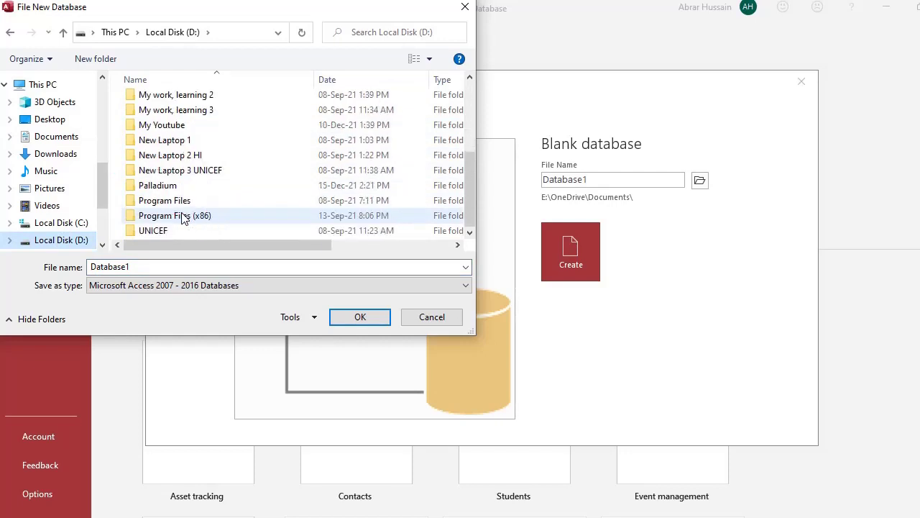
pyautogui.doubleClick(171, 125)
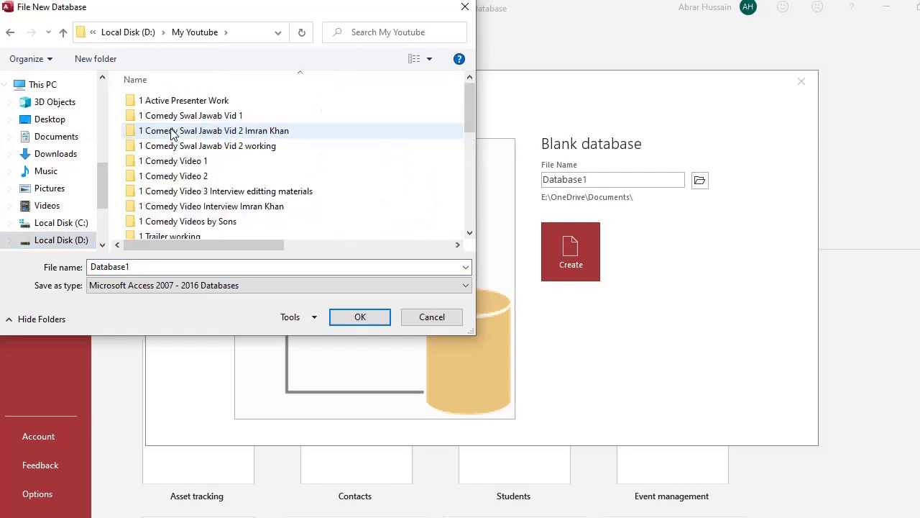
pyautogui.scroll(-1, 211, 164)
pyautogui.scroll(1, 211, 163)
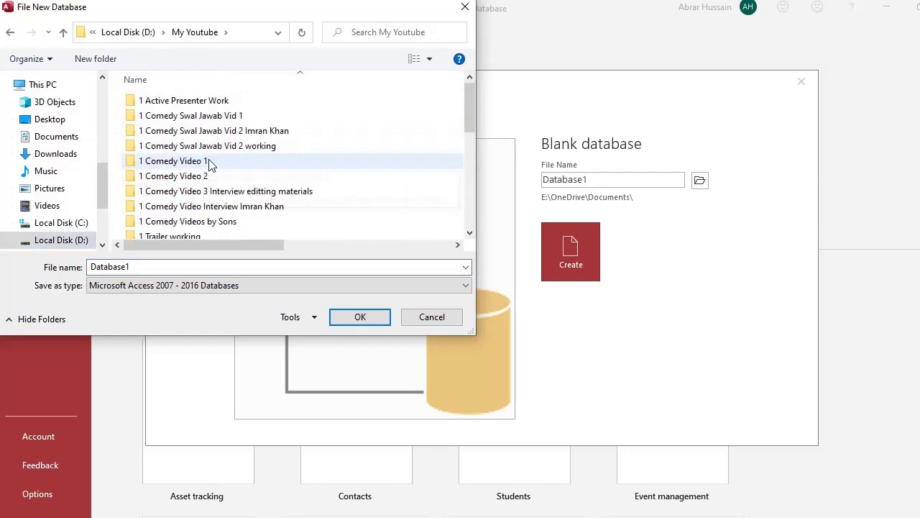
pyautogui.doubleClick(190, 99)
# - Create the blank Database1.accdb inside the MS Access folder and accept the prompt
pyautogui.scroll(-3, 223, 194)
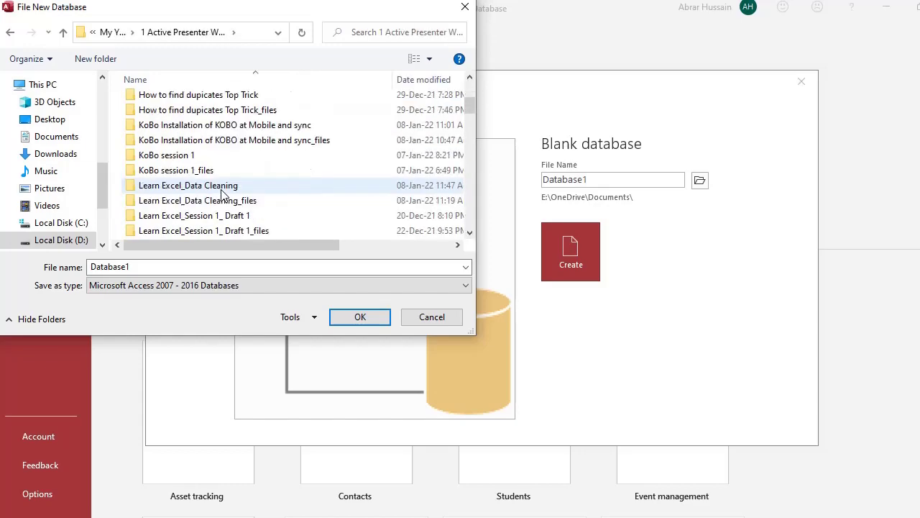
pyautogui.scroll(-10, 222, 194)
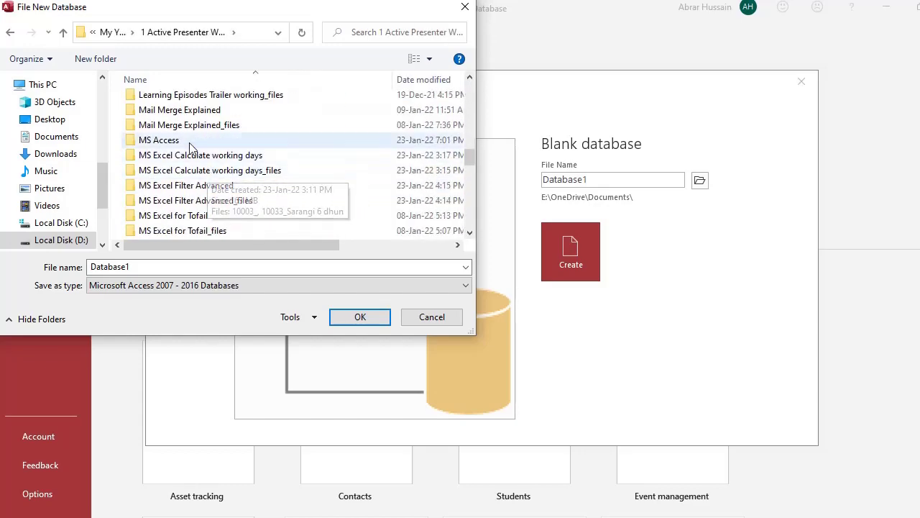
pyautogui.doubleClick(191, 144)
pyautogui.doubleClick(154, 267)
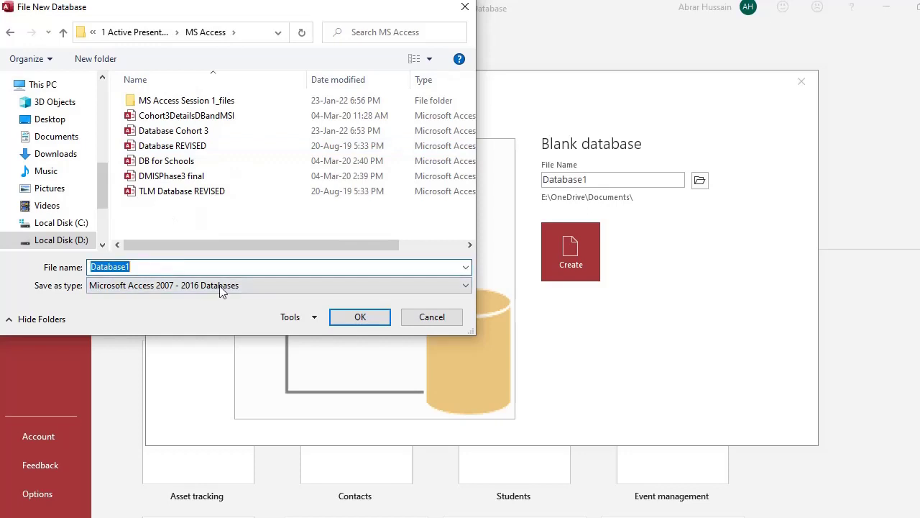
pyautogui.click(358, 321)
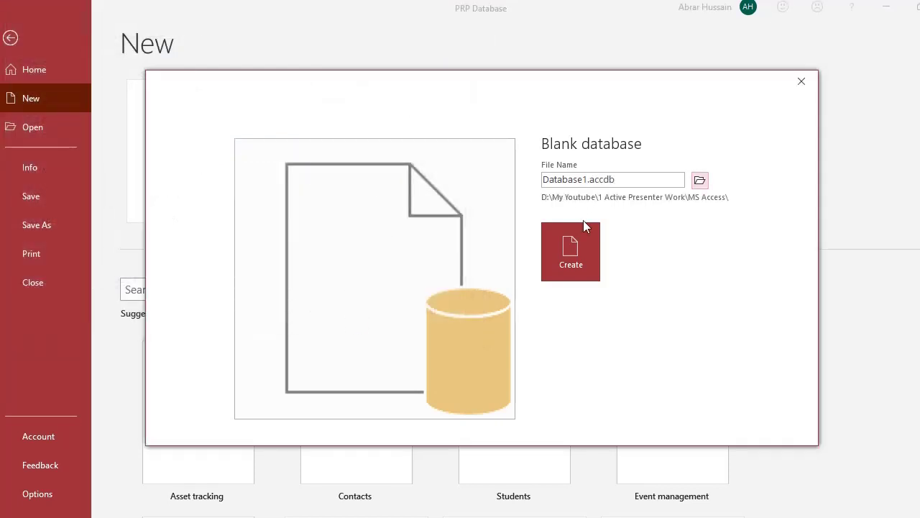
pyautogui.click(568, 262)
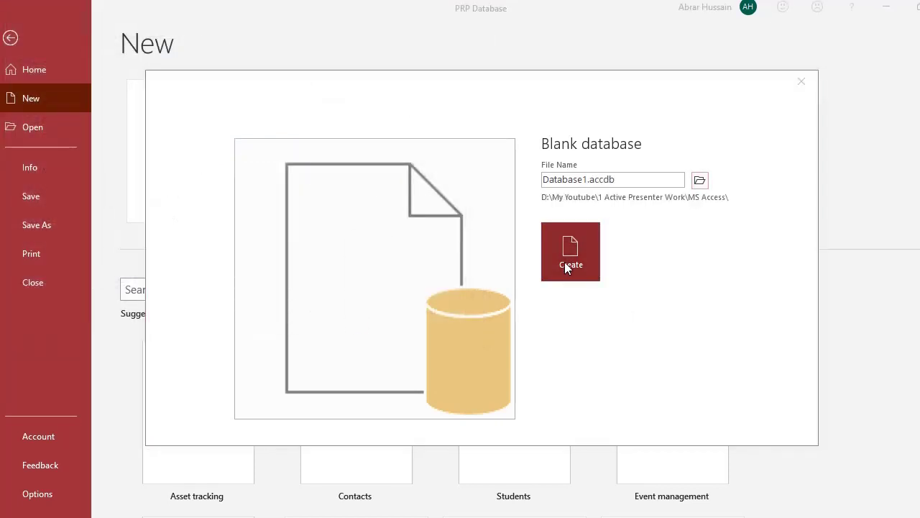
pyautogui.click(426, 305)
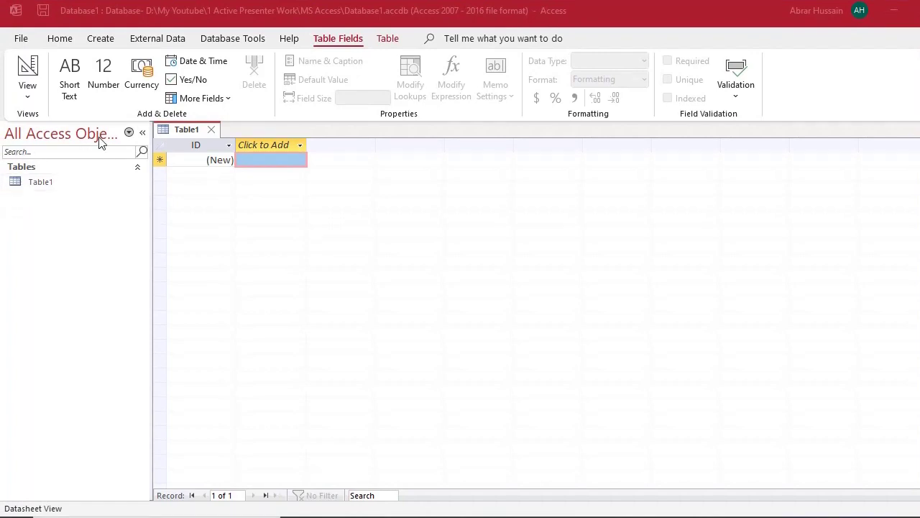
# - Discard the starter Table1 unsaved, then show the open Word documents
pyautogui.click(211, 130)
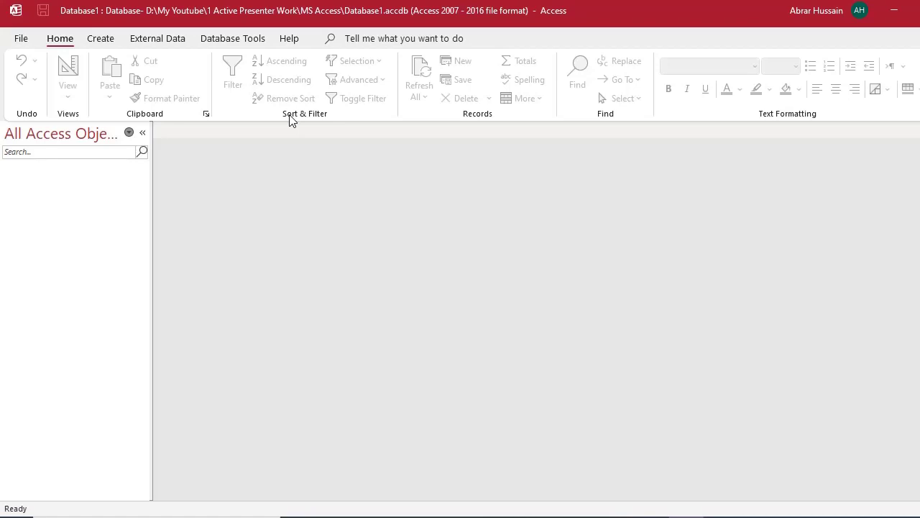
pyautogui.click(552, 512)
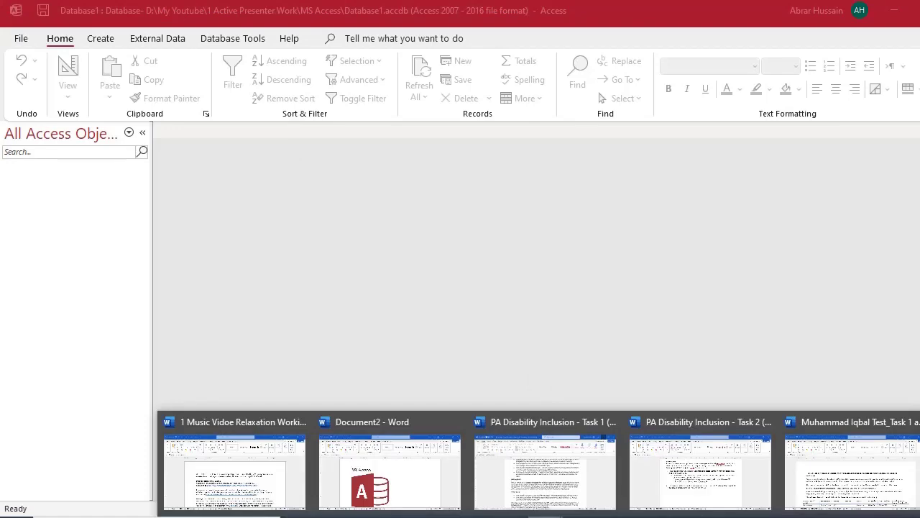
# - Paste the Access logo into Document2 and start a new line below it
pyautogui.click(410, 490)
pyautogui.hotkey('ctrl', 'v')
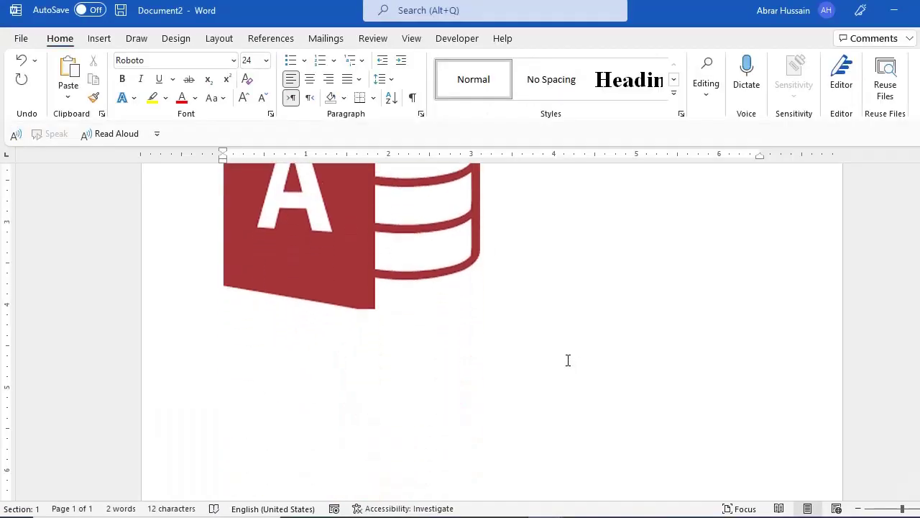
pyautogui.press('Return')
# - Type a numbered list: 1) Tables, Queries, Forms, Reports
pyautogui.write('1')
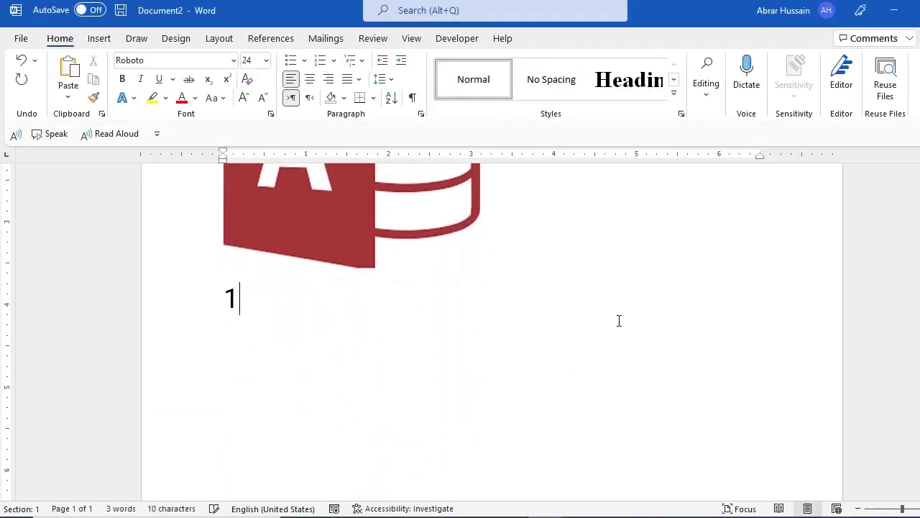
pyautogui.write(') Tables')
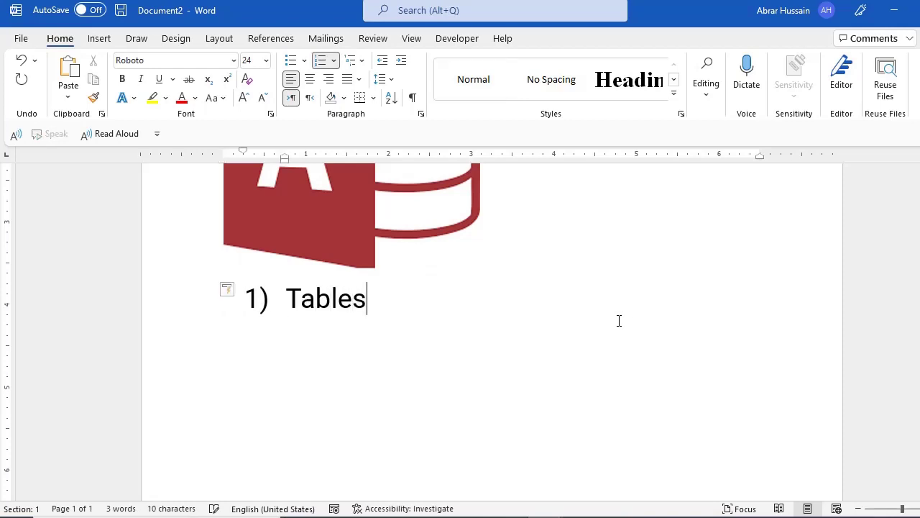
pyautogui.press('Return')
pyautogui.write('Q')
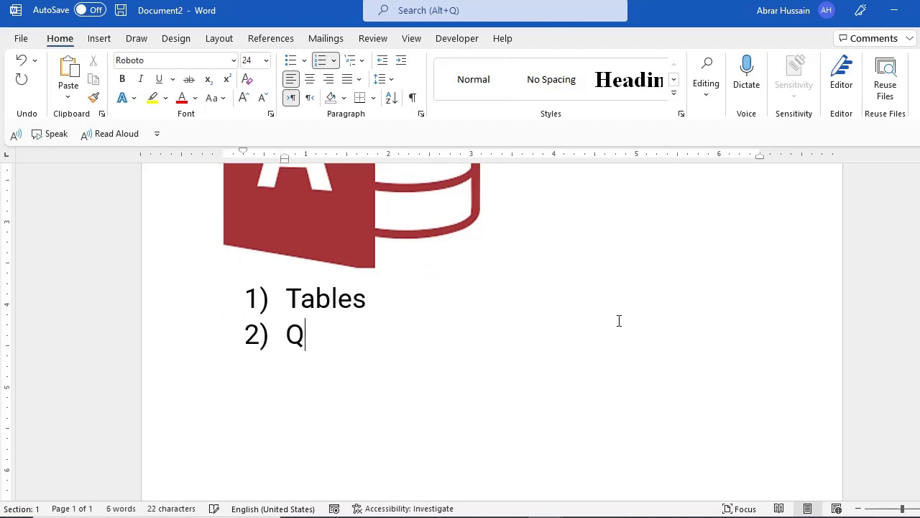
pyautogui.write('ueries')
pyautogui.press('Return')
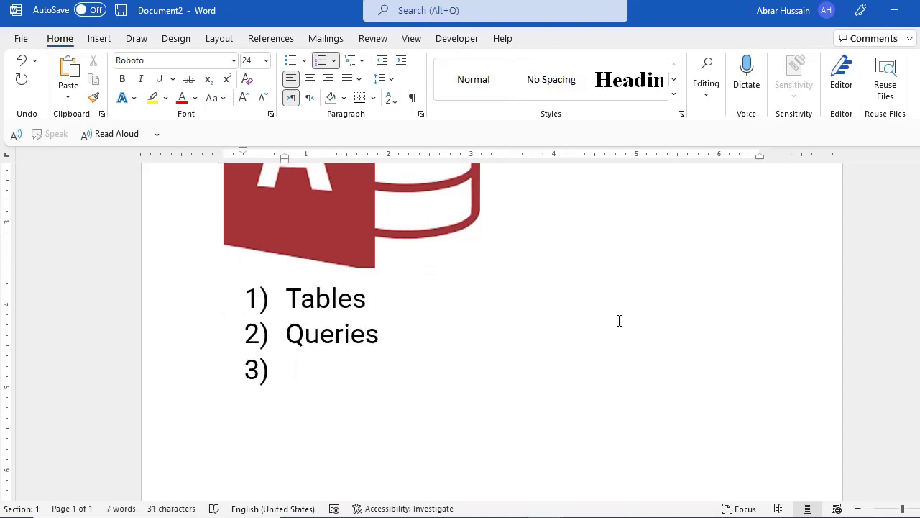
pyautogui.write('Forms')
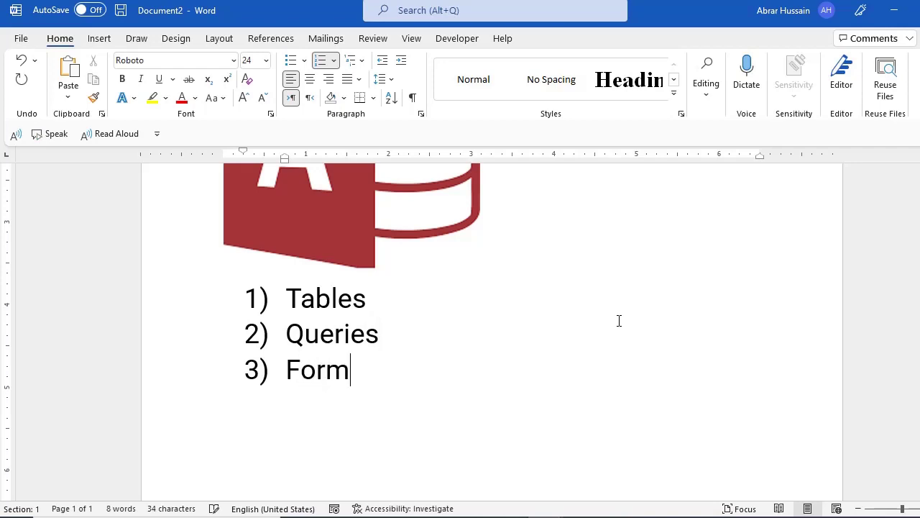
pyautogui.press('Return')
pyautogui.write('Repo')
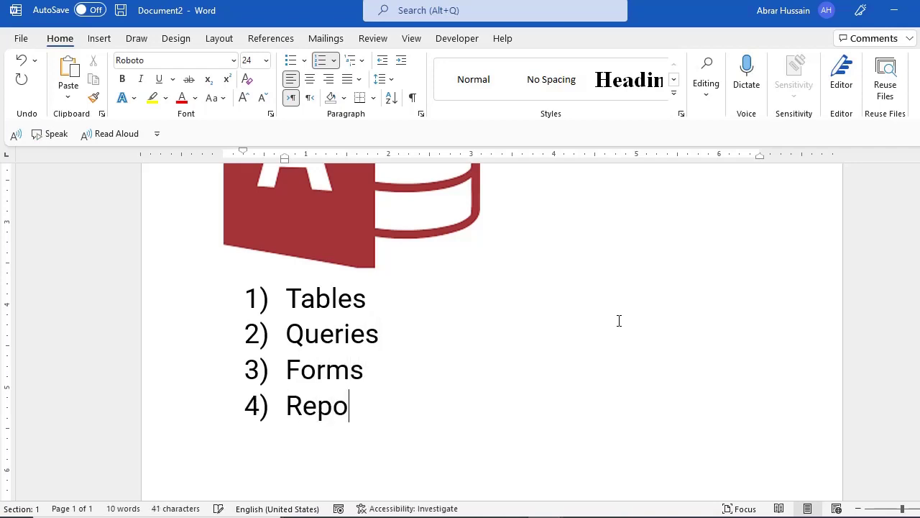
pyautogui.write('rts')
pyautogui.press('Up')
pyautogui.press('Up')
pyautogui.press('Up')
pyautogui.hotkey('shift', 'Home')
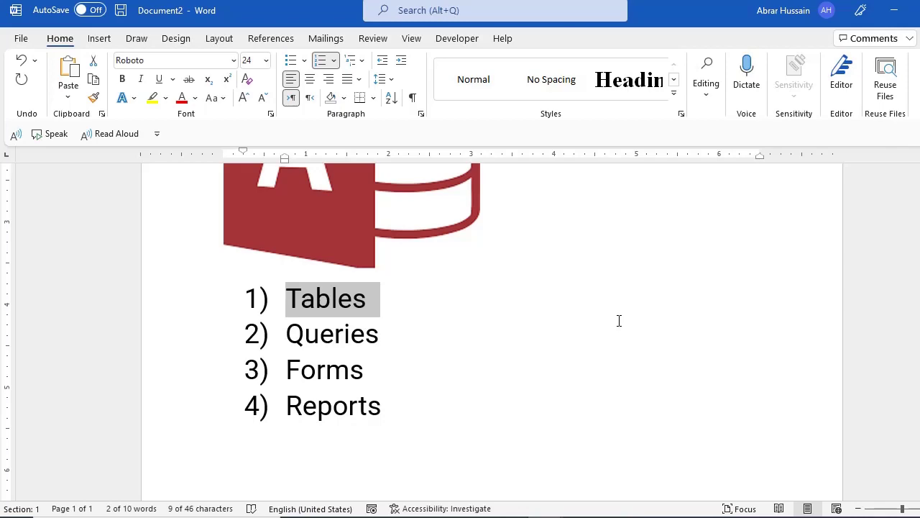
pyautogui.press('Down')
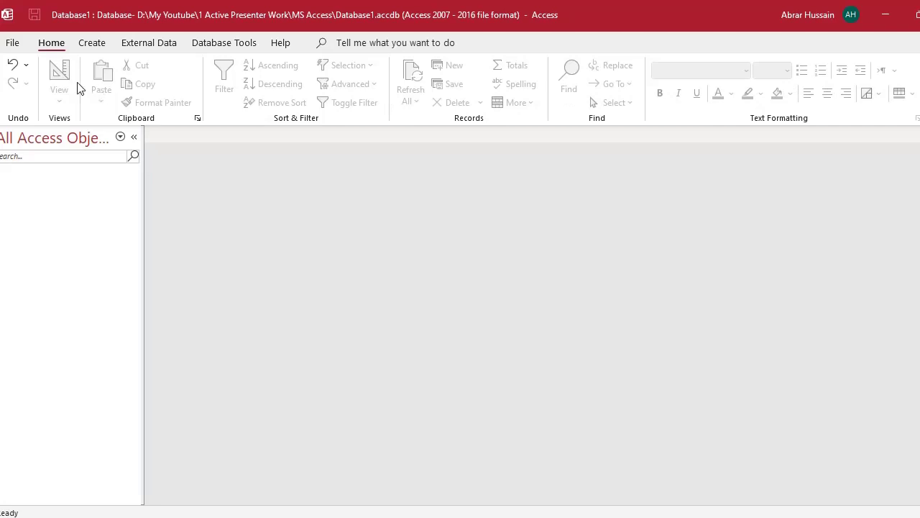
# - Show Access's Create options for tables, queries, forms and reports, then show the open Excel windows
pyautogui.click(103, 49)
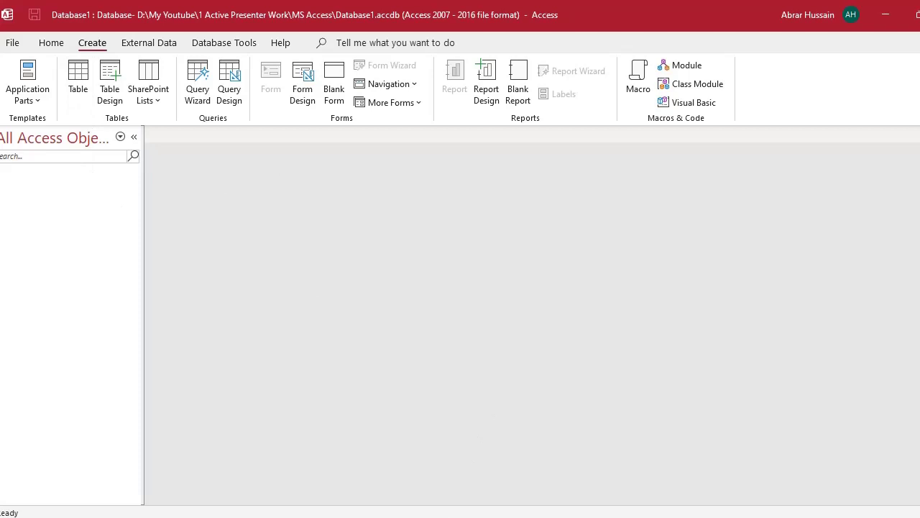
pyautogui.click(436, 514)
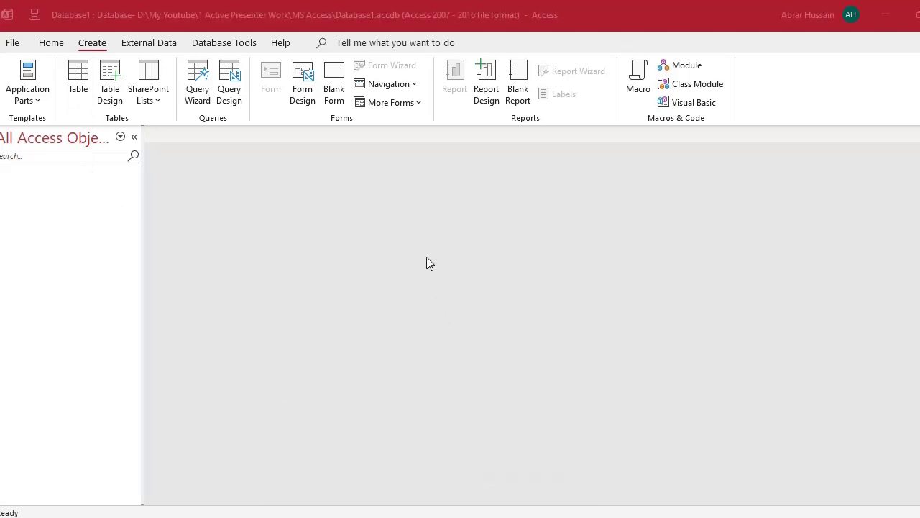
pyautogui.hotkey('alt', 'Tab')
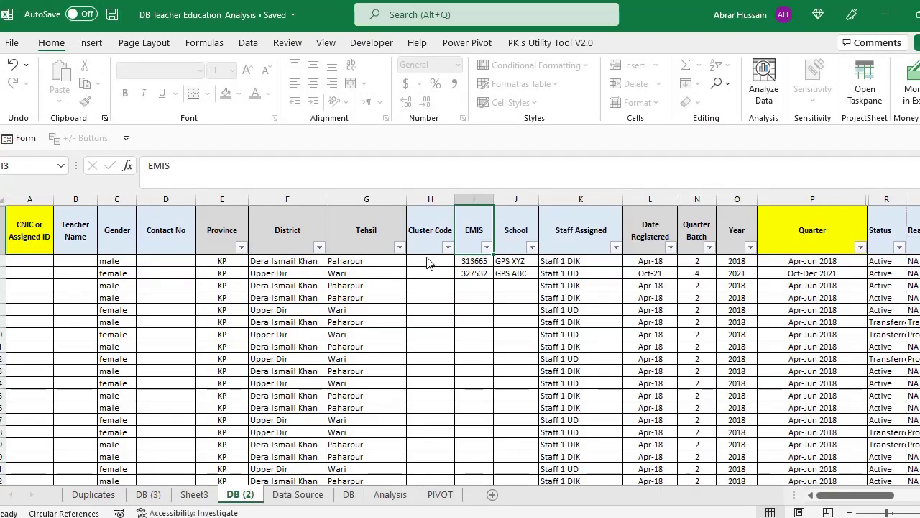
pyautogui.click(51, 231)
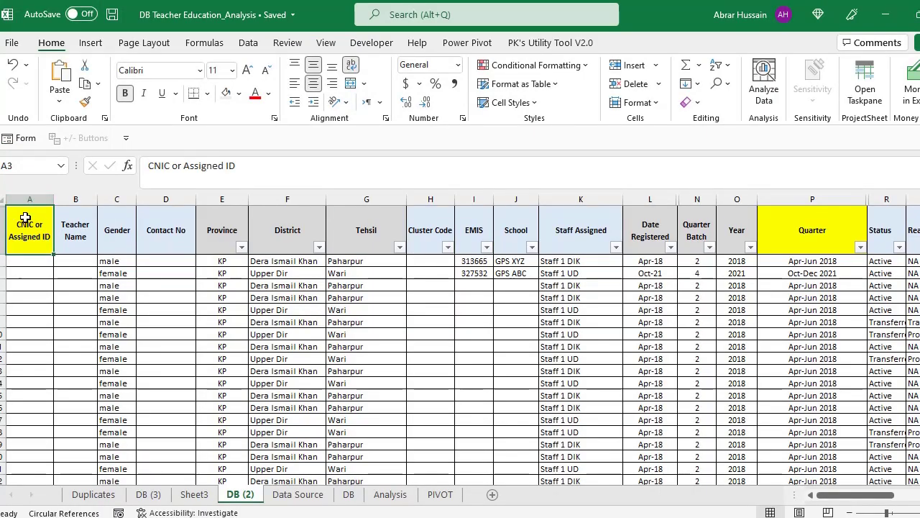
pyautogui.click(77, 227)
pyautogui.click(37, 224)
pyautogui.click(80, 230)
pyautogui.click(33, 229)
pyautogui.click(74, 230)
pyautogui.click(115, 230)
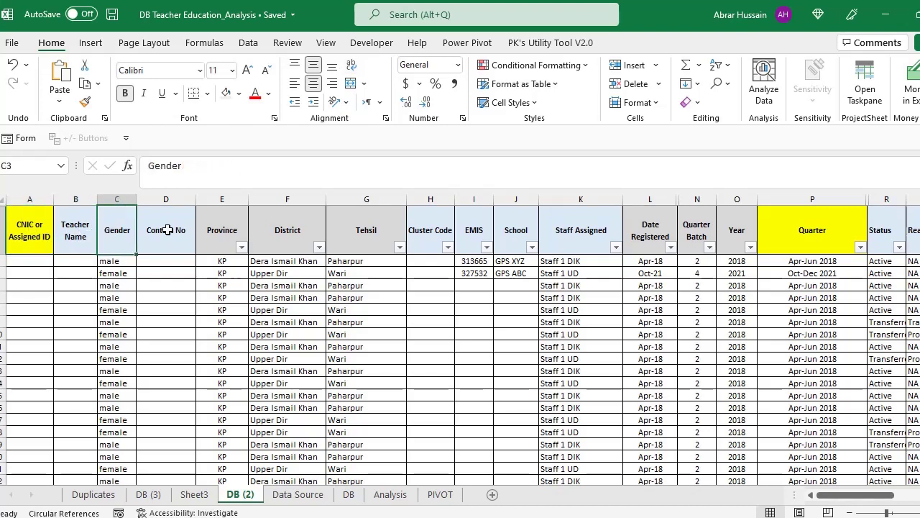
pyautogui.click(168, 232)
pyautogui.click(30, 231)
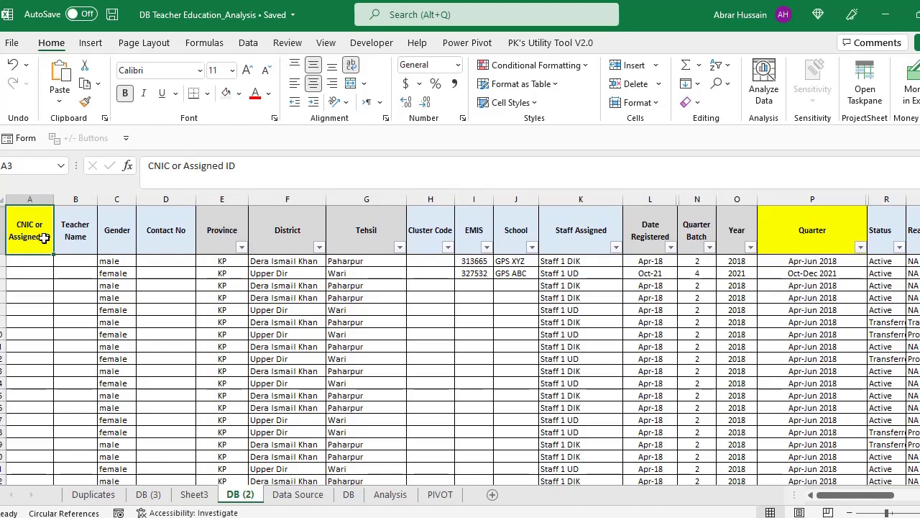
pyautogui.click(74, 234)
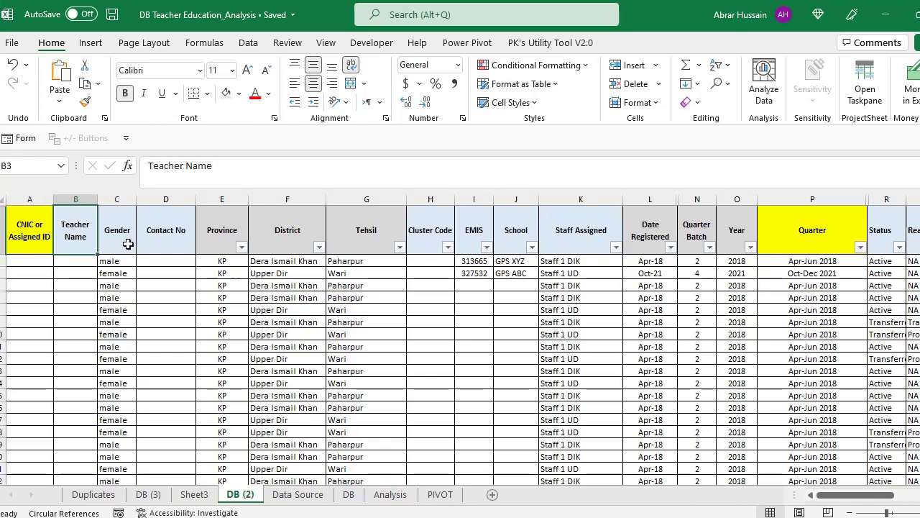
pyautogui.click(123, 242)
pyautogui.click(154, 237)
pyautogui.click(221, 231)
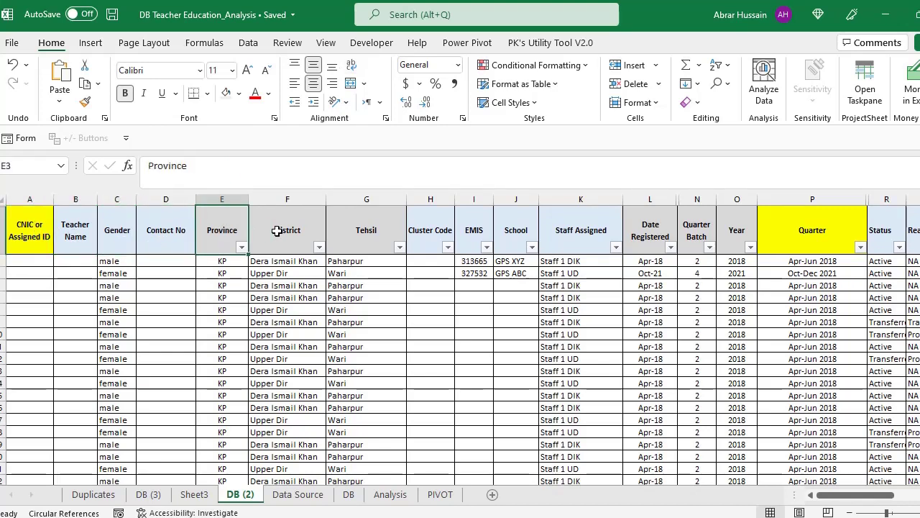
pyautogui.click(278, 233)
pyautogui.click(378, 240)
pyautogui.click(110, 231)
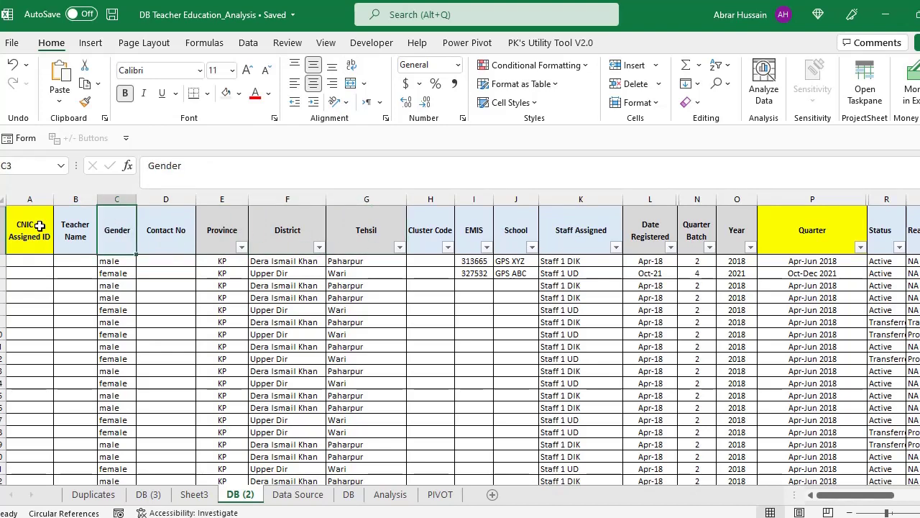
pyautogui.moveTo(29, 227)
pyautogui.mouseDown()
pyautogui.moveTo(534, 227)
pyautogui.moveTo(20, 227)
pyautogui.mouseUp()
pyautogui.click(90, 224)
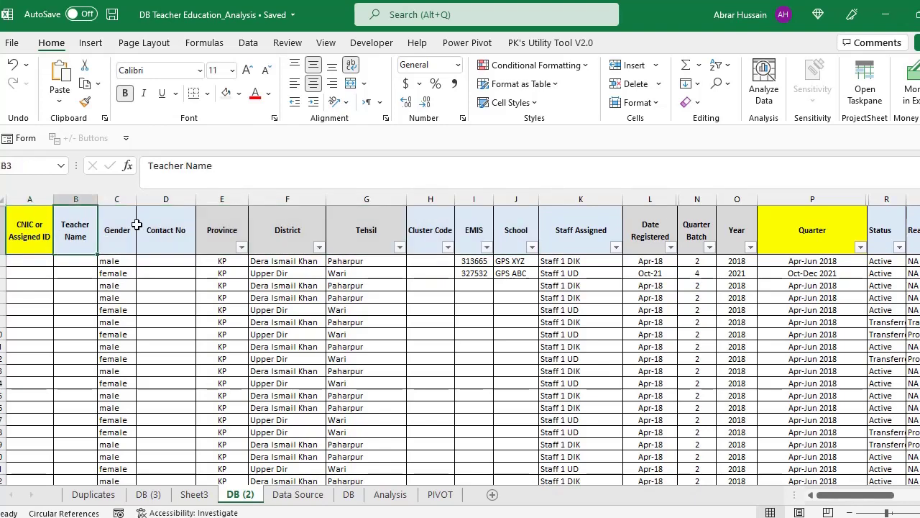
pyautogui.click(155, 224)
pyautogui.click(208, 226)
pyautogui.click(116, 259)
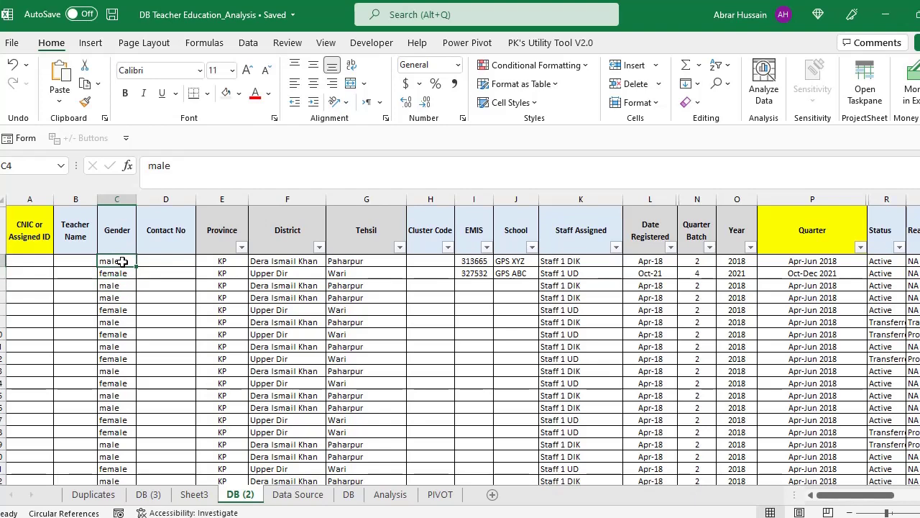
pyautogui.click(121, 219)
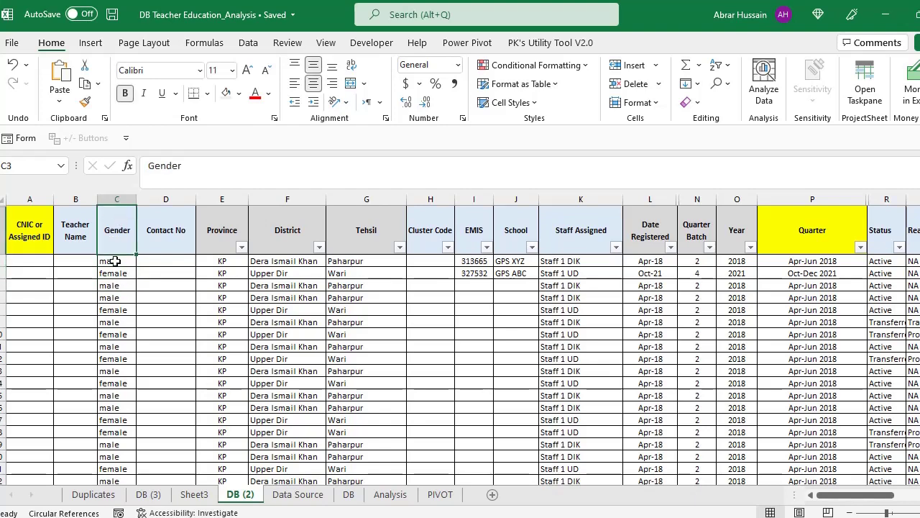
pyautogui.click(115, 267)
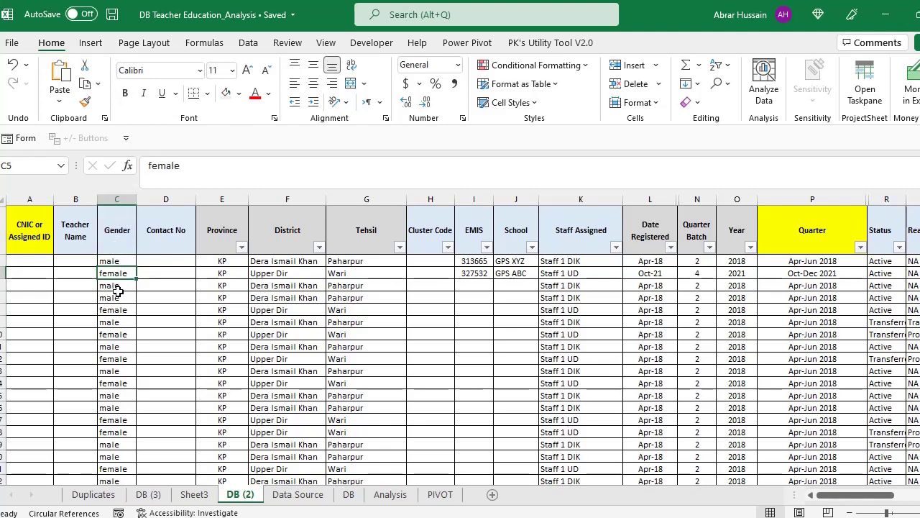
pyautogui.click(120, 261)
pyautogui.click(78, 262)
pyautogui.click(38, 264)
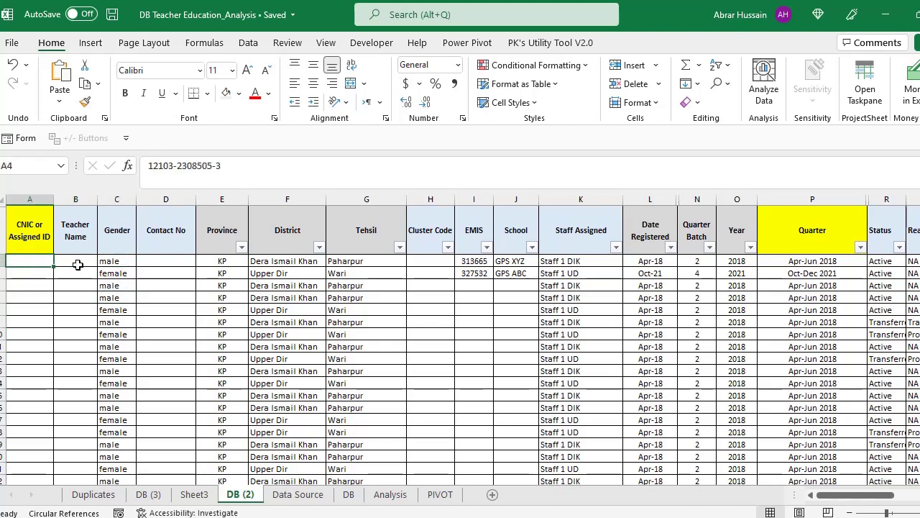
pyautogui.click(75, 261)
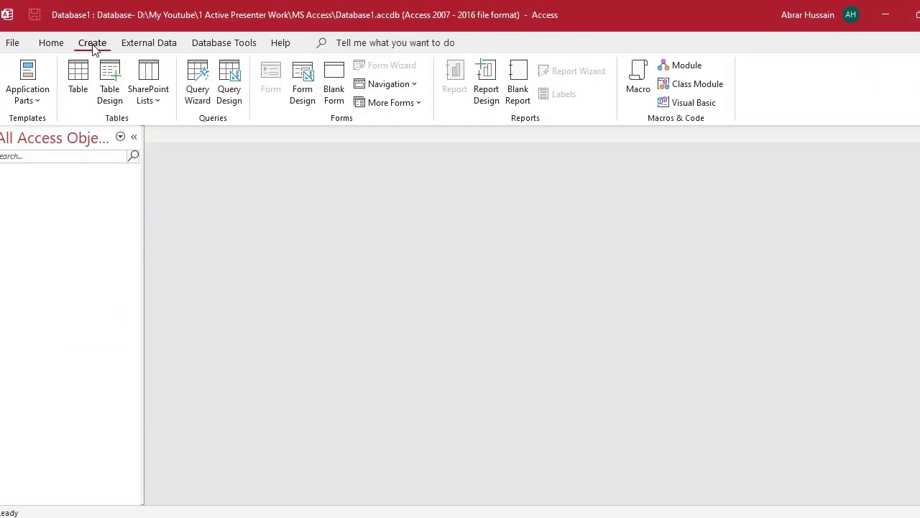
pyautogui.click(82, 83)
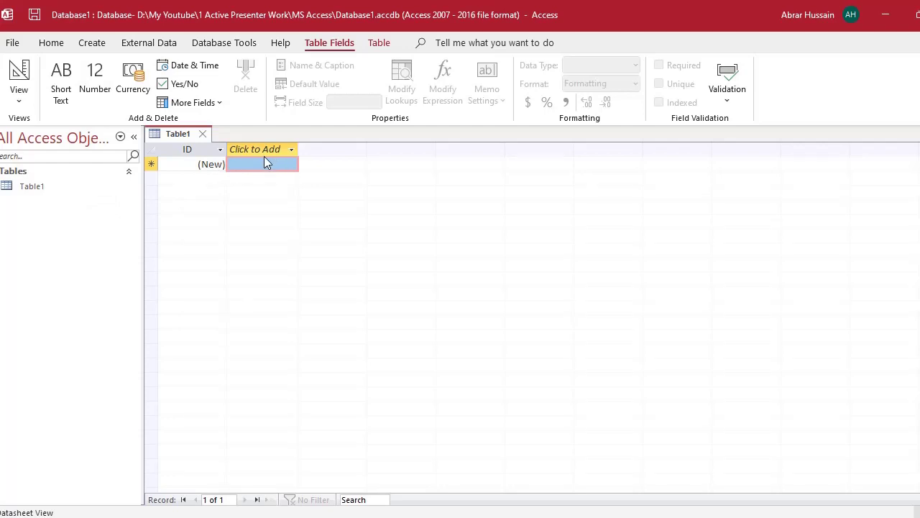
pyautogui.click(56, 191)
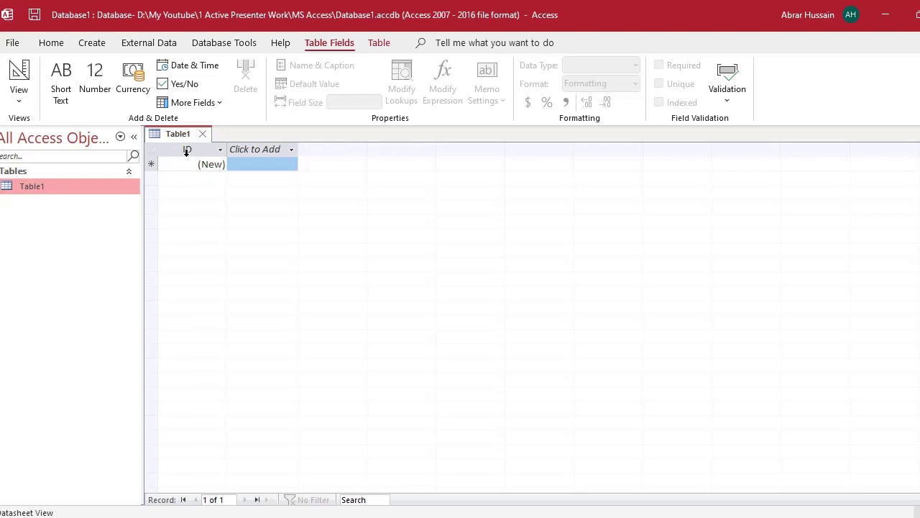
pyautogui.click(281, 148)
pyautogui.press('Escape')
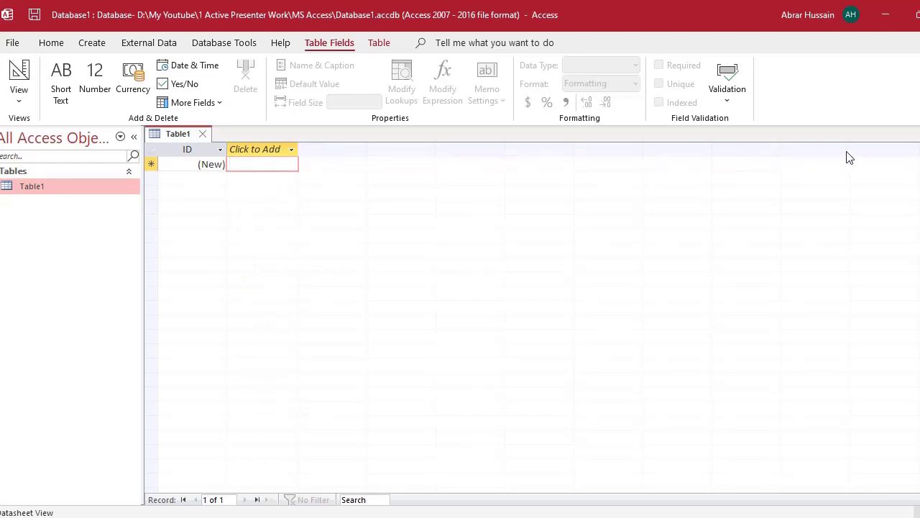
pyautogui.click(48, 193)
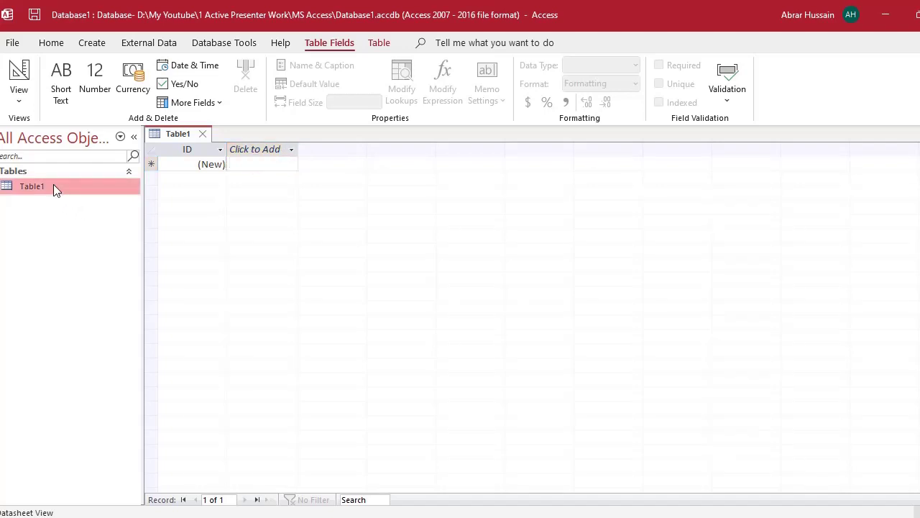
# - Open Table1 in Design View, saving it under the name MainDB
pyautogui.rightClick(54, 188)
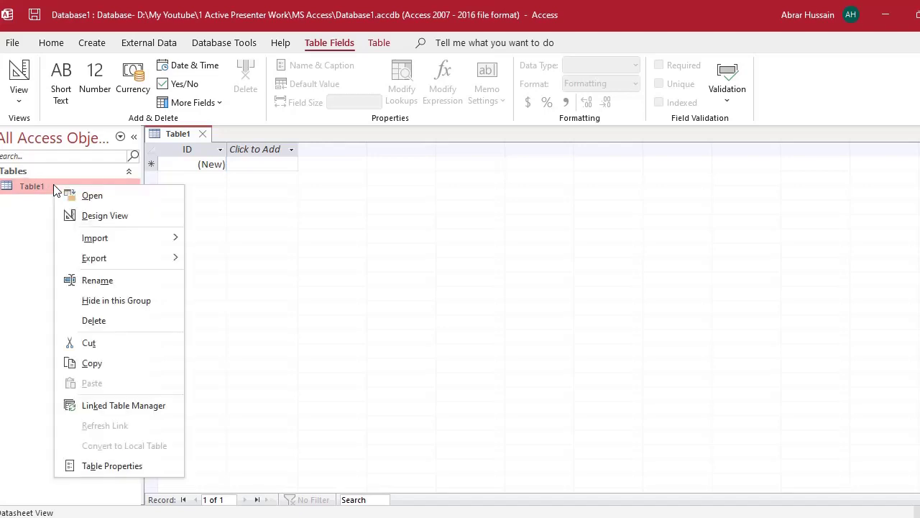
pyautogui.click(113, 215)
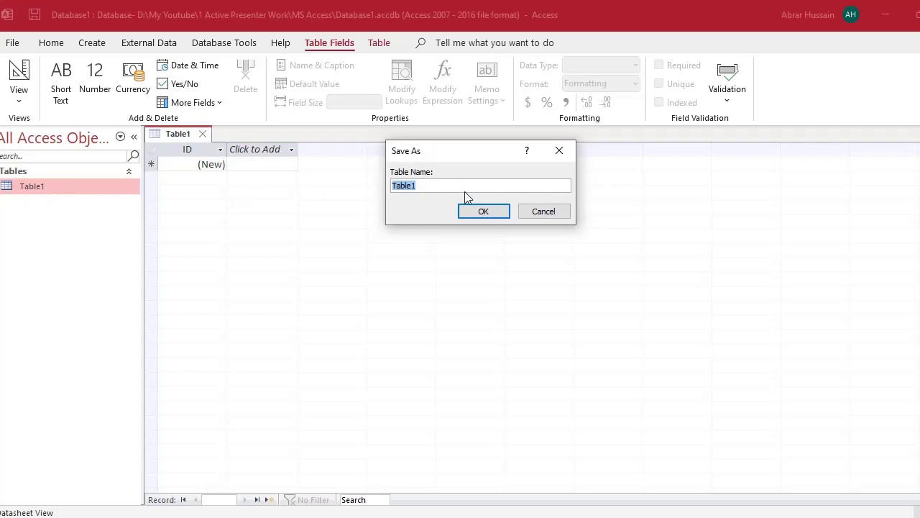
pyautogui.click(441, 189)
pyautogui.moveTo(430, 188); pyautogui.dragTo(335, 173)
pyautogui.write('MainDB')
pyautogui.click(477, 213)
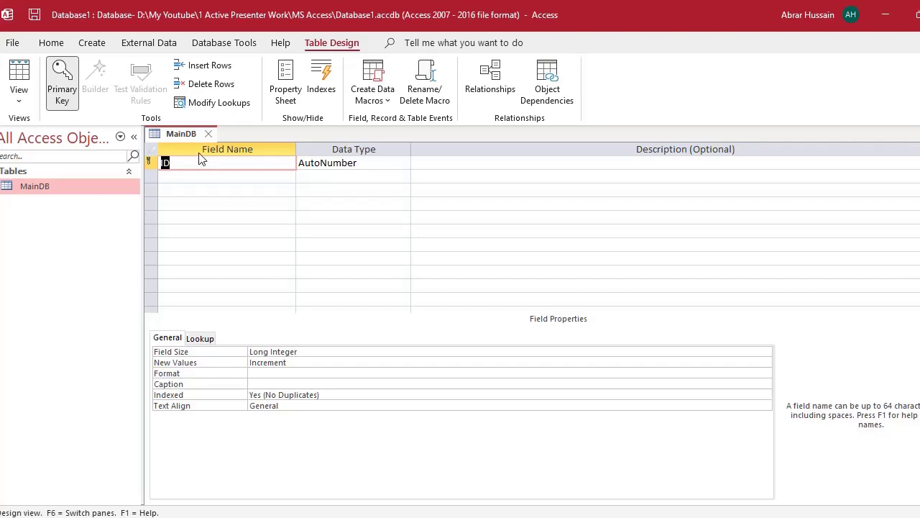
# - Inspect the design grid's rows, including the ID field's AutoNumber type and description
pyautogui.click(228, 166)
pyautogui.click(223, 191)
pyautogui.click(222, 203)
pyautogui.click(215, 245)
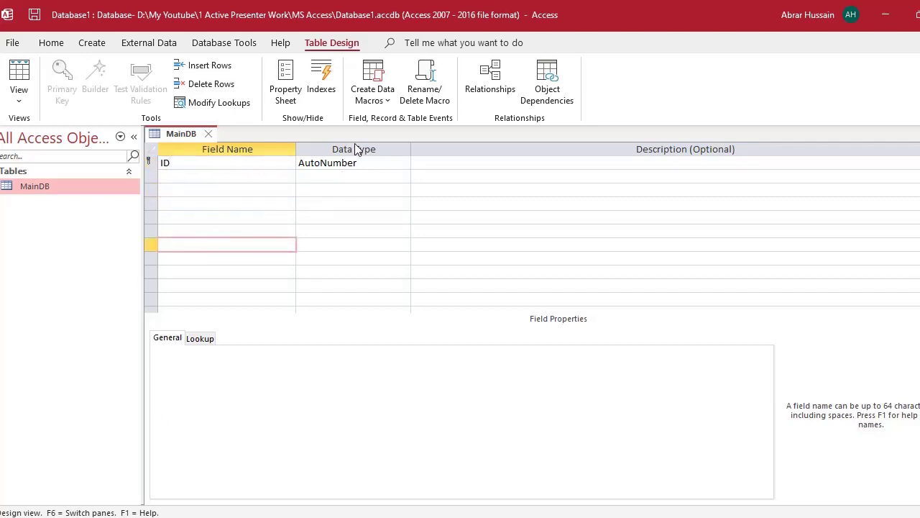
pyautogui.click(353, 175)
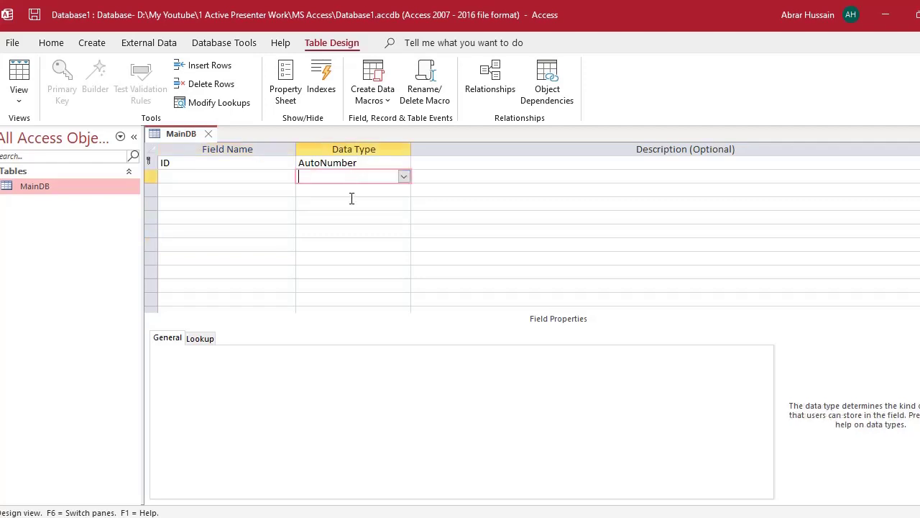
pyautogui.click(348, 203)
pyautogui.click(343, 216)
pyautogui.click(344, 175)
pyautogui.click(342, 160)
pyautogui.click(454, 163)
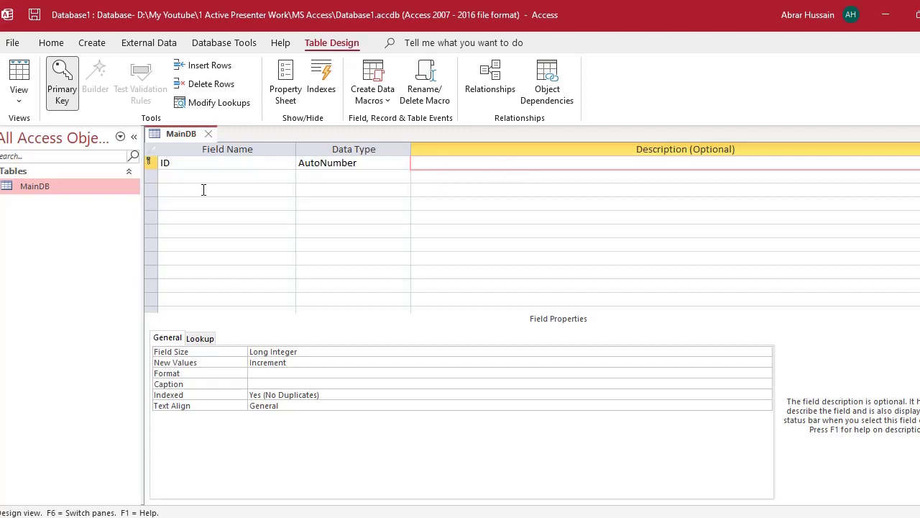
pyautogui.click(183, 166)
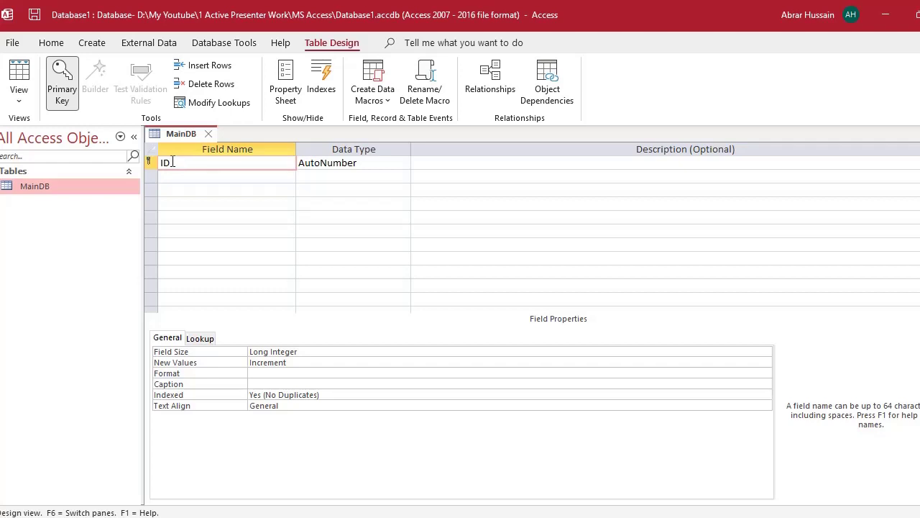
pyautogui.click(352, 164)
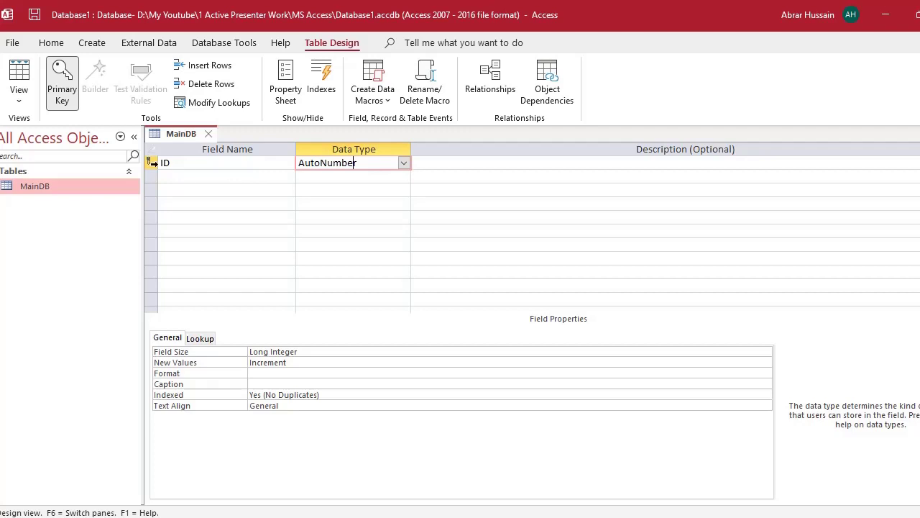
# - Delete the ID primary key field row and confirm the deletion
pyautogui.click(150, 163)
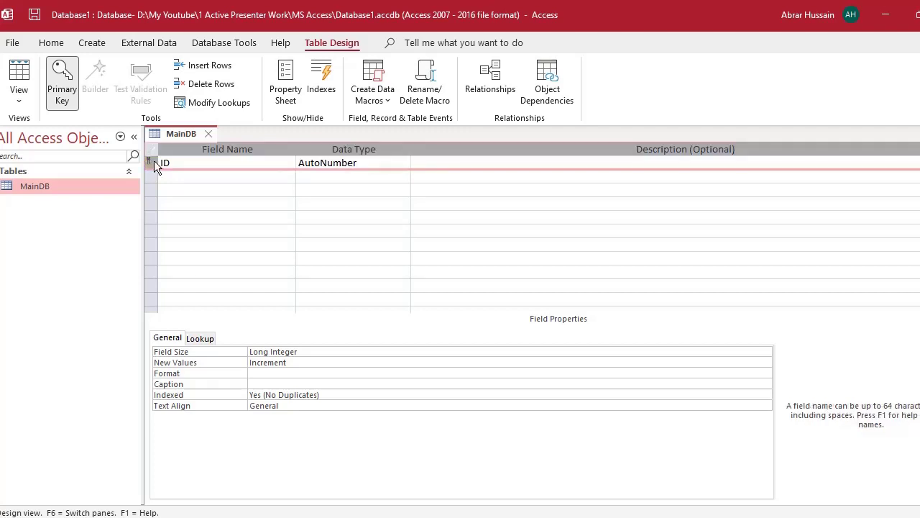
pyautogui.click(178, 190)
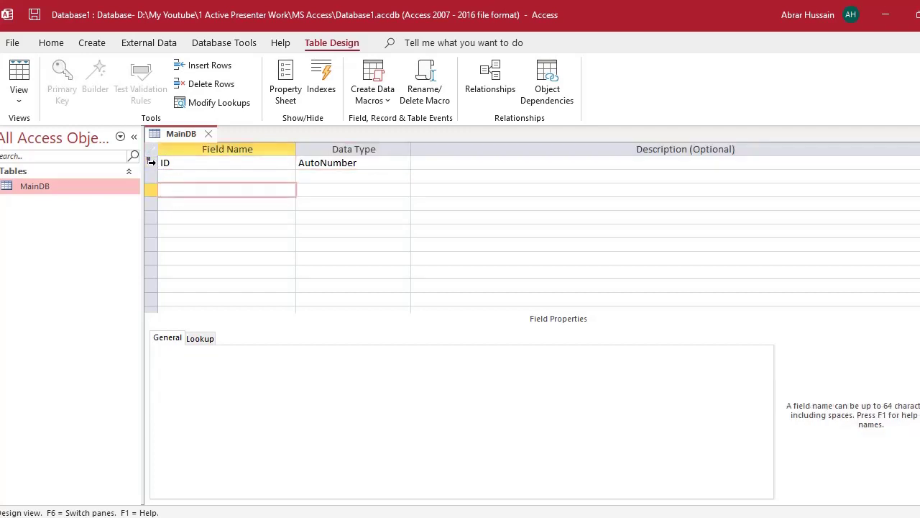
pyautogui.click(151, 163)
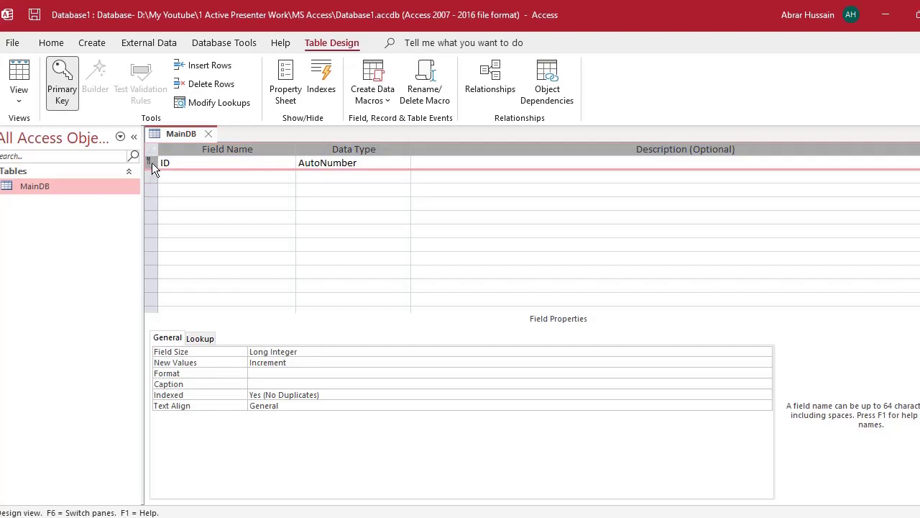
pyautogui.press('Delete')
pyautogui.click(464, 310)
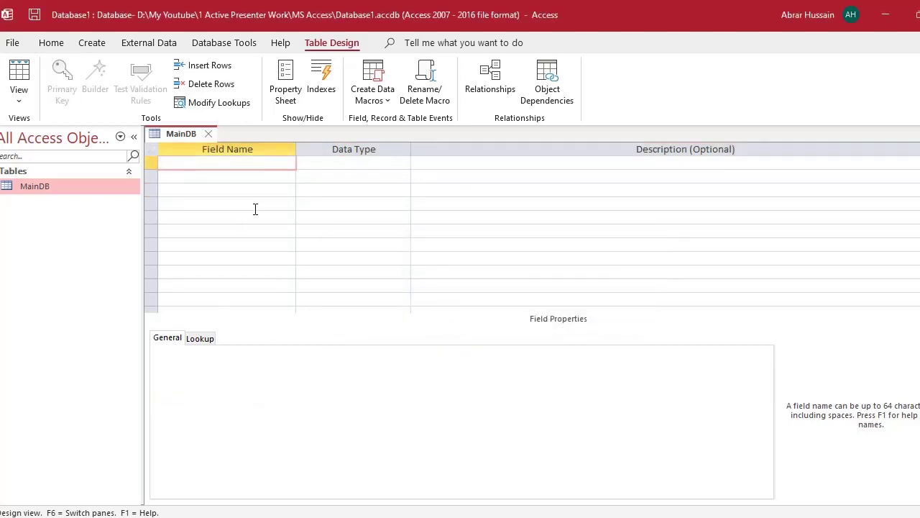
pyautogui.click(338, 161)
pyautogui.click(335, 191)
pyautogui.click(194, 166)
pyautogui.click(193, 179)
pyautogui.click(196, 214)
pyautogui.click(198, 242)
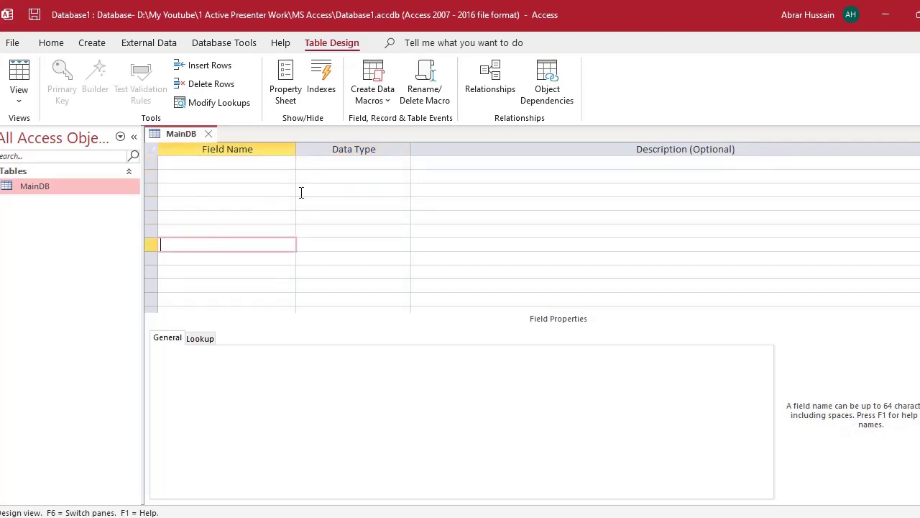
pyautogui.click(339, 163)
pyautogui.click(330, 216)
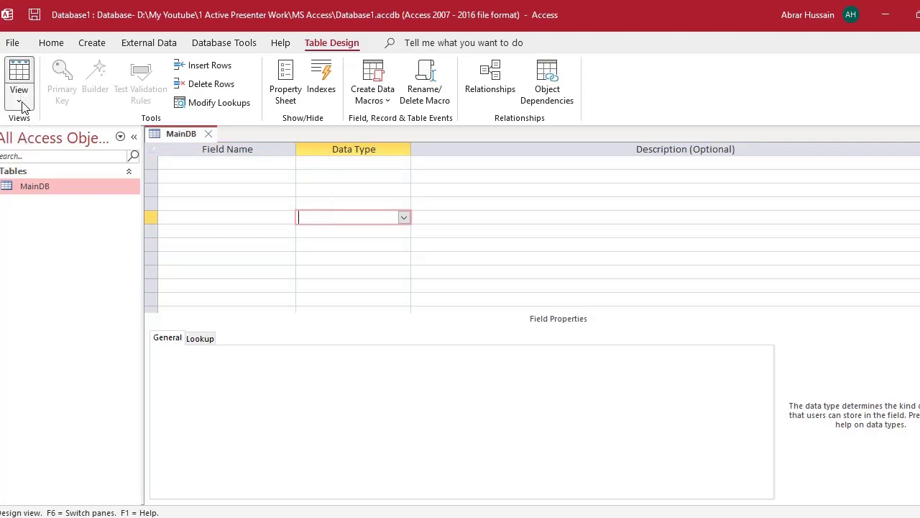
pyautogui.click(21, 104)
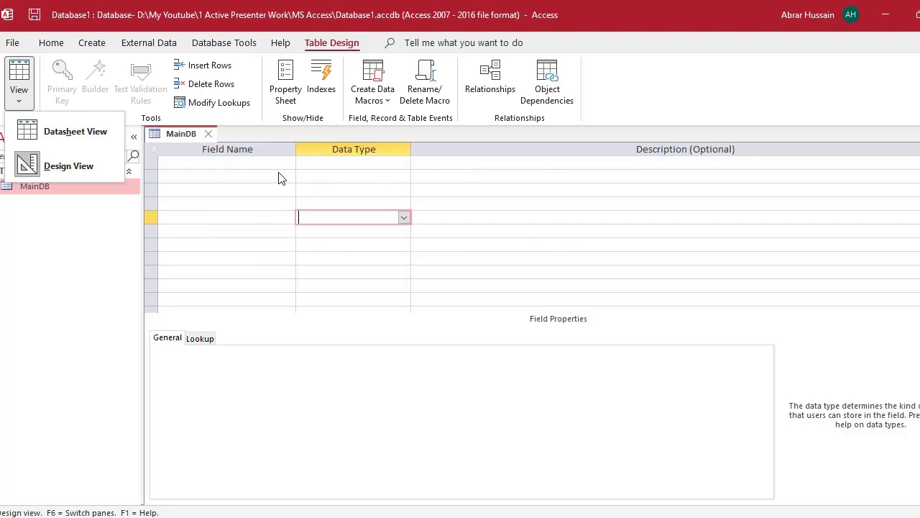
pyautogui.click(221, 160)
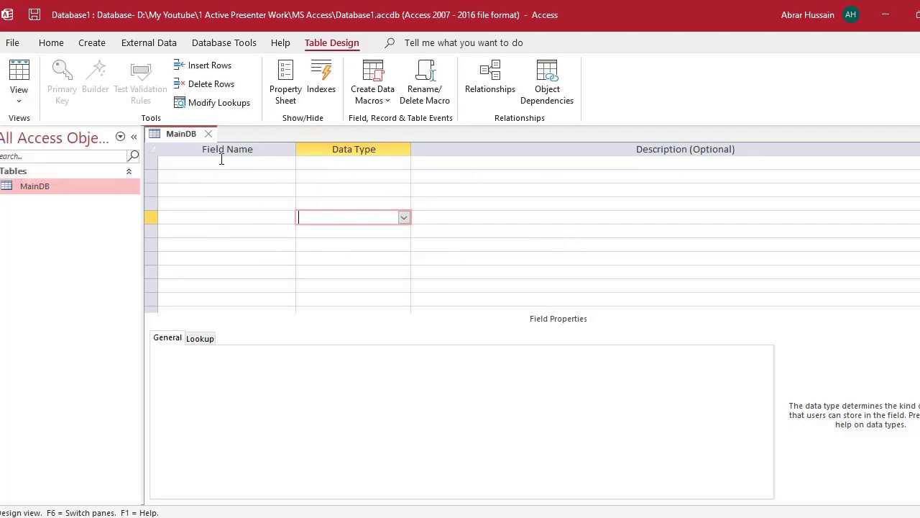
pyautogui.click(216, 163)
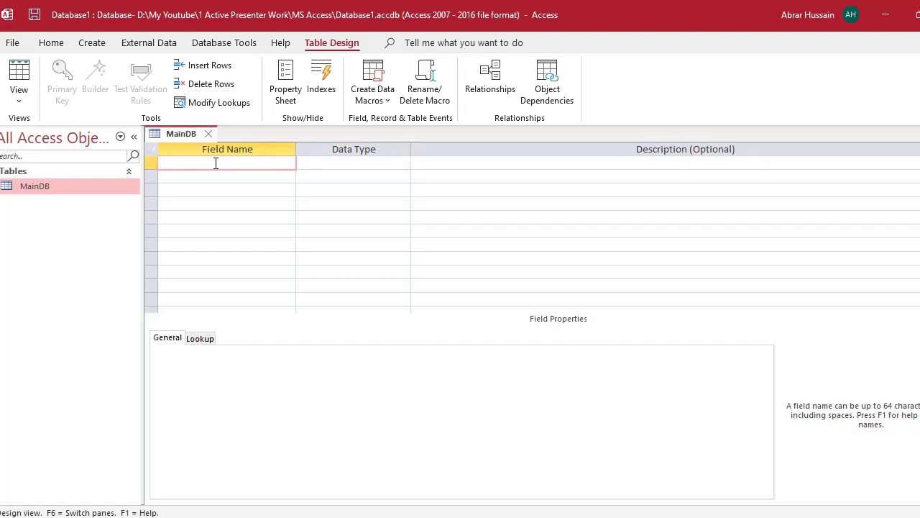
pyautogui.hotkey('alt', 'Tab')
# - Review the Excel column headings across row 3, from CNIC or Assigned ID in A3
pyautogui.click(44, 226)
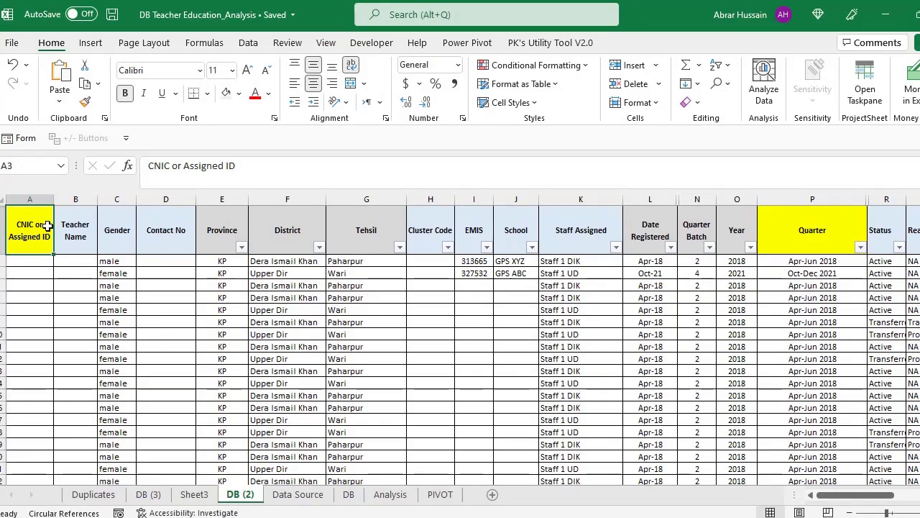
pyautogui.moveTo(29, 225); pyautogui.dragTo(760, 230)
pyautogui.click(52, 234)
# - Back in Access, name MainDB's first field CNIC and keep its type as Short Text
pyautogui.hotkey('alt', 'Tab')
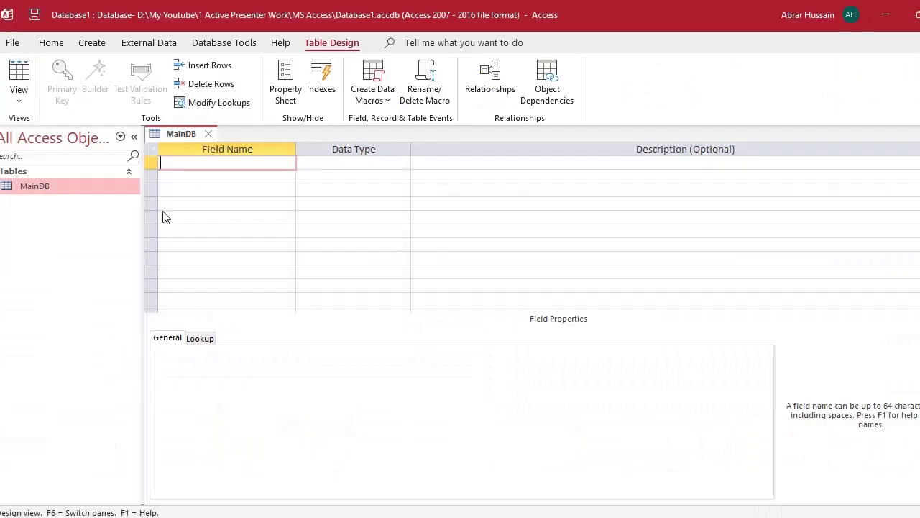
pyautogui.write('CNIC')
pyautogui.click(219, 175)
pyautogui.click(205, 161)
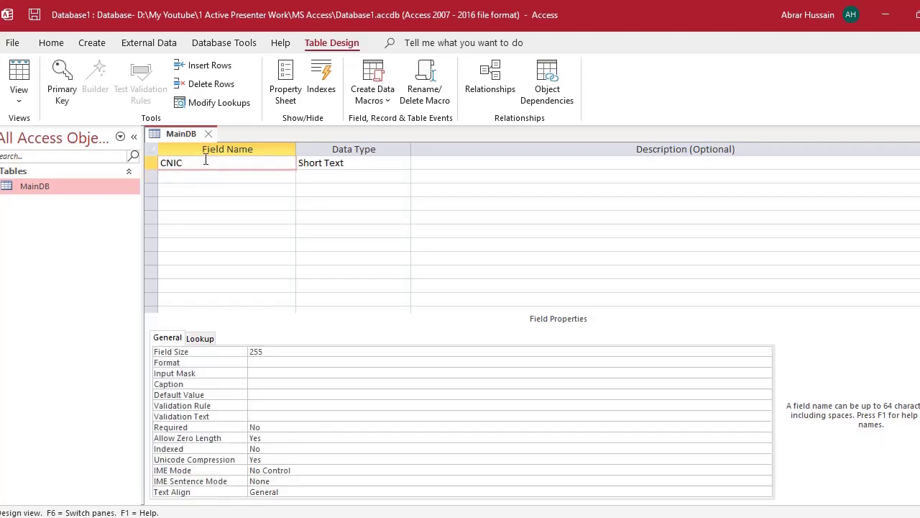
pyautogui.click(367, 161)
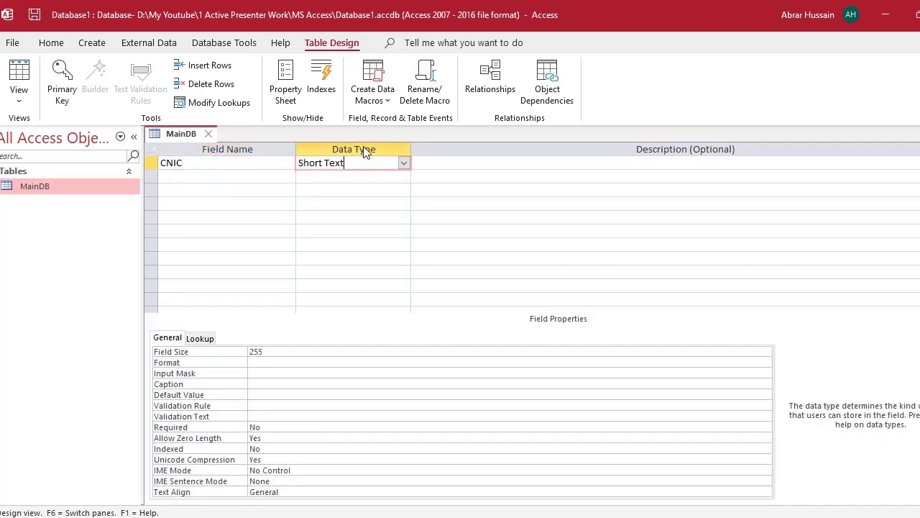
pyautogui.click(405, 164)
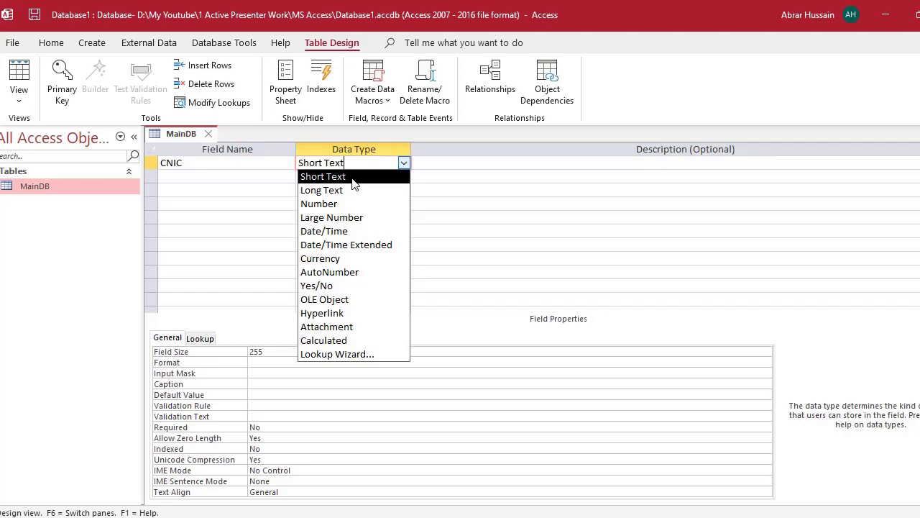
pyautogui.click(352, 179)
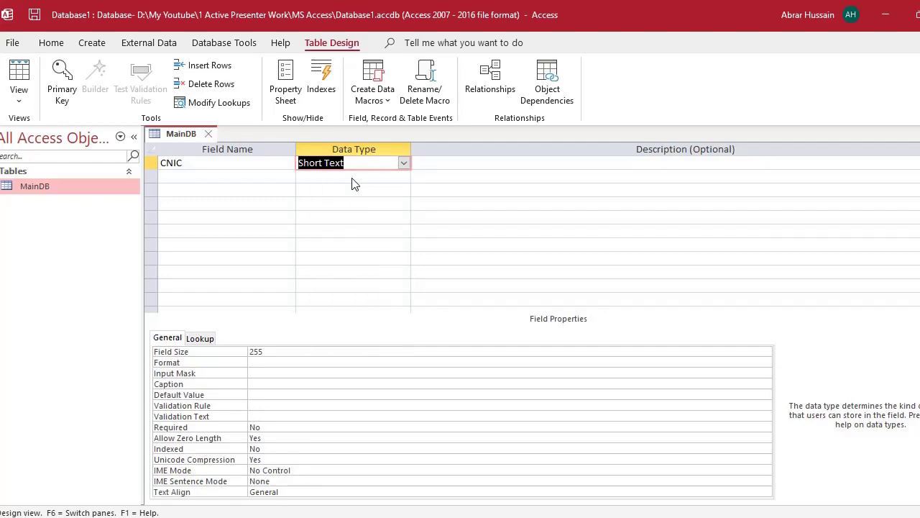
pyautogui.click(176, 178)
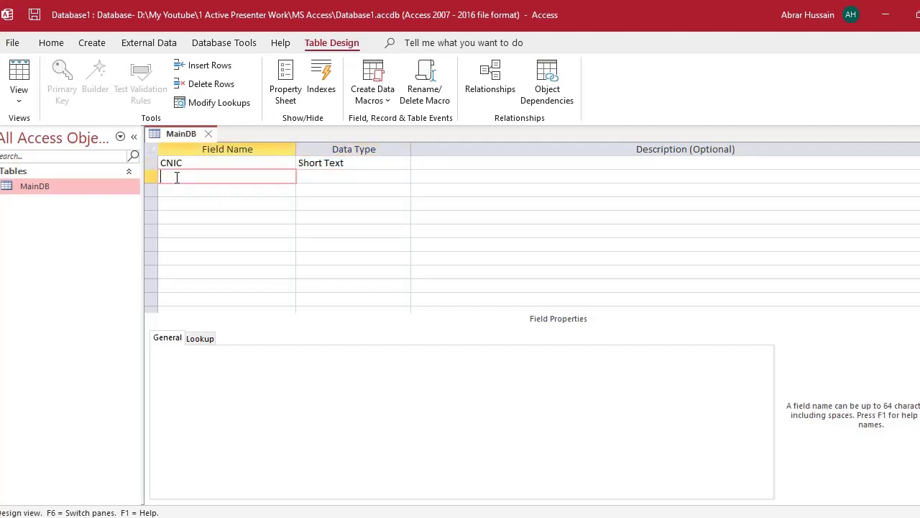
# - Add a second field, reworking 'Name of Teacher' into TeacherName, with Short Text type
pyautogui.write('Name of Teacher')
pyautogui.doubleClick(197, 177)
pyautogui.press('Delete')
pyautogui.write('of')
pyautogui.write('_of_')
pyautogui.press('BackSpace')
pyautogui.press('BackSpace')
pyautogui.press('BackSpace')
pyautogui.press('BackSpace')
pyautogui.hotkey('shift', 'Home')
pyautogui.hotkey('ctrl', 'x')
pyautogui.press('End')
pyautogui.hotkey('ctrl', 'v')
pyautogui.click(343, 178)
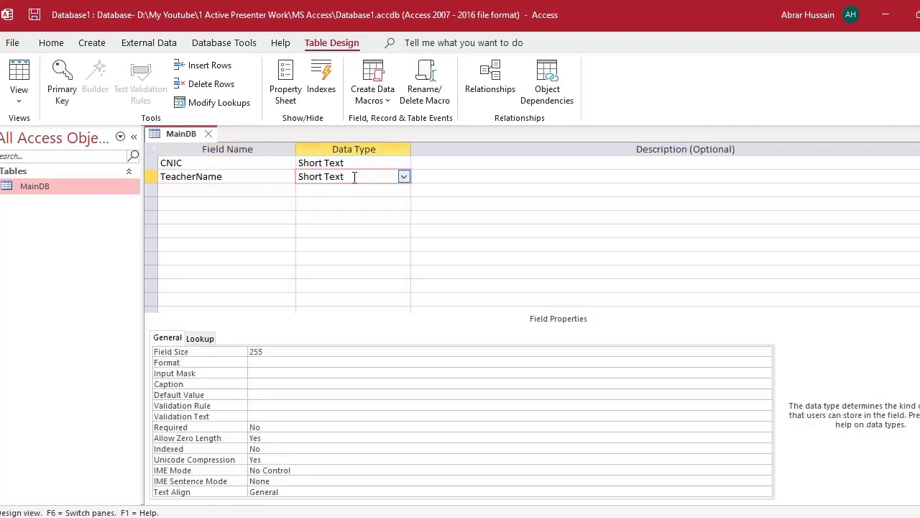
pyautogui.moveTo(354, 178); pyautogui.dragTo(274, 168)
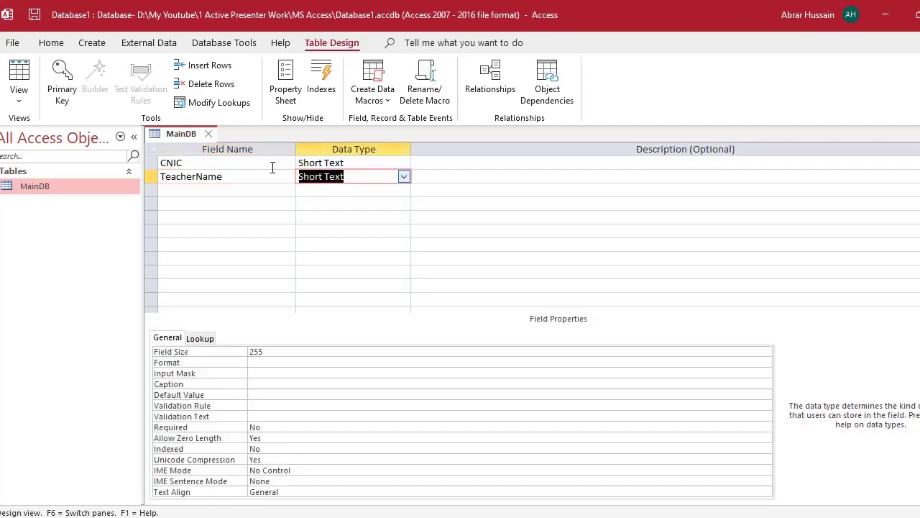
# - Describe CNIC as 'CNIC of the person' and TeacherName as 'Name of the Teacher'
pyautogui.click(467, 178)
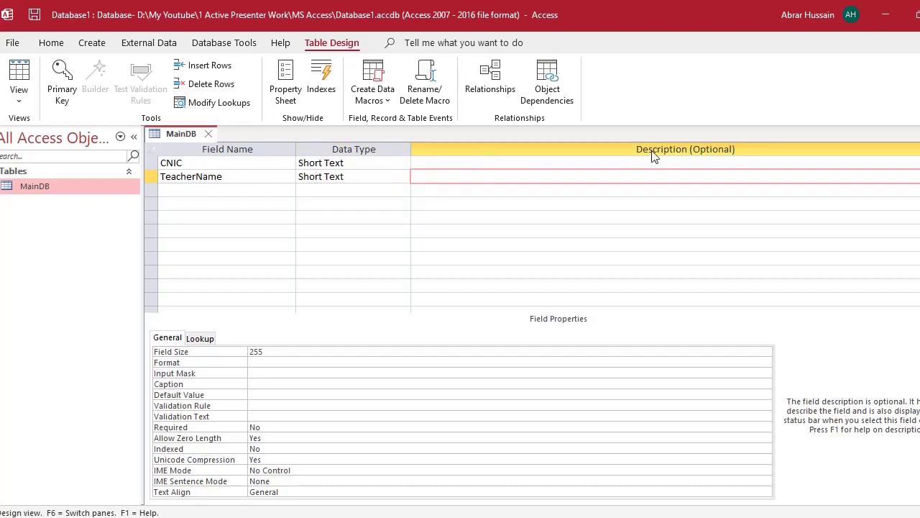
pyautogui.click(462, 163)
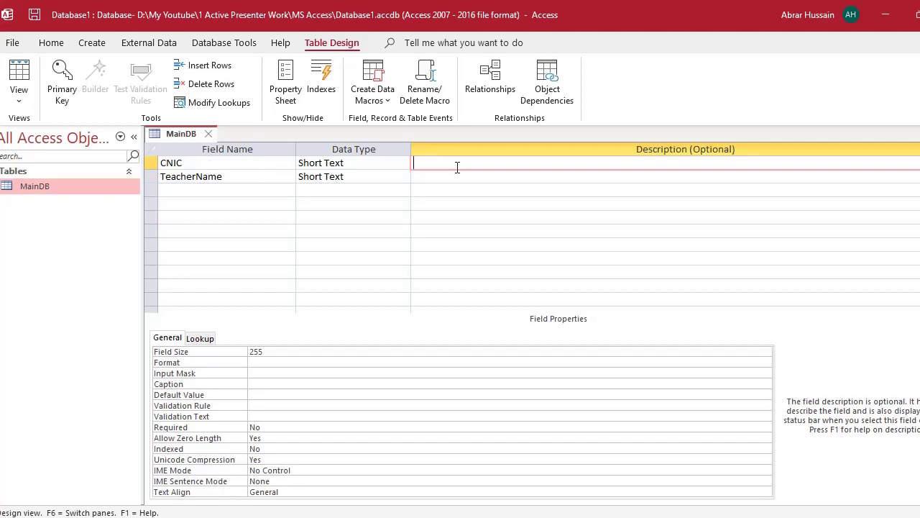
pyautogui.write('CNIC of the person')
pyautogui.click(444, 179)
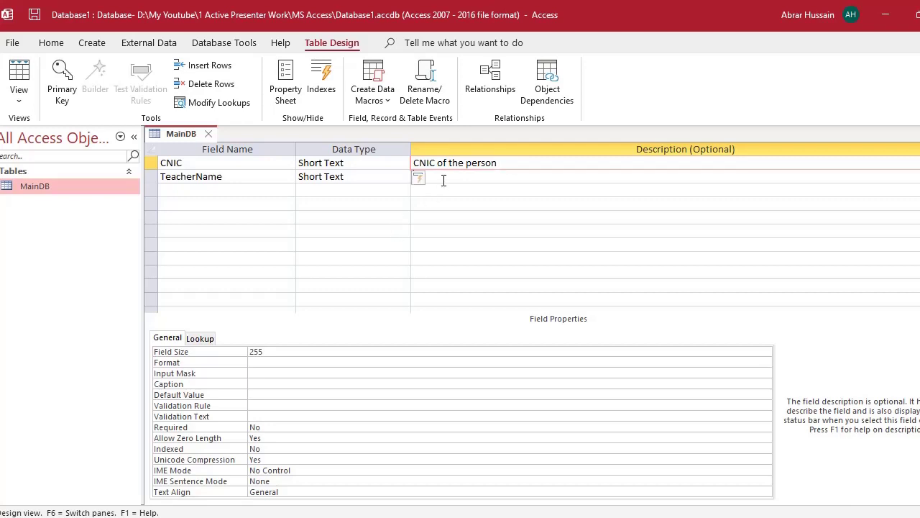
pyautogui.write('Name')
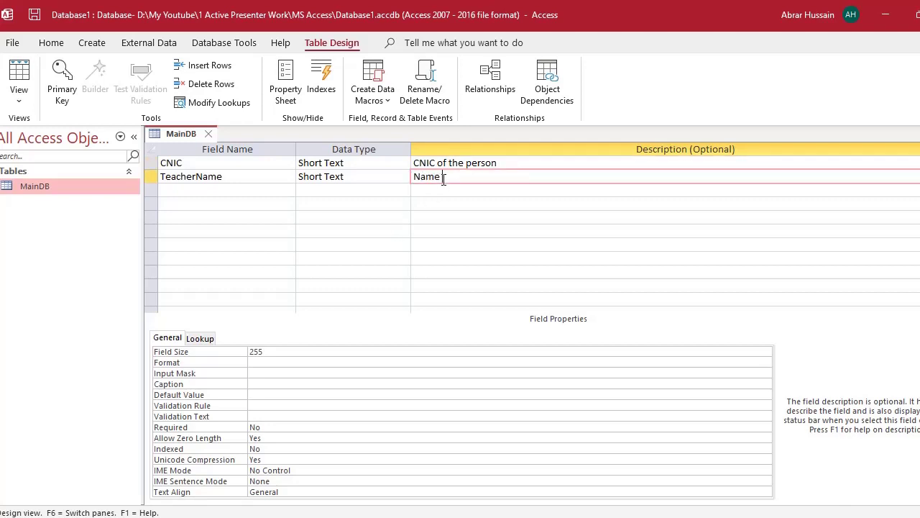
pyautogui.write(' of the Teacher')
pyautogui.click(451, 194)
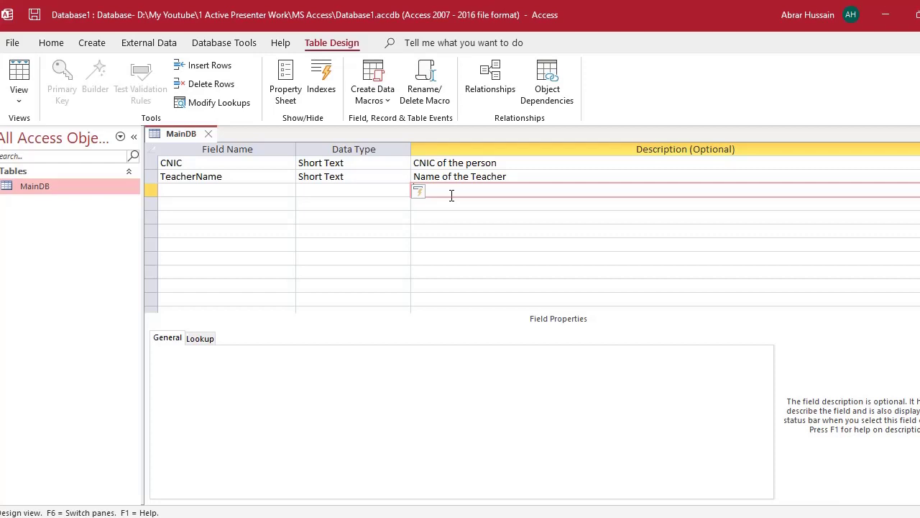
# - Add Gender as the third field with the Short Text data type
pyautogui.click(185, 191)
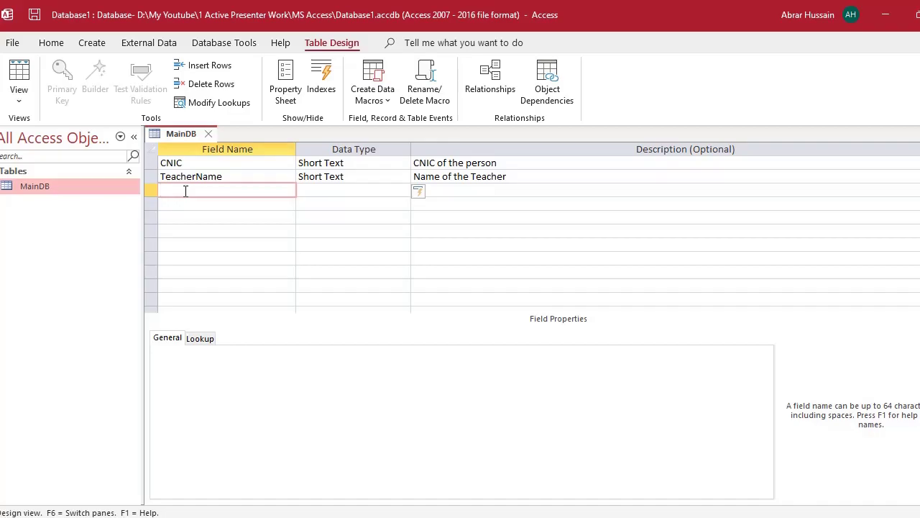
pyautogui.hotkey('alt', 'Tab')
pyautogui.press('Right')
pyautogui.press('Right')
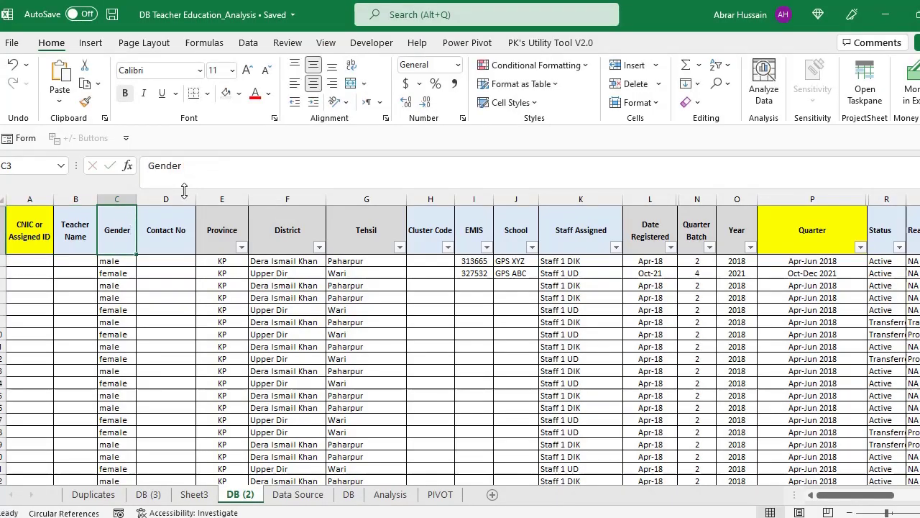
pyautogui.hotkey('alt', 'Tab')
pyautogui.write('Gender')
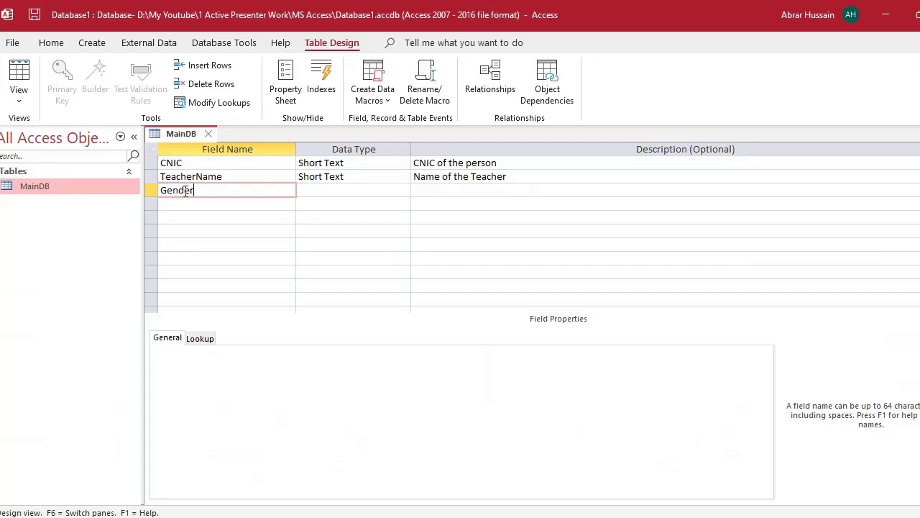
pyautogui.press('Tab')
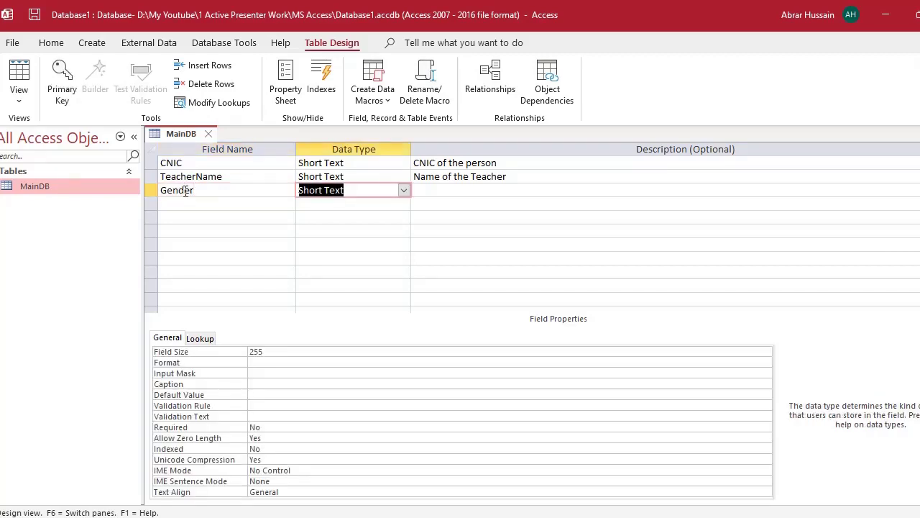
pyautogui.press('Down')
pyautogui.press('Left')
# - Copy Excel's 'Contact No' header into the fourth field name, removing the space to make ContactNo
pyautogui.hotkey('alt', 'Tab')
pyautogui.press('Right')
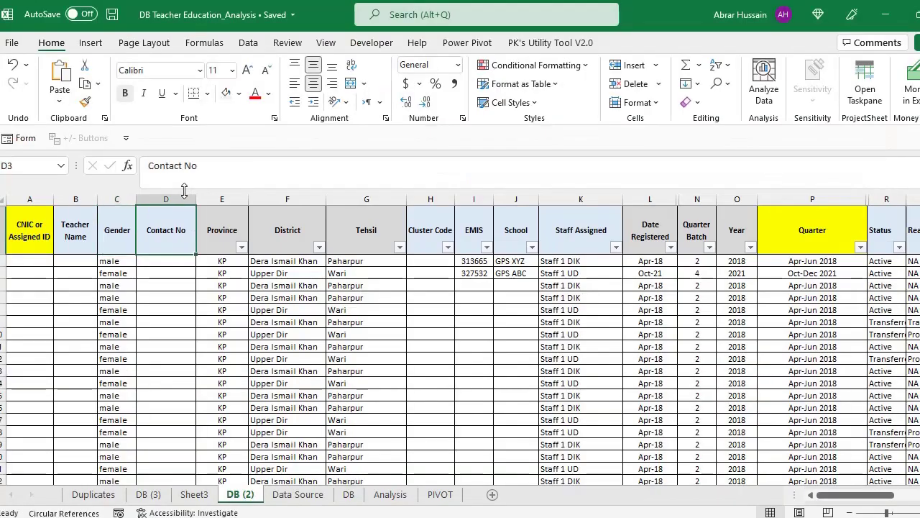
pyautogui.press('F2')
pyautogui.hotkey('ctrl', 'shift', 'Left')
pyautogui.hotkey('ctrl', 'shift', 'Left')
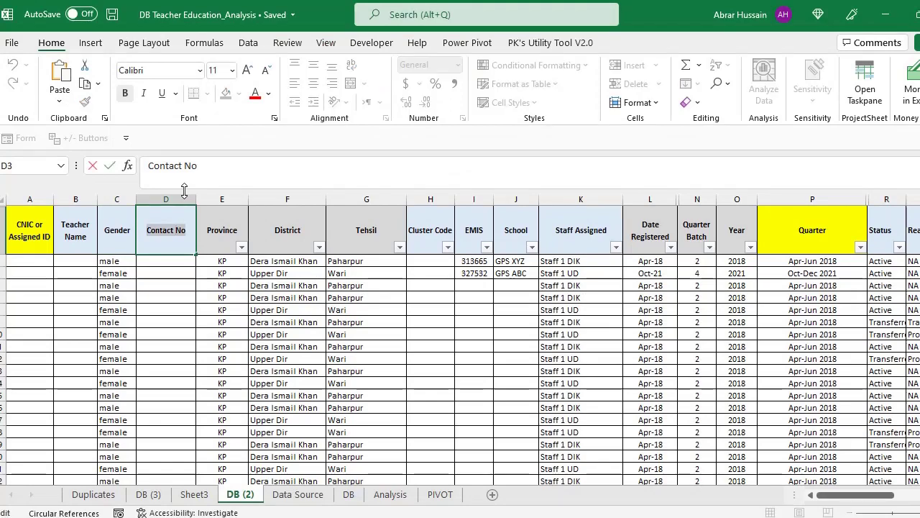
pyautogui.hotkey('ctrl', 'c')
pyautogui.press('Escape')
pyautogui.hotkey('alt', 'Tab')
pyautogui.hotkey('ctrl', 'v')
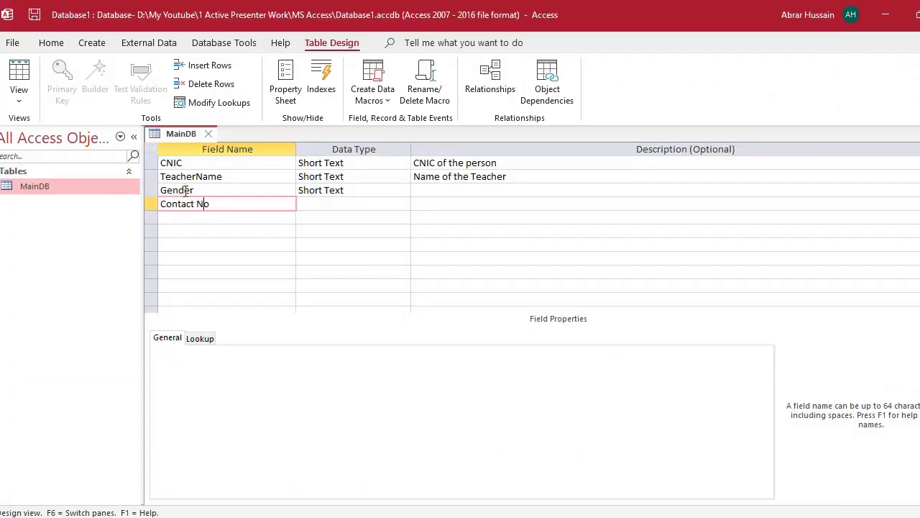
pyautogui.hotkey('ctrl', 'Left')
pyautogui.press('BackSpace')
# - Give ContactNo the default Short Text data type
pyautogui.press('Tab')
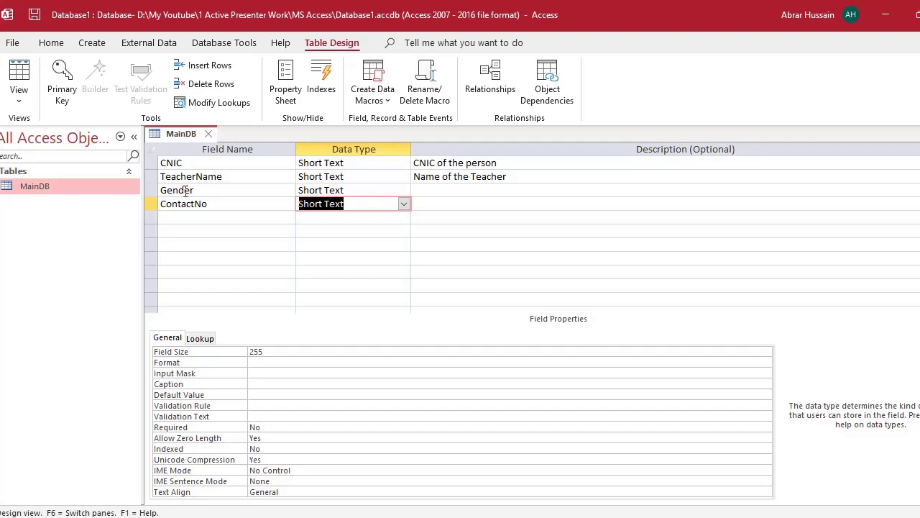
# - Check the Province and District headers in Excel and return to the next empty field row
pyautogui.press('Tab')
pyautogui.press('Up')
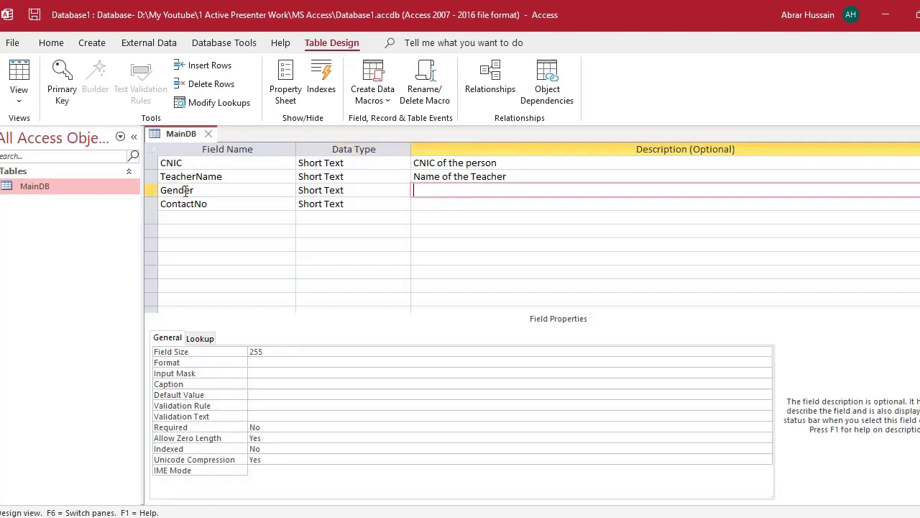
pyautogui.press('Down')
pyautogui.press('Home')
pyautogui.press('Down')
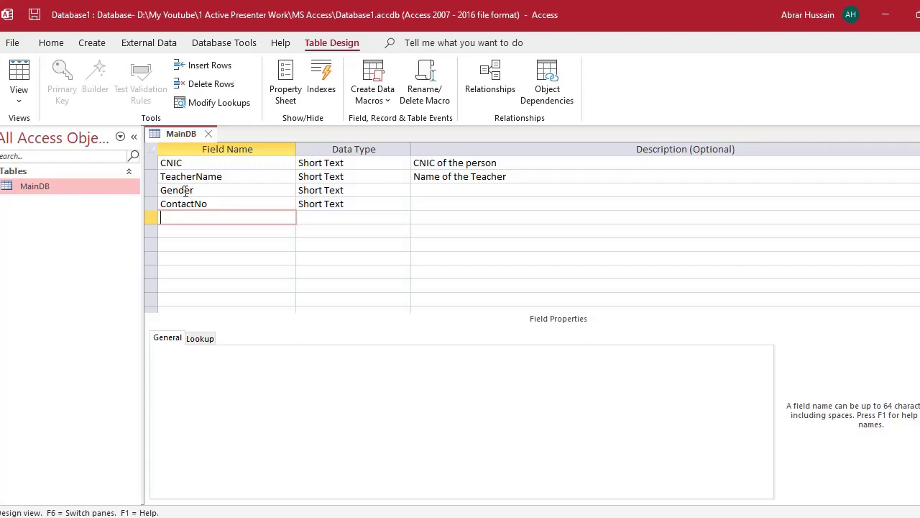
pyautogui.click(438, 190)
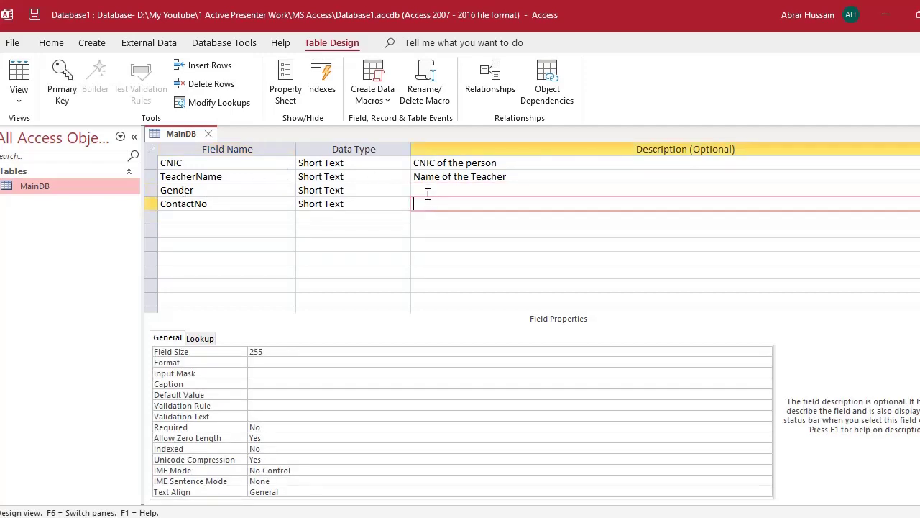
pyautogui.press('Down')
pyautogui.press('Home')
pyautogui.press('Down')
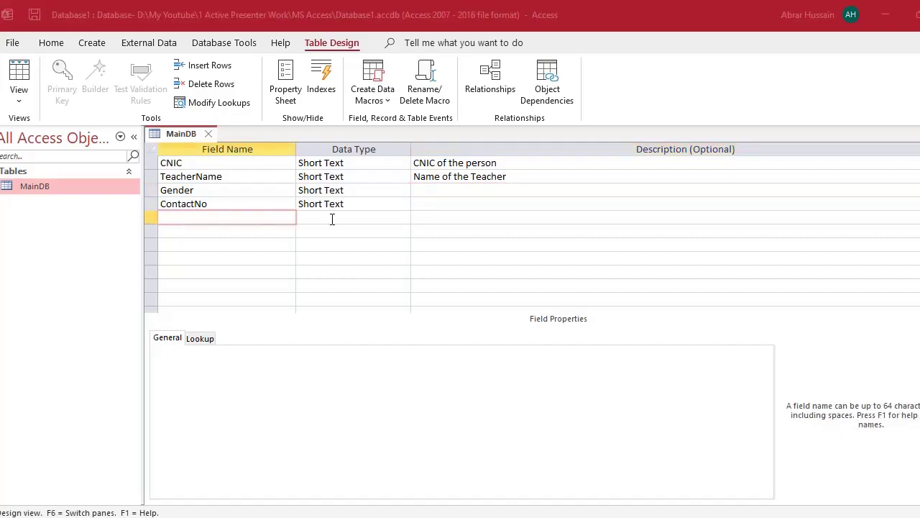
pyautogui.hotkey('alt', 'Tab')
pyautogui.press('Return')
pyautogui.press('Right')
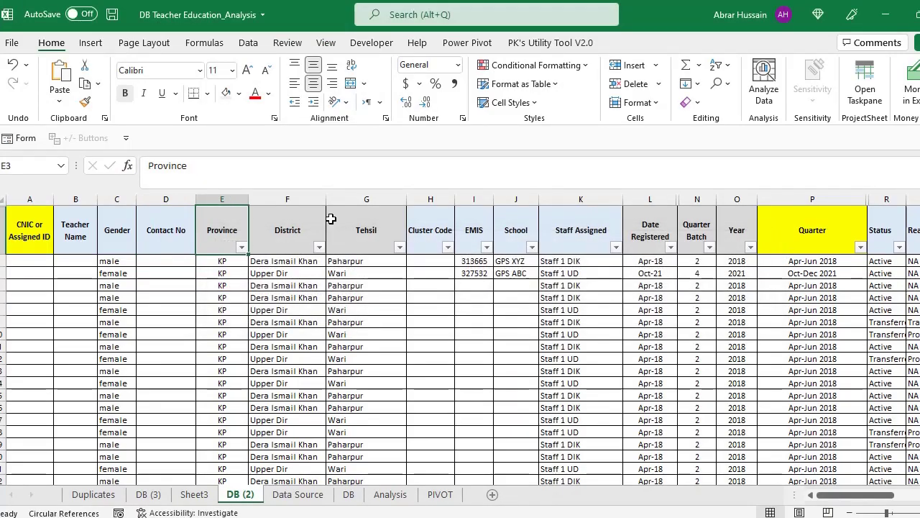
pyautogui.press('Right')
pyautogui.press('Right')
pyautogui.hotkey('alt', 'Tab')
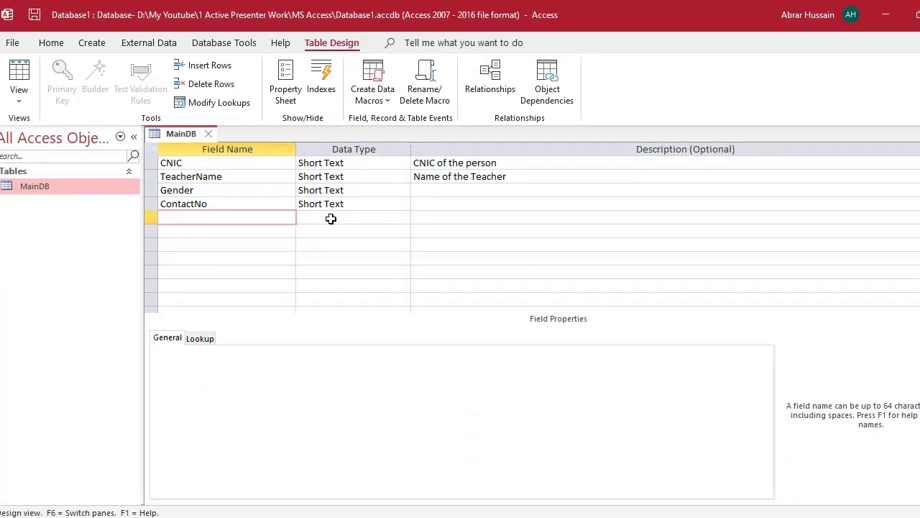
# - Add Province, District and Tehsil as new field names
pyautogui.write('Province')
pyautogui.press('Down')
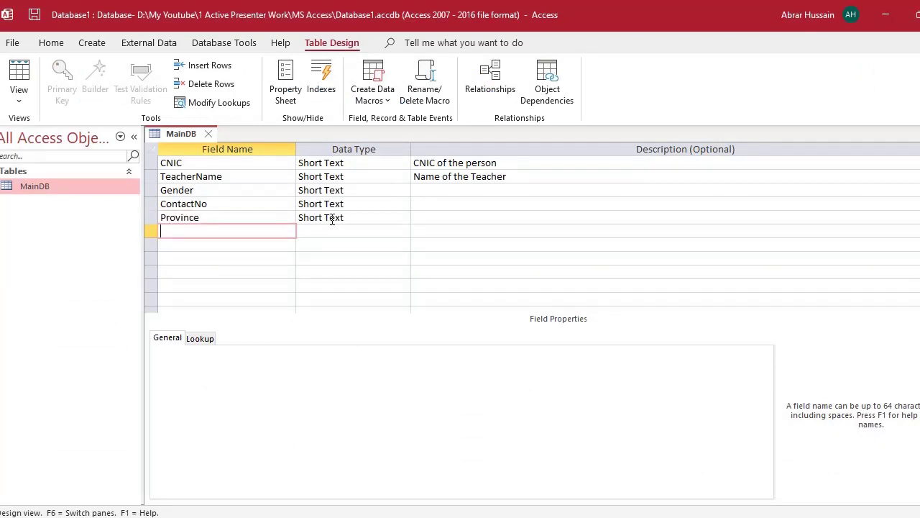
pyautogui.write('District')
pyautogui.press('Down')
pyautogui.write('Tehsil')
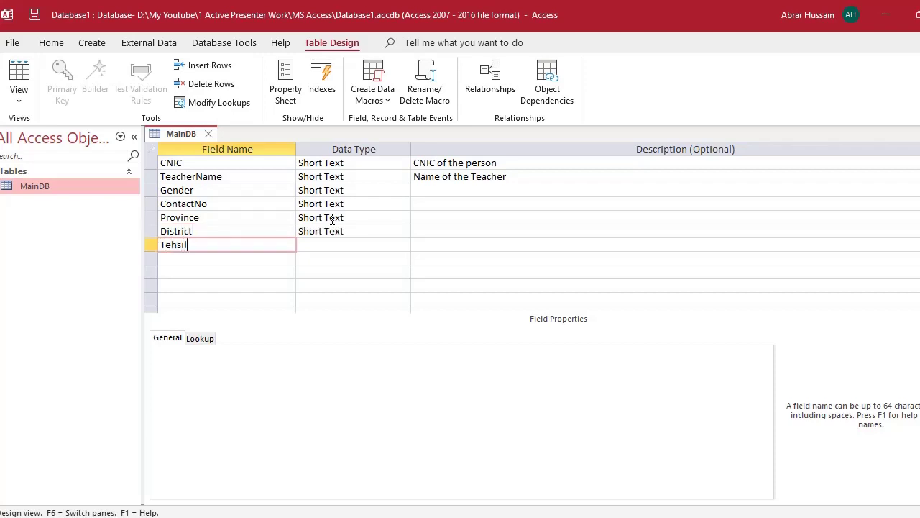
pyautogui.press('Down')
# - Check the EMIS header in Excel and add EMIS as the next Short Text field
pyautogui.hotkey('alt', 'Tab')
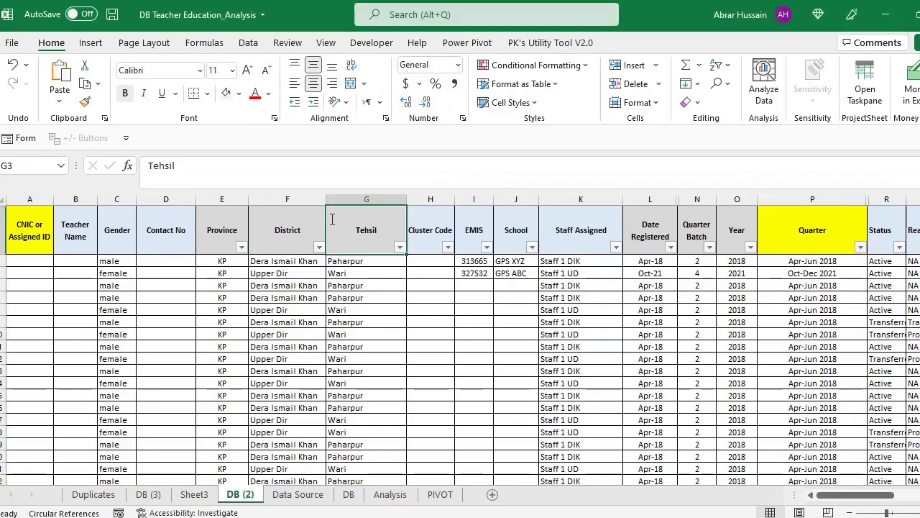
pyautogui.press('Right')
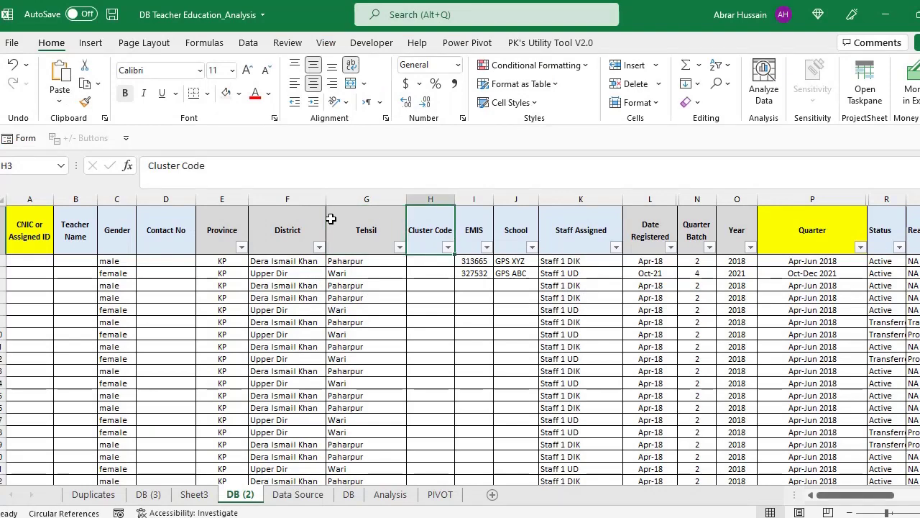
pyautogui.press('Right')
pyautogui.press('F2')
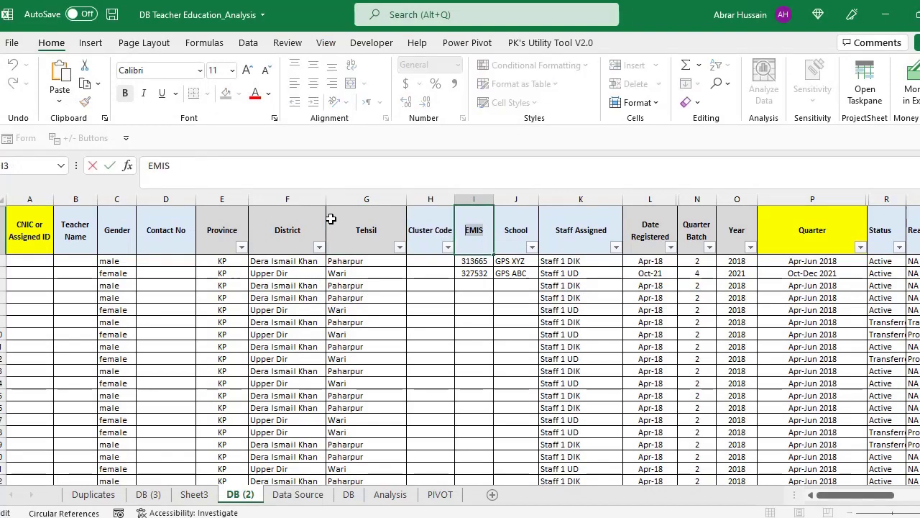
pyautogui.press('Return')
pyautogui.hotkey('alt', 'Tab')
pyautogui.write('EMIS')
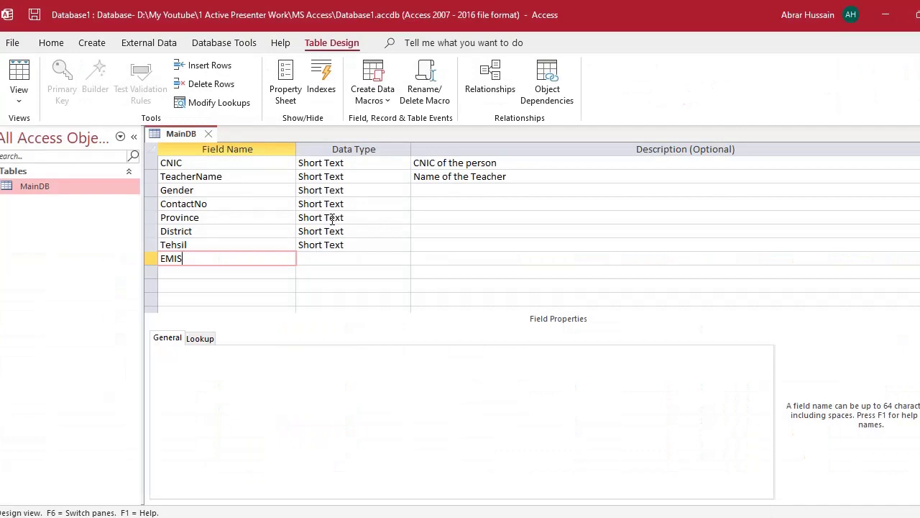
pyautogui.press('Tab')
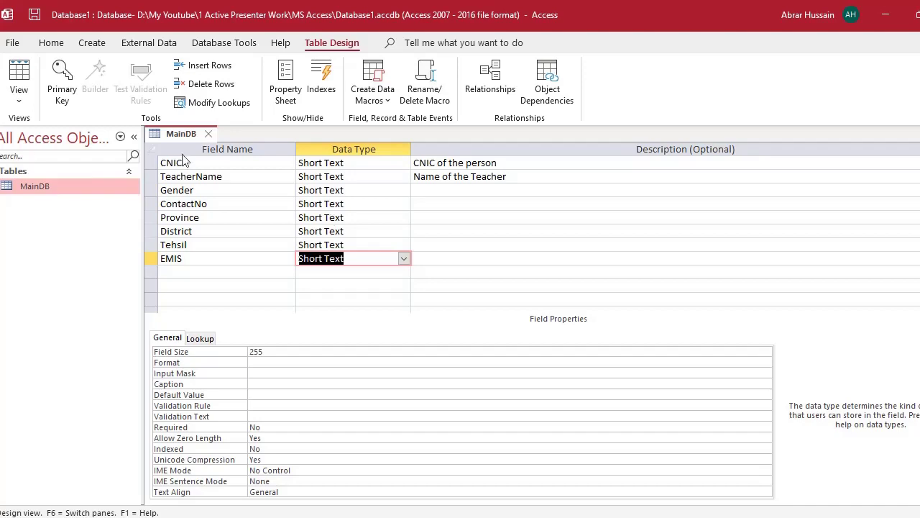
pyautogui.hotkey('alt', 'Tab')
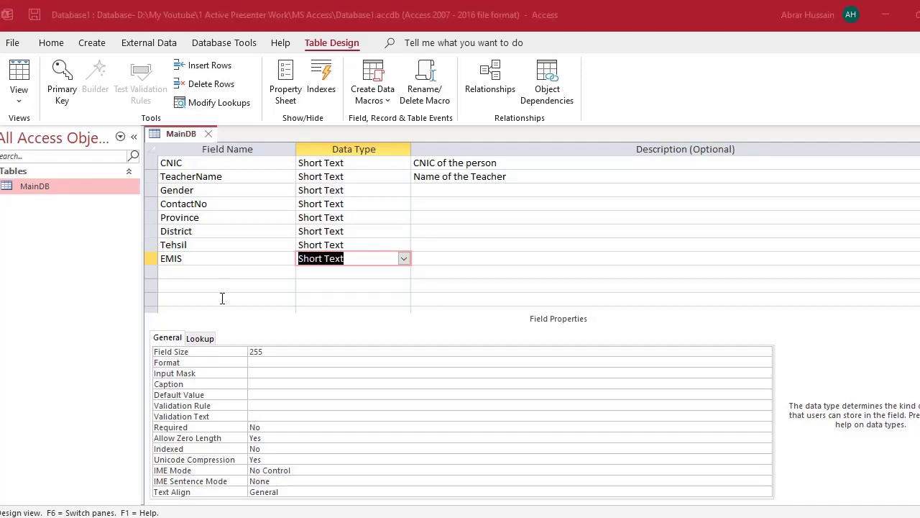
pyautogui.moveTo(29, 225); pyautogui.dragTo(550, 242)
pyautogui.hotkey('alt', 'Tab')
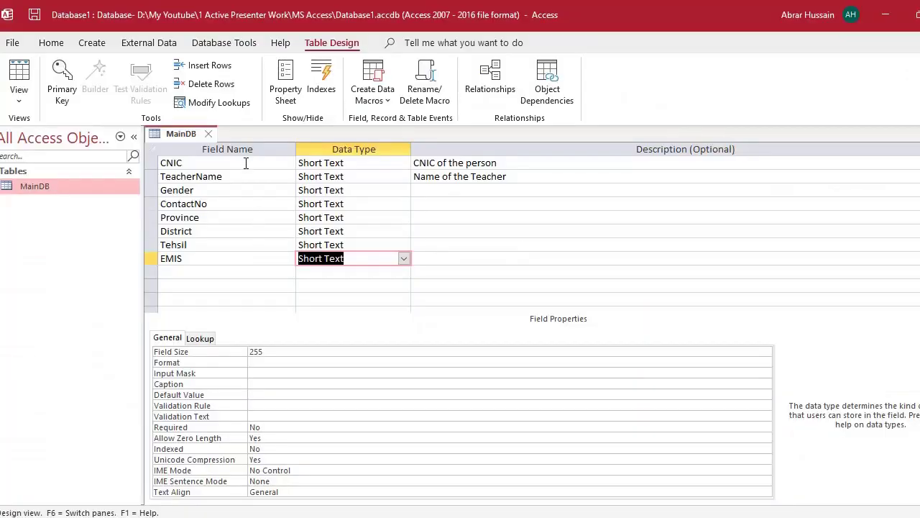
pyautogui.hotkey('alt', 'Tab')
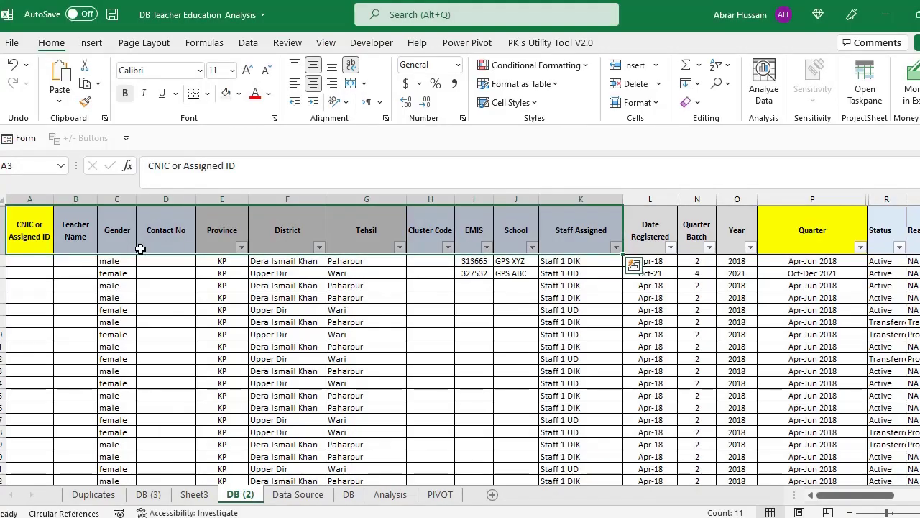
pyautogui.moveTo(28, 230); pyautogui.dragTo(823, 230)
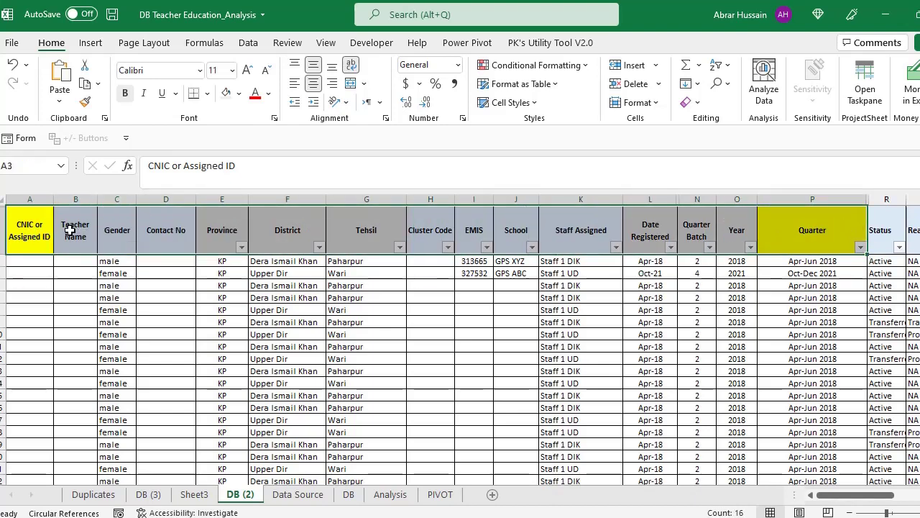
pyautogui.moveTo(29, 230); pyautogui.dragTo(604, 230)
pyautogui.hotkey('alt', 'Tab')
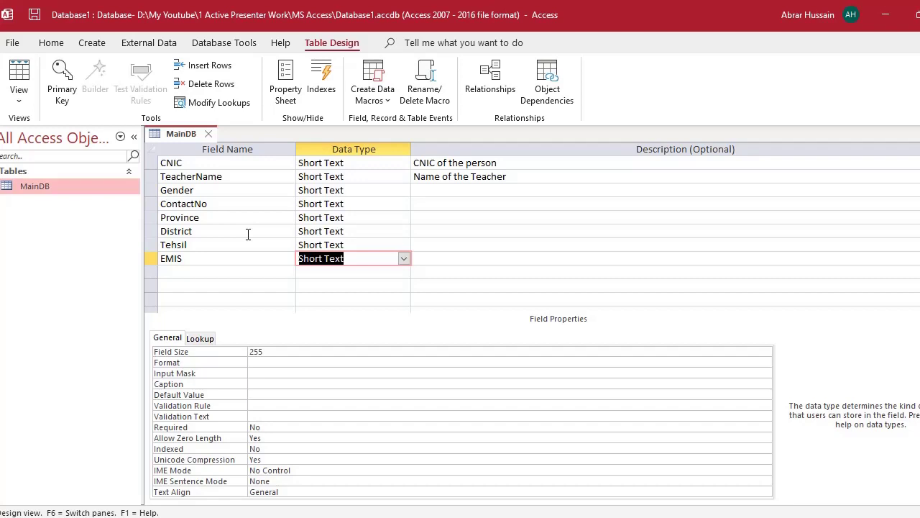
# - Copy the School header from Excel and add School as a new field name
pyautogui.click(196, 273)
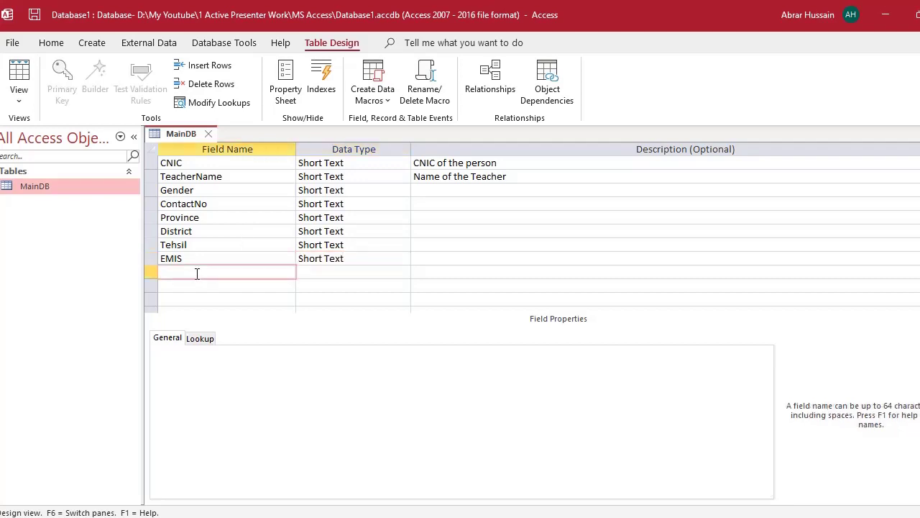
pyautogui.hotkey('alt', 'Tab')
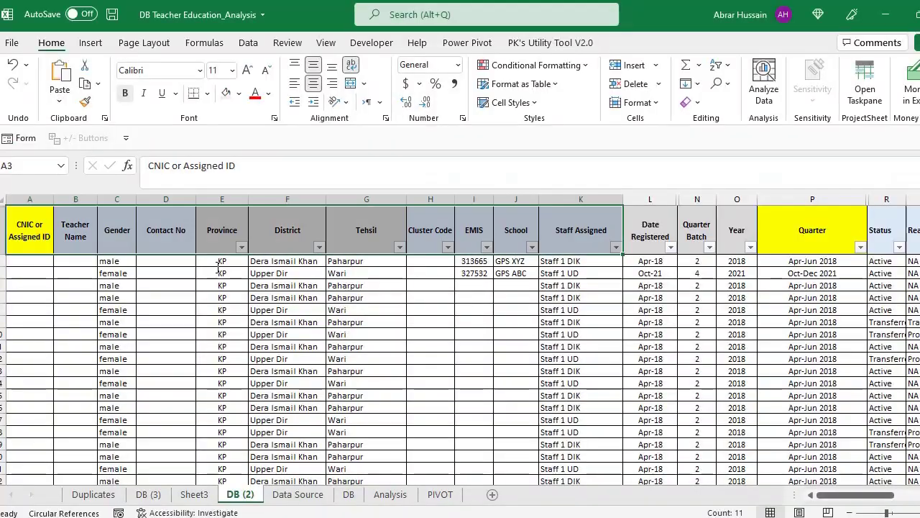
pyautogui.press('Right')
pyautogui.press('Right')
pyautogui.press('Right')
pyautogui.press('Right')
pyautogui.press('Right')
pyautogui.press('Right')
pyautogui.press('Right')
pyautogui.press('Right')
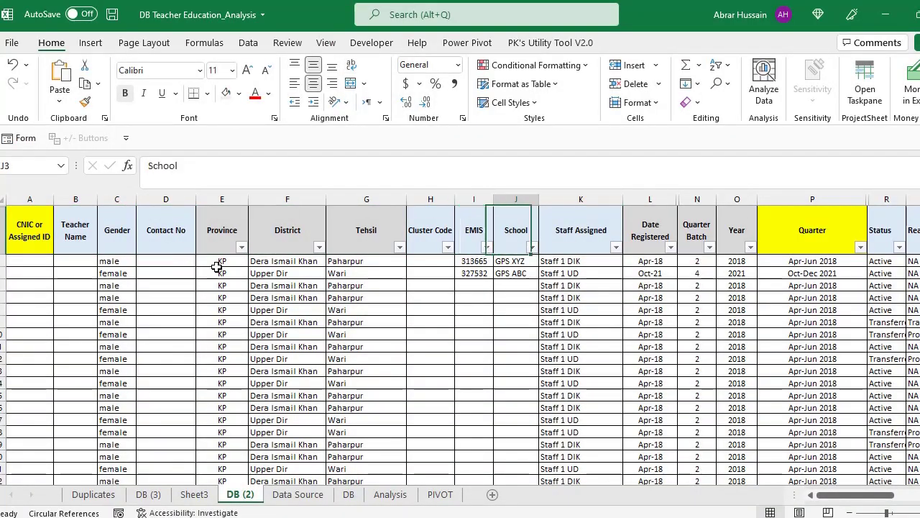
pyautogui.press('F2')
pyautogui.hotkey('shift', 'Home')
pyautogui.hotkey('ctrl', 'c')
pyautogui.press('Return')
pyautogui.hotkey('alt', 'Tab')
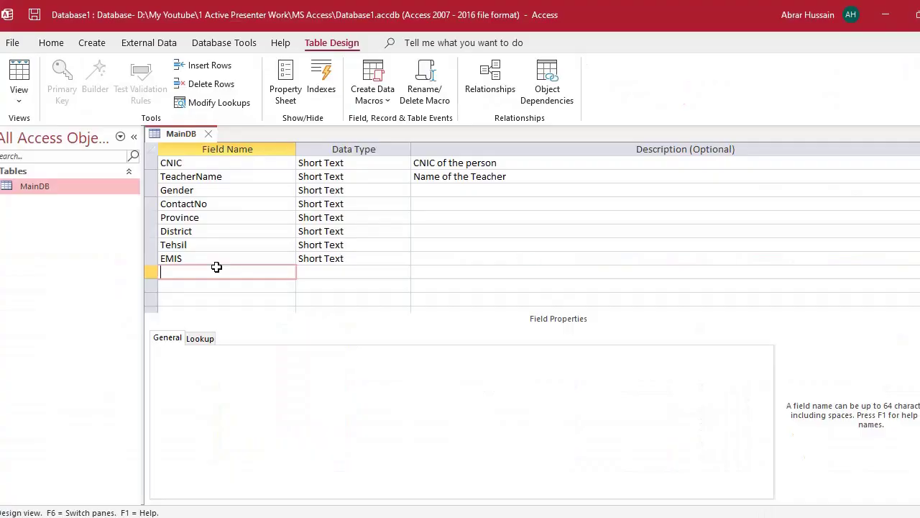
pyautogui.hotkey('ctrl', 'v')
pyautogui.press('Tab')
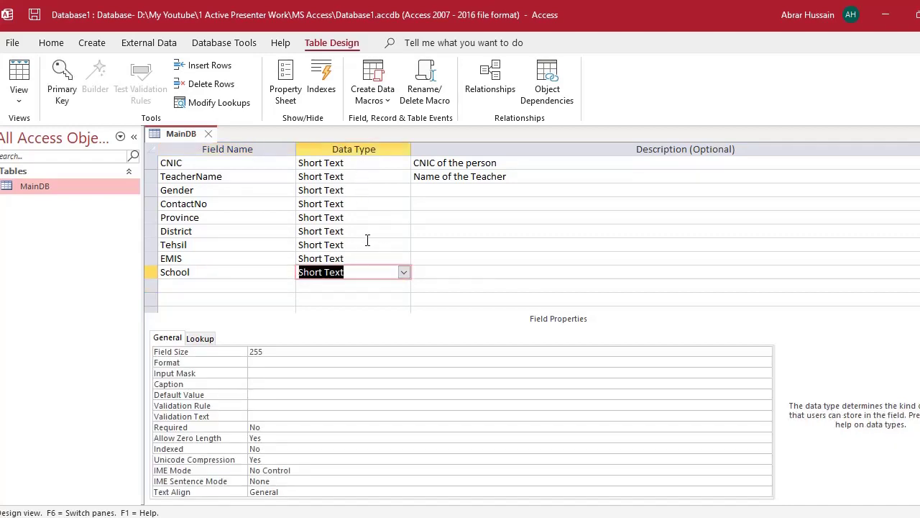
# - Go to the next empty field row and look through its data type list
pyautogui.click(346, 287)
pyautogui.scroll(-1, 424, 281)
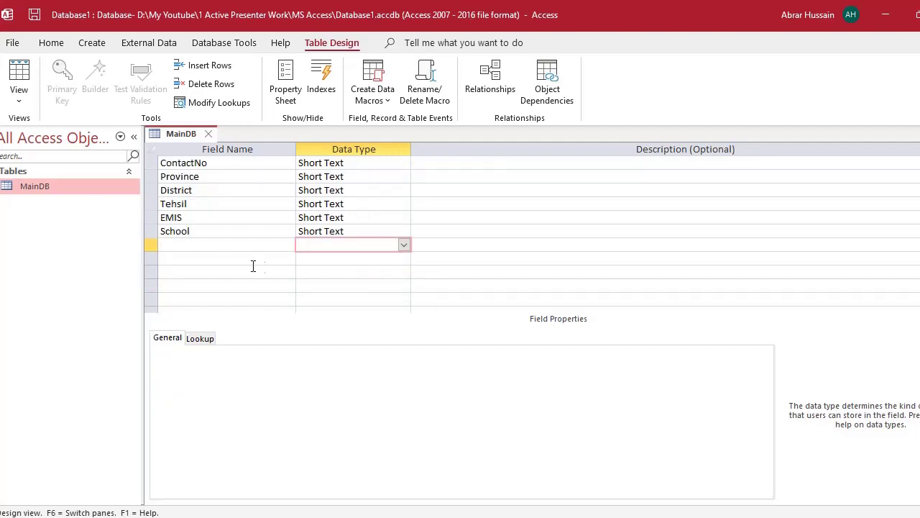
pyautogui.click(225, 241)
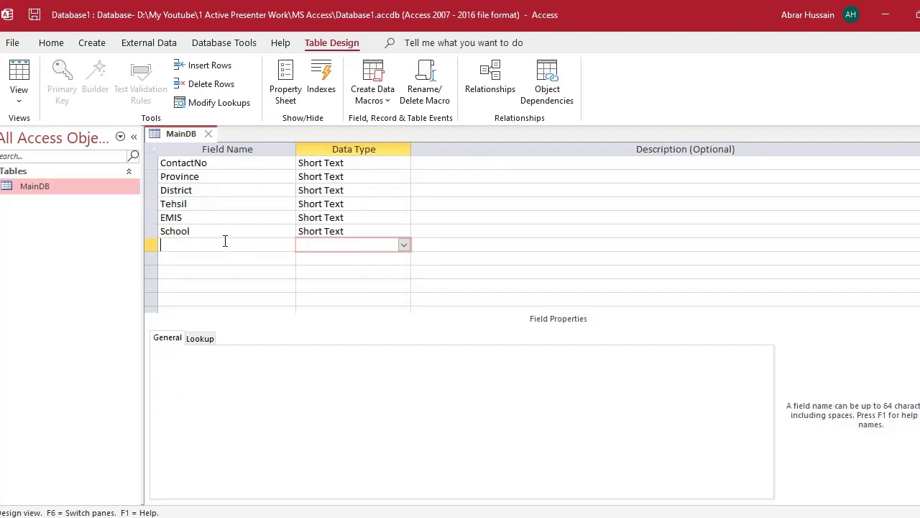
pyautogui.click(374, 244)
pyautogui.click(404, 245)
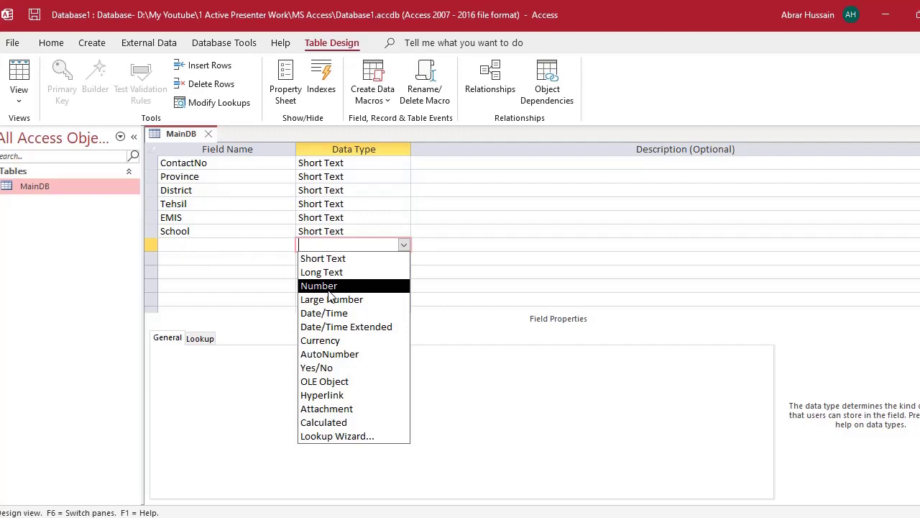
pyautogui.click(182, 246)
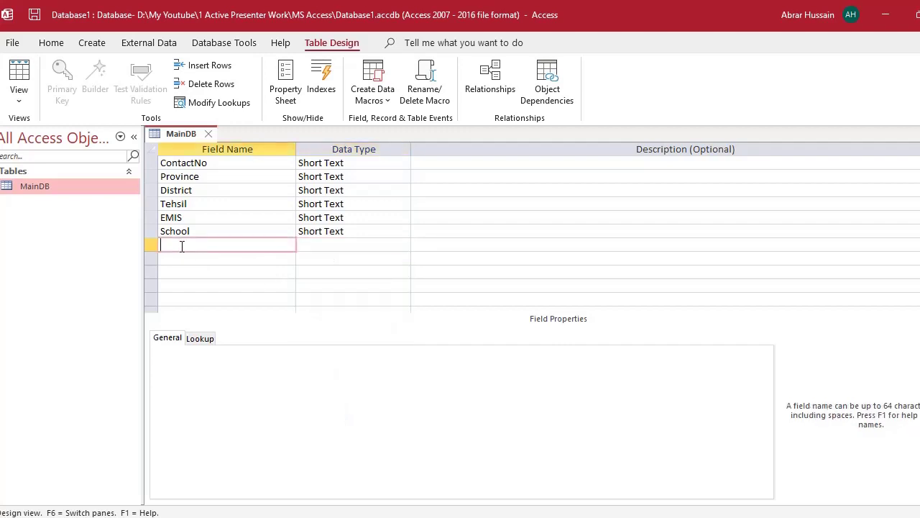
# - Copy Excel's 'Staff Assigned' header into the field name, removing the space to make StaffAssigned
pyautogui.hotkey('alt', 'Tab')
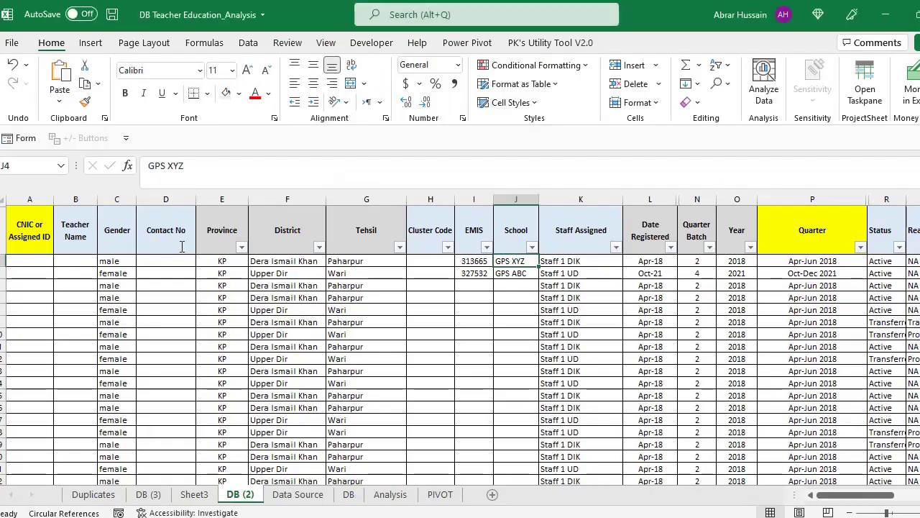
pyautogui.press('Up')
pyautogui.press('Right')
pyautogui.press('F2')
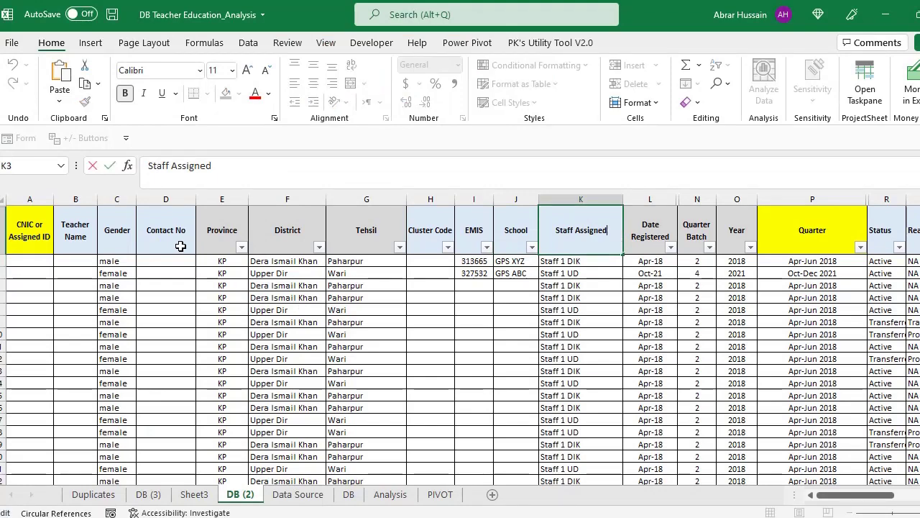
pyautogui.hotkey('ctrl', 'shift', 'Left')
pyautogui.hotkey('ctrl', 'shift', 'Left')
pyautogui.hotkey('ctrl', 'c')
pyautogui.press('Escape')
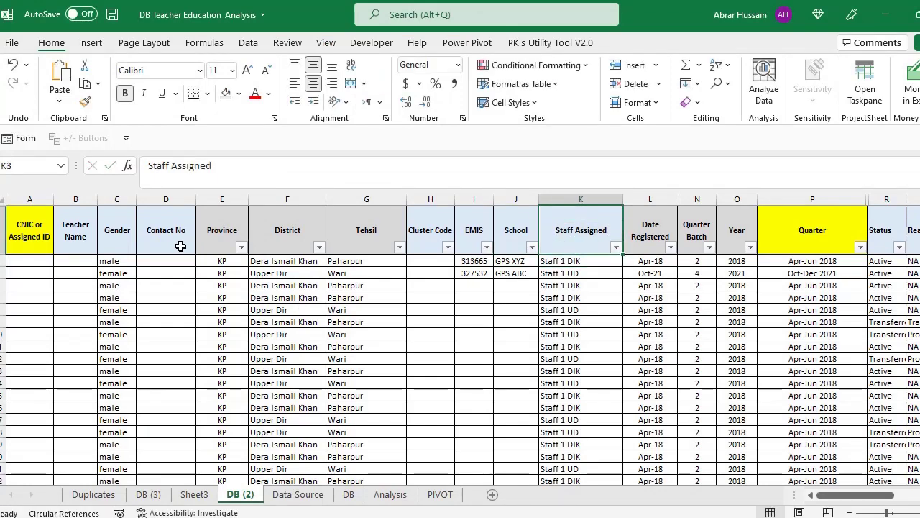
pyautogui.hotkey('alt', 'Tab')
pyautogui.hotkey('ctrl', 'v')
pyautogui.click(181, 245)
pyautogui.press('BackSpace')
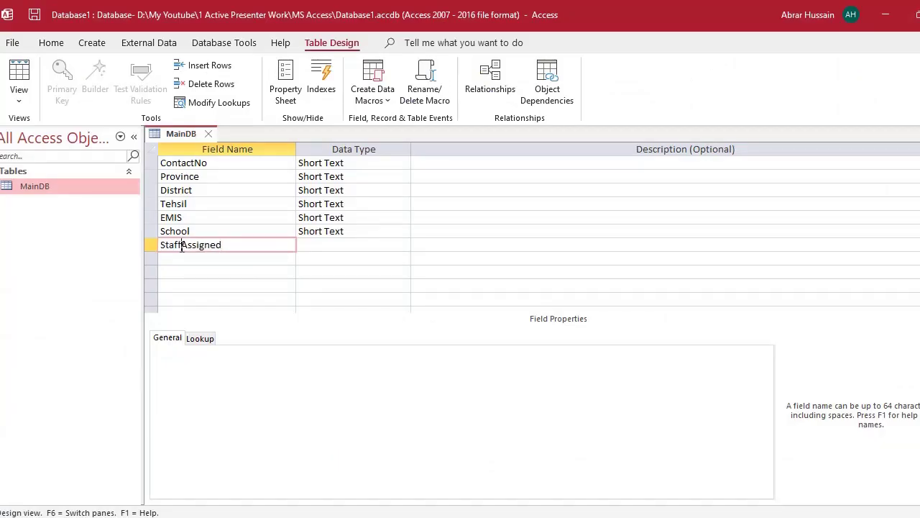
pyautogui.press('Down')
# - Enter Excel's 'Date Registered' header as the next field name, then start trimming it
pyautogui.hotkey('alt', 'Tab')
pyautogui.press('Right')
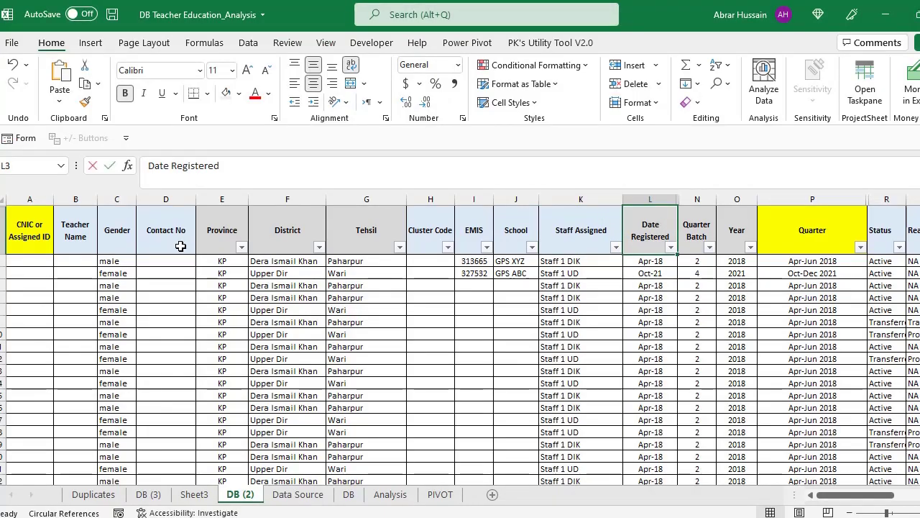
pyautogui.press('F2')
pyautogui.hotkey('ctrl', 'shift', 'Left')
pyautogui.hotkey('ctrl', 'shift', 'Left')
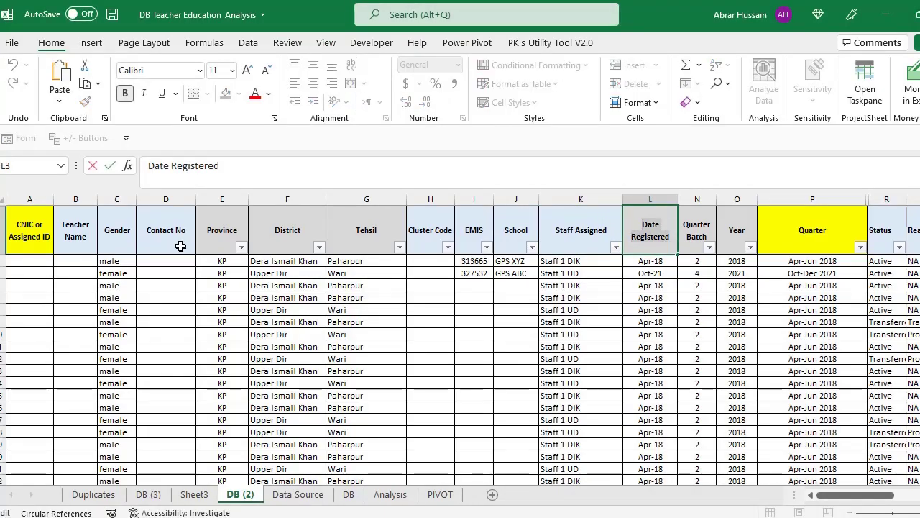
pyautogui.hotkey('ctrl', 'c')
pyautogui.hotkey('alt', 'Tab')
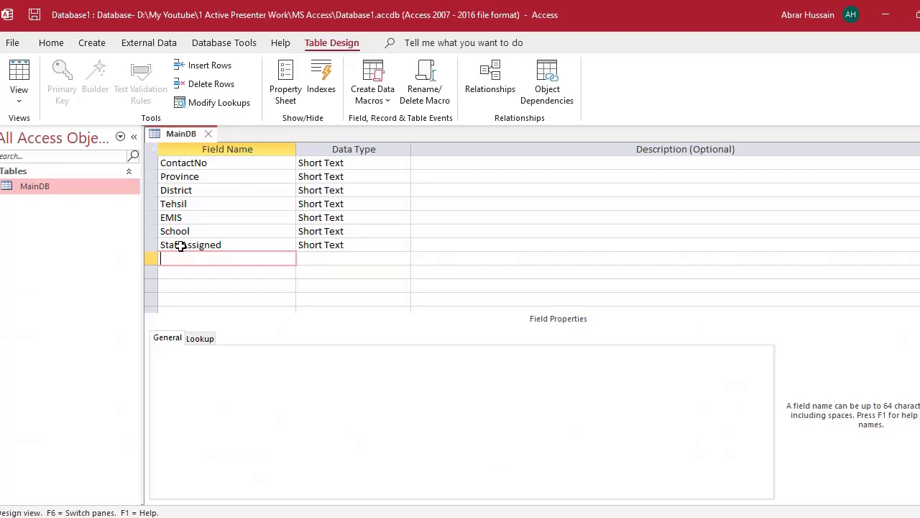
pyautogui.write('Date Registered')
pyautogui.press('Home')
pyautogui.hotkey('ctrl', 'shift', 'Right')
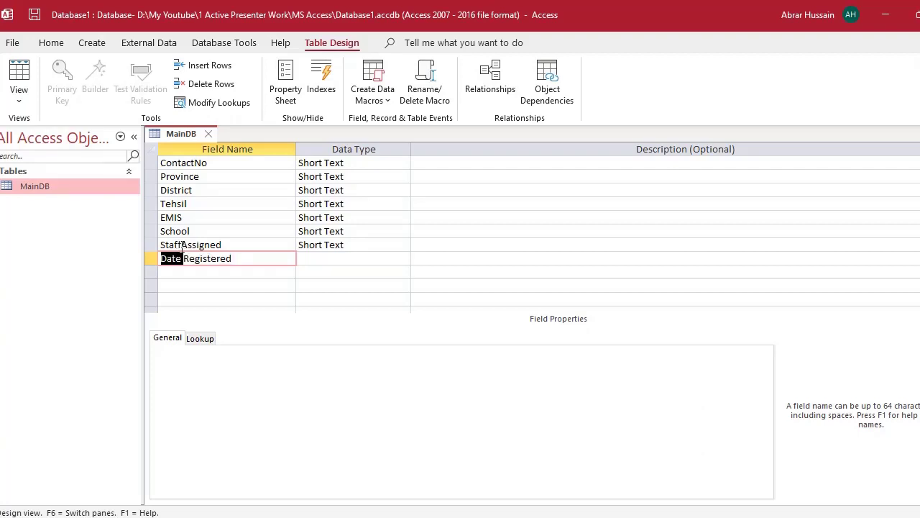
pyautogui.press('Delete')
pyautogui.hotkey('shift', 'Home')
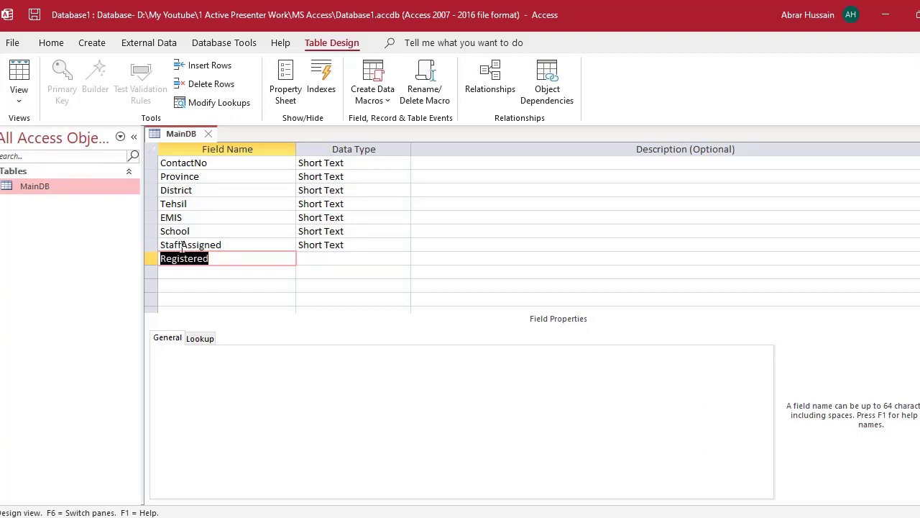
# - Rename the field Dateofreg and type the description 'Date of the resgtration of the teacher'
pyautogui.write('Dateofreg')
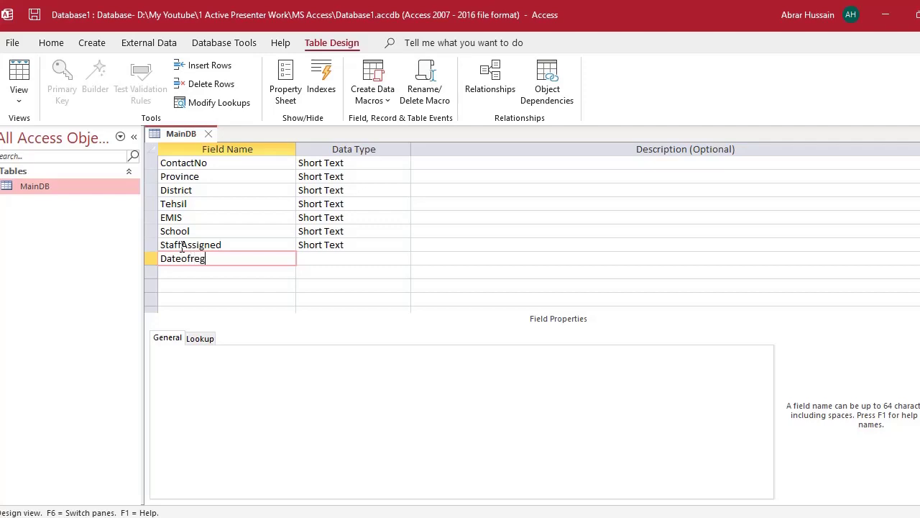
pyautogui.write('istration')
pyautogui.hotkey('shift', 'End')
pyautogui.press('Delete')
pyautogui.click(473, 254)
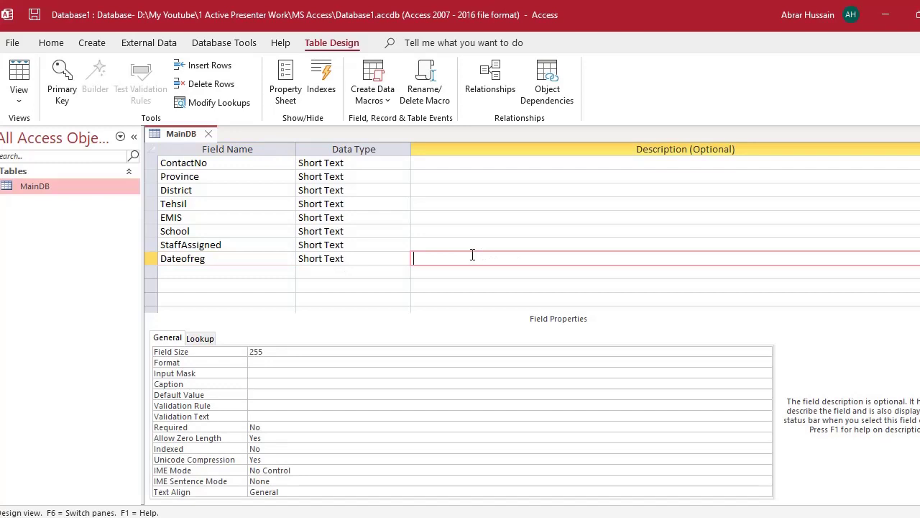
pyautogui.write('Date of the resgtration of the te')
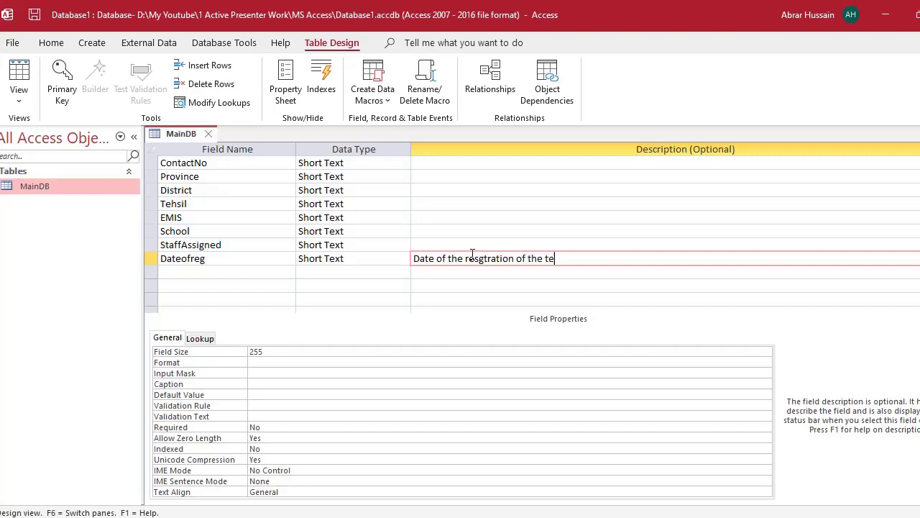
pyautogui.write('acher')
# - Confirm the description and set Dateofreg's data type to Date/Time
pyautogui.press('Return')
pyautogui.hotkey('shift', 'Tab')
pyautogui.hotkey('shift', 'Tab')
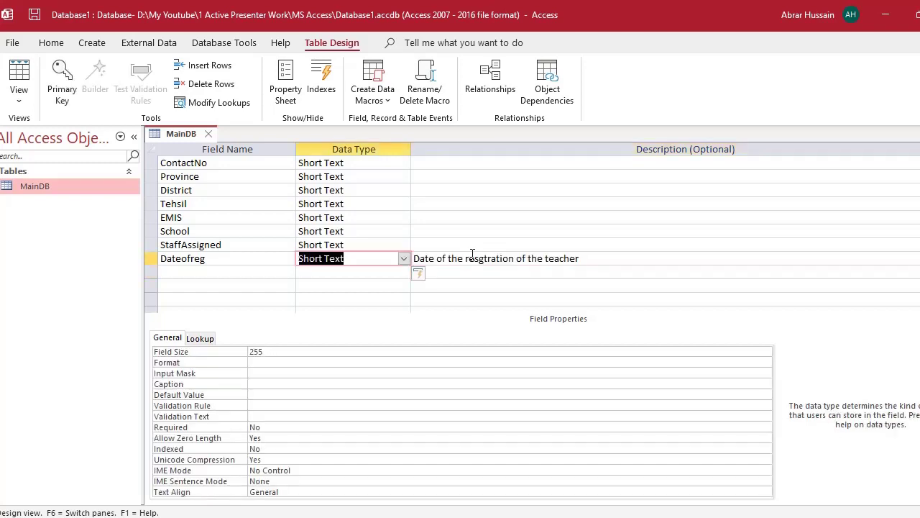
pyautogui.click(403, 258)
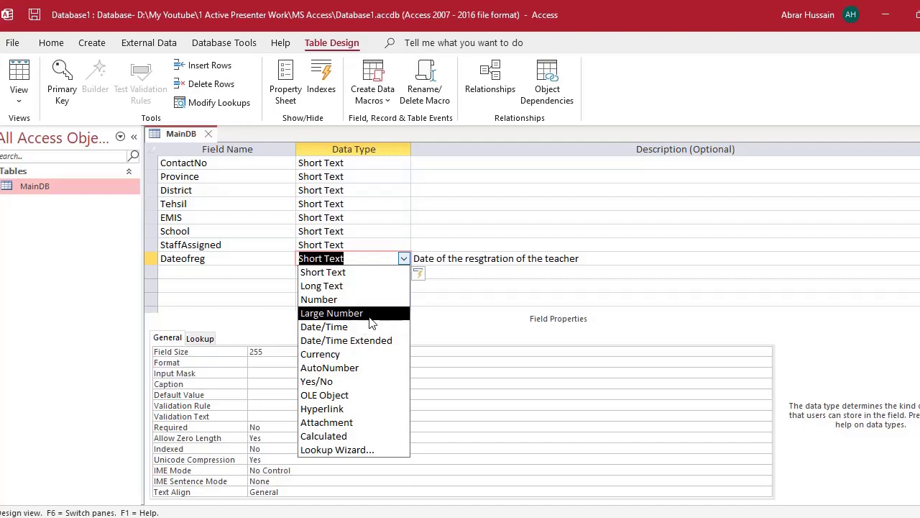
pyautogui.click(363, 327)
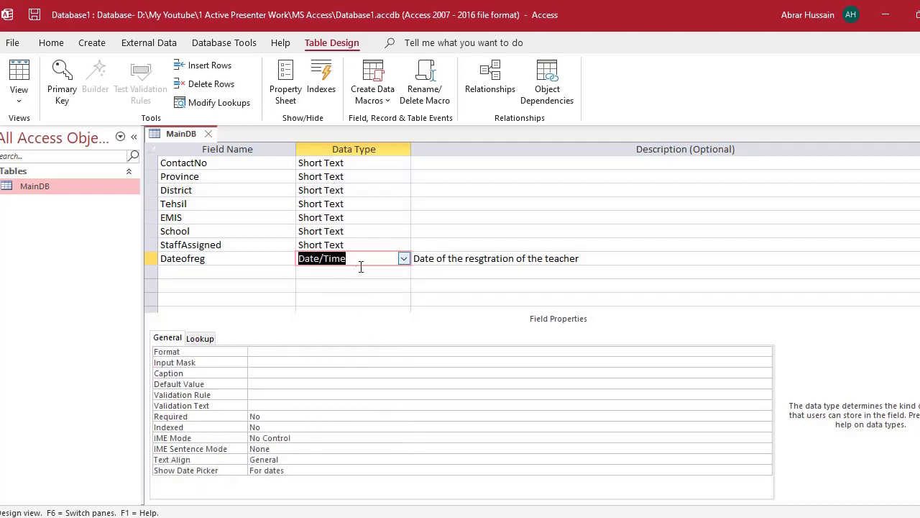
pyautogui.click(206, 273)
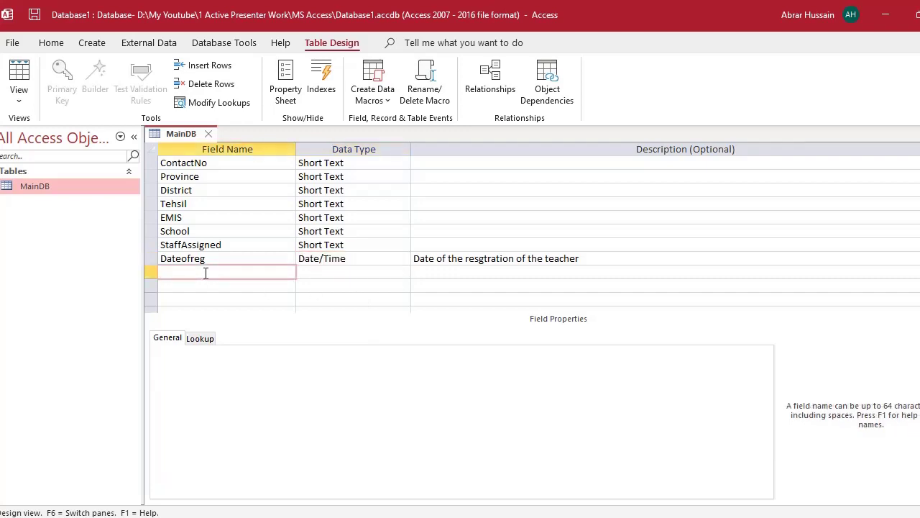
# - Check the Date Registered, Quarter Batch and Year headings in the Excel sheet
pyautogui.hotkey('alt', 'Tab')
pyautogui.press('Right')
pyautogui.press('Right')
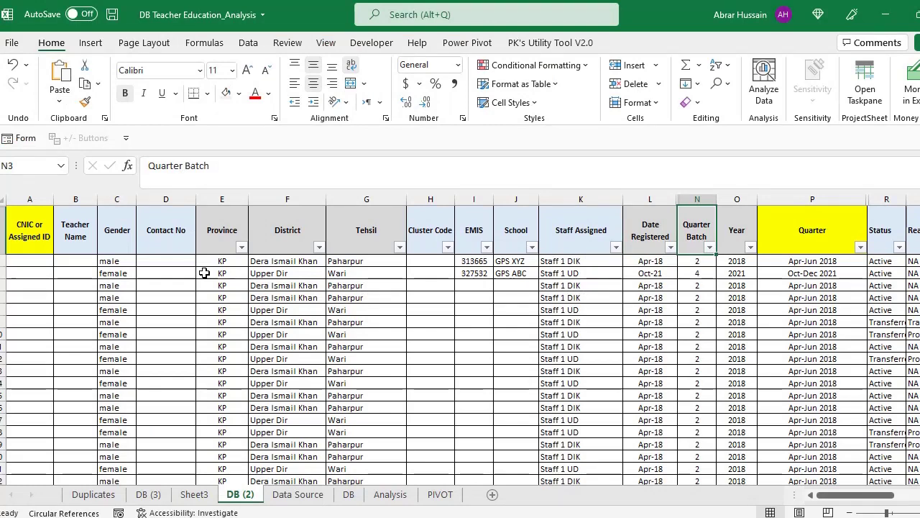
pyautogui.press('Right')
pyautogui.press('Left')
pyautogui.press('F2')
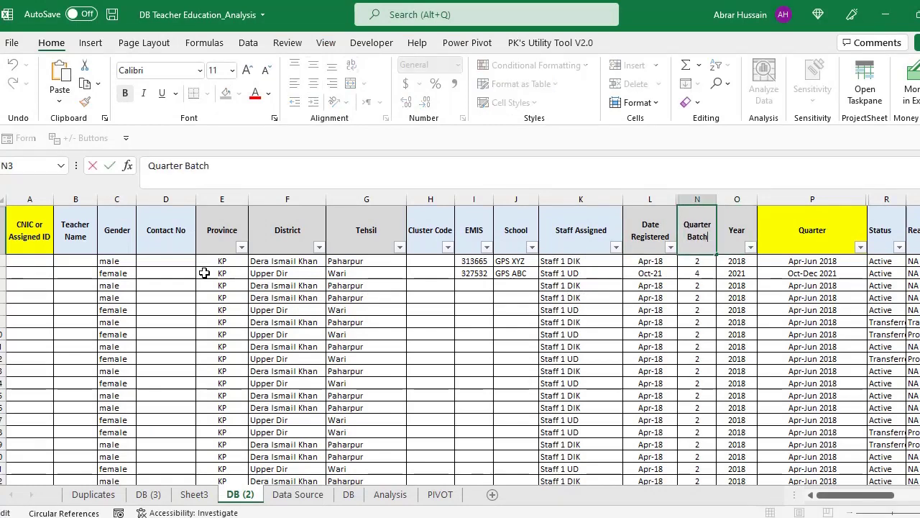
pyautogui.press('Escape')
pyautogui.press('Left')
pyautogui.press('Left')
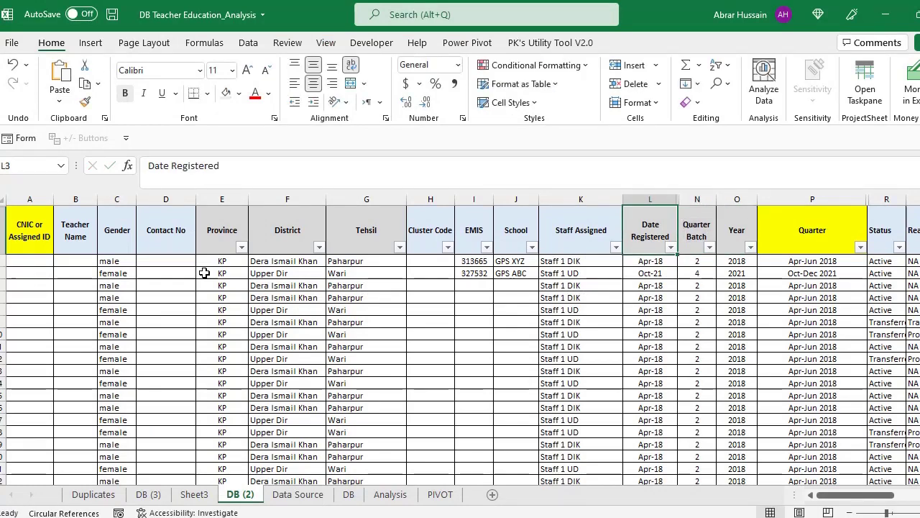
pyautogui.press('Right')
pyautogui.press('Right')
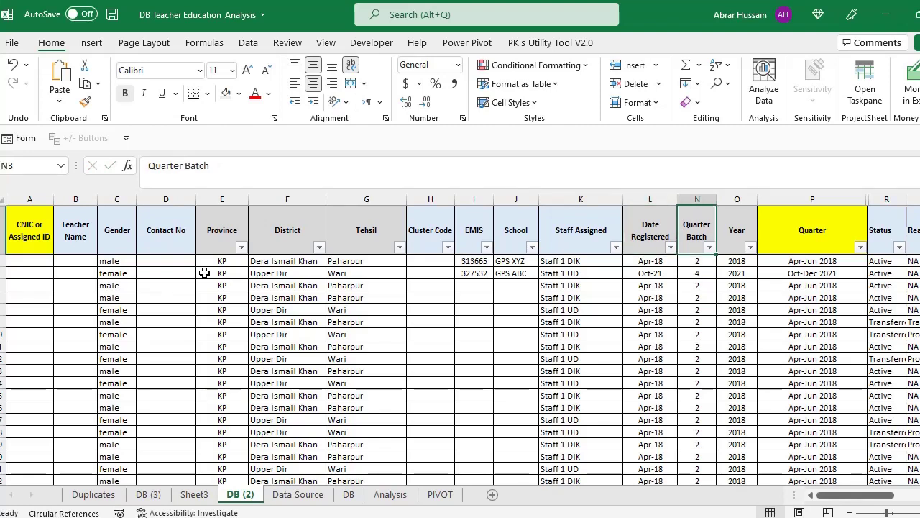
pyautogui.press('Right')
pyautogui.press('Left')
pyautogui.press('Right')
pyautogui.press('Left')
pyautogui.press('Right')
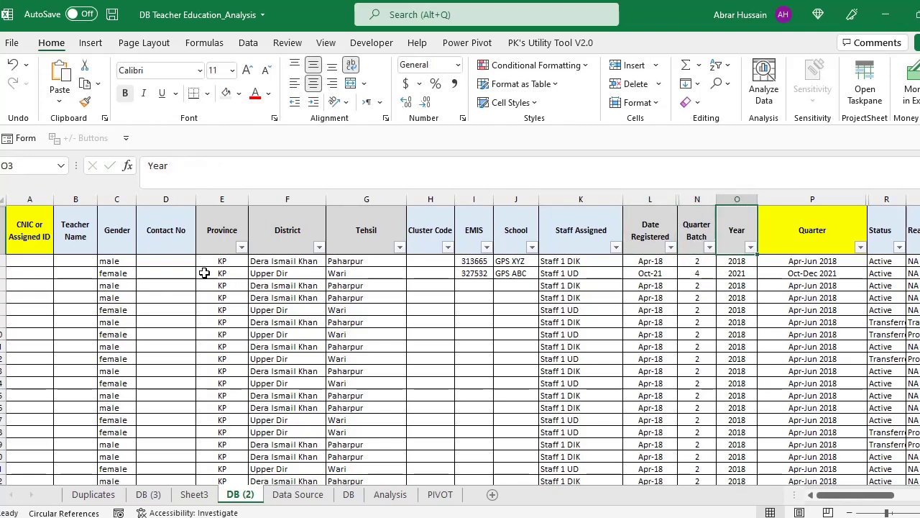
pyautogui.press('Left')
pyautogui.press('Left')
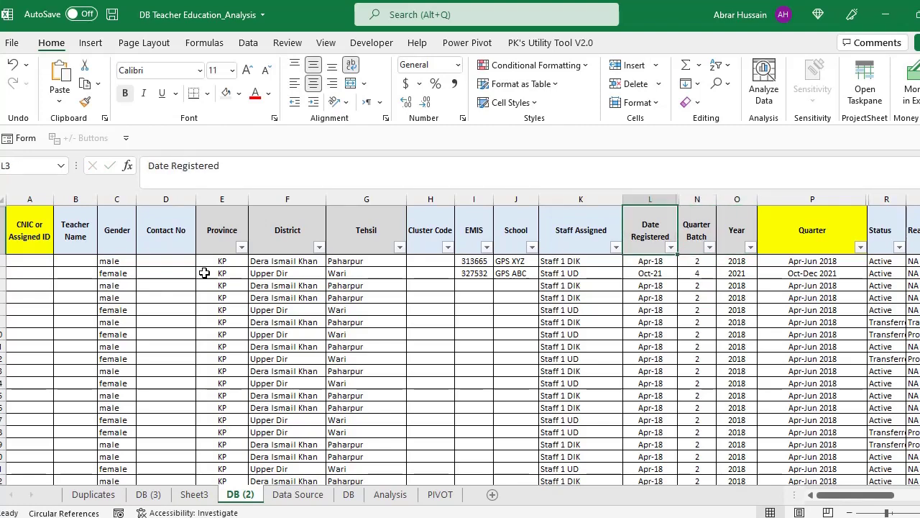
# - Look over the Status, Reason and Phase1 (# of days) headings, then return to Access
pyautogui.press('Right')
pyautogui.press('Right')
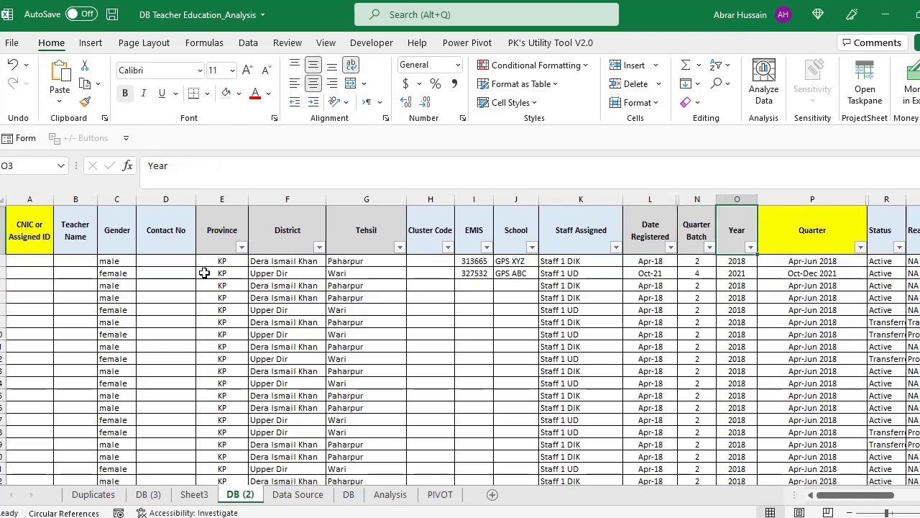
pyautogui.press('Left')
pyautogui.press('Left')
pyautogui.press('Right')
pyautogui.press('Right')
pyautogui.press('Right')
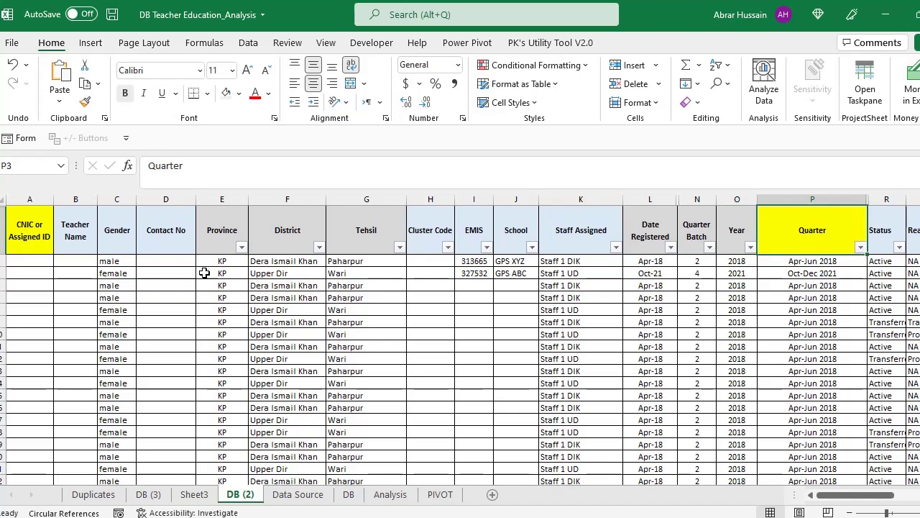
pyautogui.press('Right')
pyautogui.press('Right')
pyautogui.press('Right')
pyautogui.press('Right')
pyautogui.press('Right')
pyautogui.press('Right')
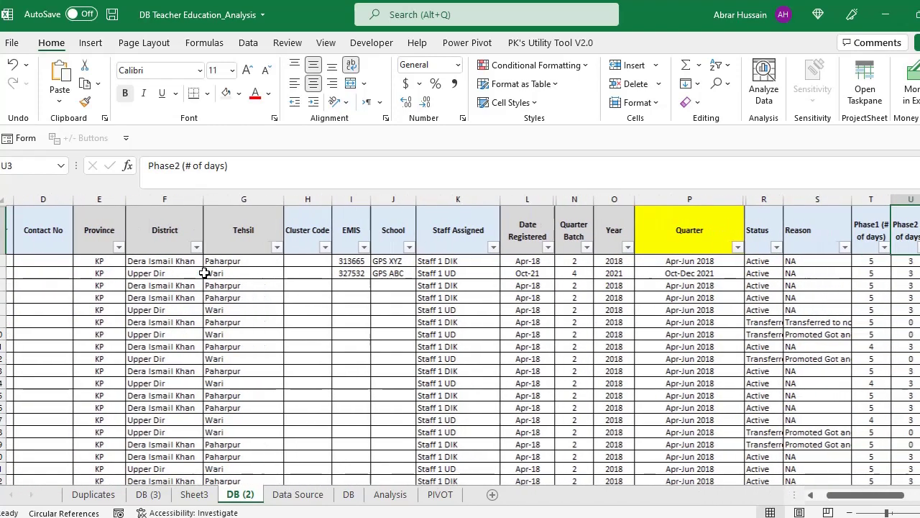
pyautogui.press('Left')
pyautogui.press('Left')
pyautogui.press('Left')
pyautogui.press('Left')
pyautogui.press('Left')
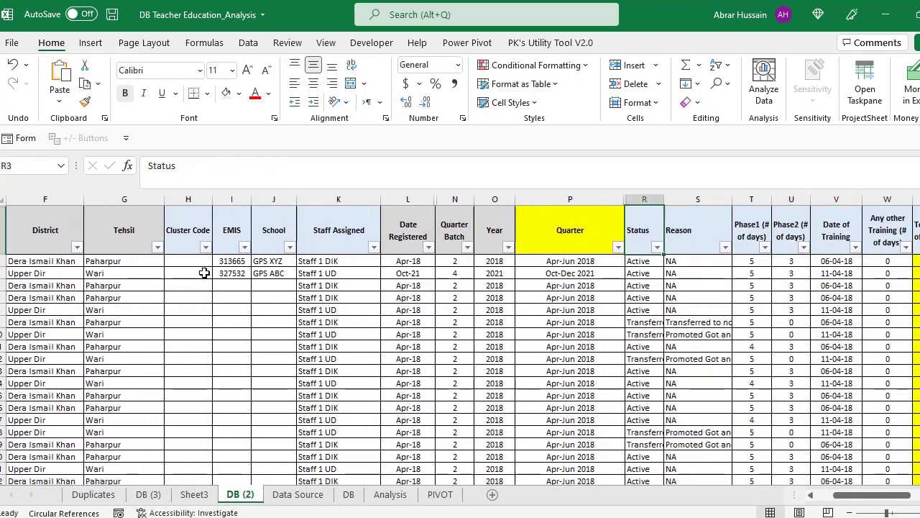
pyautogui.press('Right')
pyautogui.press('Right')
pyautogui.press('Right')
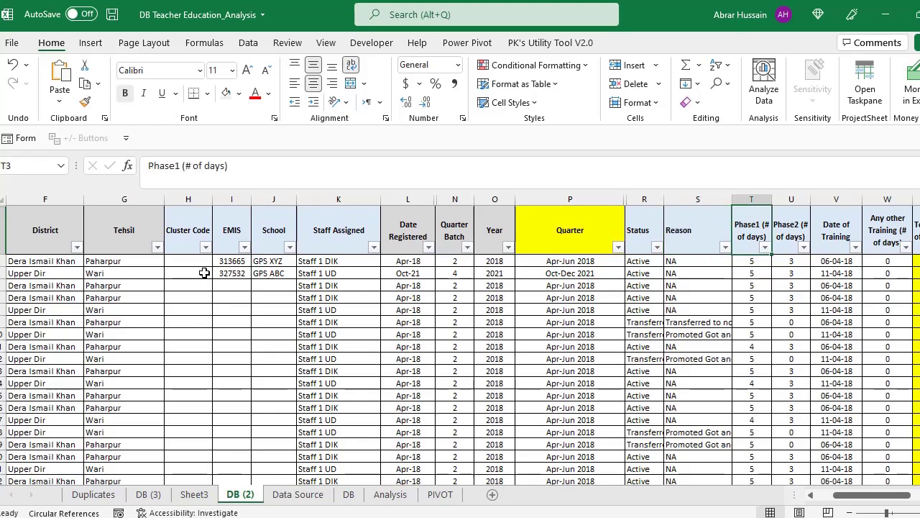
pyautogui.press('Left')
pyautogui.press('F2')
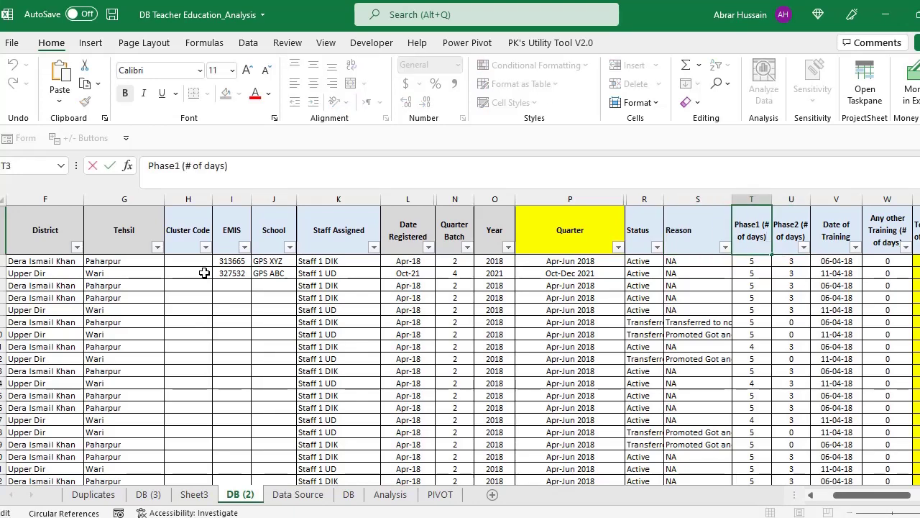
pyautogui.press('Escape')
pyautogui.hotkey('alt', 'Tab')
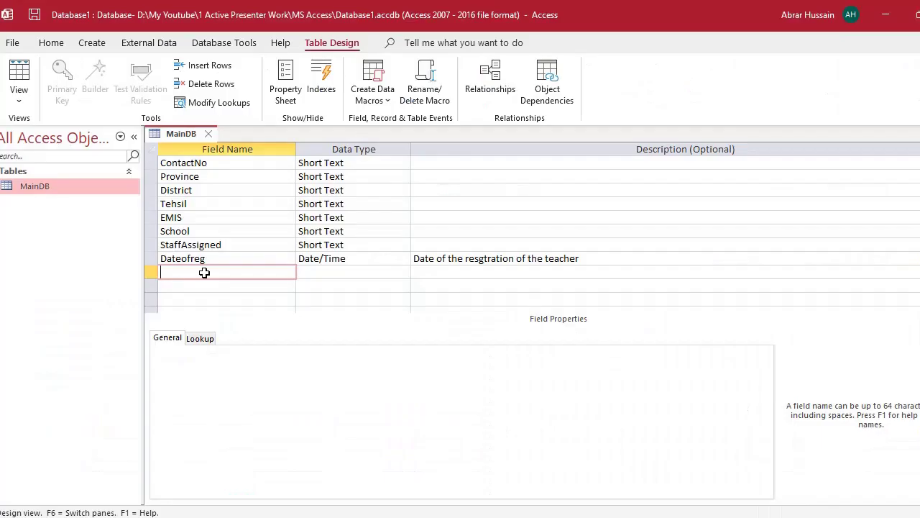
# - Name the new field TRGdaysphase1, replacing the initially typed Trainingdaysphase
pyautogui.write('Trainingdaysphase')
pyautogui.press('Tab')
pyautogui.press('Up')
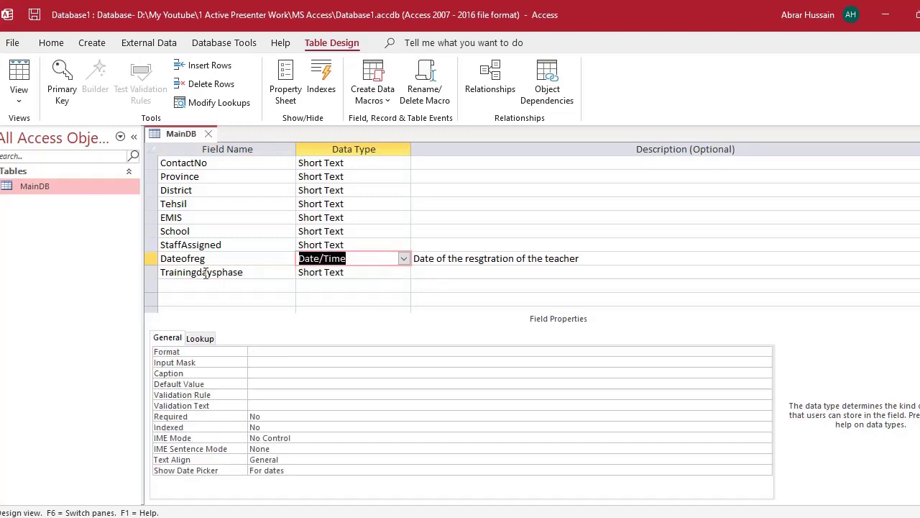
pyautogui.press('Down')
pyautogui.hotkey('shift', 'Tab')
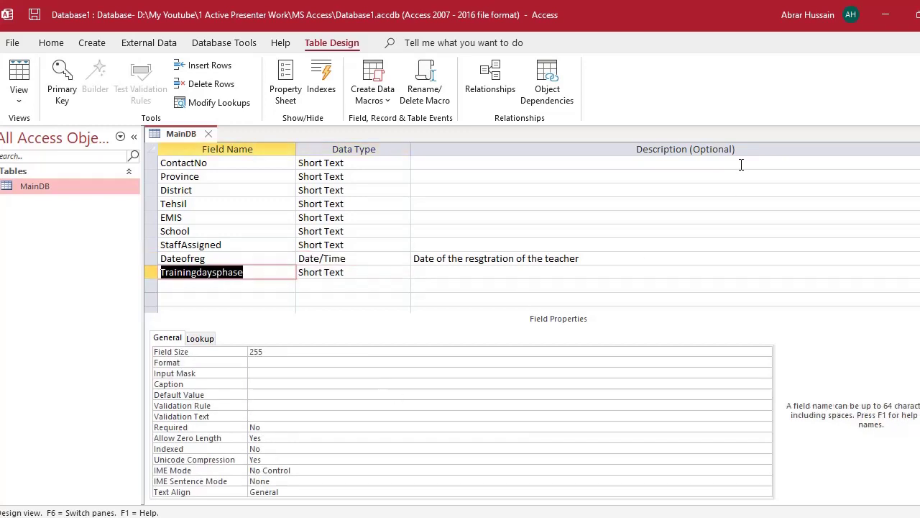
pyautogui.press('Tab')
pyautogui.hotkey('shift', 'Tab')
pyautogui.press('F2')
pyautogui.hotkey('shift', 'Tab')
pyautogui.hotkey('shift', 'Tab')
pyautogui.hotkey('shift', 'Tab')
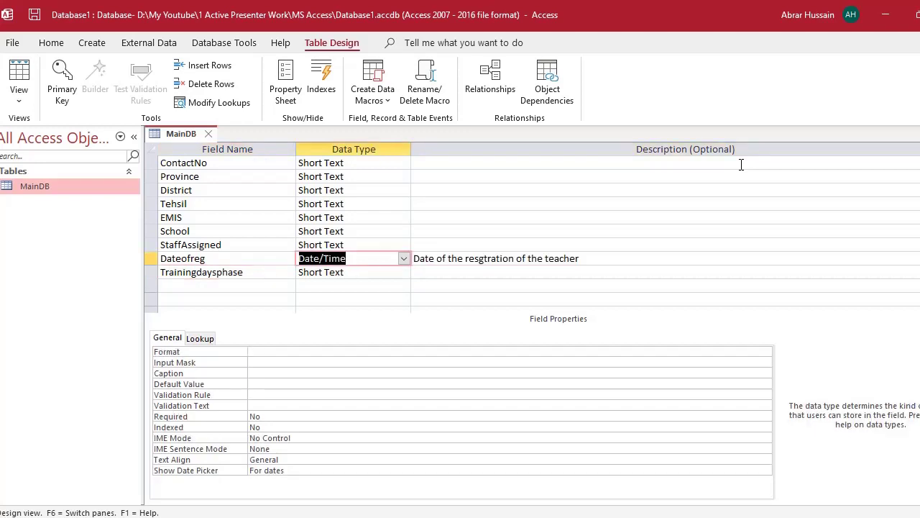
pyautogui.press('Down')
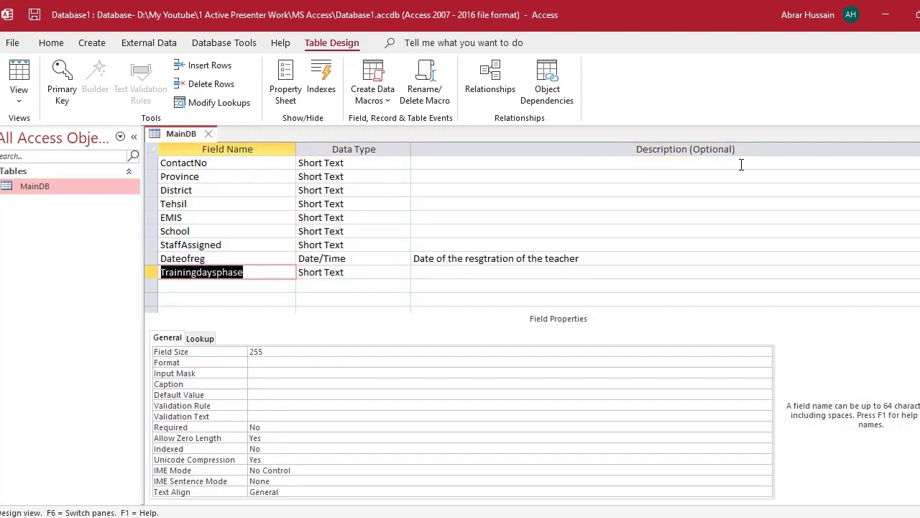
pyautogui.write('TRG')
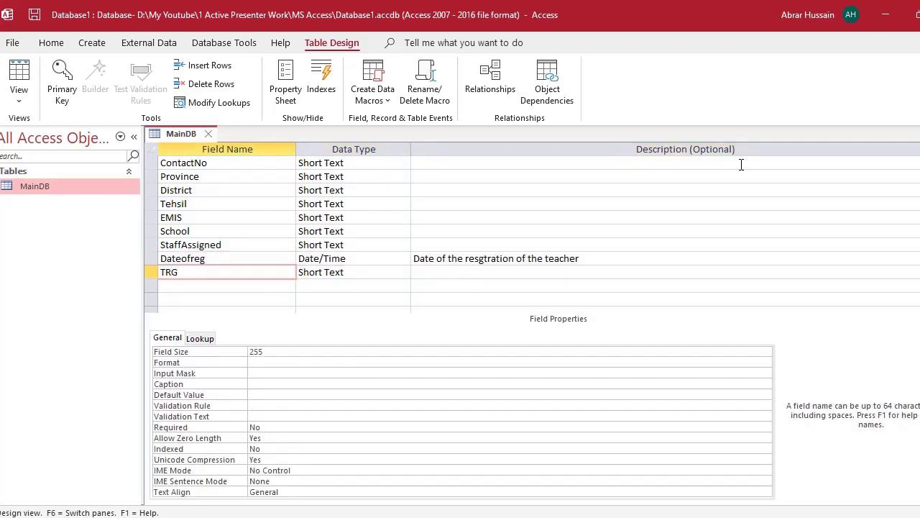
pyautogui.write('daysphase1')
pyautogui.press('Down')
# - Describe TRGdaysphase1 as 'Number of days teacgee attended training in phase 1'
pyautogui.press('Up')
pyautogui.press('Tab')
pyautogui.press('Tab')
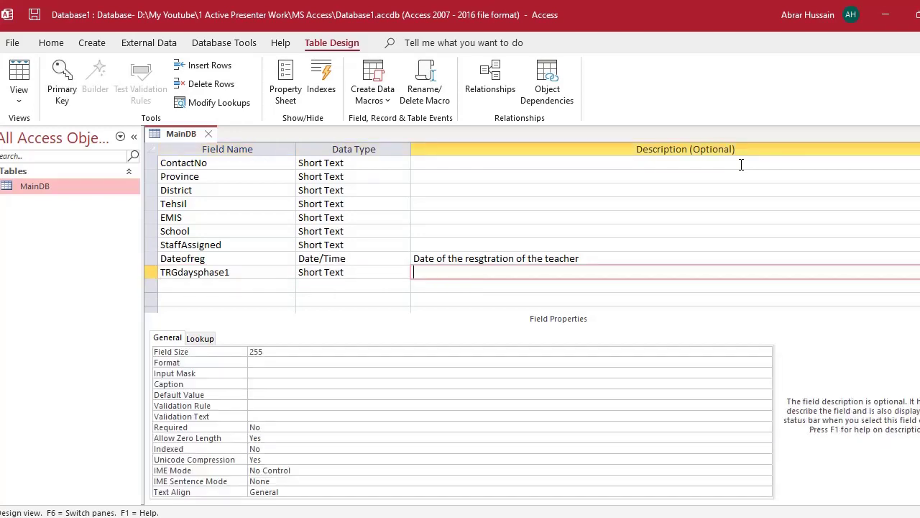
pyautogui.write('Number of days teacgee atte')
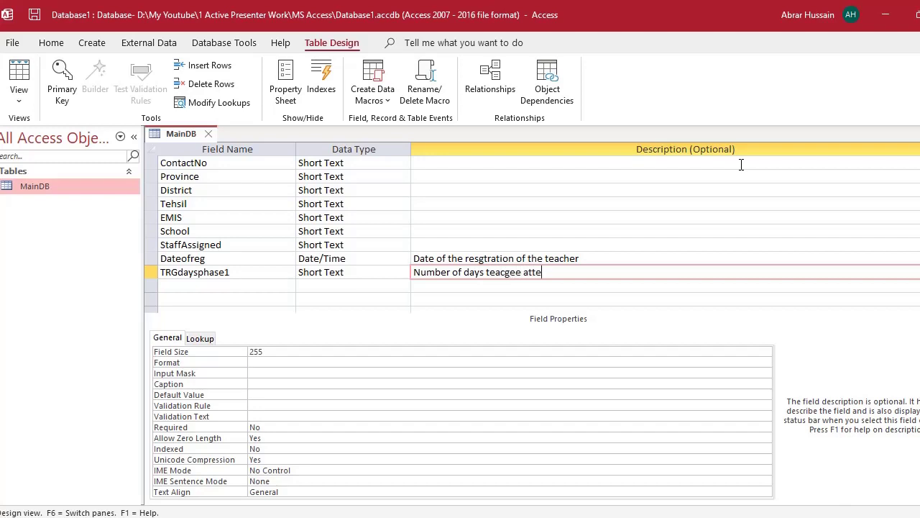
pyautogui.write('nded training in phase 1')
pyautogui.press('F2')
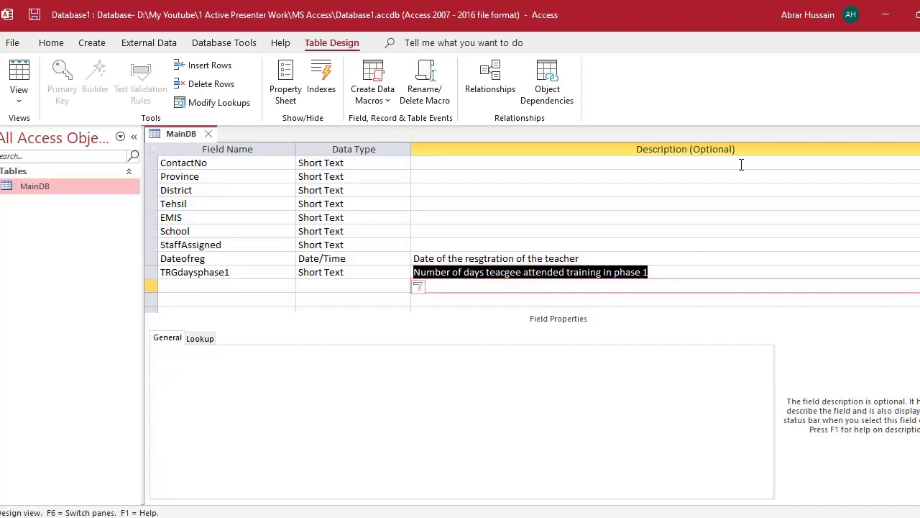
# - Set TRGdaysphase1's data type to Number (Long Integer)
pyautogui.hotkey('shift', 'Tab')
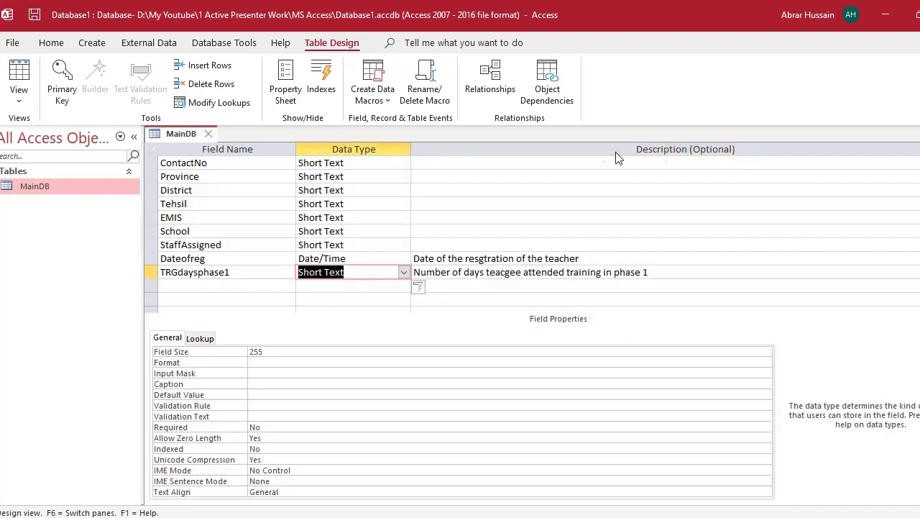
pyautogui.click(404, 273)
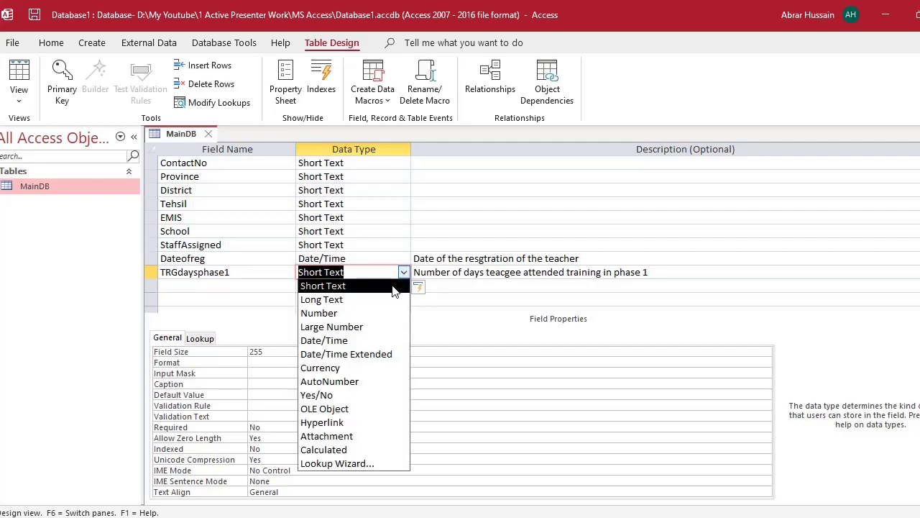
pyautogui.click(373, 314)
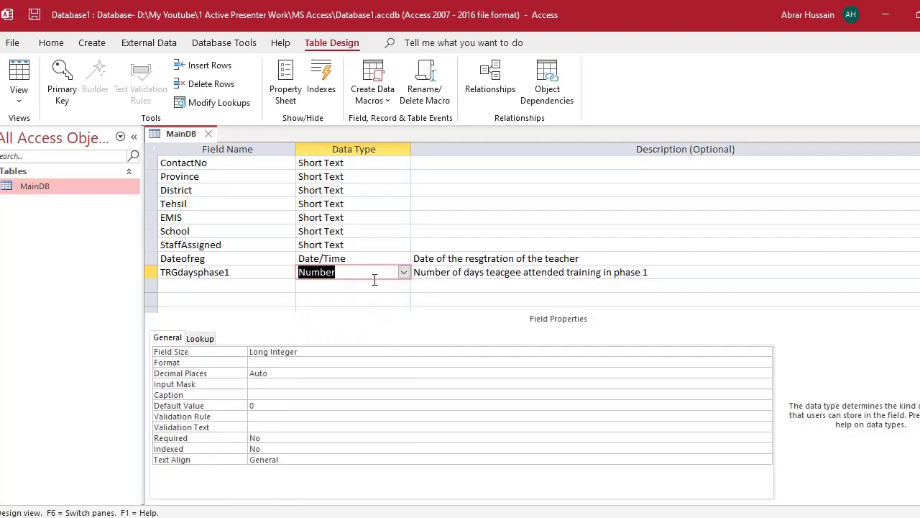
pyautogui.scroll(-1, 374, 278)
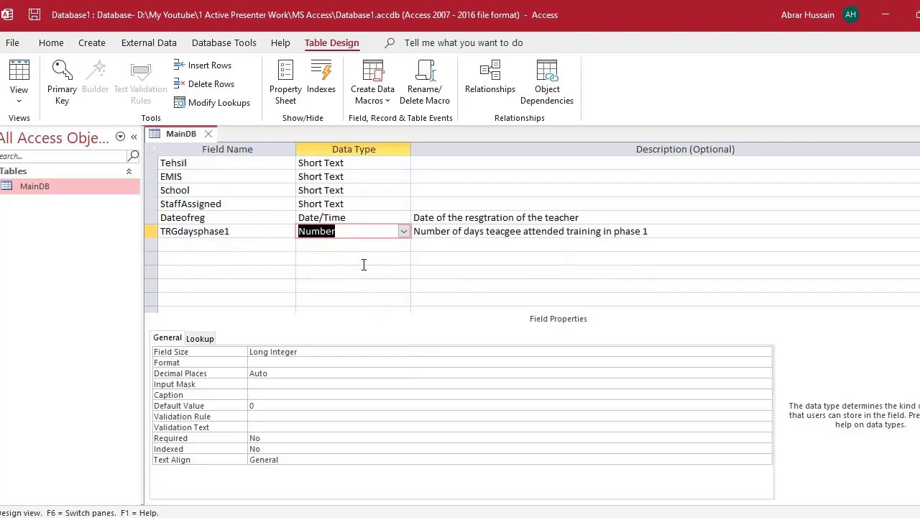
pyautogui.click(404, 231)
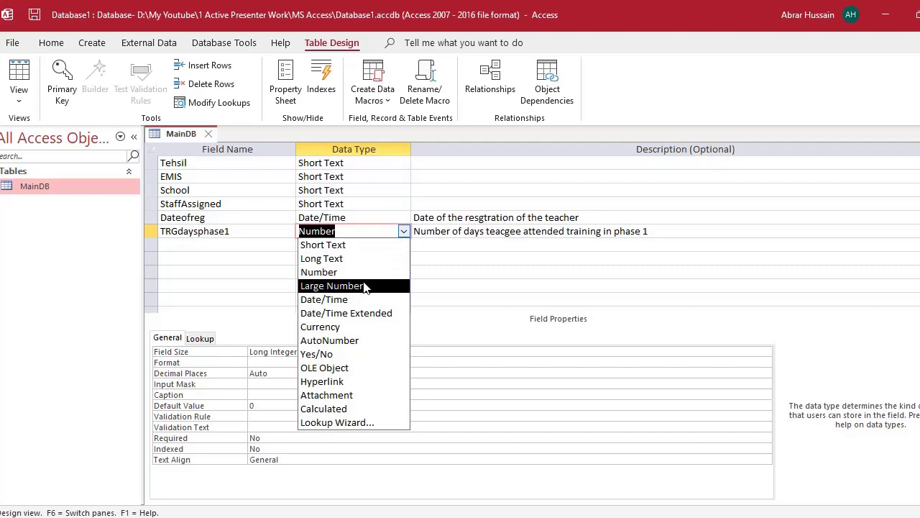
pyautogui.press('Up')
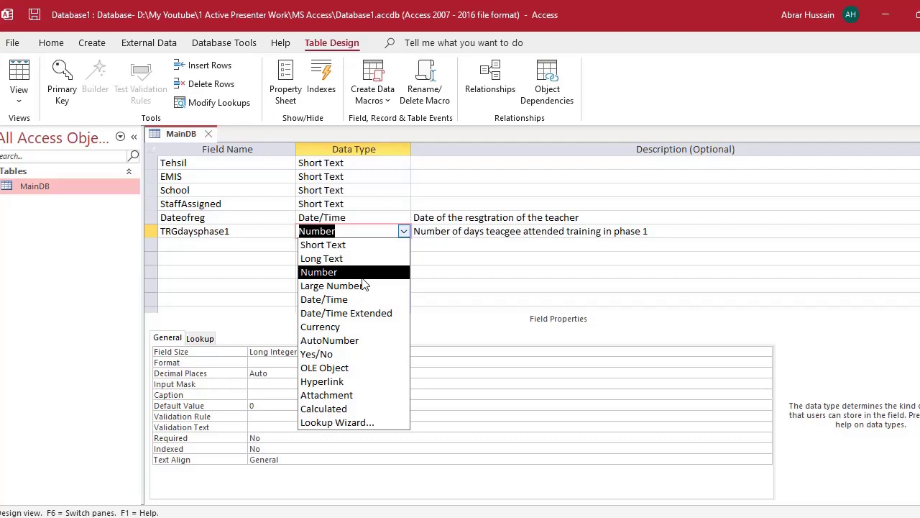
pyautogui.click(369, 272)
# - Compare Excel's Phase2, Date of Training and Any other Training headings against the Access field names
pyautogui.hotkey('alt', 'Tab')
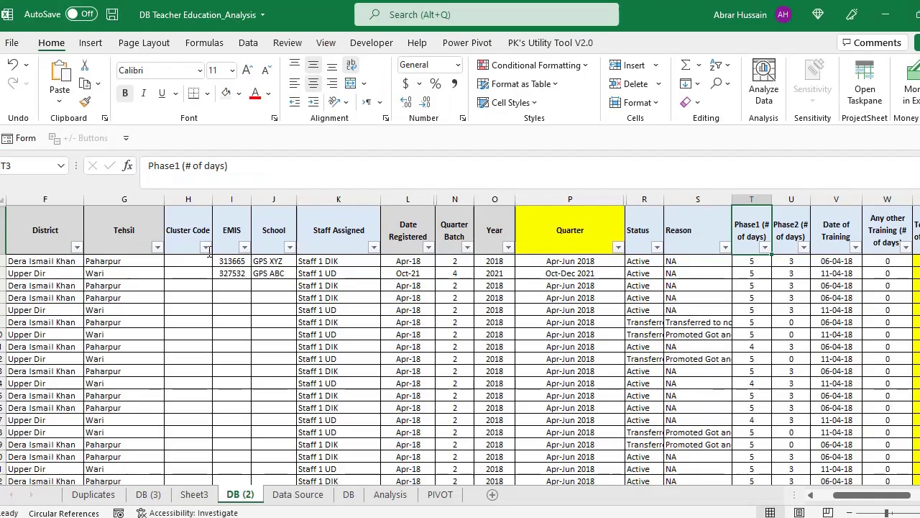
pyautogui.press('Right')
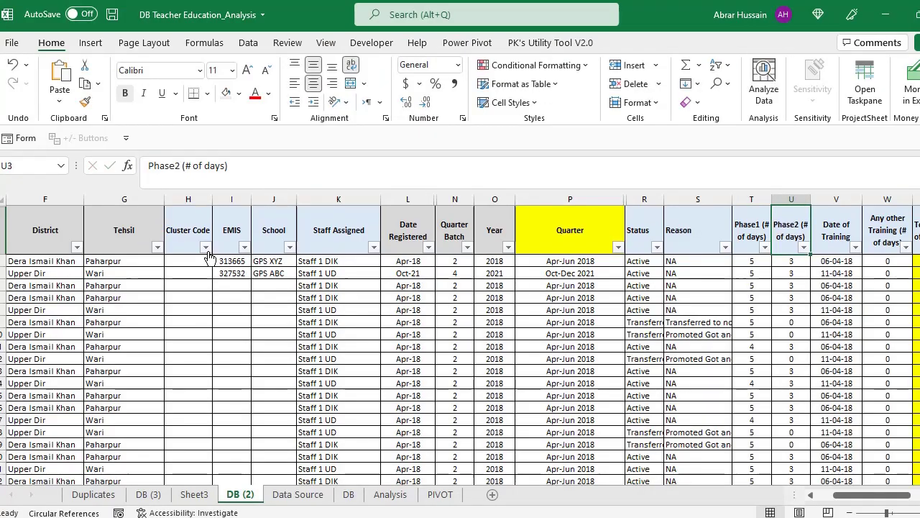
pyautogui.press('Right')
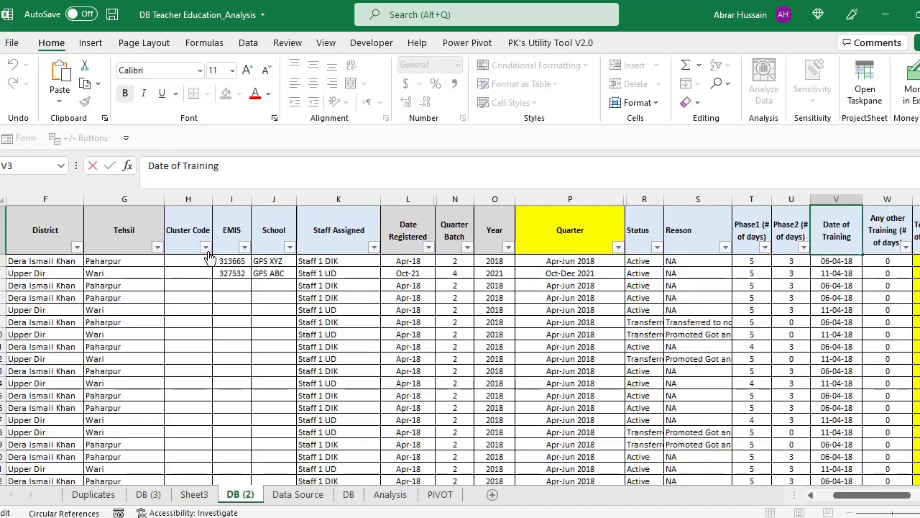
pyautogui.hotkey('alt', 'Tab')
pyautogui.press('Up')
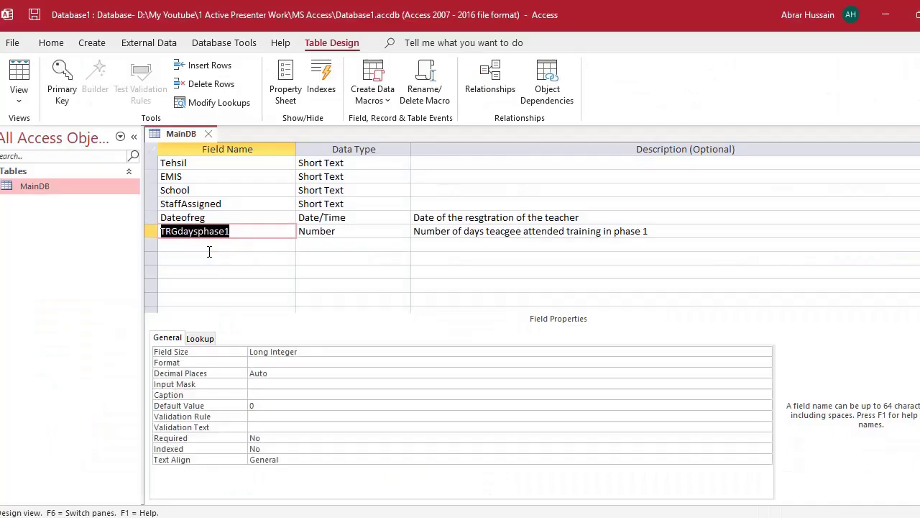
pyautogui.press('Up')
pyautogui.press('Up')
pyautogui.press('Down')
pyautogui.press('Down')
pyautogui.press('Down')
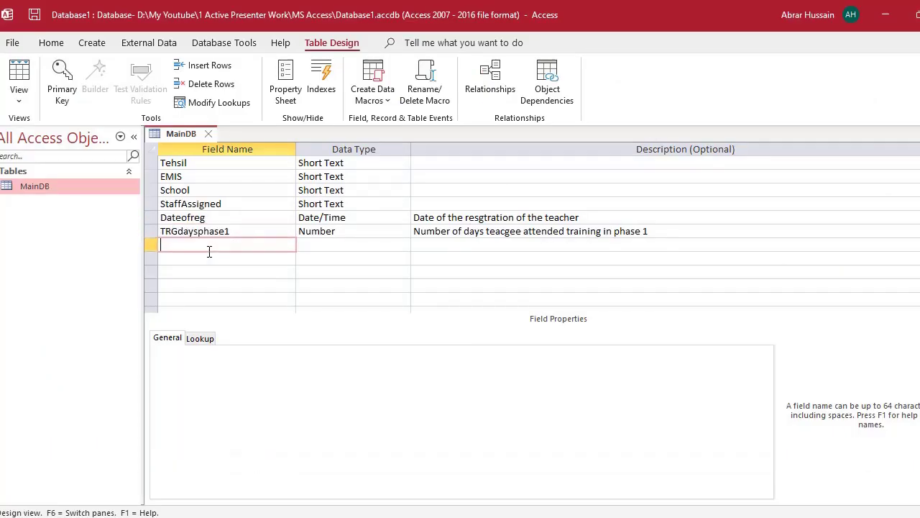
pyautogui.hotkey('alt', 'Tab')
pyautogui.press('Right')
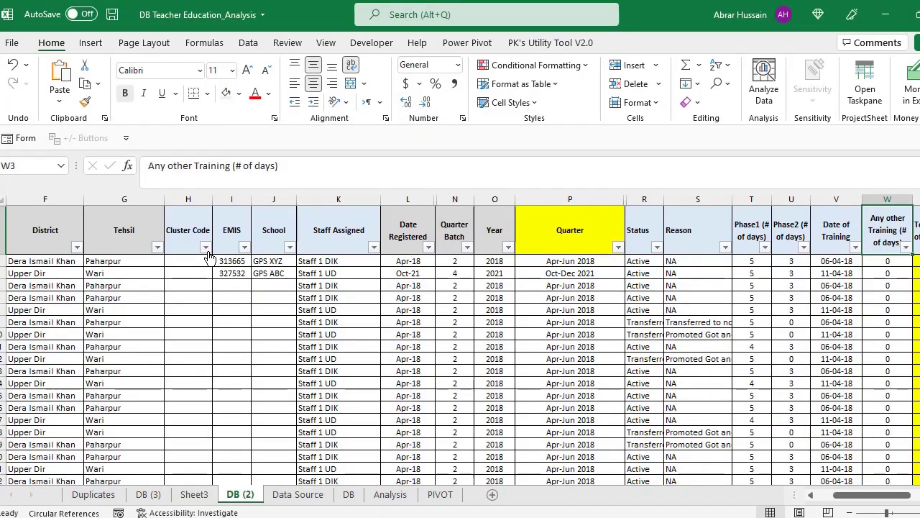
# - Review Excel's training, meeting and Availability of Materials headings, then return to the MainDB design
pyautogui.press('Right')
pyautogui.press('Right')
pyautogui.press('Right')
pyautogui.press('Right')
pyautogui.press('Right')
pyautogui.press('Right')
pyautogui.press('Right')
pyautogui.press('Right')
pyautogui.press('Right')
pyautogui.press('Right')
pyautogui.press('Right')
pyautogui.press('Right')
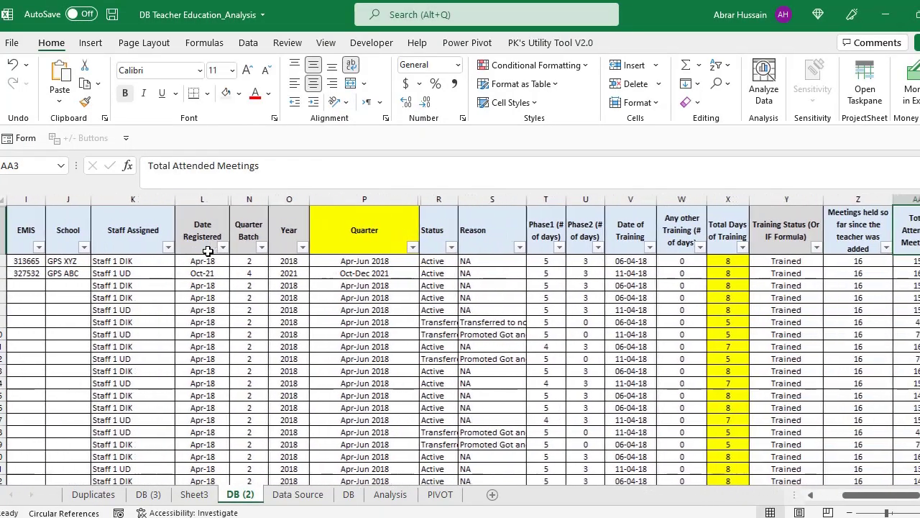
pyautogui.press('Left')
pyautogui.press('Left')
pyautogui.press('Left')
pyautogui.press('Left')
pyautogui.press('Left')
pyautogui.press('Left')
pyautogui.press('Left')
pyautogui.press('Left')
pyautogui.press('Left')
pyautogui.press('Left')
pyautogui.press('Left')
pyautogui.press('Right')
pyautogui.press('Right')
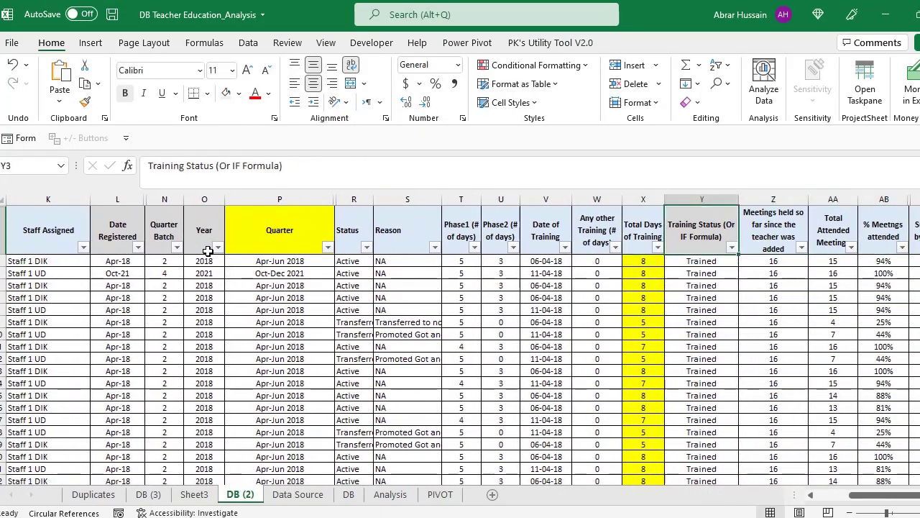
pyautogui.press('Right')
pyautogui.press('Right')
pyautogui.press('Right')
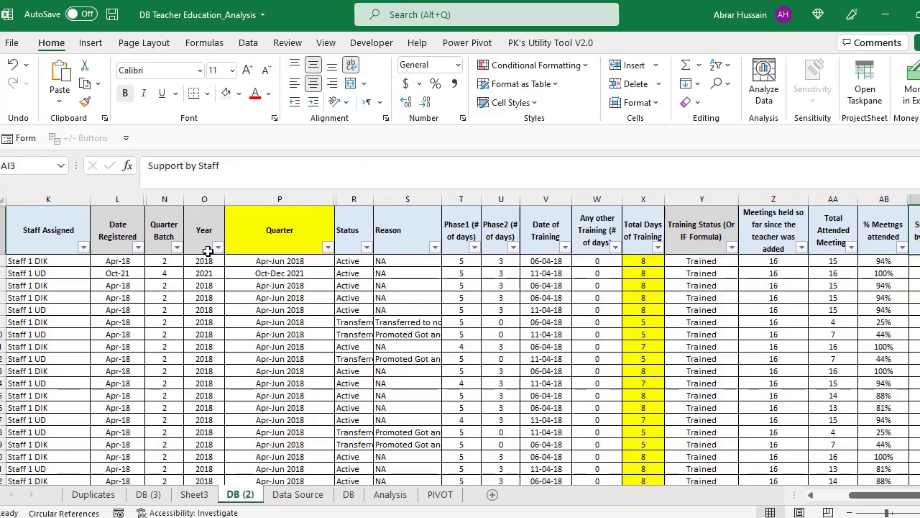
pyautogui.press('Left')
pyautogui.press('Left')
pyautogui.press('Left')
pyautogui.press('Right')
pyautogui.press('Right')
pyautogui.press('Right')
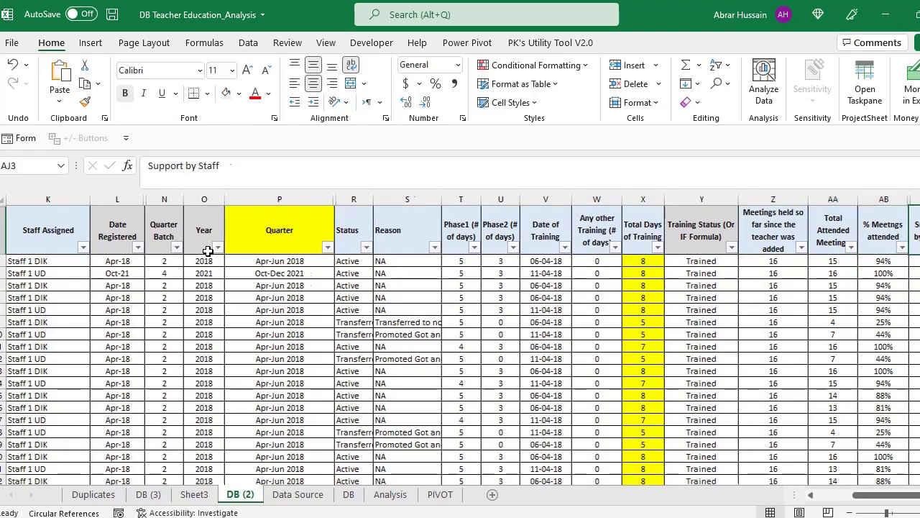
pyautogui.press('Right')
pyautogui.press('Right')
pyautogui.press('Right')
pyautogui.press('Right')
pyautogui.press('Right')
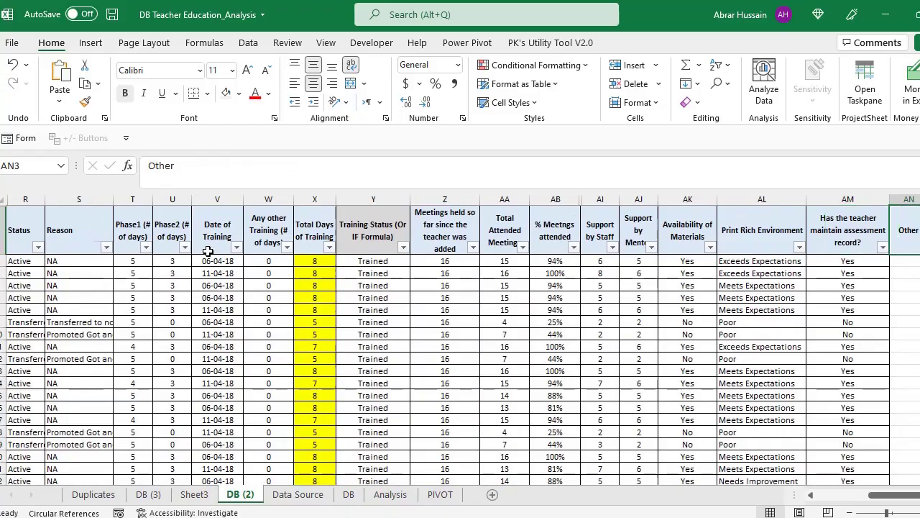
pyautogui.hotkey('alt', 'Tab')
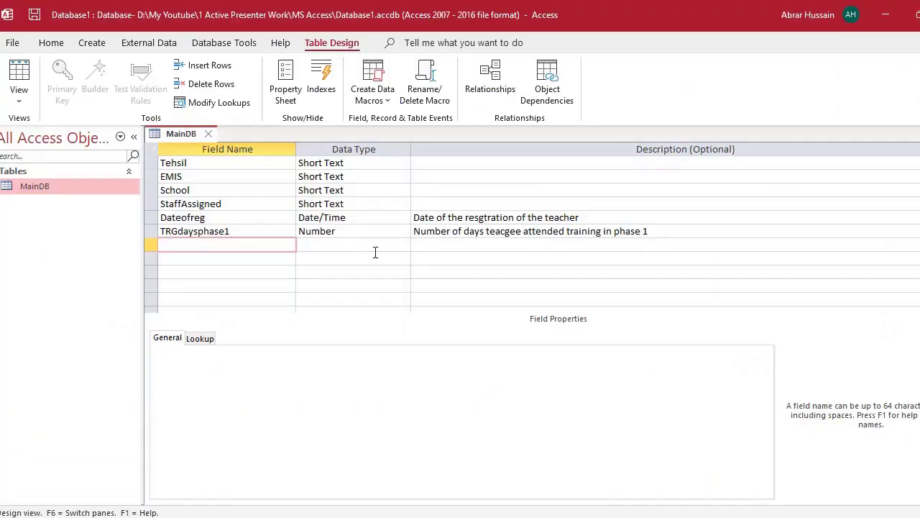
# - Add a Currency field named Costoftrg in the next empty row
pyautogui.click(384, 245)
pyautogui.click(404, 245)
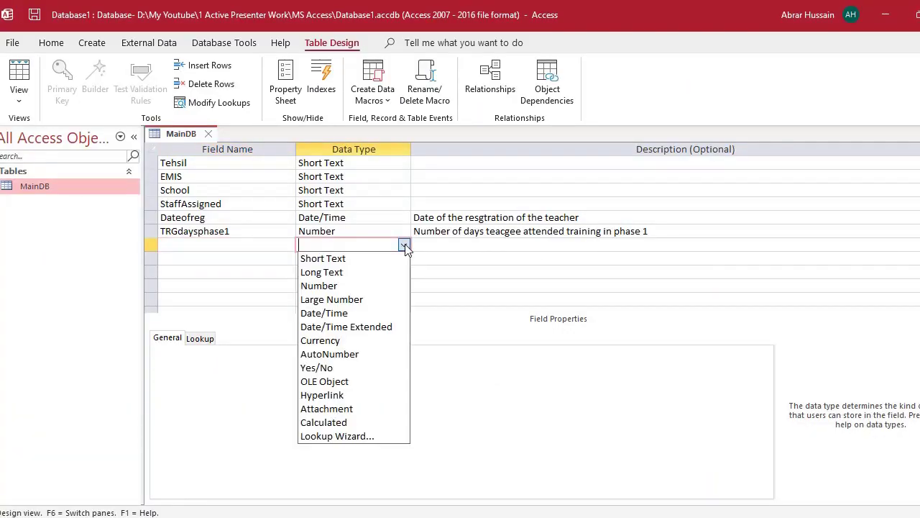
pyautogui.click(358, 341)
pyautogui.click(193, 243)
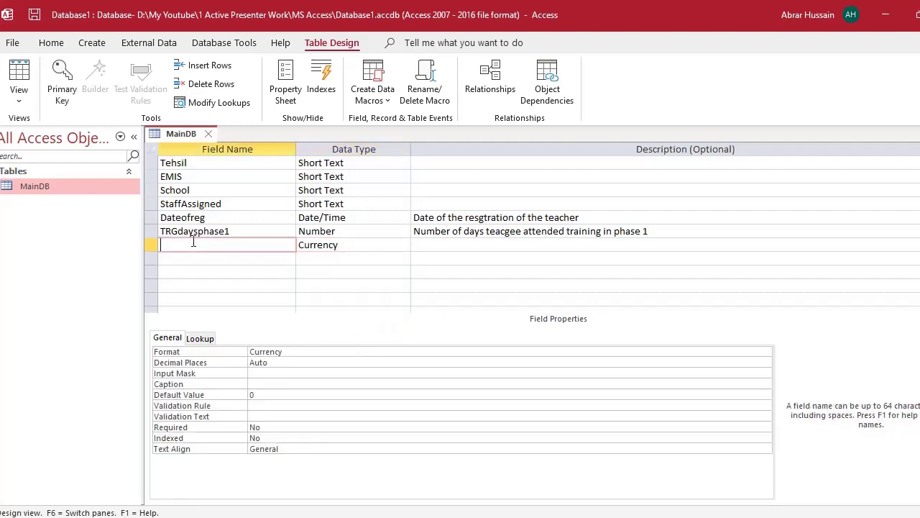
pyautogui.write('Costoftrg')
pyautogui.press('Tab')
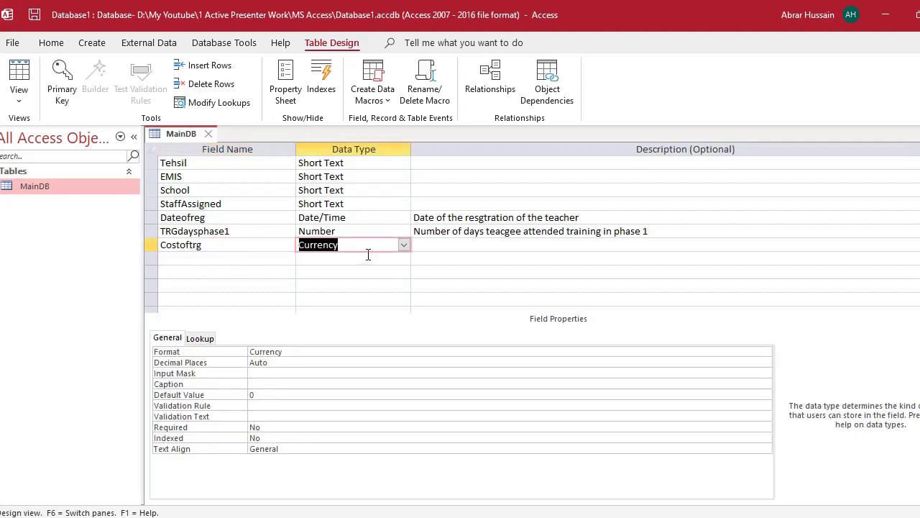
# - Move to the following empty row and view its data type list without choosing one
pyautogui.click(182, 257)
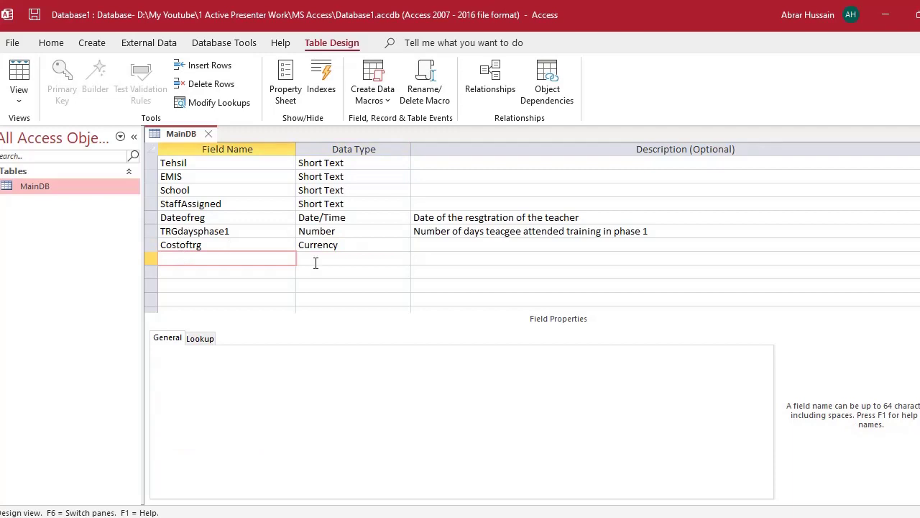
pyautogui.click(402, 259)
pyautogui.click(404, 259)
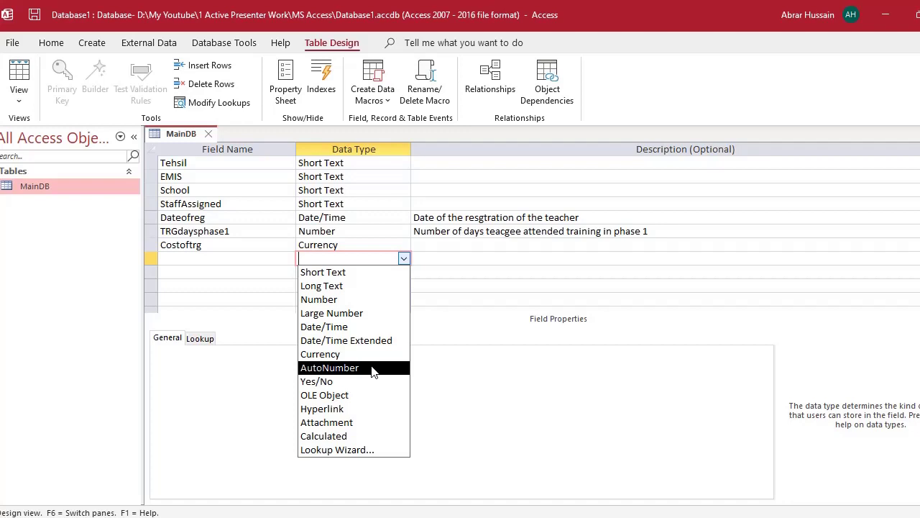
pyautogui.click(194, 256)
pyautogui.scroll(2, 217, 181)
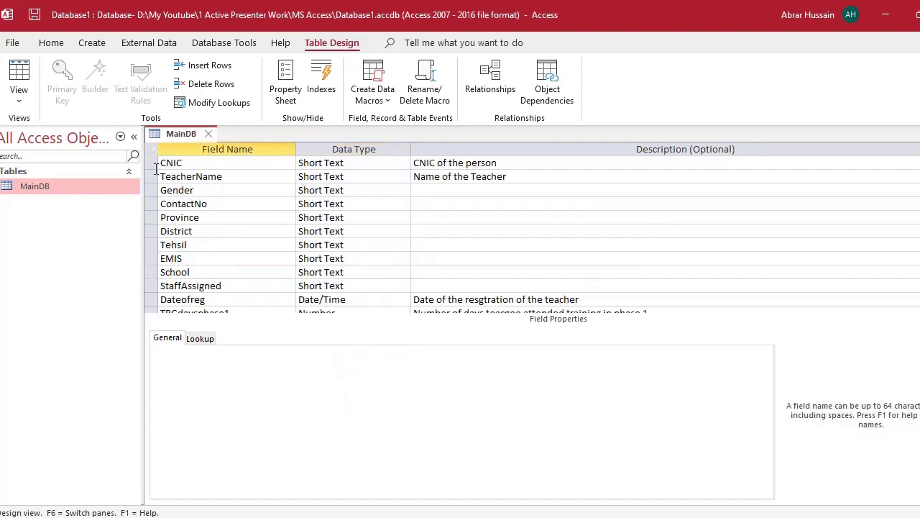
# - Inspect the CNIC field's properties in the design grid
pyautogui.scroll(-2, 238, 257)
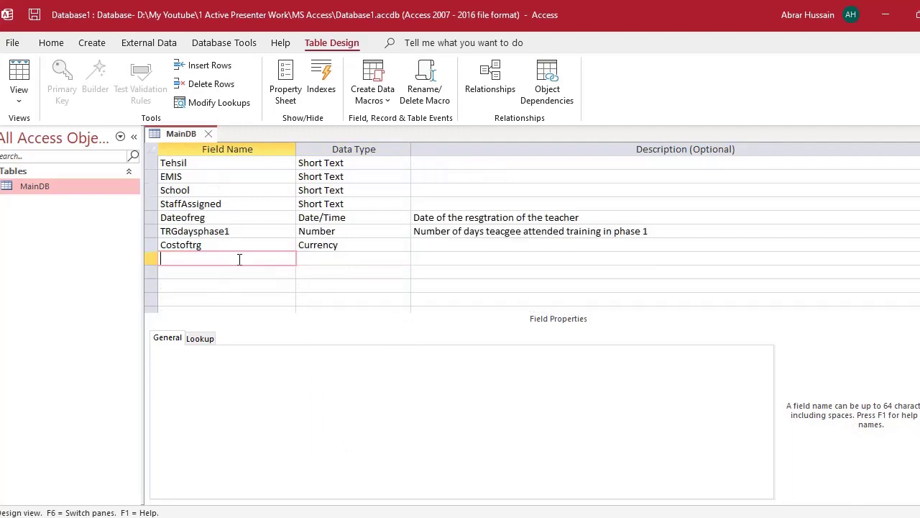
pyautogui.scroll(2, 235, 248)
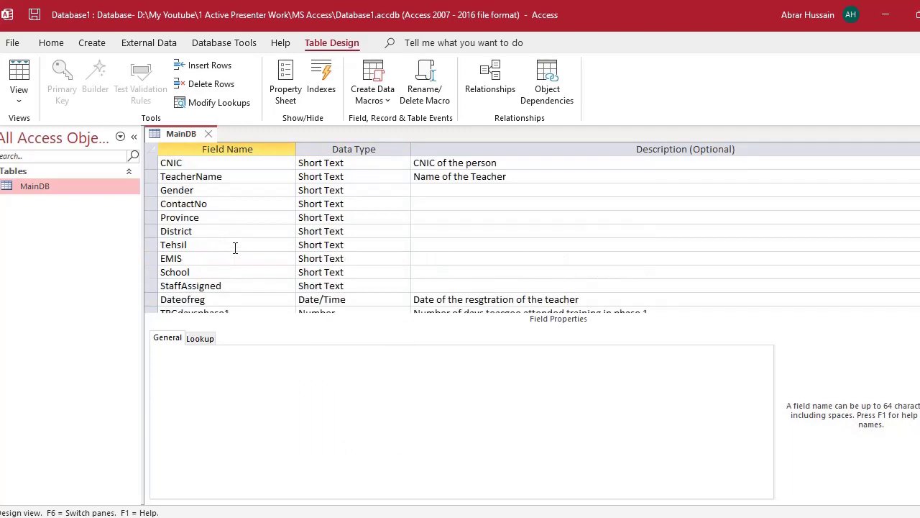
pyautogui.click(195, 164)
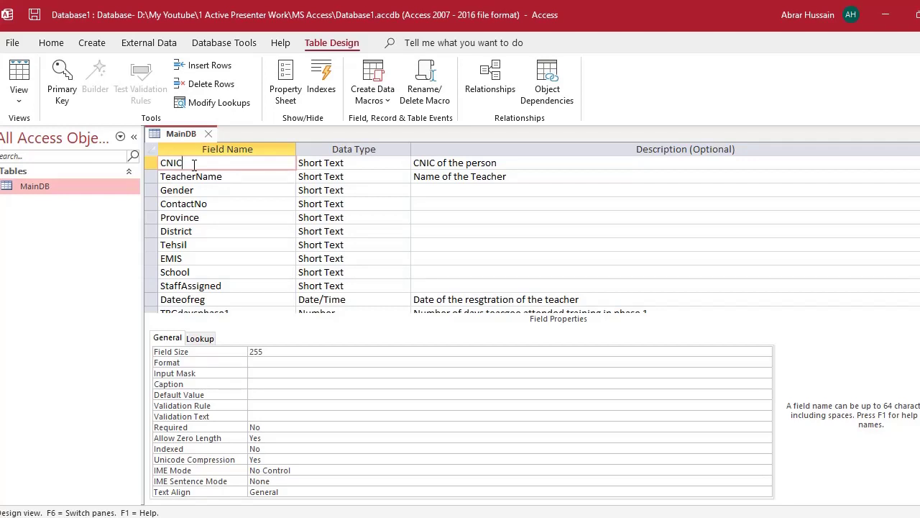
pyautogui.scroll(-3, 266, 226)
# - Give the empty row below Costoftrg the Yes/No data type, leaving its name blank
pyautogui.click(319, 217)
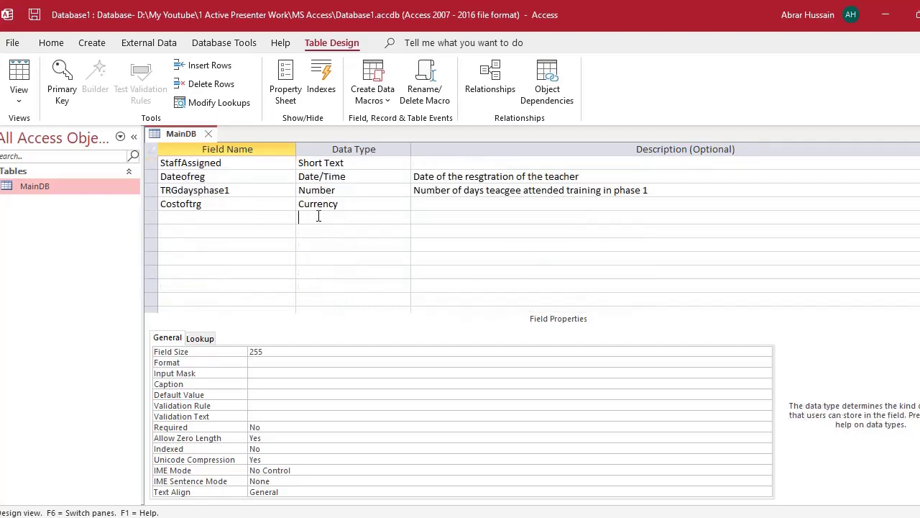
pyautogui.click(404, 217)
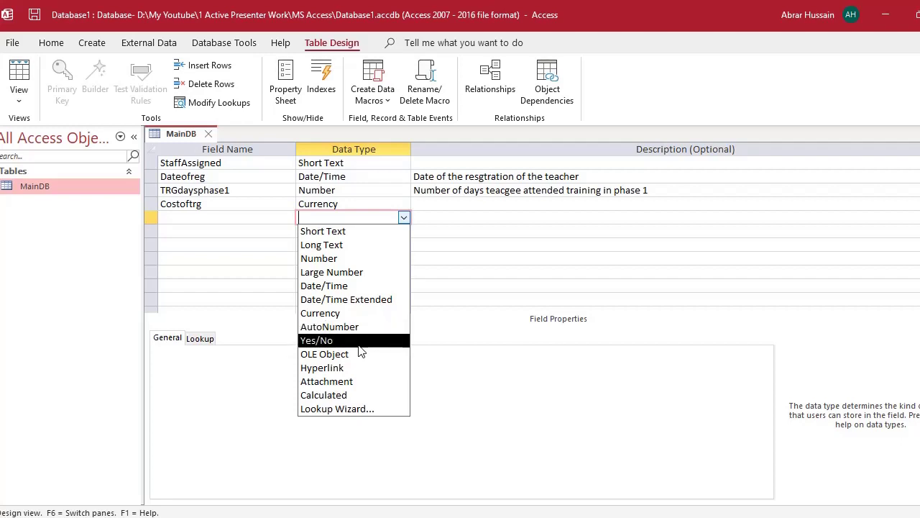
pyautogui.click(359, 345)
pyautogui.click(218, 216)
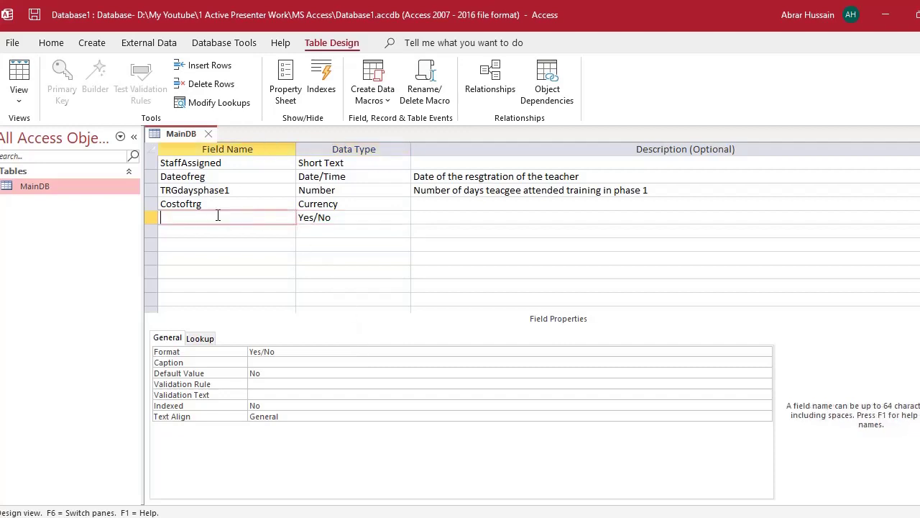
pyautogui.click(348, 218)
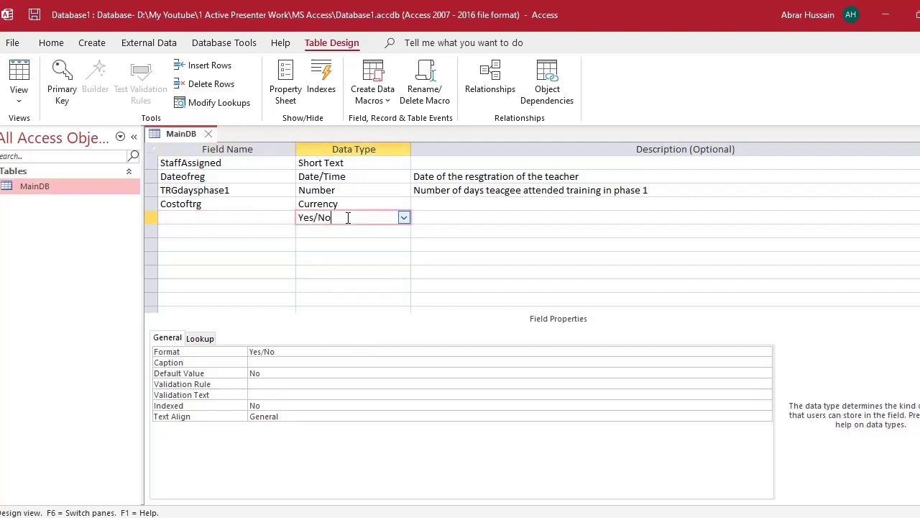
pyautogui.click(220, 217)
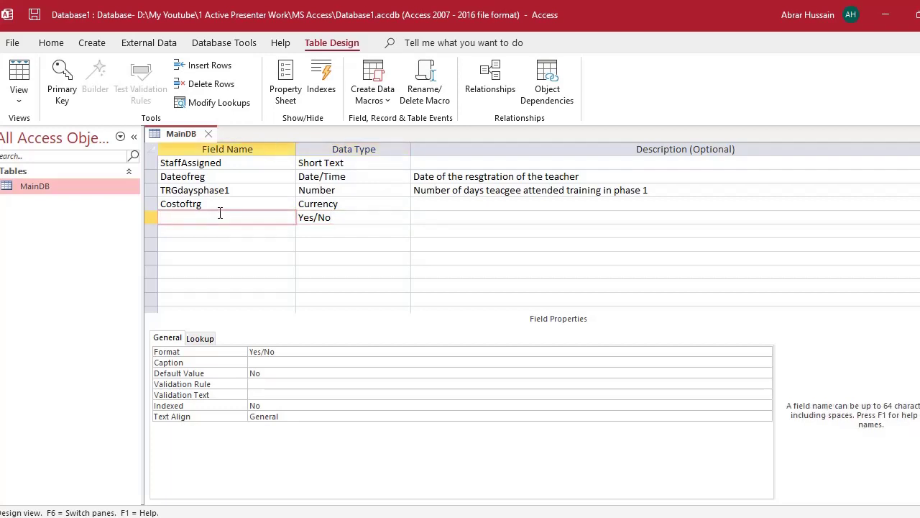
# - Copy the 'Availability of Materials' heading text from the Excel sheet
pyautogui.hotkey('alt', 'Tab')
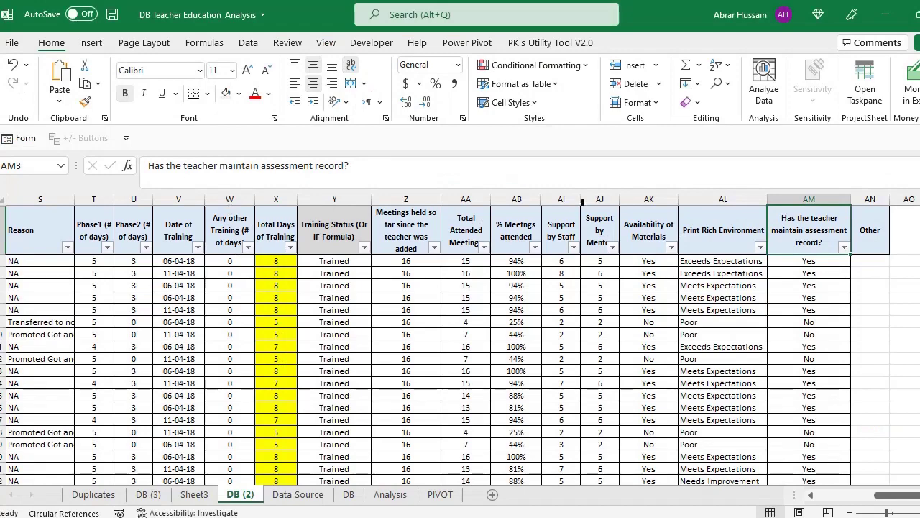
pyautogui.click(637, 231)
pyautogui.doubleClick(637, 230)
pyautogui.moveTo(625, 224); pyautogui.dragTo(668, 237)
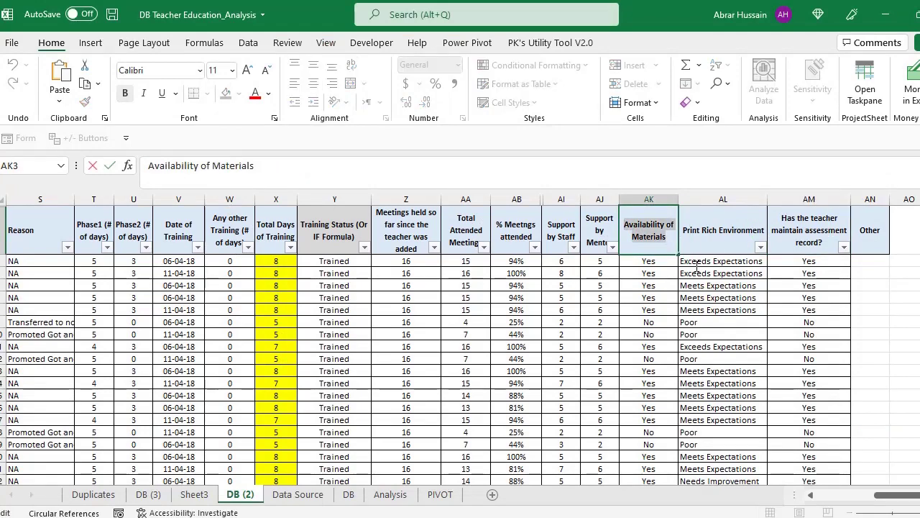
pyautogui.hotkey('ctrl', 'c')
pyautogui.press('Escape')
pyautogui.hotkey('alt', 'Tab')
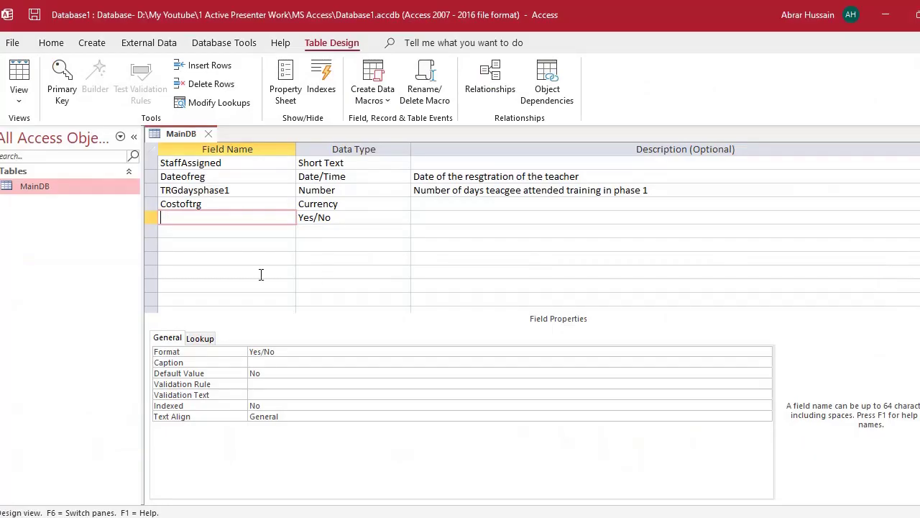
# - Paste the heading as the Yes/No field's name and remove the spaces, making AvailabilityofMaterials
pyautogui.hotkey('ctrl', 'v')
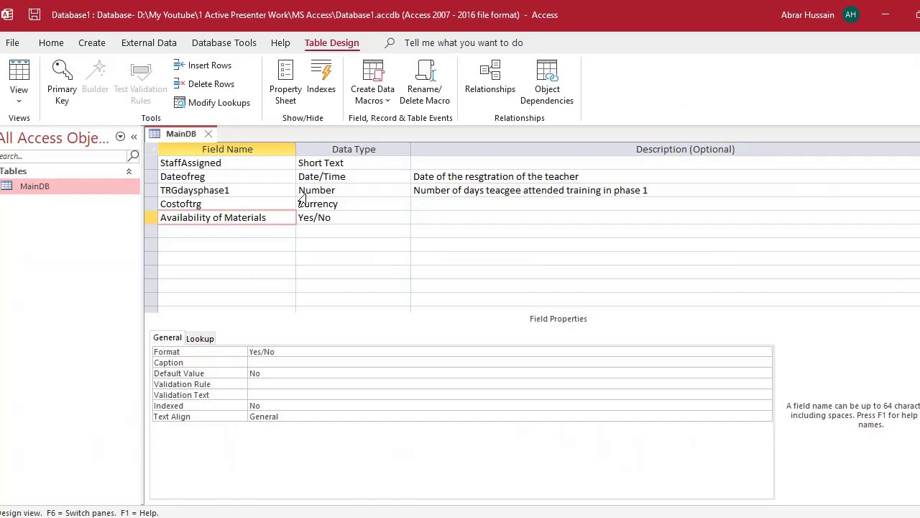
pyautogui.hotkey('ctrl', 'Left')
pyautogui.press('BackSpace')
pyautogui.press('BackSpace')
pyautogui.press('Down')
pyautogui.press('Up')
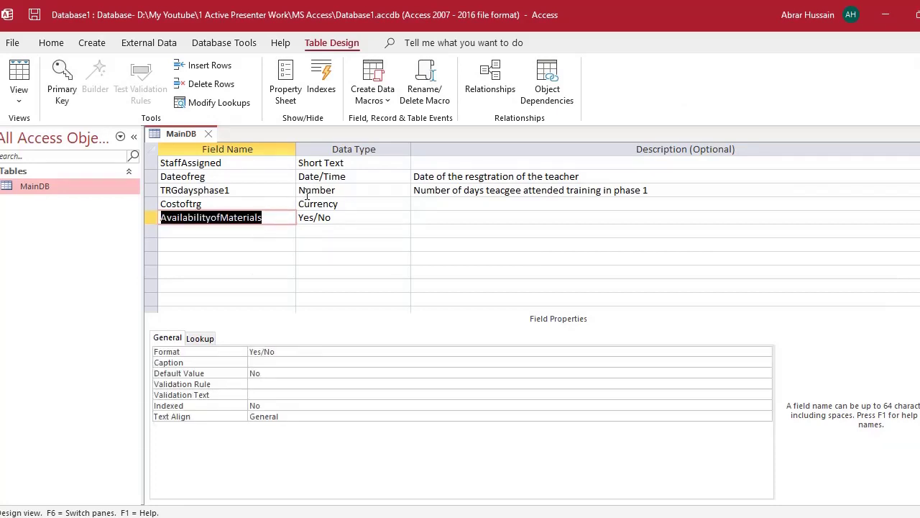
pyautogui.click(337, 219)
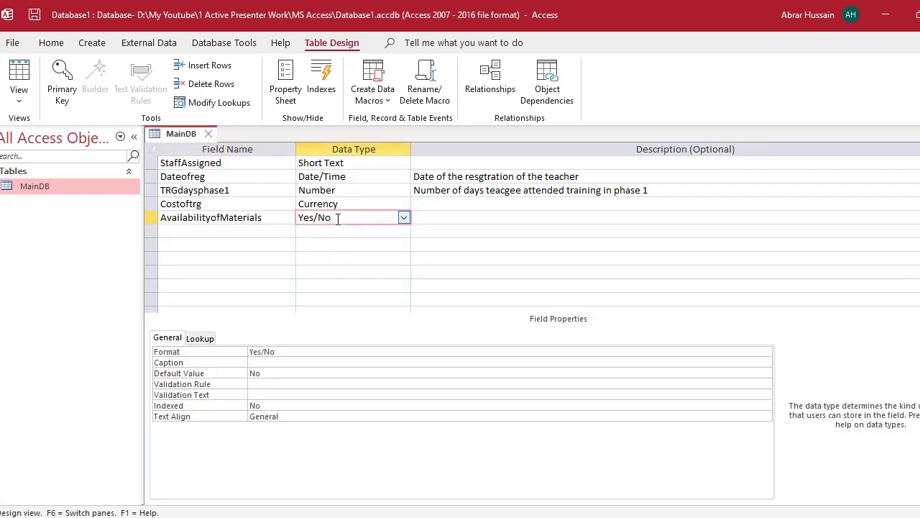
pyautogui.click(206, 218)
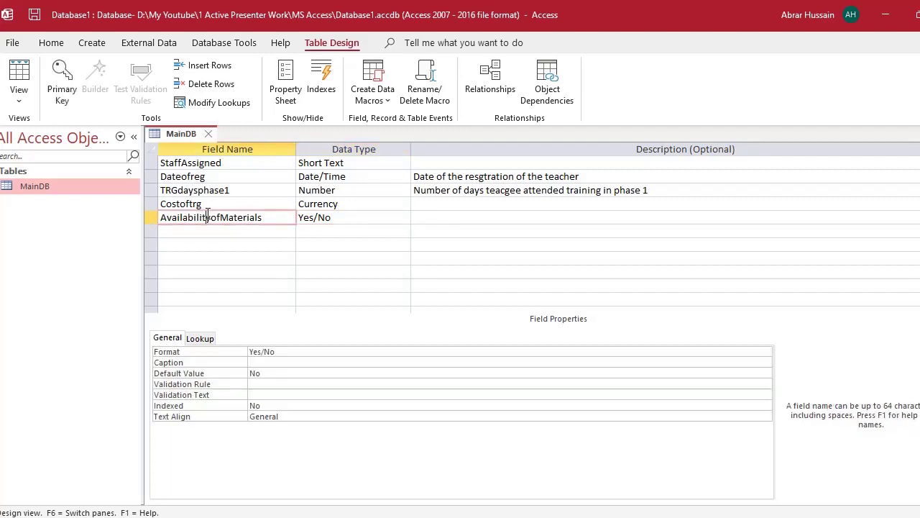
# - Save the MainDB table and switch it to Datasheet View
pyautogui.click(20, 106)
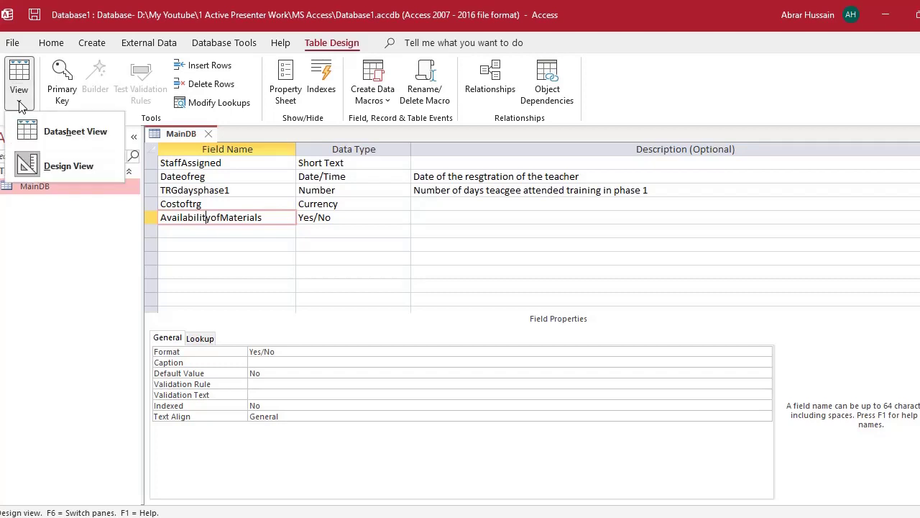
pyautogui.click(55, 126)
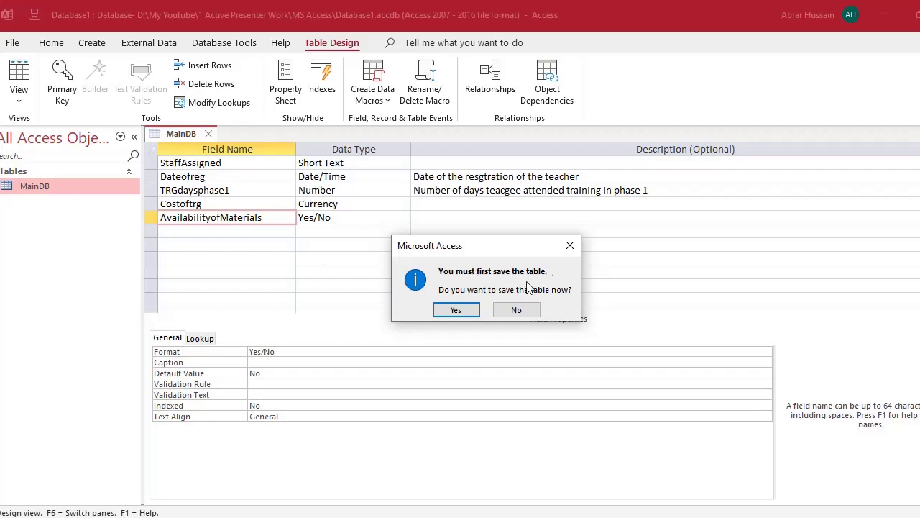
pyautogui.click(469, 310)
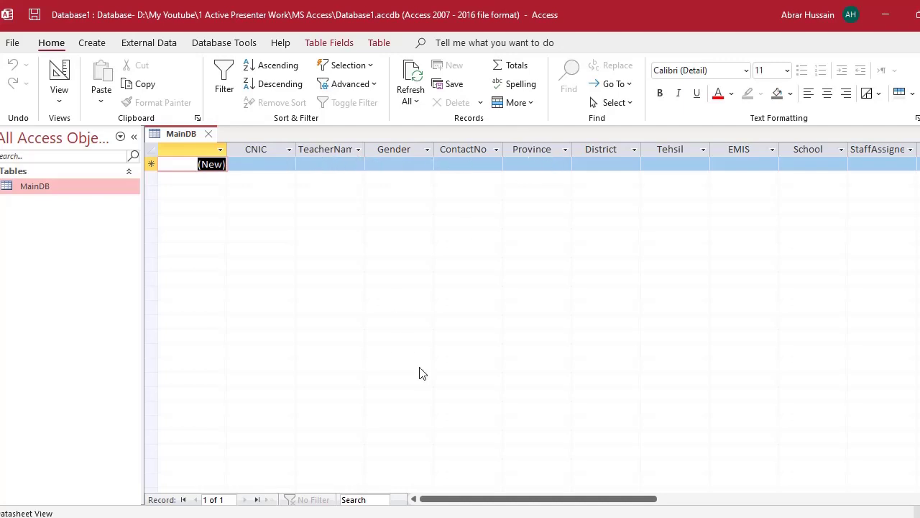
# - Scroll right and toggle the first record's AvailabilityofMaterials checkbox
pyautogui.moveTo(528, 499); pyautogui.dragTo(675, 501)
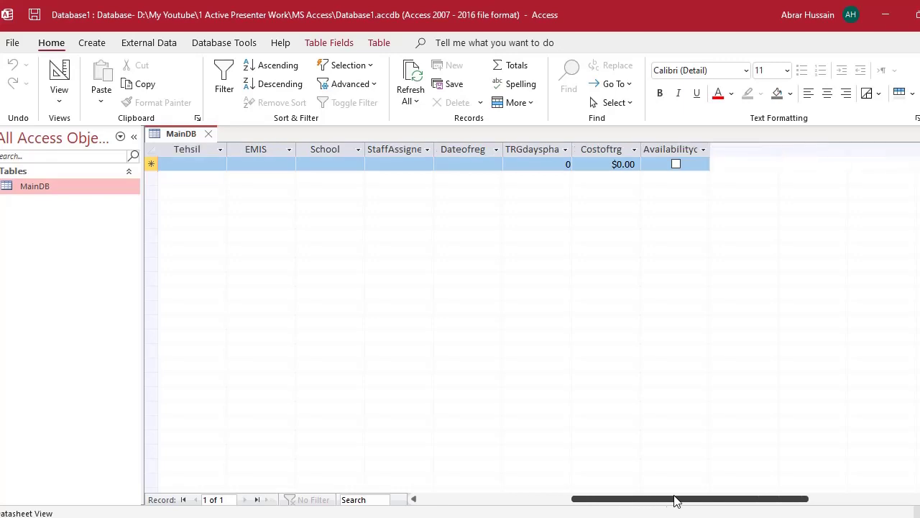
pyautogui.click(676, 164)
pyautogui.click(676, 165)
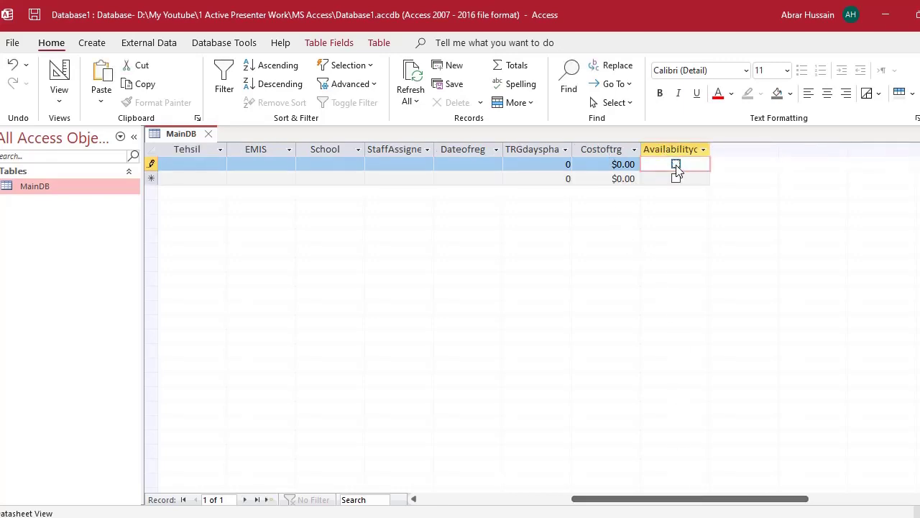
pyautogui.click(676, 164)
pyautogui.click(676, 165)
pyautogui.click(676, 165)
pyautogui.click(676, 164)
pyautogui.click(676, 165)
pyautogui.click(676, 164)
pyautogui.click(676, 164)
pyautogui.click(676, 164)
# - Autofit the AvailabilityofMaterials column to its header and leave the first record's box ticked
pyautogui.doubleClick(711, 149)
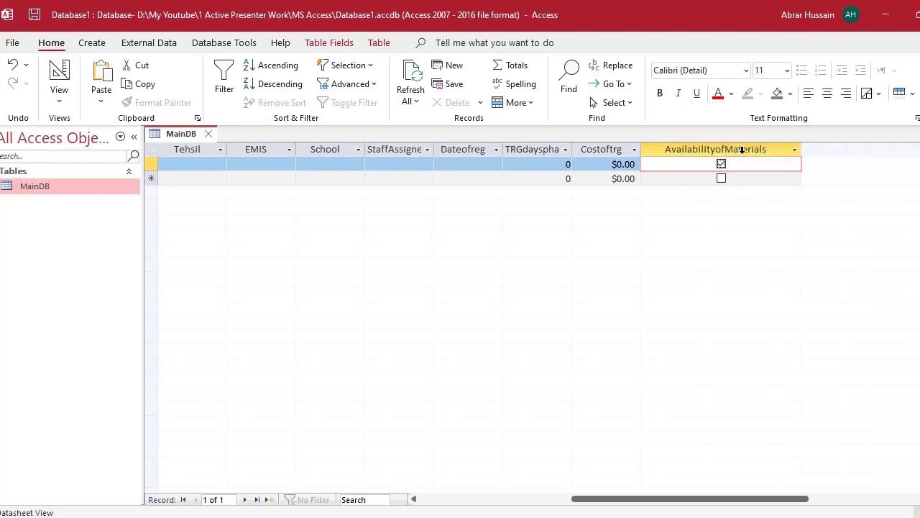
pyautogui.click(721, 165)
pyautogui.click(721, 165)
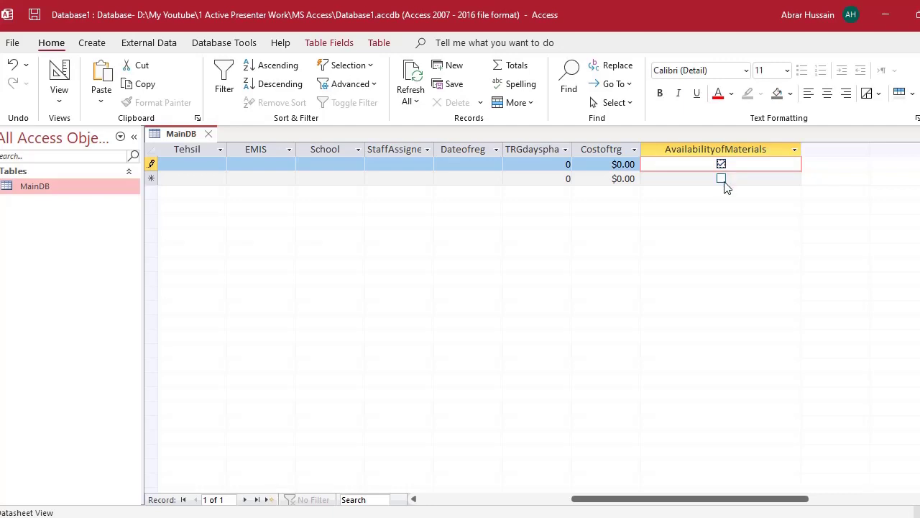
# - Switch between the first record and the new-record row in the training cost column
pyautogui.click(614, 166)
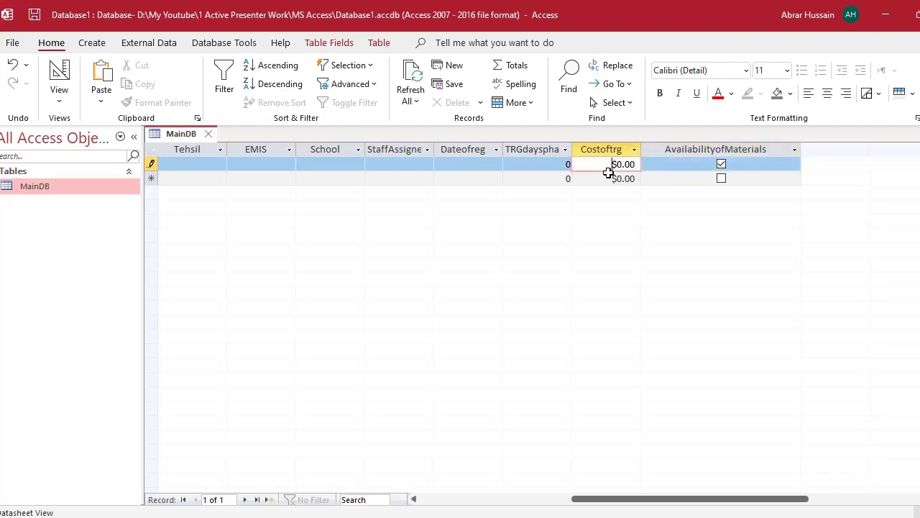
pyautogui.click(609, 179)
pyautogui.click(608, 166)
pyautogui.click(608, 179)
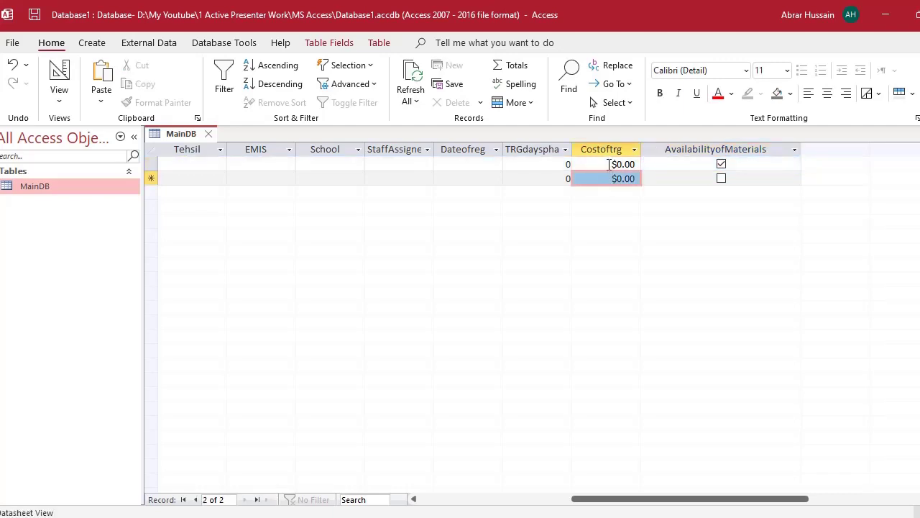
pyautogui.click(610, 169)
pyautogui.click(609, 179)
pyautogui.click(610, 166)
pyautogui.click(610, 179)
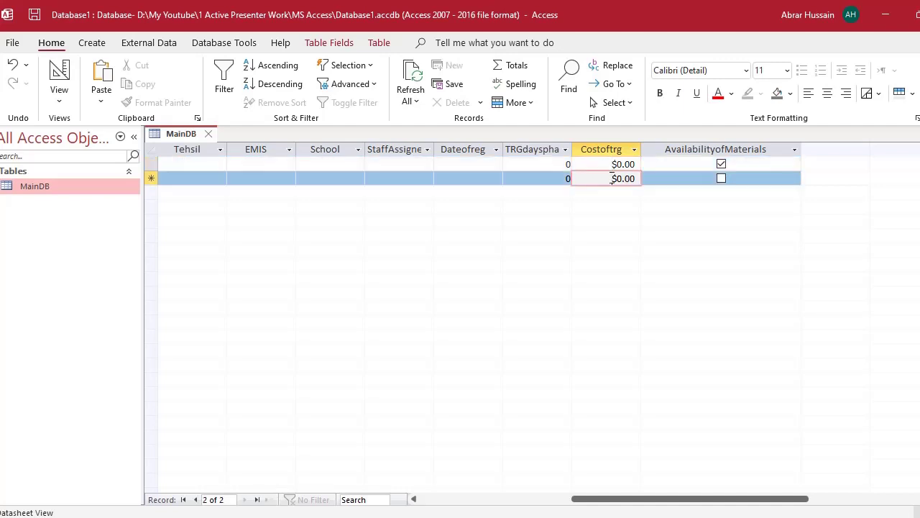
pyautogui.click(611, 164)
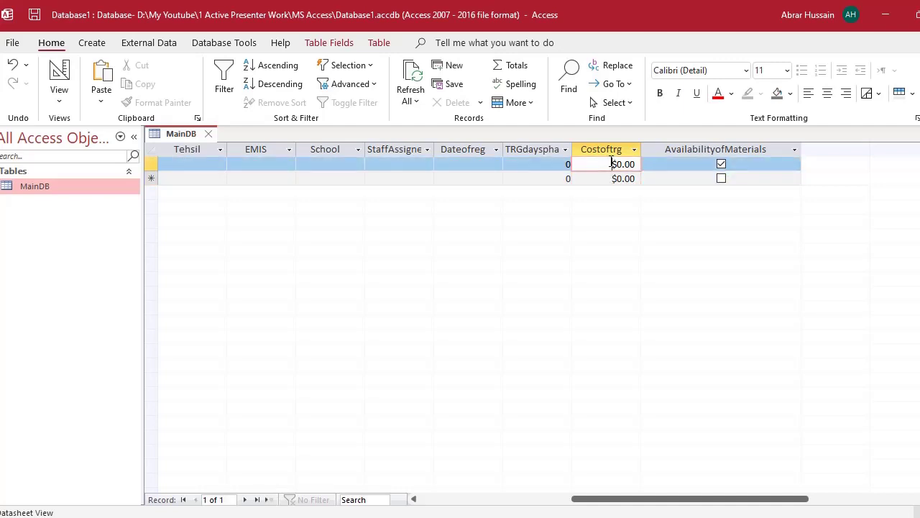
pyautogui.click(612, 180)
pyautogui.click(609, 165)
pyautogui.click(610, 179)
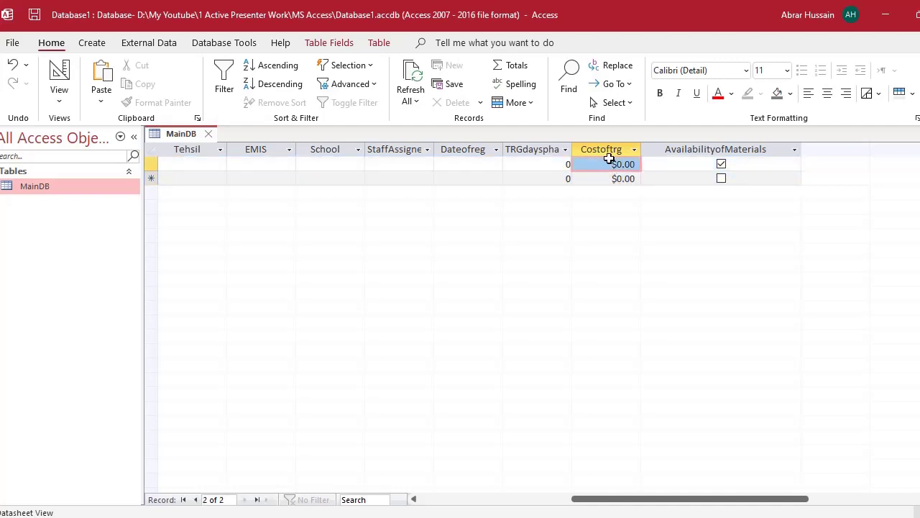
pyautogui.click(611, 165)
pyautogui.click(611, 178)
pyautogui.click(611, 166)
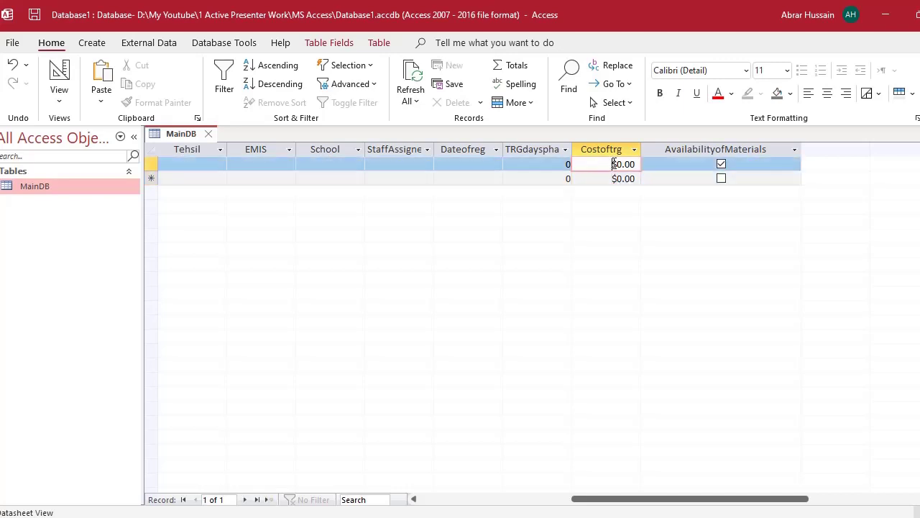
pyautogui.click(612, 178)
pyautogui.click(611, 165)
# - Enter 0 as the first record's training days
pyautogui.click(551, 164)
pyautogui.click(550, 178)
pyautogui.click(552, 164)
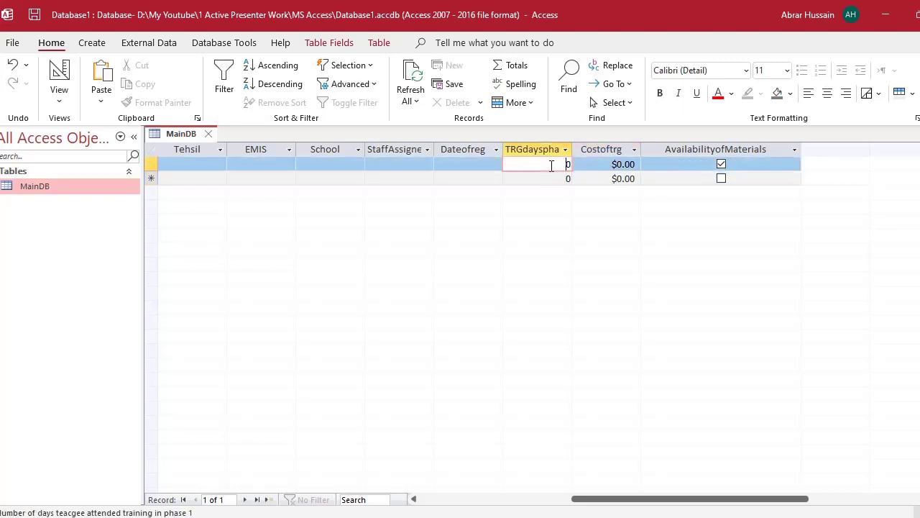
pyautogui.write('0')
pyautogui.doubleClick(558, 166)
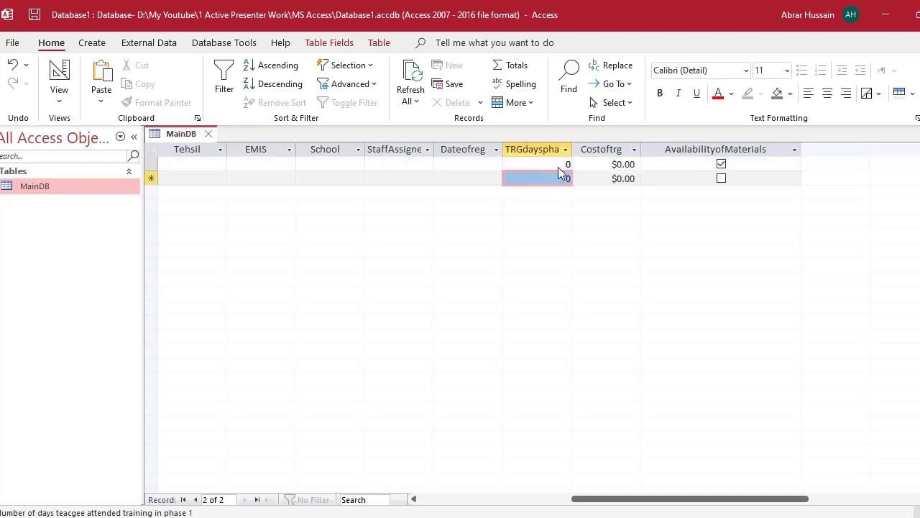
pyautogui.click(558, 166)
# - Open the registration date calendar and close it without choosing a date
pyautogui.click(489, 163)
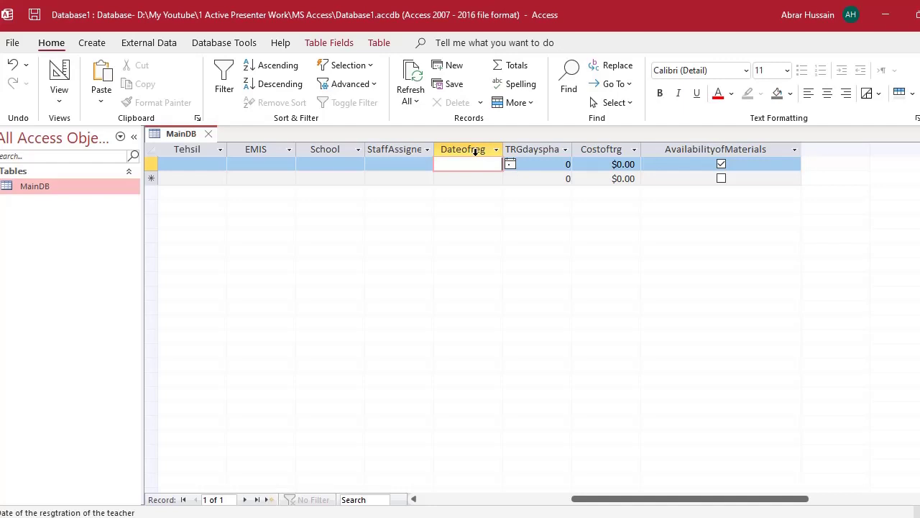
pyautogui.click(509, 164)
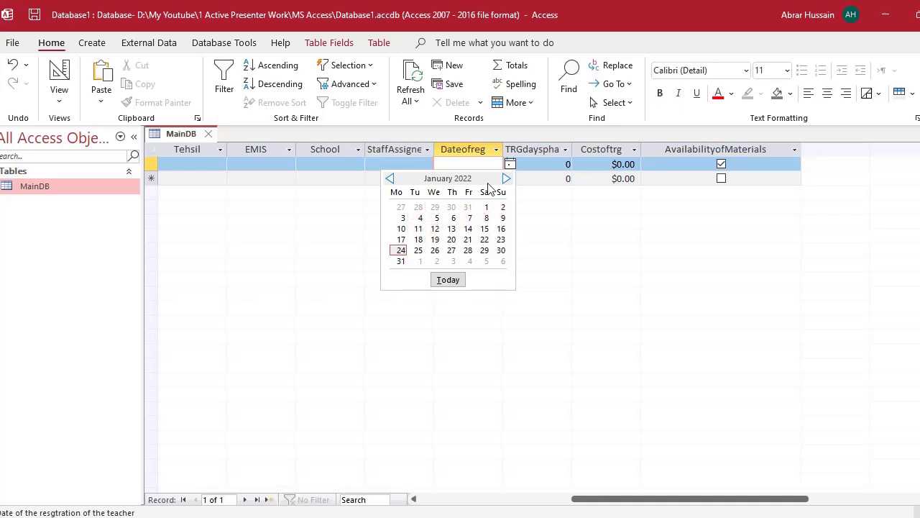
pyautogui.press('Escape')
# - Scroll back left through EMIS and Tehsil to the first record's ID cell
pyautogui.click(251, 164)
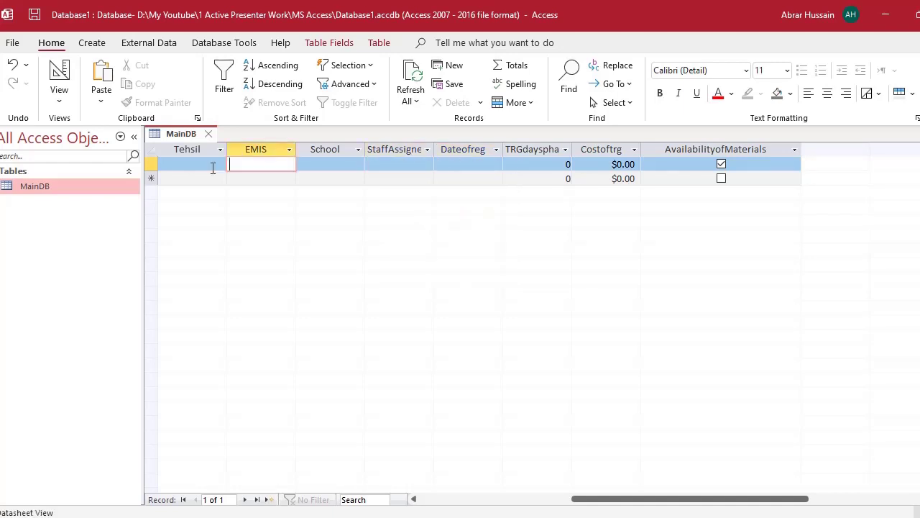
pyautogui.click(211, 164)
pyautogui.moveTo(652, 503); pyautogui.dragTo(440, 501)
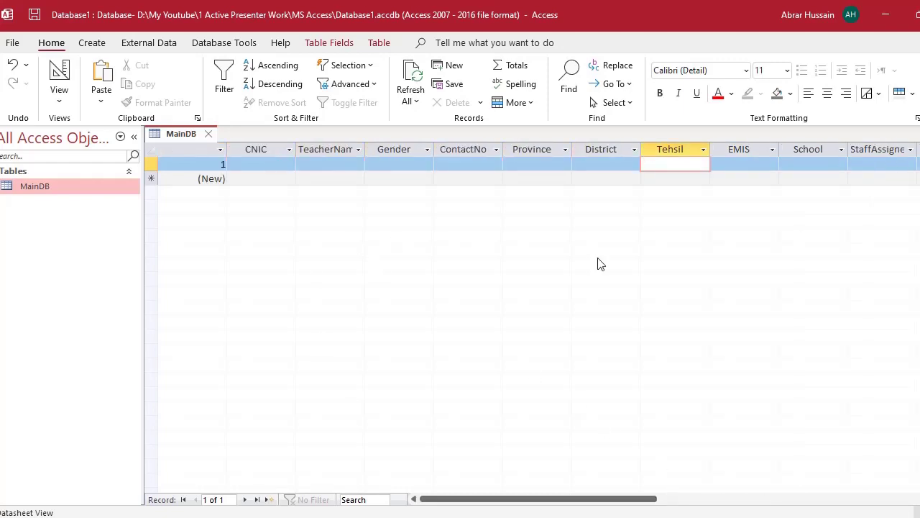
pyautogui.click(180, 165)
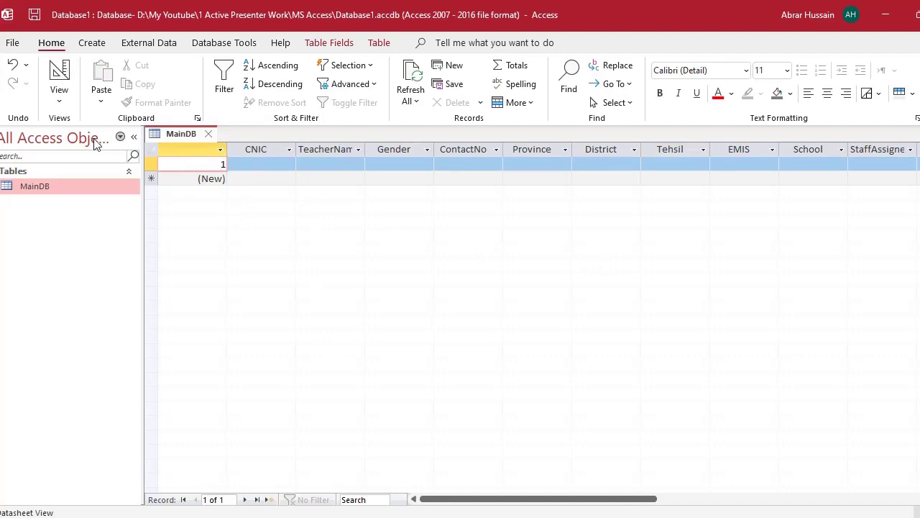
# - Switch MainDB to Design View, check its fields, and return to Datasheet View
pyautogui.click(58, 101)
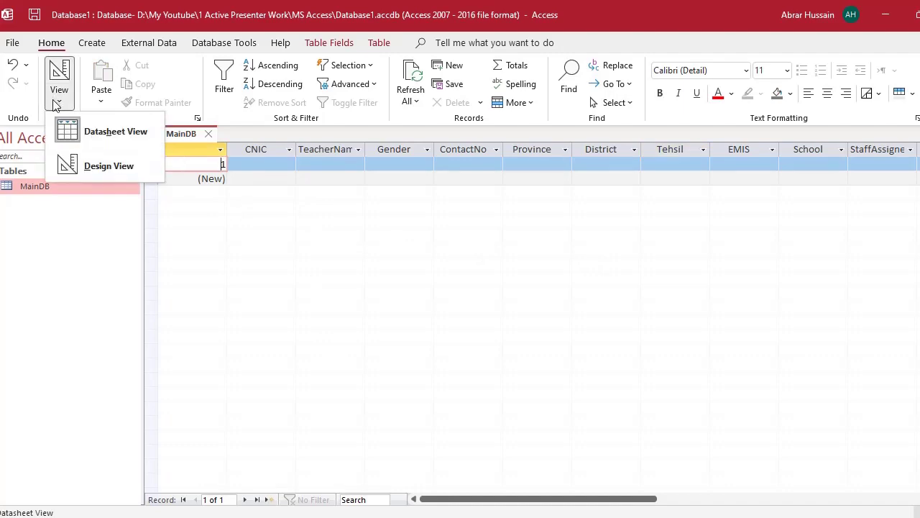
pyautogui.click(80, 167)
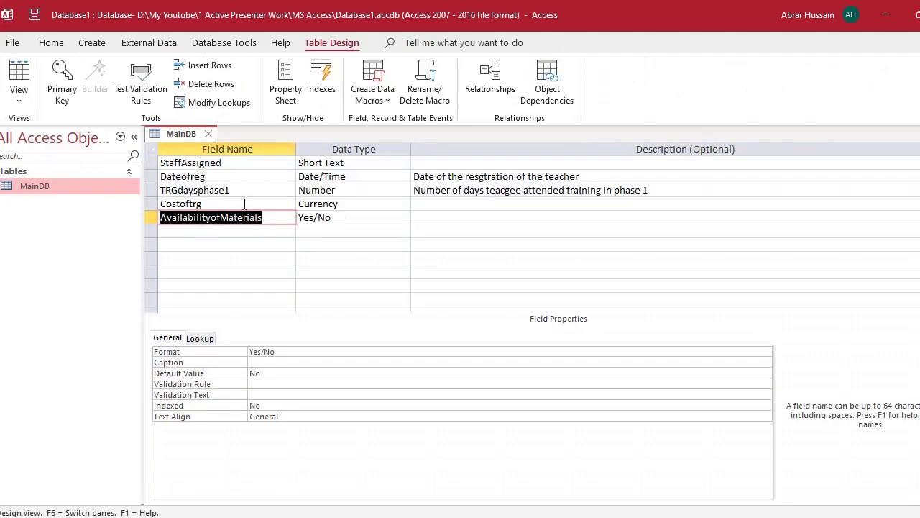
pyautogui.scroll(-1, 243, 208)
pyautogui.scroll(1, 241, 219)
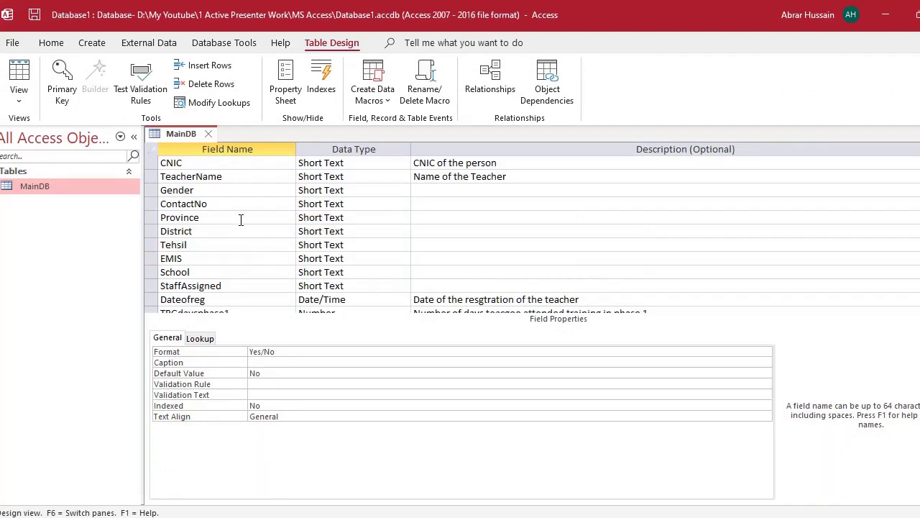
pyautogui.click(22, 95)
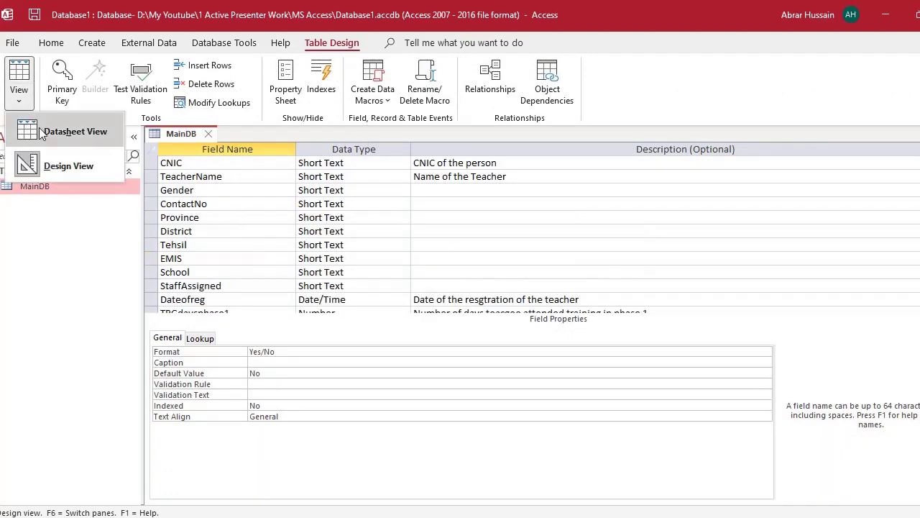
pyautogui.click(41, 133)
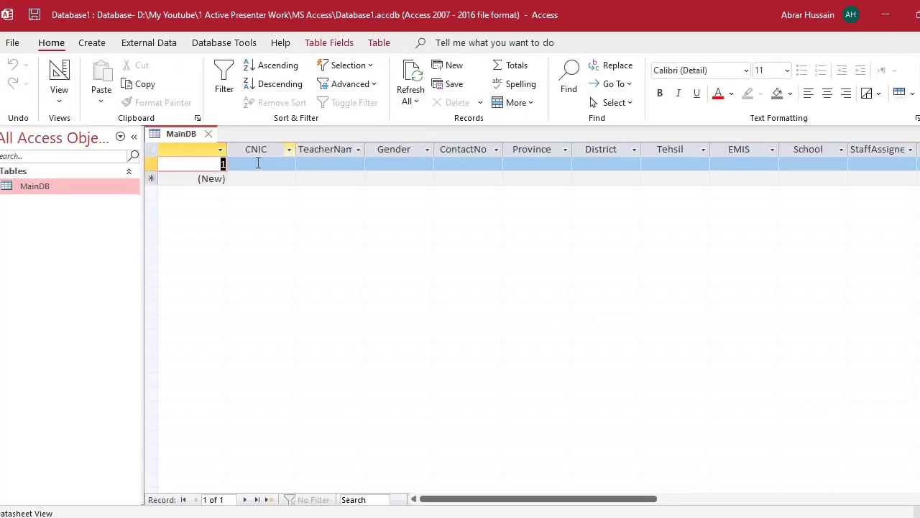
pyautogui.press('Tab')
pyautogui.press('Tab')
pyautogui.press('Tab')
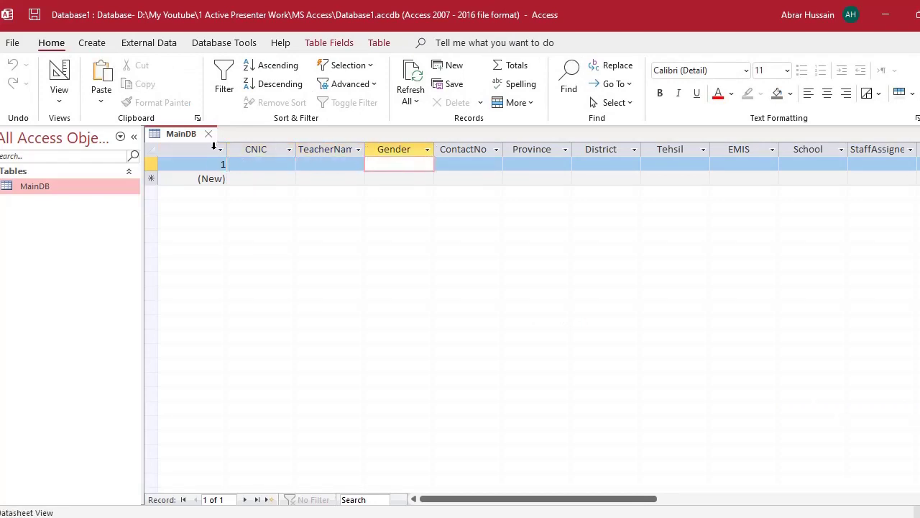
pyautogui.click(217, 164)
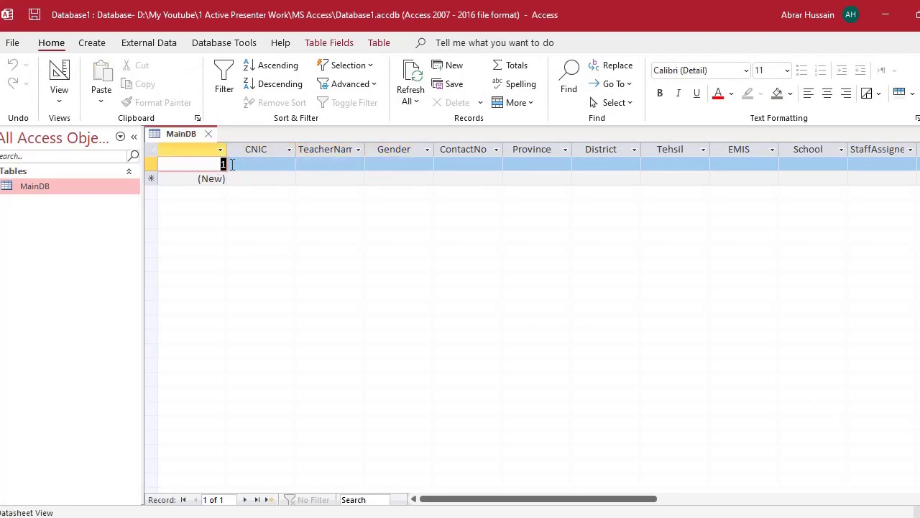
pyautogui.click(253, 164)
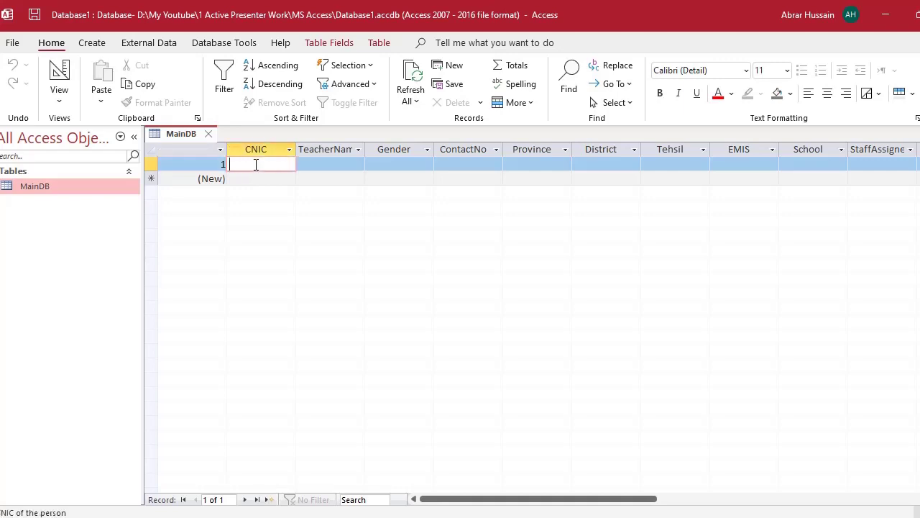
pyautogui.write('15')
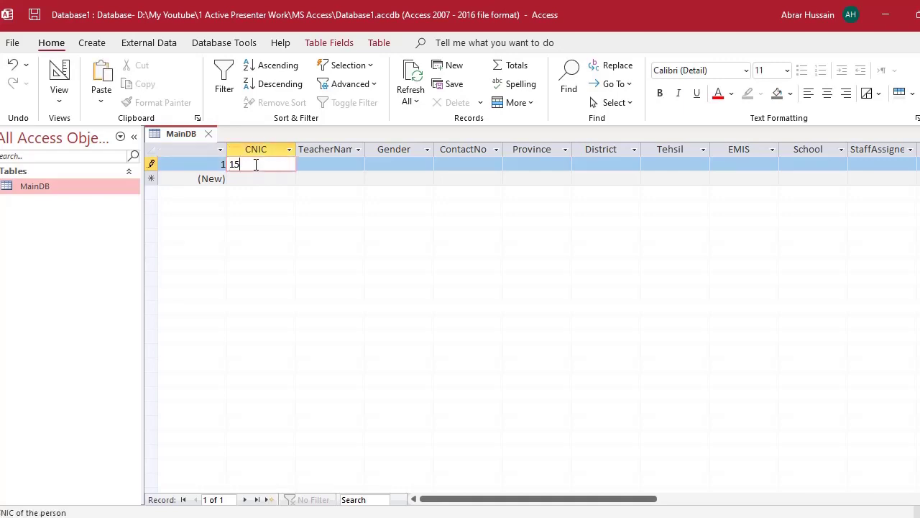
pyautogui.write('66878')
pyautogui.press('Tab')
pyautogui.press('Tab')
pyautogui.press('Tab')
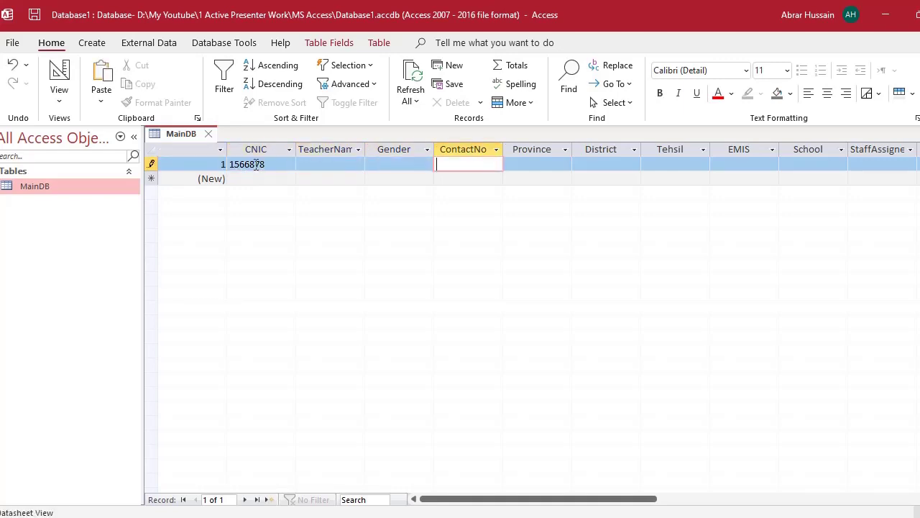
pyautogui.click(244, 179)
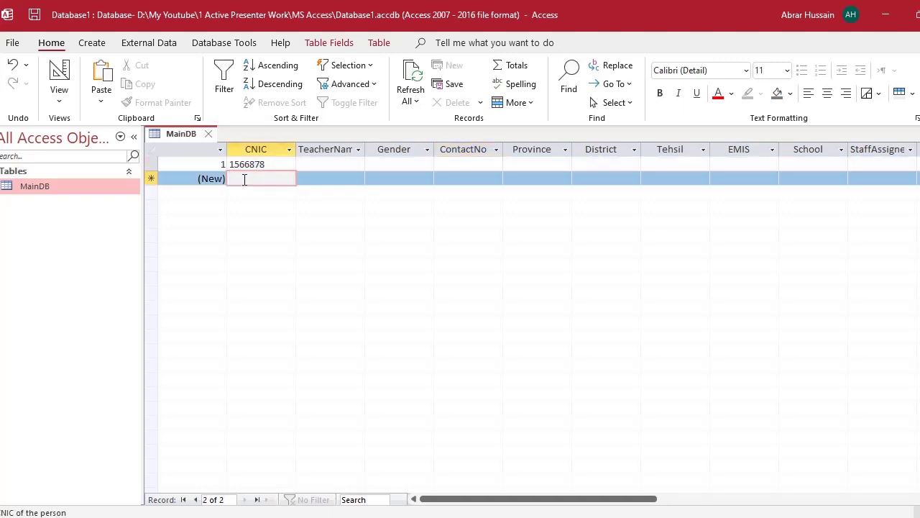
# - Enter CNIC 3446t65 as a new record 2 and save it
pyautogui.write('3446t65')
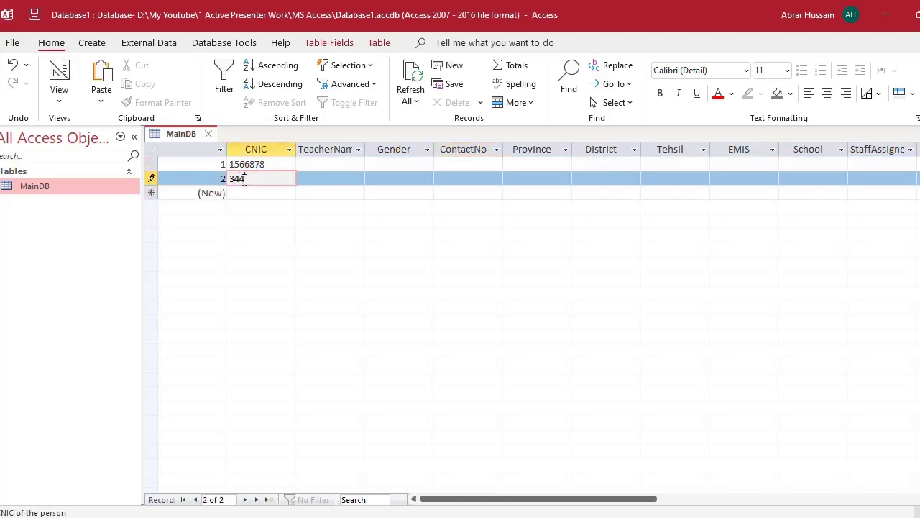
pyautogui.click(220, 177)
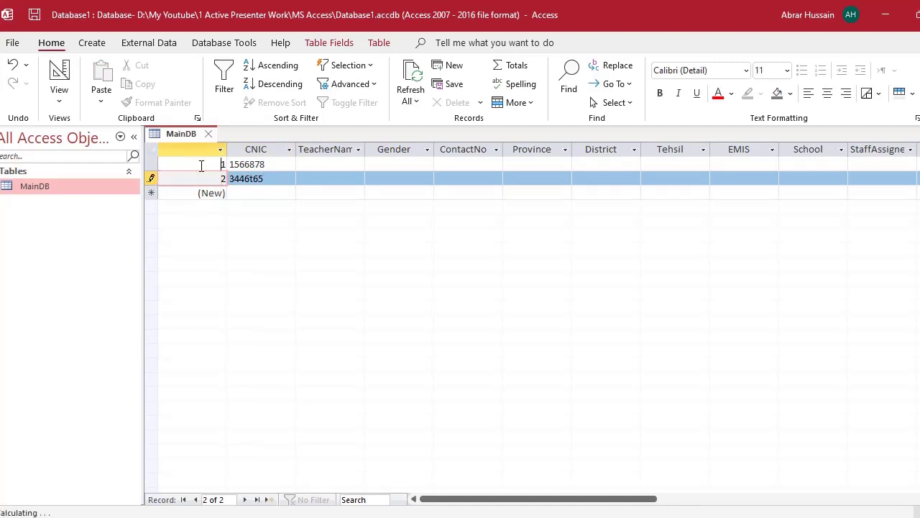
pyautogui.click(201, 166)
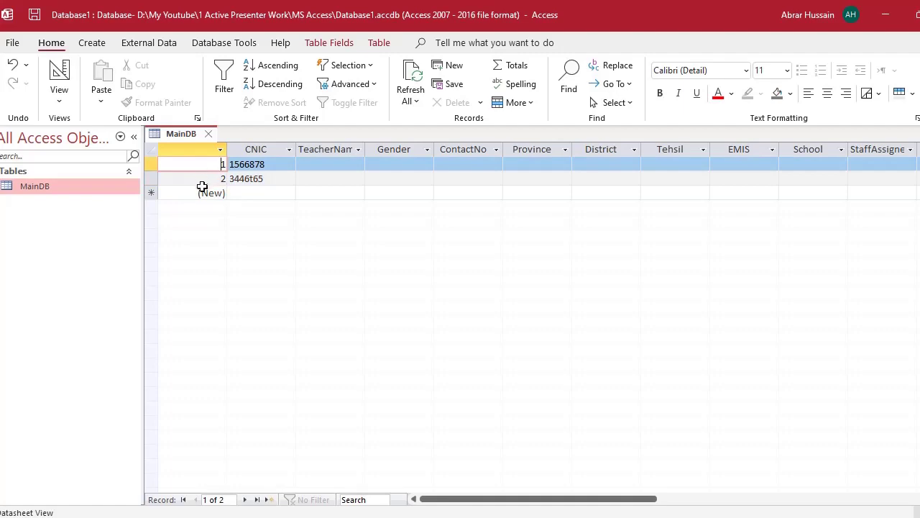
pyautogui.click(202, 184)
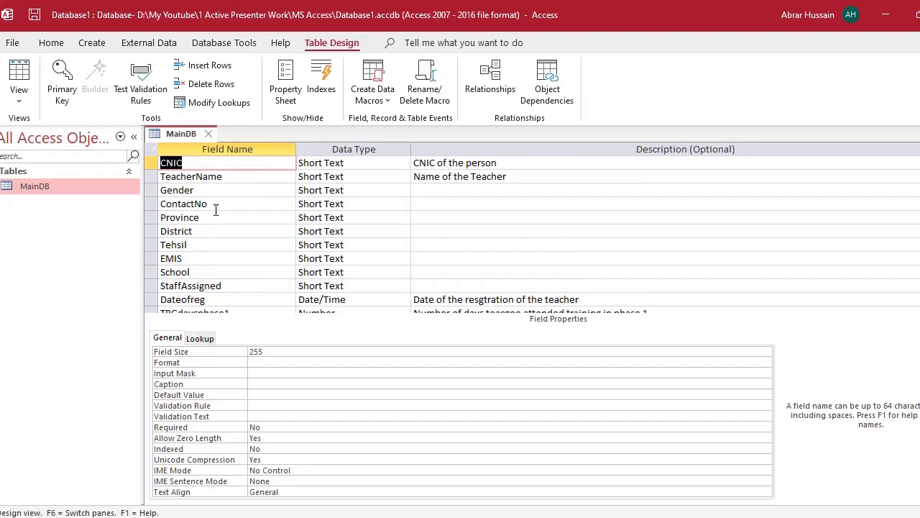
# - Close the MainDB table design and bring the DB Teacher Education_Analysis workbook forward in Excel
pyautogui.scroll(-5, 215, 215)
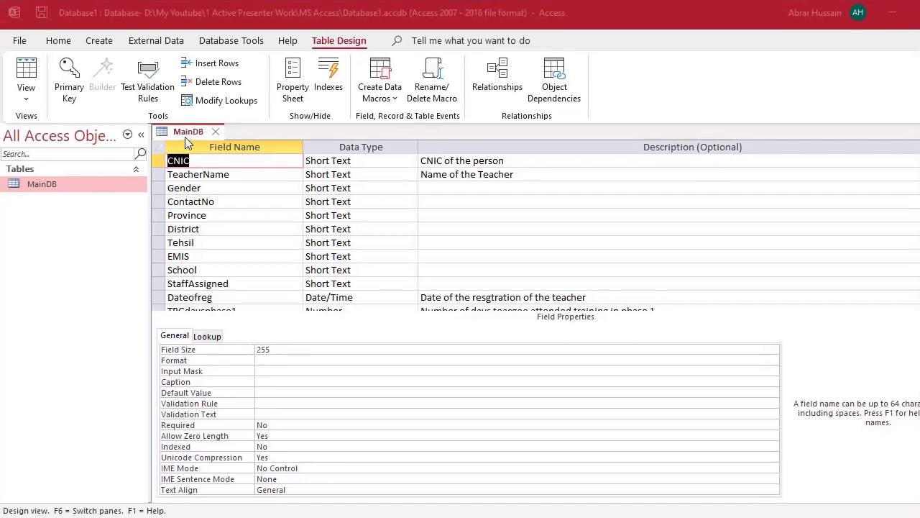
pyautogui.click(214, 131)
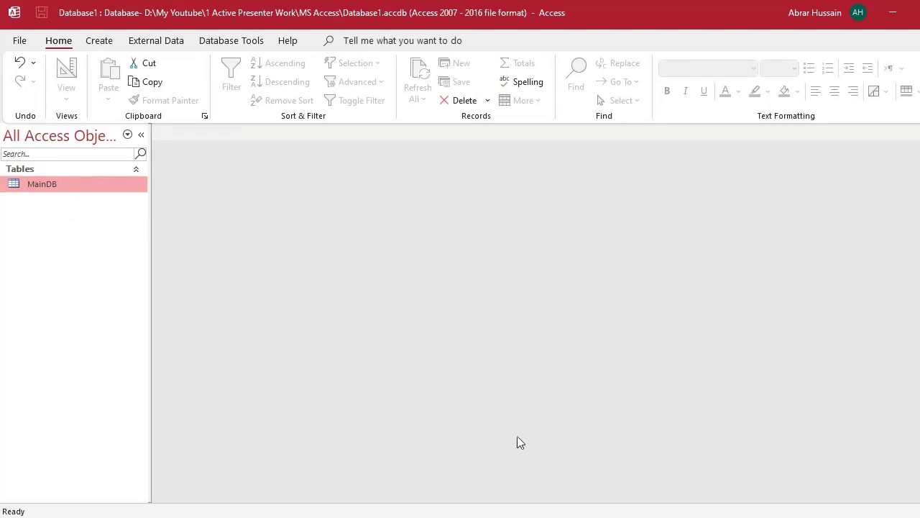
pyautogui.click(544, 515)
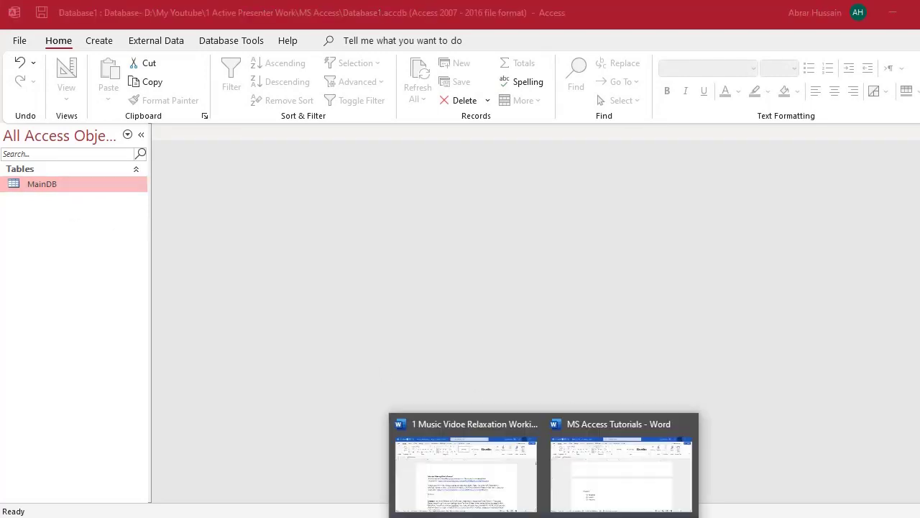
pyautogui.moveTo(443, 515)
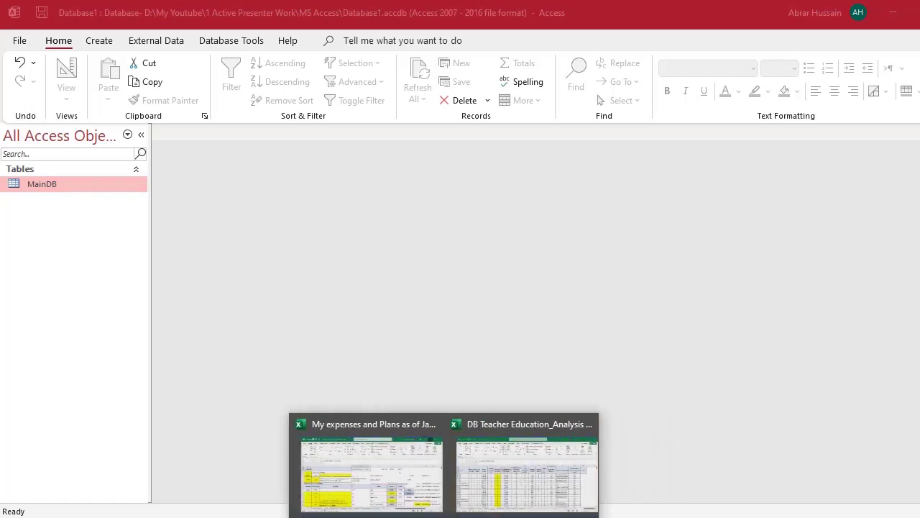
pyautogui.click(470, 504)
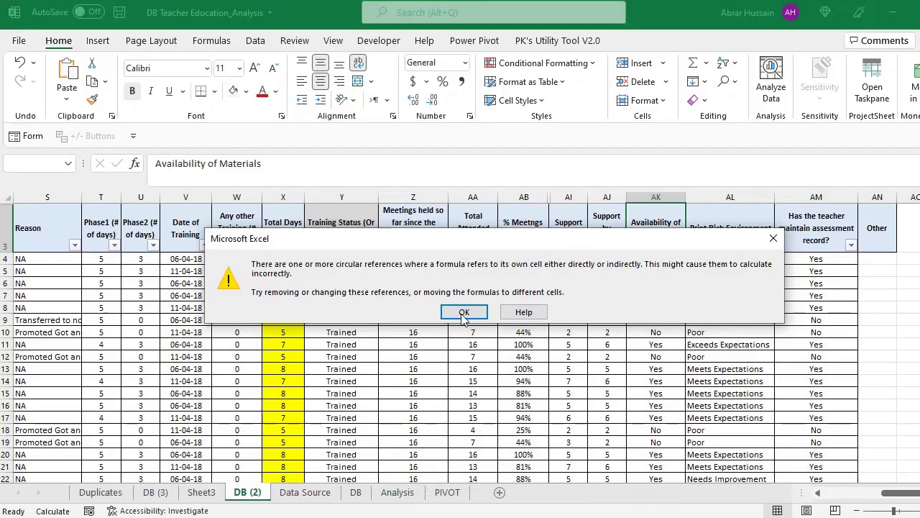
# - Dismiss the circular-reference warning and go to the Data Source sheet
pyautogui.click(463, 311)
pyautogui.click(244, 357)
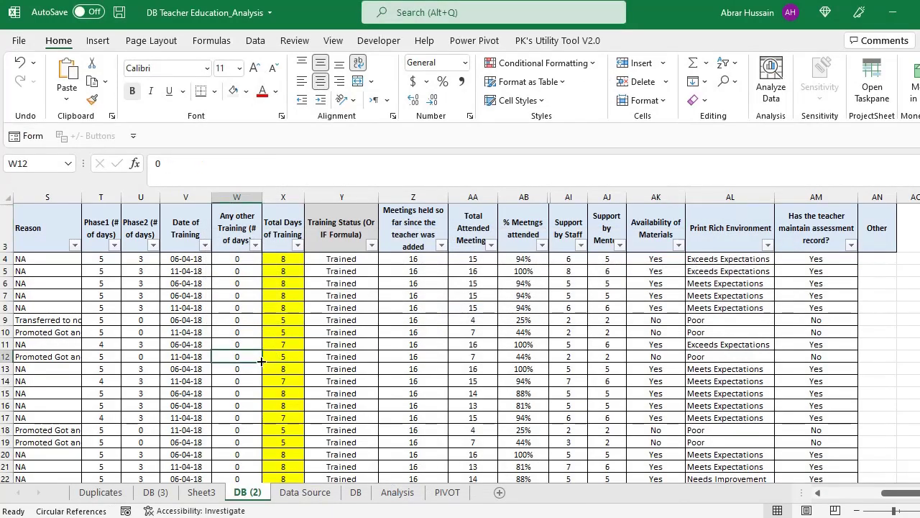
pyautogui.click(309, 494)
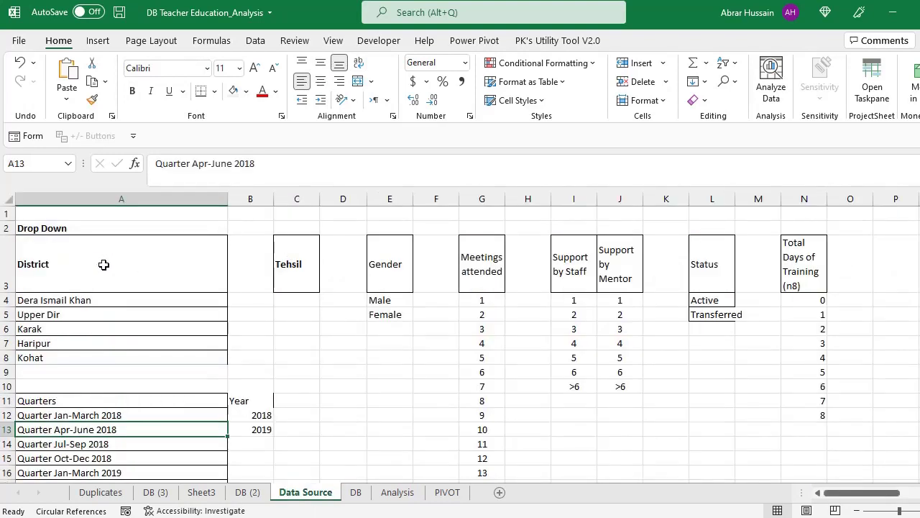
# - Review the District list A3:A8, the Tehsil heading and the Gender list E3:E5
pyautogui.click(101, 264)
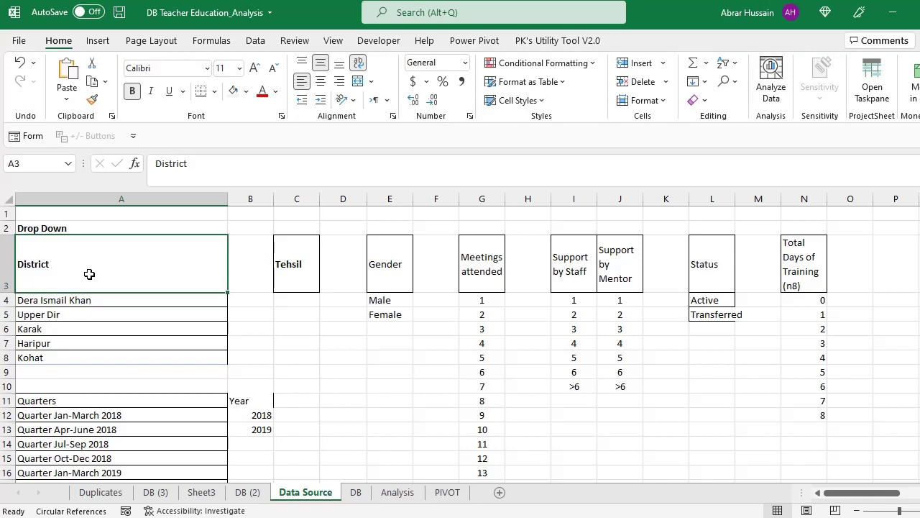
pyautogui.click(57, 302)
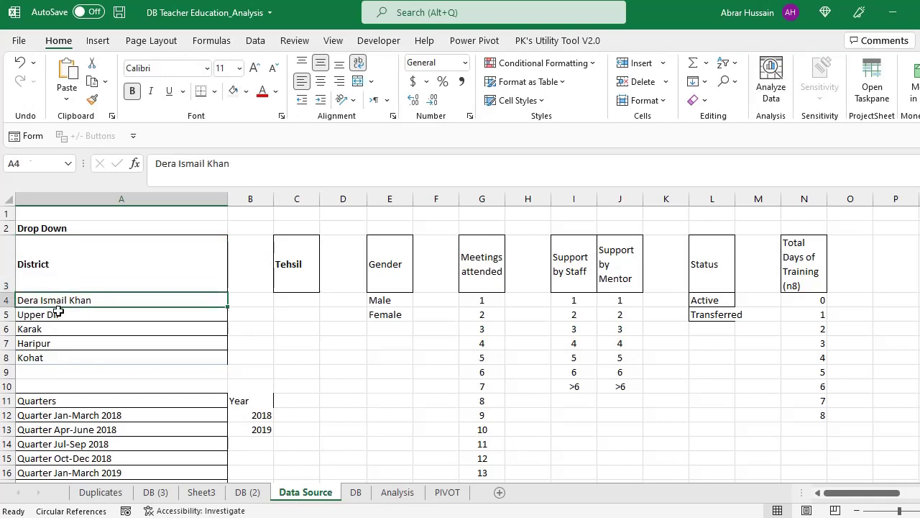
pyautogui.moveTo(58, 310); pyautogui.dragTo(56, 356)
pyautogui.click(68, 266)
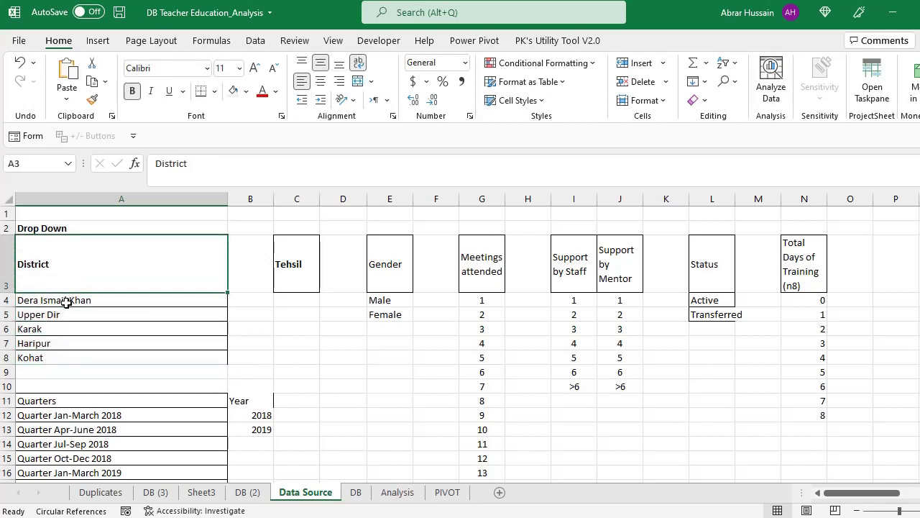
pyautogui.moveTo(66, 302); pyautogui.dragTo(64, 353)
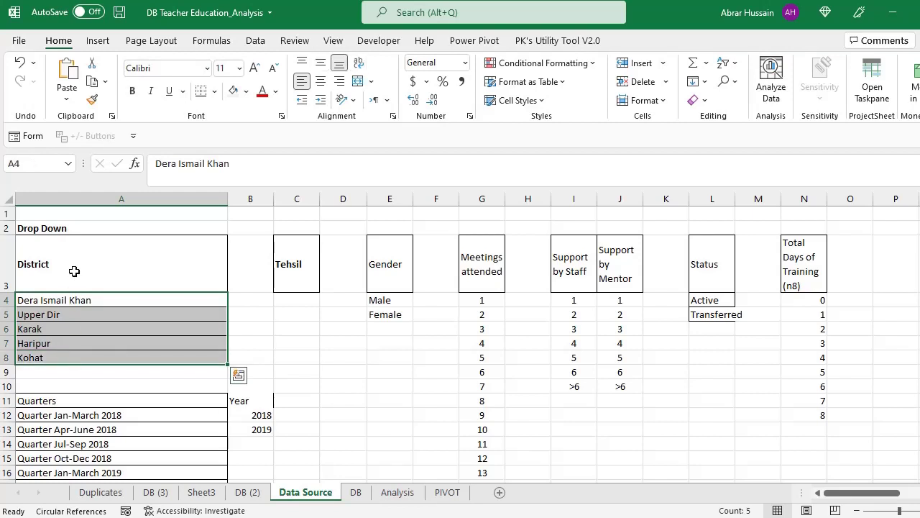
pyautogui.moveTo(74, 270); pyautogui.dragTo(69, 352)
pyautogui.click(91, 288)
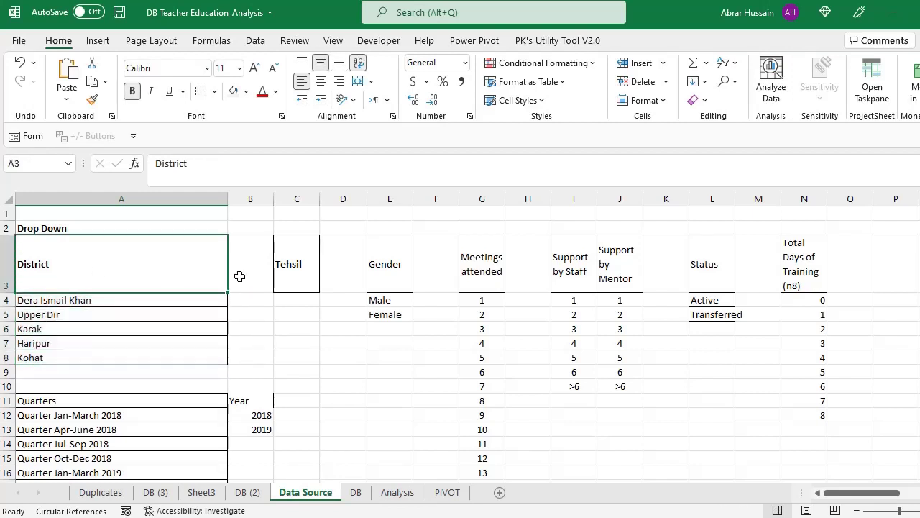
pyautogui.click(301, 273)
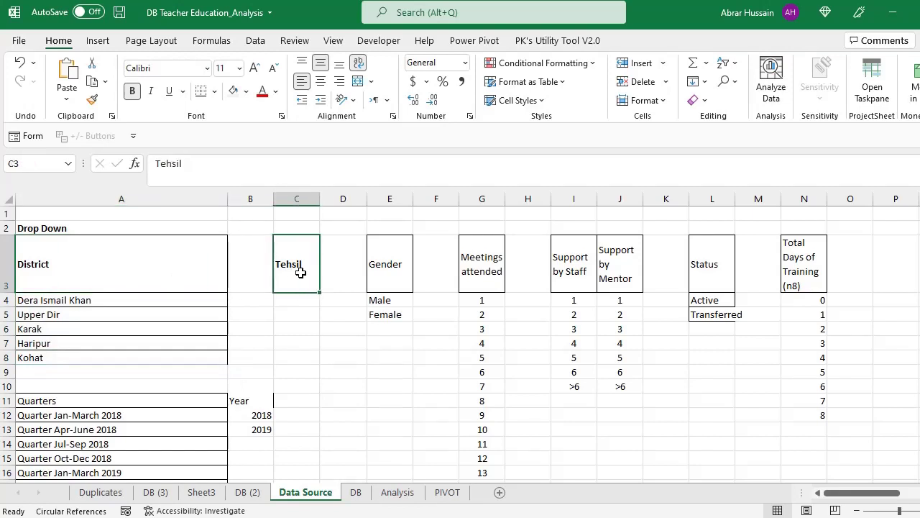
pyautogui.moveTo(78, 248); pyautogui.dragTo(74, 354)
pyautogui.click(295, 273)
pyautogui.moveTo(385, 264); pyautogui.dragTo(388, 312)
pyautogui.click(499, 269)
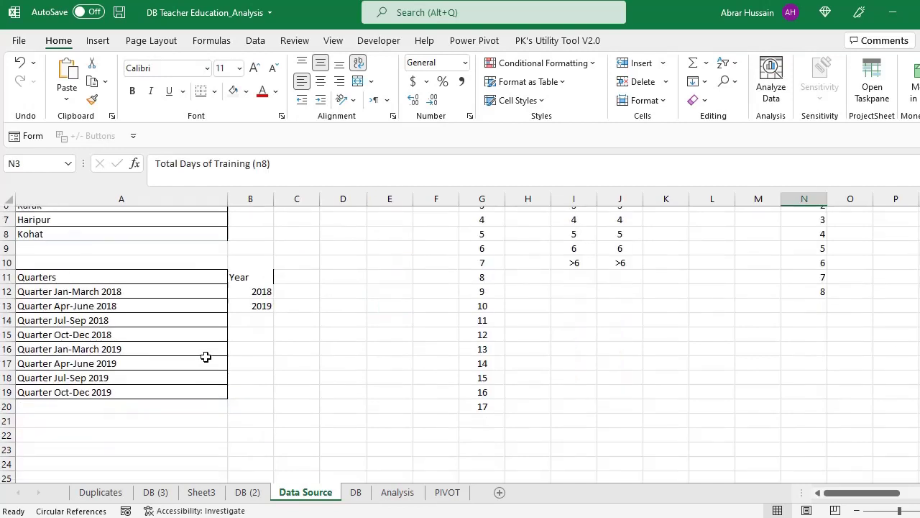
# - Reselect the District list A3:A8, then return to Access
pyautogui.scroll(2, 206, 357)
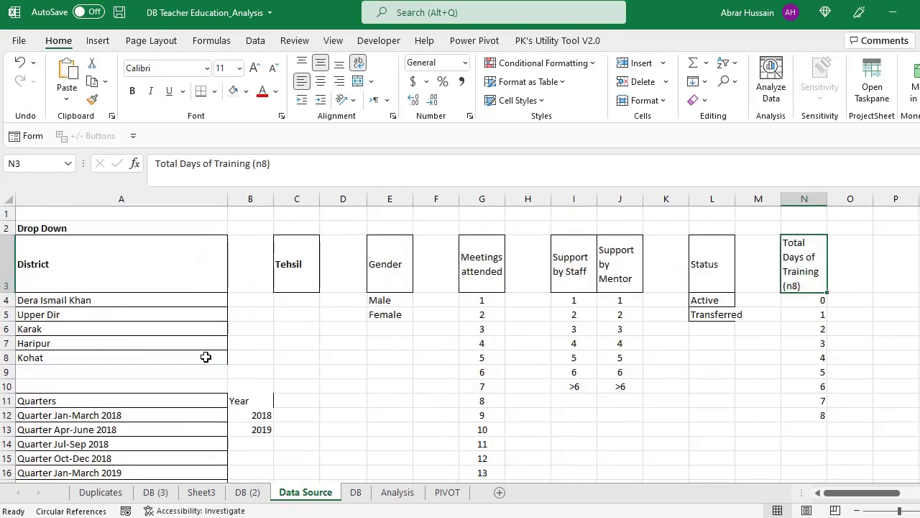
pyautogui.moveTo(61, 272); pyautogui.dragTo(64, 356)
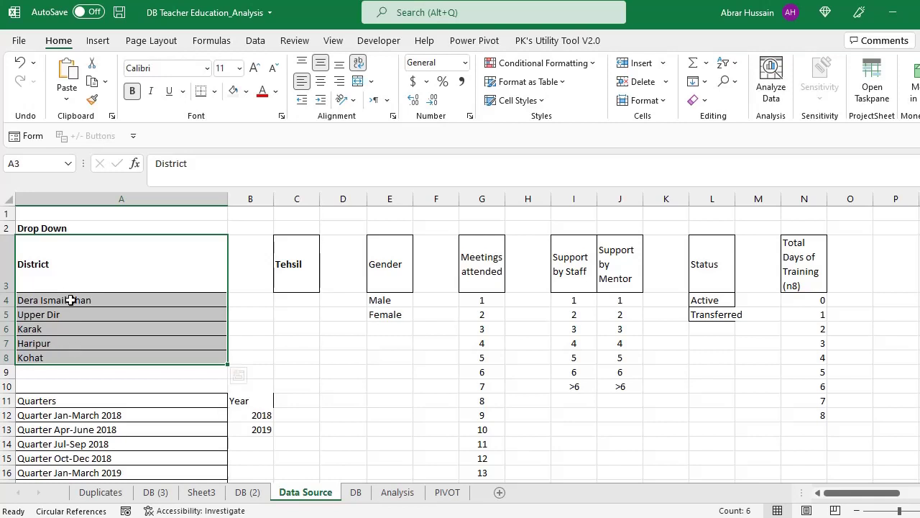
pyautogui.moveTo(62, 263); pyautogui.dragTo(74, 278)
pyautogui.click(67, 258)
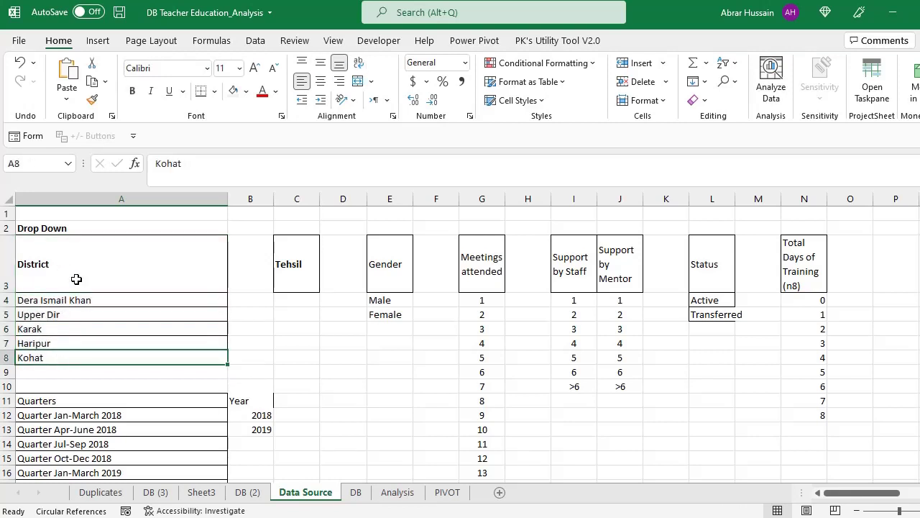
pyautogui.click(180, 281)
pyautogui.click(251, 267)
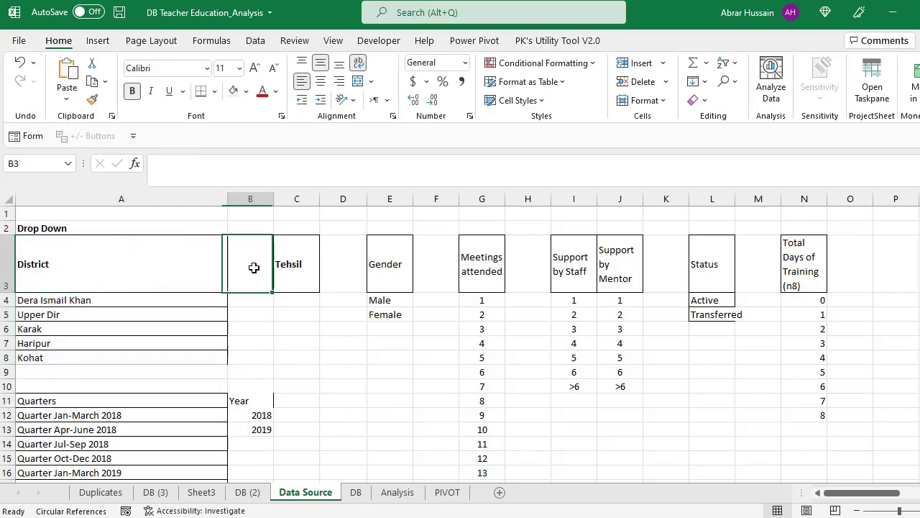
pyautogui.click(48, 261)
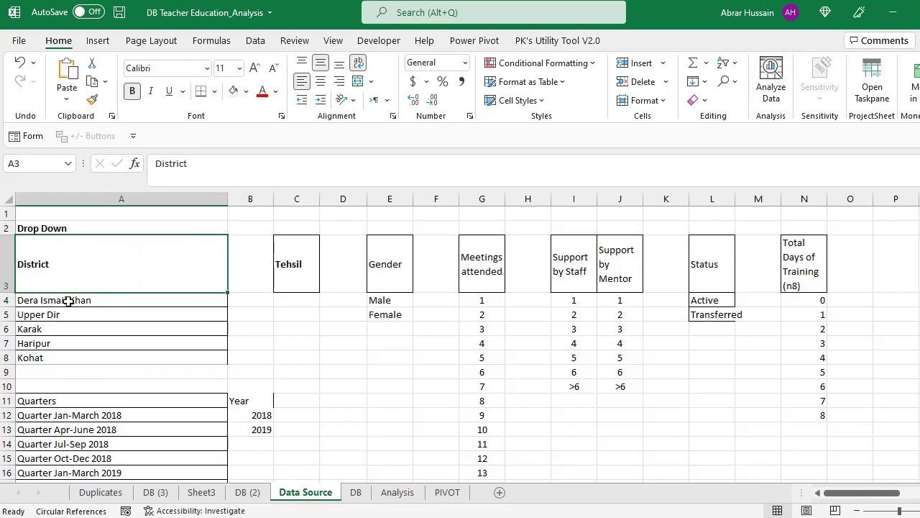
pyautogui.moveTo(72, 286); pyautogui.dragTo(68, 356)
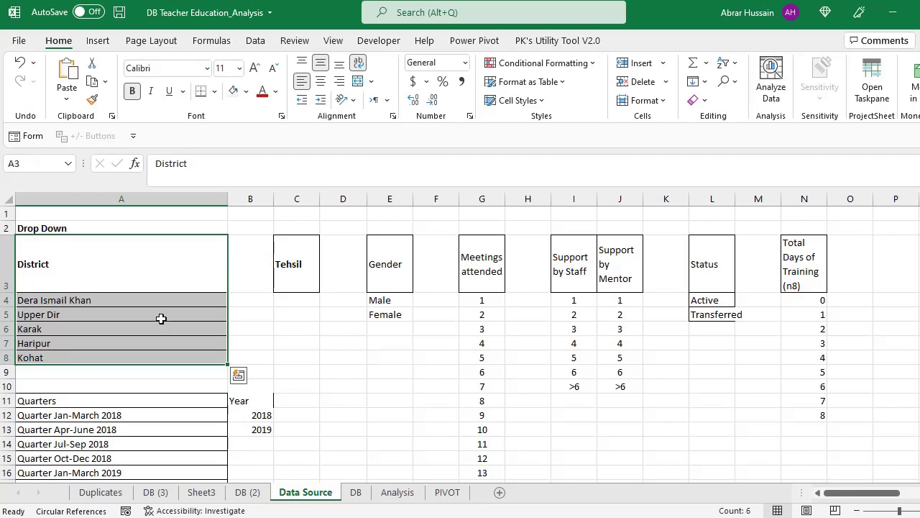
pyautogui.click(251, 259)
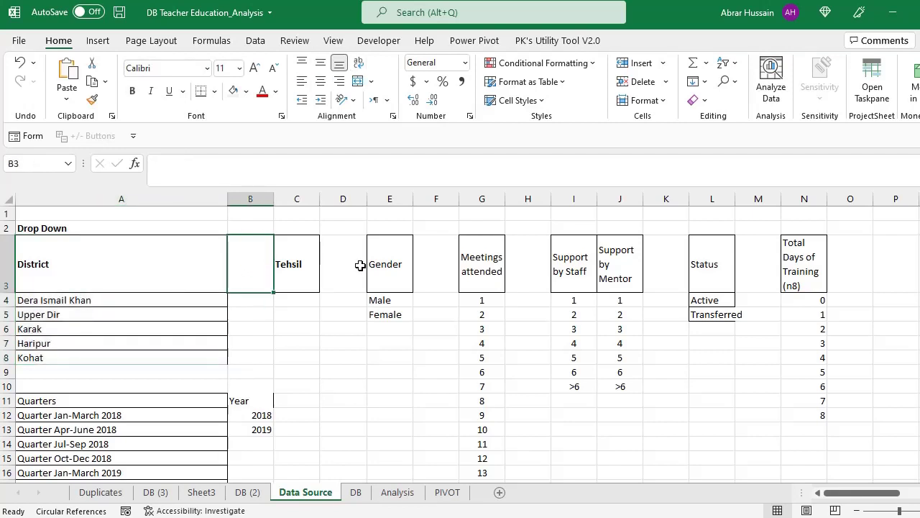
pyautogui.click(149, 260)
pyautogui.moveTo(146, 271); pyautogui.dragTo(96, 357)
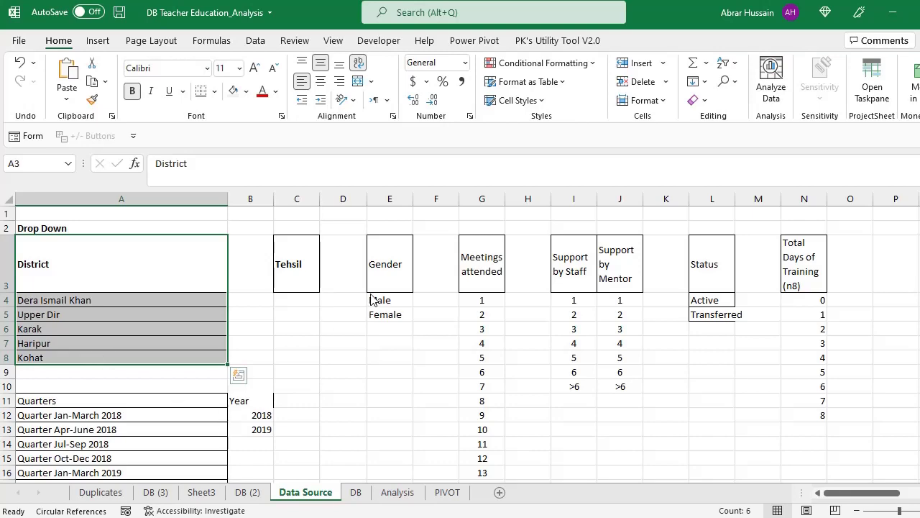
pyautogui.hotkey('alt', 'Tab')
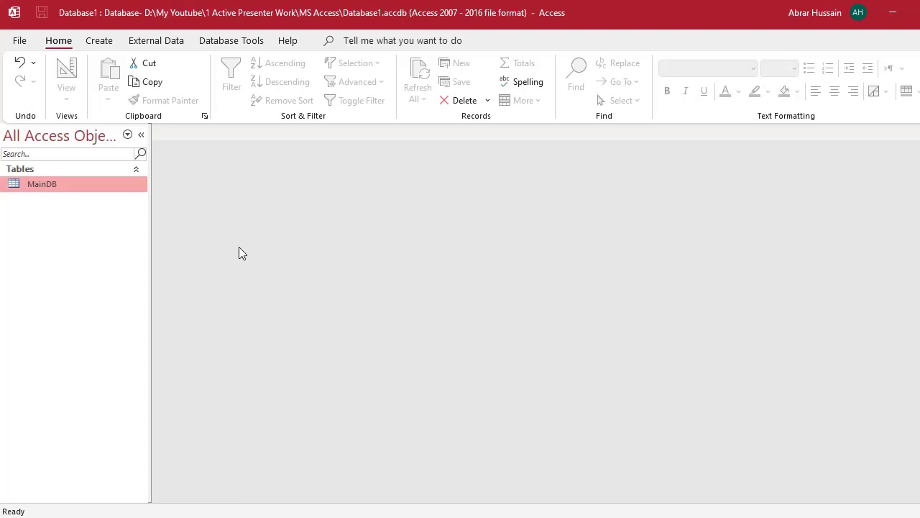
# - Open MainDB as a datasheet and check the TeacherName cells of records 1 and 2
pyautogui.doubleClick(52, 186)
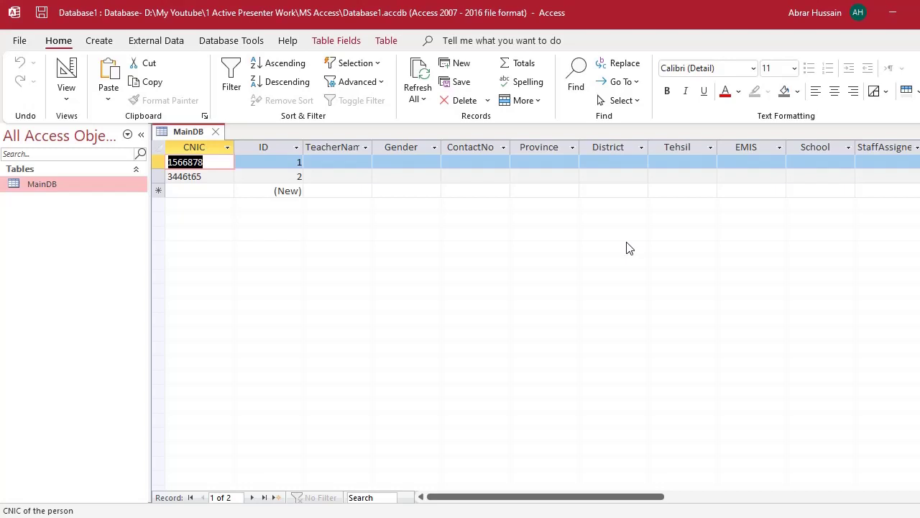
pyautogui.click(344, 165)
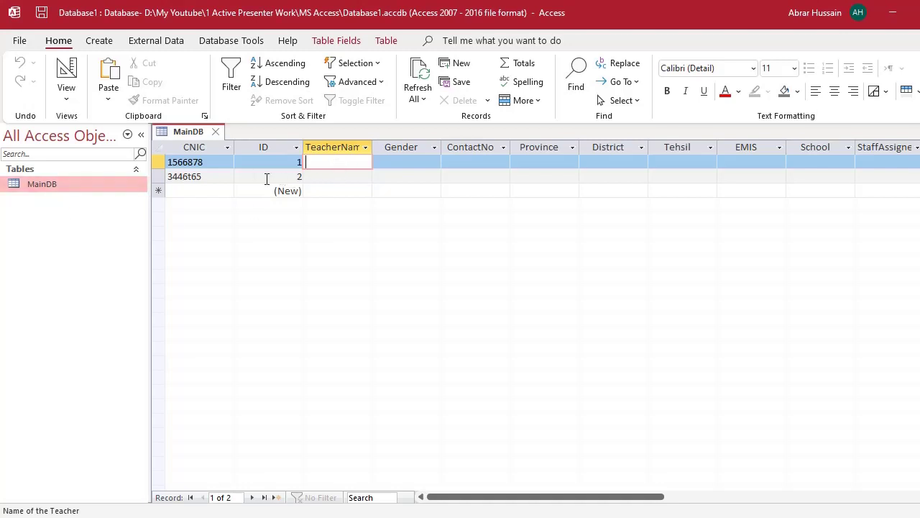
pyautogui.click(158, 149)
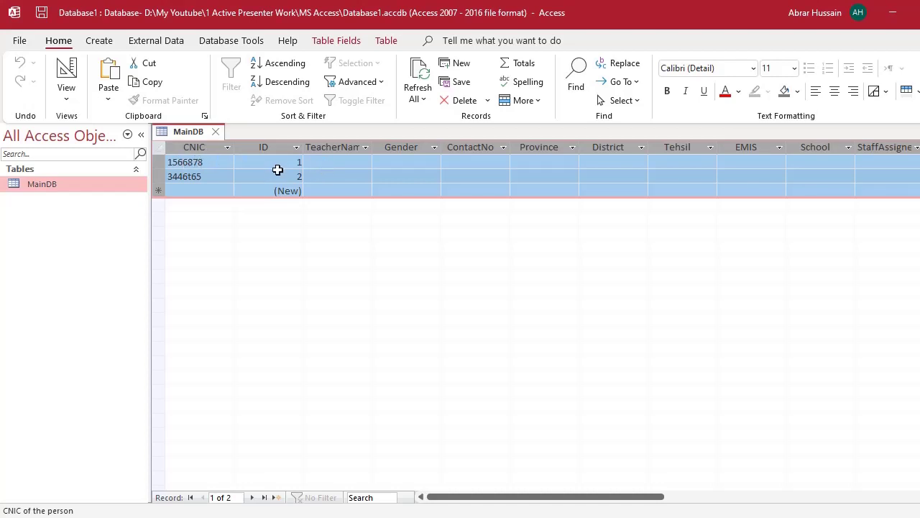
pyautogui.click(343, 165)
pyautogui.click(352, 188)
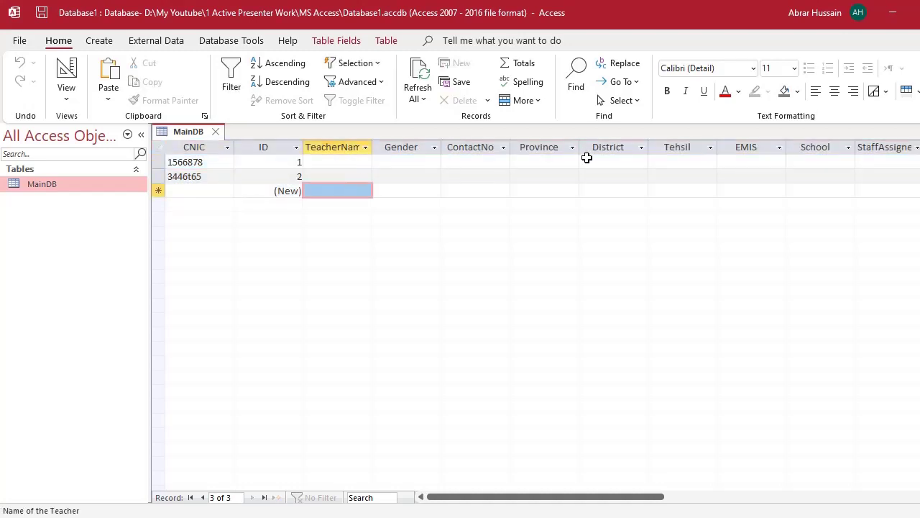
pyautogui.click(328, 164)
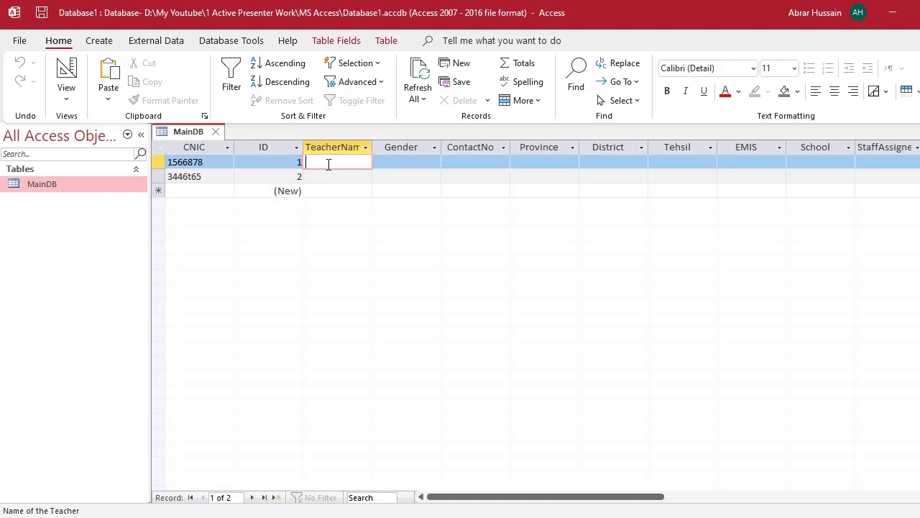
# - Move through record 1's Gender, Province, District, Tehsil, EMIS and School fields
pyautogui.click(403, 162)
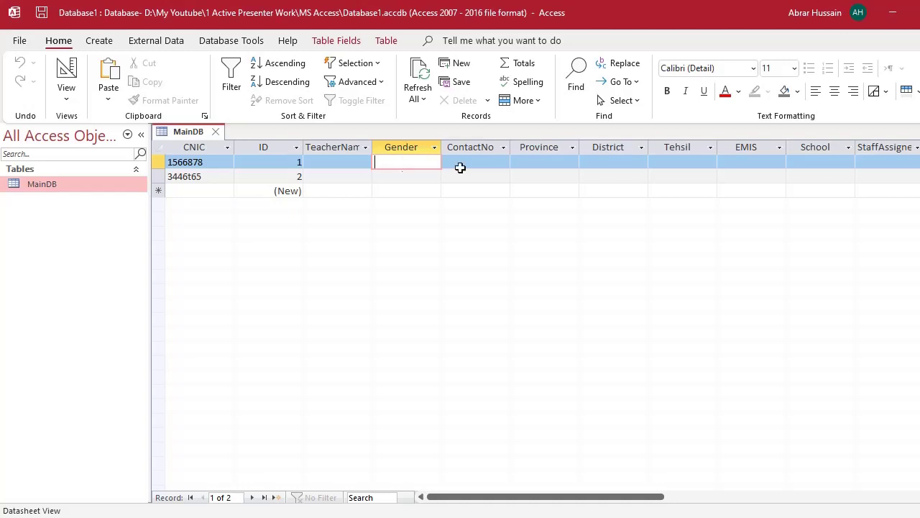
pyautogui.click(540, 161)
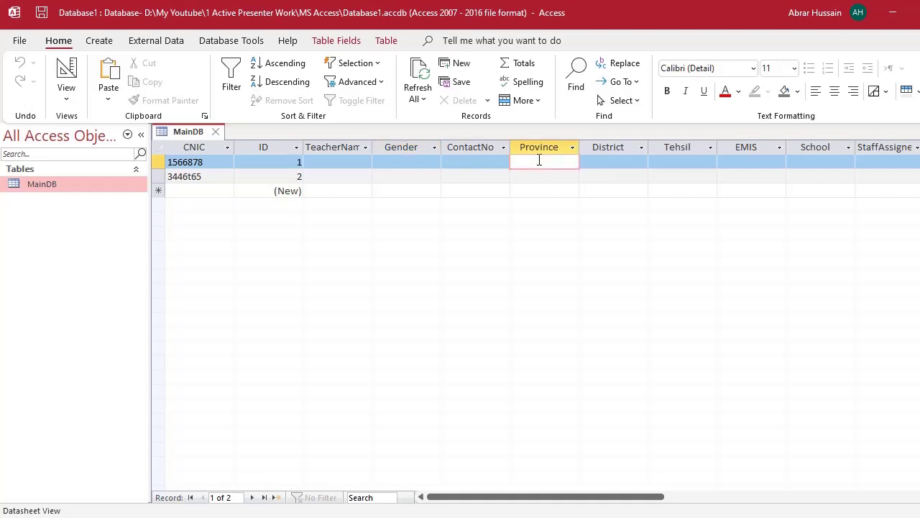
pyautogui.click(592, 161)
pyautogui.click(676, 164)
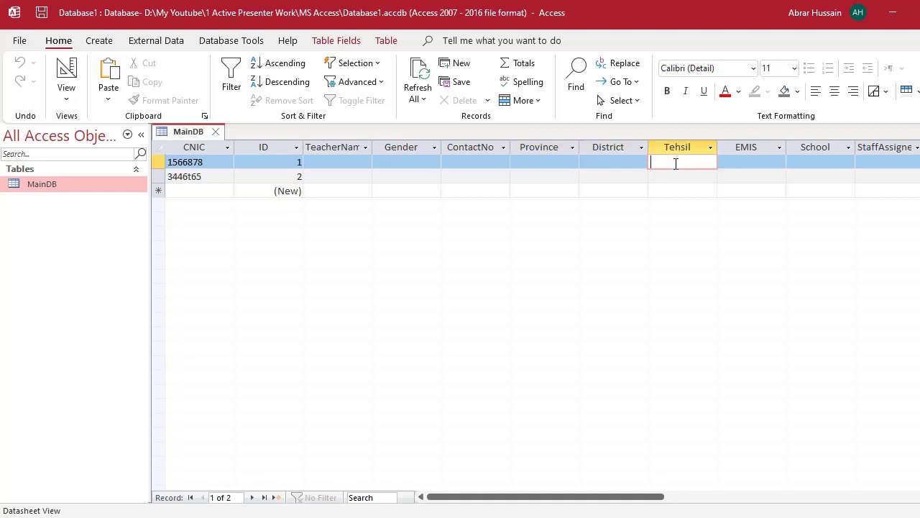
pyautogui.click(745, 163)
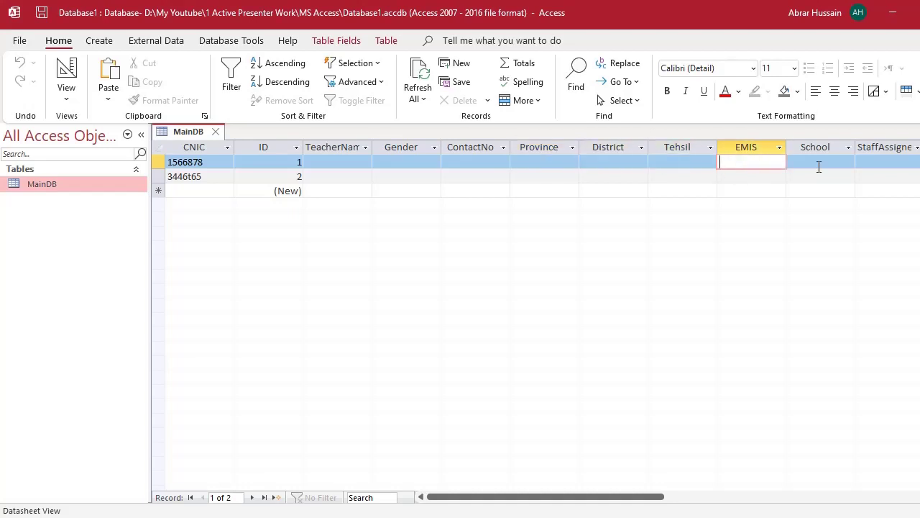
pyautogui.click(821, 162)
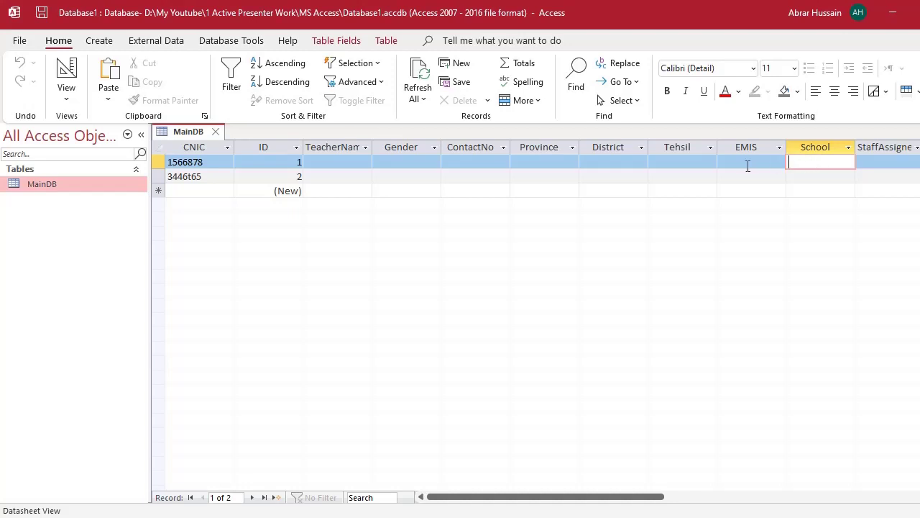
# - Revisit record 1's EMIS and School cells, then show the Create ribbon commands
pyautogui.click(743, 165)
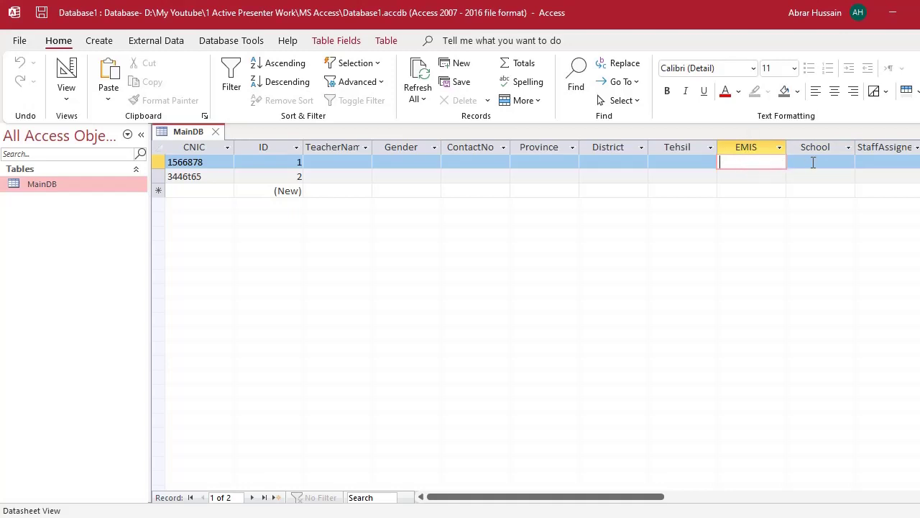
pyautogui.click(814, 163)
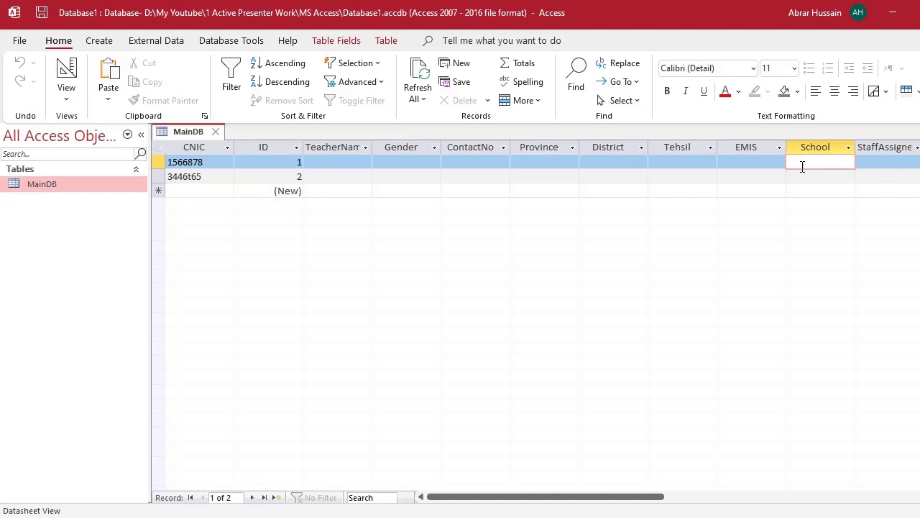
pyautogui.click(753, 161)
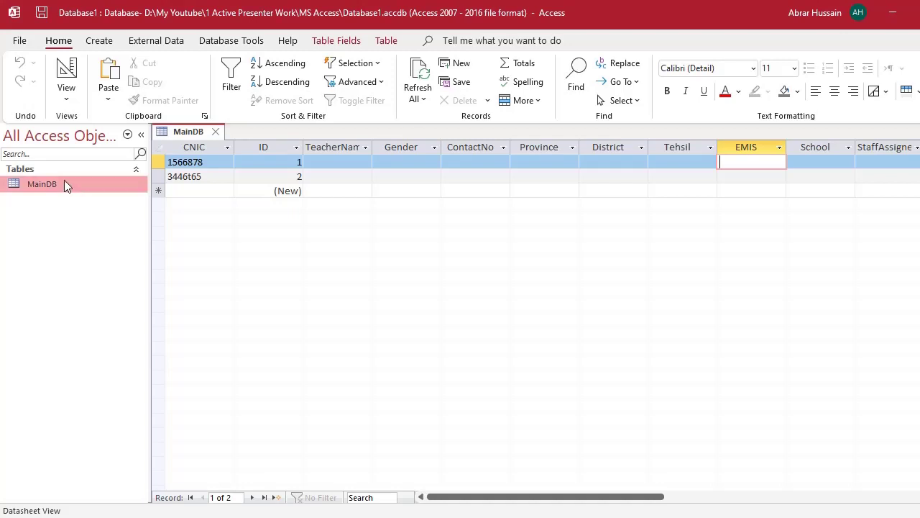
pyautogui.click(98, 42)
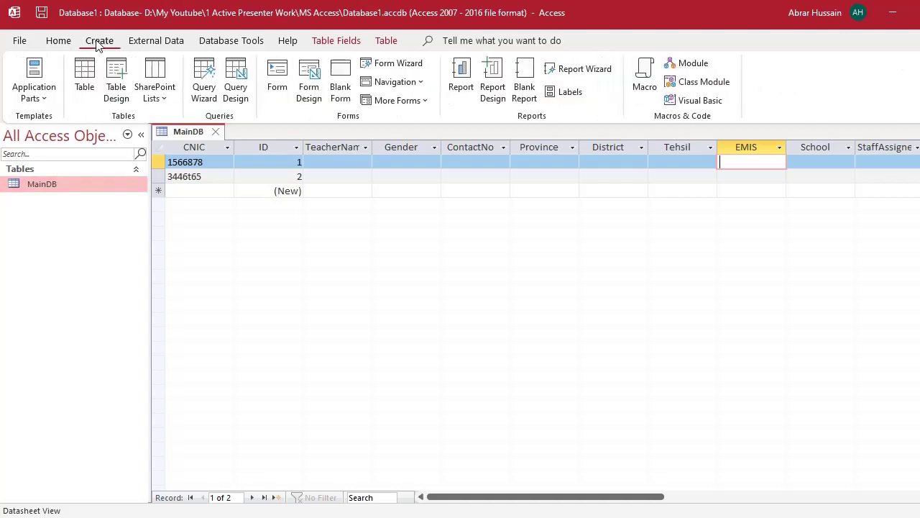
# - Create a new table and save it in Design View as Locations
pyautogui.click(85, 79)
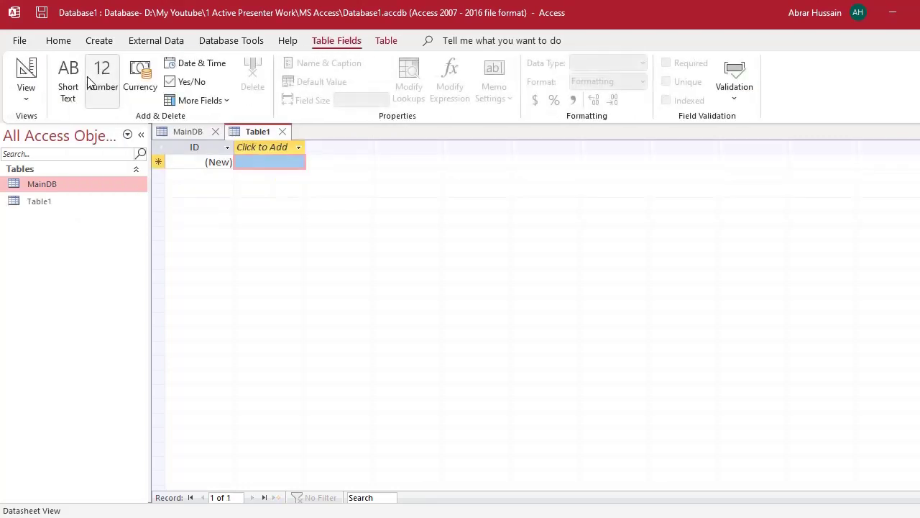
pyautogui.click(42, 203)
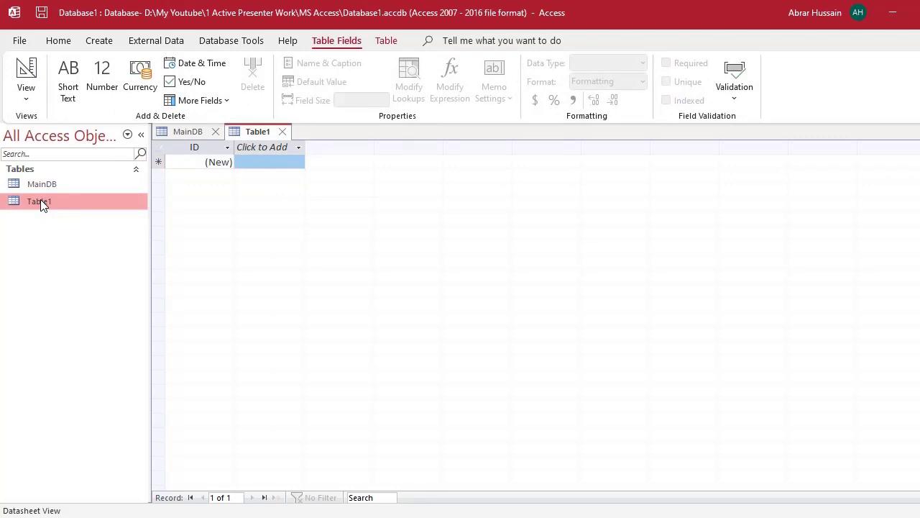
pyautogui.rightClick(42, 205)
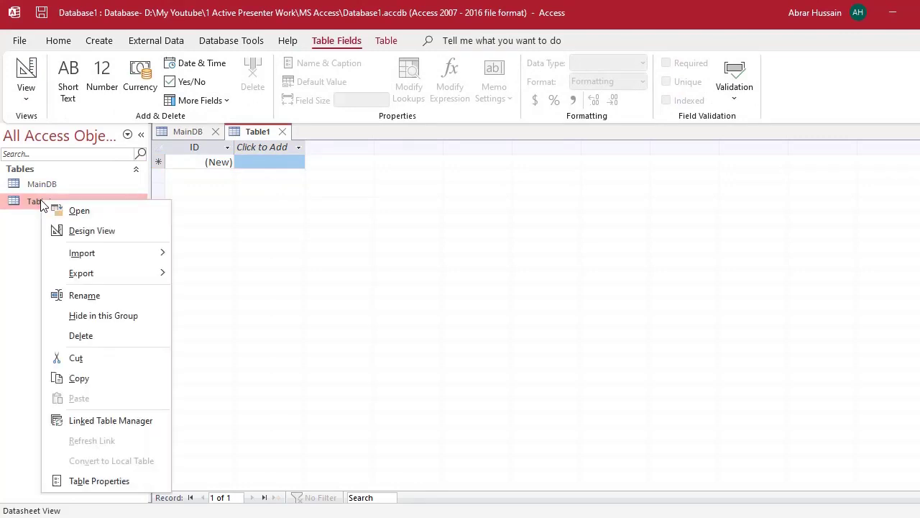
pyautogui.click(107, 234)
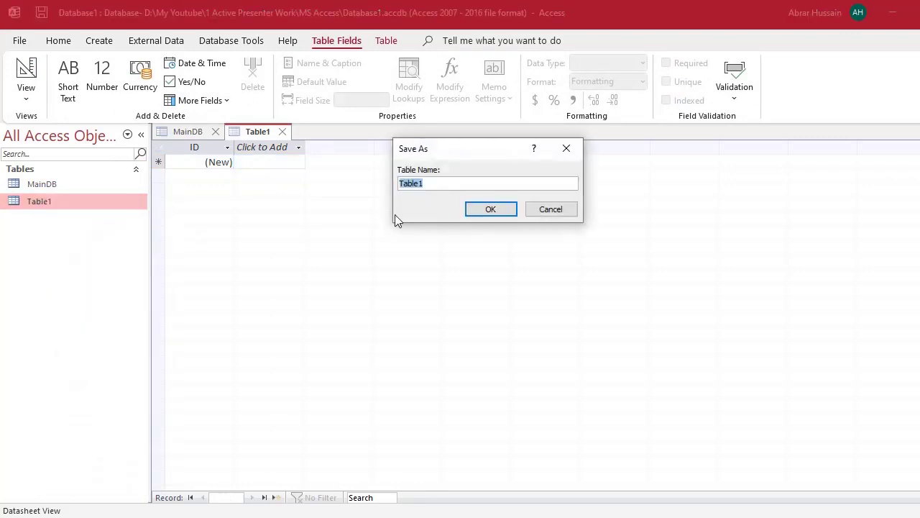
pyautogui.write('Locations')
pyautogui.click(492, 210)
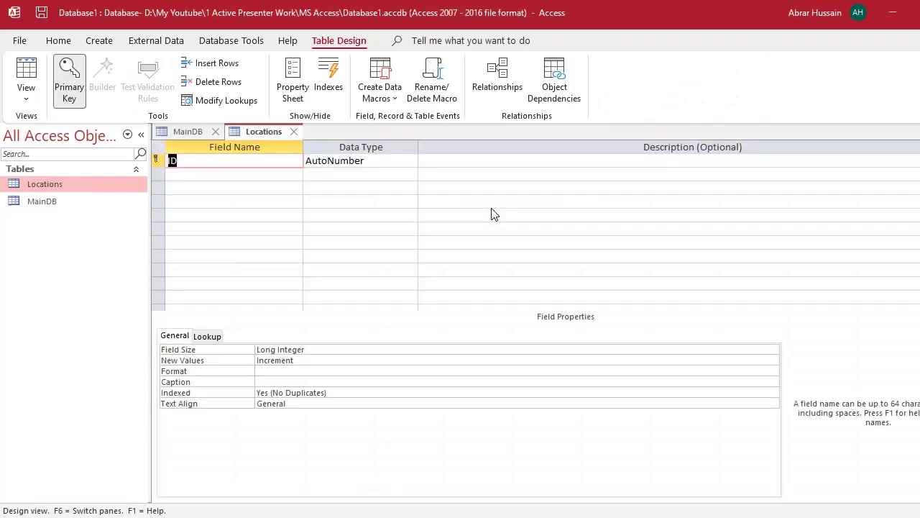
# - Delete the default ID primary-key field and confirm the deletion
pyautogui.click(161, 161)
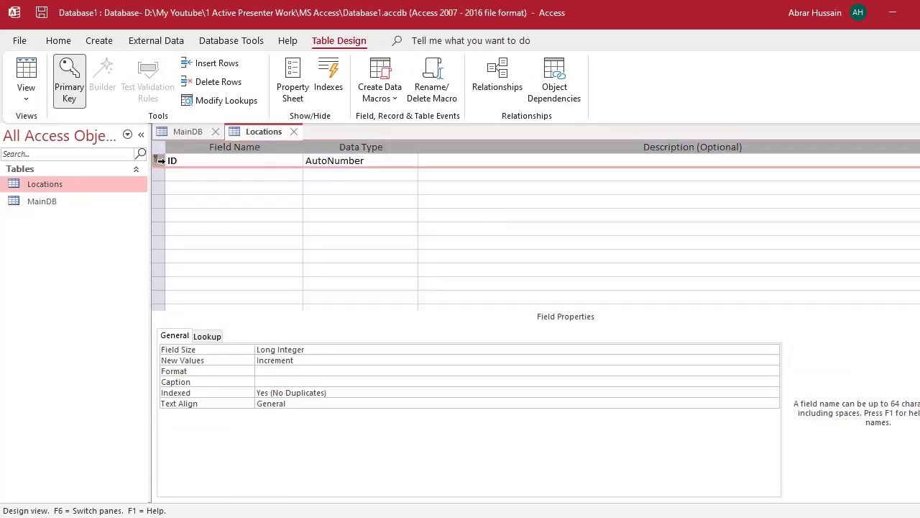
pyautogui.press('Delete')
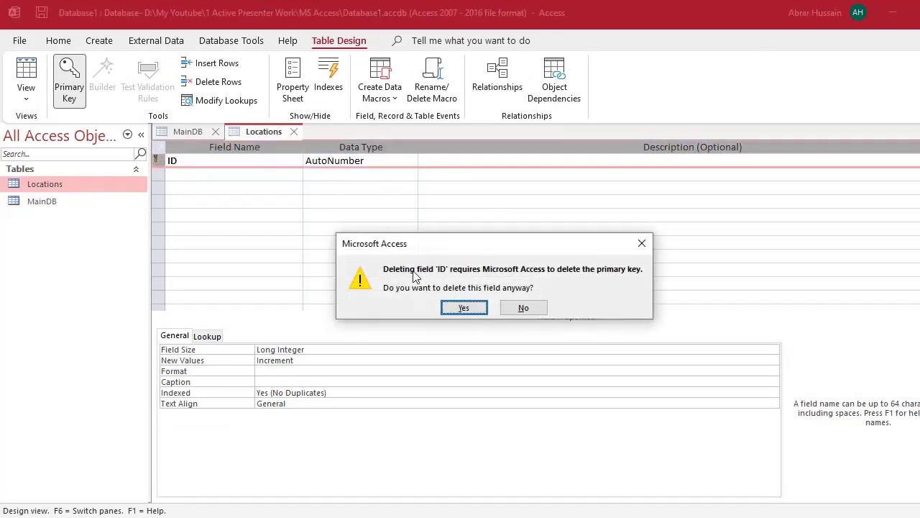
pyautogui.click(462, 308)
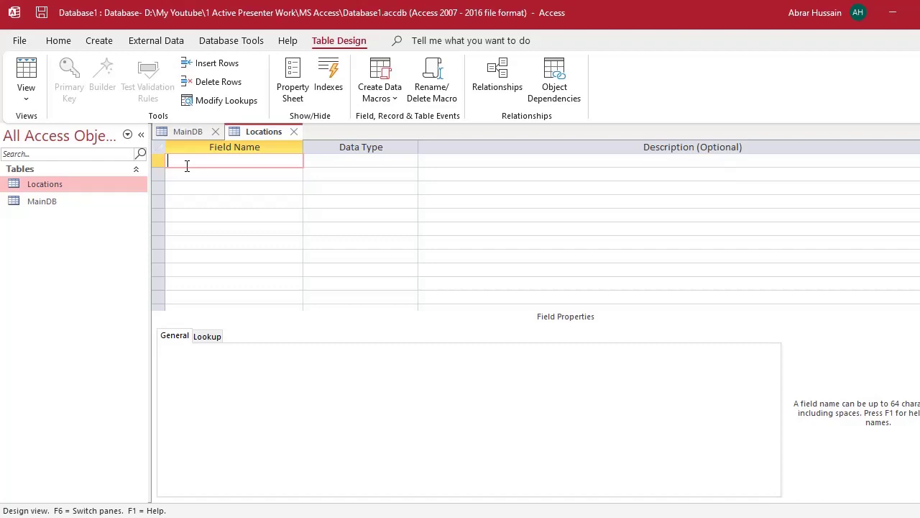
# - Add fields Village, UC, Tehsil, District, Province and Country as Short Text
pyautogui.write('Village')
pyautogui.press('Down')
pyautogui.write('UC')
pyautogui.press('Down')
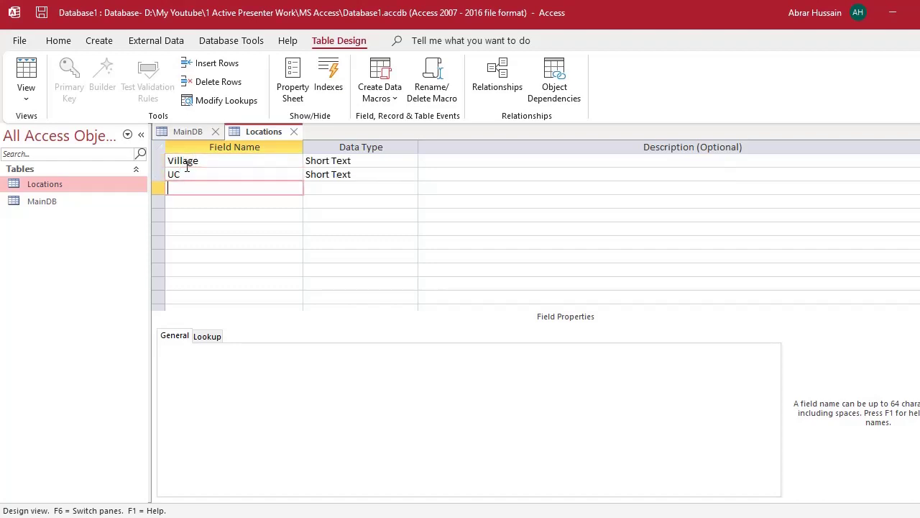
pyautogui.write('Tehsil')
pyautogui.press('Down')
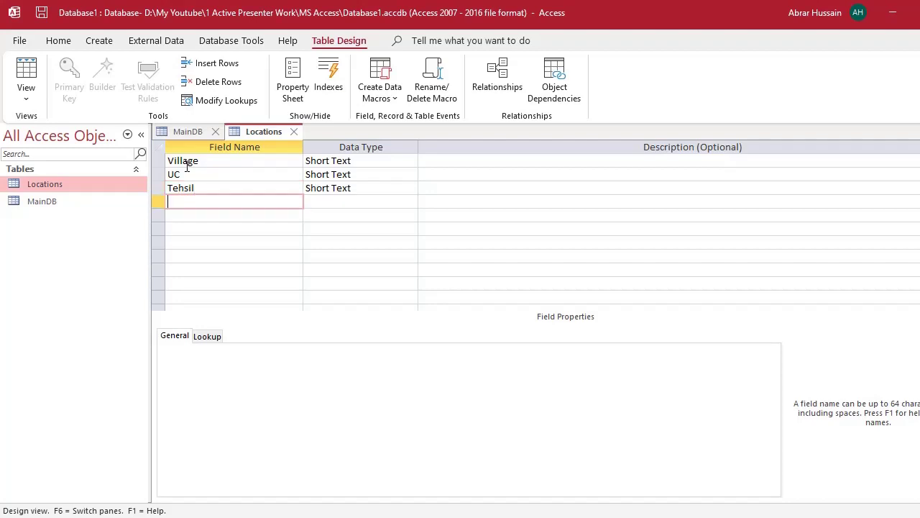
pyautogui.write('District')
pyautogui.press('Down')
pyautogui.write('Province')
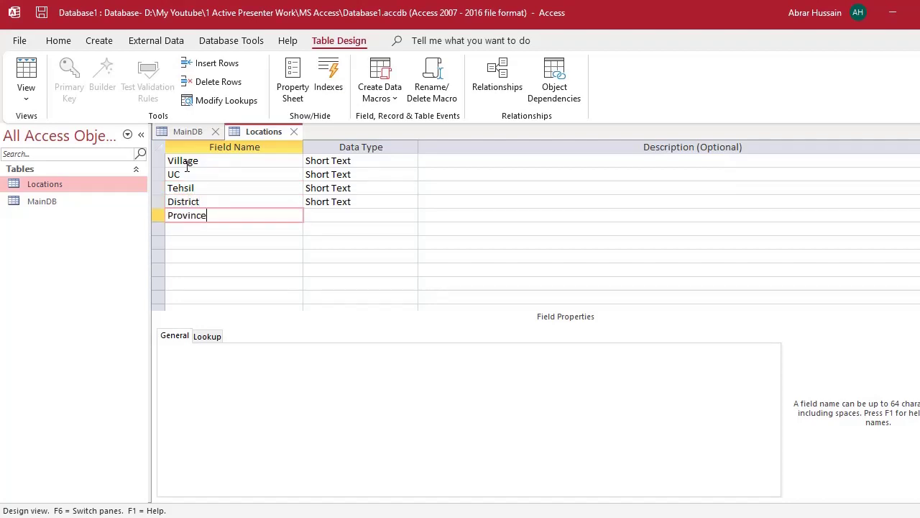
pyautogui.press('Down')
pyautogui.write('Country')
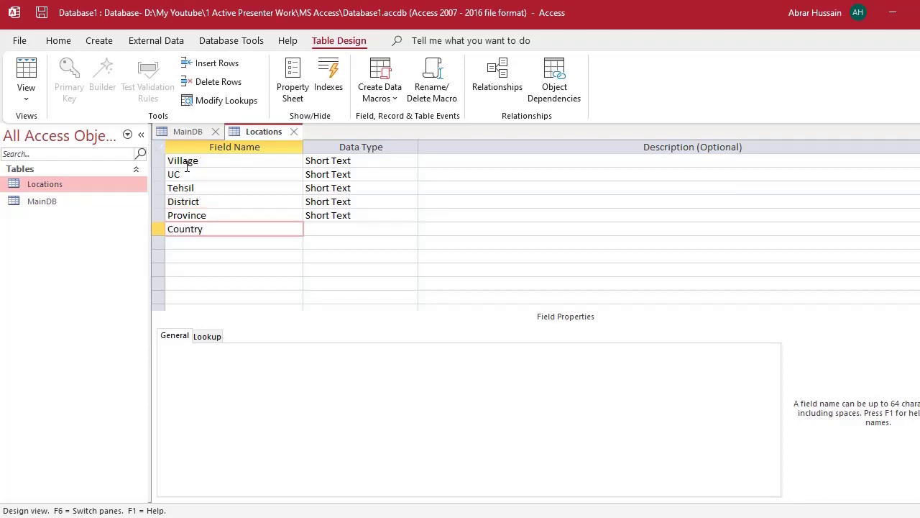
pyautogui.press('Down')
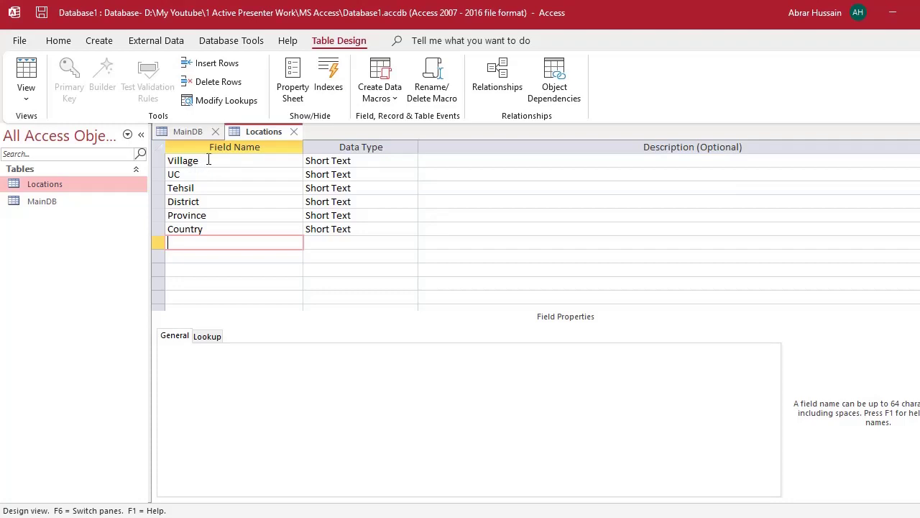
# - Inspect the properties of the Village and Country fields
pyautogui.click(209, 161)
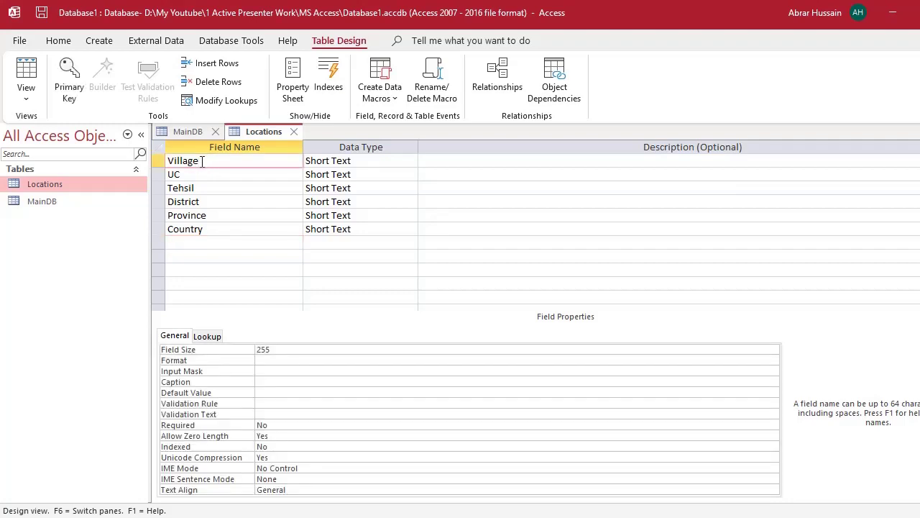
pyautogui.click(216, 230)
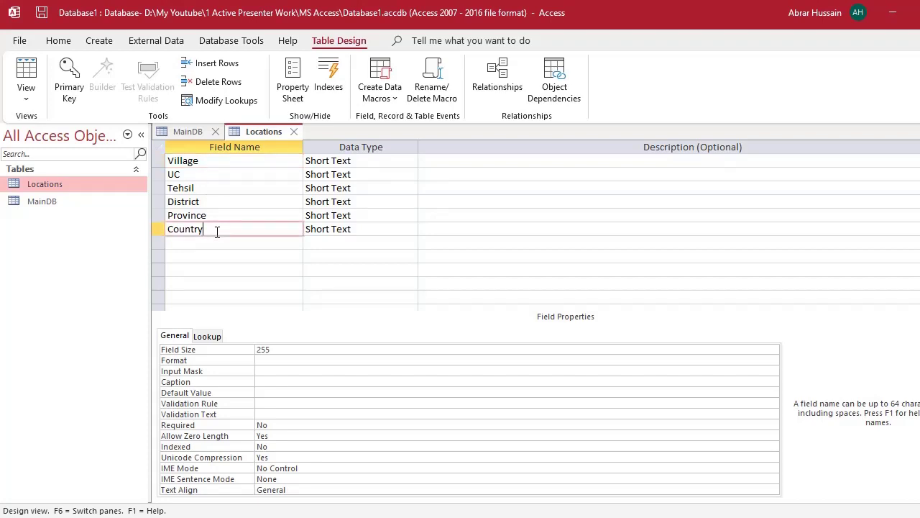
pyautogui.click(224, 165)
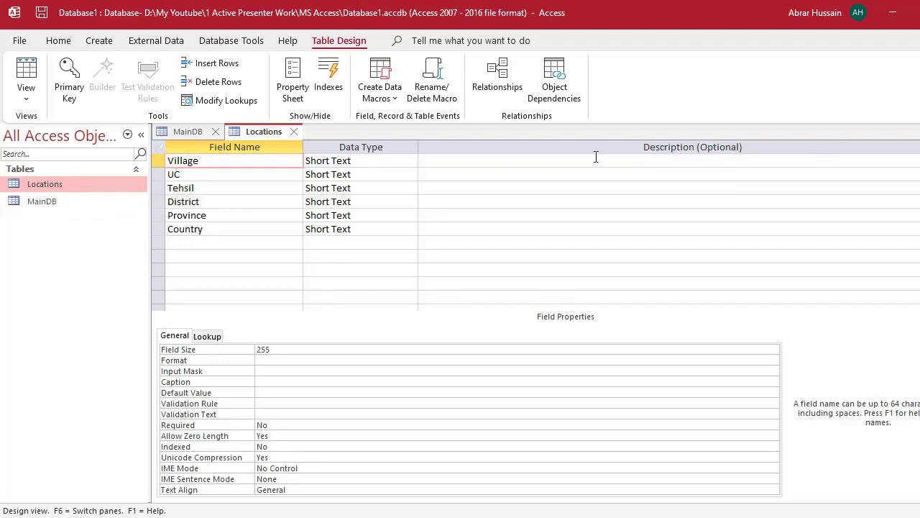
# - Rename the Locations table to LocationsVill and create a new blank Table1
pyautogui.click(294, 132)
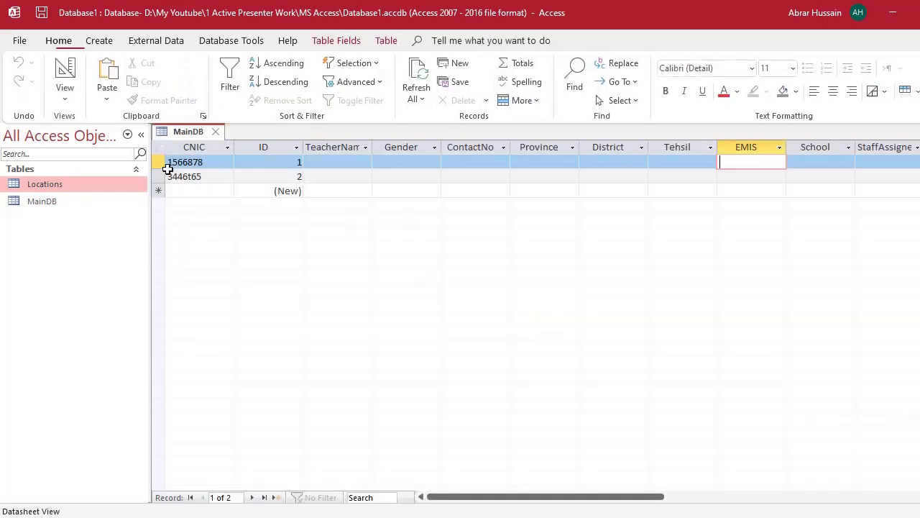
pyautogui.rightClick(70, 191)
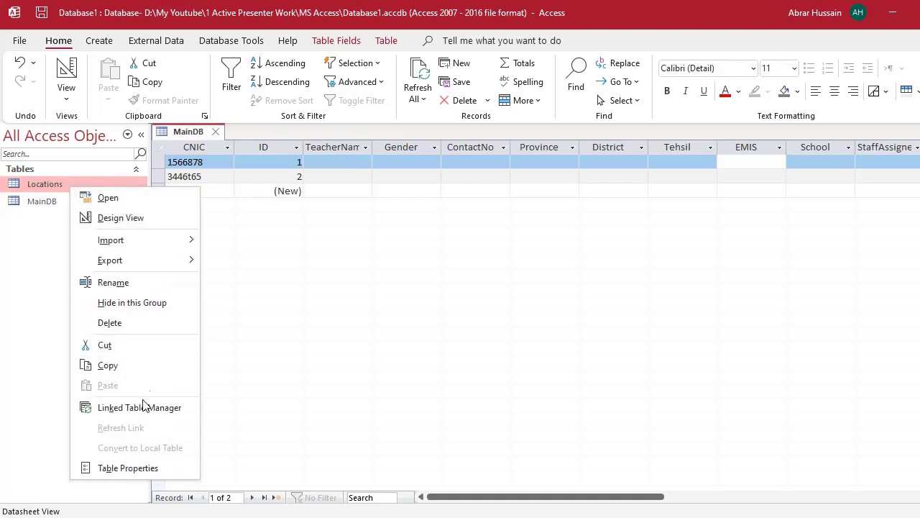
pyautogui.click(141, 283)
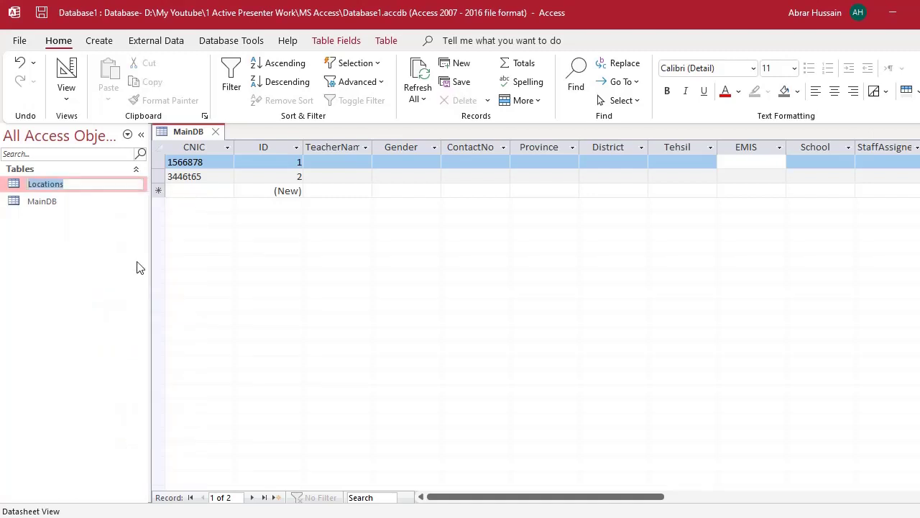
pyautogui.click(78, 184)
pyautogui.write('Vill')
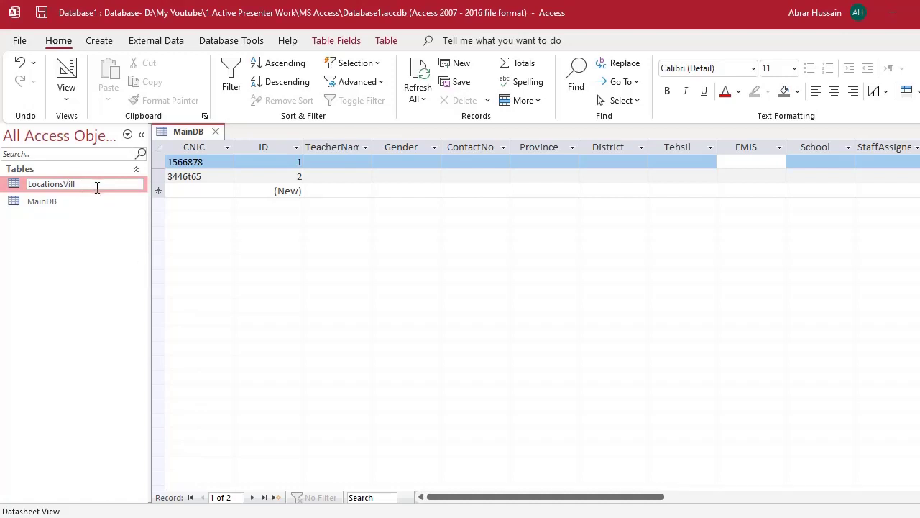
pyautogui.press('Return')
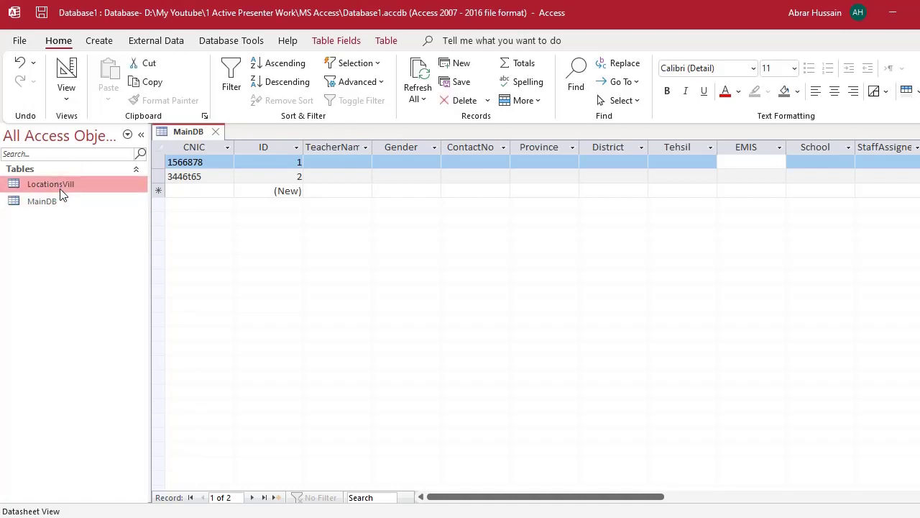
pyautogui.click(100, 41)
pyautogui.click(88, 76)
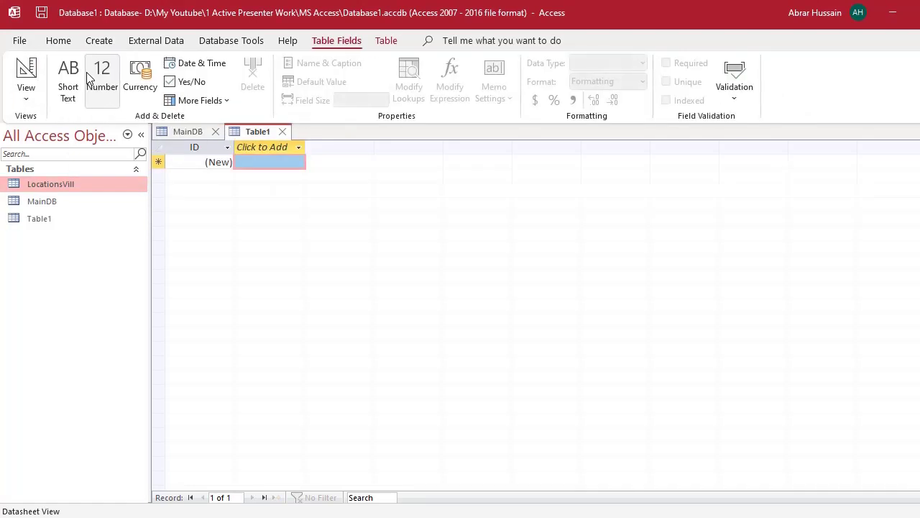
# - Open Table1 in Design View and save it as the table UCs
pyautogui.click(50, 226)
pyautogui.rightClick(51, 226)
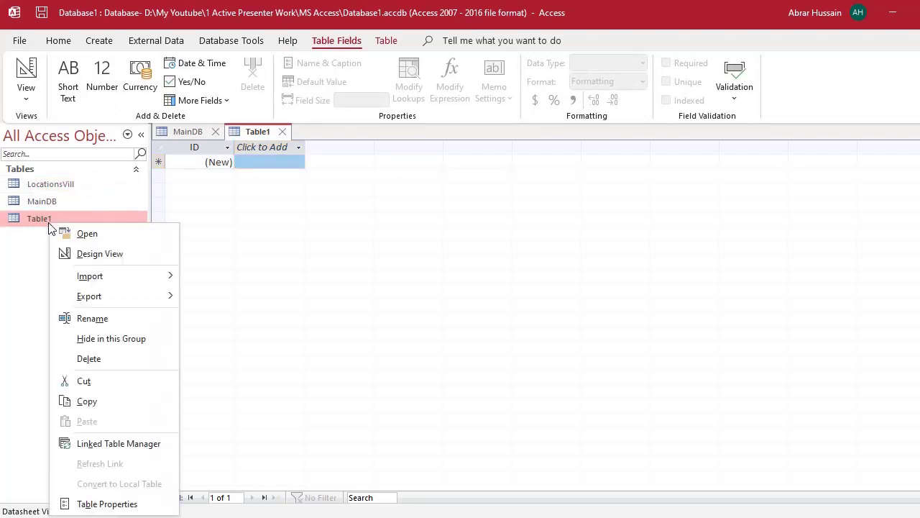
pyautogui.click(89, 257)
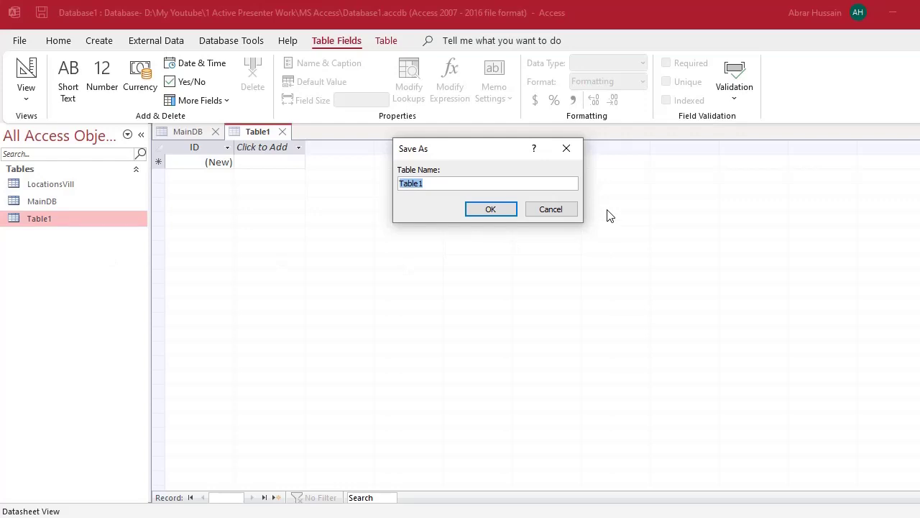
pyautogui.write('UCs')
pyautogui.click(484, 215)
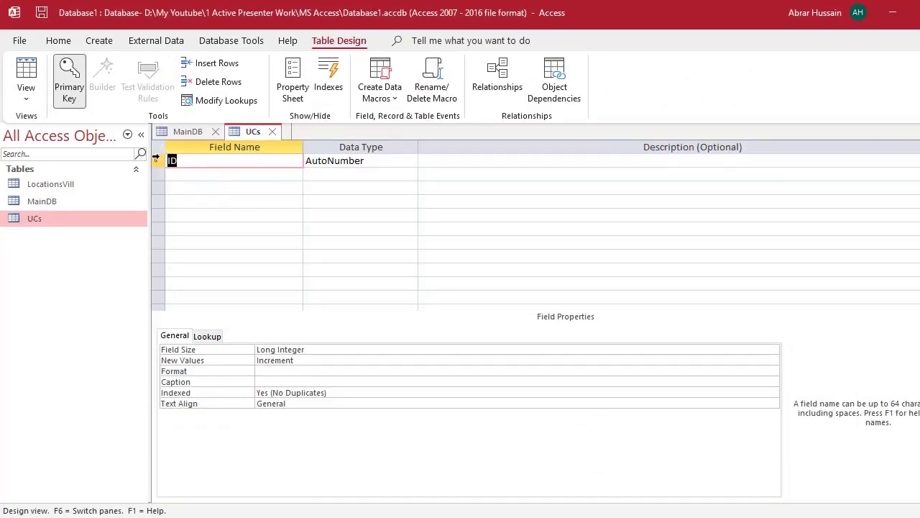
# - Delete the ID primary key field and add a UC field as the first row
pyautogui.click(155, 160)
pyautogui.press('Delete')
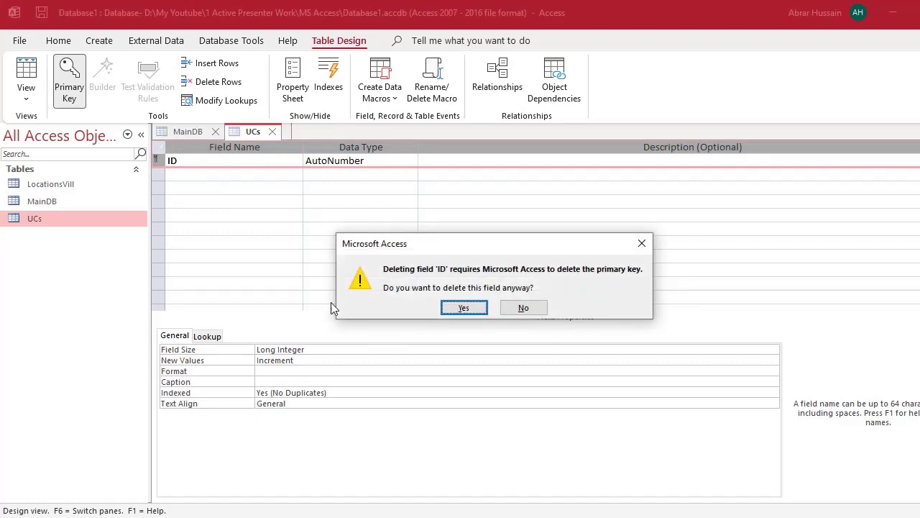
pyautogui.click(464, 307)
pyautogui.write('UC')
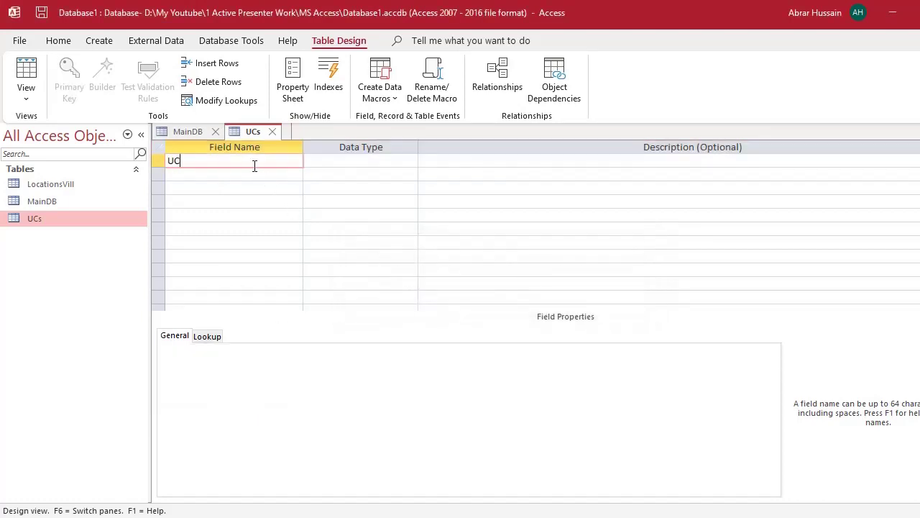
pyautogui.press('Down')
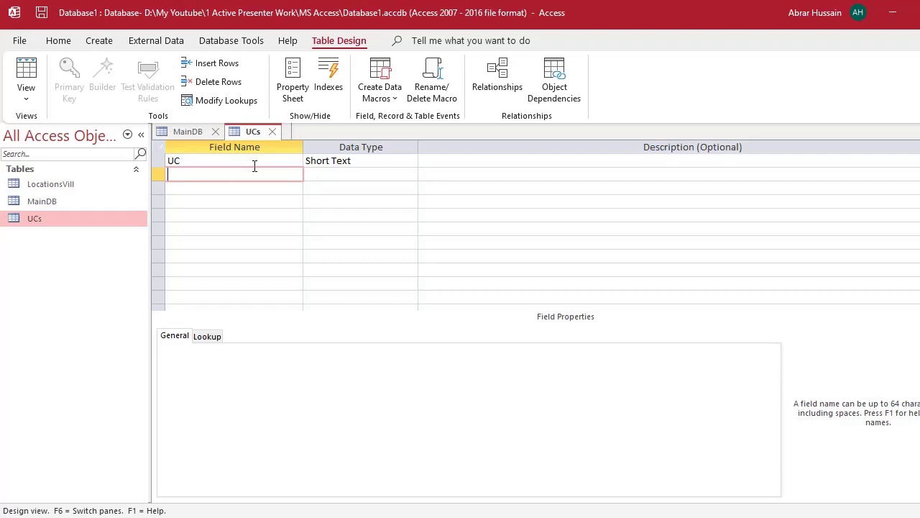
# - Add Short Text fields Tehsil, District, Province and Country below UC
pyautogui.write('Tehcil')
pyautogui.press('BackSpace')
pyautogui.press('BackSpace')
pyautogui.press('BackSpace')
pyautogui.write('sil')
pyautogui.press('Down')
pyautogui.write('District')
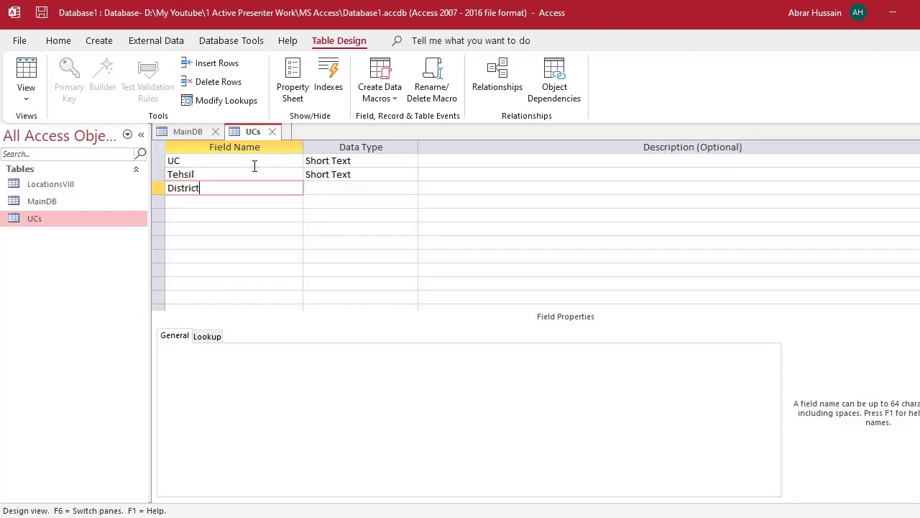
pyautogui.press('Down')
pyautogui.write('Province')
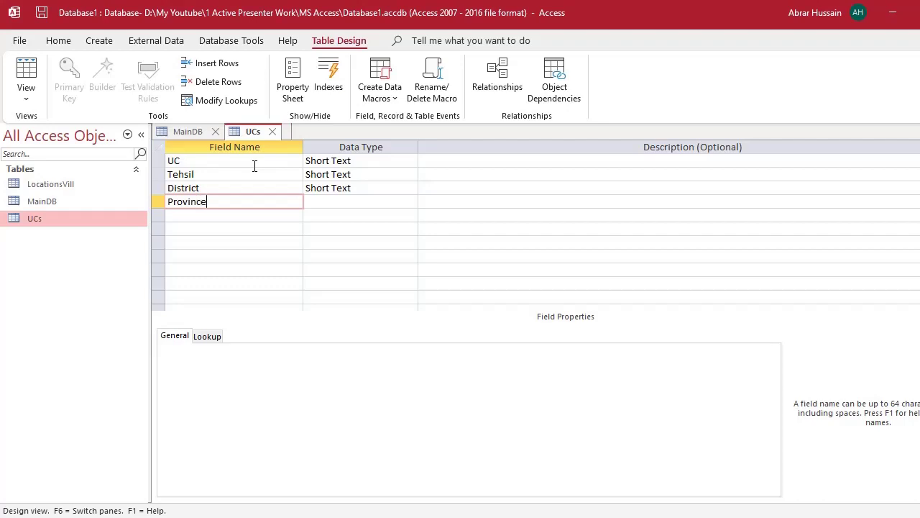
pyautogui.press('Down')
pyautogui.write('Country')
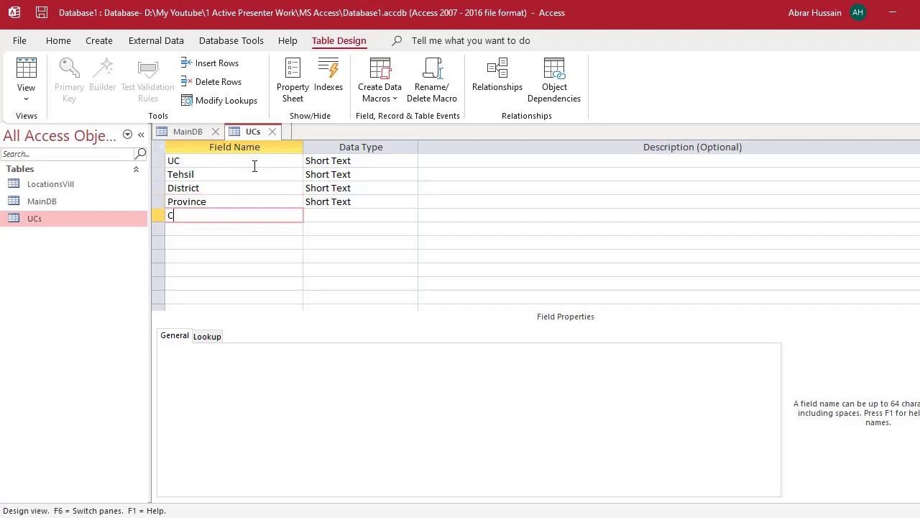
pyautogui.press('Down')
# - Review the Tehsil, District, Province and Country field names in the design grid
pyautogui.press('Up')
pyautogui.press('Up')
pyautogui.press('Up')
pyautogui.press('Up')
pyautogui.press('Up')
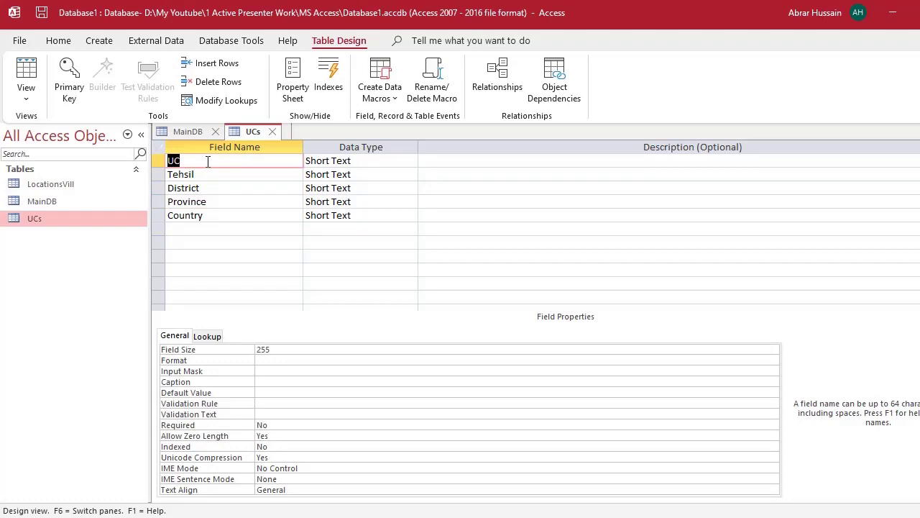
pyautogui.press('Down')
pyautogui.press('Down')
pyautogui.press('Down')
pyautogui.click(218, 219)
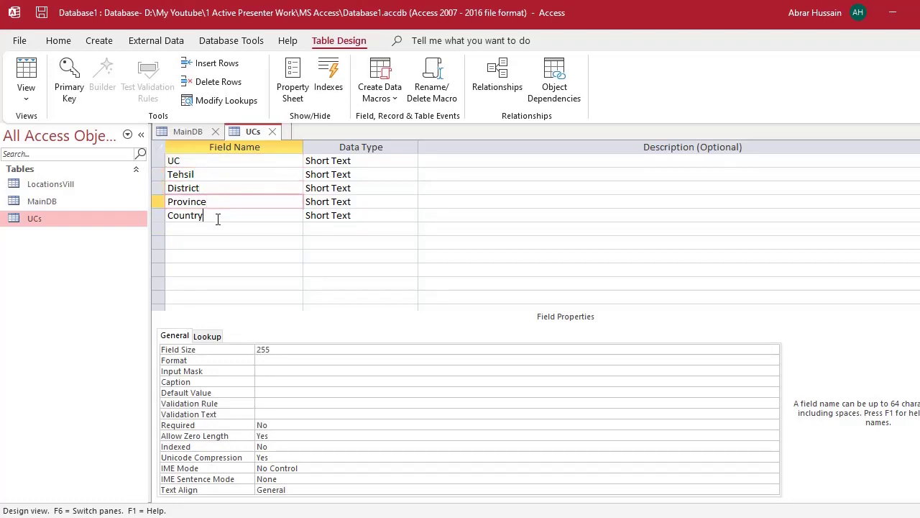
pyautogui.doubleClick(196, 175)
pyautogui.doubleClick(203, 185)
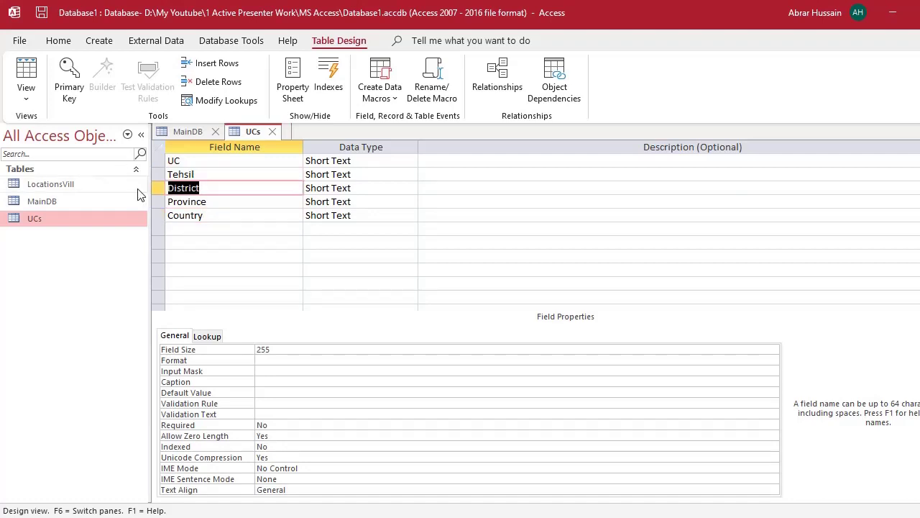
pyautogui.keyDown('shift'); pyautogui.click(224, 201); pyautogui.keyUp('shift')
pyautogui.moveTo(210, 216); pyautogui.dragTo(102, 210)
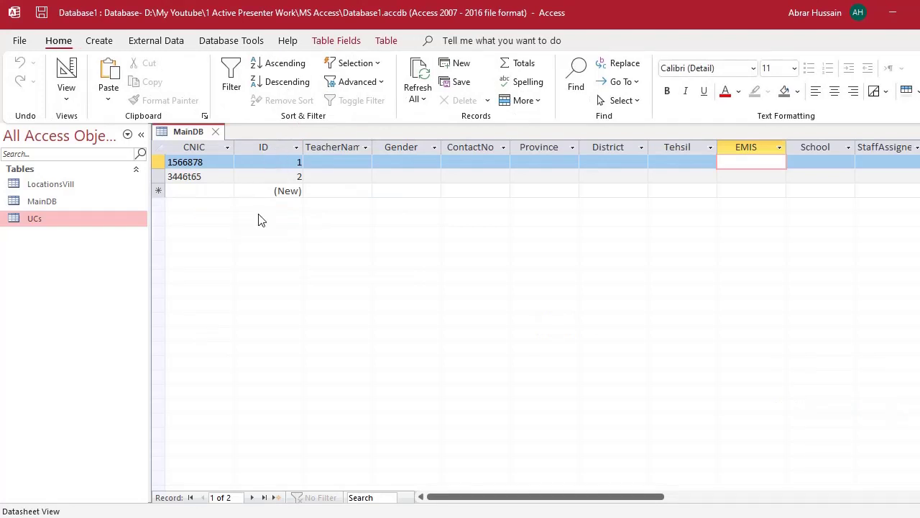
# - Close the MainDB table and rename the UCs table to LocationsUCs
pyautogui.click(215, 132)
pyautogui.click(46, 185)
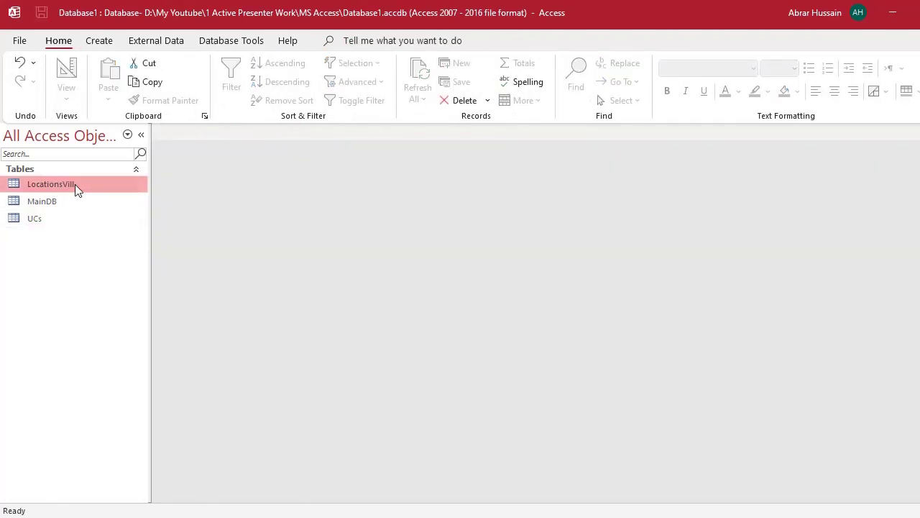
pyautogui.click(73, 184)
pyautogui.hotkey('ctrl', 'c')
pyautogui.click(49, 220)
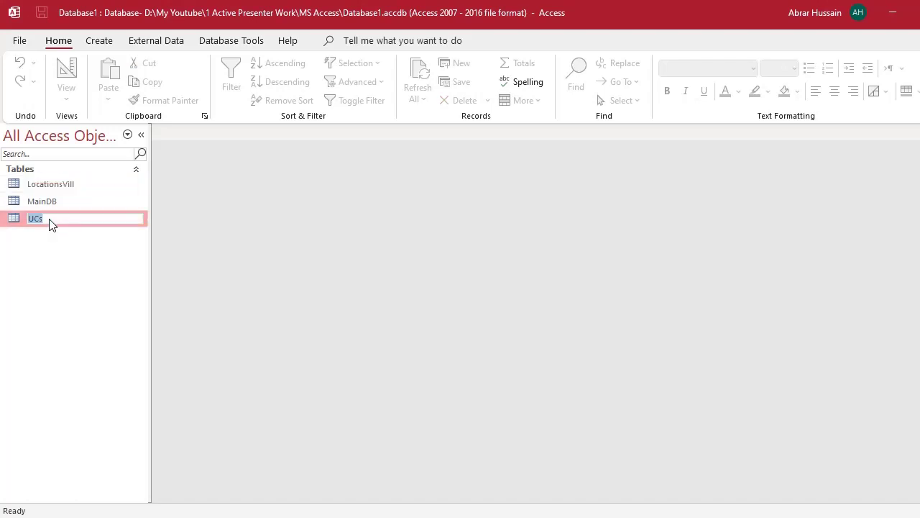
pyautogui.hotkey('ctrl', 'v')
pyautogui.press('BackSpace')
pyautogui.press('BackSpace')
pyautogui.press('BackSpace')
pyautogui.press('BackSpace')
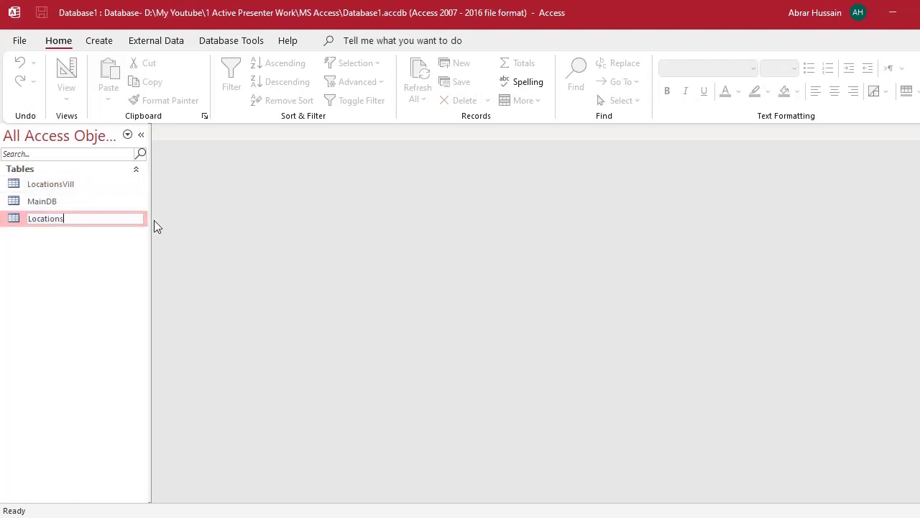
pyautogui.write('UCs')
pyautogui.click(99, 267)
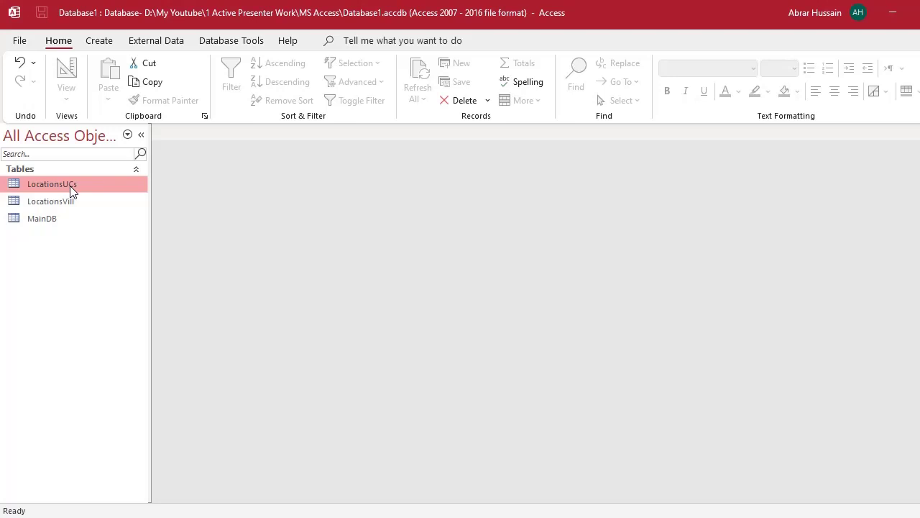
# - Copy the LocationsUCs table and paste it as LocationsTehsils
pyautogui.rightClick(71, 189)
pyautogui.click(117, 363)
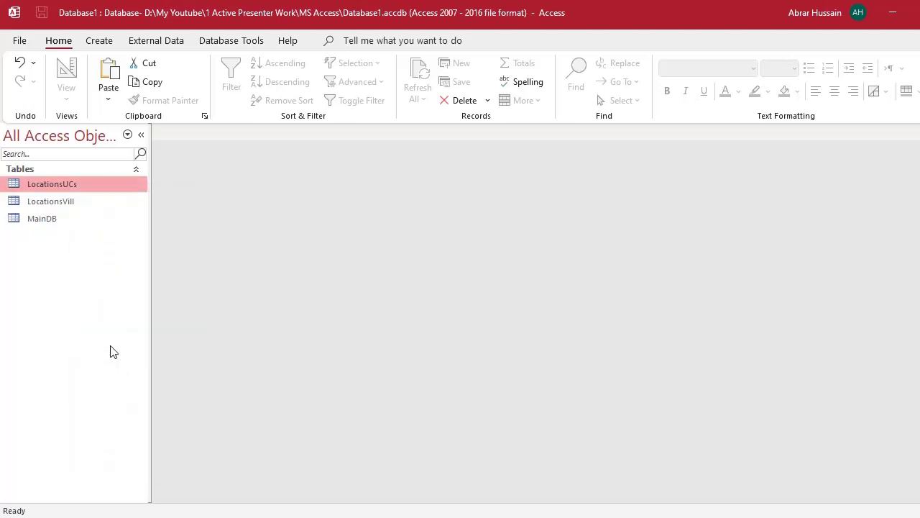
pyautogui.hotkey('ctrl', 'v')
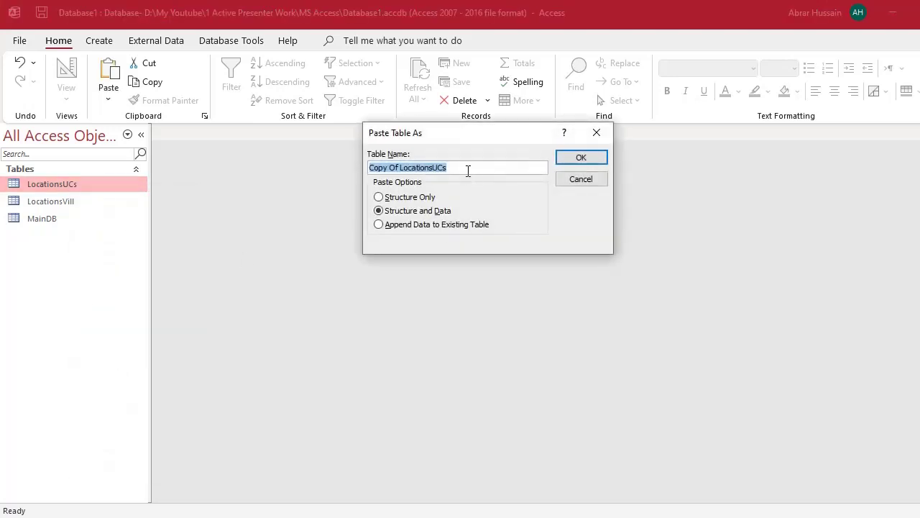
pyautogui.hotkey('ctrl', 'Left')
pyautogui.hotkey('ctrl', 'shift', 'Left')
pyautogui.hotkey('ctrl', 'shift', 'Left')
pyautogui.press('Delete')
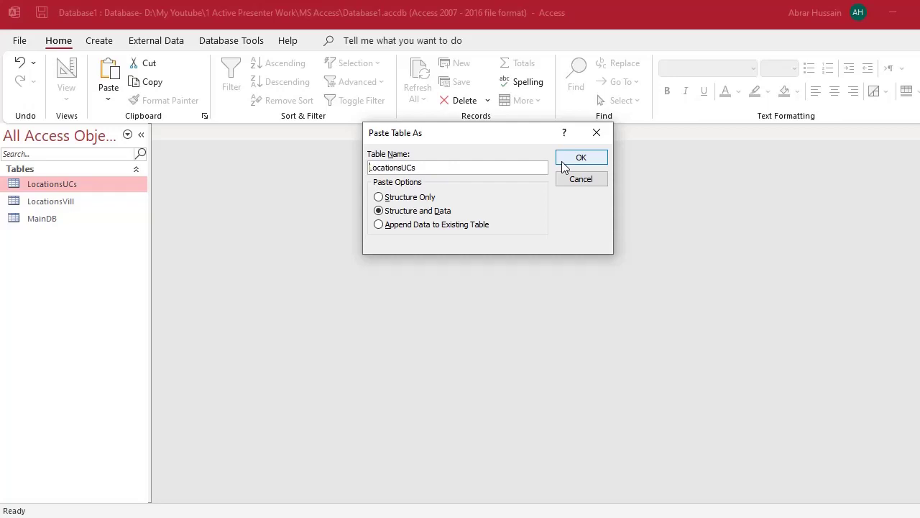
pyautogui.press('BackSpace')
pyautogui.press('BackSpace')
pyautogui.press('BackSpace')
pyautogui.write('Tehsils')
pyautogui.click(588, 158)
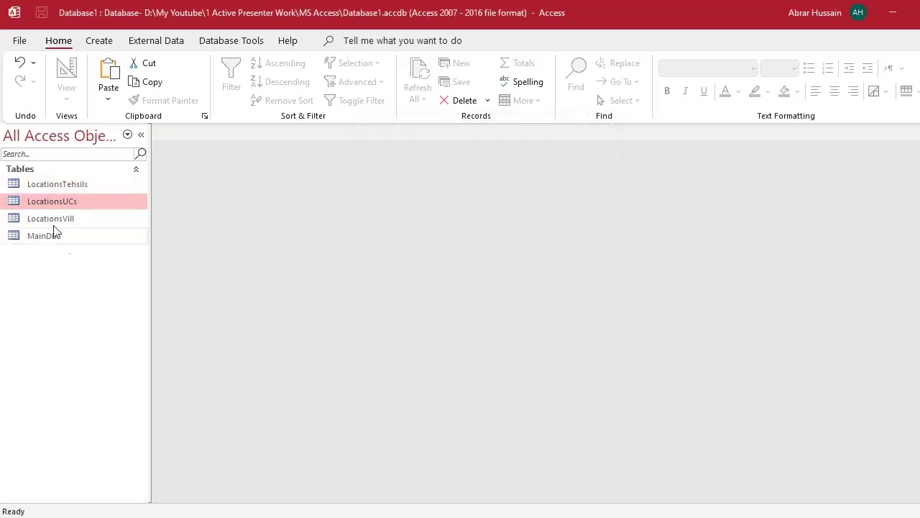
# - Remove the UC field from LocationsTehsils in Design View and close the design
pyautogui.click(72, 191)
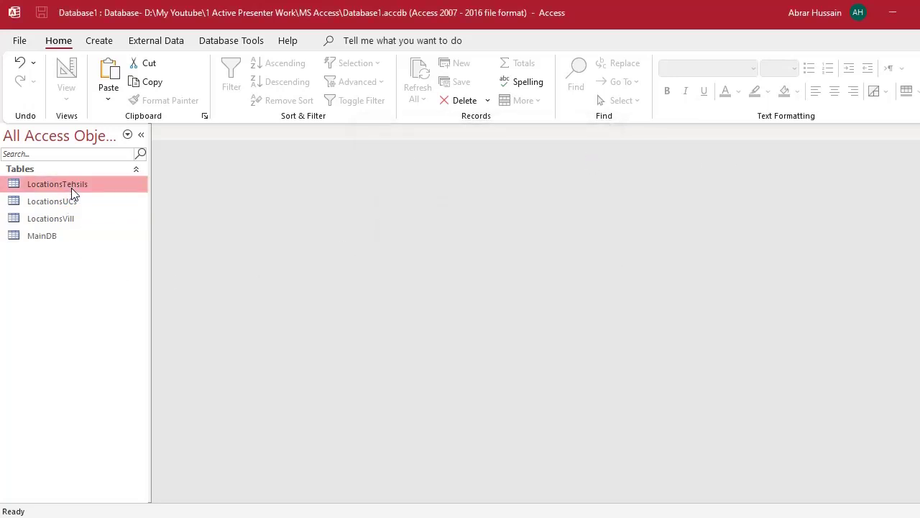
pyautogui.rightClick(72, 191)
pyautogui.click(122, 220)
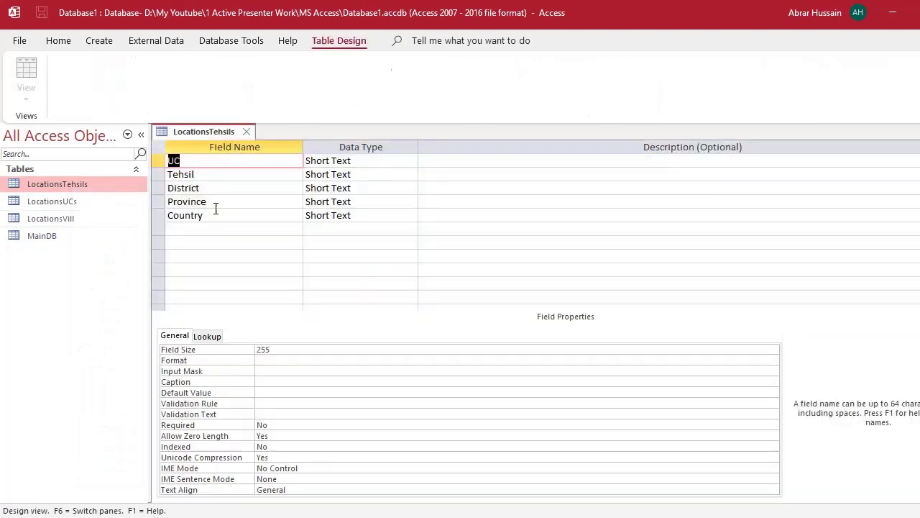
pyautogui.click(159, 161)
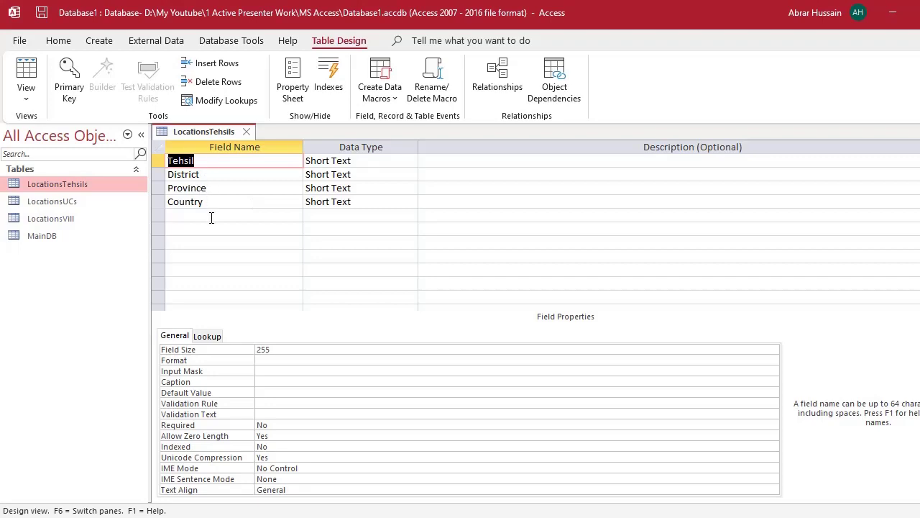
pyautogui.click(247, 131)
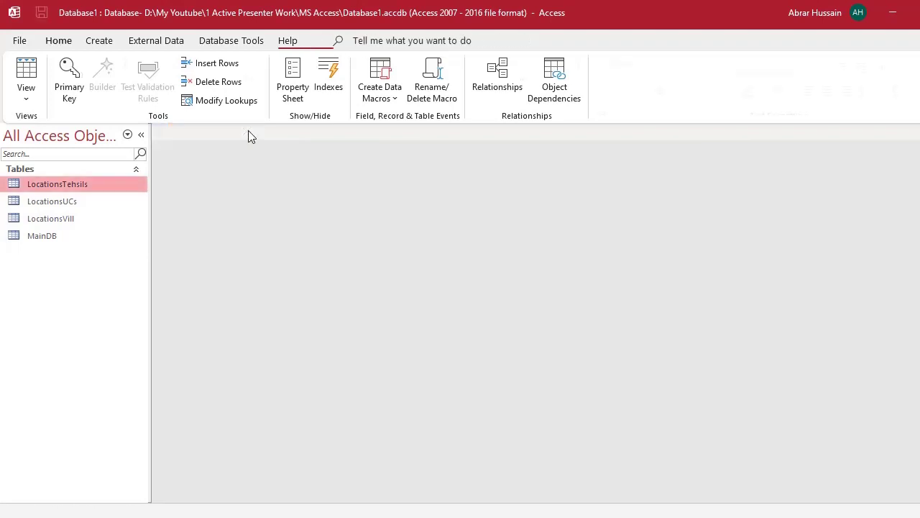
# - Copy LocationsTehsils and paste it as a new table named LocationsDistrict
pyautogui.rightClick(60, 186)
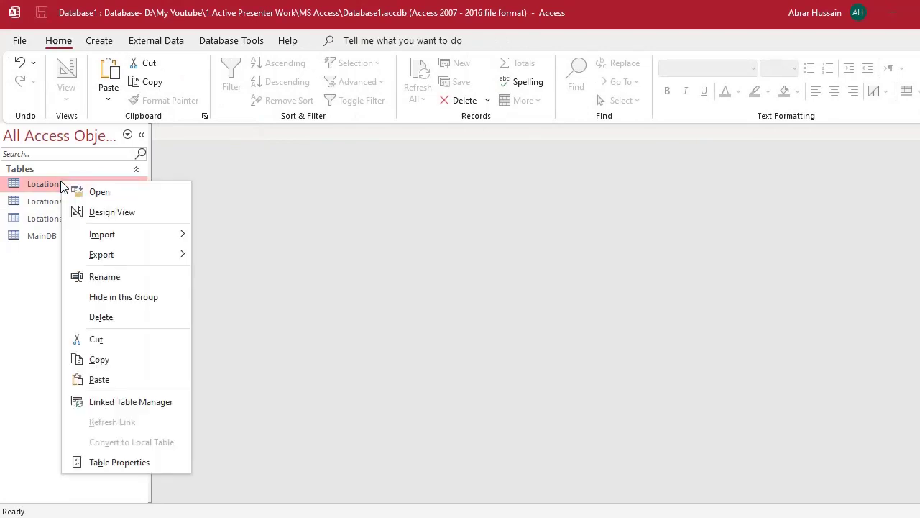
pyautogui.click(107, 359)
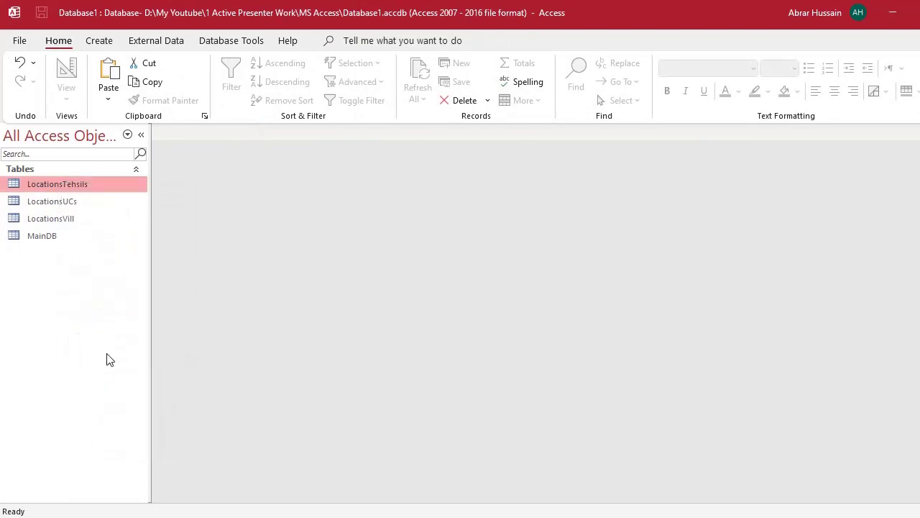
pyautogui.hotkey('ctrl', 'v')
pyautogui.press('End')
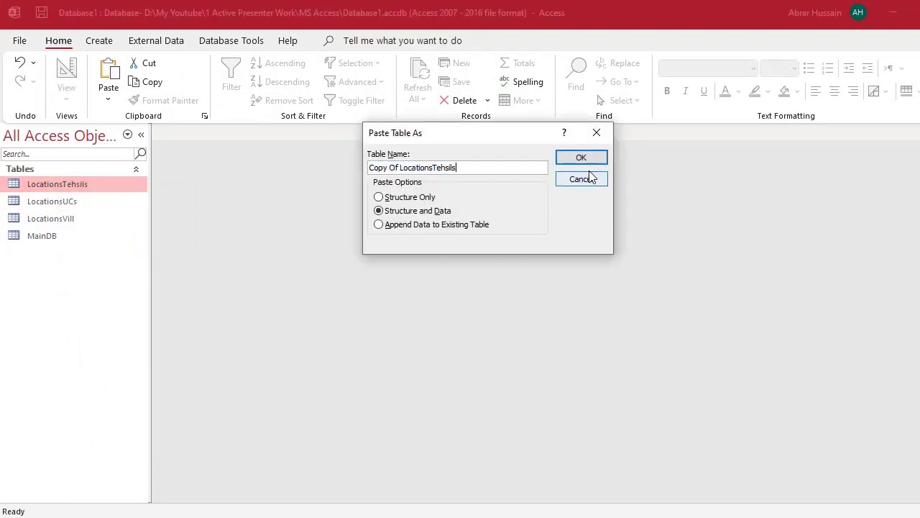
pyautogui.press('BackSpace')
pyautogui.press('BackSpace')
pyautogui.press('BackSpace')
pyautogui.press('BackSpace')
pyautogui.press('BackSpace')
pyautogui.press('BackSpace')
pyautogui.press('BackSpace')
pyautogui.write('District')
pyautogui.hotkey('shift', 'Home')
pyautogui.press('BackSpace')
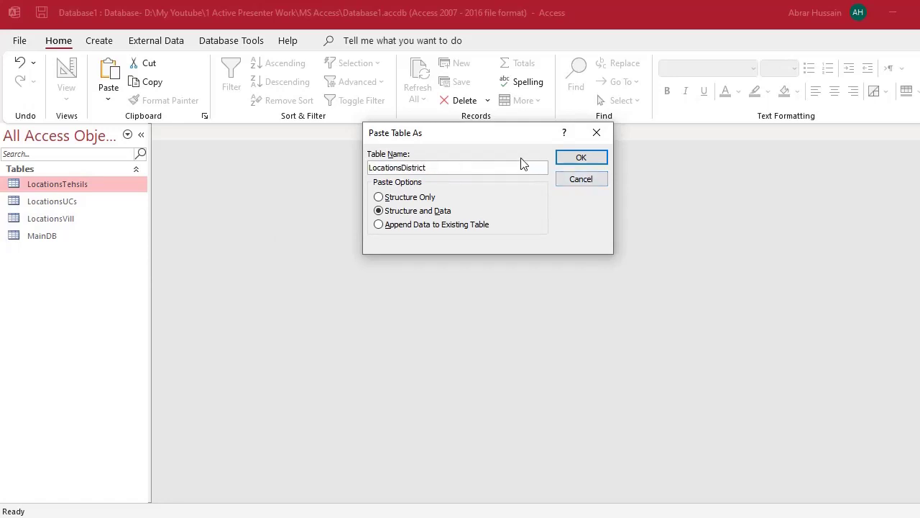
pyautogui.click(586, 158)
# - Delete the Tehsil field from LocationsDistrict in Design View and close the design
pyautogui.click(83, 187)
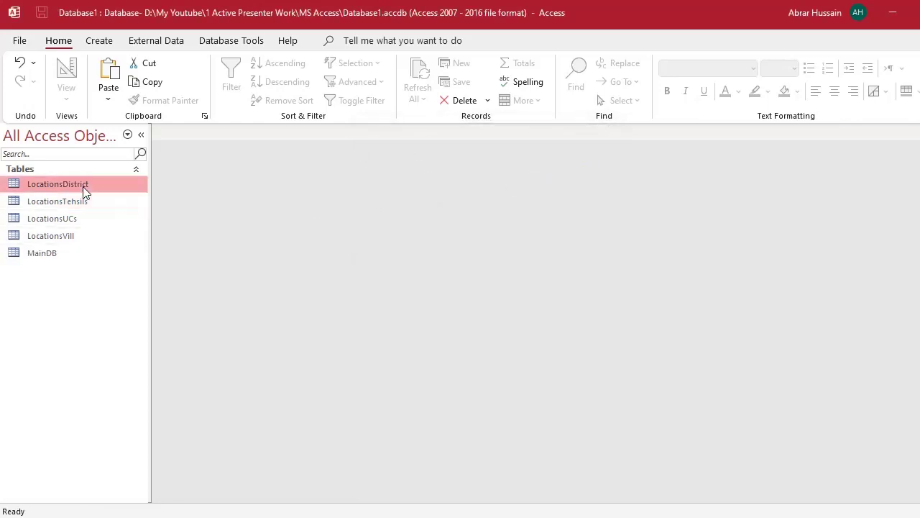
pyautogui.rightClick(83, 190)
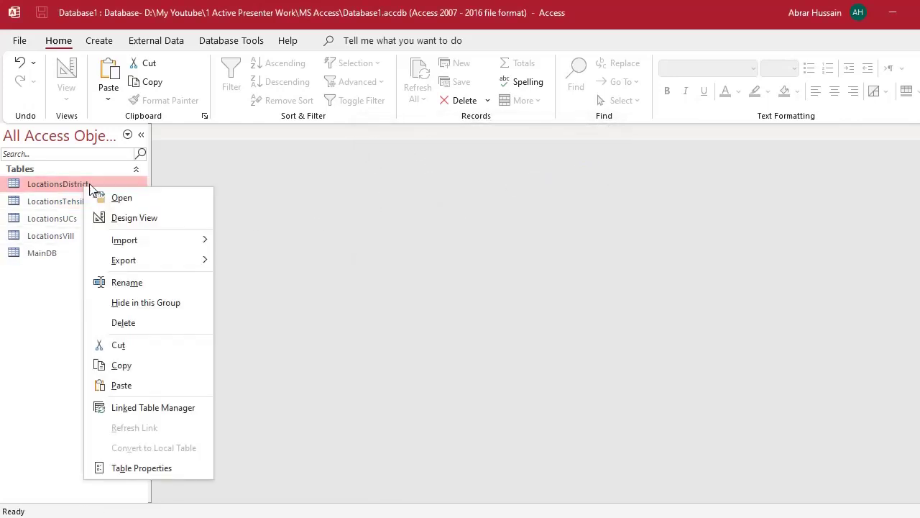
pyautogui.click(142, 220)
pyautogui.click(156, 160)
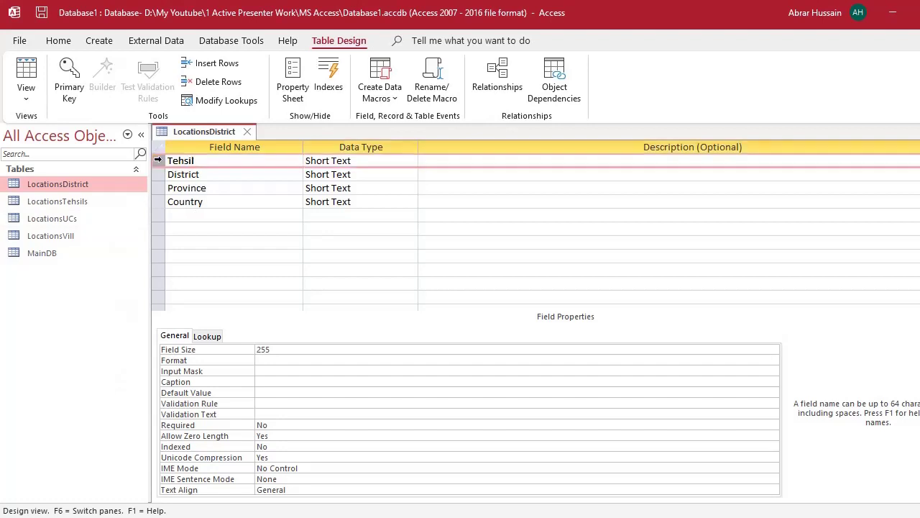
pyautogui.press('Delete')
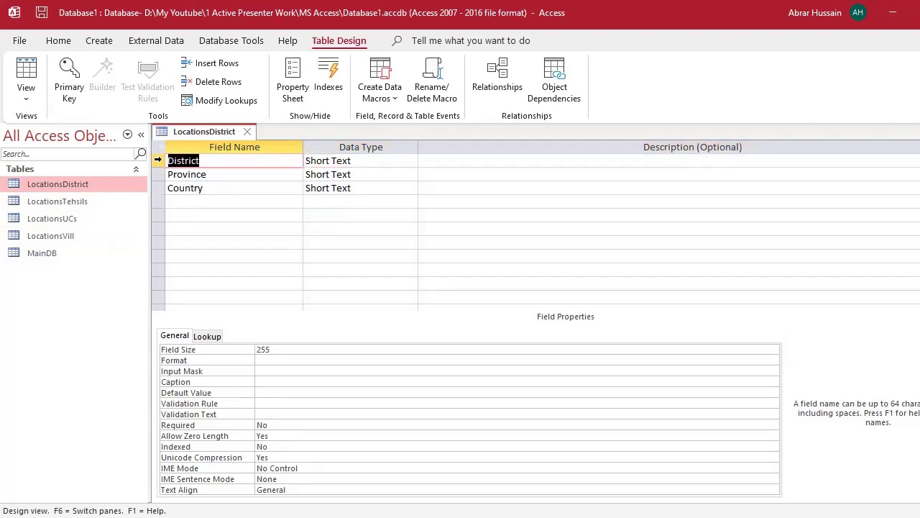
pyautogui.click(247, 131)
# - Copy LocationsDistrict and paste it as a new table named LocationsProvince
pyautogui.rightClick(53, 187)
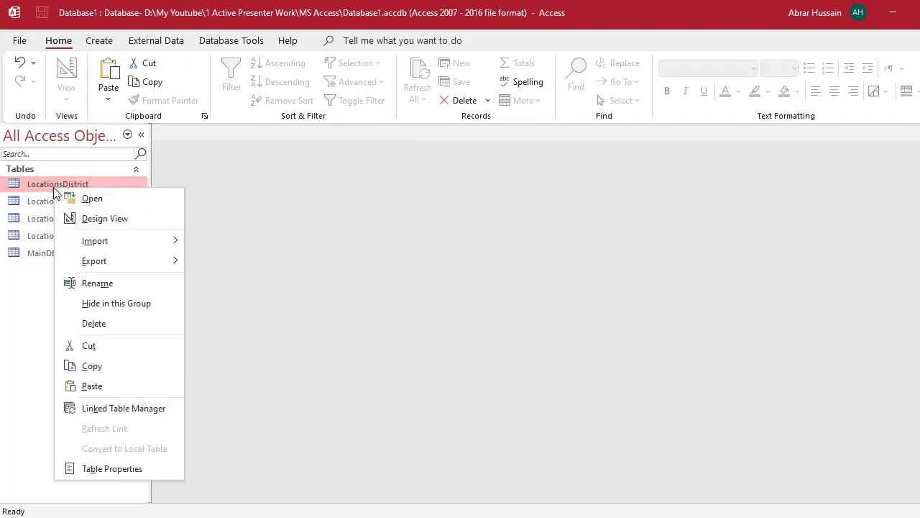
pyautogui.click(112, 366)
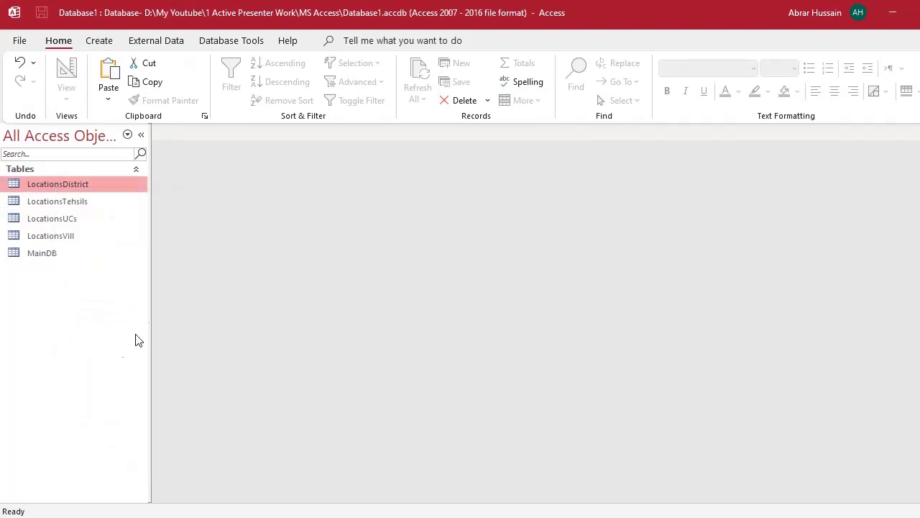
pyautogui.hotkey('ctrl', 'v')
pyautogui.press('End')
pyautogui.hotkey('ctrl', 'Left')
pyautogui.hotkey('ctrl', 'Left')
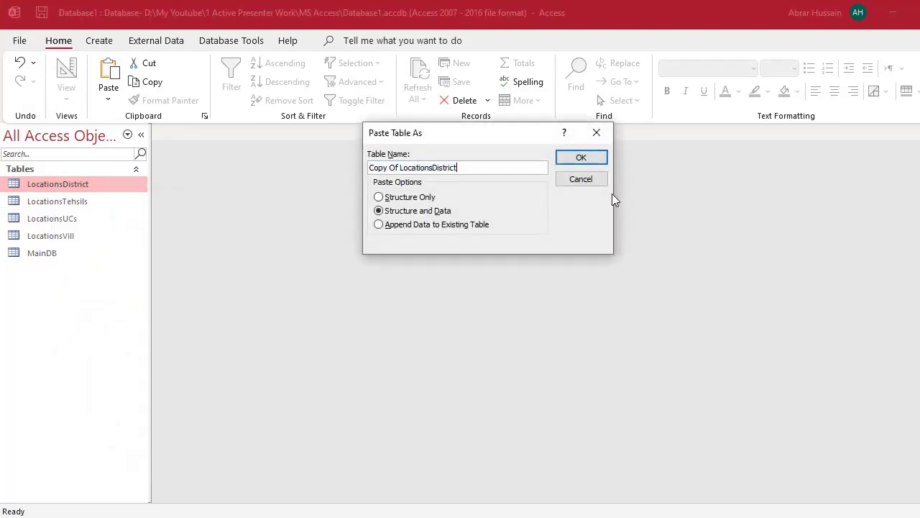
pyautogui.hotkey('ctrl', 'shift', 'Left')
pyautogui.hotkey('ctrl', 'shift', 'Left')
pyautogui.press('Delete')
pyautogui.press('BackSpace')
pyautogui.press('BackSpace')
pyautogui.press('BackSpace')
pyautogui.press('BackSpace')
pyautogui.press('BackSpace')
pyautogui.press('BackSpace')
pyautogui.press('BackSpace')
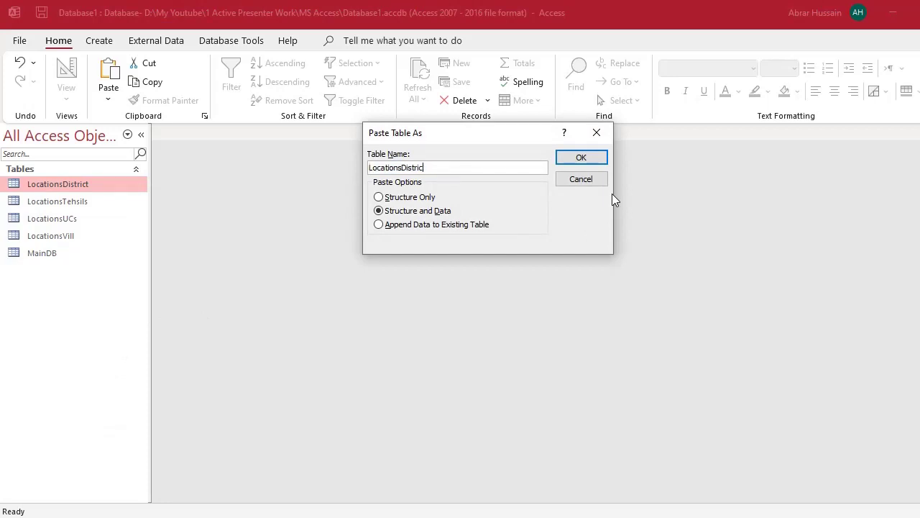
pyautogui.press('BackSpace')
pyautogui.write('Province')
pyautogui.click(581, 158)
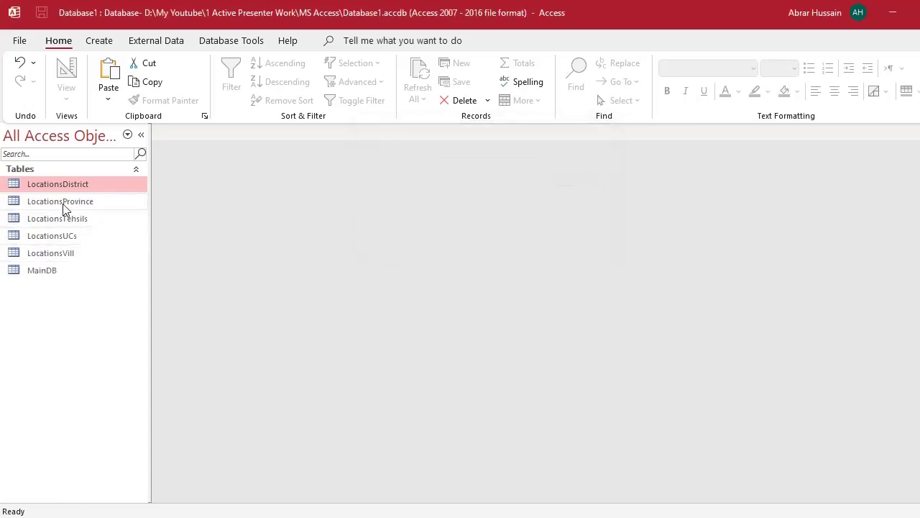
# - Delete the District field from LocationsProvince in Design View
pyautogui.click(63, 202)
pyautogui.rightClick(62, 202)
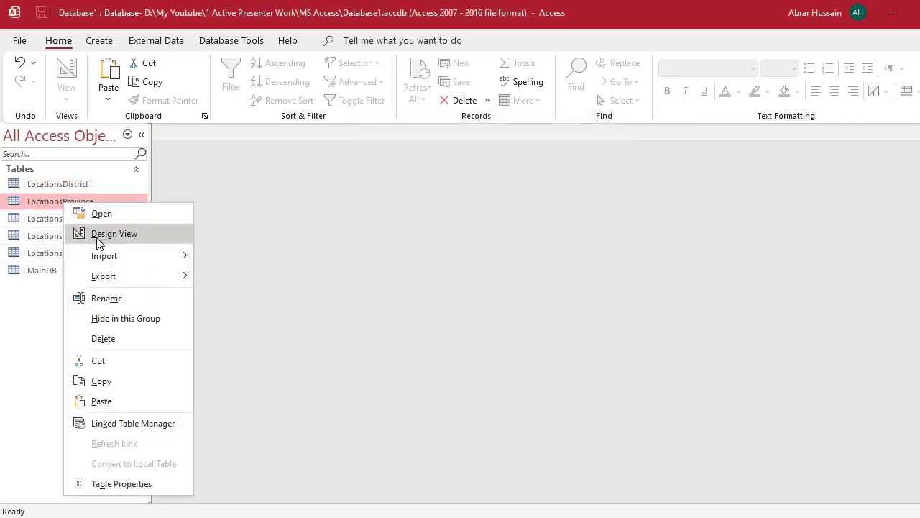
pyautogui.click(99, 240)
pyautogui.click(156, 162)
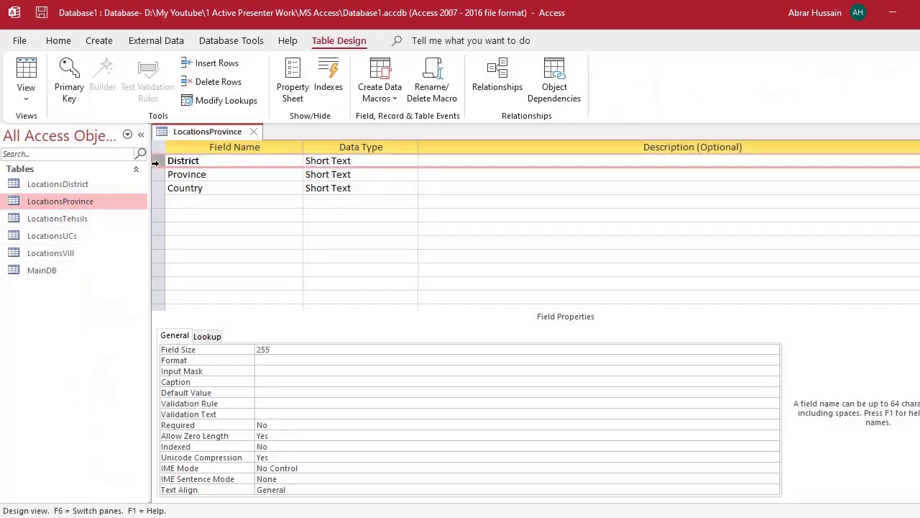
pyautogui.press('Delete')
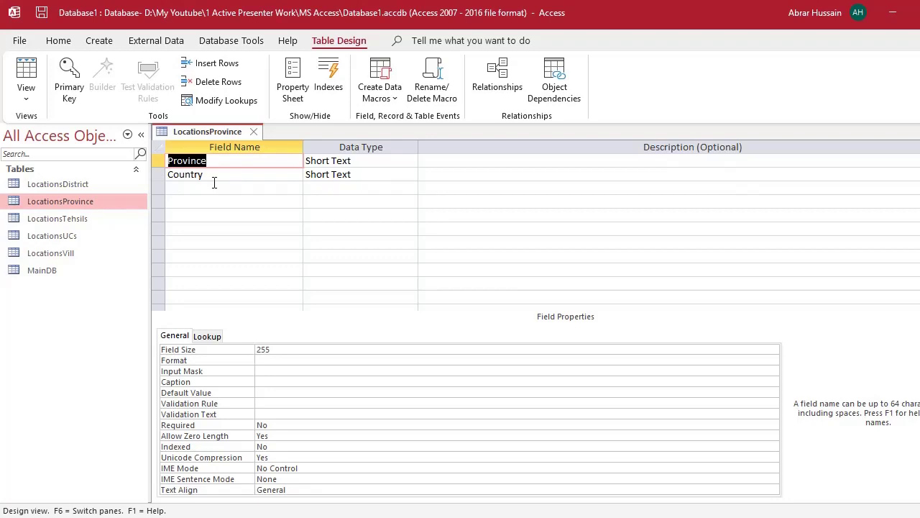
# - Check the remaining Province and Country fields and close the LocationsProvince design
pyautogui.click(223, 180)
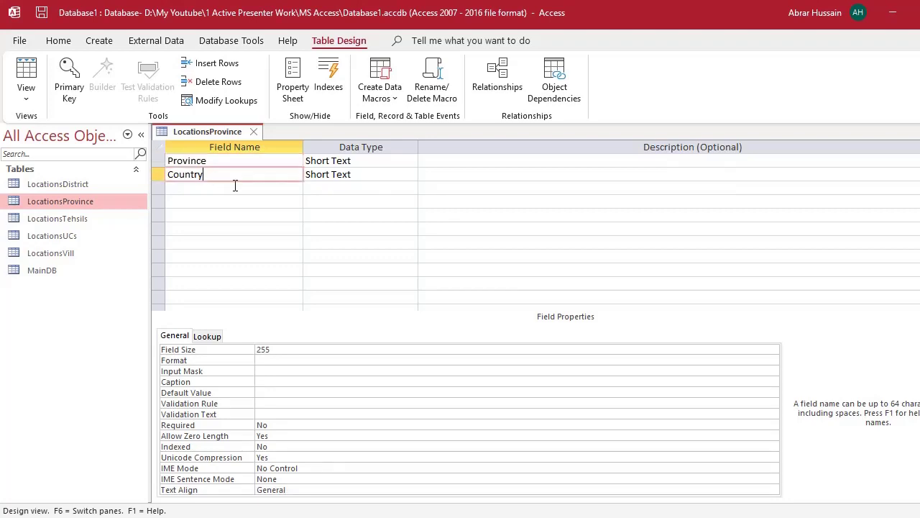
pyautogui.doubleClick(208, 177)
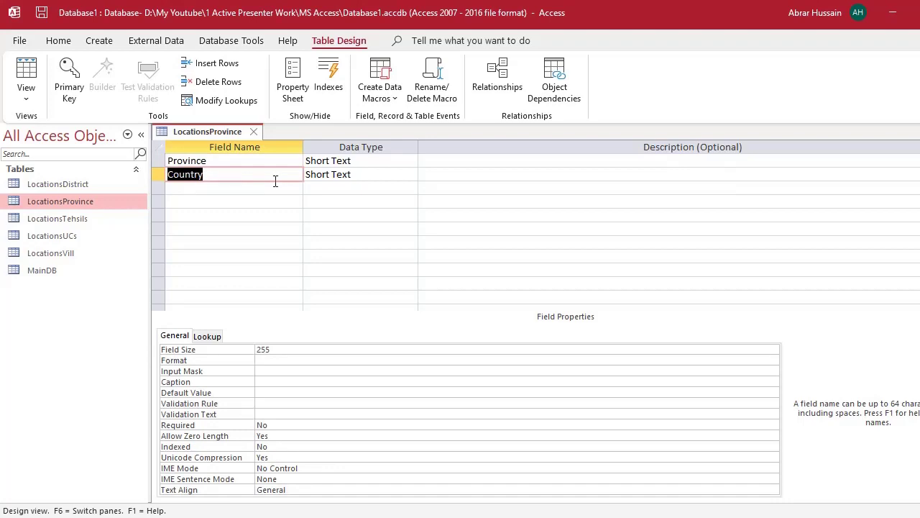
pyautogui.click(219, 163)
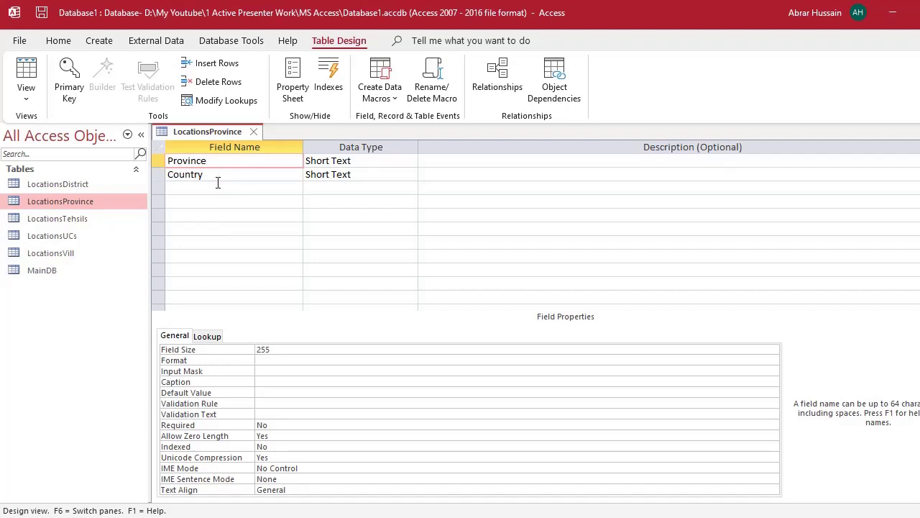
pyautogui.click(212, 173)
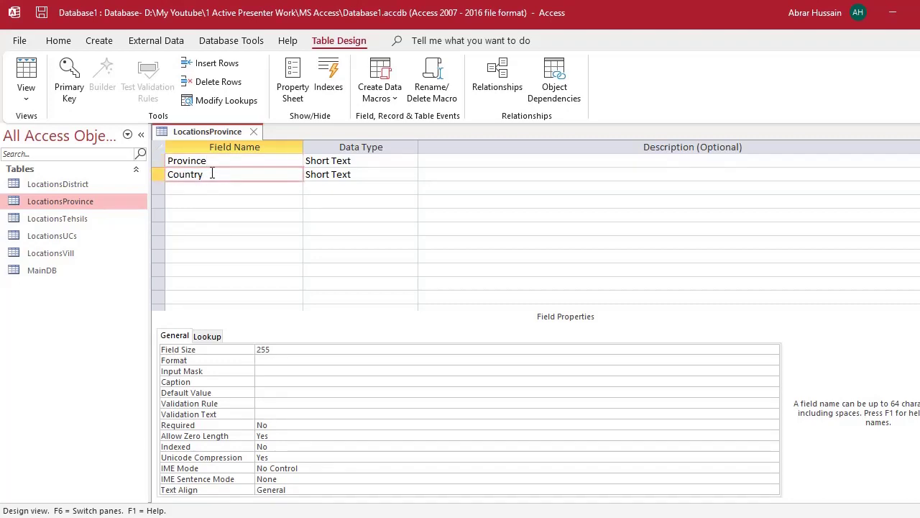
pyautogui.click(255, 131)
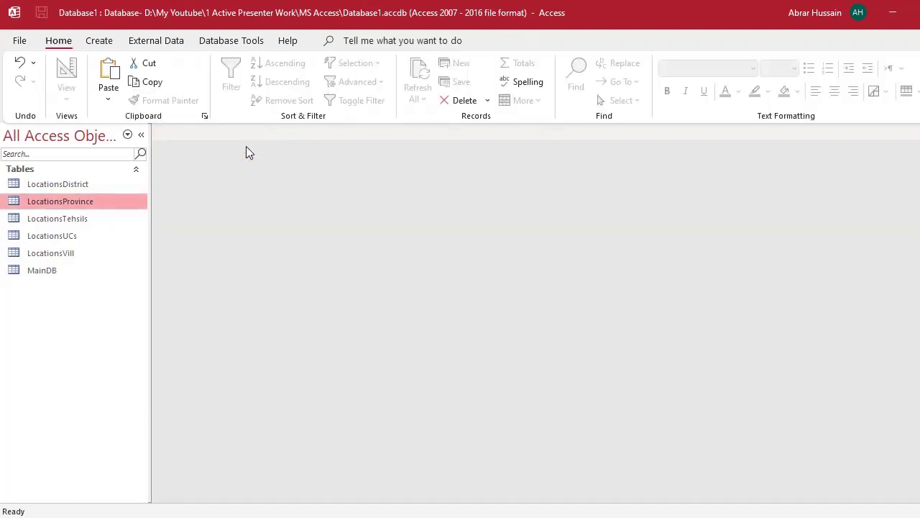
# - Select the five Locations tables in the Navigation Pane one by one
pyautogui.click(53, 252)
pyautogui.click(56, 238)
pyautogui.moveTo(55, 233); pyautogui.dragTo(54, 187)
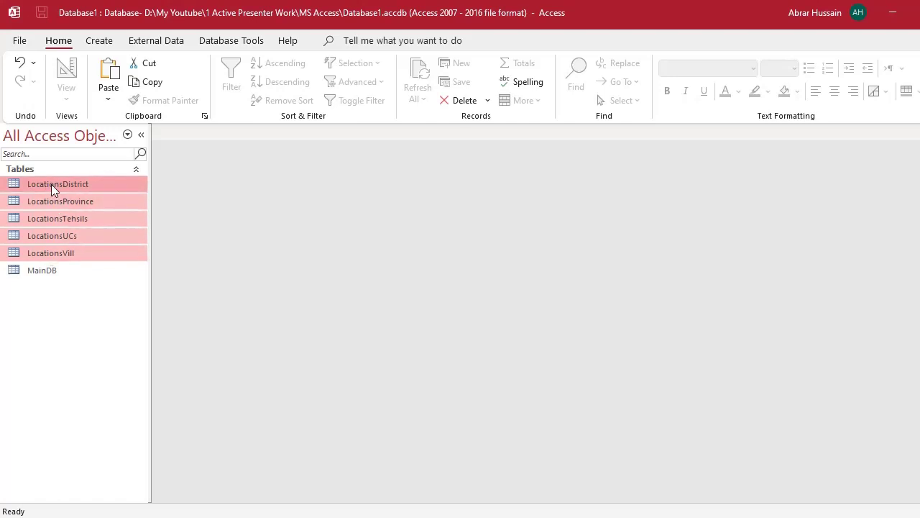
pyautogui.click(55, 202)
pyautogui.click(60, 213)
pyautogui.click(62, 235)
pyautogui.click(62, 249)
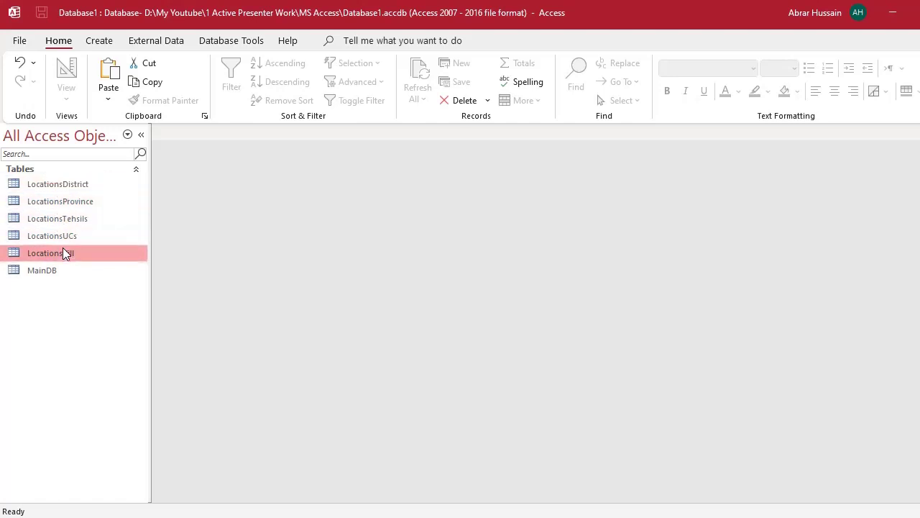
pyautogui.click(64, 187)
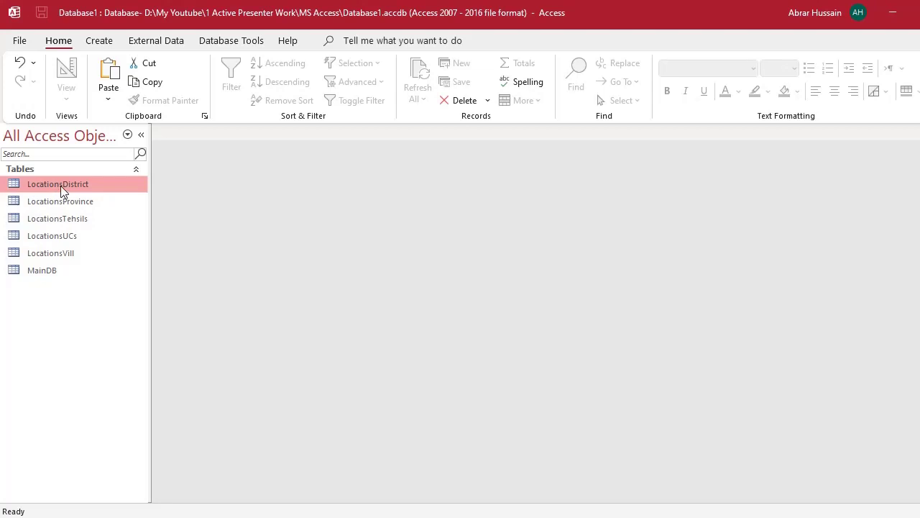
# - Start renaming LocationsDistrict, cancel with Esc to keep its name, then select MainDB
pyautogui.rightClick(59, 185)
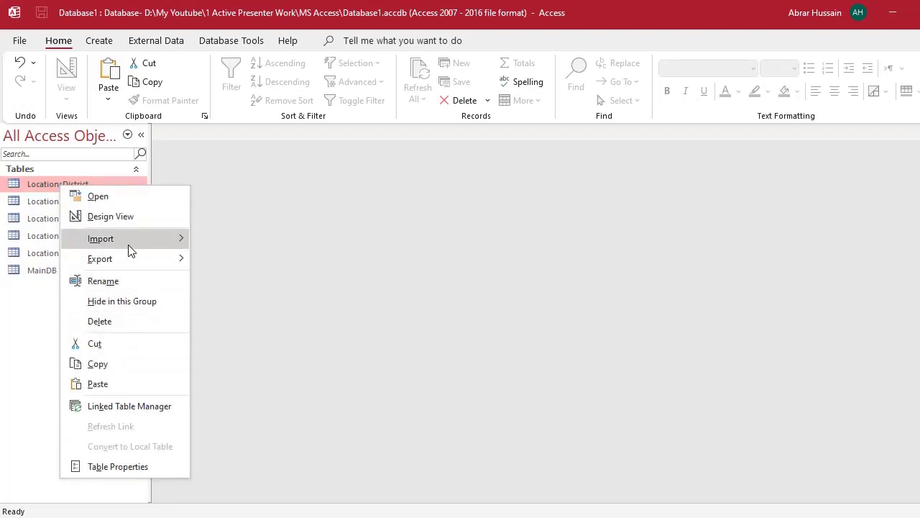
pyautogui.click(103, 281)
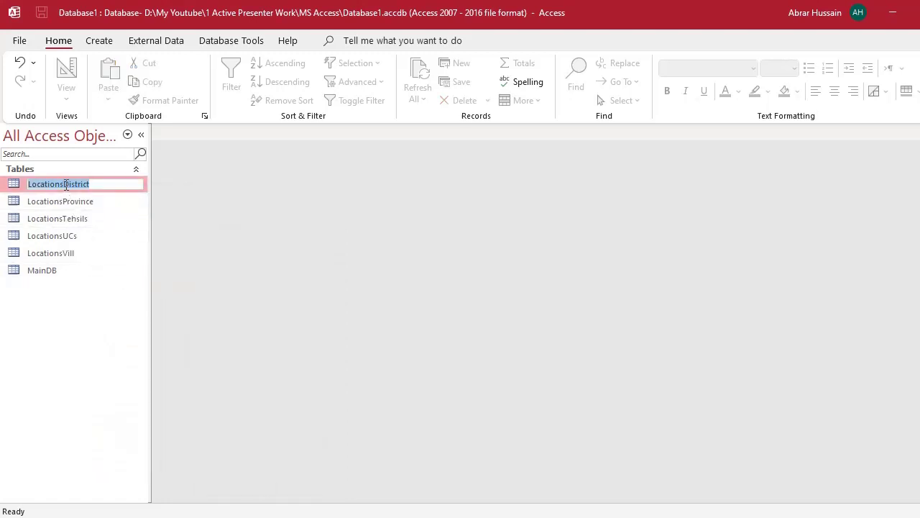
pyautogui.click(66, 183)
pyautogui.press('BackSpace')
pyautogui.press('BackSpace')
pyautogui.press('BackSpace')
pyautogui.press('BackSpace')
pyautogui.press('BackSpace')
pyautogui.press('BackSpace')
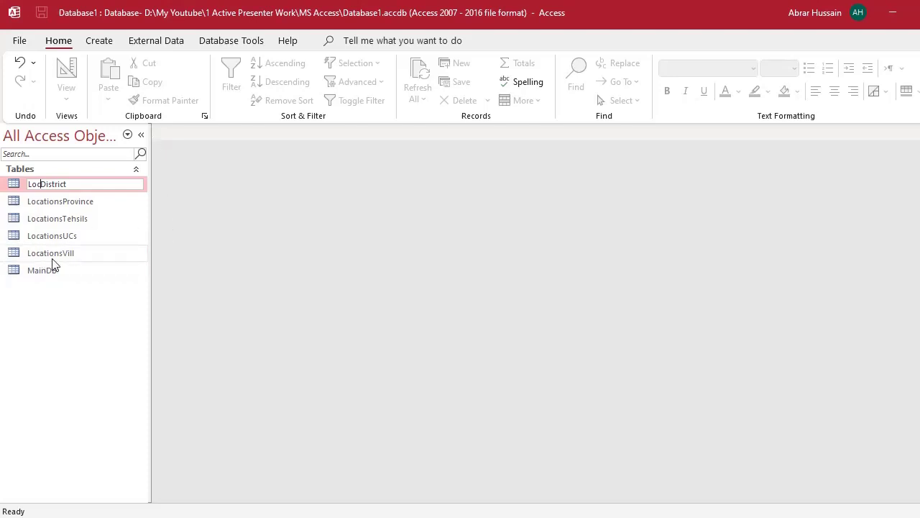
pyautogui.press('Escape')
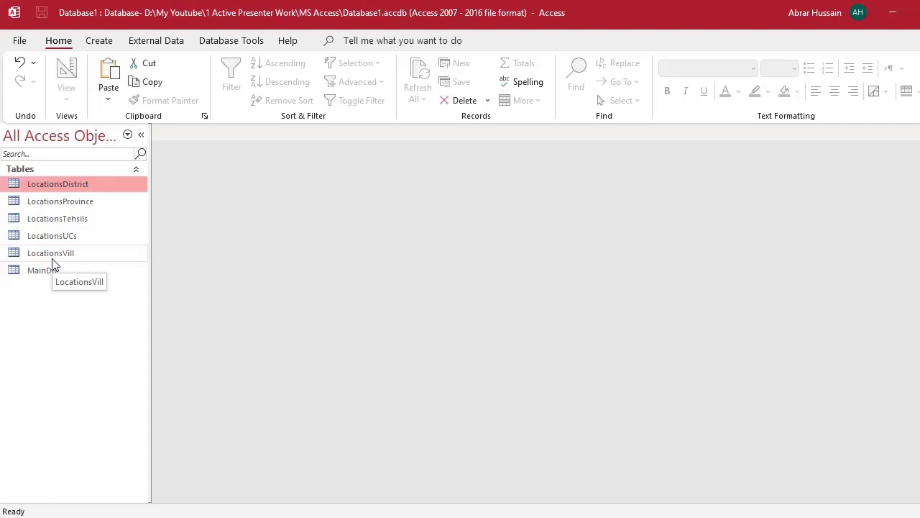
pyautogui.keyDown('shift'); pyautogui.click(66, 252); pyautogui.keyUp('shift')
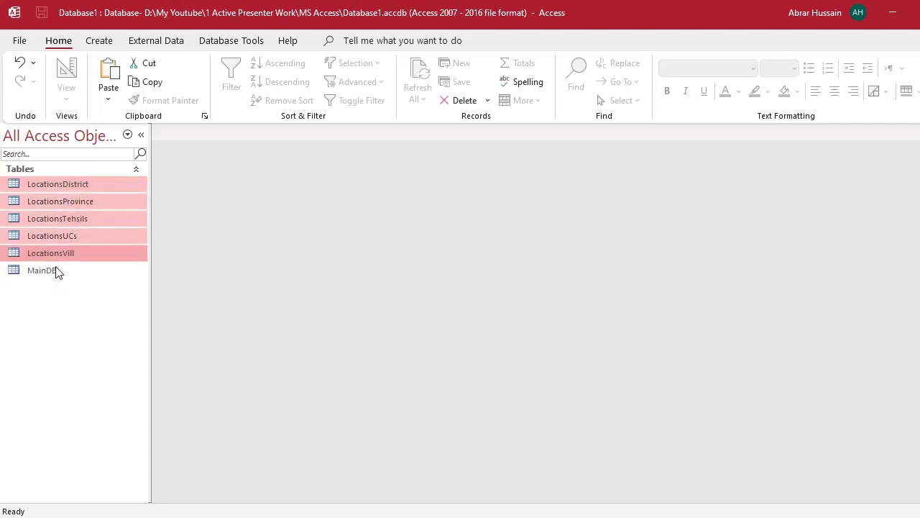
pyautogui.click(56, 274)
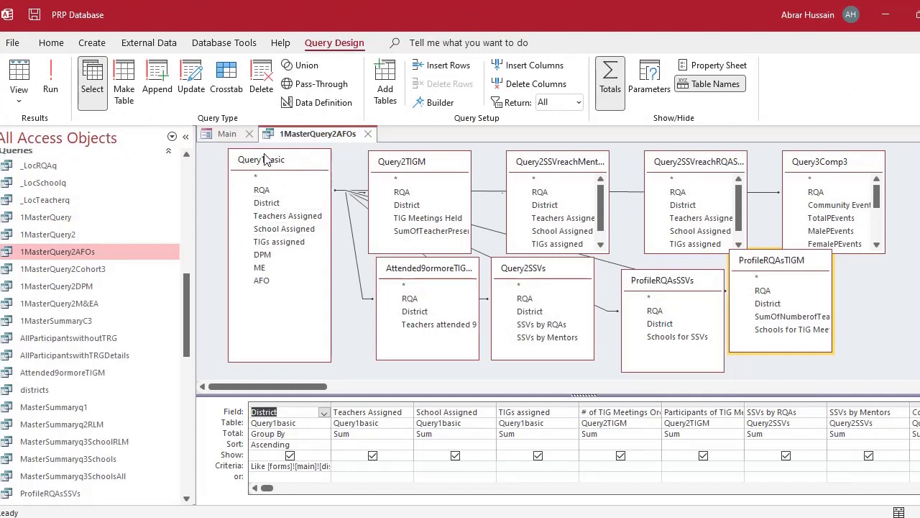
# - Rearrange the Query2TIGM, Attended9ormoreTIGM and Query2SSVs boxes, then close the query without saving
pyautogui.moveTo(419, 164)
pyautogui.mouseDown()
pyautogui.moveTo(539, 141)
pyautogui.moveTo(391, 146)
pyautogui.moveTo(436, 163)
pyautogui.mouseUp()
pyautogui.moveTo(409, 257); pyautogui.dragTo(421, 291)
pyautogui.moveTo(535, 272); pyautogui.dragTo(556, 300)
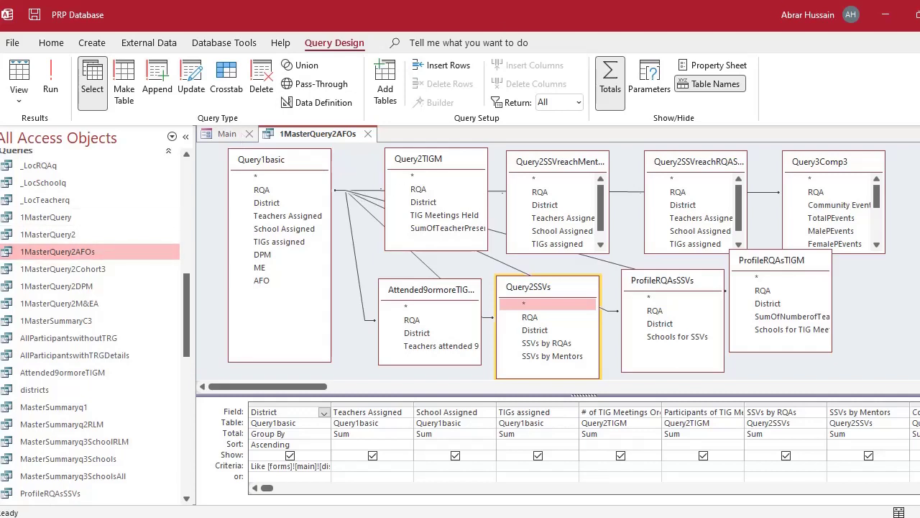
pyautogui.hotkey('alt', 'F4')
pyautogui.click(489, 304)
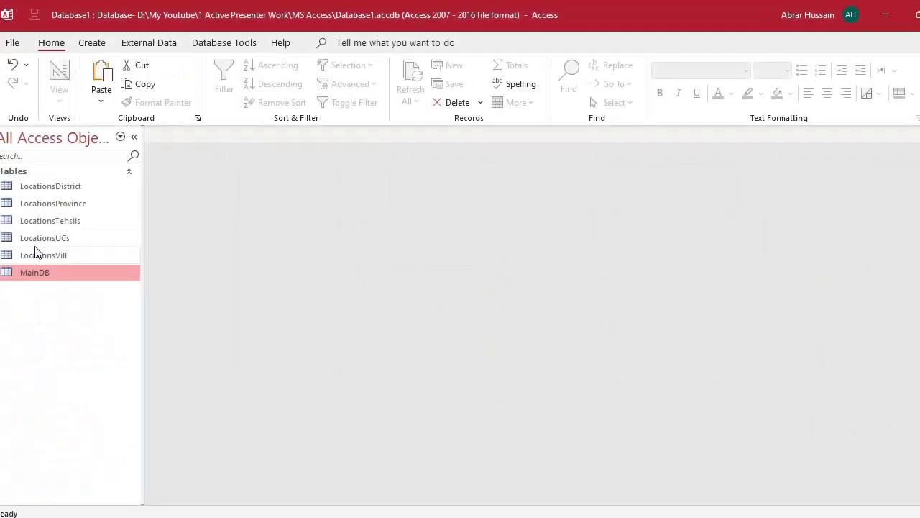
# - Open the MainDB table in Datasheet View from the Navigation Pane
pyautogui.click(55, 186)
pyautogui.click(55, 202)
pyautogui.click(51, 218)
pyautogui.click(49, 238)
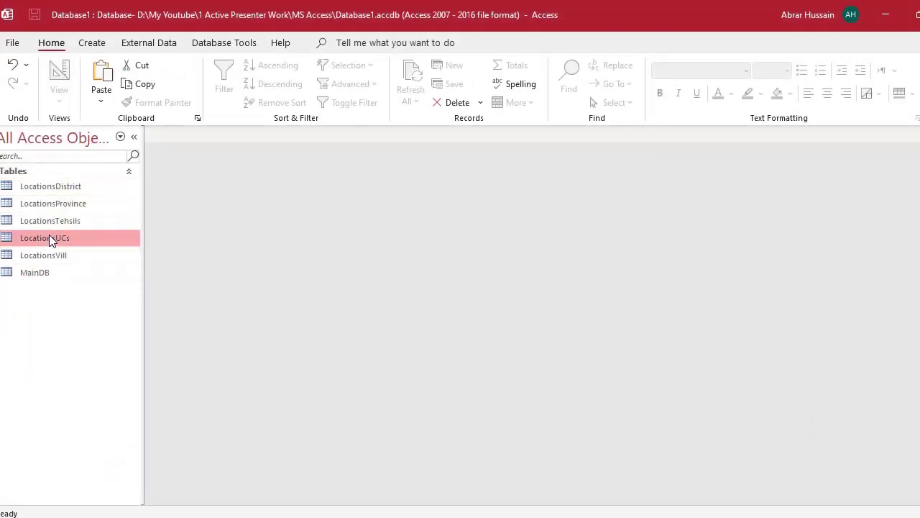
pyautogui.click(49, 253)
pyautogui.click(40, 273)
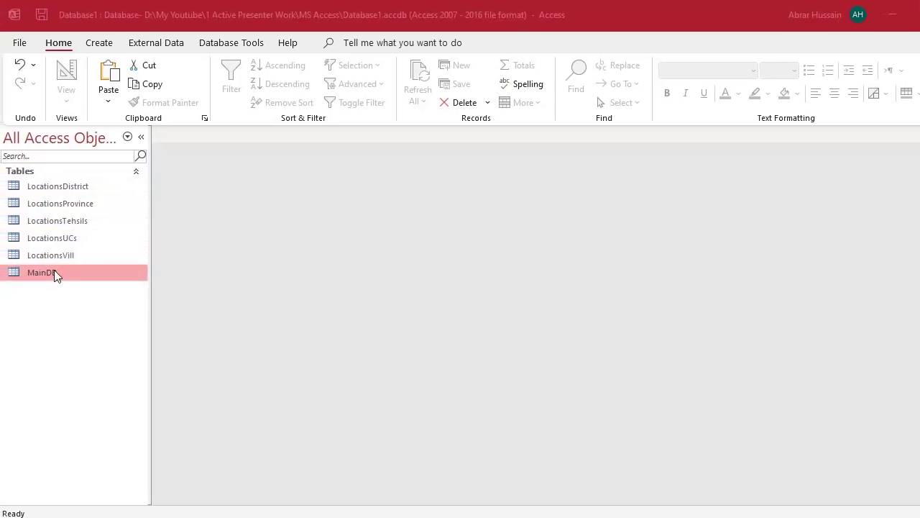
pyautogui.doubleClick(55, 271)
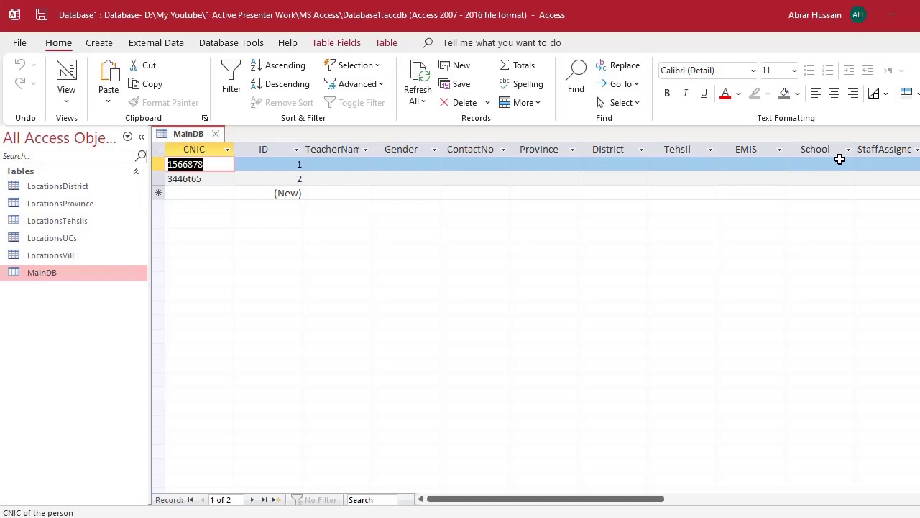
# - Browse the Locations tables in the Navigation Pane, from LocationsVill up to LocationsDistrict
pyautogui.click(55, 255)
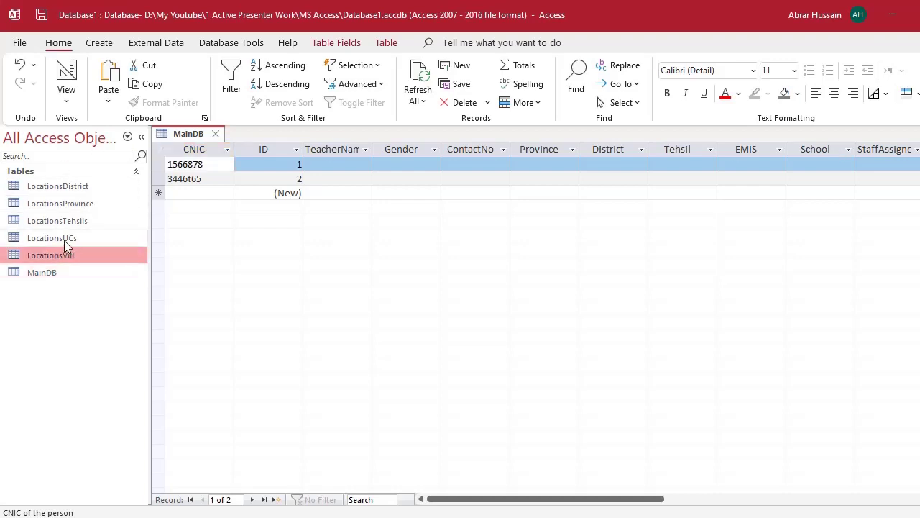
pyautogui.click(64, 240)
pyautogui.click(67, 216)
pyautogui.click(67, 205)
pyautogui.click(72, 187)
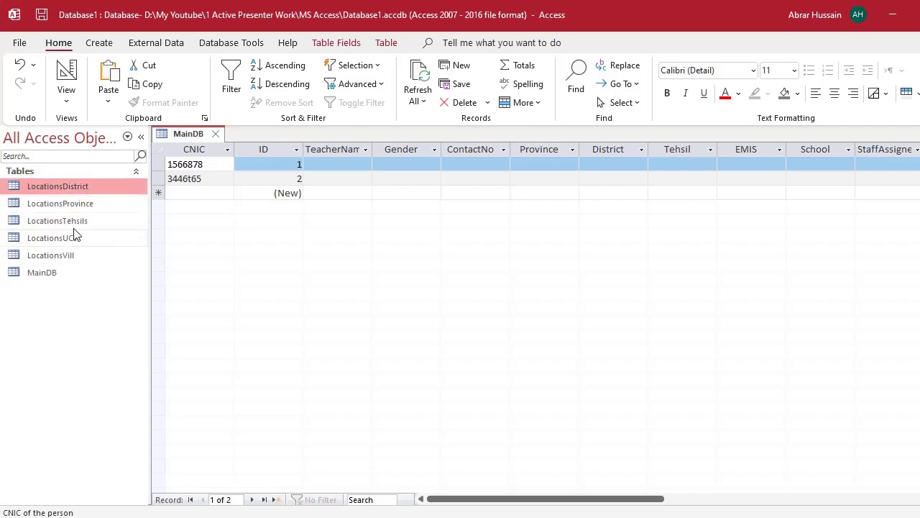
pyautogui.click(74, 238)
pyautogui.click(73, 256)
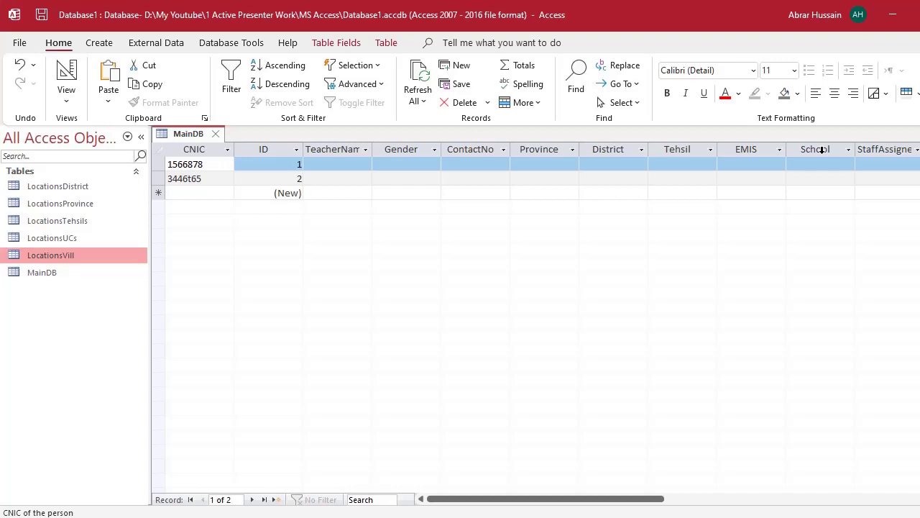
# - Select the School and EMIS columns, then record 1's School, EMIS, Tehsil and District cells
pyautogui.click(818, 148)
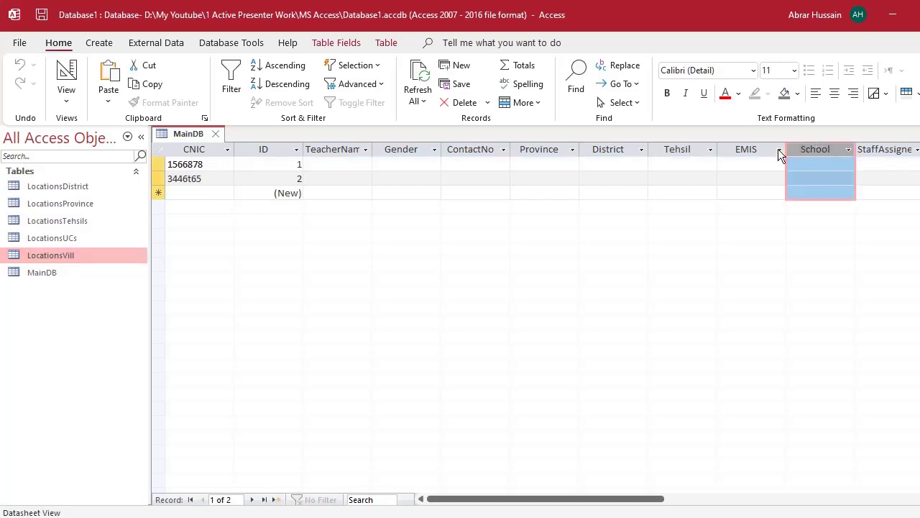
pyautogui.click(757, 147)
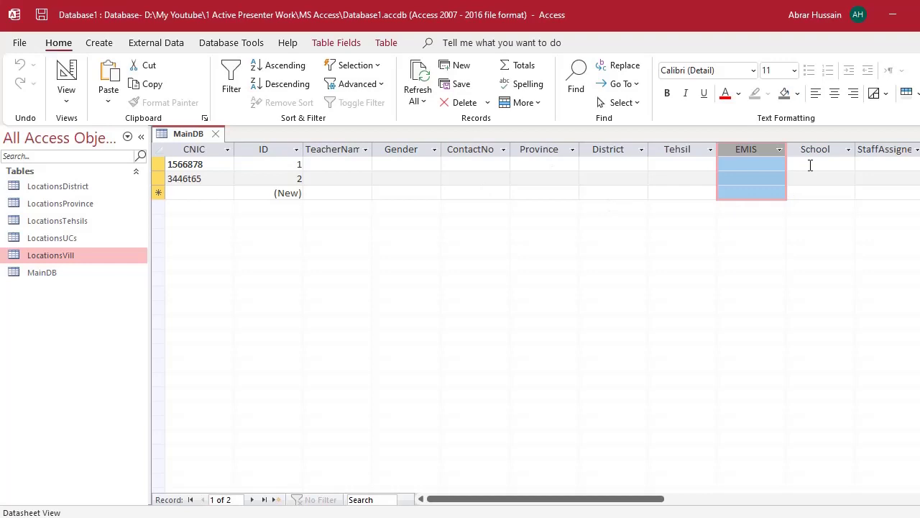
pyautogui.click(811, 166)
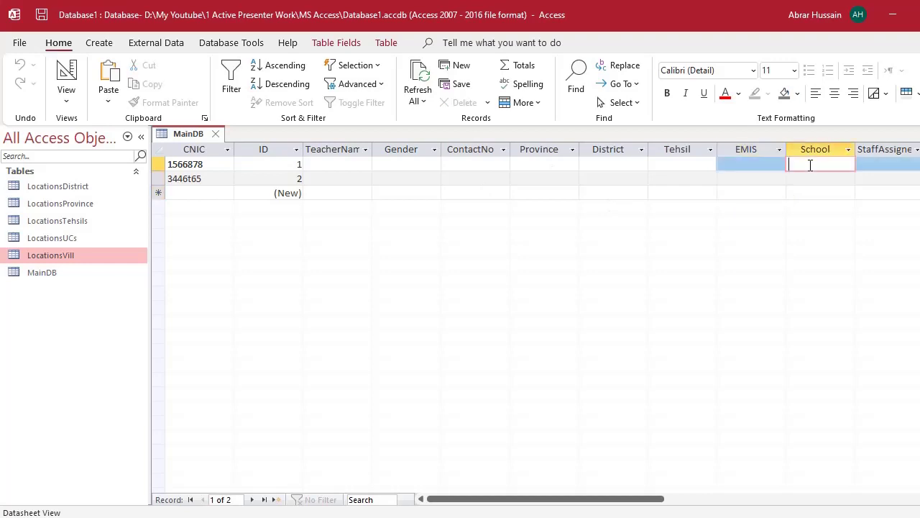
pyautogui.click(737, 165)
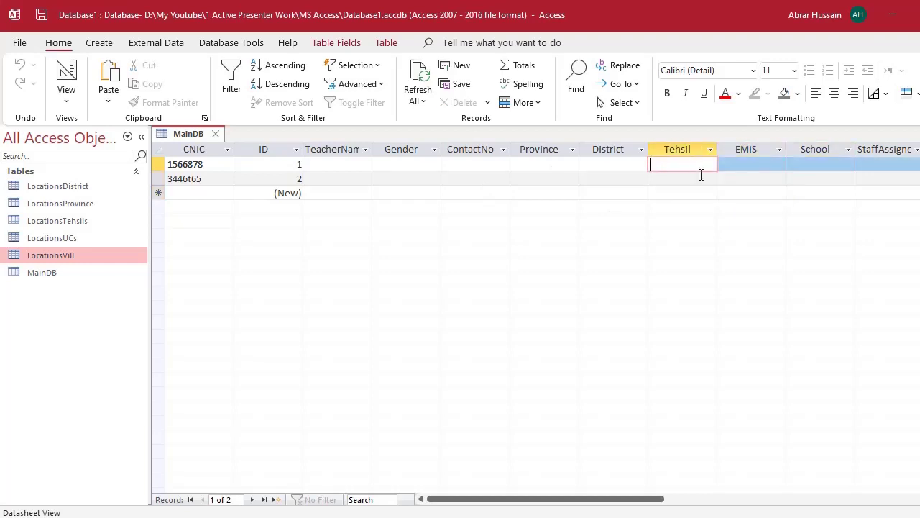
pyautogui.click(699, 171)
pyautogui.click(606, 169)
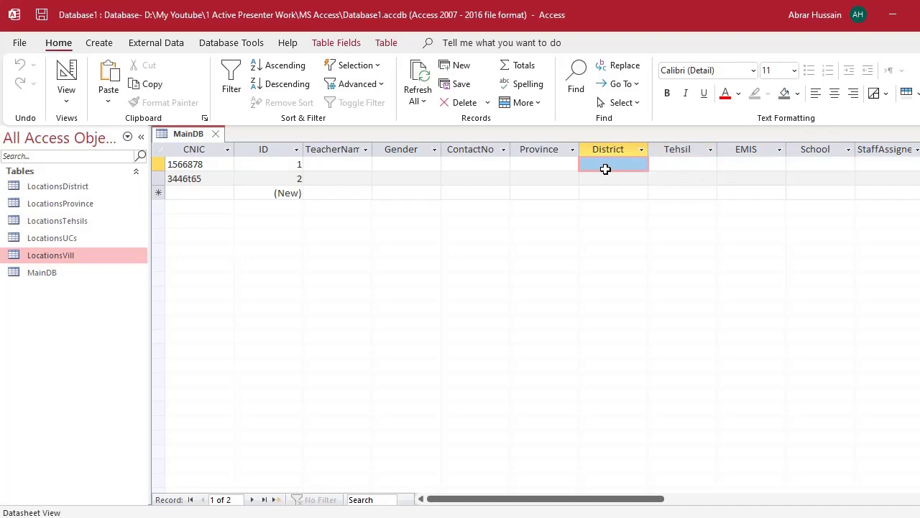
pyautogui.keyDown('shift'); pyautogui.click(815, 166); pyautogui.keyUp('shift')
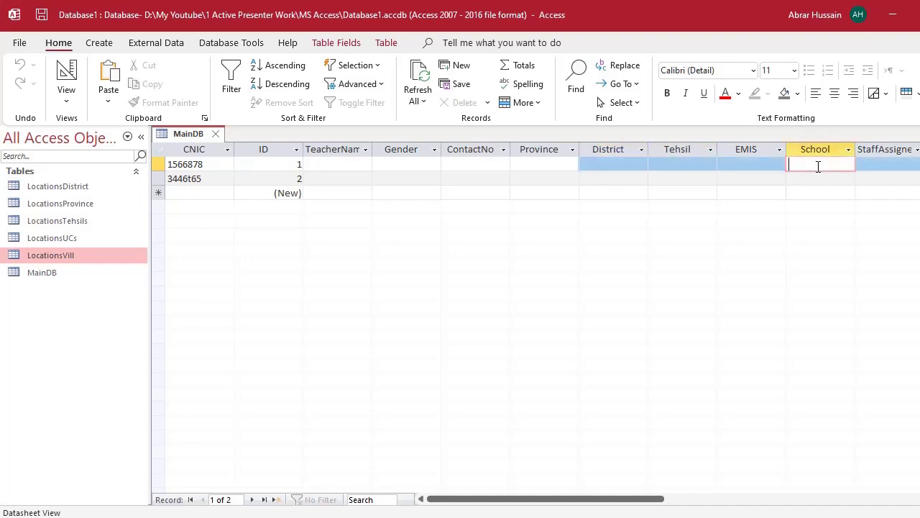
# - Step back through record 1's EMIS, Tehsil, District and Province cells, then close the MainDB datasheet
pyautogui.click(762, 164)
pyautogui.click(672, 164)
pyautogui.click(619, 165)
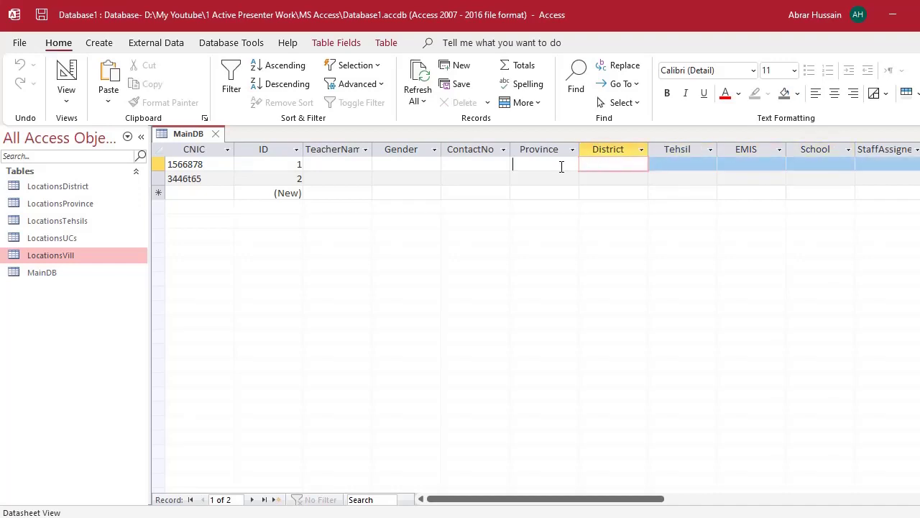
pyautogui.click(565, 165)
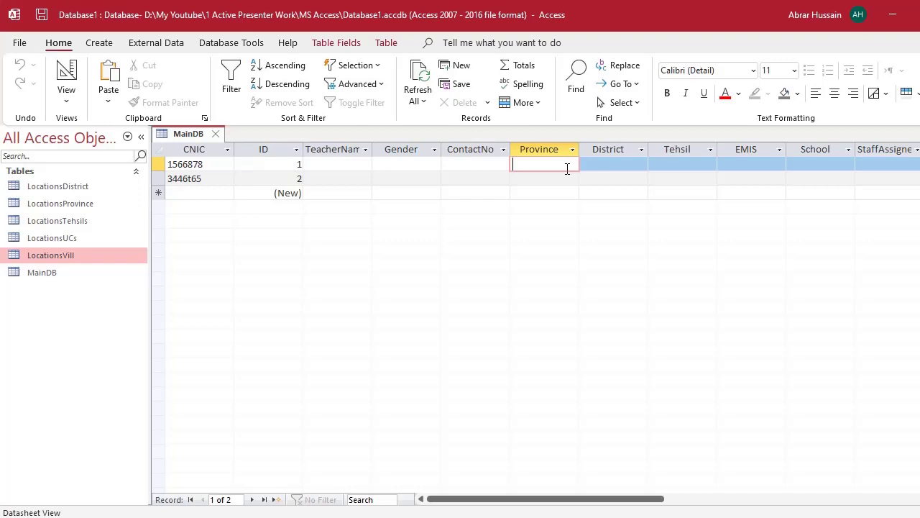
pyautogui.click(44, 277)
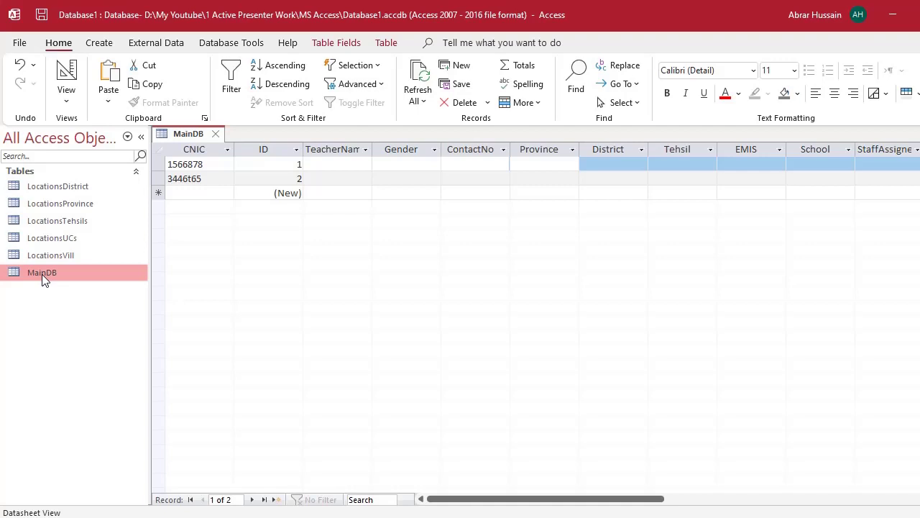
pyautogui.hotkey('ctrl', 'w')
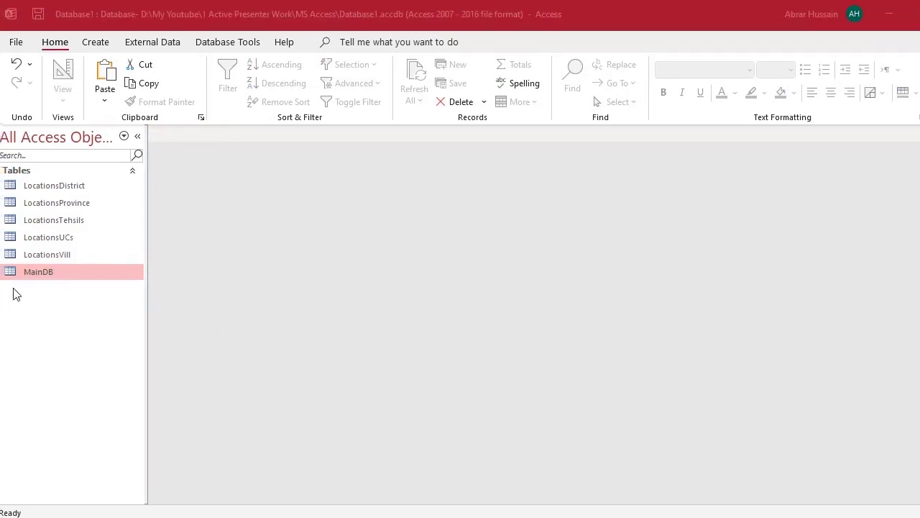
# - Open MainDB in Design View and move down its field rows to District and EMIS
pyautogui.rightClick(49, 279)
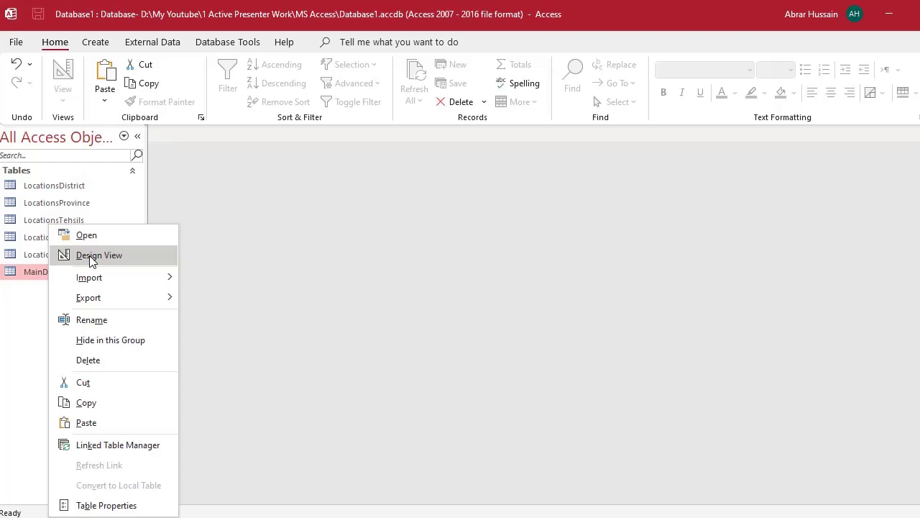
pyautogui.click(90, 257)
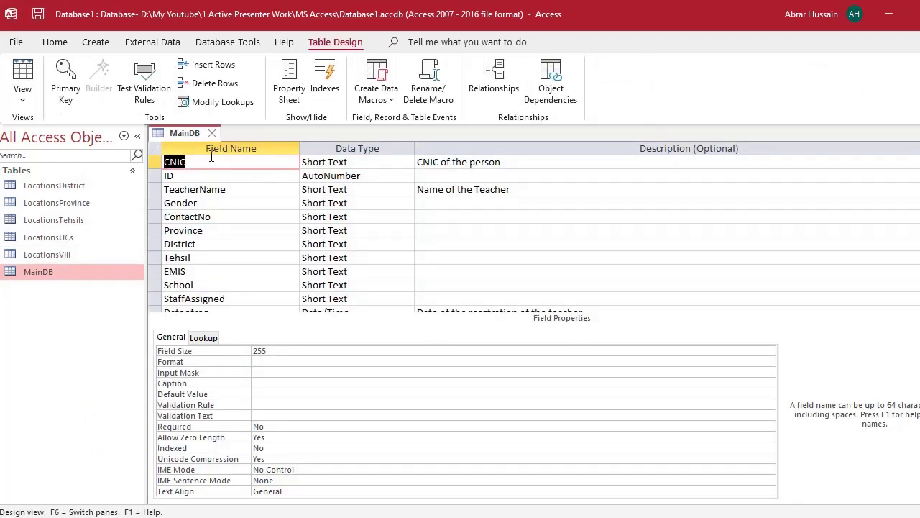
pyautogui.click(224, 189)
pyautogui.click(226, 204)
pyautogui.click(220, 250)
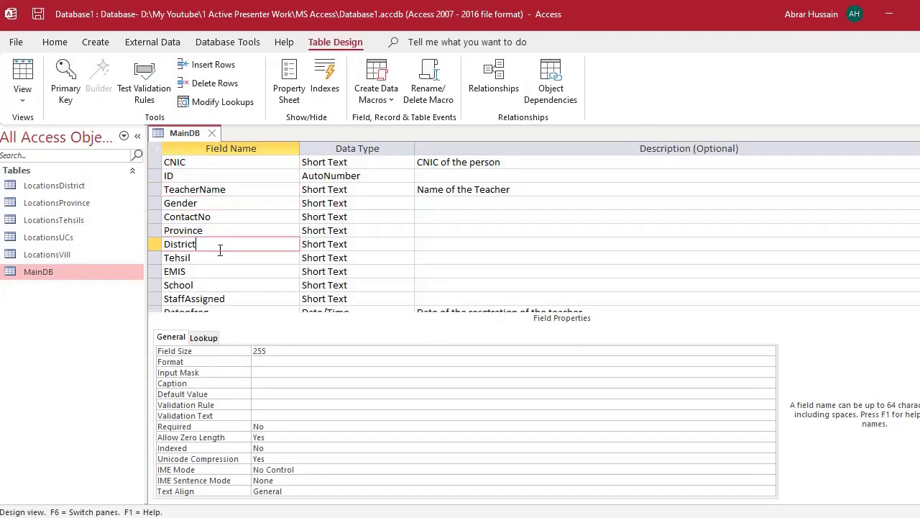
pyautogui.click(218, 272)
# - Step back up through District, Gender, TeacherName and ID, then down to EMIS
pyautogui.click(213, 244)
pyautogui.click(223, 205)
pyautogui.click(218, 189)
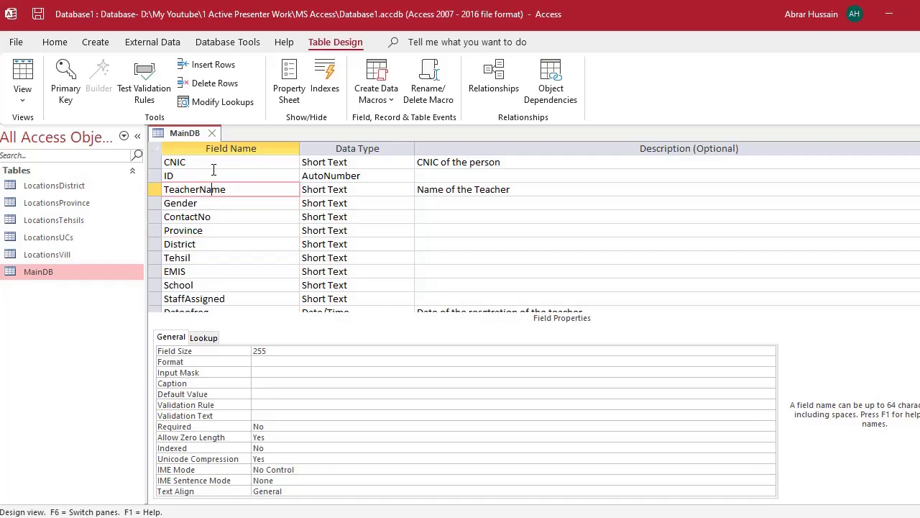
pyautogui.click(214, 175)
pyautogui.click(213, 208)
pyautogui.click(220, 250)
pyautogui.click(210, 271)
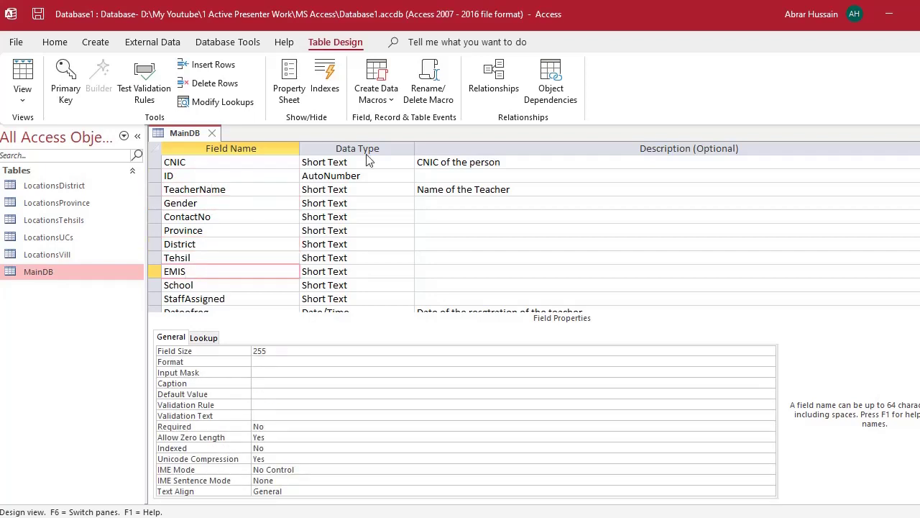
# - Check the District, TeacherName and Province data types, then return to the CNIC field
pyautogui.click(348, 243)
pyautogui.click(351, 190)
pyautogui.click(352, 230)
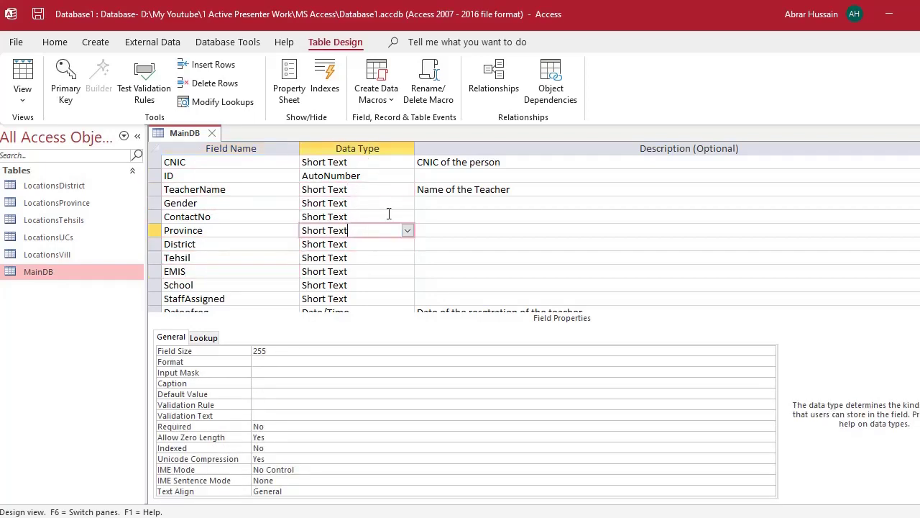
pyautogui.click(469, 232)
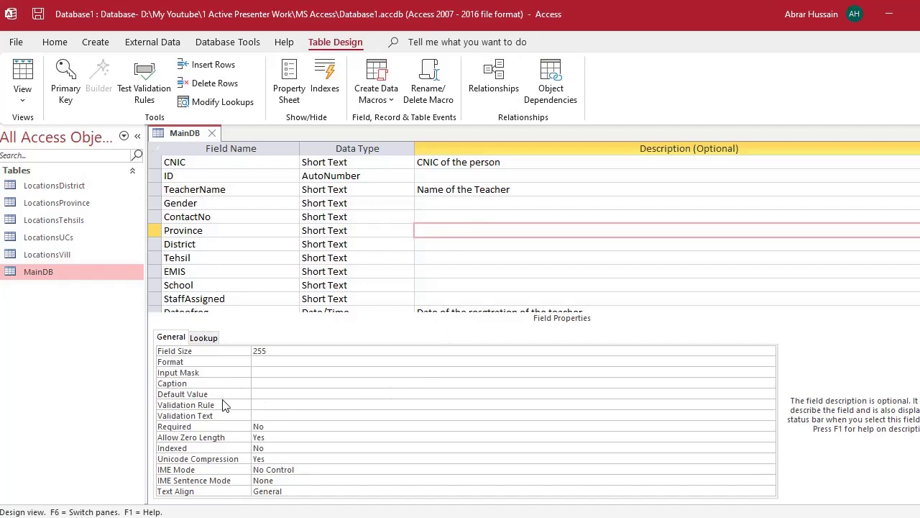
pyautogui.click(212, 164)
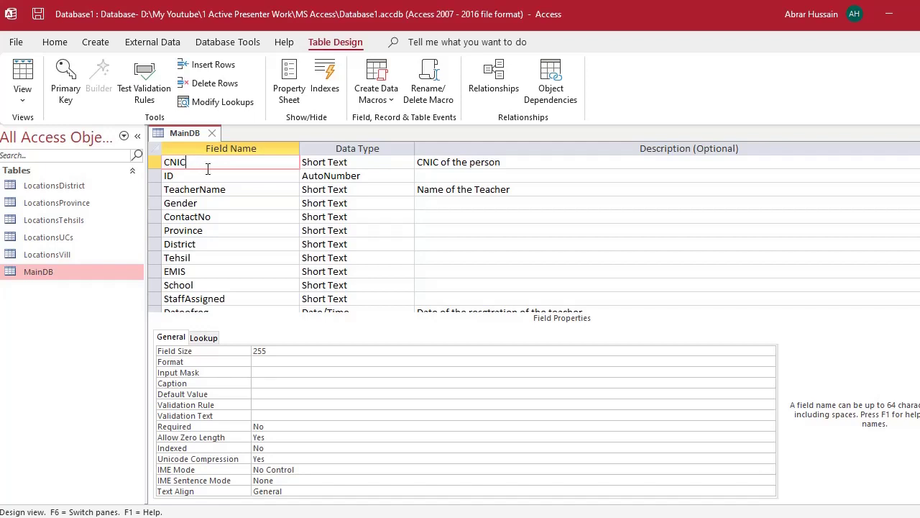
# - Change the CNIC field's Field Size from 255 to 15
pyautogui.doubleClick(191, 164)
pyautogui.click(234, 351)
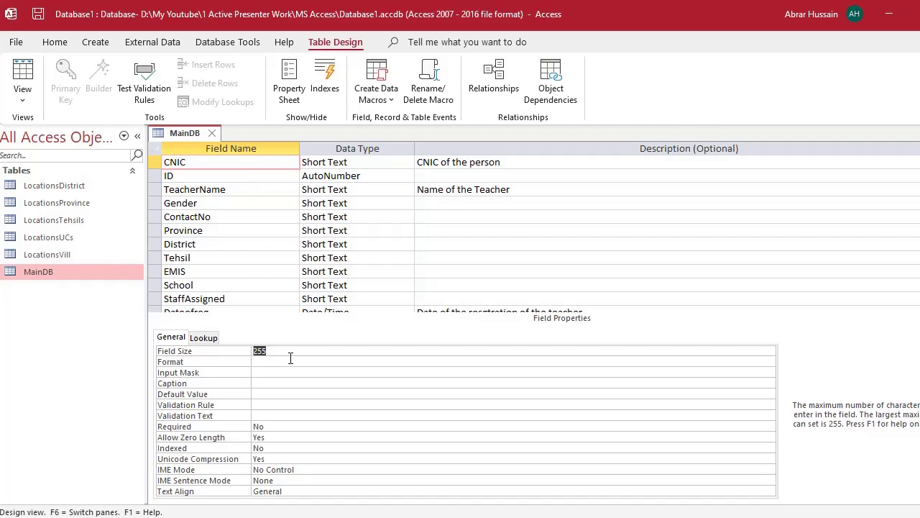
pyautogui.write('15')
pyautogui.doubleClick(258, 351)
pyautogui.click(277, 348)
pyautogui.doubleClick(259, 350)
# - Launch the Input Mask Wizard for the CNIC field
pyautogui.click(259, 360)
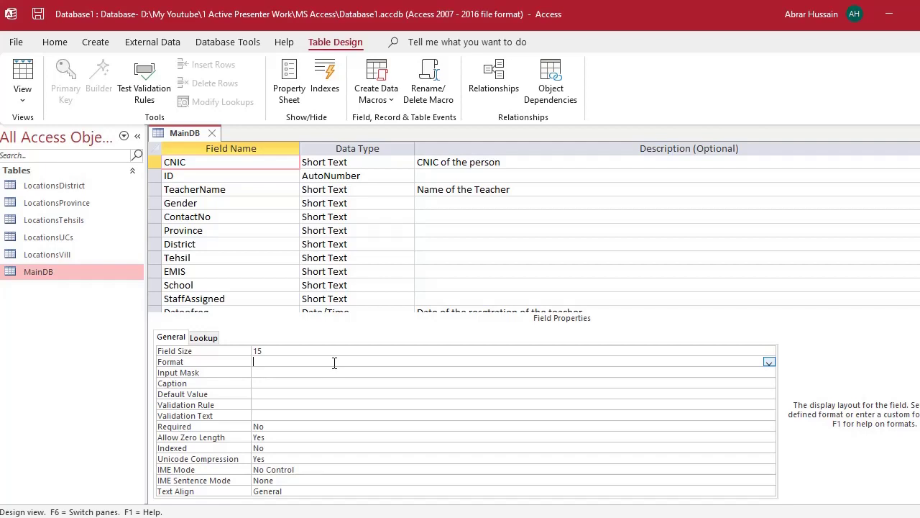
pyautogui.click(282, 372)
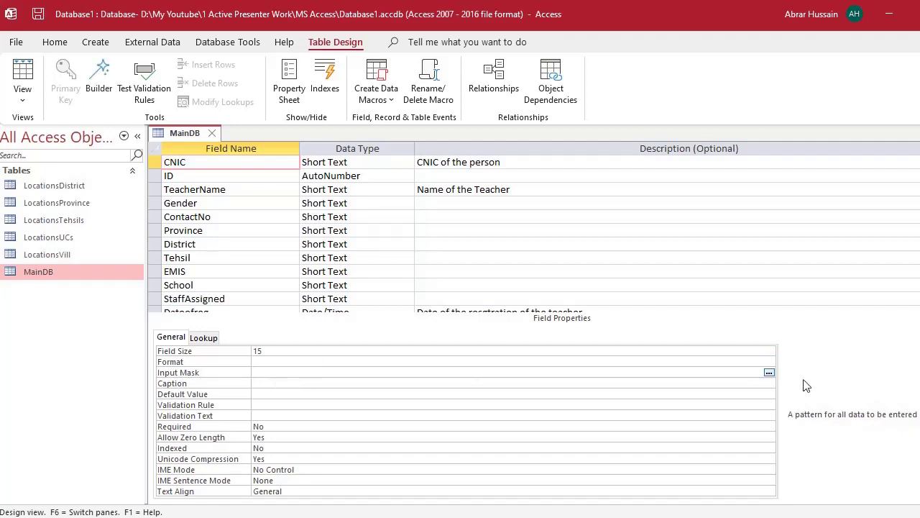
pyautogui.click(769, 372)
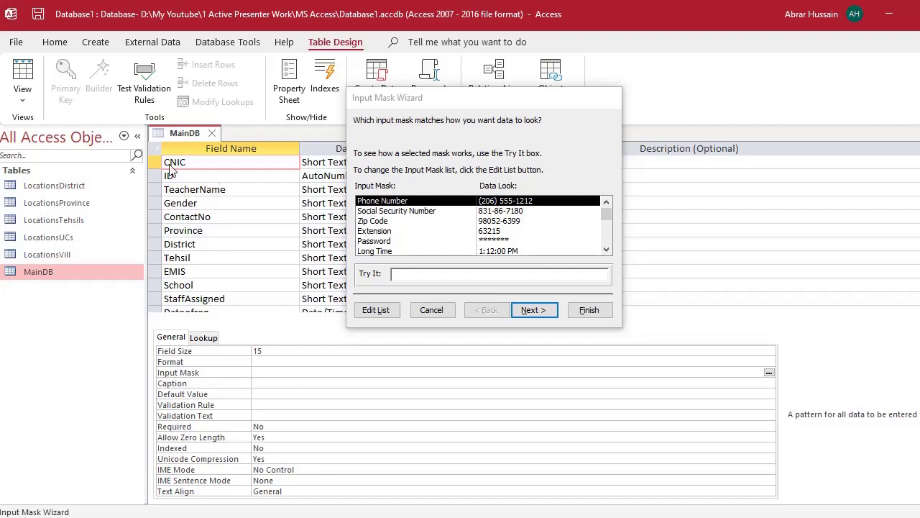
pyautogui.click(503, 212)
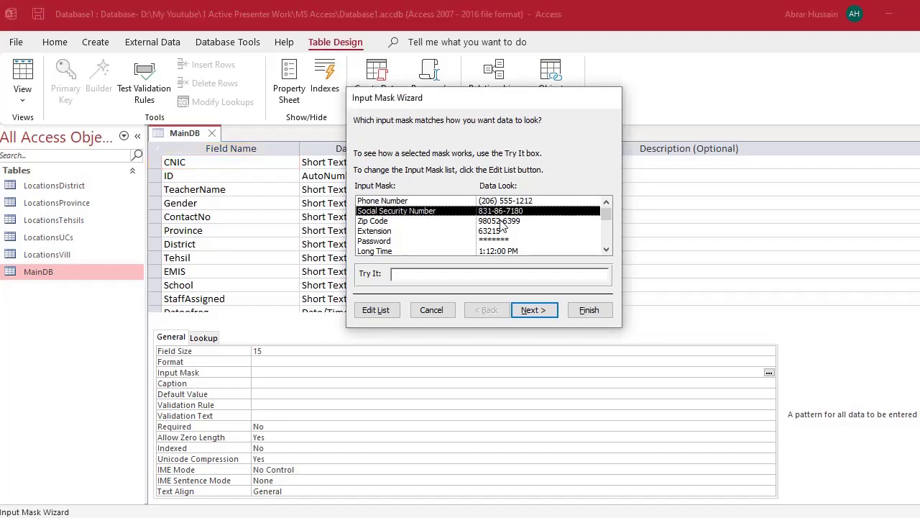
pyautogui.click(502, 221)
pyautogui.click(502, 233)
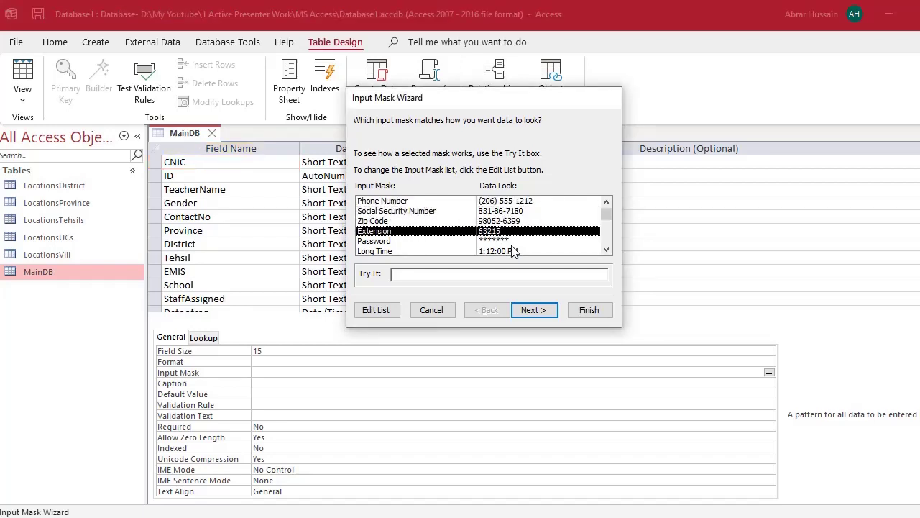
pyautogui.click(501, 242)
pyautogui.scroll(-1, 538, 243)
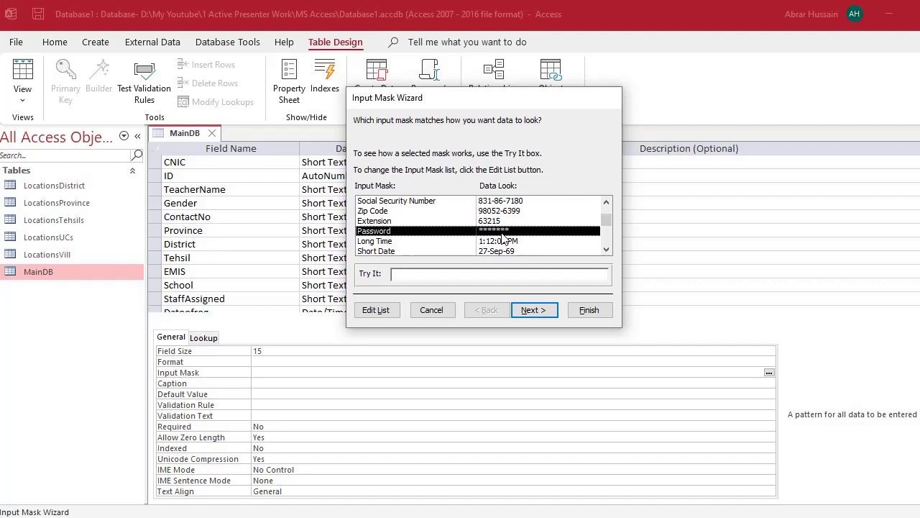
pyautogui.scroll(-1, 399, 248)
pyautogui.click(399, 251)
# - Bring the Excel teacher workbook forward and open Format Cells for cell D7
pyautogui.click(535, 487)
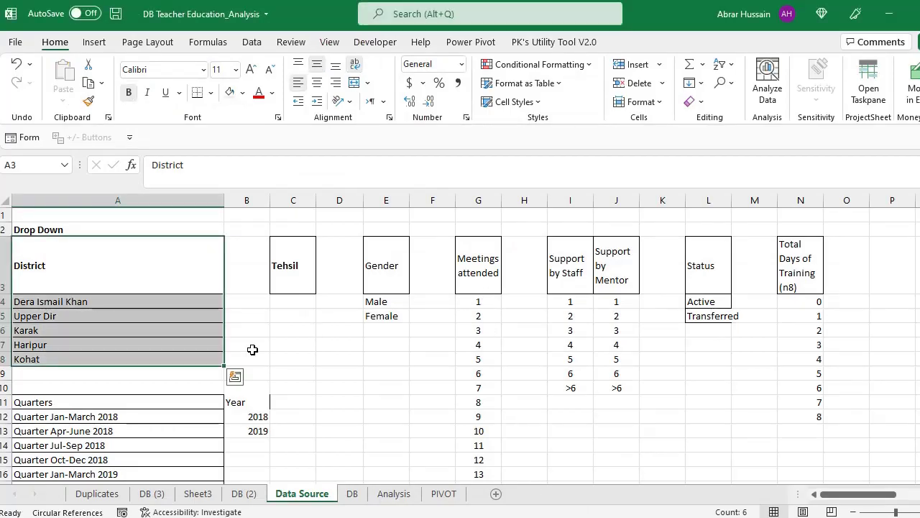
pyautogui.click(247, 345)
pyautogui.click(331, 340)
pyautogui.rightClick(331, 340)
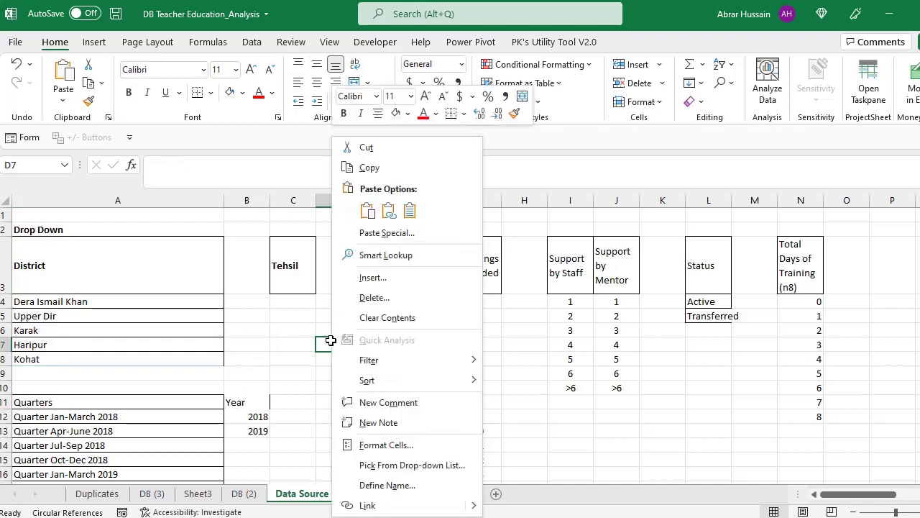
pyautogui.click(388, 443)
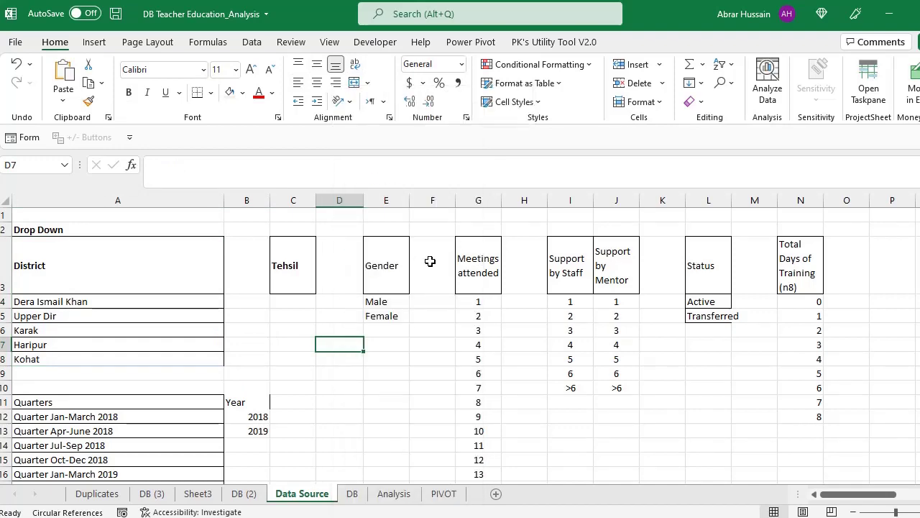
# - Browse the Number, Currency, Accounting, Time, Fraction and Date formats, previewing date styles
pyautogui.click(230, 203)
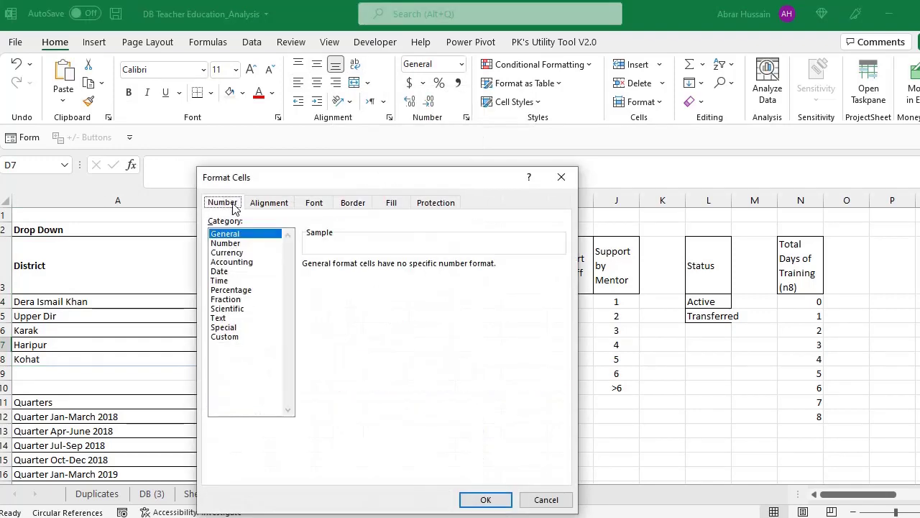
pyautogui.click(231, 245)
pyautogui.click(227, 252)
pyautogui.click(230, 261)
pyautogui.click(220, 281)
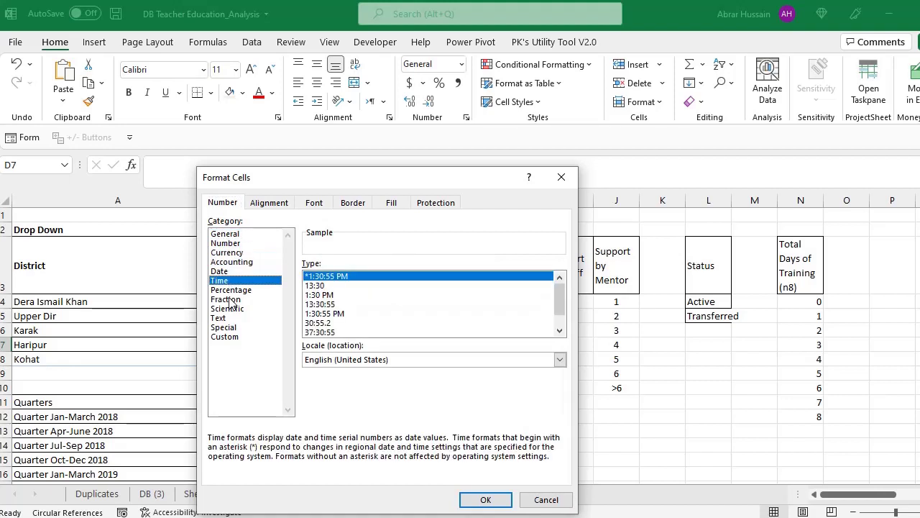
pyautogui.click(226, 299)
pyautogui.click(229, 272)
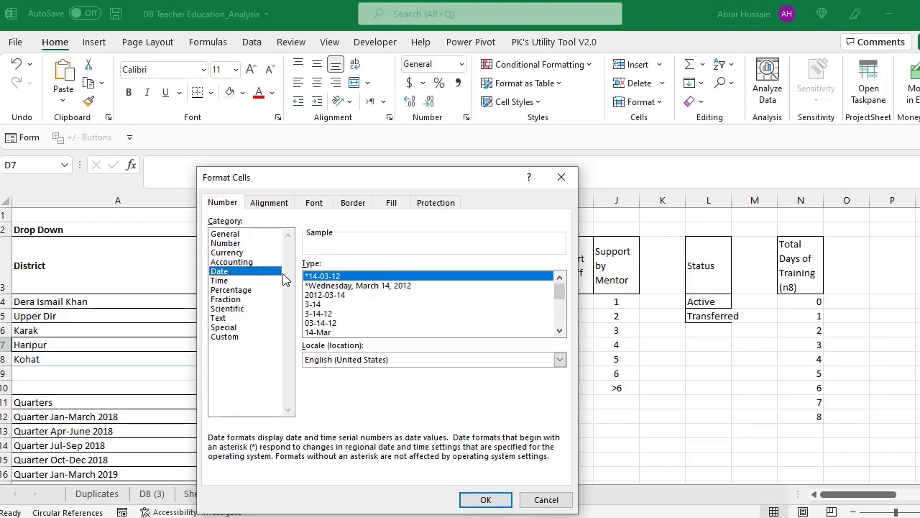
pyautogui.click(348, 294)
pyautogui.click(325, 322)
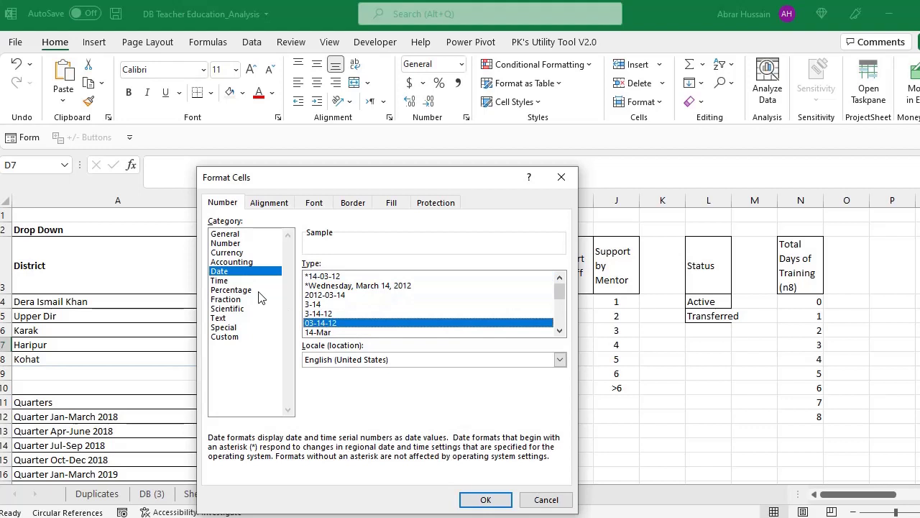
# - Preview custom number codes, close Format Cells, and dismiss cell D6's shortcut menu
pyautogui.click(215, 280)
pyautogui.click(241, 337)
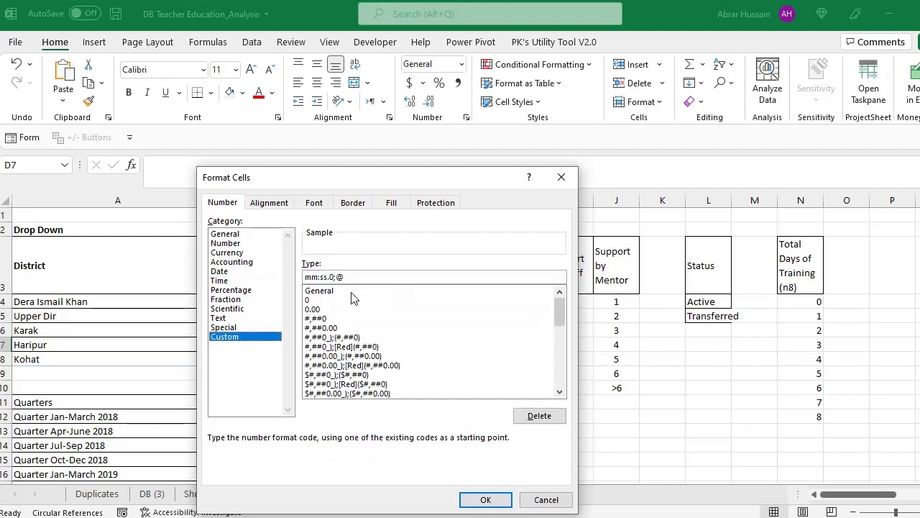
pyautogui.click(332, 374)
pyautogui.click(337, 337)
pyautogui.click(334, 318)
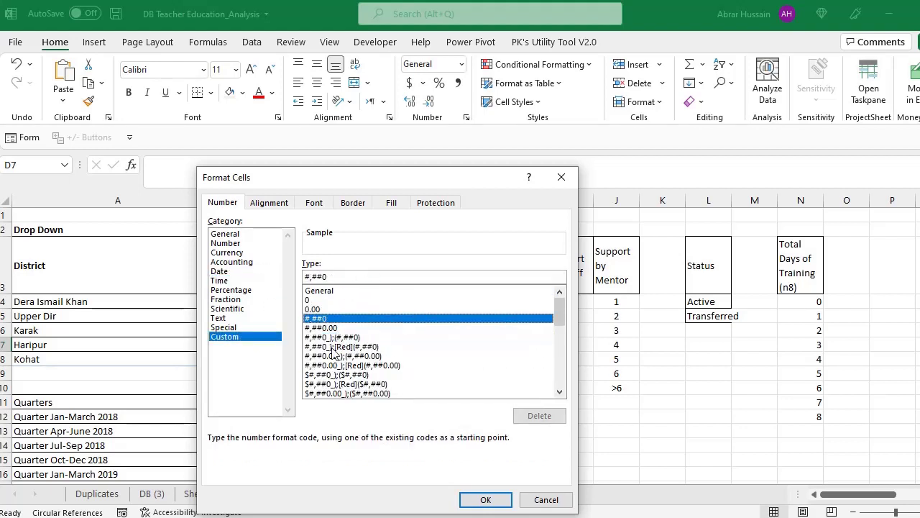
pyautogui.click(337, 365)
pyautogui.doubleClick(337, 365)
pyautogui.click(329, 330)
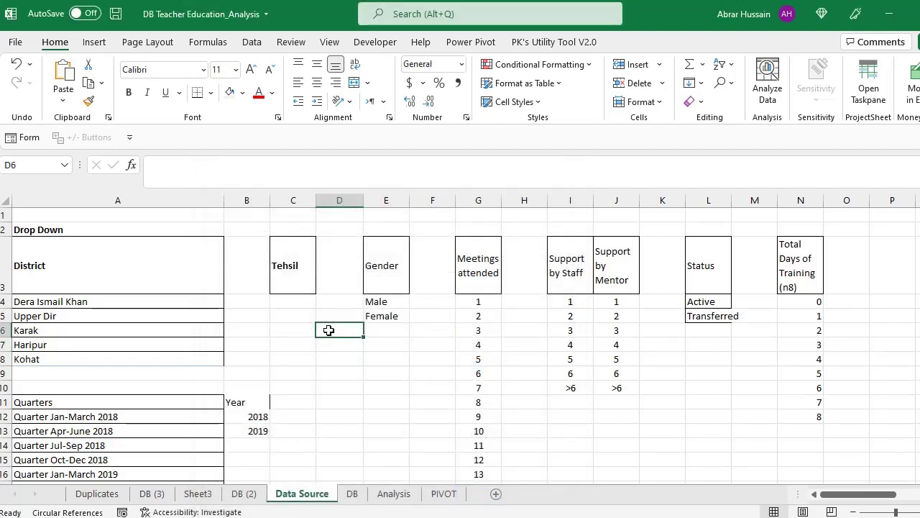
pyautogui.rightClick(329, 330)
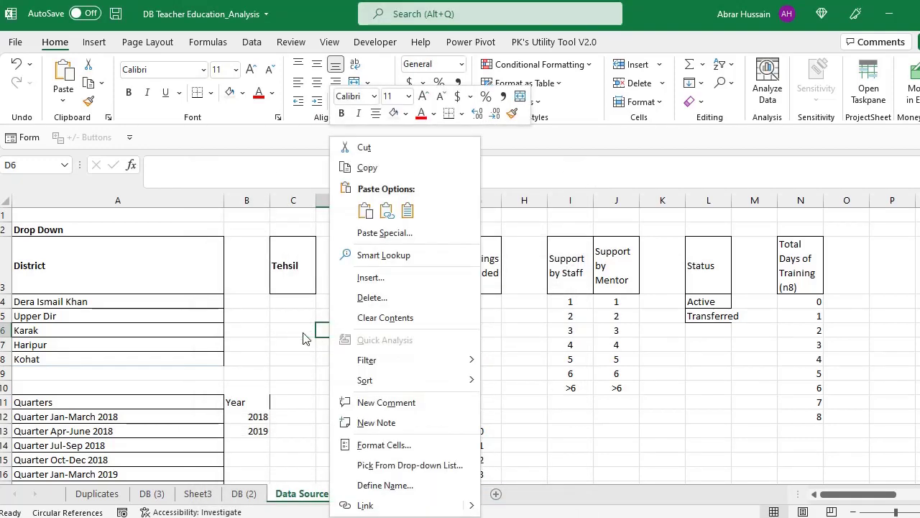
pyautogui.press('Escape')
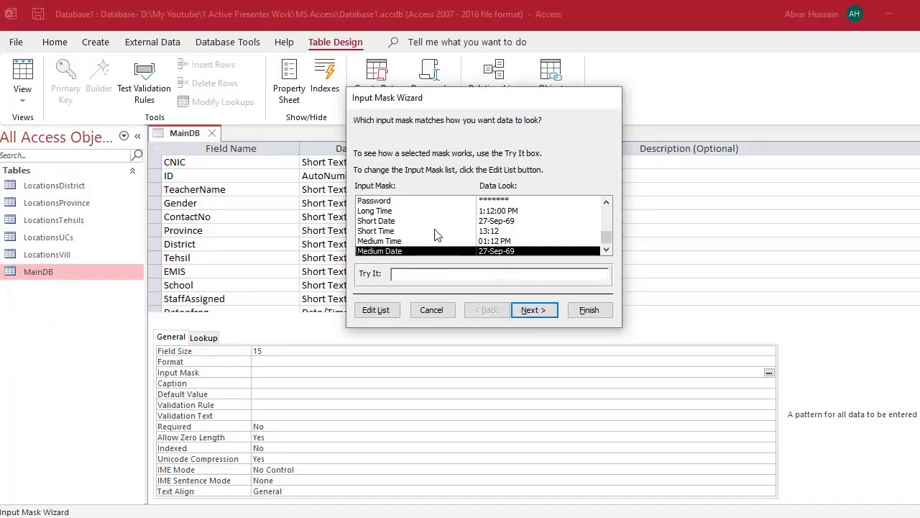
# - Preview the Social Security Number mask, then cancel the CNIC Input Mask Wizard
pyautogui.scroll(2, 454, 235)
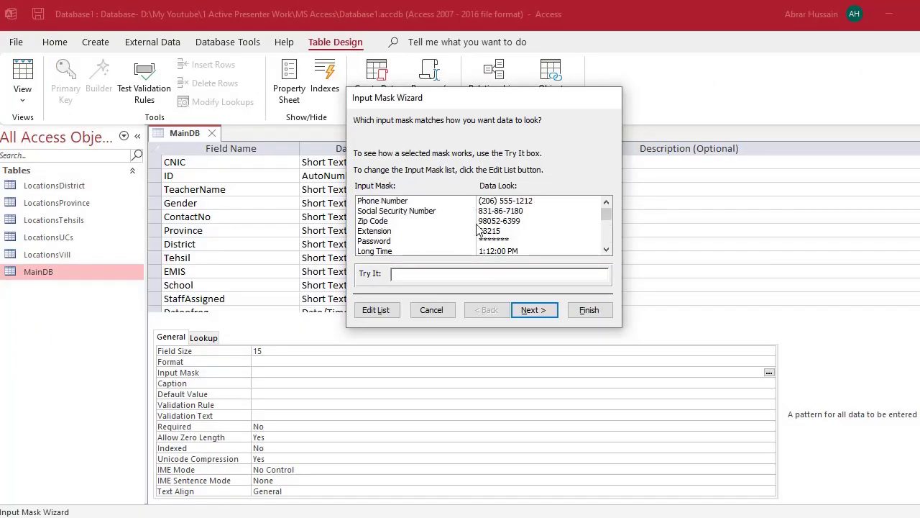
pyautogui.scroll(-2, 517, 217)
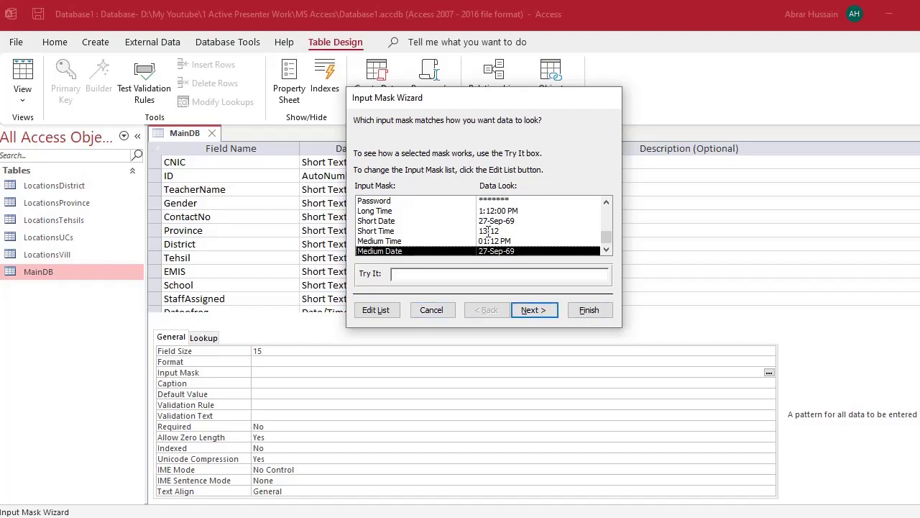
pyautogui.scroll(2, 521, 231)
pyautogui.click(514, 213)
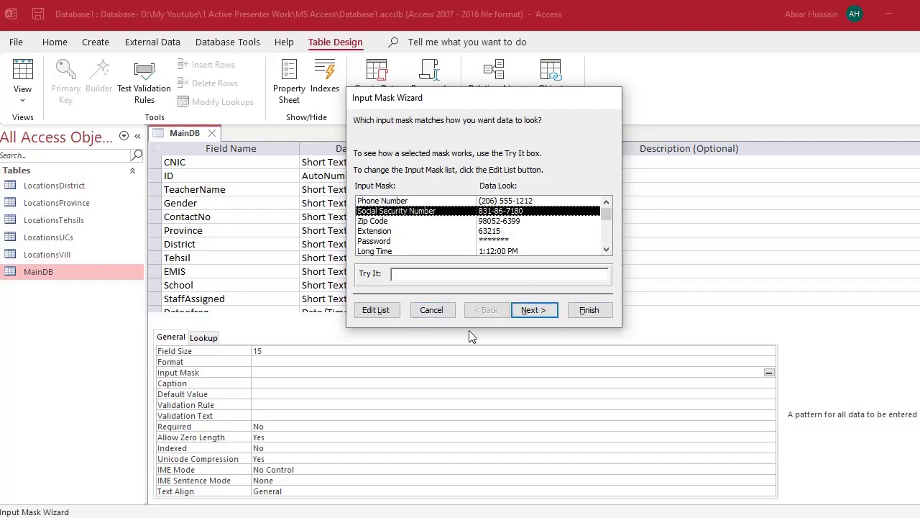
pyautogui.click(432, 310)
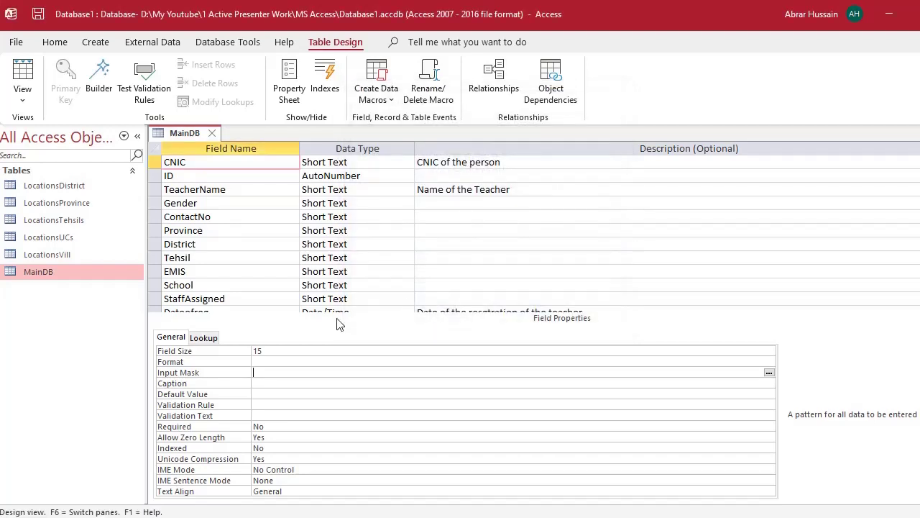
# - Start the Input Mask Wizard for ContactNo, saving the table when asked
pyautogui.click(233, 216)
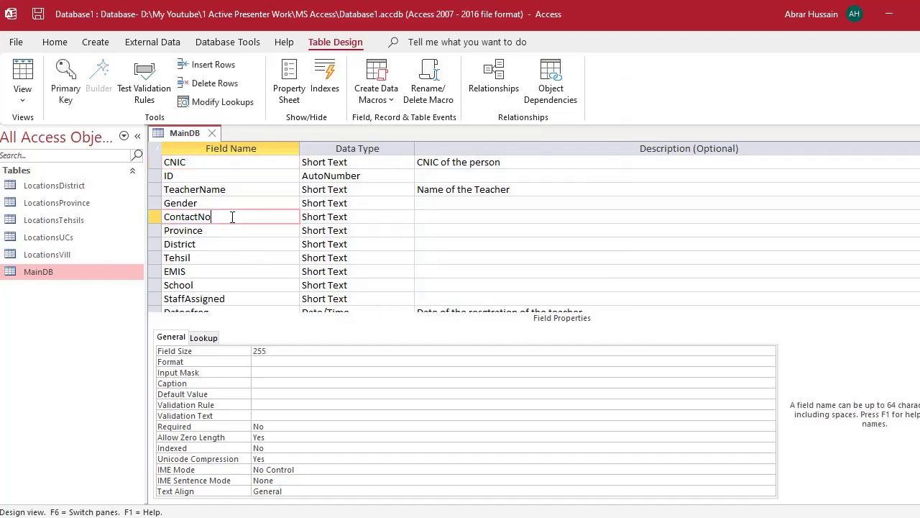
pyautogui.click(253, 373)
pyautogui.click(769, 373)
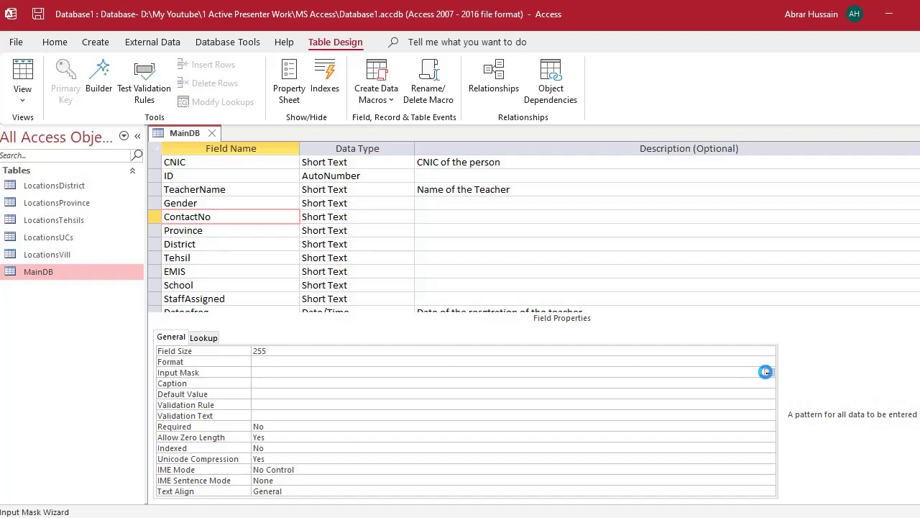
pyautogui.click(476, 309)
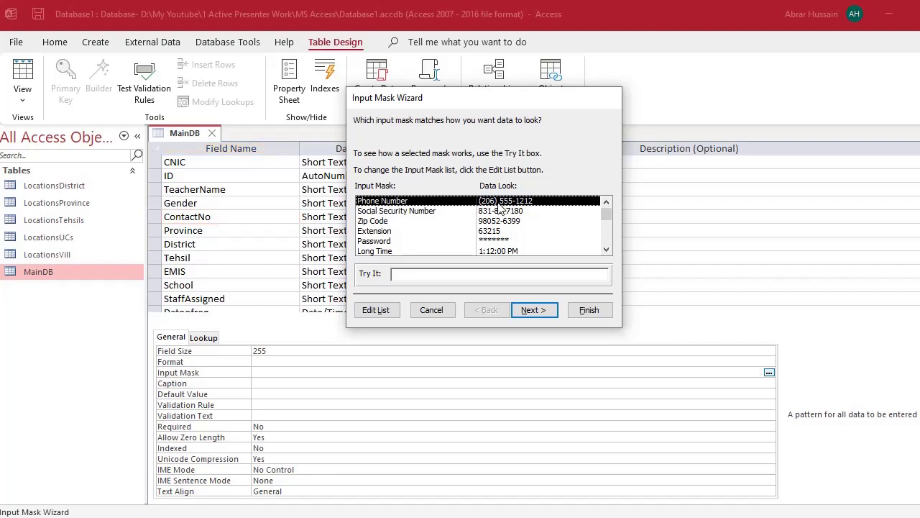
# - Compare the Social Security Number, Zip Code and Password masks, then cancel without applying
pyautogui.click(504, 212)
pyautogui.click(501, 221)
pyautogui.moveTo(500, 243)
pyautogui.mouseDown()
pyautogui.moveTo(502, 219)
pyautogui.moveTo(504, 232)
pyautogui.mouseUp()
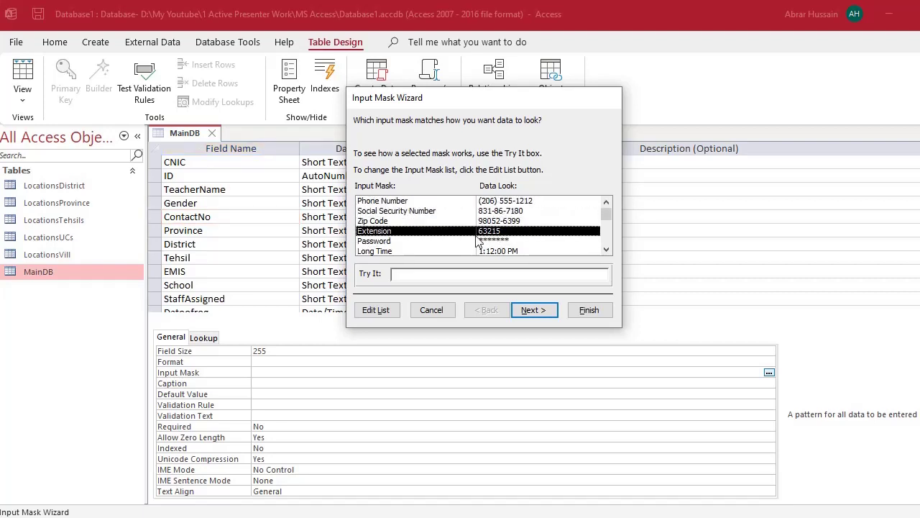
pyautogui.click(502, 242)
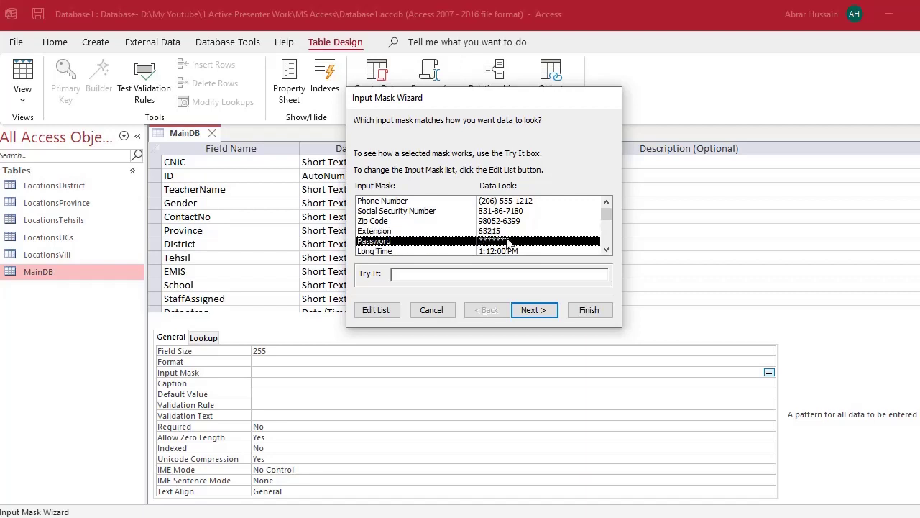
pyautogui.scroll(-3, 502, 242)
pyautogui.scroll(-1, 466, 234)
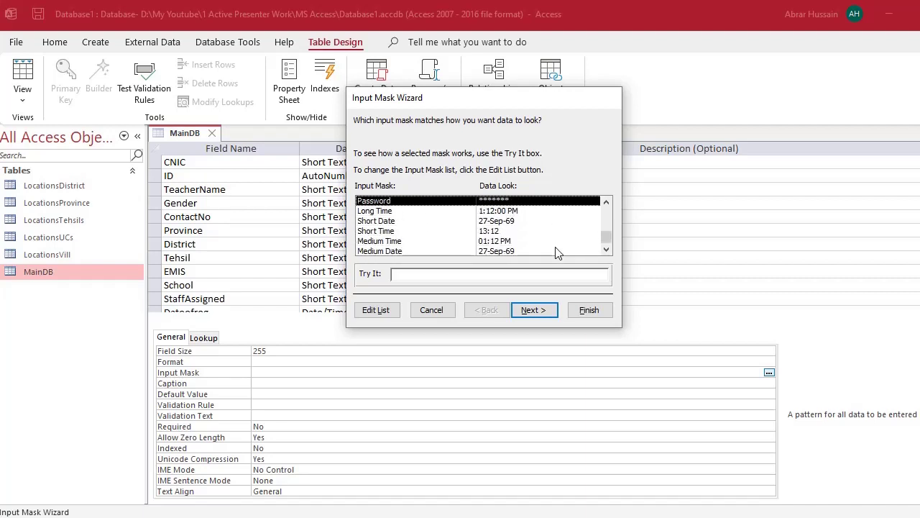
pyautogui.click(432, 311)
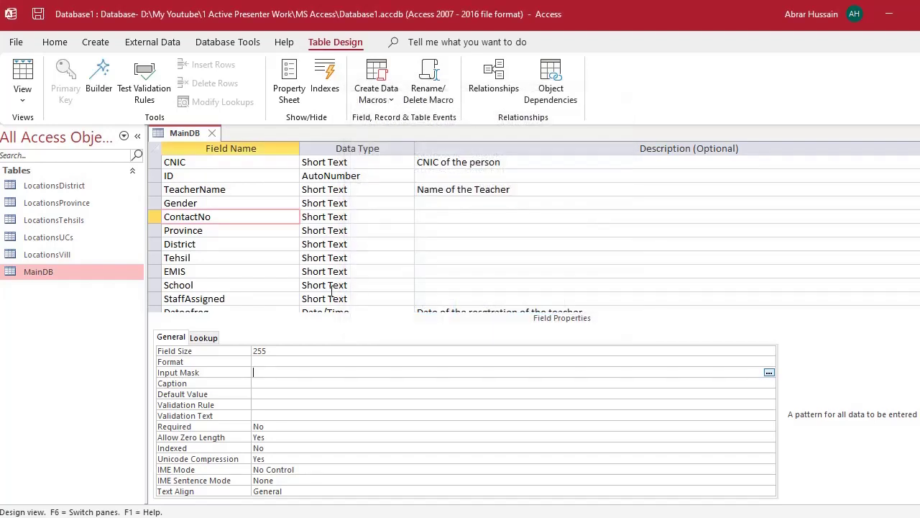
# - Review ContactNo's Format, Caption and Default Value, then Province's Default Value and Validation Rule
pyautogui.click(257, 361)
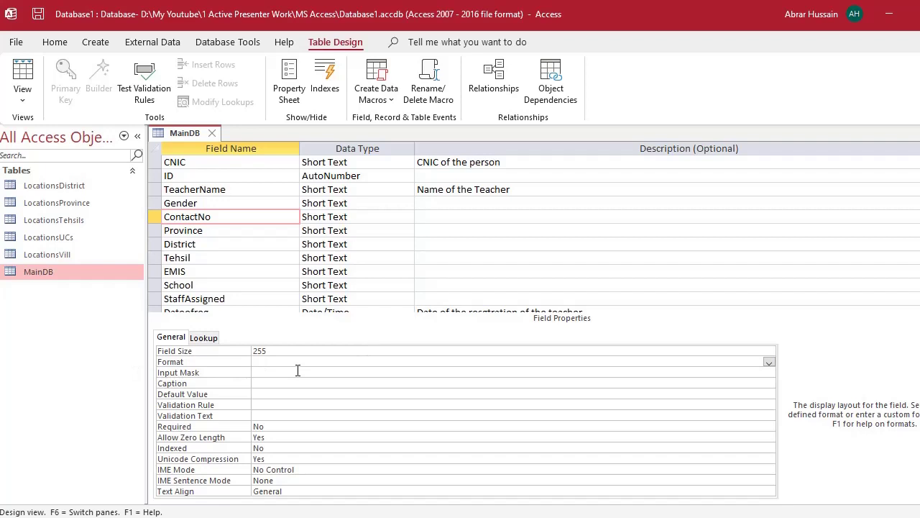
pyautogui.click(262, 386)
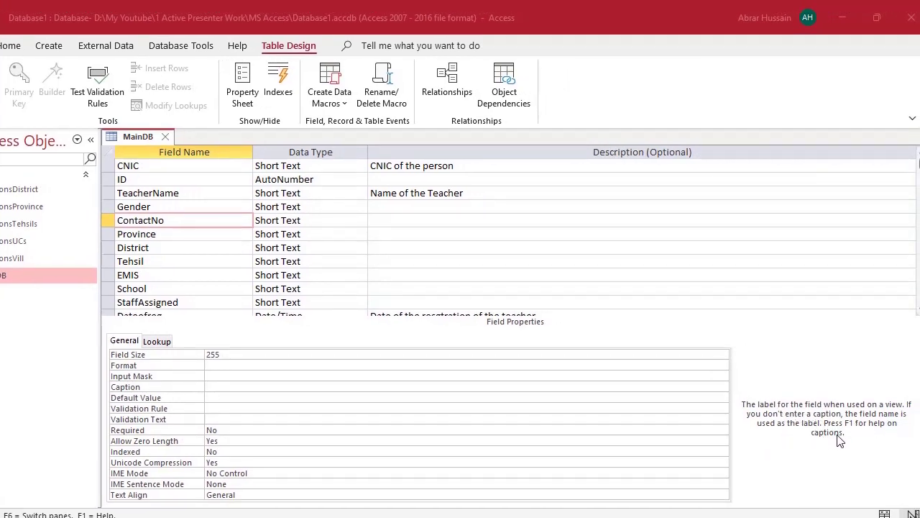
pyautogui.click(221, 397)
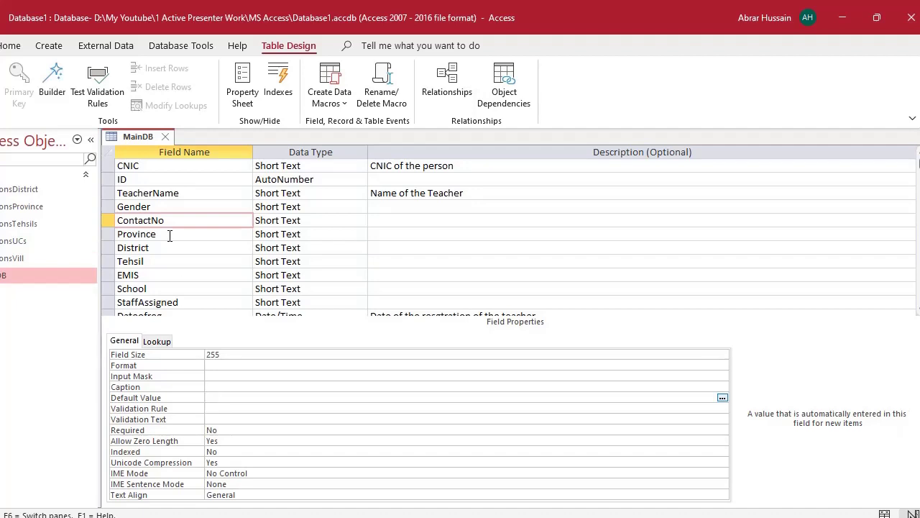
pyautogui.click(170, 234)
pyautogui.click(220, 397)
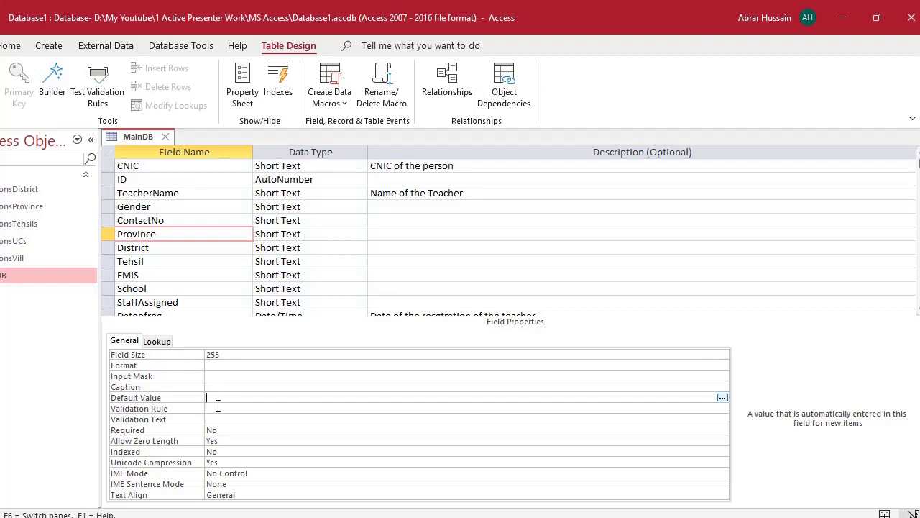
pyautogui.click(226, 409)
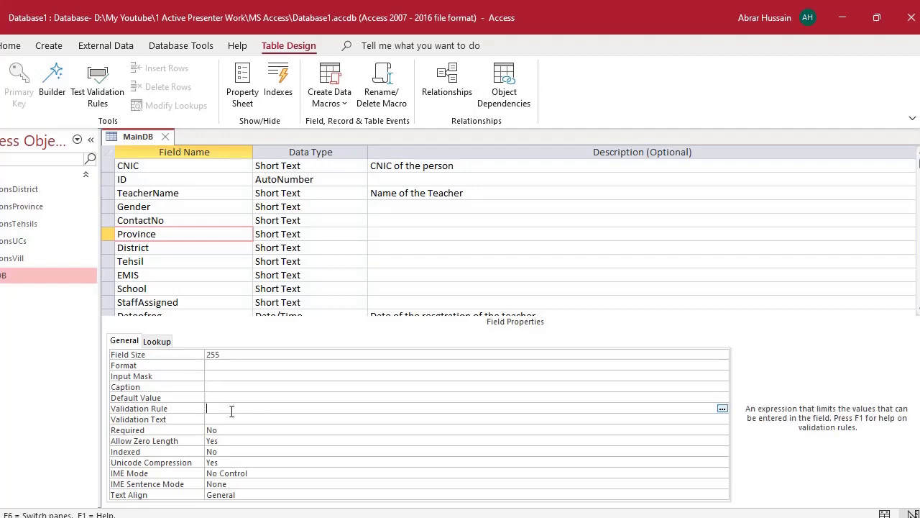
pyautogui.click(722, 409)
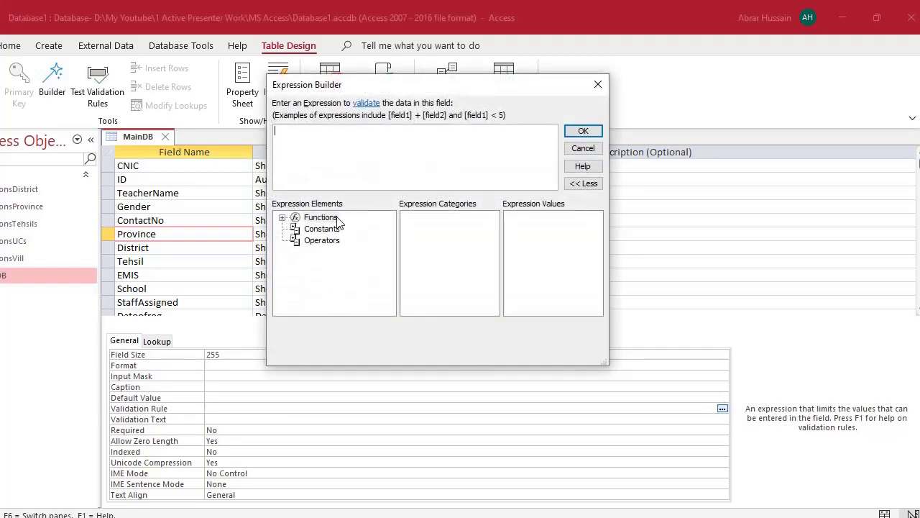
pyautogui.click(322, 229)
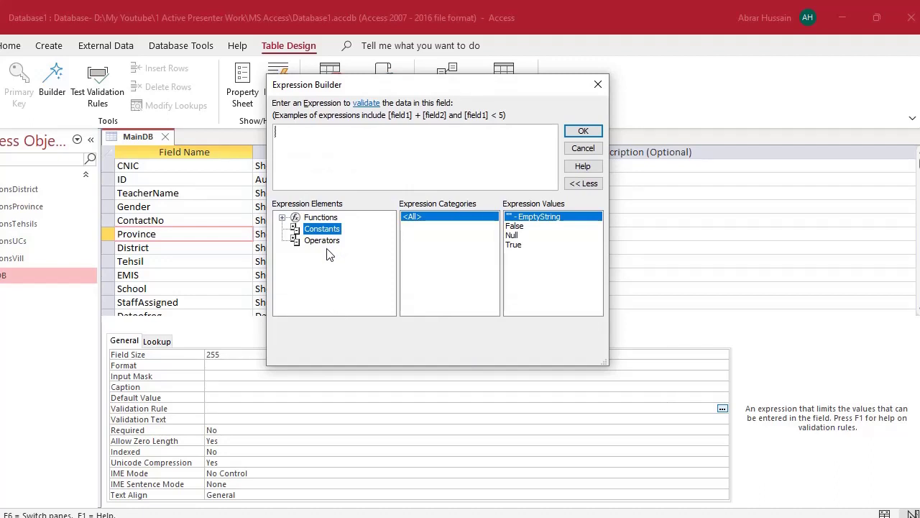
pyautogui.click(324, 242)
pyautogui.scroll(-1, 534, 280)
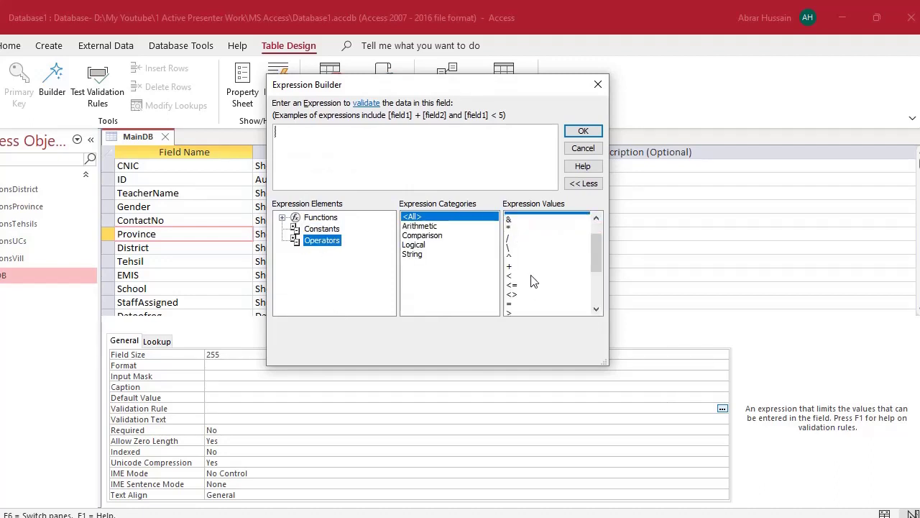
pyautogui.scroll(-3, 532, 284)
pyautogui.scroll(4, 528, 290)
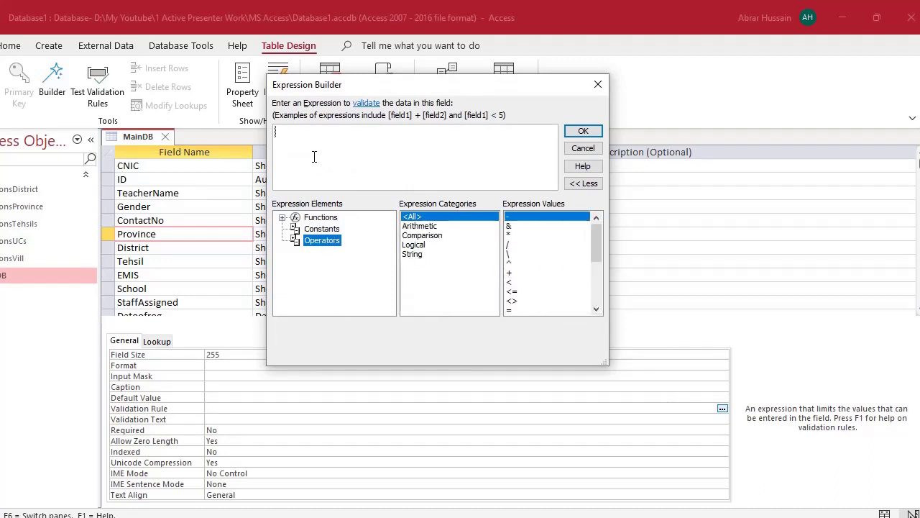
pyautogui.click(322, 228)
pyautogui.click(320, 217)
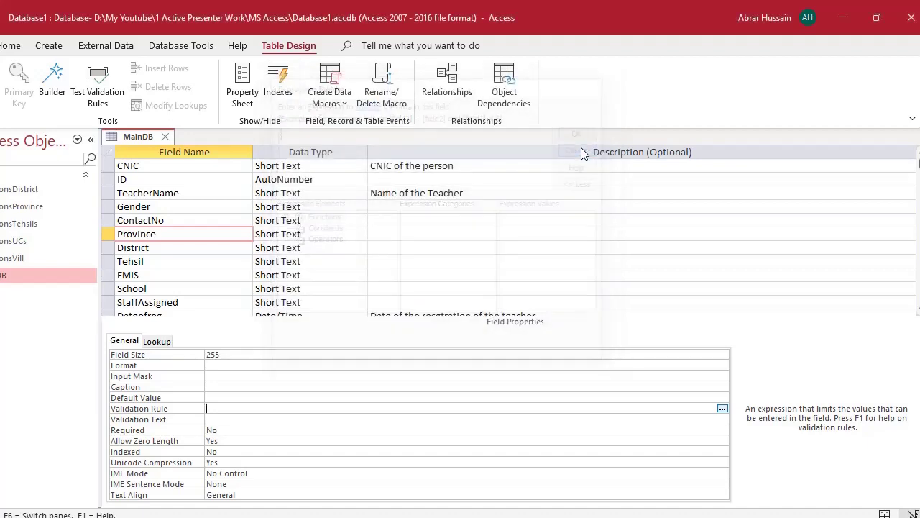
pyautogui.click(581, 148)
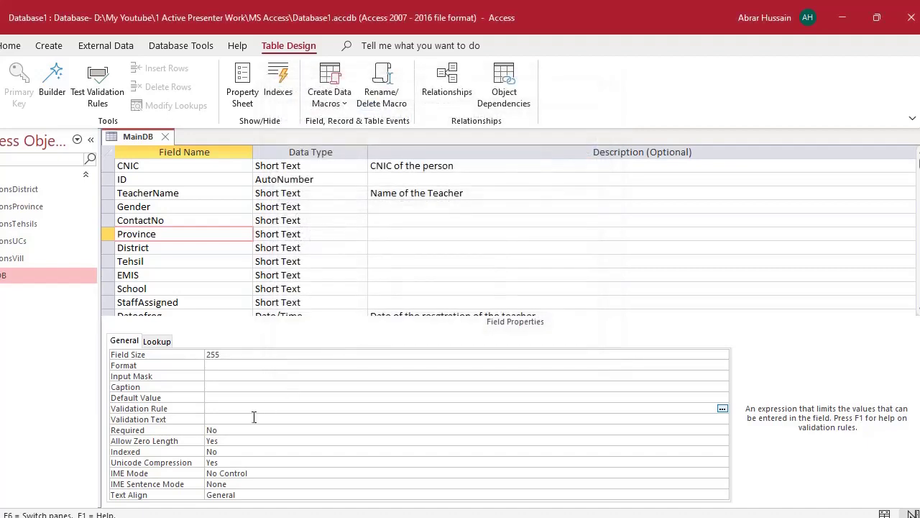
pyautogui.click(226, 421)
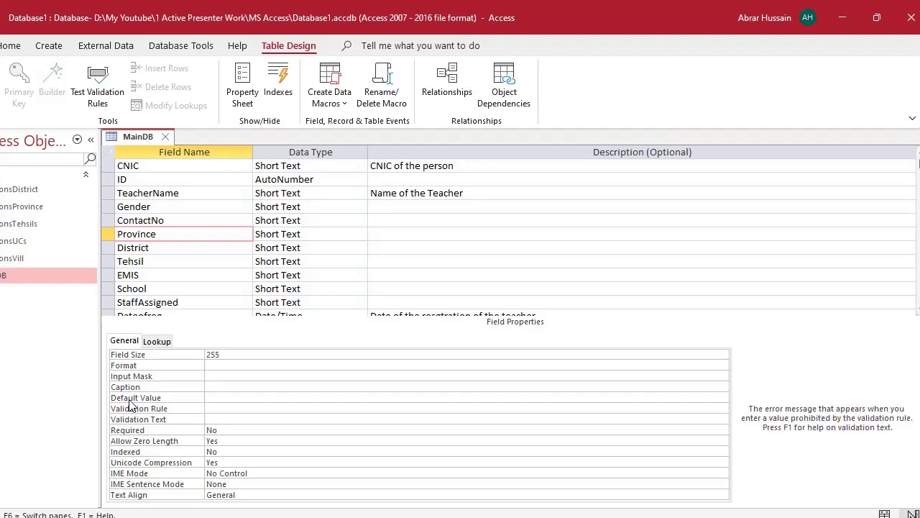
pyautogui.click(217, 407)
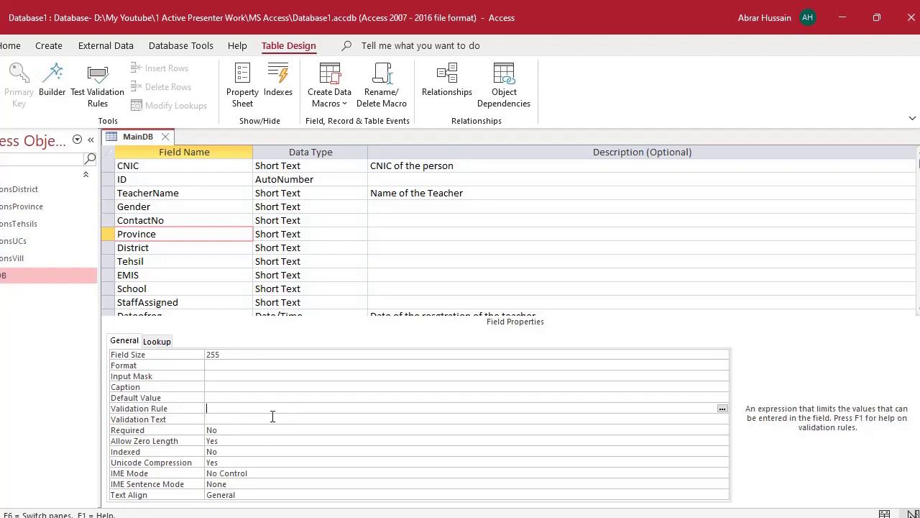
pyautogui.click(216, 420)
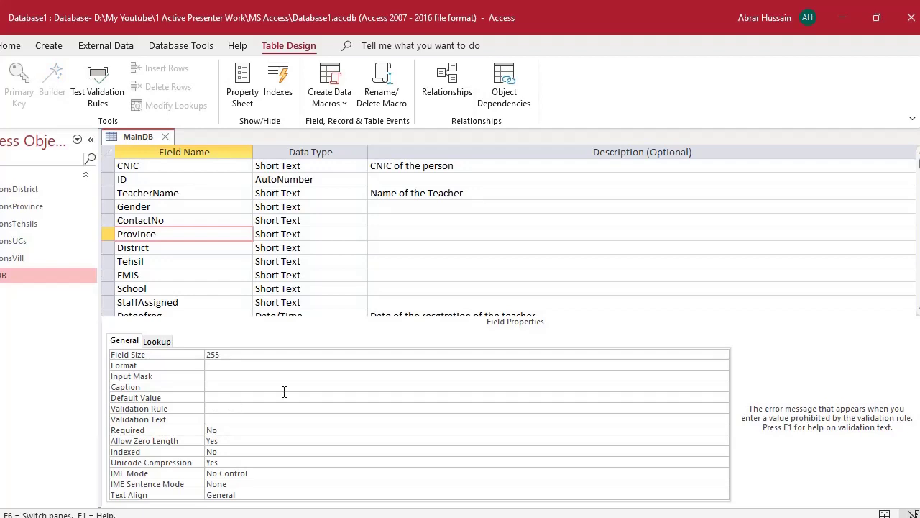
pyautogui.click(224, 430)
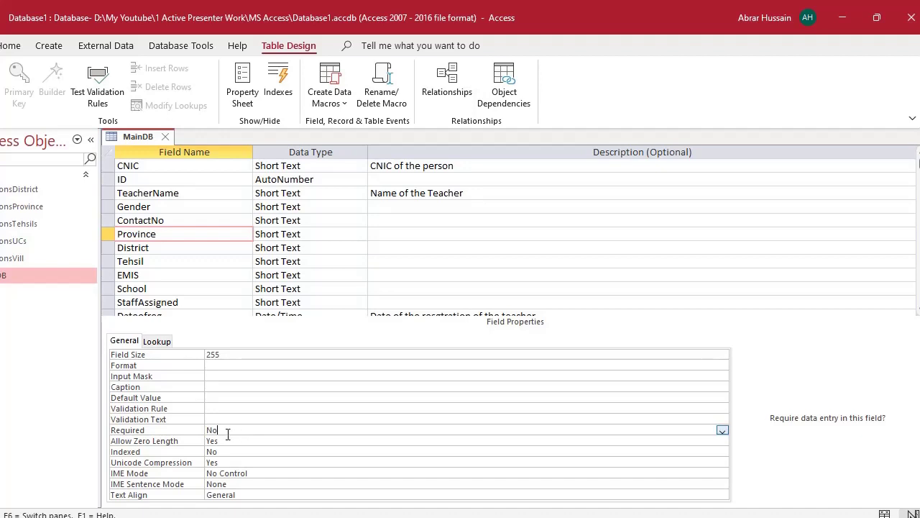
pyautogui.click(179, 429)
pyautogui.press('Down')
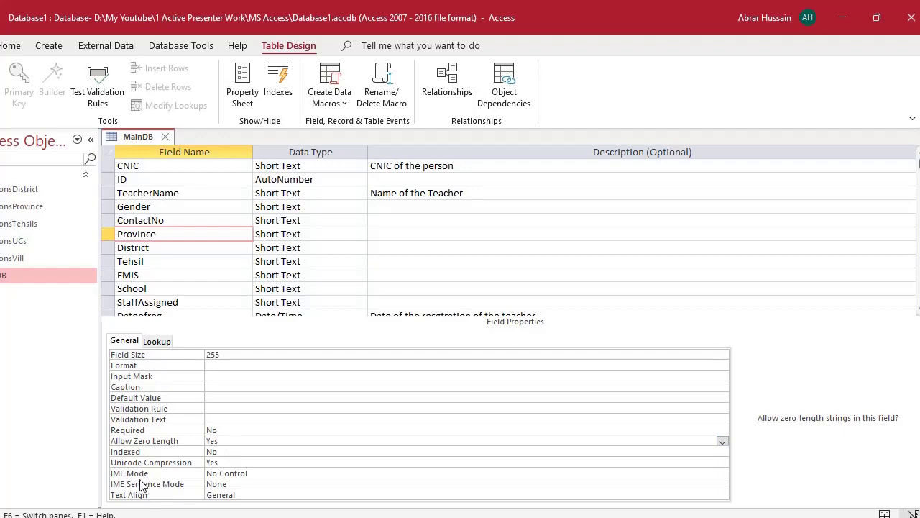
pyautogui.click(185, 234)
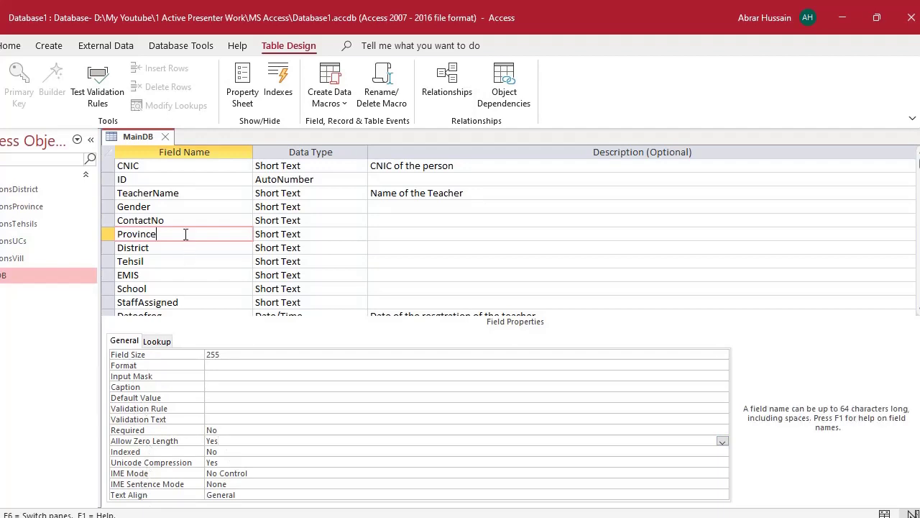
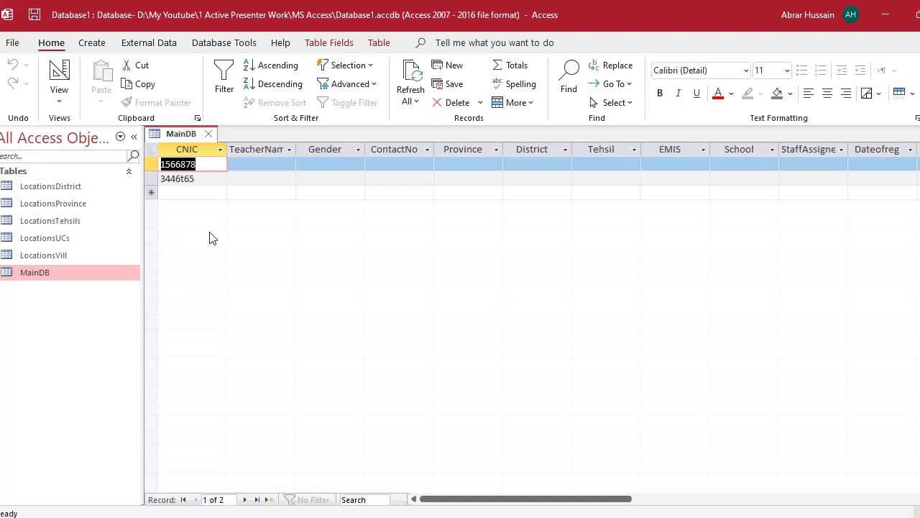
# - Open the MainDB table in Design View
pyautogui.click(52, 272)
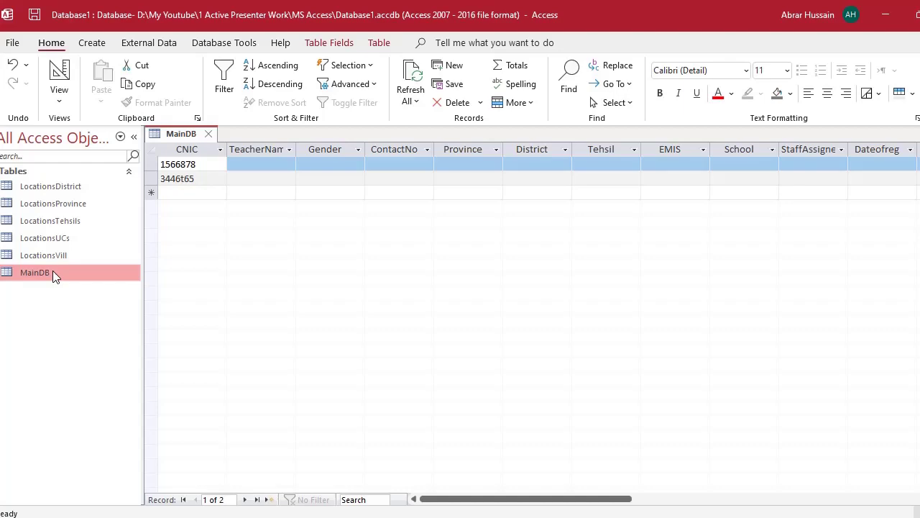
pyautogui.rightClick(52, 271)
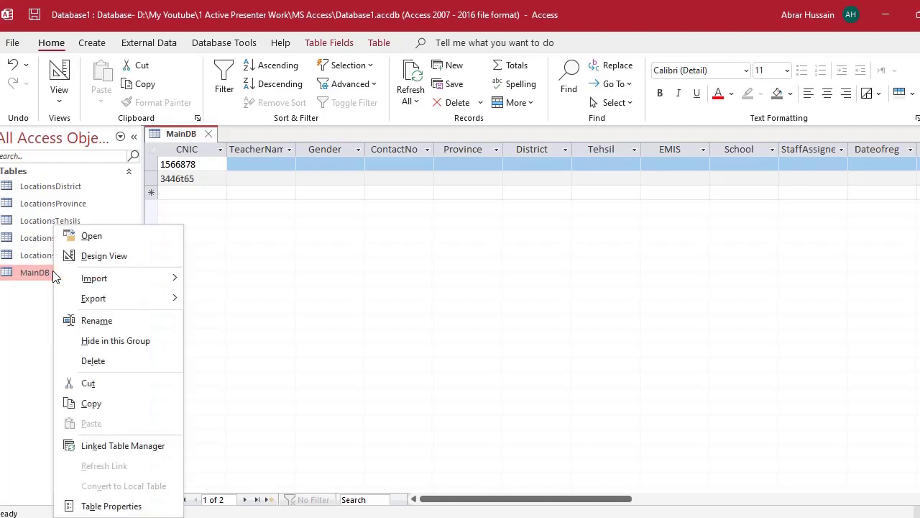
pyautogui.click(104, 256)
# - Scroll through MainDB's field list and select the StaffAssigned field row
pyautogui.scroll(-4, 239, 230)
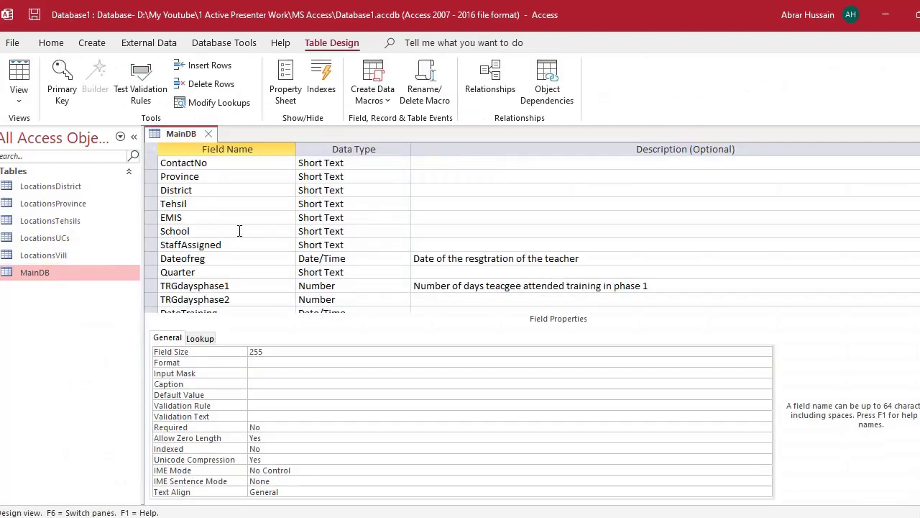
pyautogui.click(239, 231)
pyautogui.scroll(2, 239, 230)
pyautogui.scroll(-2, 239, 230)
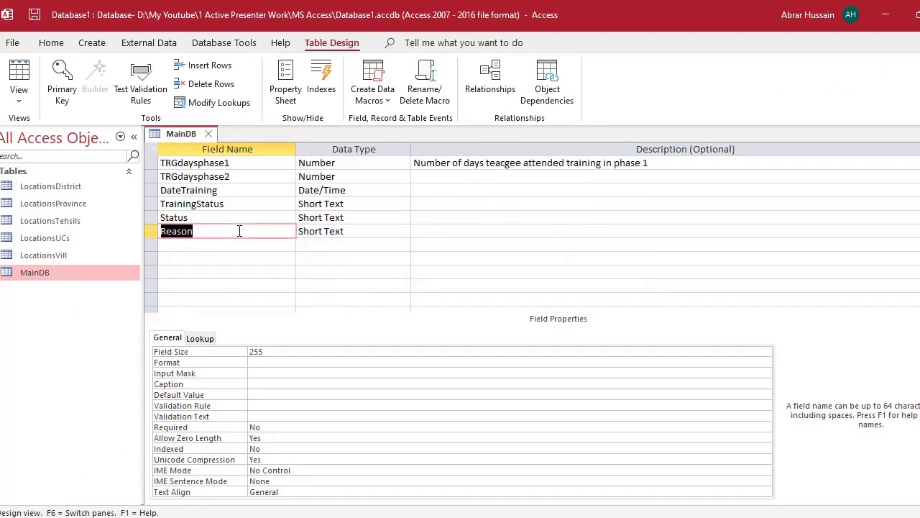
pyautogui.scroll(4, 239, 231)
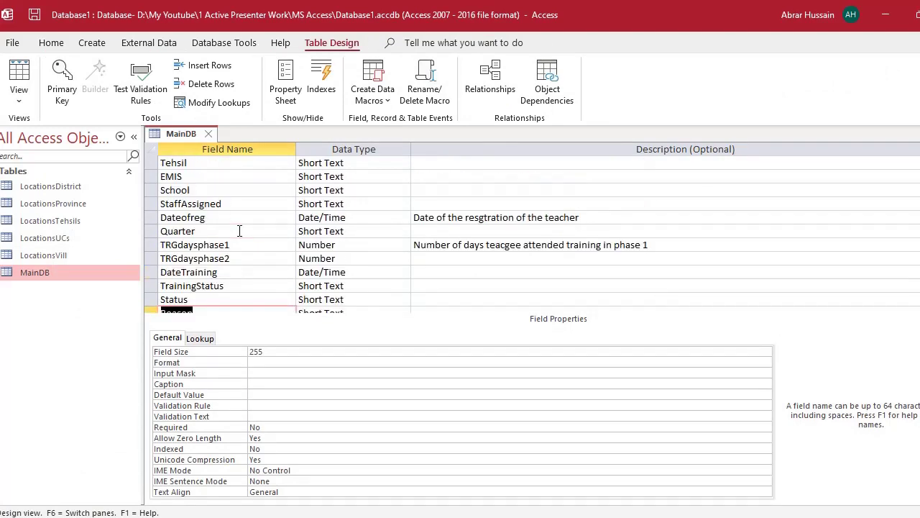
pyautogui.scroll(-5, 239, 231)
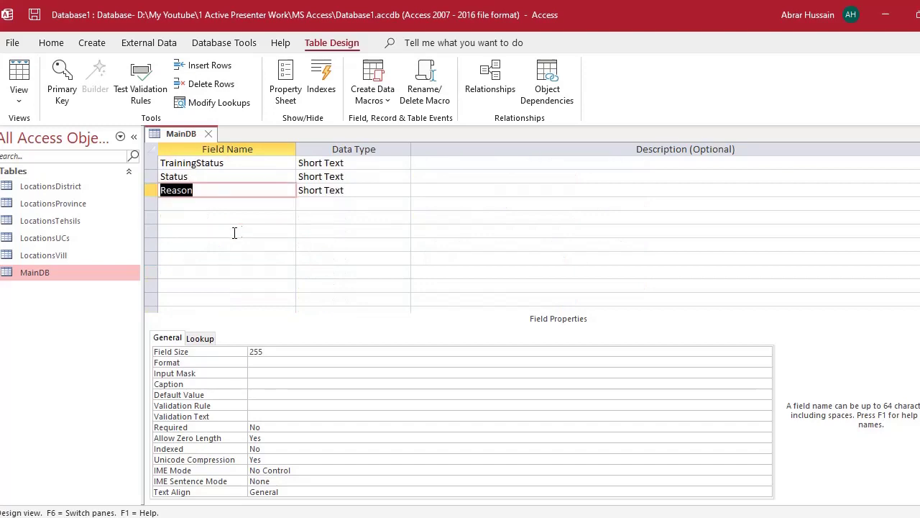
pyautogui.click(192, 205)
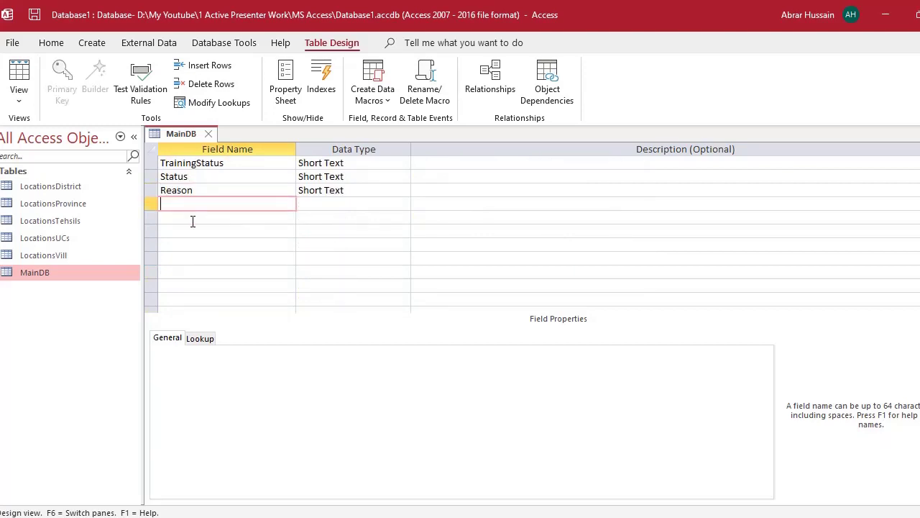
pyautogui.scroll(-1, 193, 237)
pyautogui.scroll(6, 194, 242)
pyautogui.scroll(-2, 194, 242)
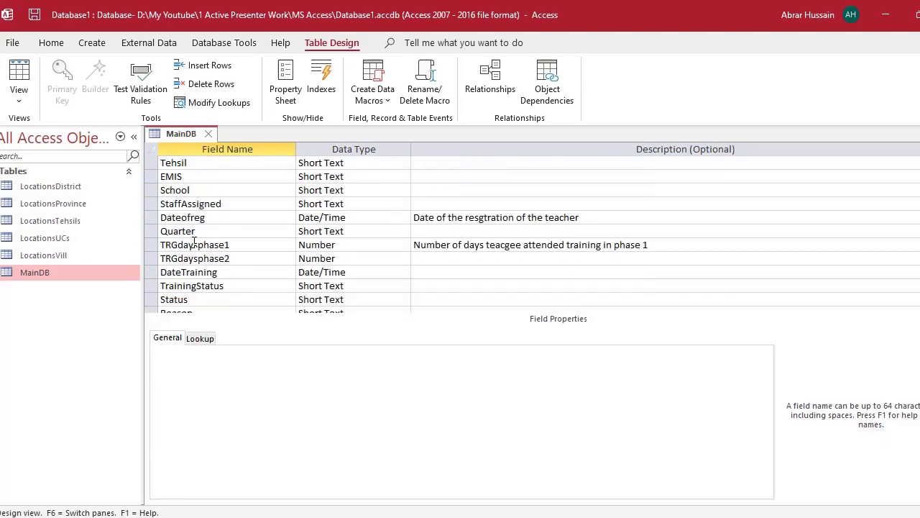
pyautogui.scroll(-3, 194, 242)
pyautogui.scroll(6, 194, 242)
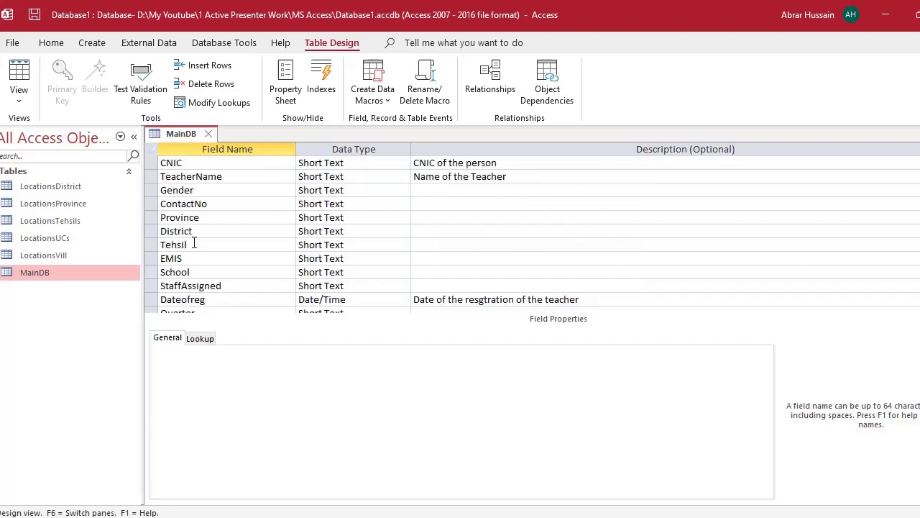
pyautogui.scroll(-4, 194, 243)
pyautogui.scroll(2, 194, 243)
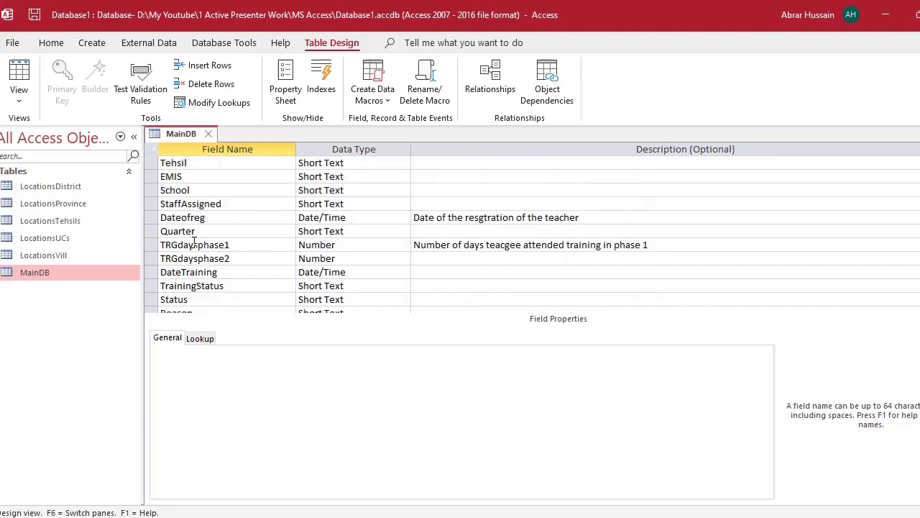
pyautogui.scroll(1, 194, 242)
pyautogui.scroll(-1, 207, 251)
pyautogui.click(175, 205)
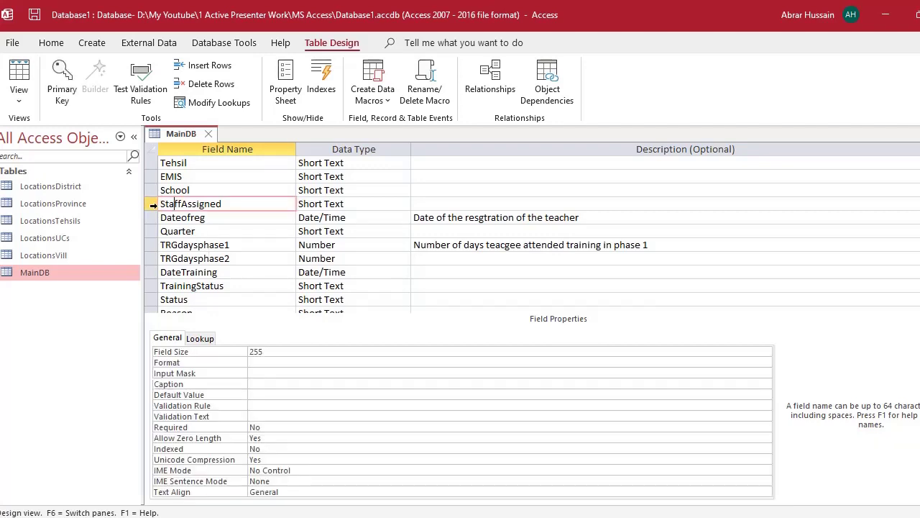
pyautogui.click(150, 205)
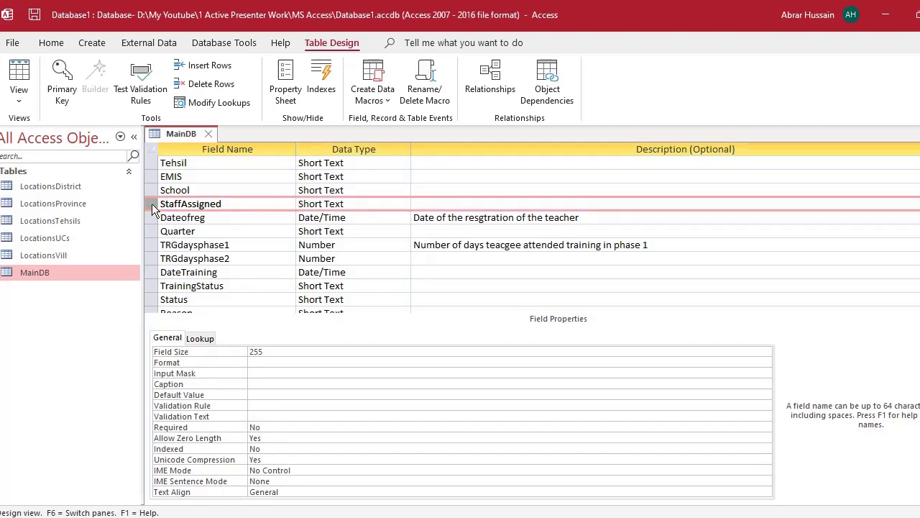
# - Insert a blank field row above StaffAssigned, then undo the insertion
pyautogui.rightClick(152, 207)
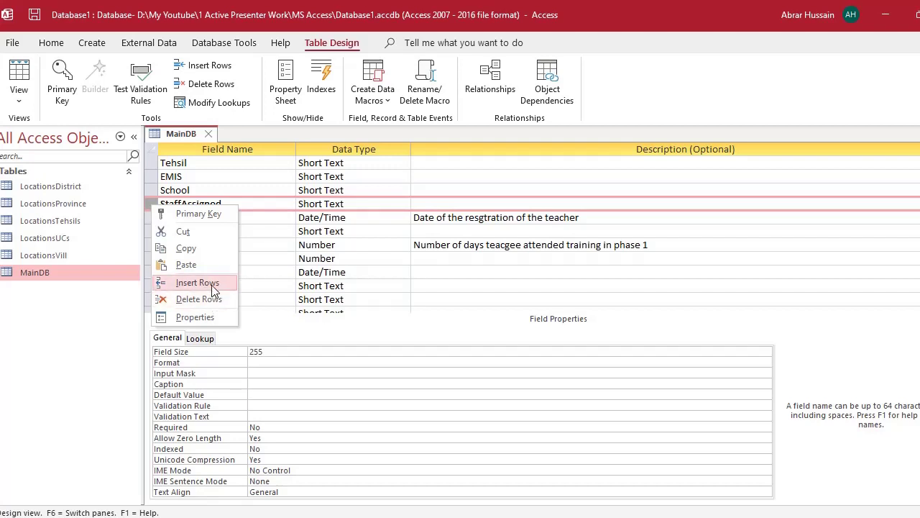
pyautogui.click(211, 283)
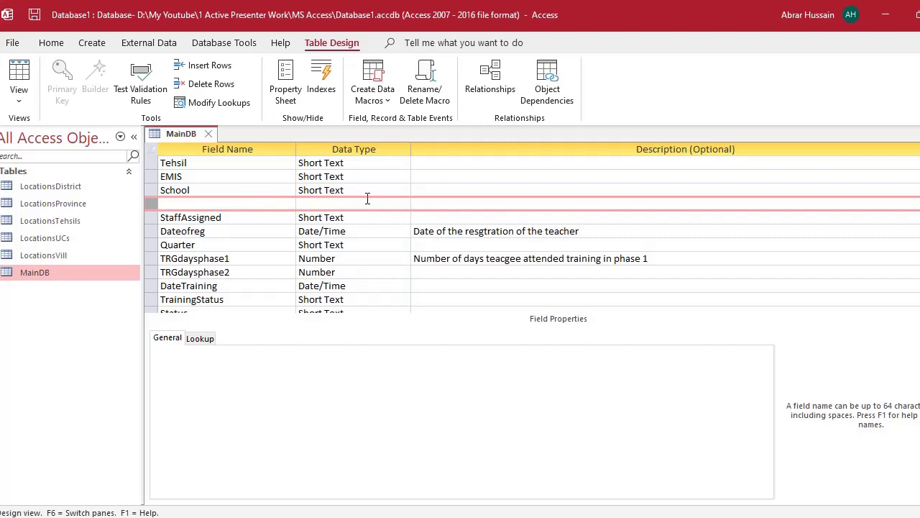
pyautogui.hotkey('ctrl', 'z')
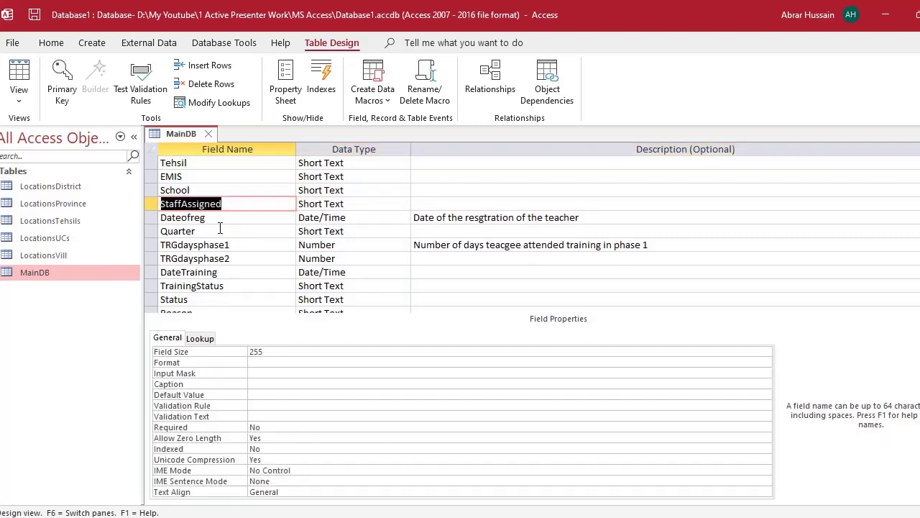
# - Try moving the Quarter field above School, leaving the field order unchanged, then switch to Excel
pyautogui.click(213, 229)
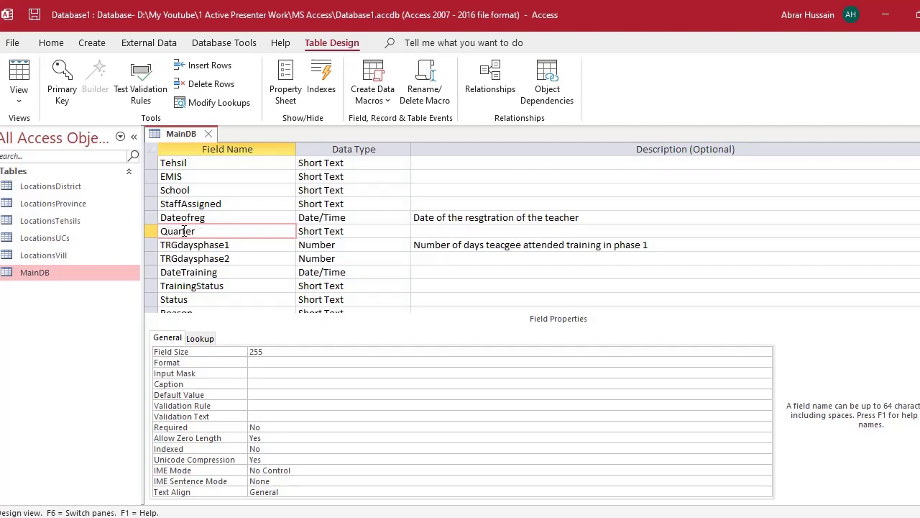
pyautogui.click(181, 202)
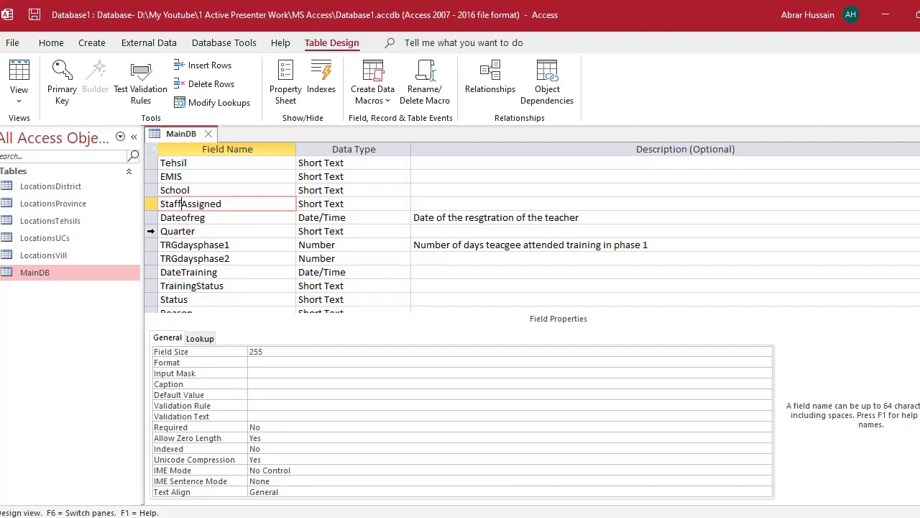
pyautogui.click(151, 231)
pyautogui.moveTo(152, 234)
pyautogui.mouseDown()
pyautogui.moveTo(156, 243)
pyautogui.moveTo(158, 201)
pyautogui.moveTo(150, 227)
pyautogui.mouseUp()
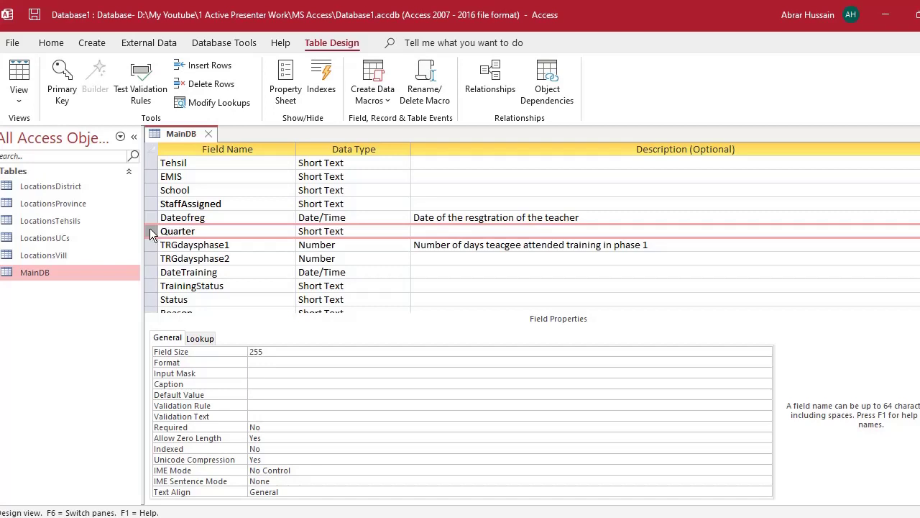
pyautogui.rightClick(150, 231)
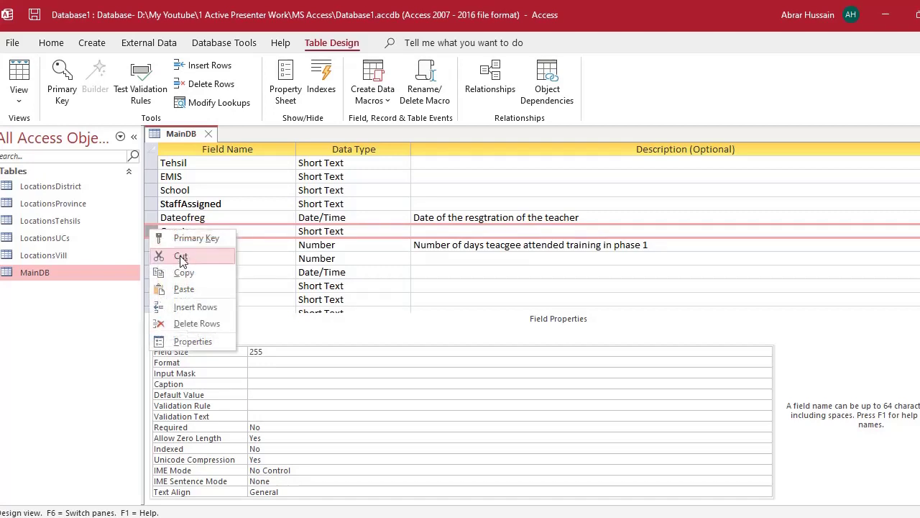
pyautogui.click(150, 188)
pyautogui.rightClick(152, 188)
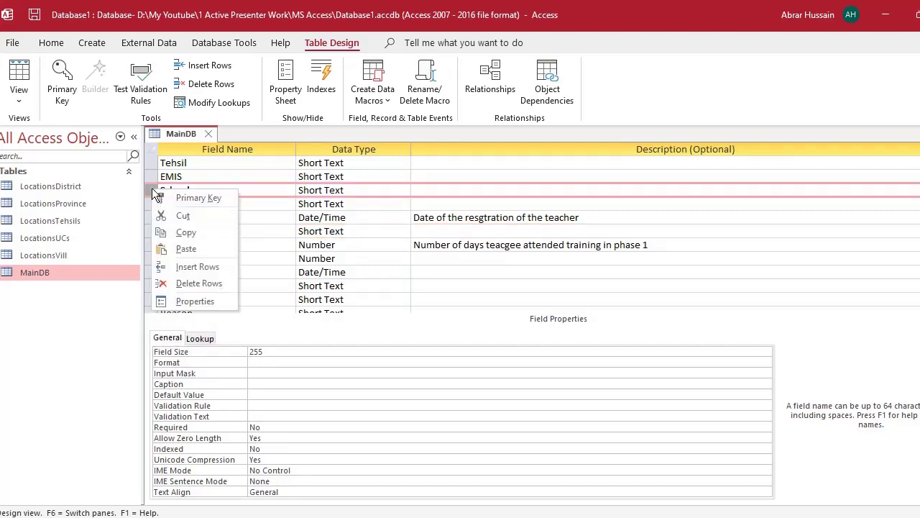
pyautogui.click(424, 205)
pyautogui.scroll(-1, 267, 277)
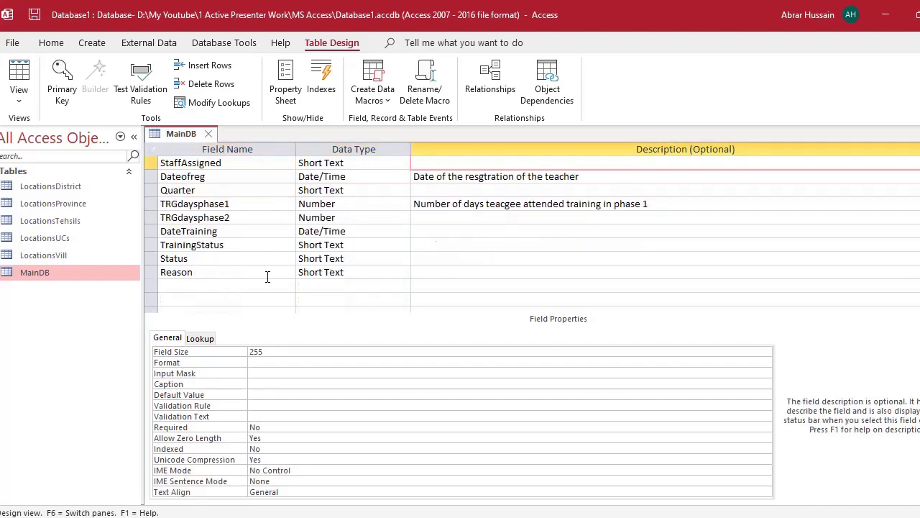
pyautogui.scroll(-1, 267, 277)
pyautogui.scroll(1, 266, 278)
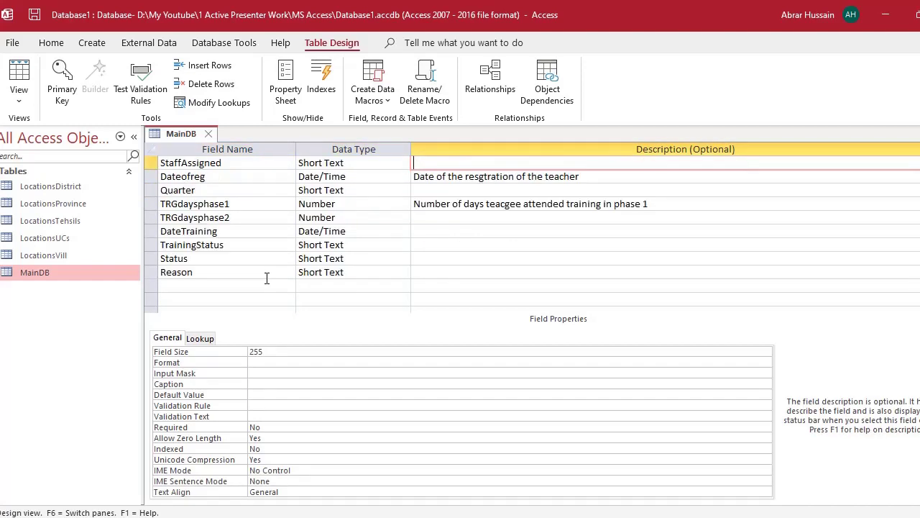
pyautogui.hotkey('alt', 'Tab')
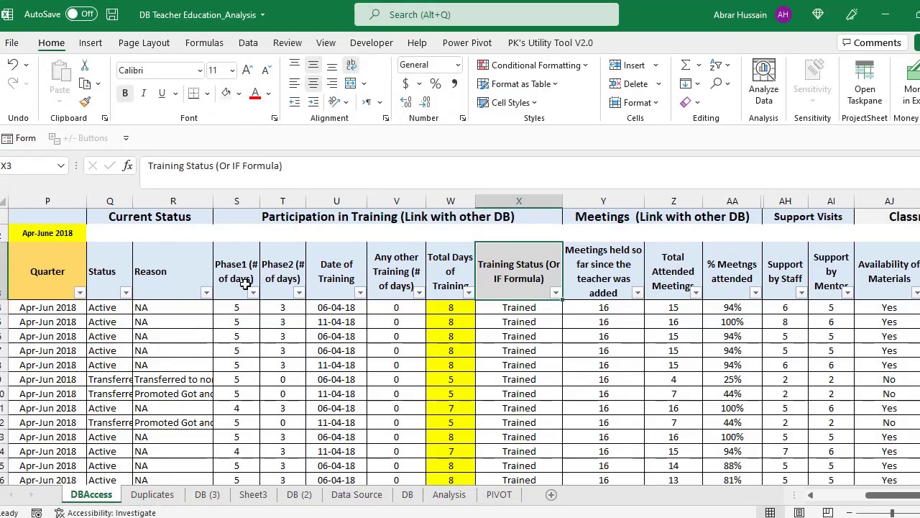
# - Review the DBAccess sheet's header cells from Tehsil through Phase2
pyautogui.click(4, 221)
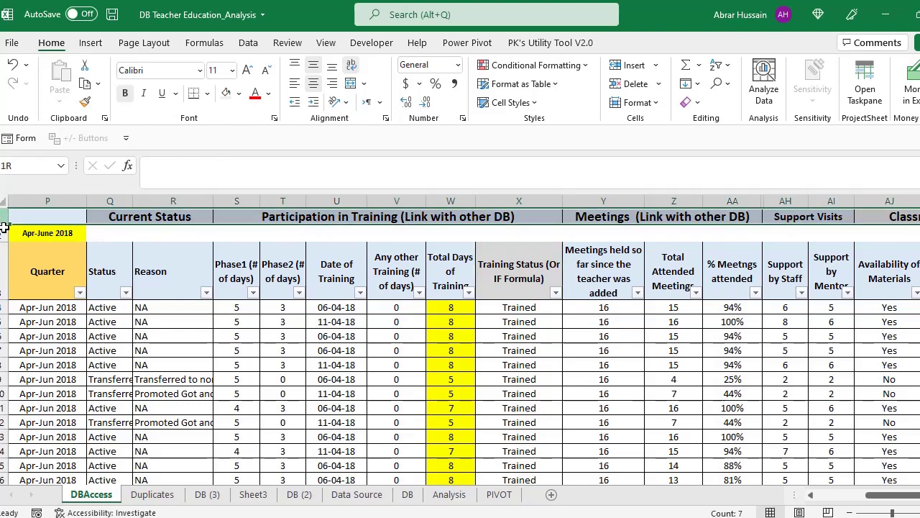
pyautogui.rightClick(4, 230)
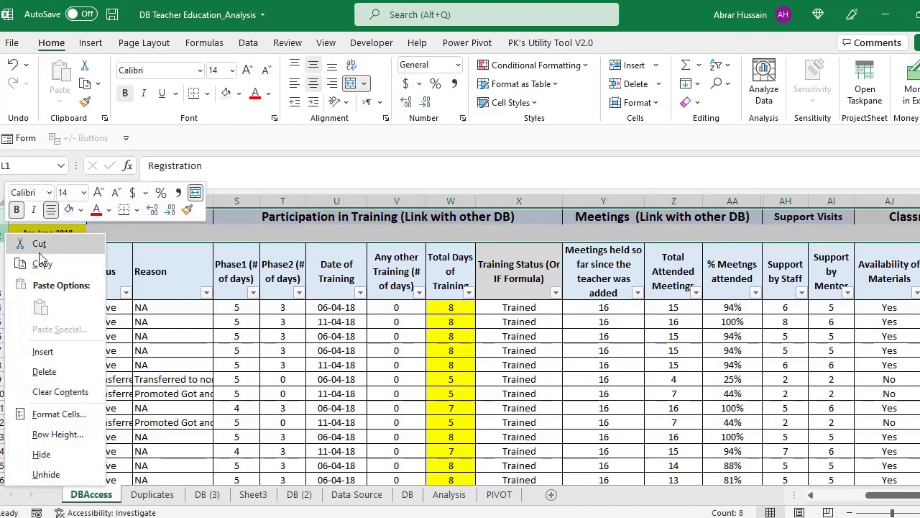
pyautogui.press('Escape')
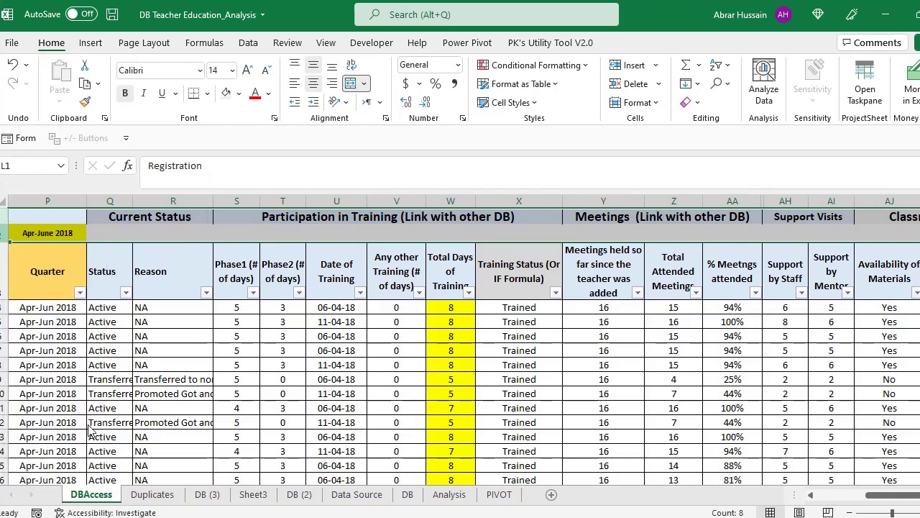
pyautogui.click(230, 247)
pyautogui.click(586, 237)
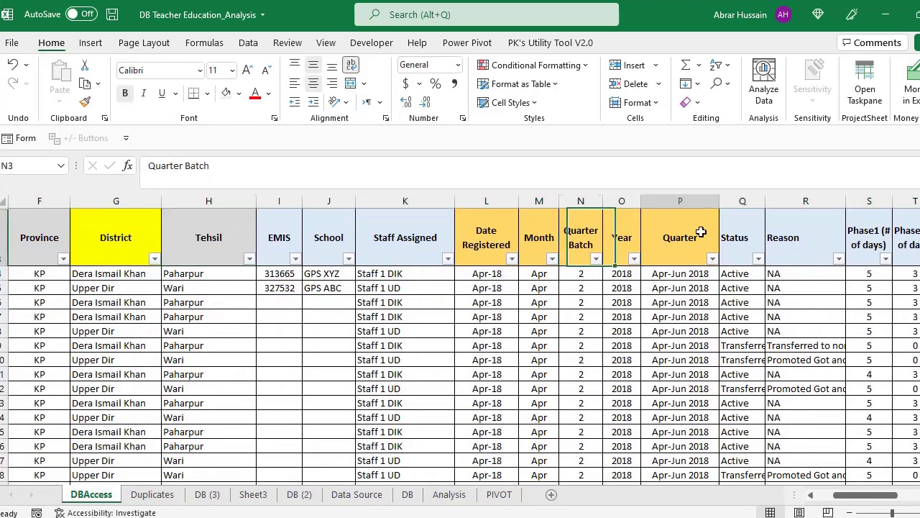
pyautogui.click(701, 237)
pyautogui.click(817, 236)
pyautogui.click(870, 236)
pyautogui.click(914, 244)
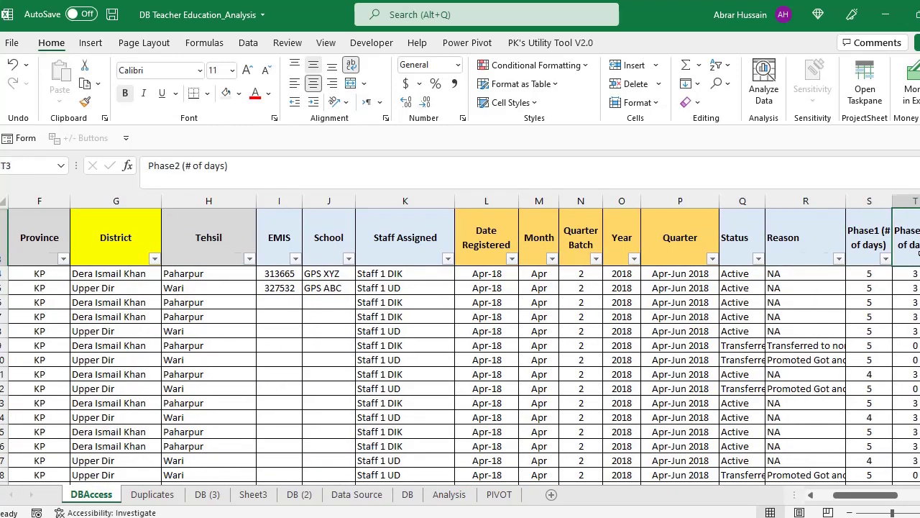
pyautogui.press('Right')
pyautogui.press('Right')
pyautogui.press('Right')
pyautogui.press('Right')
pyautogui.press('Right')
pyautogui.press('Right')
pyautogui.press('Right')
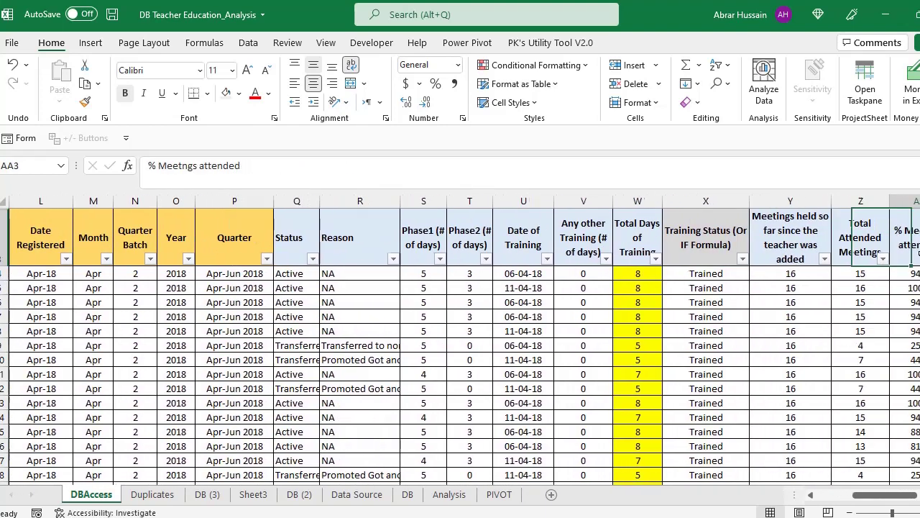
pyautogui.press('Left')
pyautogui.press('Left')
pyautogui.press('Left')
pyautogui.press('Left')
pyautogui.press('Right')
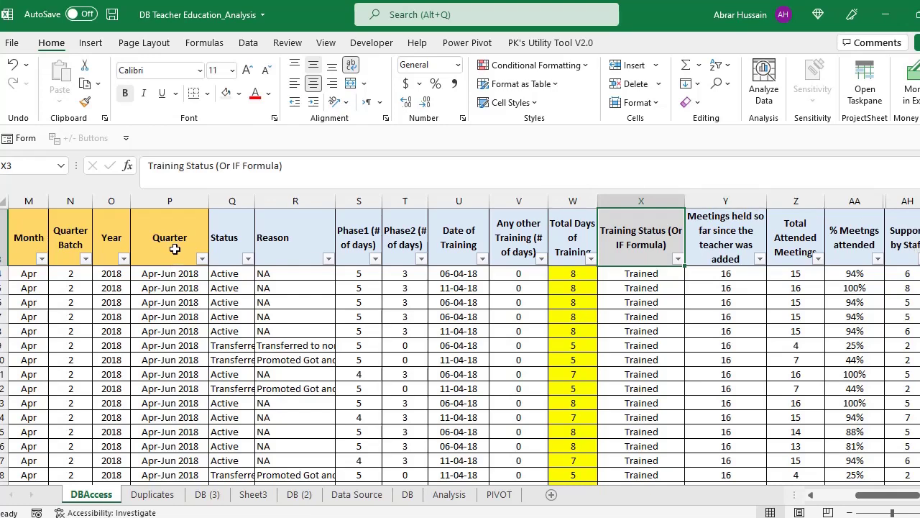
# - Select the Quarter column and the Status through Total Days header rows
pyautogui.click(168, 212)
pyautogui.click(169, 201)
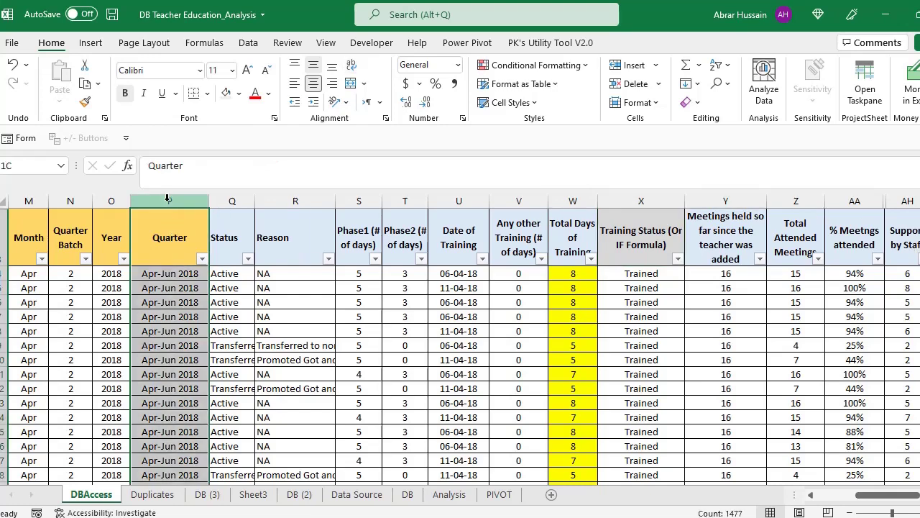
pyautogui.click(240, 241)
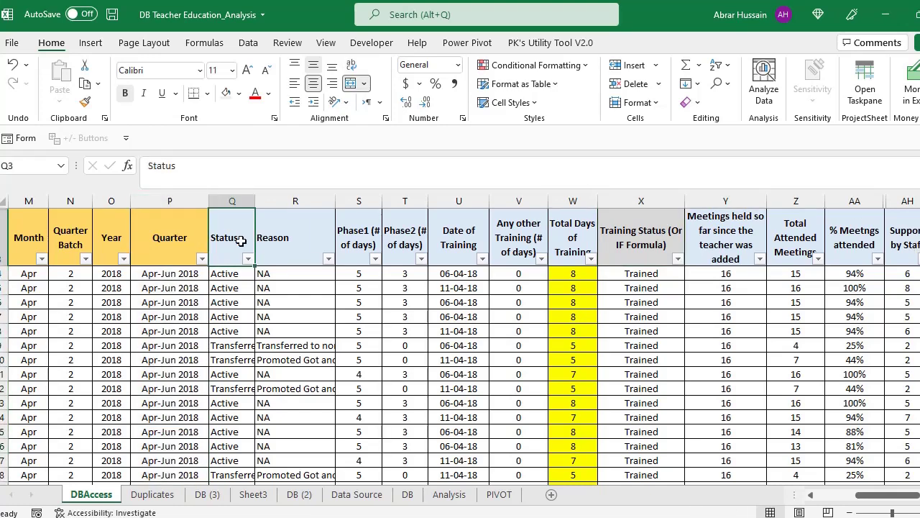
pyautogui.moveTo(243, 238); pyautogui.dragTo(642, 311)
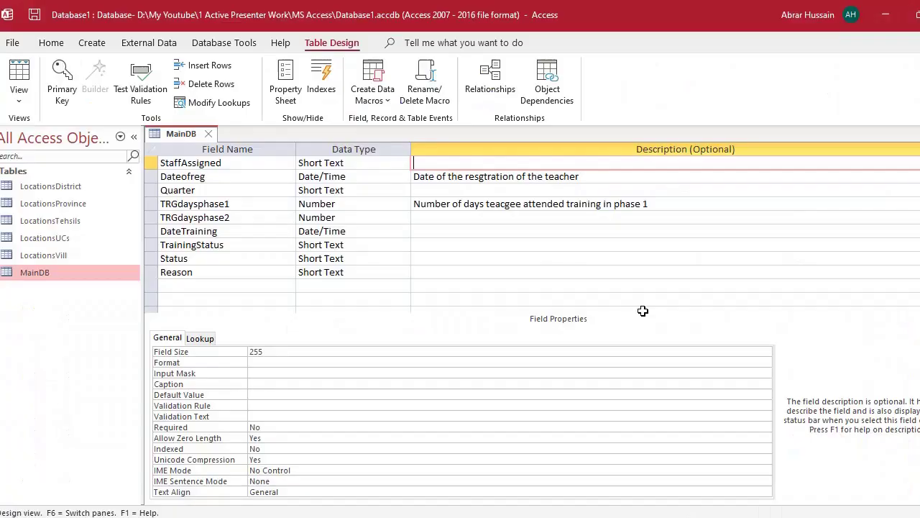
# - In Access, inspect MainDB's CNIC and TeacherName field properties, then return to Excel
pyautogui.hotkey('alt', 'Tab')
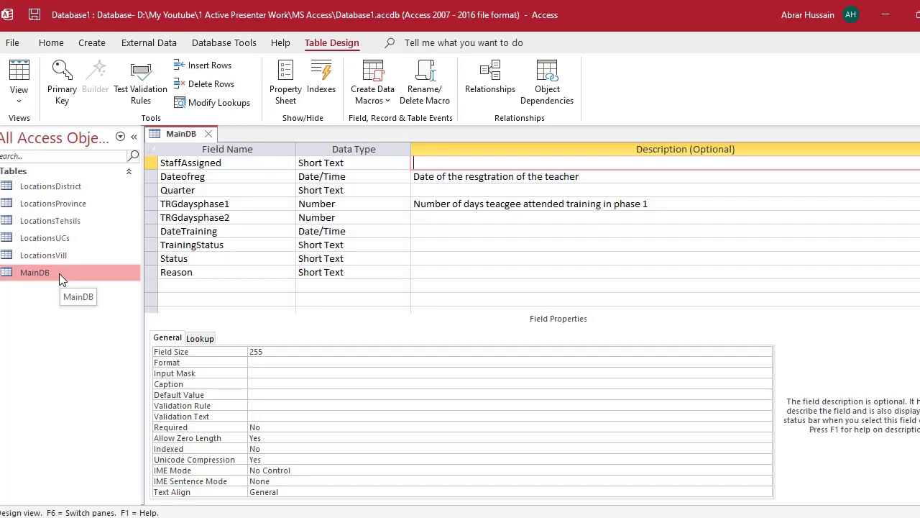
pyautogui.scroll(3, 302, 229)
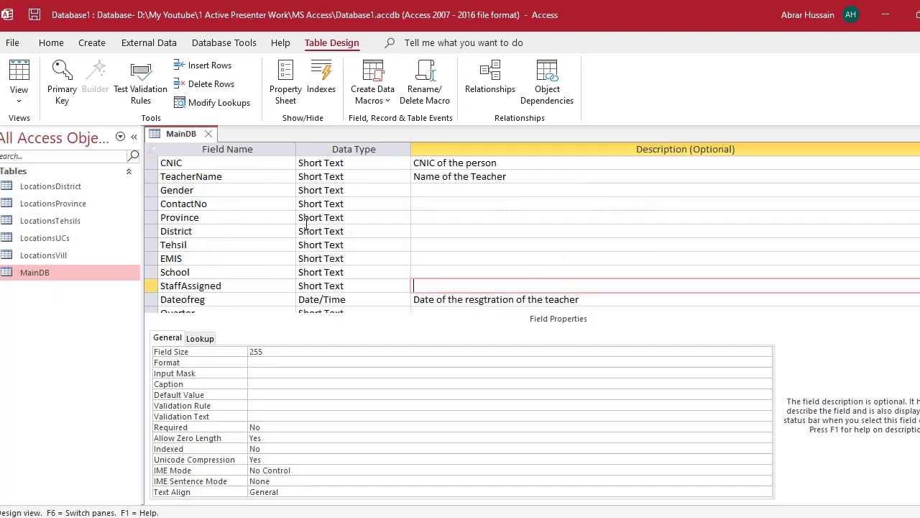
pyautogui.click(179, 164)
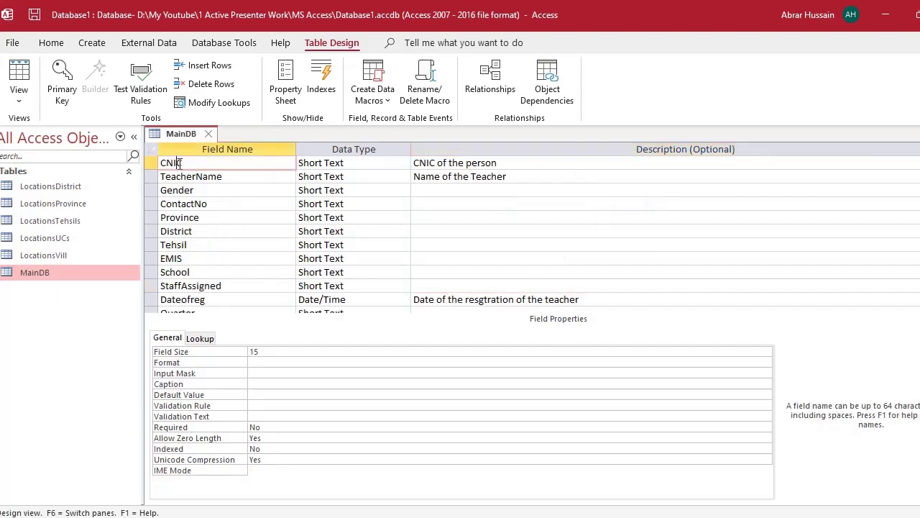
pyautogui.click(227, 176)
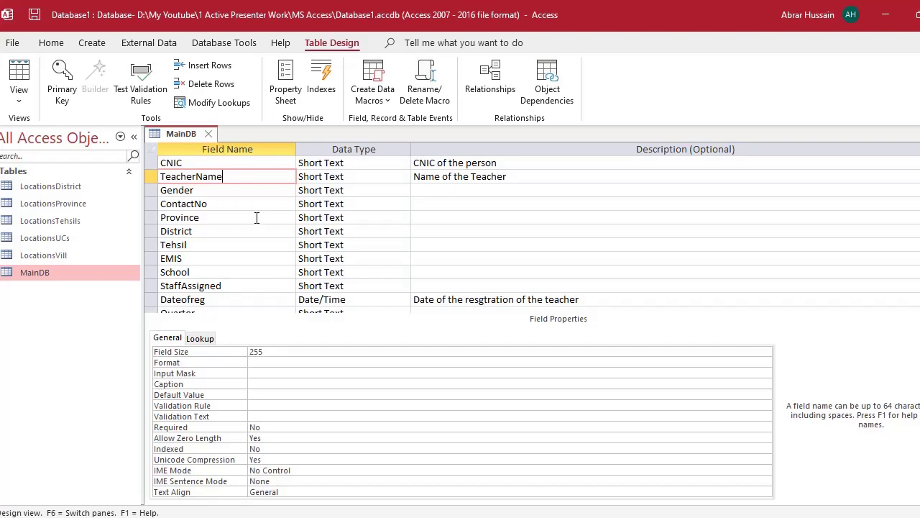
pyautogui.scroll(-8, 256, 218)
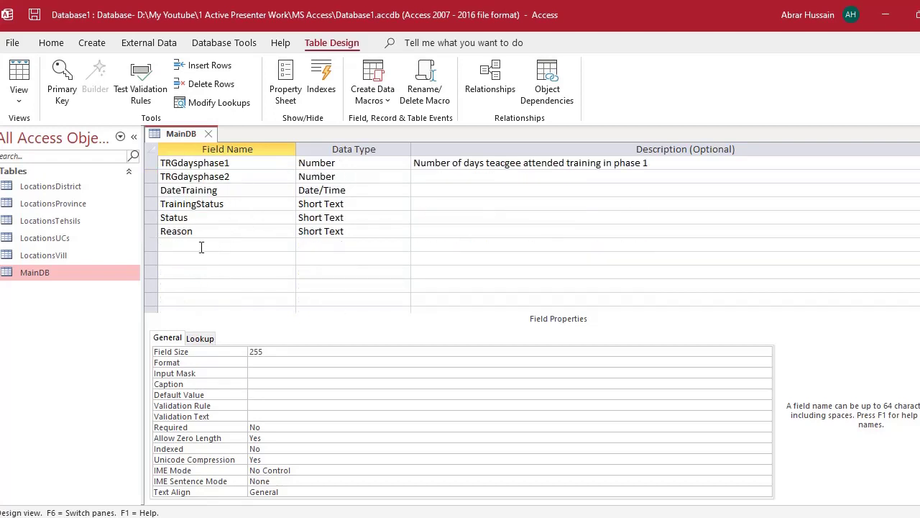
pyautogui.hotkey('alt', 'Tab')
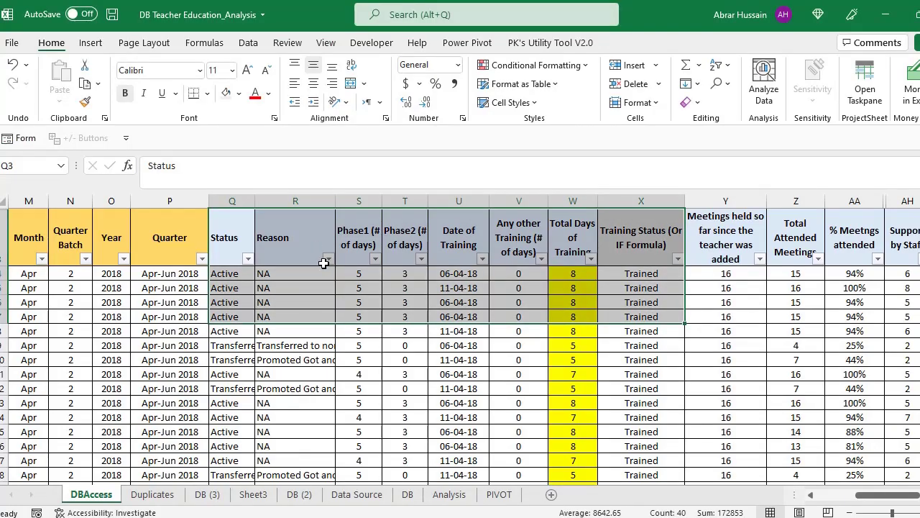
# - Select the DBAccess headers from Meetings held so far through the assessment record column
pyautogui.click(637, 243)
pyautogui.click(744, 236)
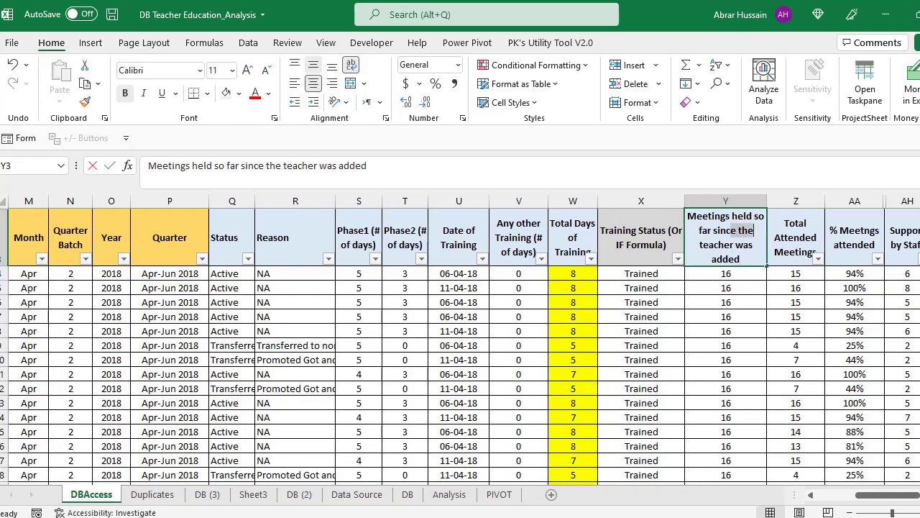
pyautogui.click(795, 237)
pyautogui.click(719, 233)
pyautogui.moveTo(719, 233); pyautogui.dragTo(699, 246)
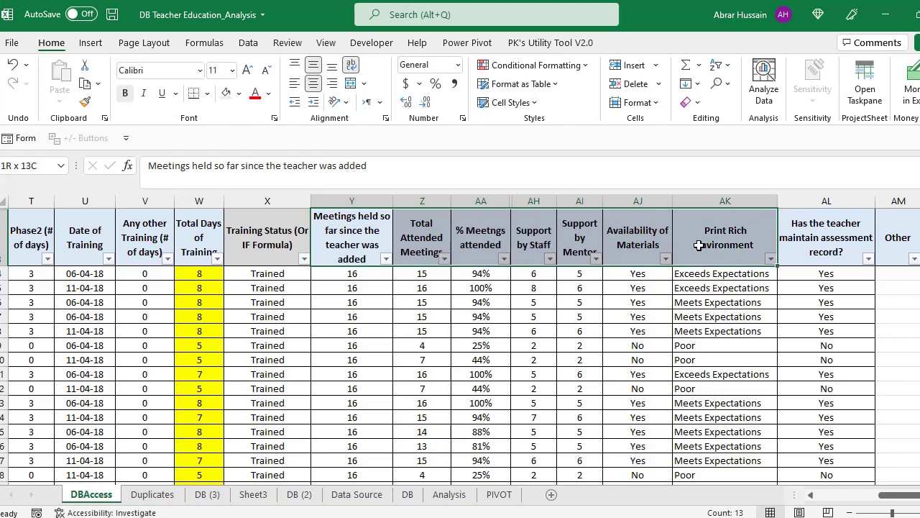
pyautogui.moveTo(643, 248); pyautogui.dragTo(643, 338)
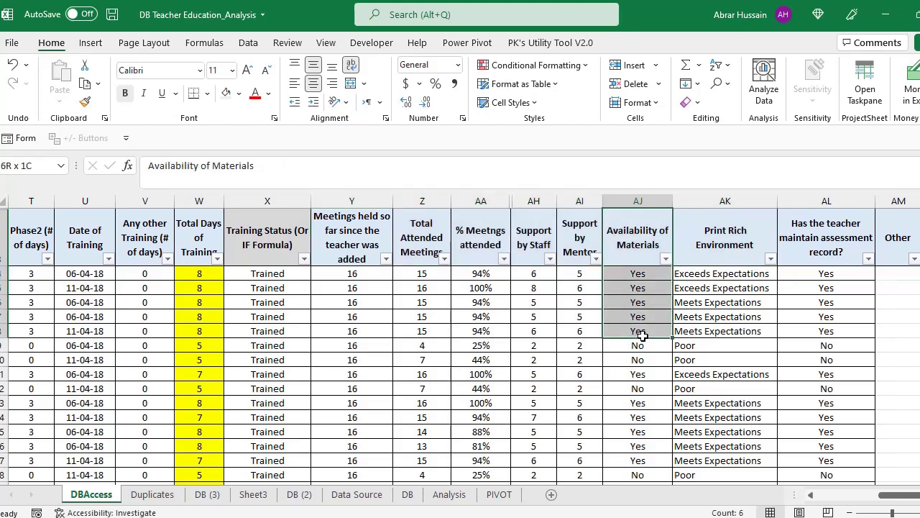
pyautogui.moveTo(729, 246); pyautogui.dragTo(726, 317)
pyautogui.moveTo(825, 250); pyautogui.dragTo(545, 342)
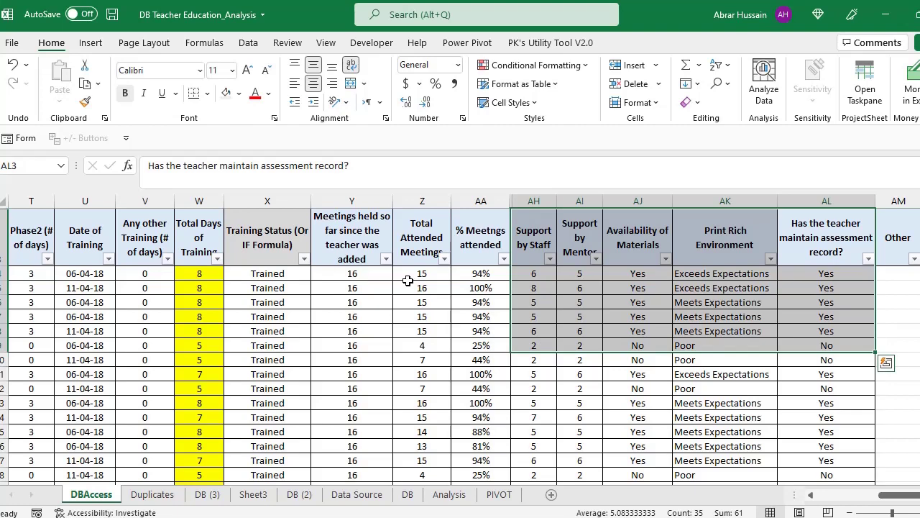
pyautogui.moveTo(353, 239); pyautogui.dragTo(820, 359)
pyautogui.hotkey('alt', 'Tab')
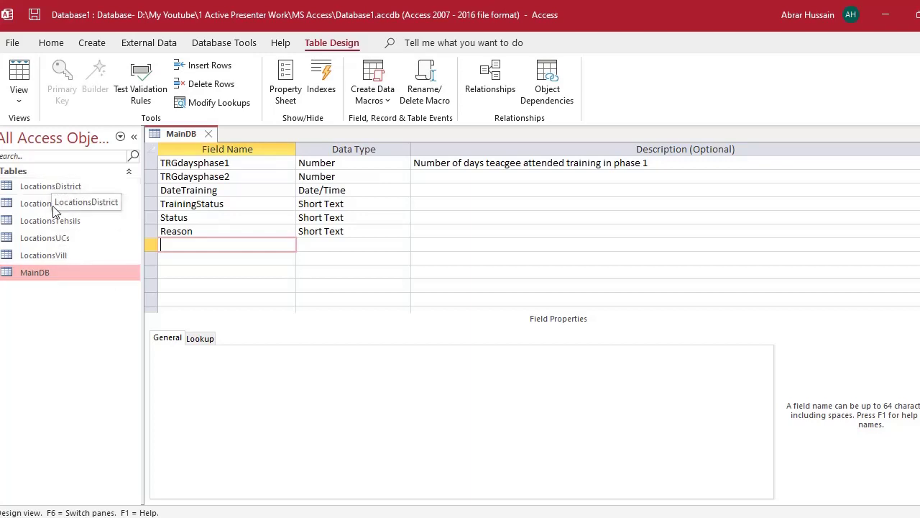
# - Browse the Locations District, Tehsils, UCs and Vill tables, then return to MainDB
pyautogui.click(45, 255)
pyautogui.click(46, 238)
pyautogui.click(51, 220)
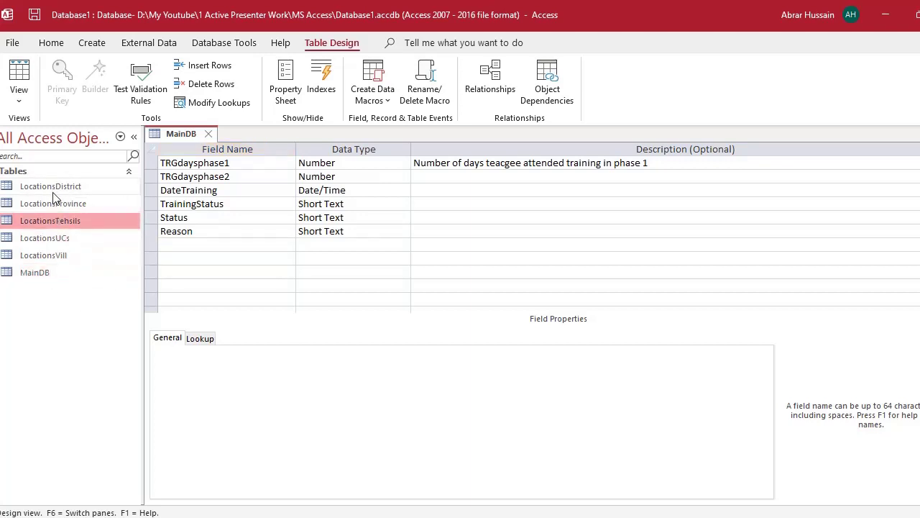
pyautogui.click(53, 191)
pyautogui.click(60, 222)
pyautogui.click(50, 238)
pyautogui.click(50, 274)
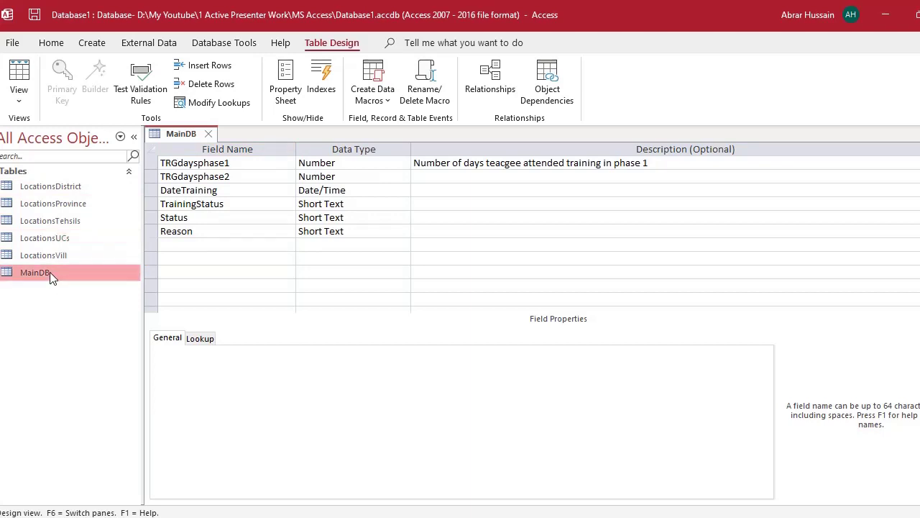
pyautogui.scroll(8, 229, 253)
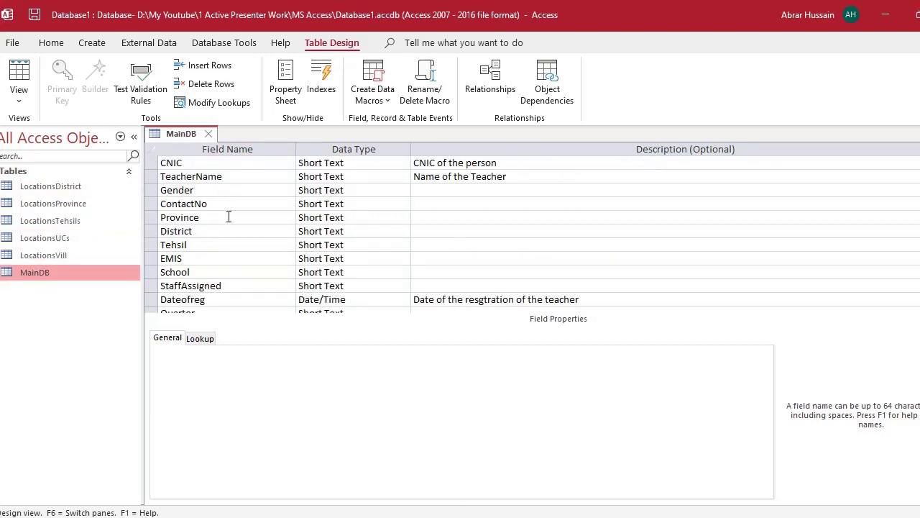
# - Inspect the EMIS and School field settings, then close the MainDB design
pyautogui.click(219, 261)
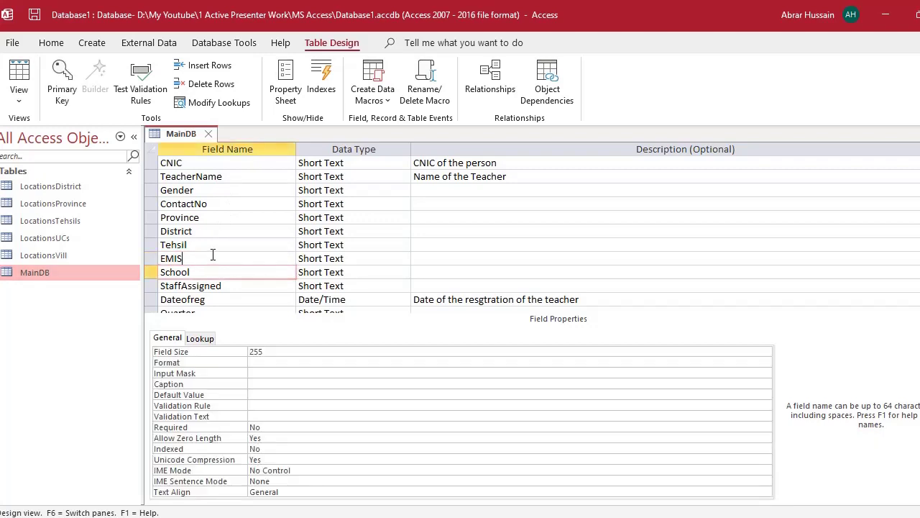
pyautogui.click(222, 273)
pyautogui.press('Up')
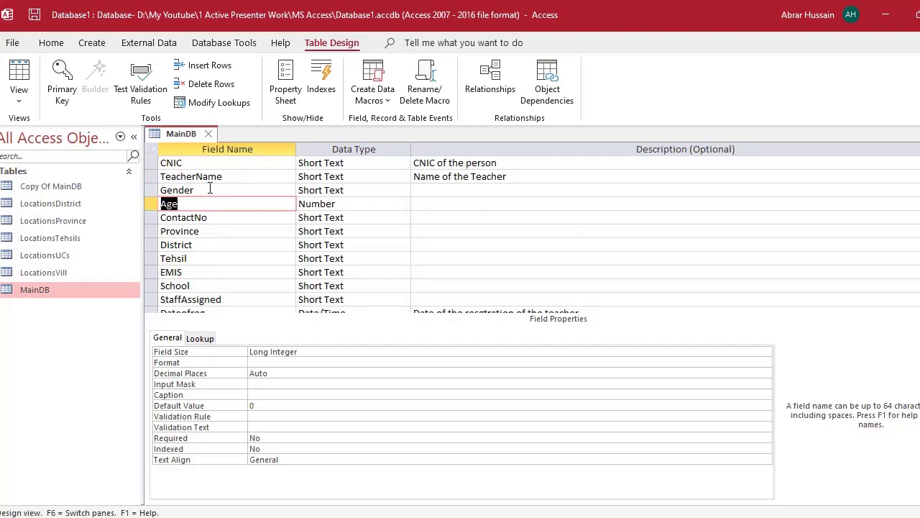
pyautogui.click(208, 134)
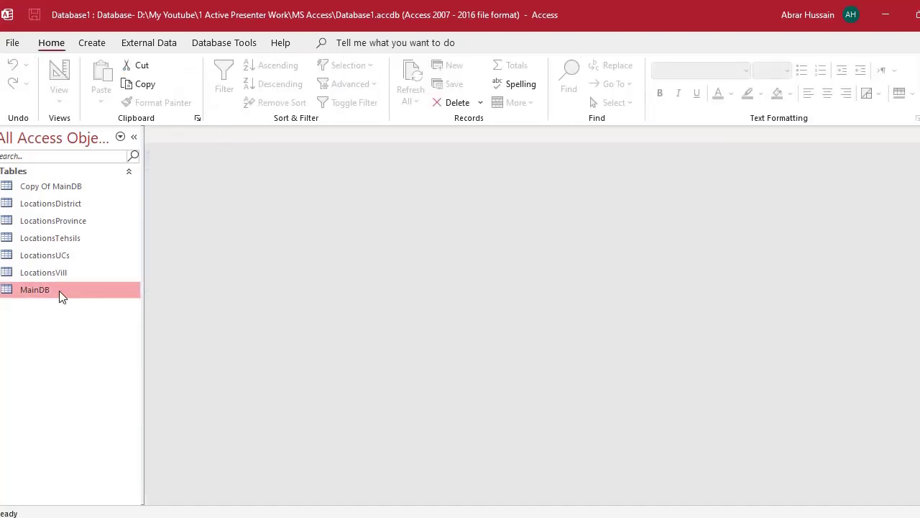
# - Rename the MainDB table to MainDBTeachers
pyautogui.rightClick(59, 290)
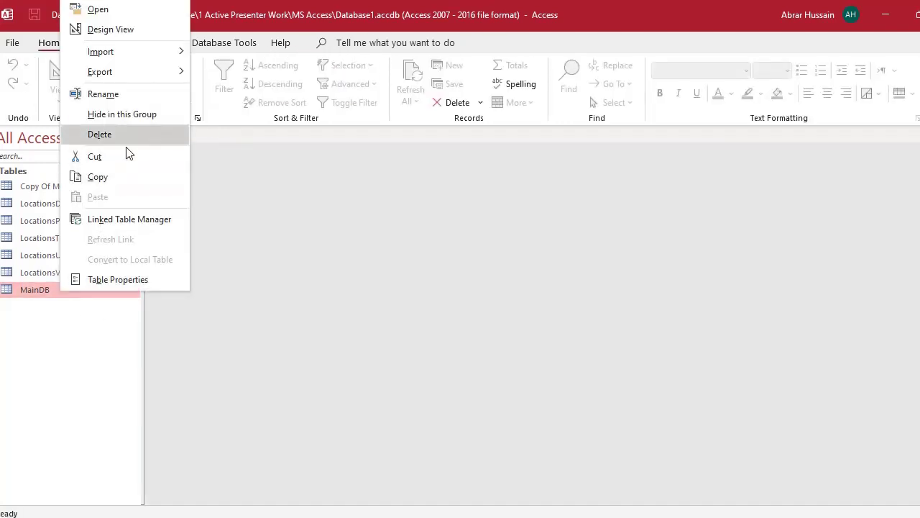
pyautogui.click(131, 96)
pyautogui.press('Return')
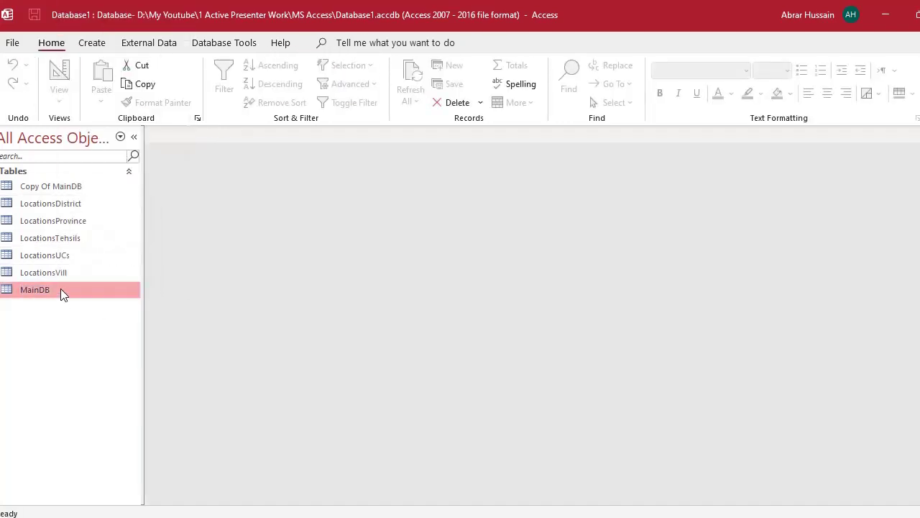
pyautogui.click(59, 290)
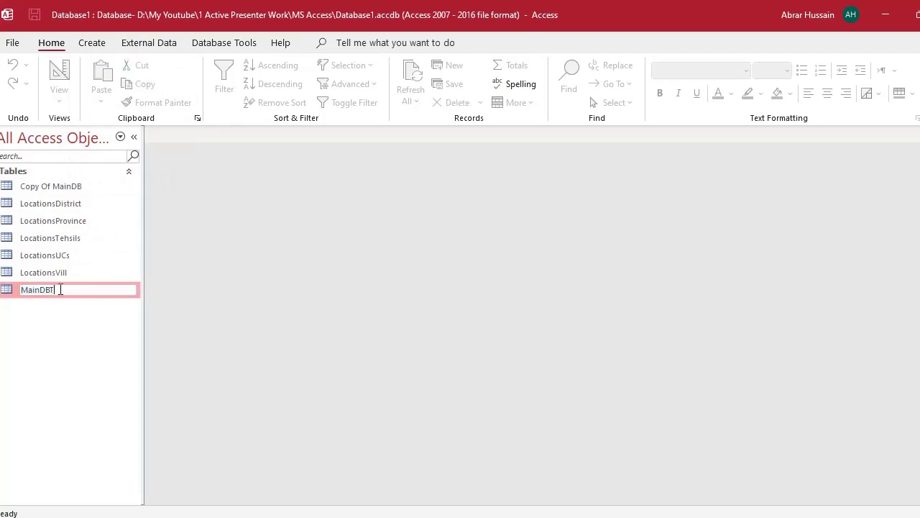
pyautogui.write('Teachers')
pyautogui.click(63, 293)
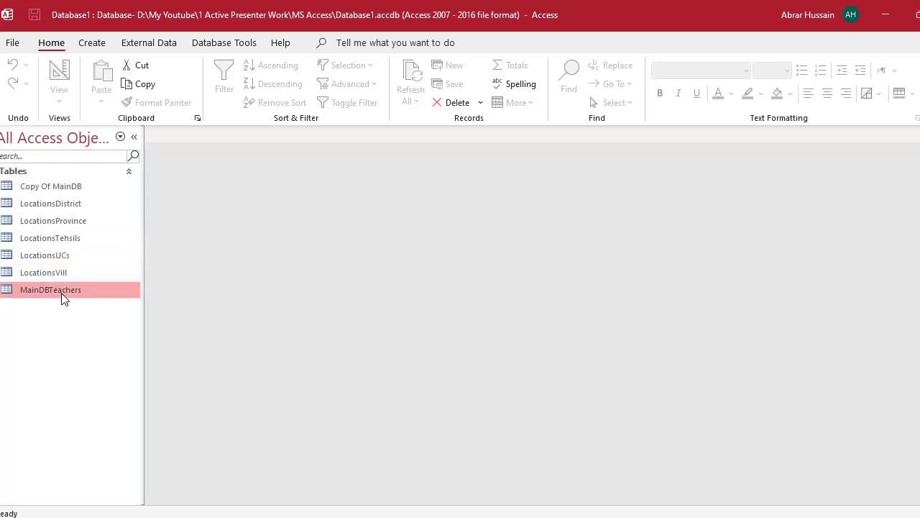
# - Open MainDBTeachers and view its two records in Datasheet view
pyautogui.rightClick(63, 297)
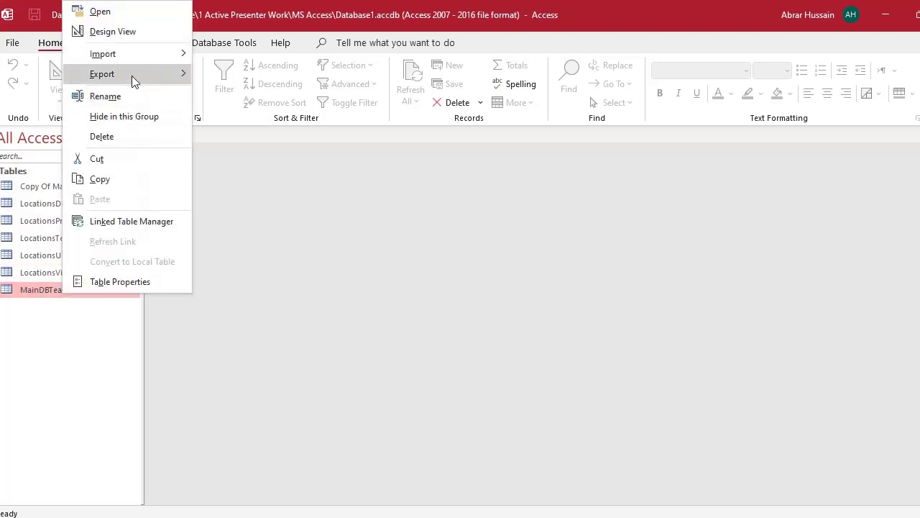
pyautogui.click(148, 45)
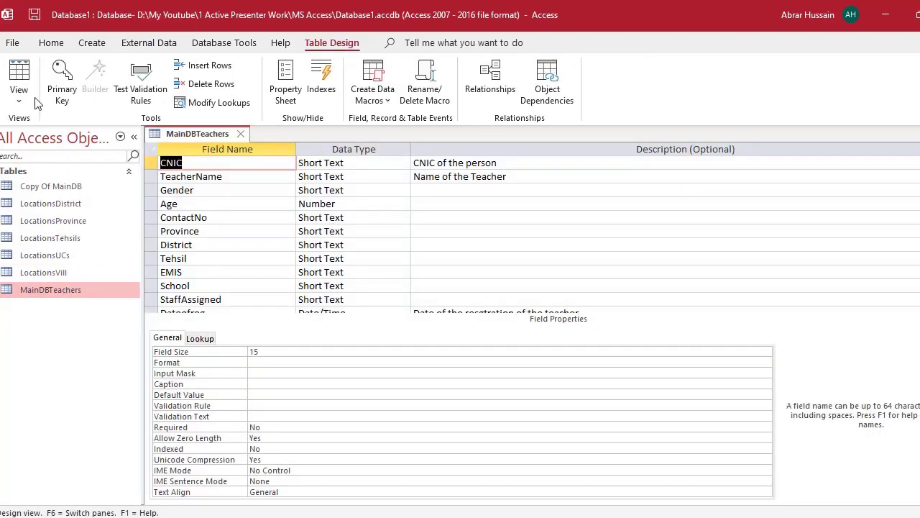
pyautogui.click(19, 77)
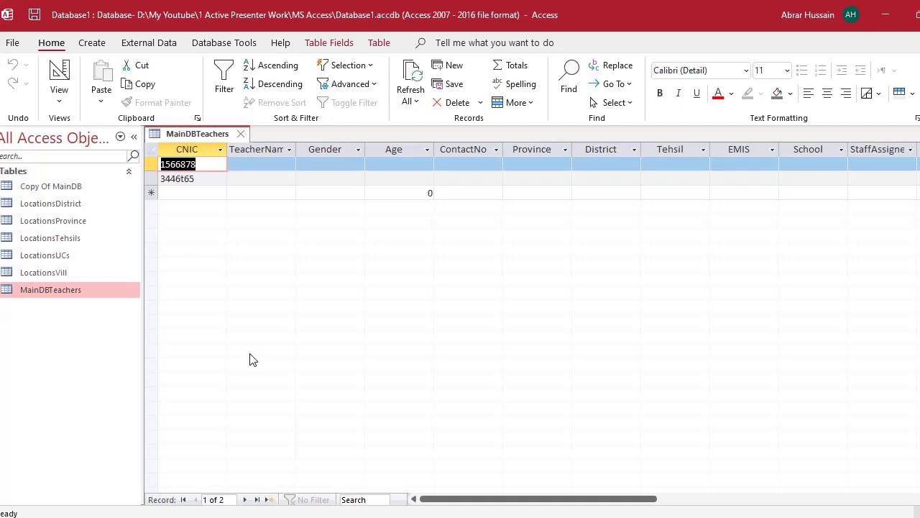
pyautogui.hotkey('alt', 'Tab')
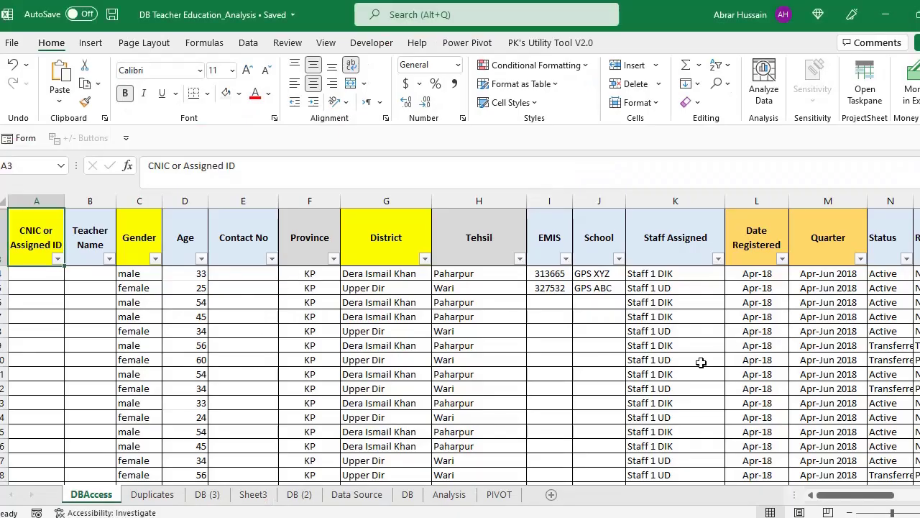
# - Check the Age column's filter options in Excel without changing them
pyautogui.moveTo(827, 496); pyautogui.dragTo(770, 511)
pyautogui.scroll(-8, 389, 345)
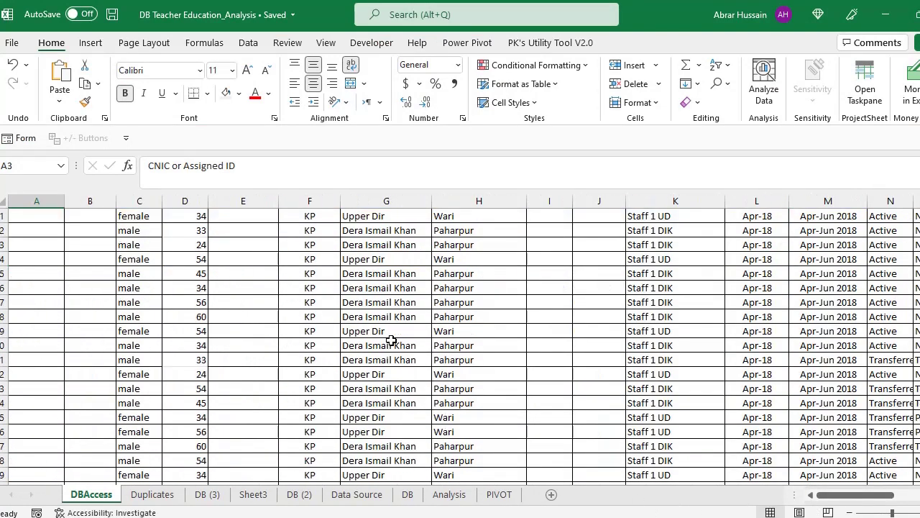
pyautogui.scroll(8, 388, 346)
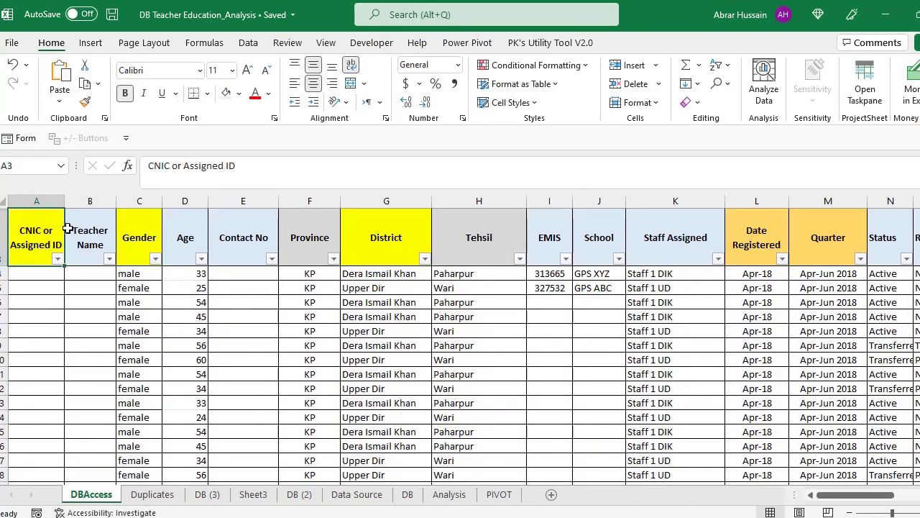
pyautogui.click(200, 259)
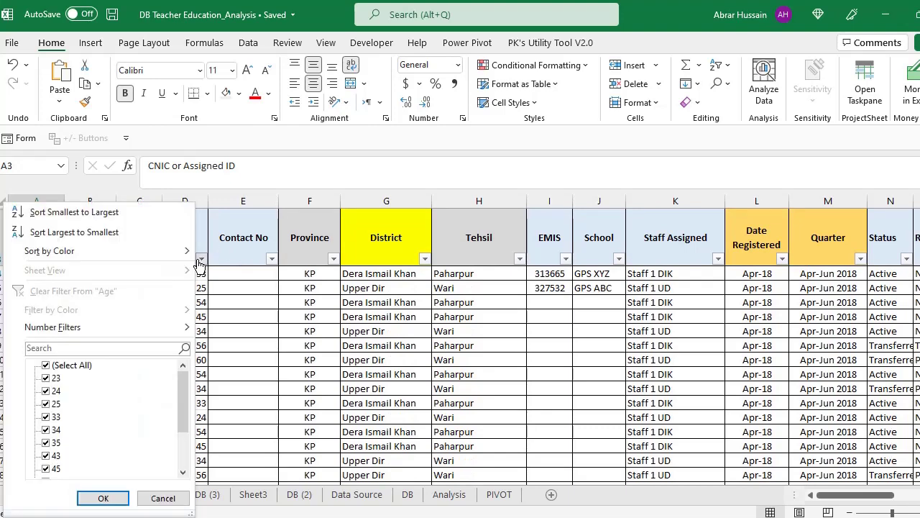
pyautogui.scroll(-2, 98, 392)
pyautogui.scroll(2, 99, 392)
pyautogui.click(435, 290)
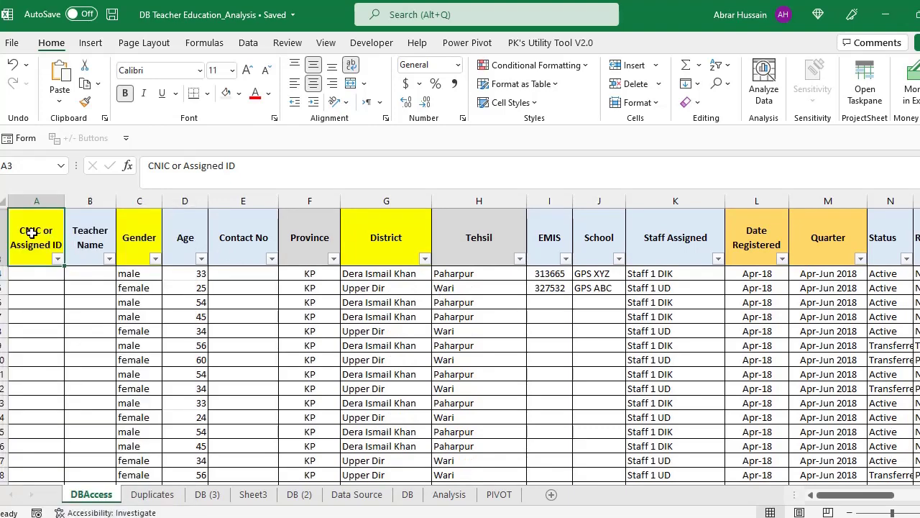
# - Copy the DBAccess teacher records, rows 4–1479 across columns A–O
pyautogui.press('Down')
pyautogui.hotkey('shift', 'Right')
pyautogui.hotkey('shift', 'Right')
pyautogui.hotkey('shift', 'Right')
pyautogui.hotkey('shift', 'Right')
pyautogui.hotkey('shift', 'Right')
pyautogui.hotkey('shift', 'Right')
pyautogui.hotkey('shift', 'Right')
pyautogui.hotkey('shift', 'Right')
pyautogui.hotkey('shift', 'Right')
pyautogui.hotkey('shift', 'Right')
pyautogui.hotkey('shift', 'Right')
pyautogui.hotkey('shift', 'Right')
pyautogui.hotkey('shift', 'Right')
pyautogui.hotkey('shift', 'Right')
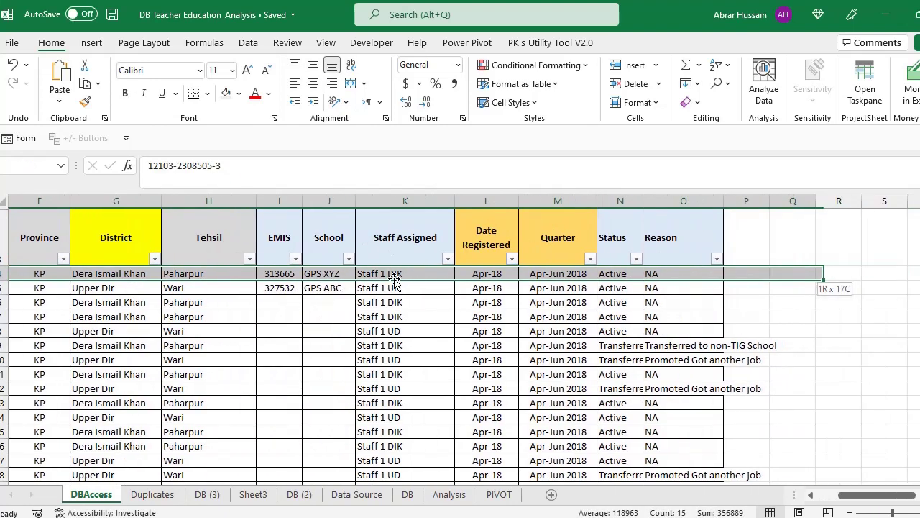
pyautogui.hotkey('ctrl', 'shift', 'Down')
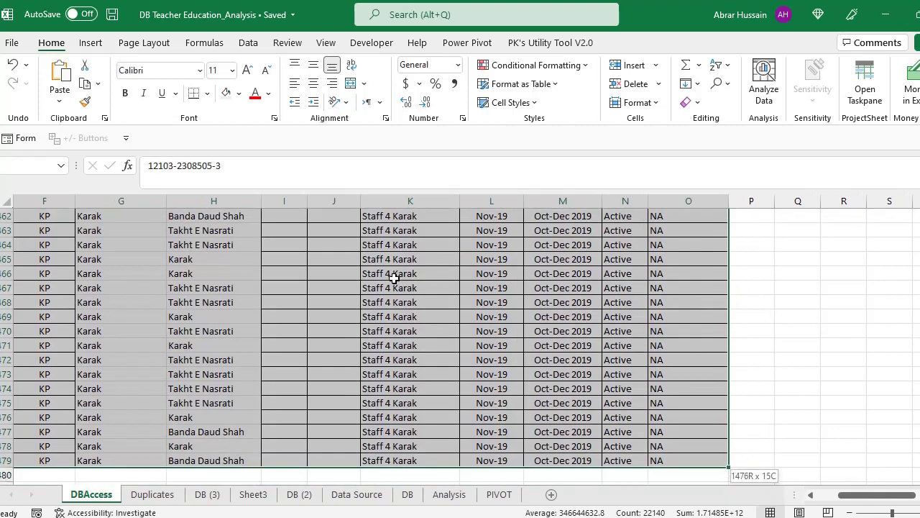
pyautogui.hotkey('ctrl', 'c')
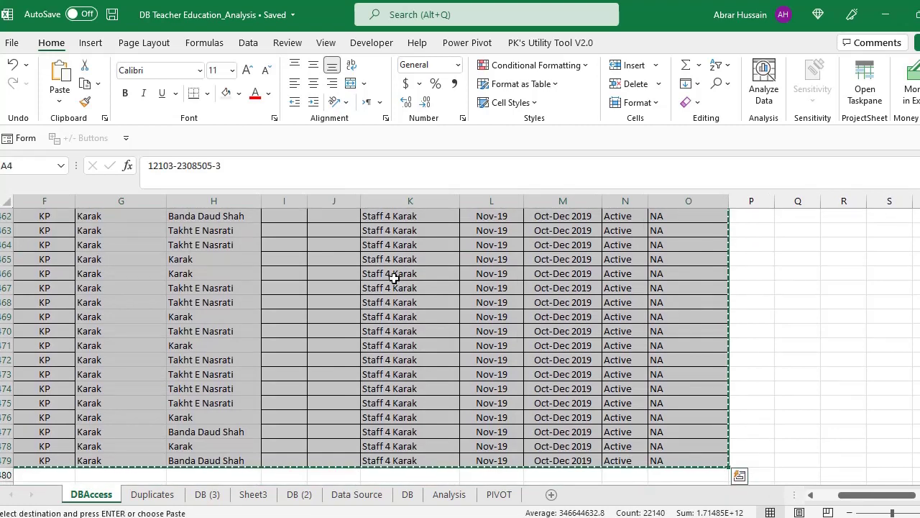
pyautogui.hotkey('alt', 'Tab')
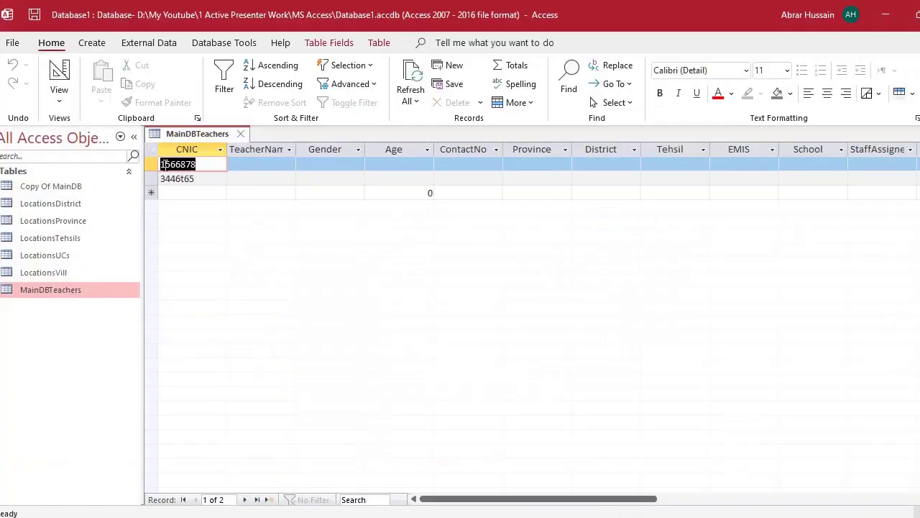
# - Delete the two existing MainDBTeachers records and paste in the copied Excel rows
pyautogui.moveTo(147, 164); pyautogui.dragTo(172, 191)
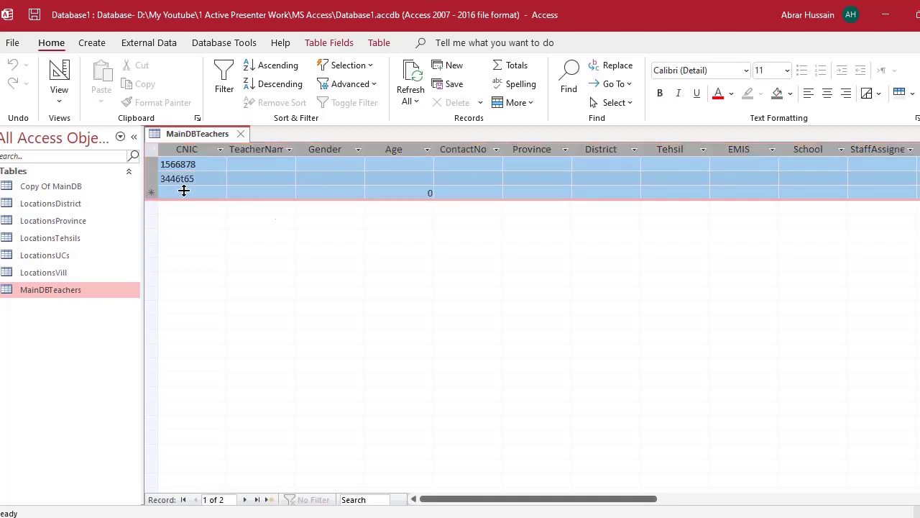
pyautogui.press('Delete')
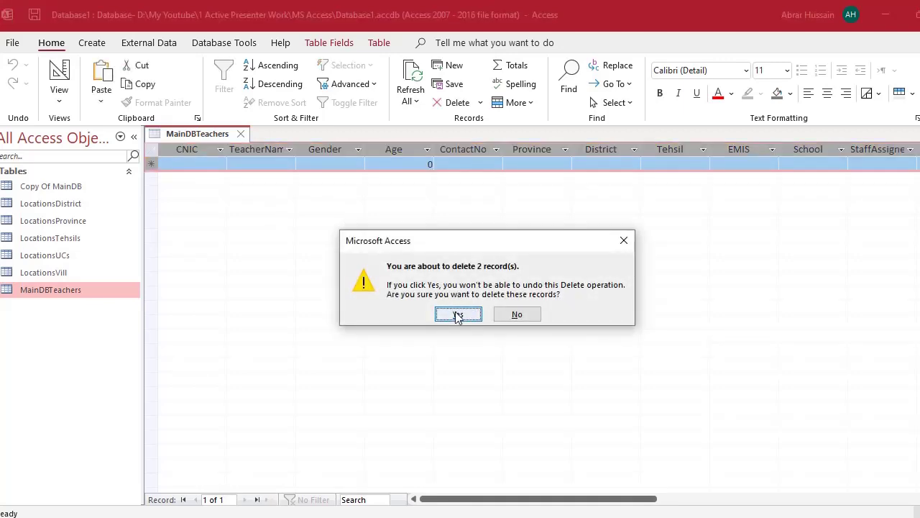
pyautogui.click(460, 314)
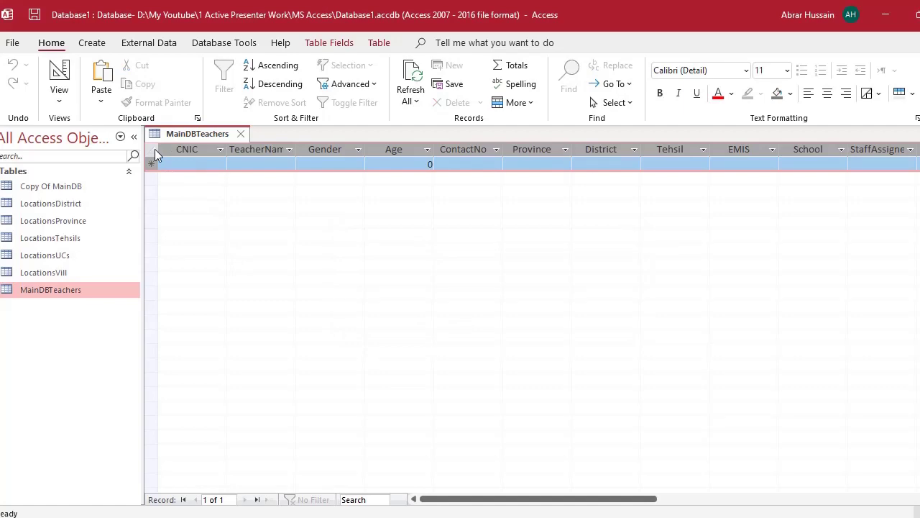
pyautogui.hotkey('alt', 'Tab')
pyautogui.hotkey('alt', 'Tab')
pyautogui.hotkey('ctrl', 'v')
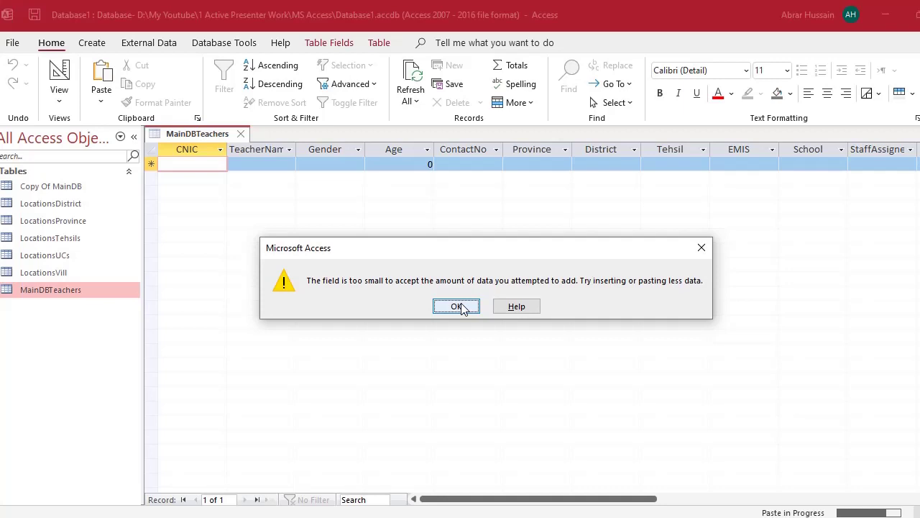
# - Dismiss the field-too-small error, suppress further errors, and confirm pasting the 1428 records
pyautogui.click(459, 307)
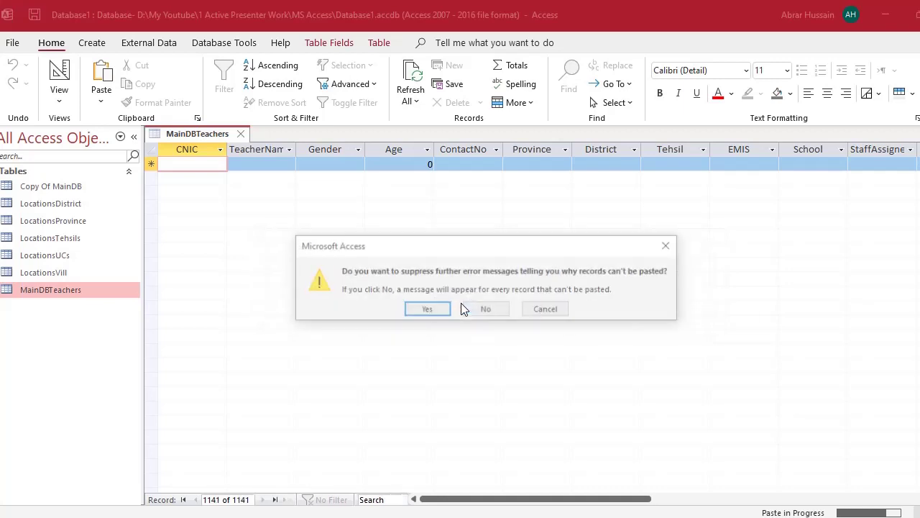
pyautogui.click(425, 307)
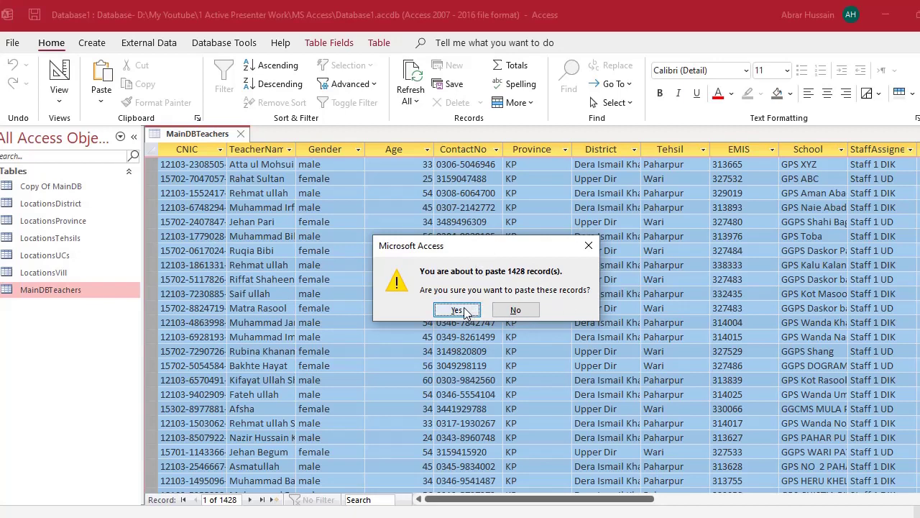
pyautogui.click(463, 309)
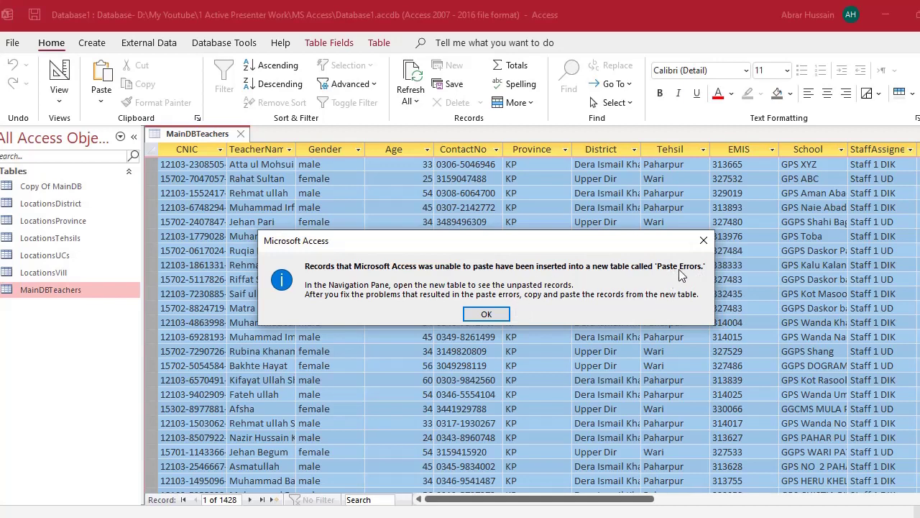
pyautogui.click(486, 315)
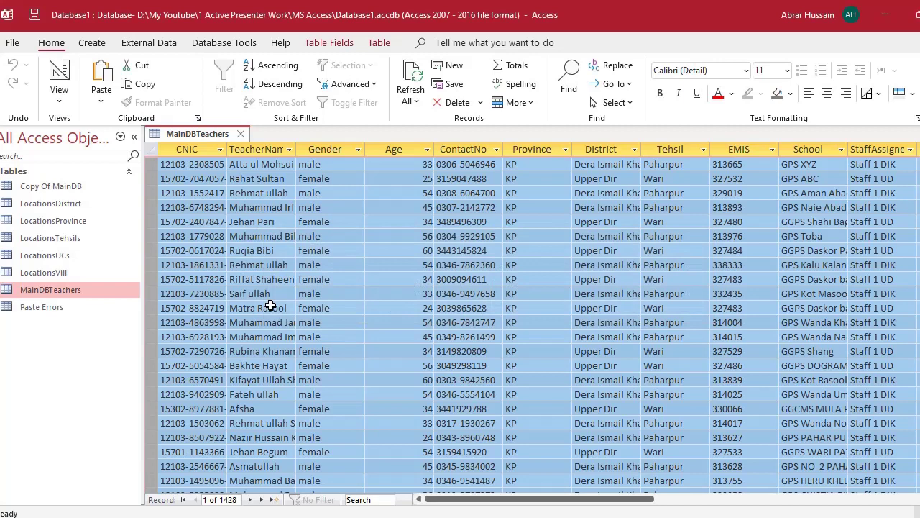
# - Open the new Paste Errors table and scroll through its 48 rejected teacher rows
pyautogui.click(33, 309)
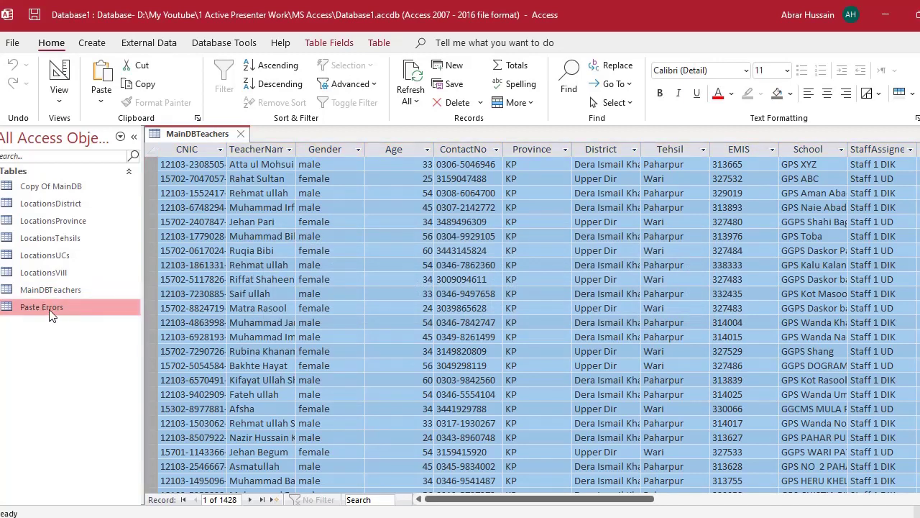
pyautogui.doubleClick(51, 317)
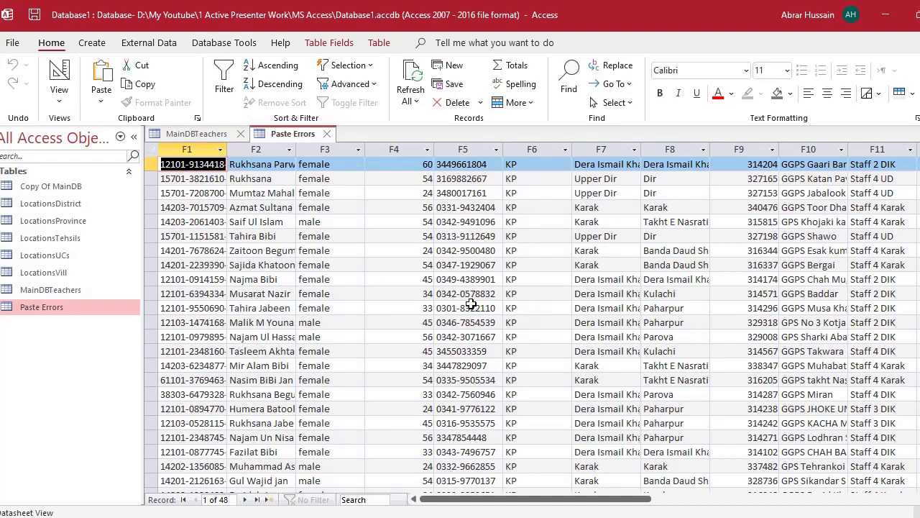
pyautogui.scroll(-7, 229, 223)
pyautogui.scroll(7, 226, 234)
pyautogui.scroll(-10, 228, 230)
pyautogui.scroll(3, 300, 218)
pyautogui.scroll(8, 299, 218)
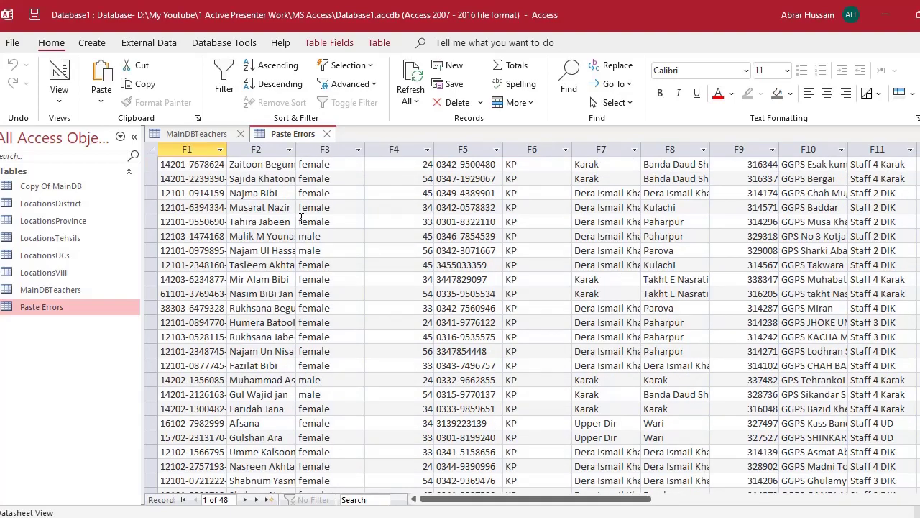
pyautogui.scroll(-9, 302, 237)
pyautogui.scroll(9, 300, 256)
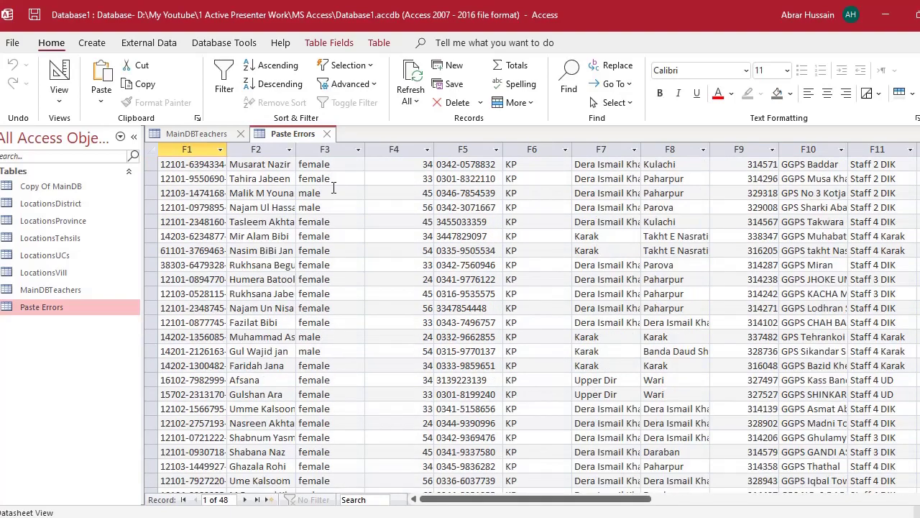
pyautogui.moveTo(539, 499); pyautogui.dragTo(669, 512)
pyautogui.press('Home')
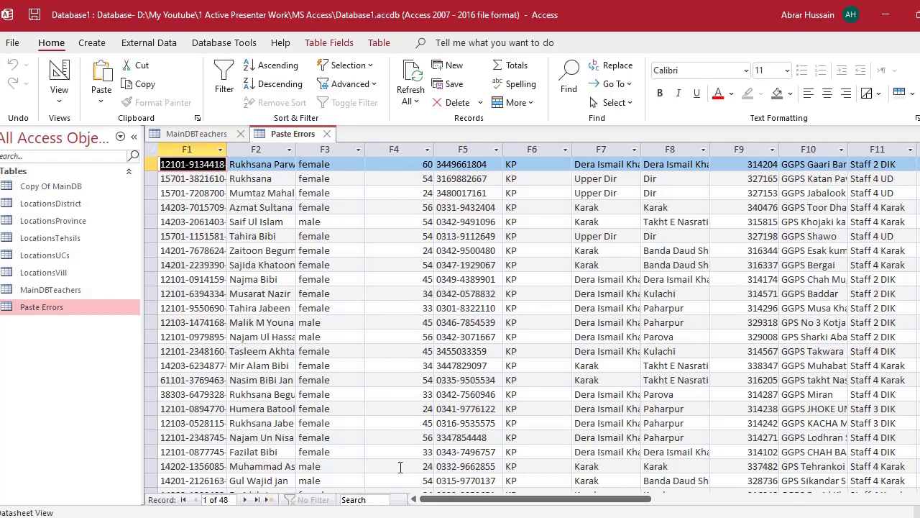
pyautogui.scroll(-7, 222, 238)
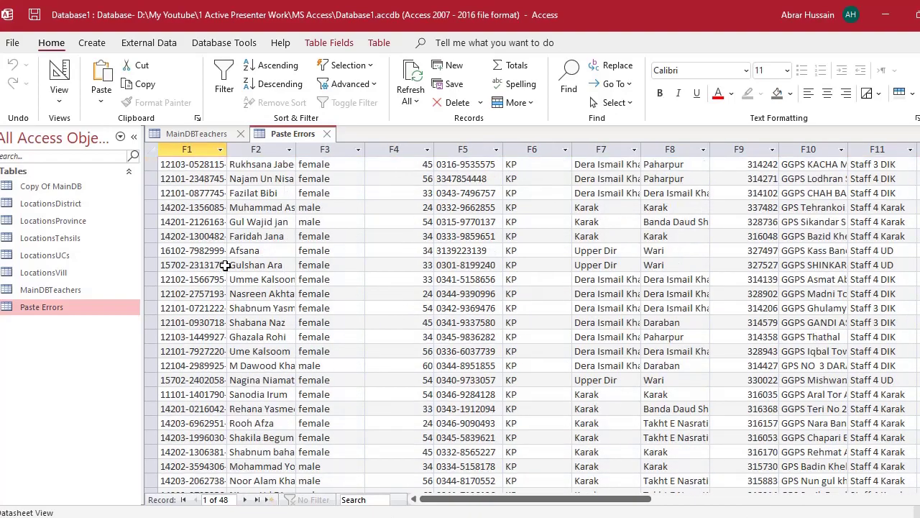
pyautogui.scroll(7, 205, 193)
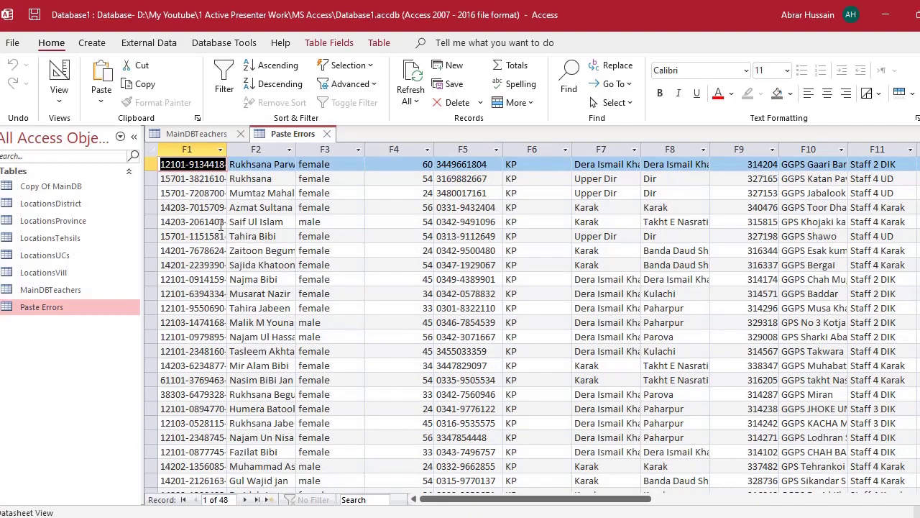
# - Inspect the rejected records' full F1 ID values, then bring up MainDBTeachers' context menu
pyautogui.click(201, 221)
pyautogui.click(200, 164)
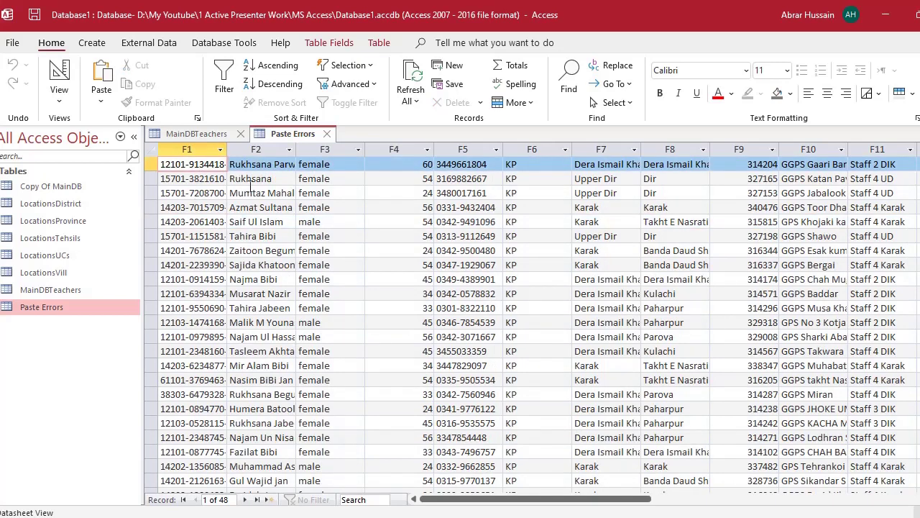
pyautogui.hotkey('ctrl', 'a')
pyautogui.click(206, 180)
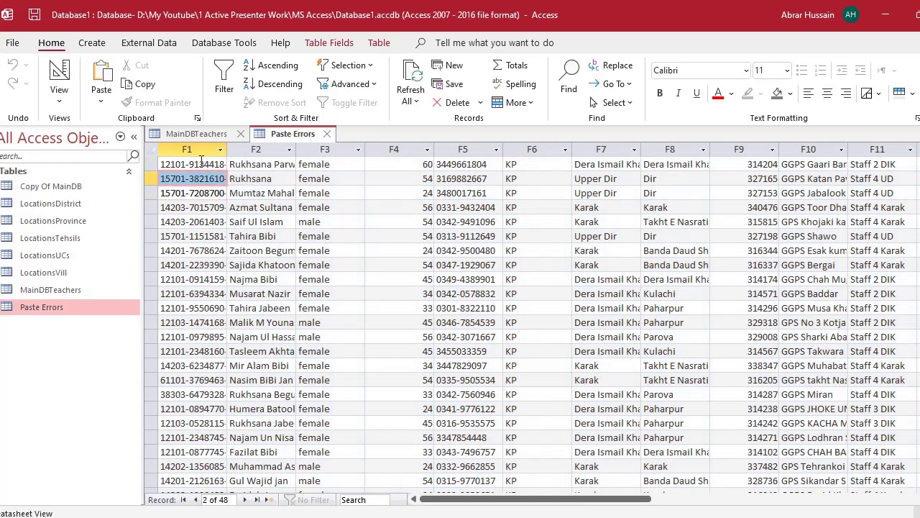
pyautogui.click(208, 164)
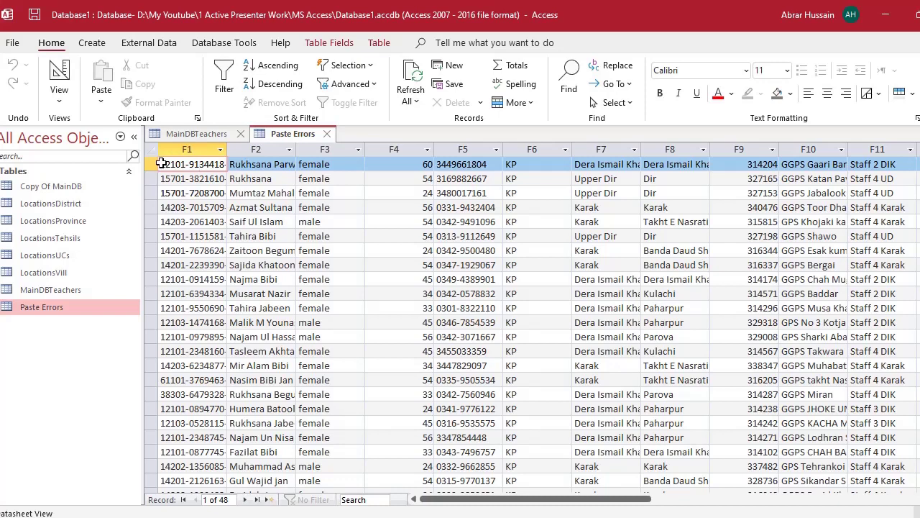
pyautogui.moveTo(162, 164); pyautogui.dragTo(312, 154)
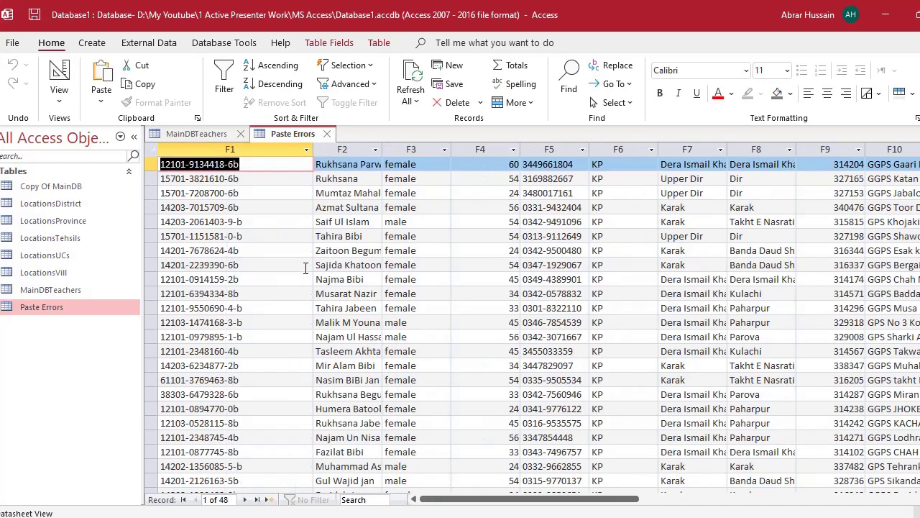
pyautogui.click(253, 193)
pyautogui.click(256, 236)
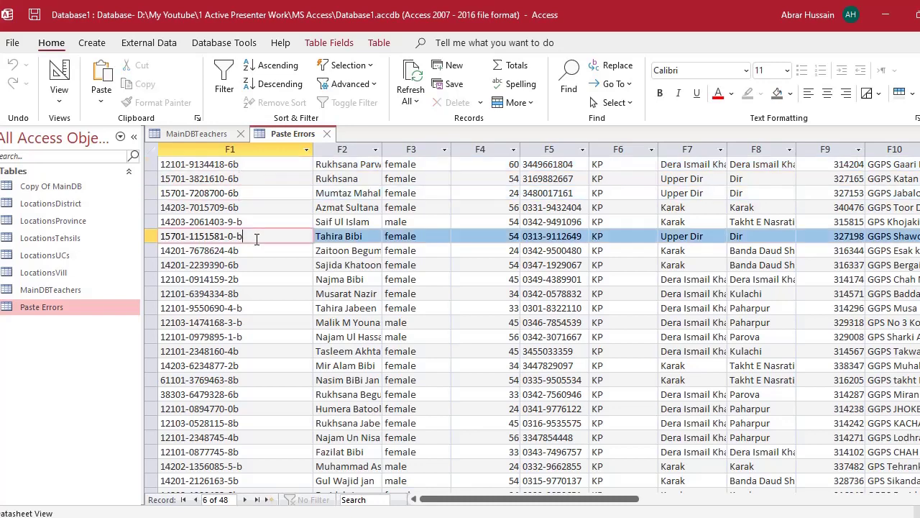
pyautogui.press('Up')
pyautogui.press('Up')
pyautogui.press('Down')
pyautogui.press('Down')
pyautogui.press('Down')
pyautogui.press('Down')
pyautogui.press('Down')
pyautogui.press('Down')
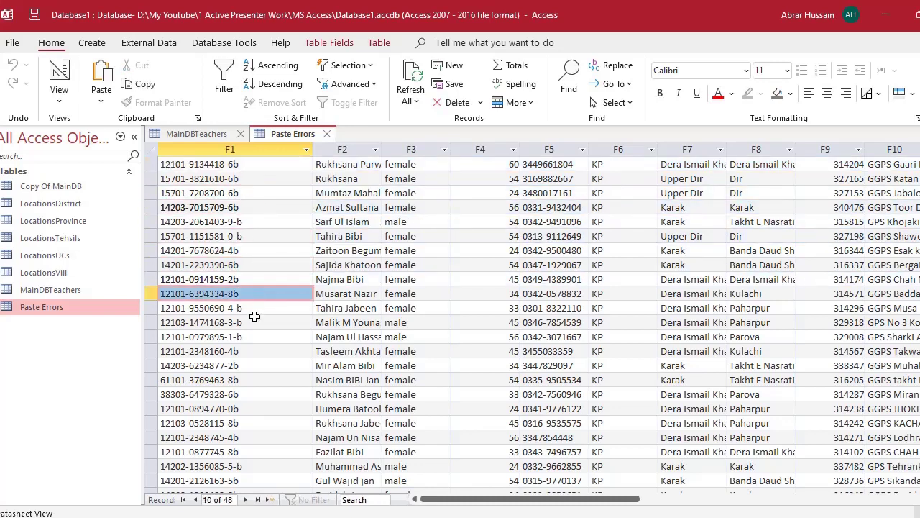
pyautogui.press('Down')
pyautogui.press('Down')
pyautogui.hotkey('shift', 'space')
pyautogui.click(251, 169)
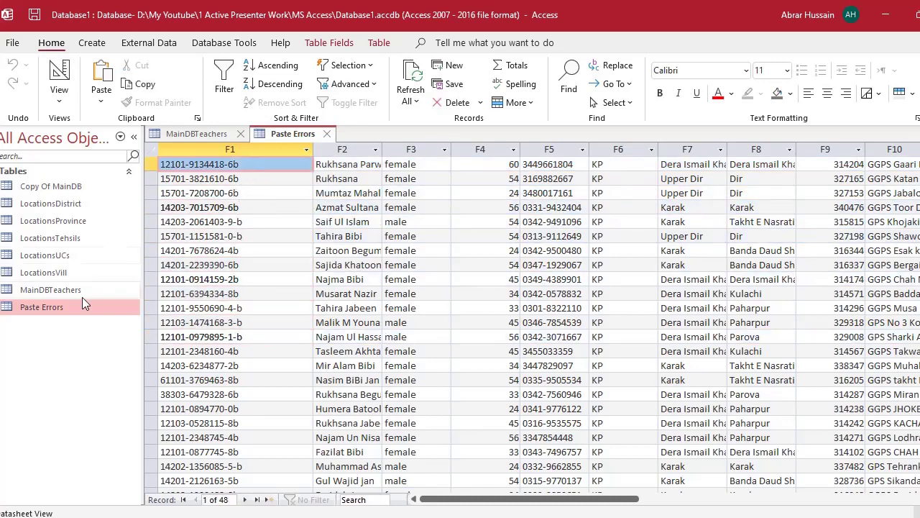
pyautogui.rightClick(61, 288)
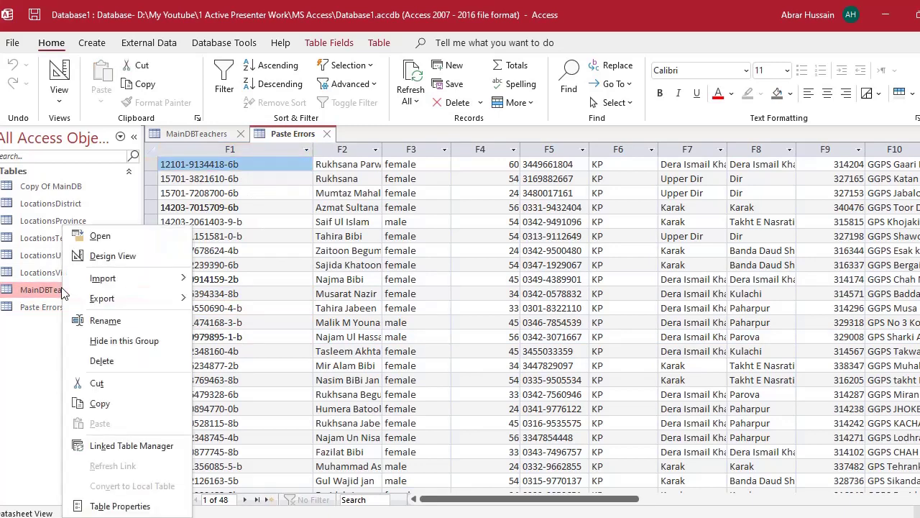
# - Open MainDBTeachers in Design View and check that the CNIC field's Field Size is 15
pyautogui.click(101, 257)
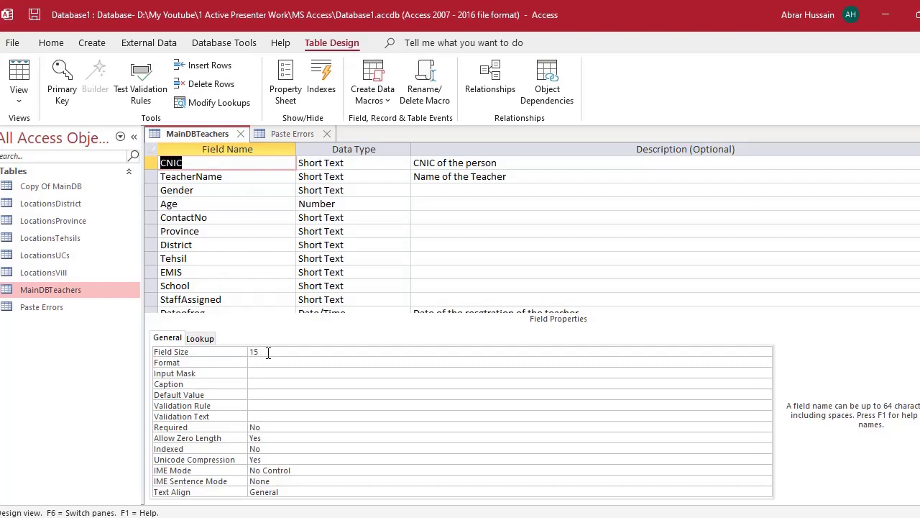
pyautogui.click(230, 353)
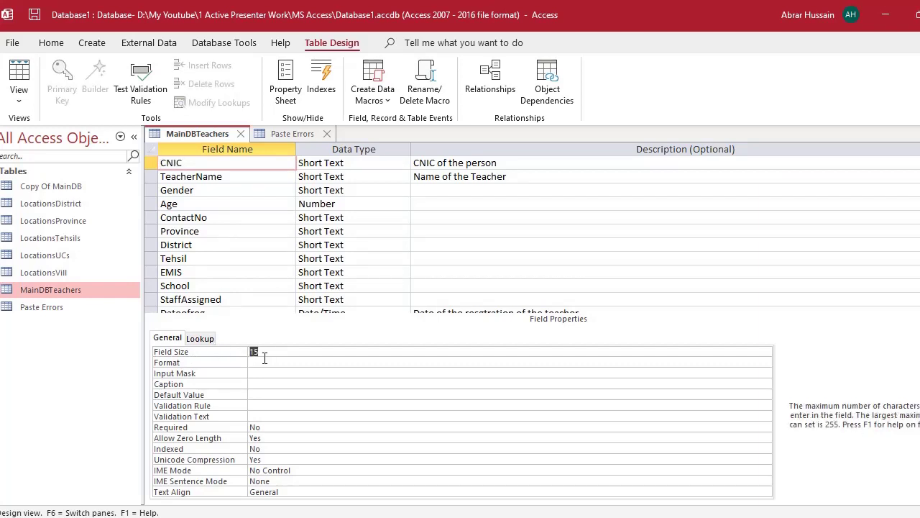
# - Check the CNICs in Excel cells A4, A6 and A8, then widen Access's CNIC column to show full IDs
pyautogui.click(50, 309)
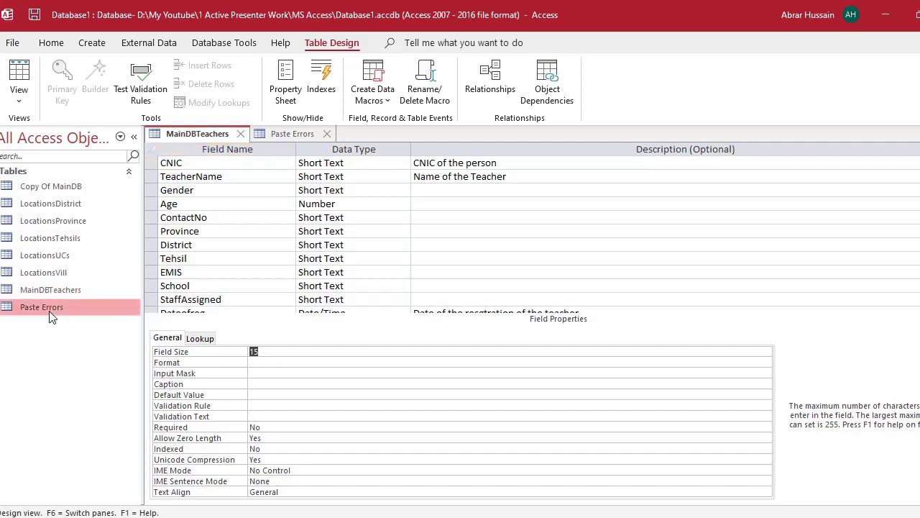
pyautogui.hotkey('alt', 'Tab')
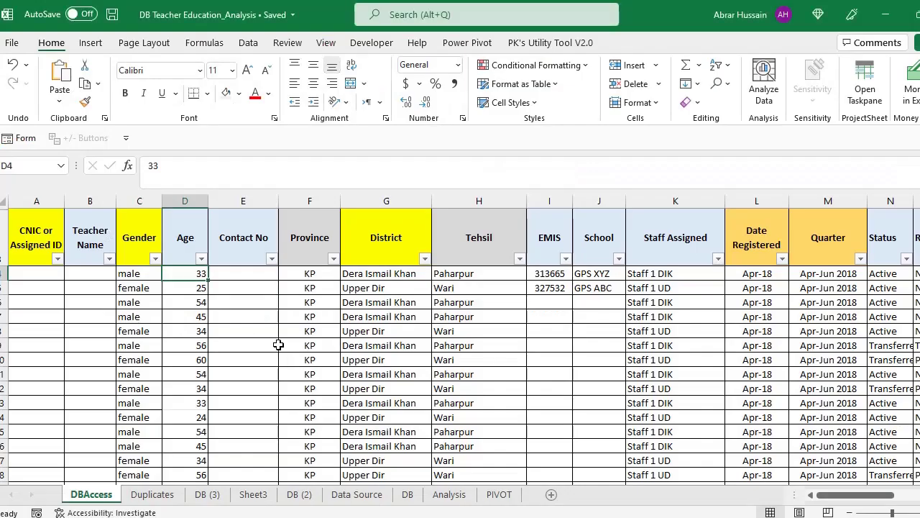
pyautogui.click(42, 264)
pyautogui.click(42, 271)
pyautogui.click(45, 300)
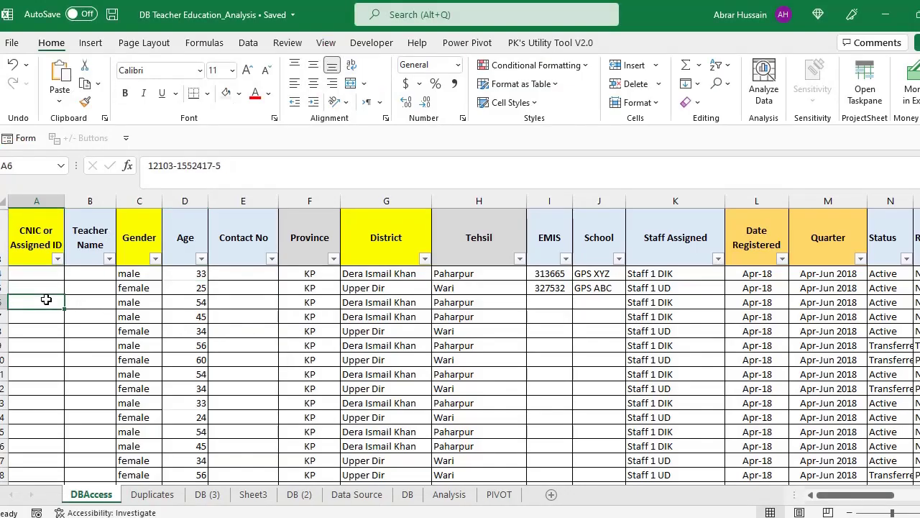
pyautogui.click(42, 329)
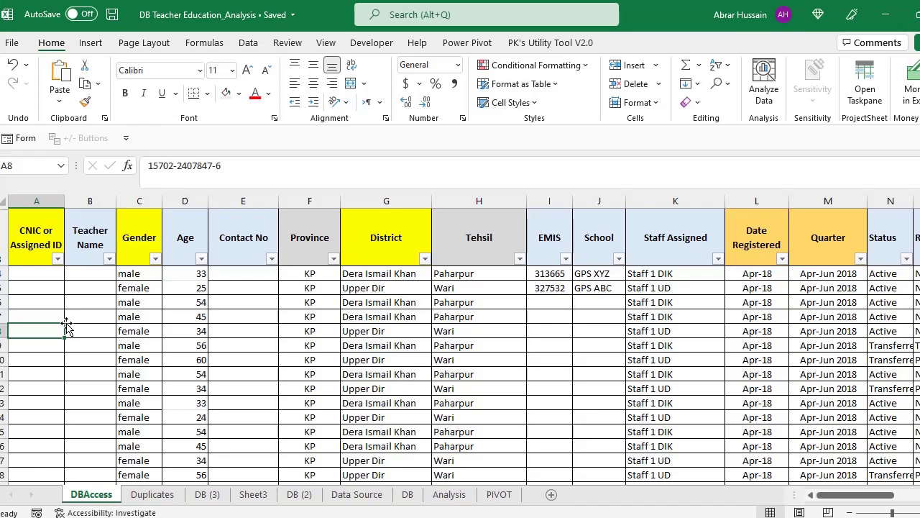
pyautogui.moveTo(265, 146)
pyautogui.mouseDown()
pyautogui.moveTo(231, 146)
pyautogui.moveTo(250, 146)
pyautogui.mouseUp()
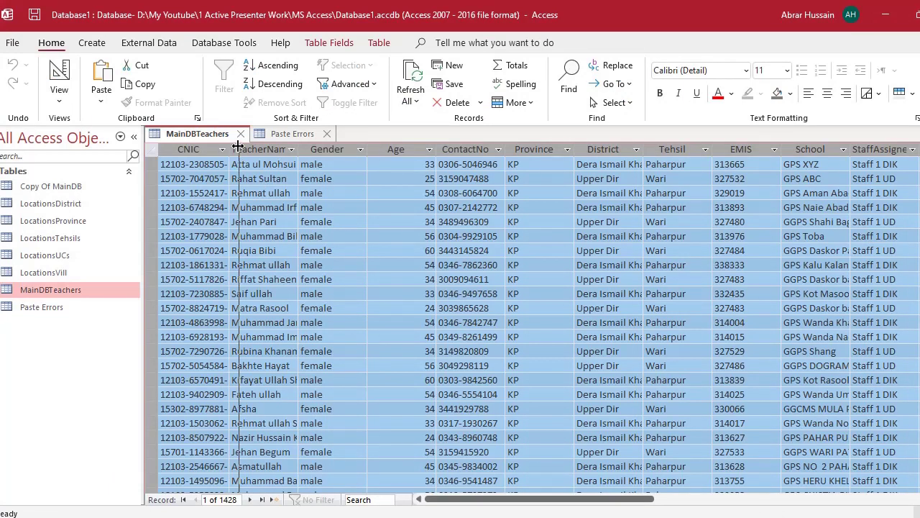
pyautogui.click(57, 308)
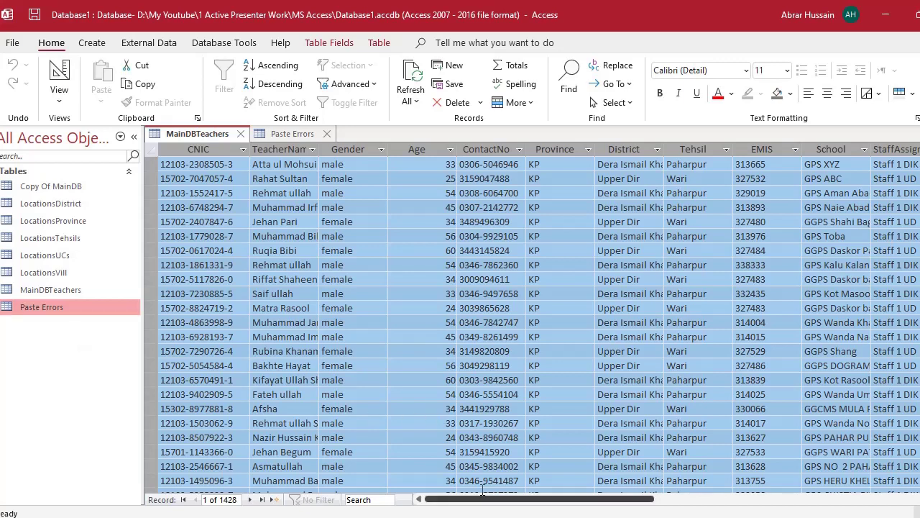
# - Close the Paste Errors table without saving its layout changes
pyautogui.moveTo(539, 501); pyautogui.dragTo(489, 501)
pyautogui.scroll(-20, 390, 318)
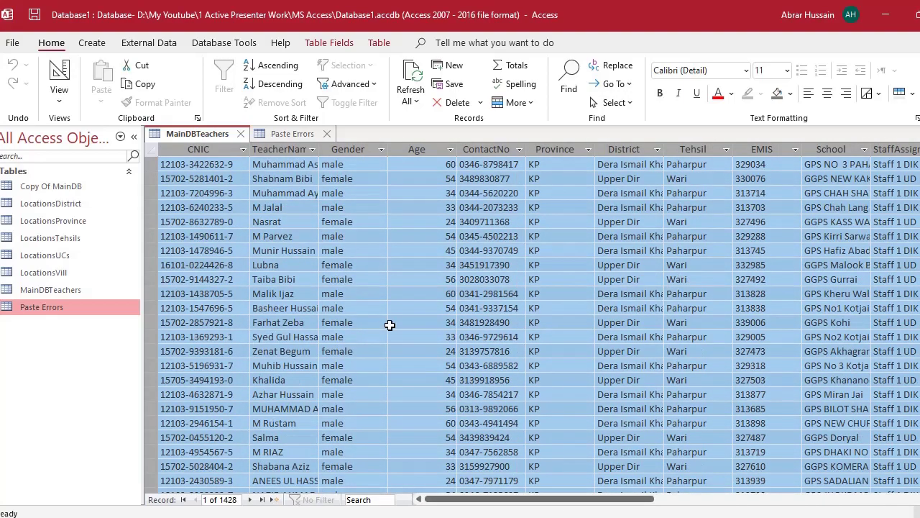
pyautogui.scroll(-20, 392, 316)
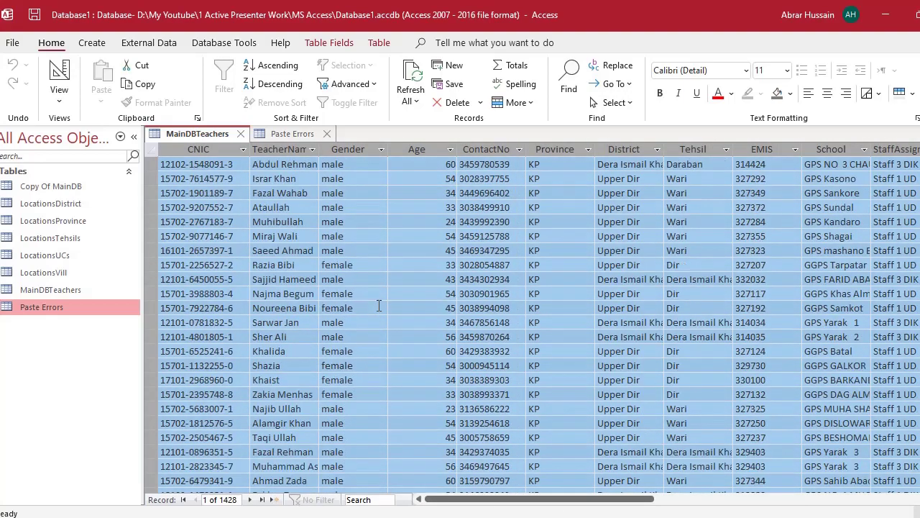
pyautogui.scroll(-20, 386, 265)
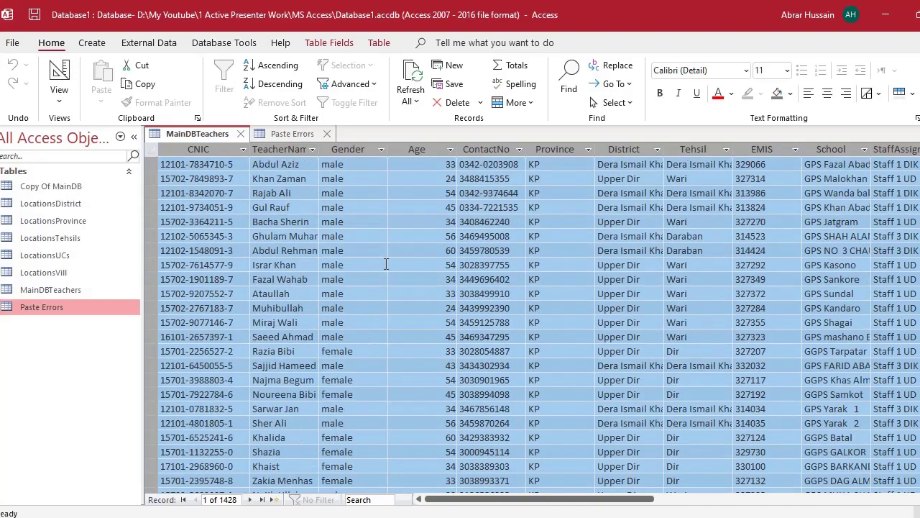
pyautogui.click(327, 134)
pyautogui.click(487, 306)
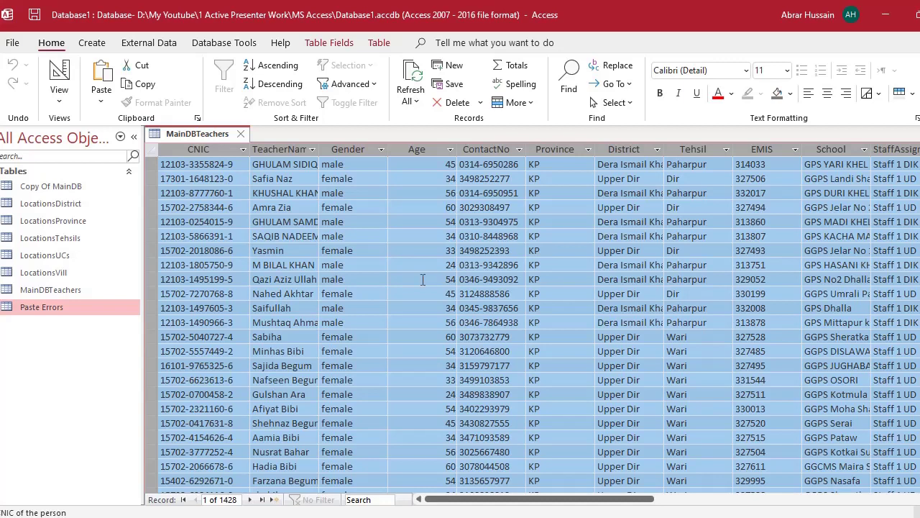
# - Delete the Paste Errors table from the database, leaving MainDBTeachers' 1428 records
pyautogui.click(70, 289)
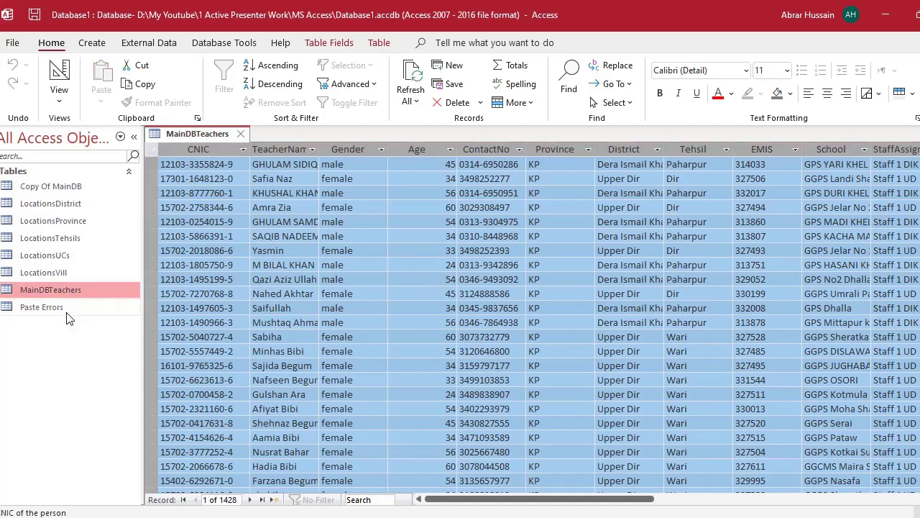
pyautogui.click(65, 314)
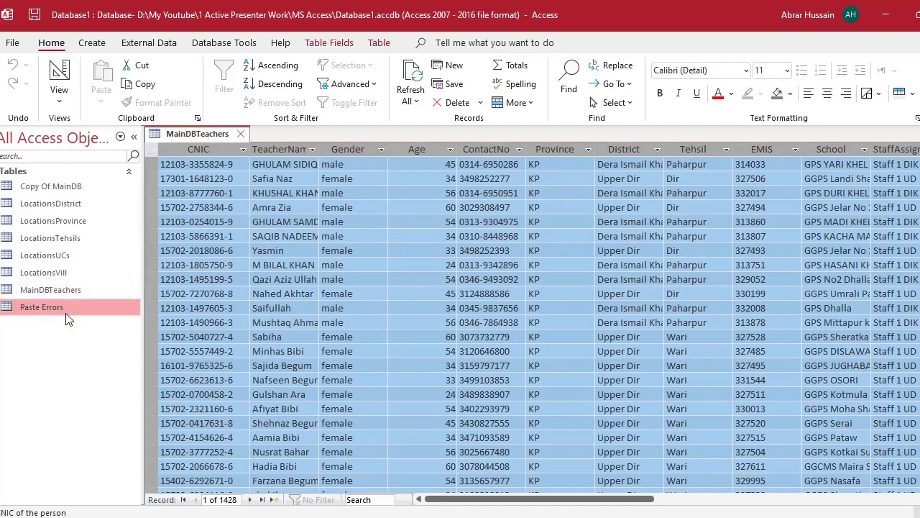
pyautogui.press('Delete')
pyautogui.click(426, 310)
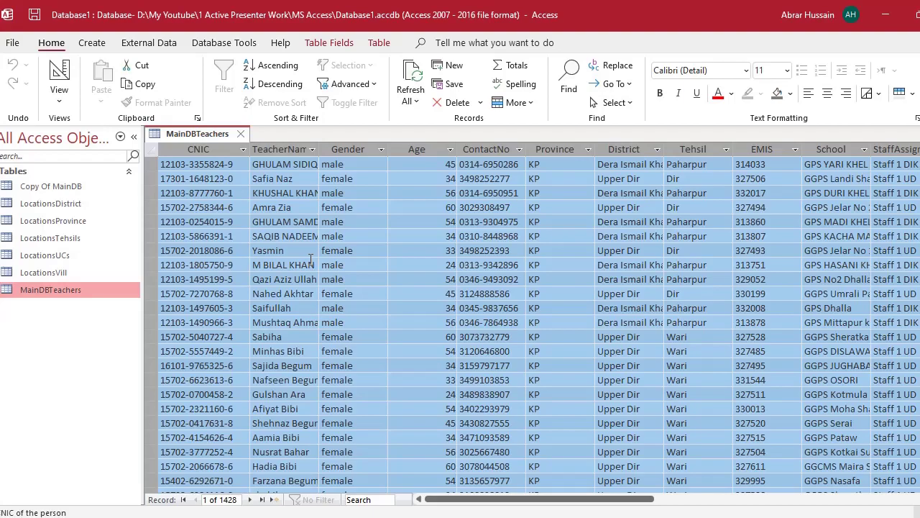
pyautogui.scroll(-20, 311, 259)
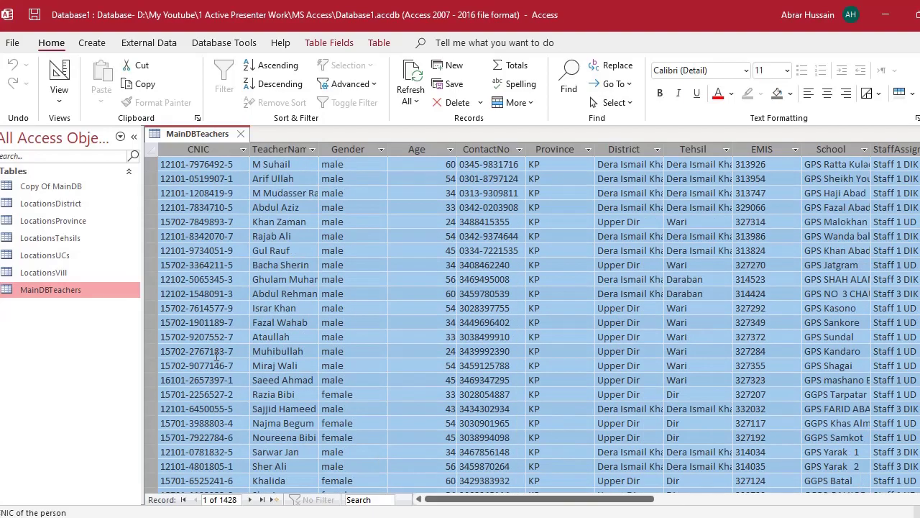
pyautogui.scroll(-20, 226, 384)
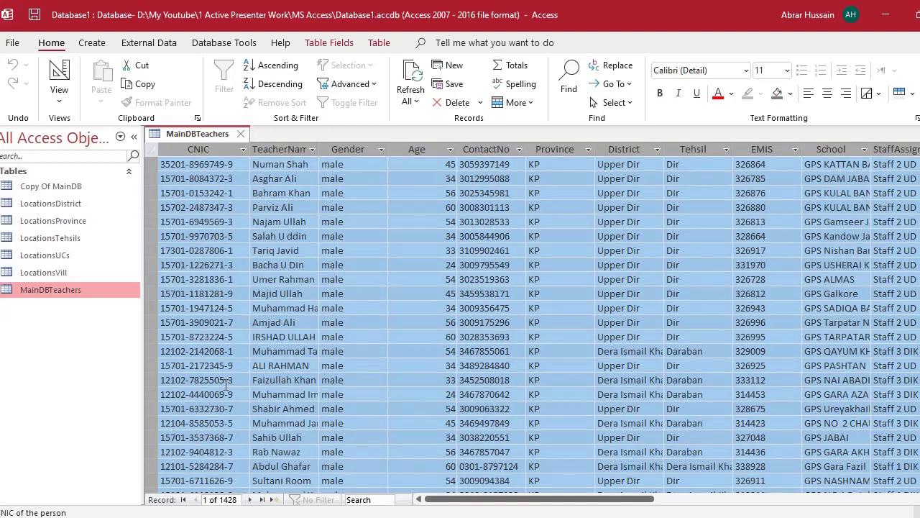
pyautogui.scroll(-20, 219, 380)
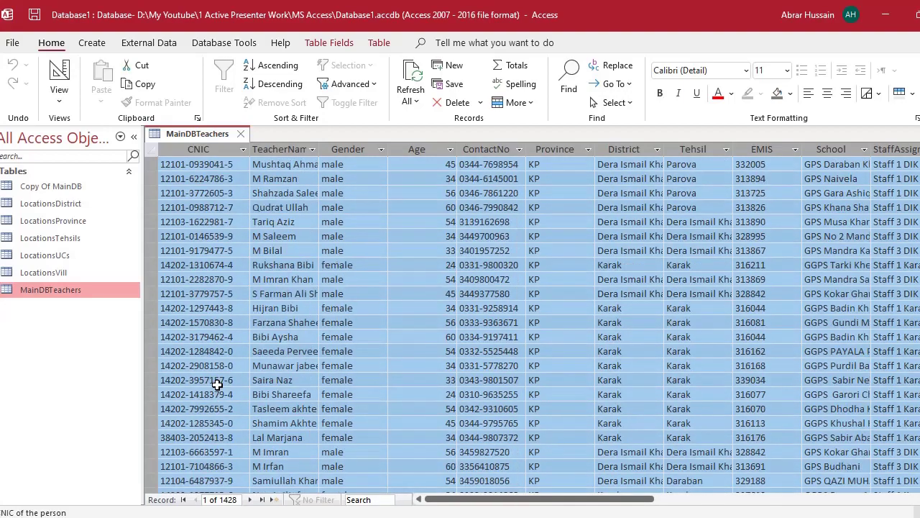
# - Jump to MainDBTeachers' blank new-record row and step across its fields from CNIC to EMIS
pyautogui.click(218, 380)
pyautogui.hotkey('ctrl', 'Down')
pyautogui.press('Down')
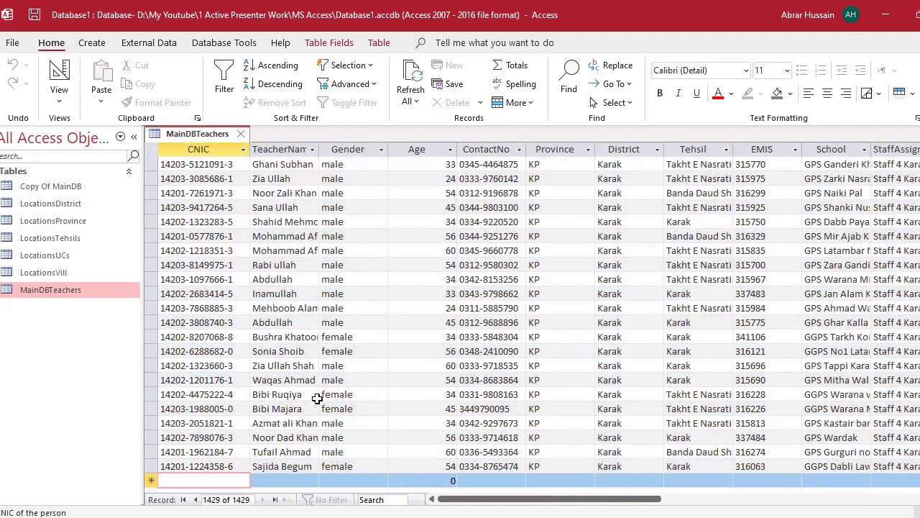
pyautogui.scroll(-5, 317, 402)
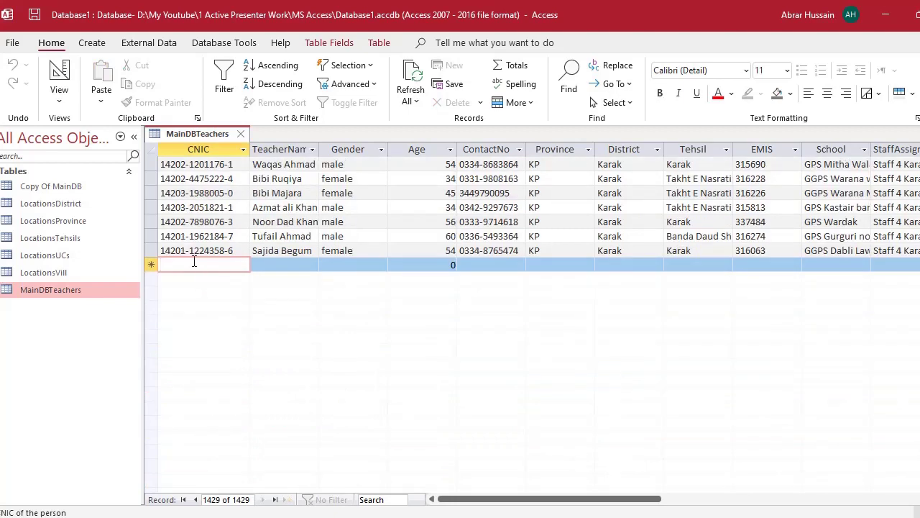
pyautogui.write('15656')
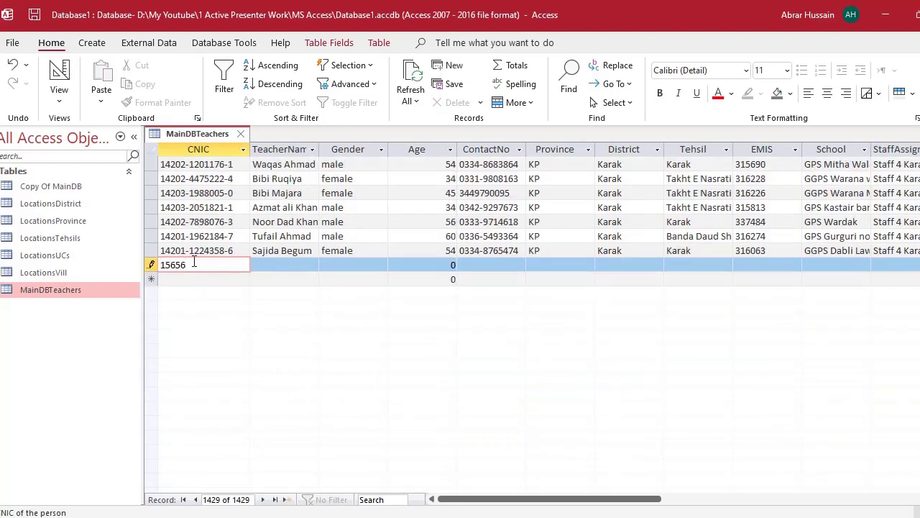
pyautogui.press('BackSpace')
pyautogui.press('BackSpace')
pyautogui.press('BackSpace')
pyautogui.press('BackSpace')
pyautogui.press('BackSpace')
pyautogui.click(306, 266)
pyautogui.click(366, 264)
pyautogui.click(425, 264)
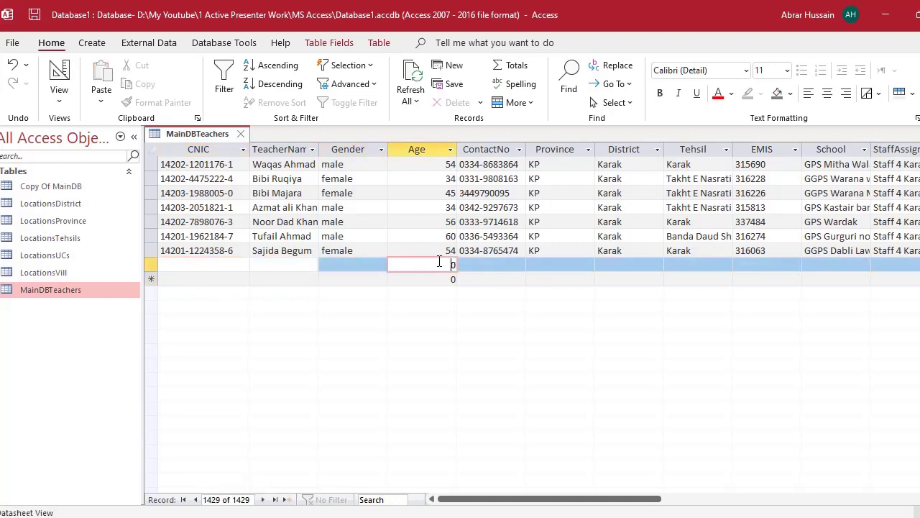
pyautogui.click(503, 263)
pyautogui.click(557, 264)
pyautogui.click(625, 264)
pyautogui.click(696, 265)
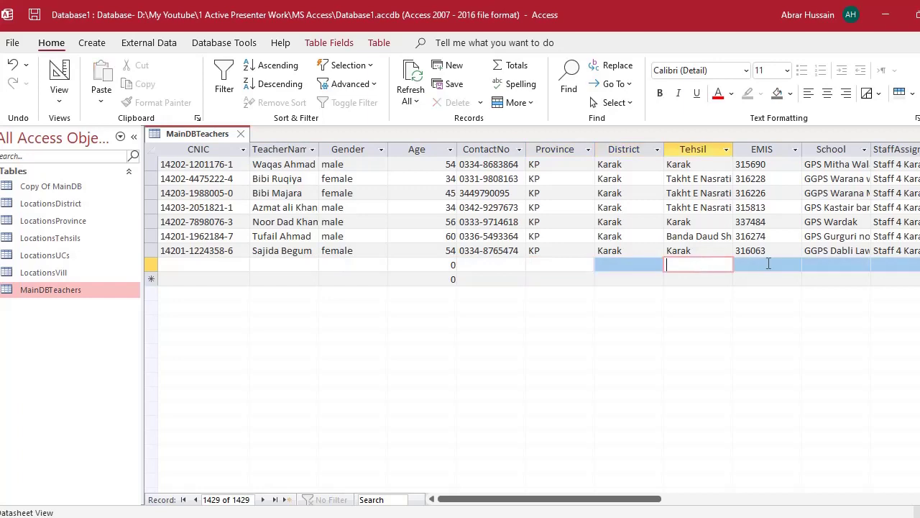
pyautogui.click(766, 264)
# - Review the last few records, then close MainDBTeachers without saving the layout
pyautogui.click(508, 251)
pyautogui.click(345, 250)
pyautogui.click(345, 264)
pyautogui.click(288, 250)
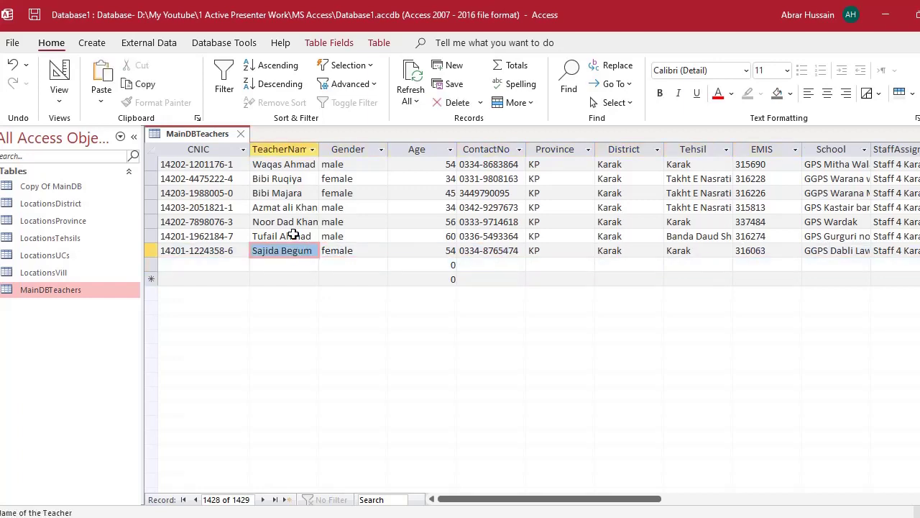
pyautogui.click(292, 236)
pyautogui.click(291, 207)
pyautogui.click(58, 296)
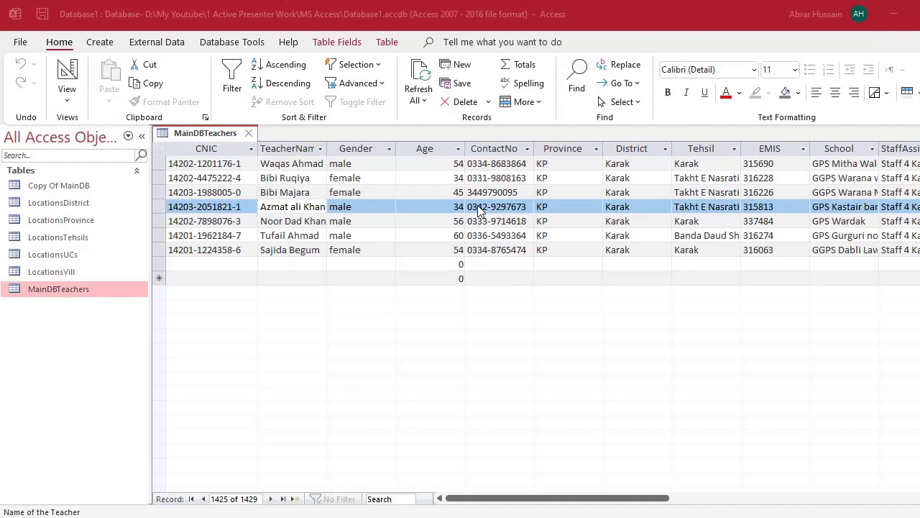
pyautogui.click(249, 133)
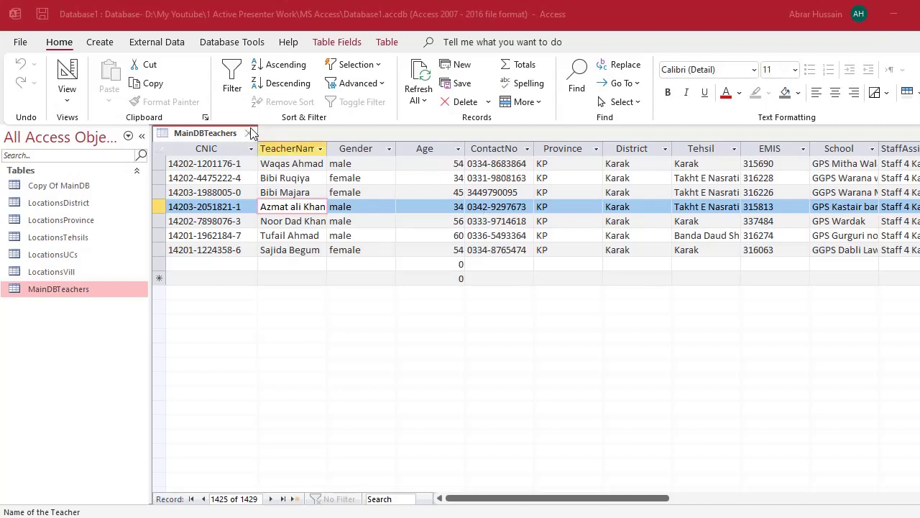
pyautogui.click(435, 305)
# - Browse the LocationsDistrict, LocationsProvince, LocationsTehsils, LocationsUCs and LocationsVill tables in the navigation pane
pyautogui.click(77, 276)
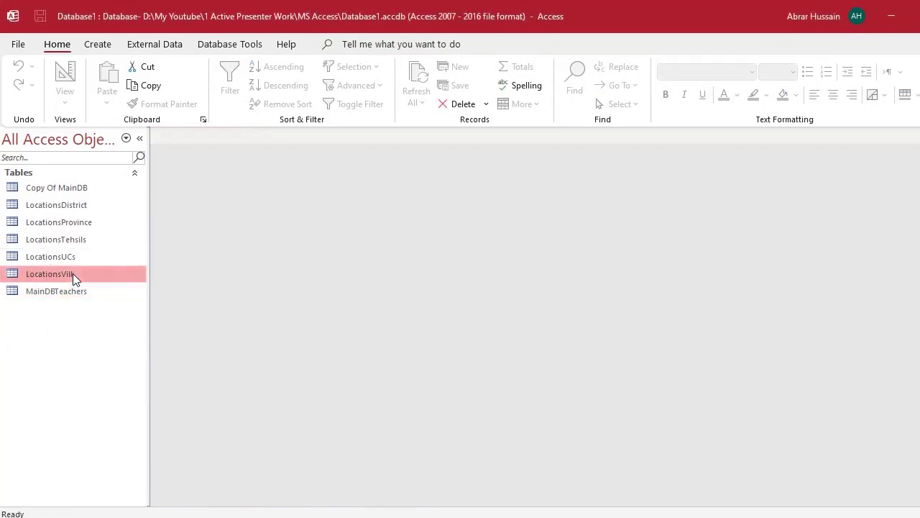
pyautogui.click(72, 249)
pyautogui.click(72, 239)
pyautogui.click(72, 205)
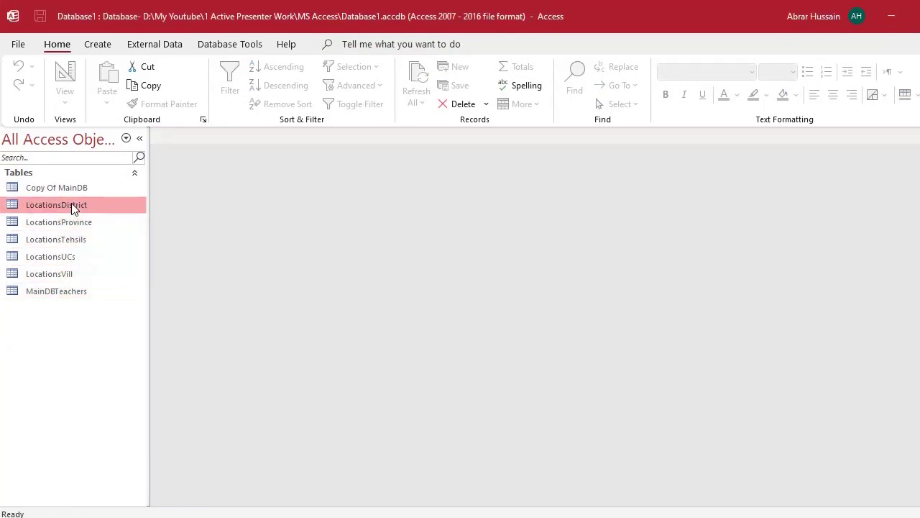
pyautogui.click(74, 239)
pyautogui.click(71, 257)
pyautogui.click(72, 274)
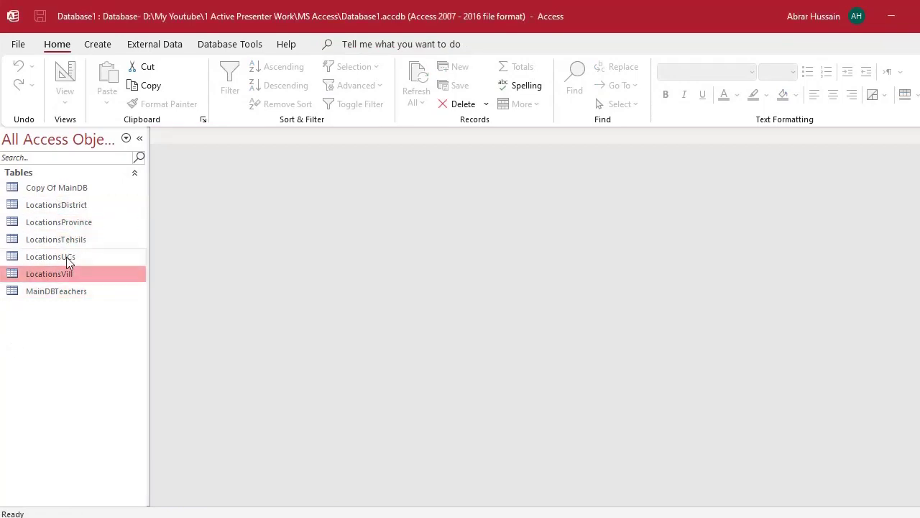
pyautogui.click(68, 257)
pyautogui.click(69, 222)
pyautogui.click(68, 205)
pyautogui.click(69, 222)
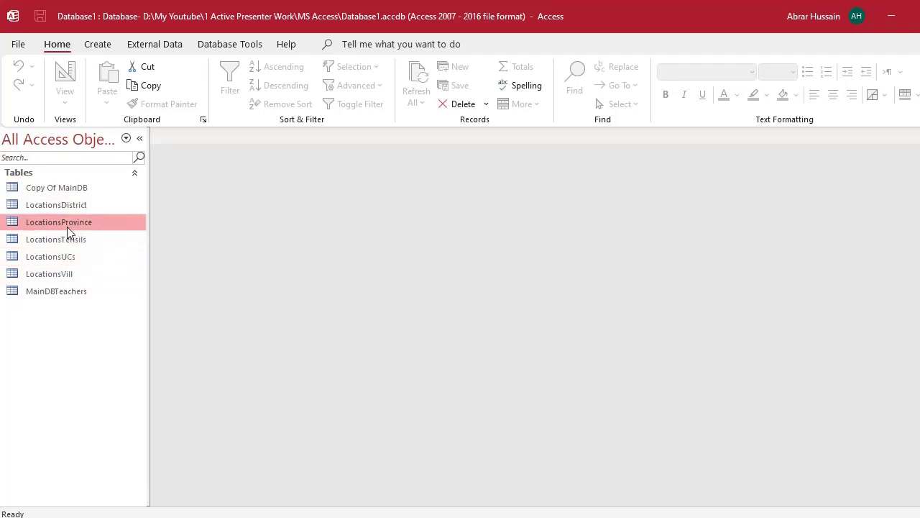
pyautogui.click(73, 258)
pyautogui.click(72, 272)
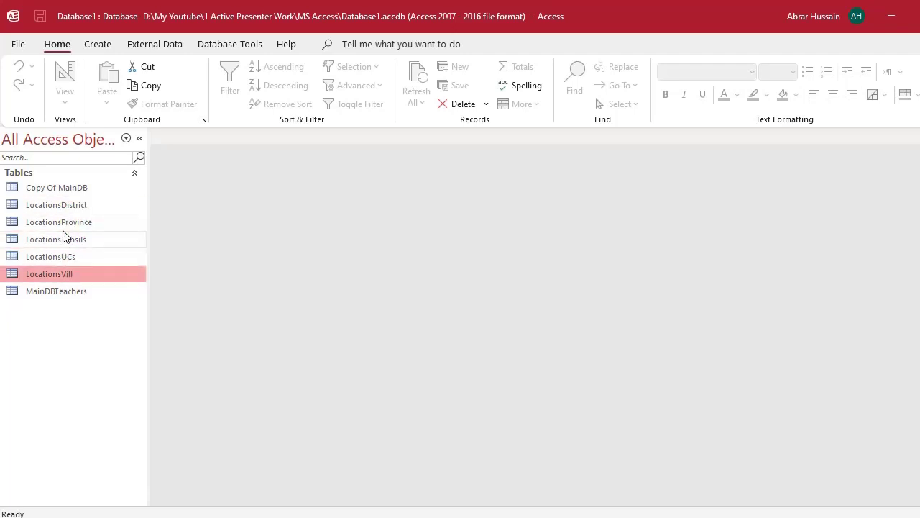
pyautogui.click(67, 222)
pyautogui.click(67, 206)
pyautogui.click(72, 222)
pyautogui.click(78, 245)
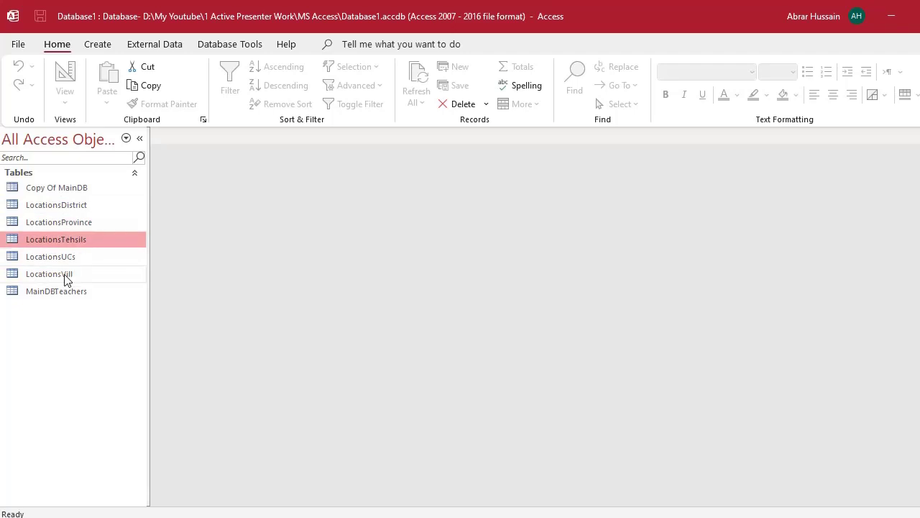
pyautogui.click(65, 278)
# - Open the empty LocationsVill table and compare its fields against the Excel workbook
pyautogui.doubleClick(65, 278)
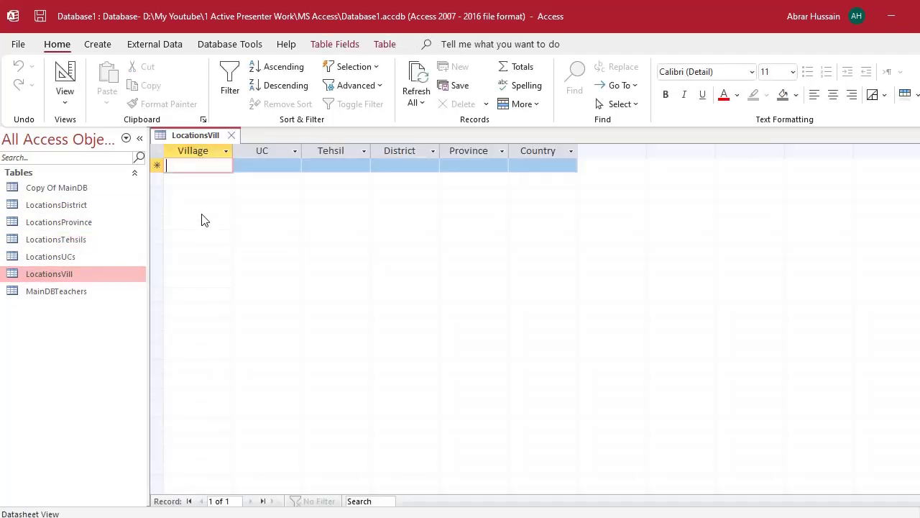
pyautogui.hotkey('alt', 'Tab')
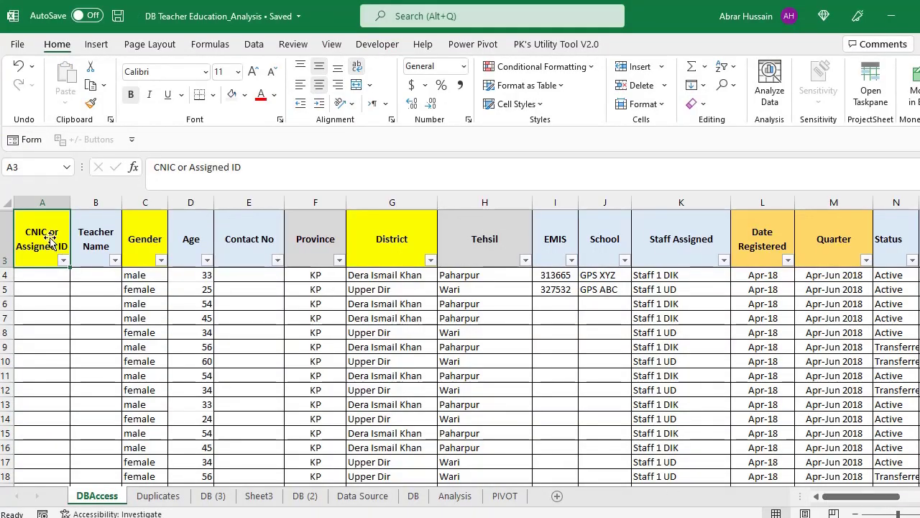
pyautogui.moveTo(46, 241); pyautogui.dragTo(600, 254)
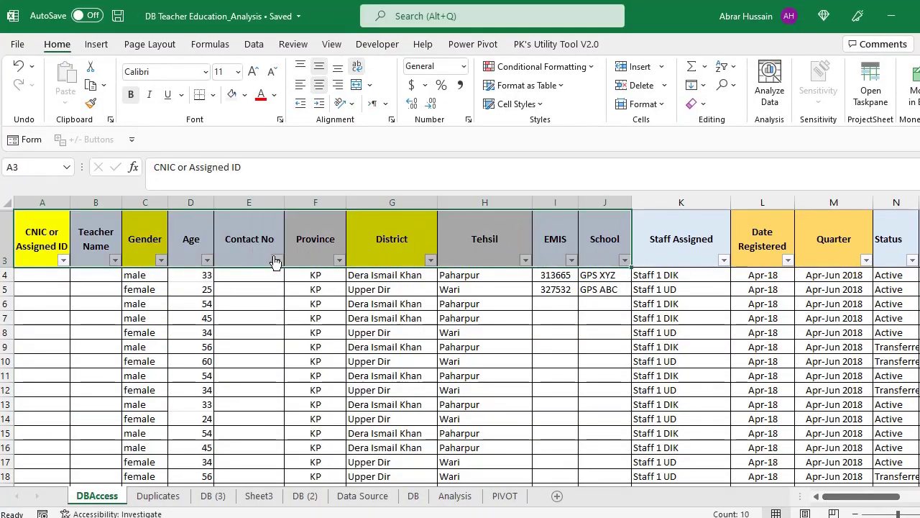
pyautogui.hotkey('alt', 'Tab')
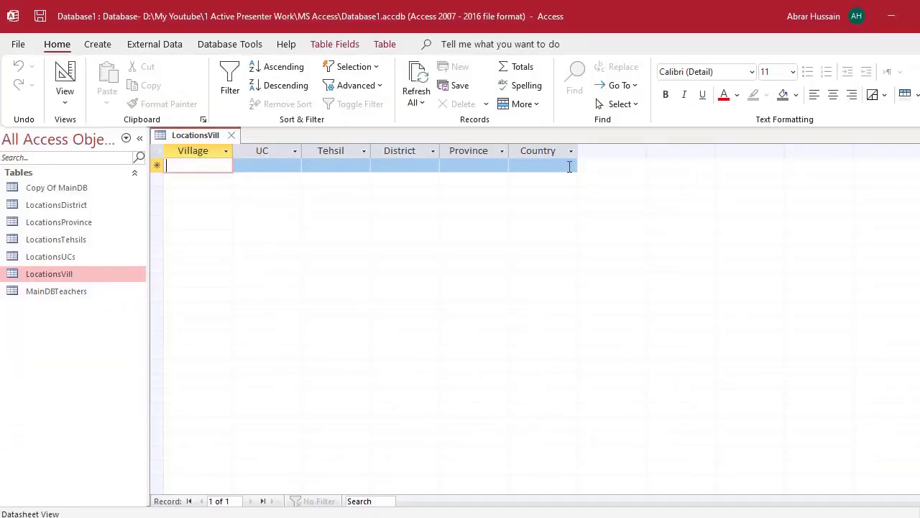
pyautogui.click(159, 153)
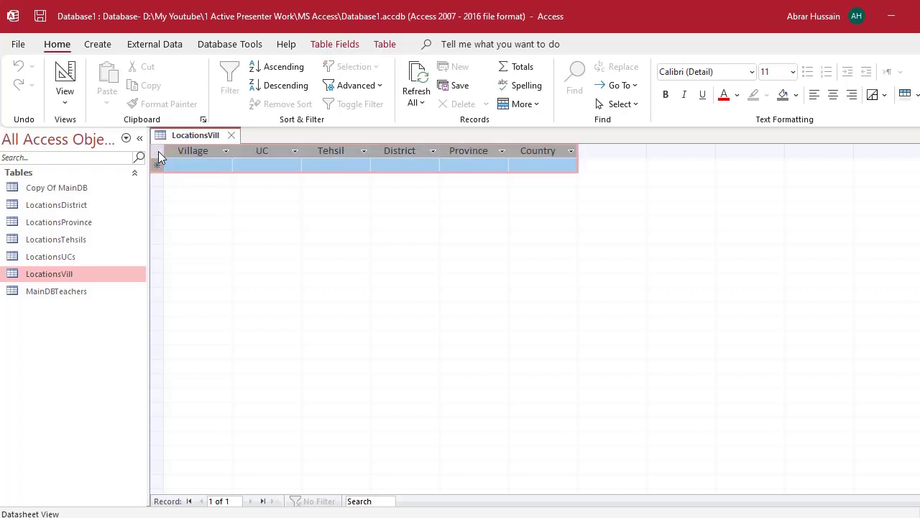
# - Open the empty LocationsDistrict table as a datasheet
pyautogui.click(41, 262)
pyautogui.click(52, 240)
pyautogui.click(52, 220)
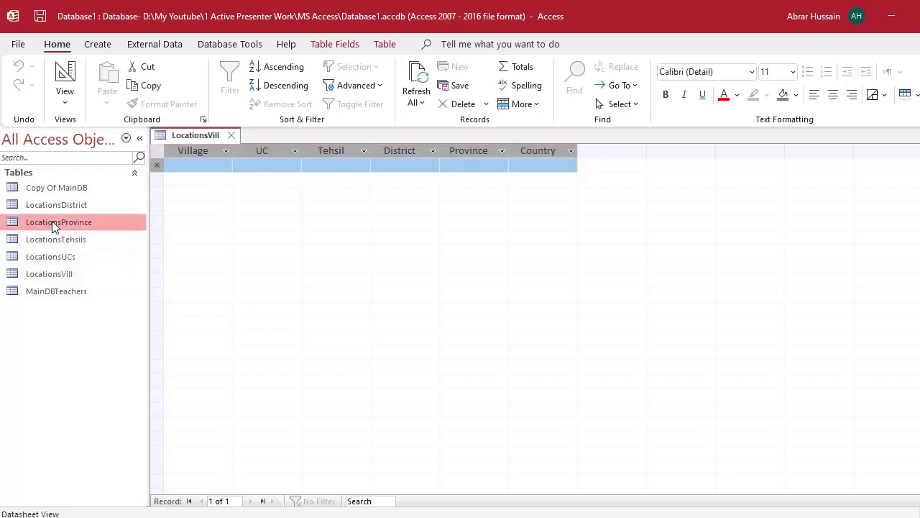
pyautogui.click(55, 205)
pyautogui.doubleClick(58, 207)
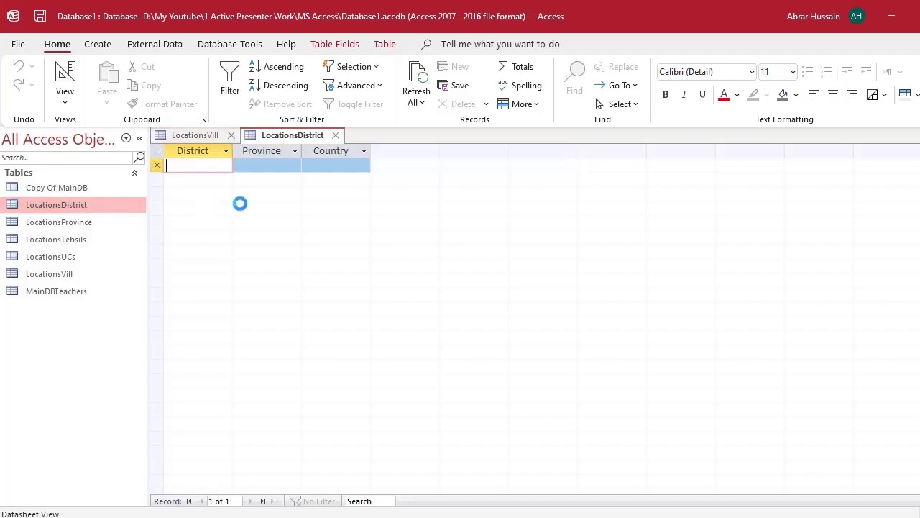
# - Back in Excel, review the District values, starting with Dera Ismail Khan
pyautogui.hotkey('alt', 'Tab')
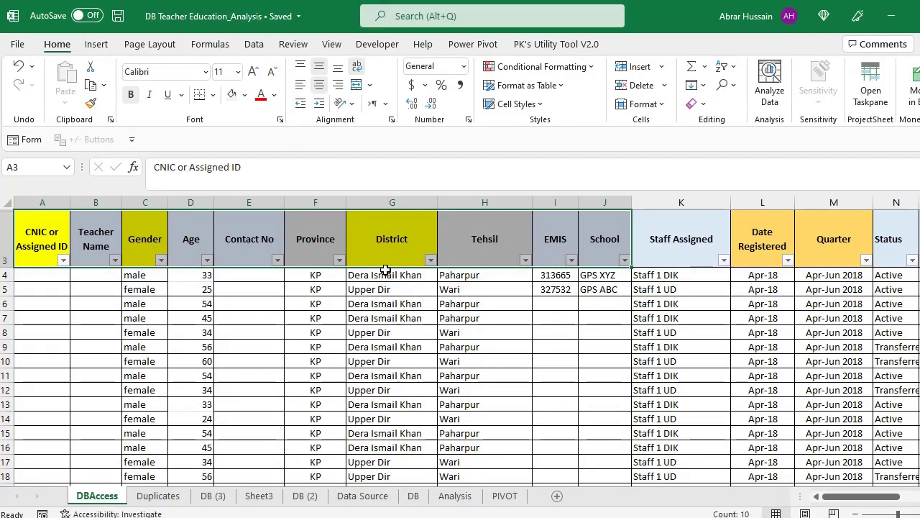
pyautogui.click(388, 276)
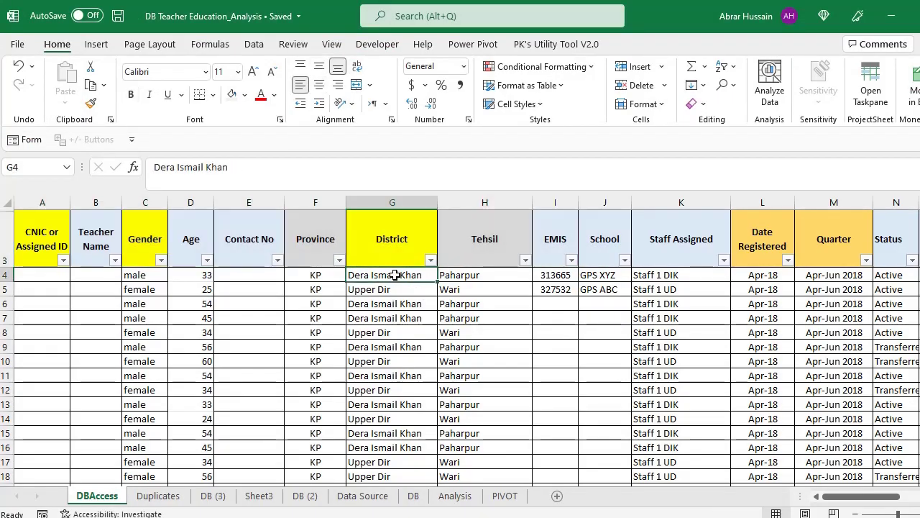
pyautogui.click(430, 260)
pyautogui.click(430, 260)
# - On the Data Source sheet, head column B 'Province' and insert a new column C titled 'Country'
pyautogui.click(361, 496)
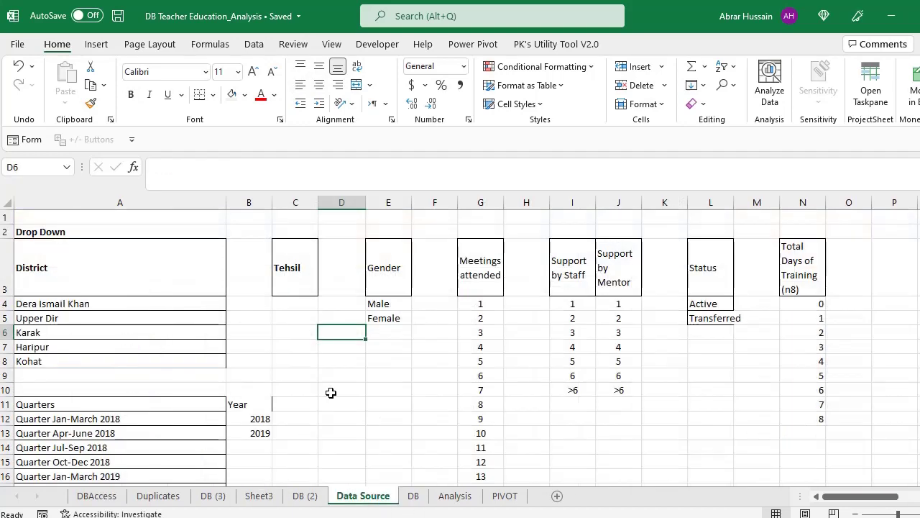
pyautogui.click(55, 277)
pyautogui.click(232, 269)
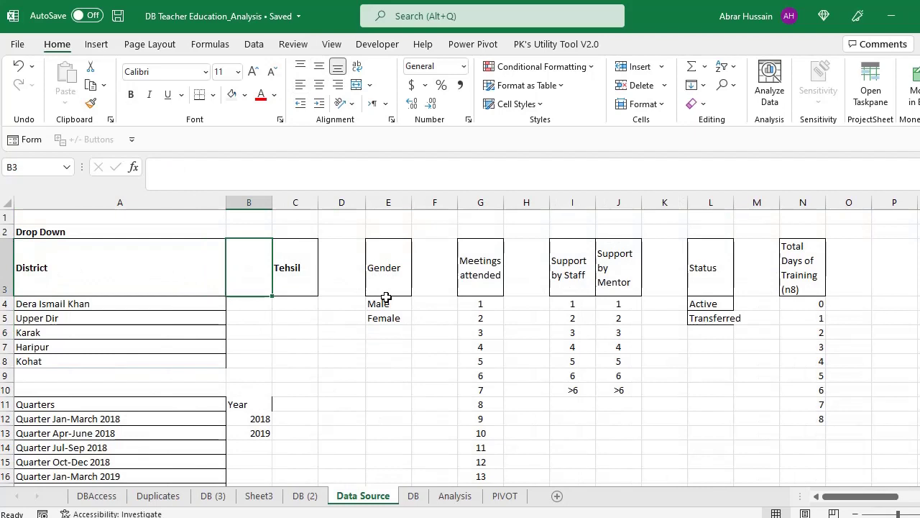
pyautogui.write('Province')
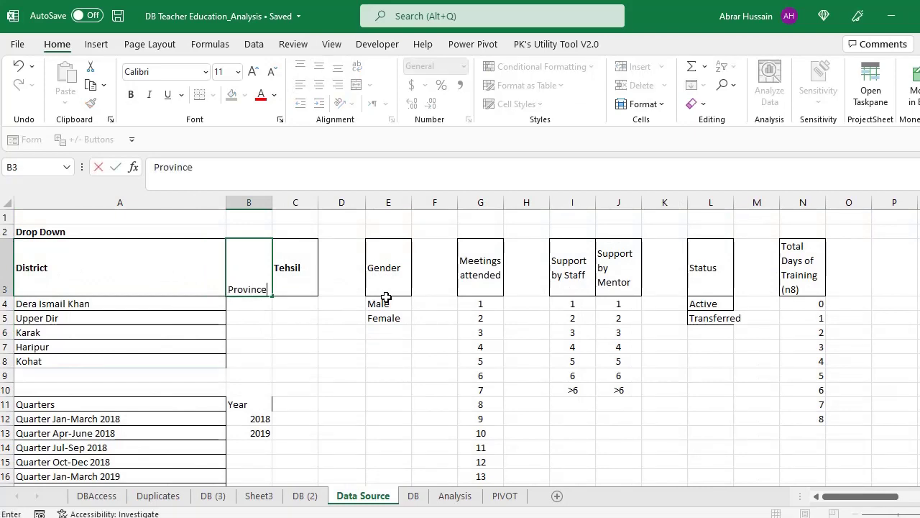
pyautogui.press('Return')
pyautogui.press('Up')
pyautogui.press('Right')
pyautogui.click(298, 204)
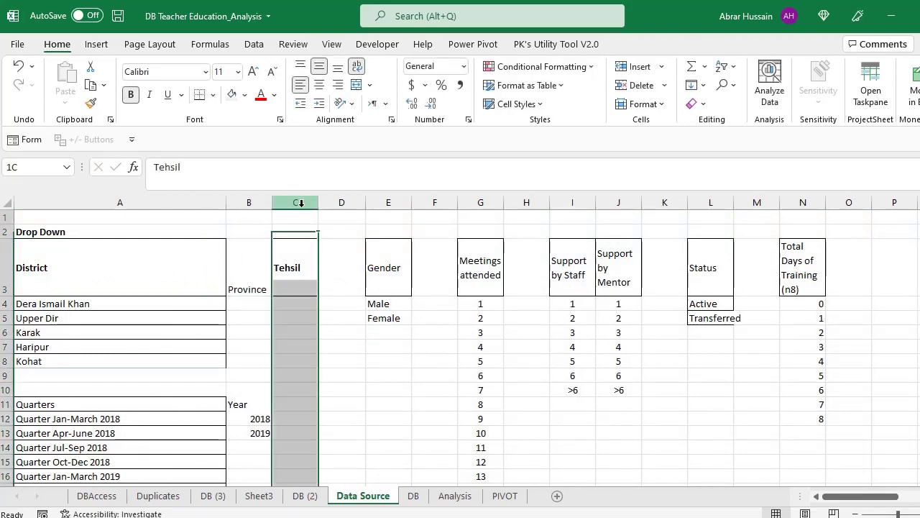
pyautogui.rightClick(300, 203)
pyautogui.click(338, 325)
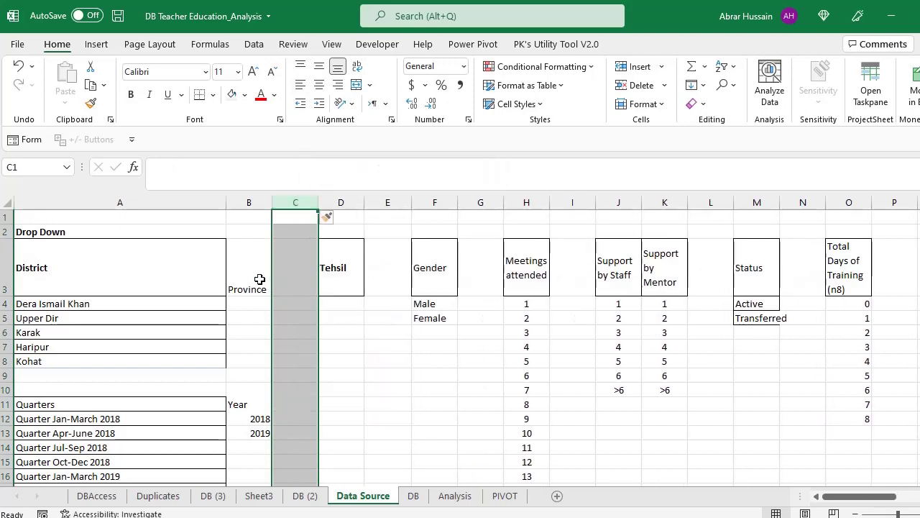
pyautogui.click(295, 284)
pyautogui.write('Country')
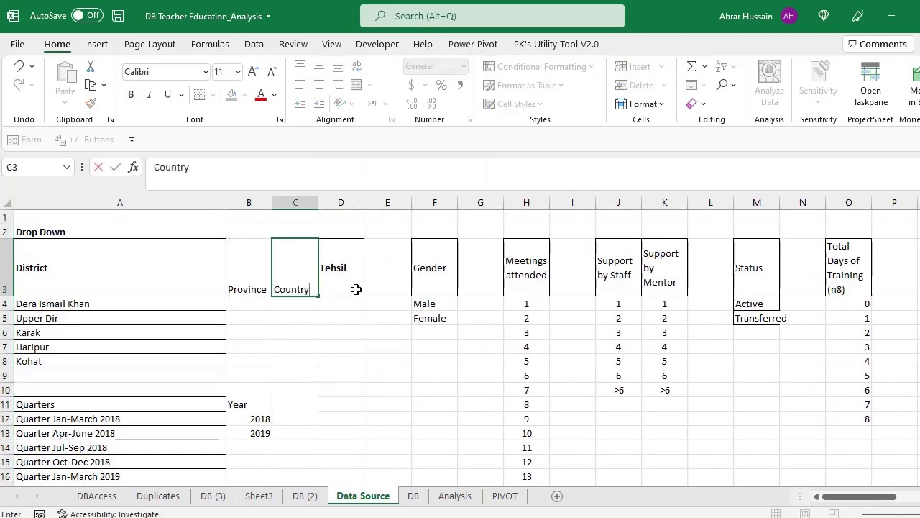
pyautogui.press('Return')
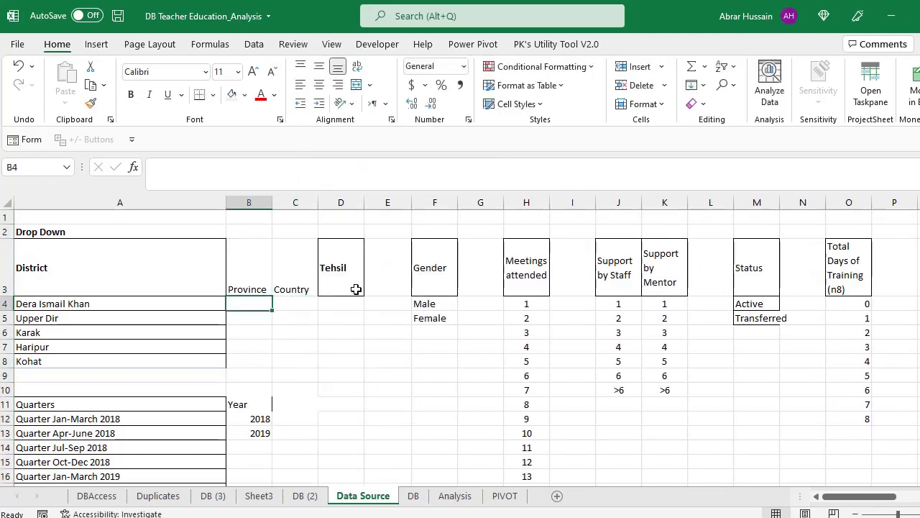
# - Fill Khyber Pakhtunkhwa as the province for all five districts
pyautogui.write('Khyber P')
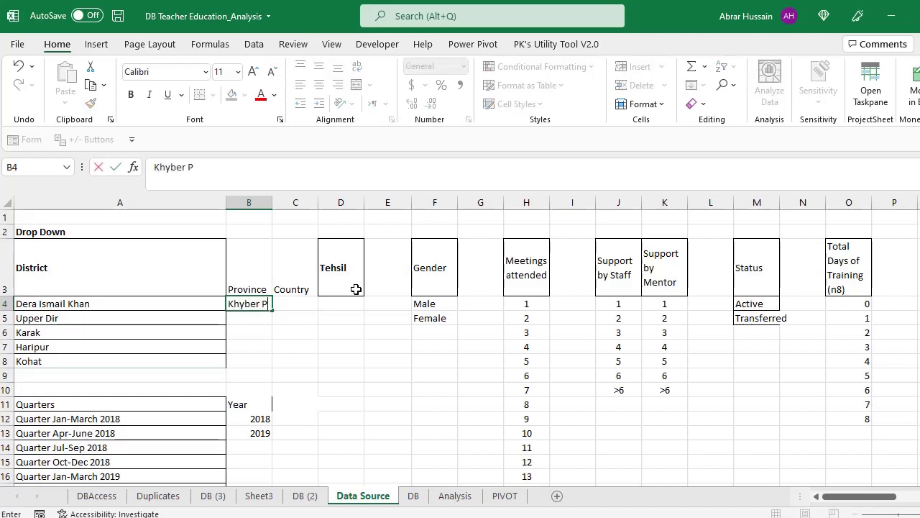
pyautogui.write('akhtunkhwa')
pyautogui.press('Return')
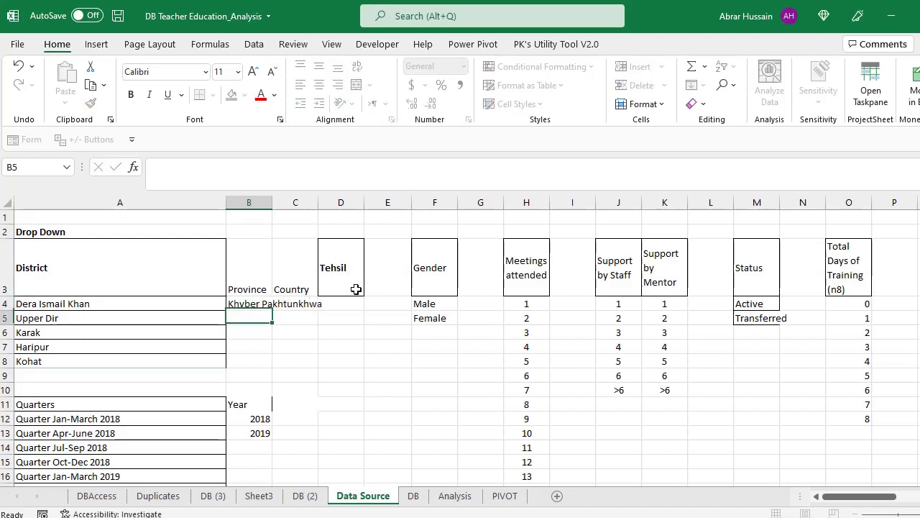
pyautogui.press('Up')
pyautogui.hotkey('ctrl', 'c')
pyautogui.press('Down')
pyautogui.hotkey('ctrl', 'v')
pyautogui.press('Down')
pyautogui.hotkey('ctrl', 'v')
pyautogui.press('Down')
pyautogui.hotkey('ctrl', 'v')
pyautogui.press('Down')
pyautogui.hotkey('ctrl', 'v')
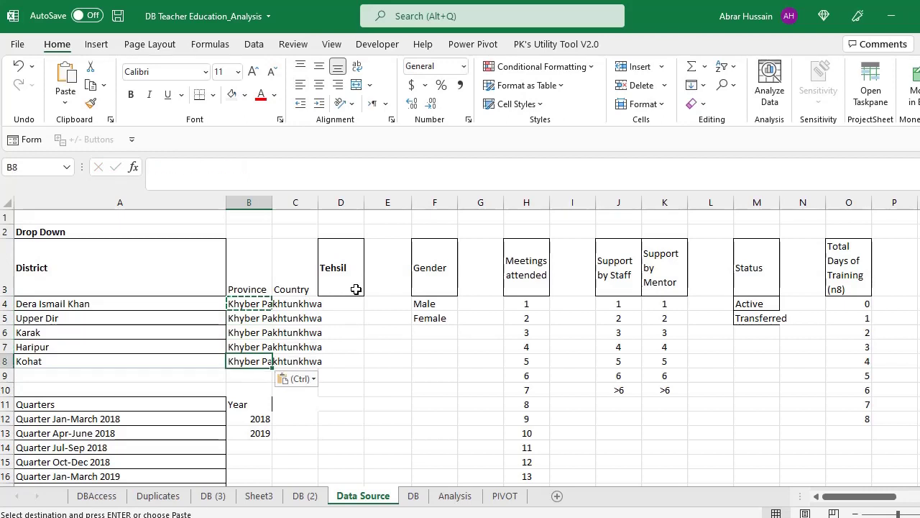
pyautogui.press('Up')
pyautogui.press('Up')
pyautogui.press('Up')
pyautogui.press('Up')
pyautogui.press('Up')
pyautogui.press('Down')
# - Fill Pakistan as the country for all five districts
pyautogui.press('Right')
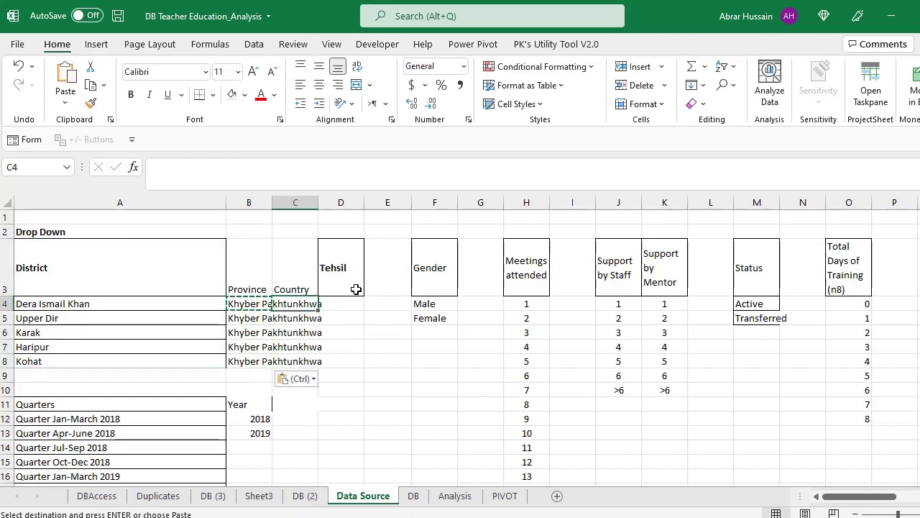
pyautogui.write('Pakistan')
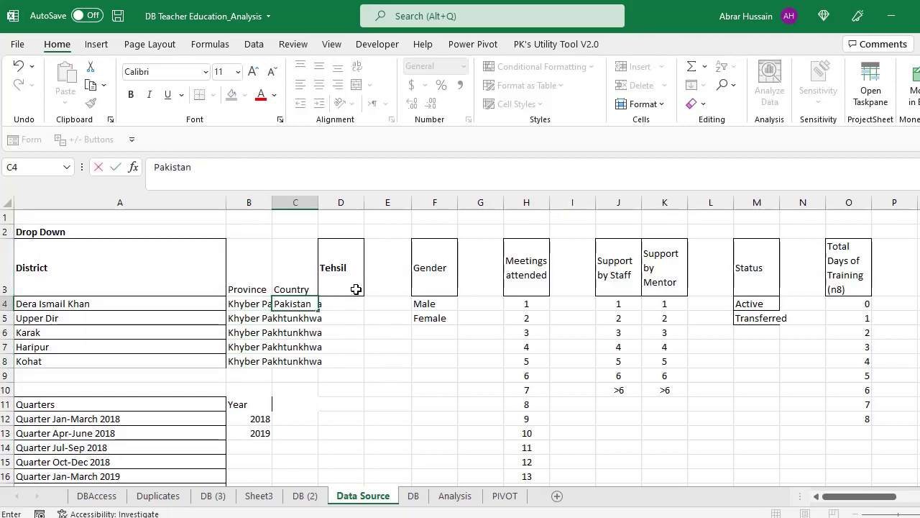
pyautogui.hotkey('ctrl', 'Return')
pyautogui.hotkey('ctrl', 'c')
pyautogui.press('Down')
pyautogui.hotkey('ctrl', 'v')
pyautogui.press('Down')
pyautogui.hotkey('ctrl', 'v')
pyautogui.press('Down')
pyautogui.hotkey('ctrl', 'v')
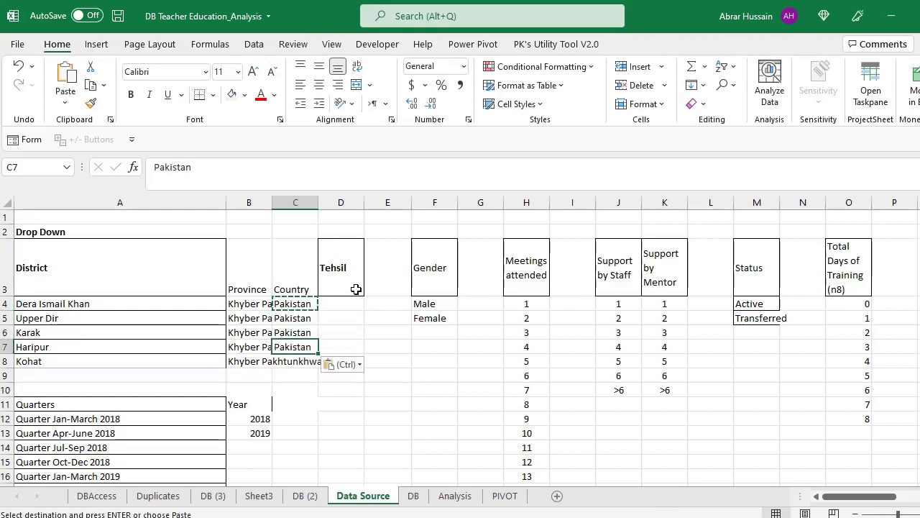
pyautogui.press('Down')
pyautogui.hotkey('ctrl', 'v')
pyautogui.press('Up')
pyautogui.press('Up')
pyautogui.press('Up')
pyautogui.press('Up')
# - Copy the five district rows with their Province and Country (A4:C8) for Access
pyautogui.press('Left')
pyautogui.press('Left')
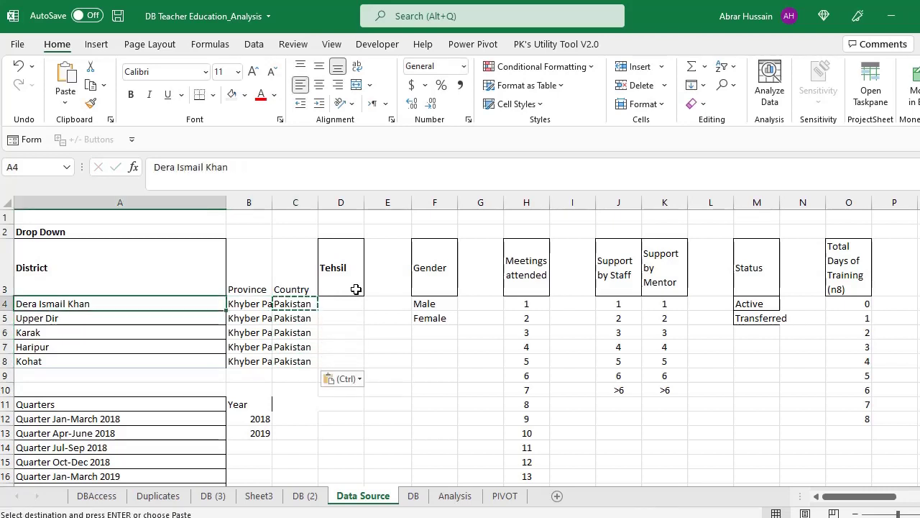
pyautogui.hotkey('shift', 'Down')
pyautogui.hotkey('shift', 'Down')
pyautogui.hotkey('shift', 'Down')
pyautogui.hotkey('shift', 'Down')
pyautogui.hotkey('shift', 'Right')
pyautogui.hotkey('shift', 'Right')
pyautogui.hotkey('ctrl', 'c')
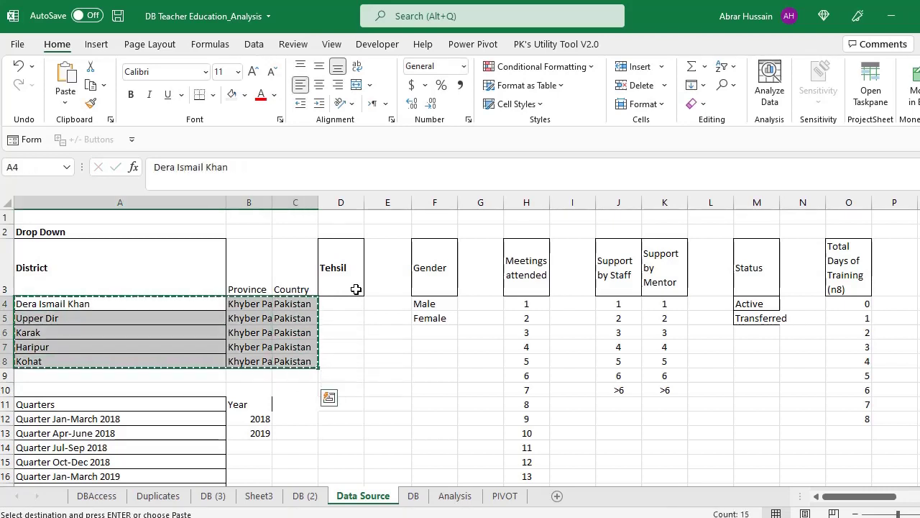
pyautogui.hotkey('alt', 'Tab')
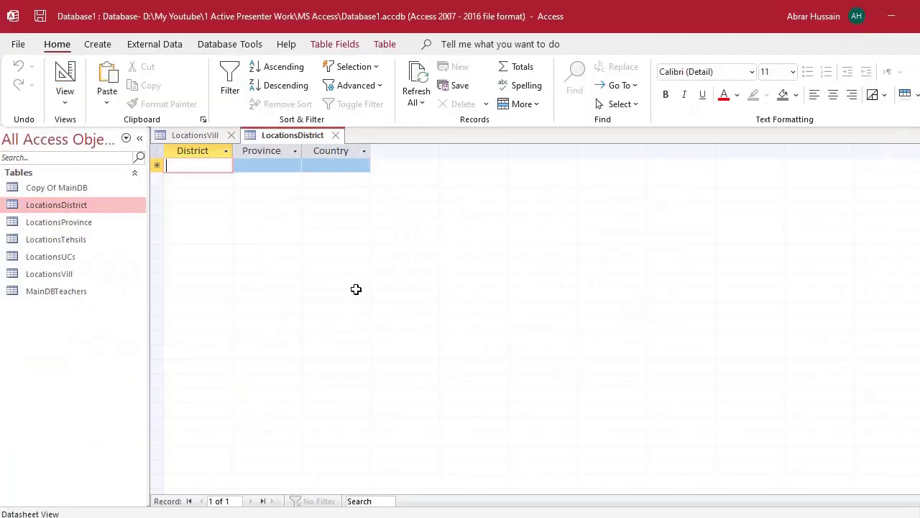
# - Paste the five copied district rows into the LocationsDistrict table and confirm the paste
pyautogui.click(159, 154)
pyautogui.hotkey('ctrl', 'v')
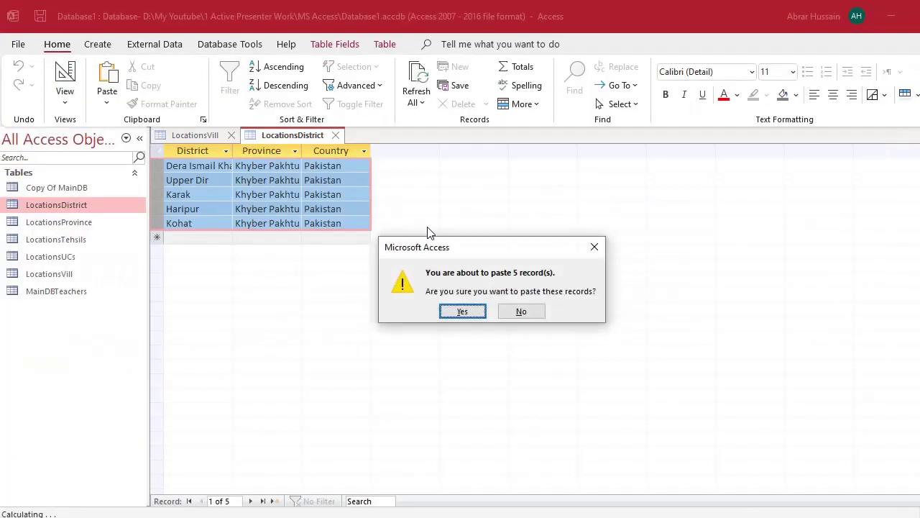
pyautogui.click(464, 312)
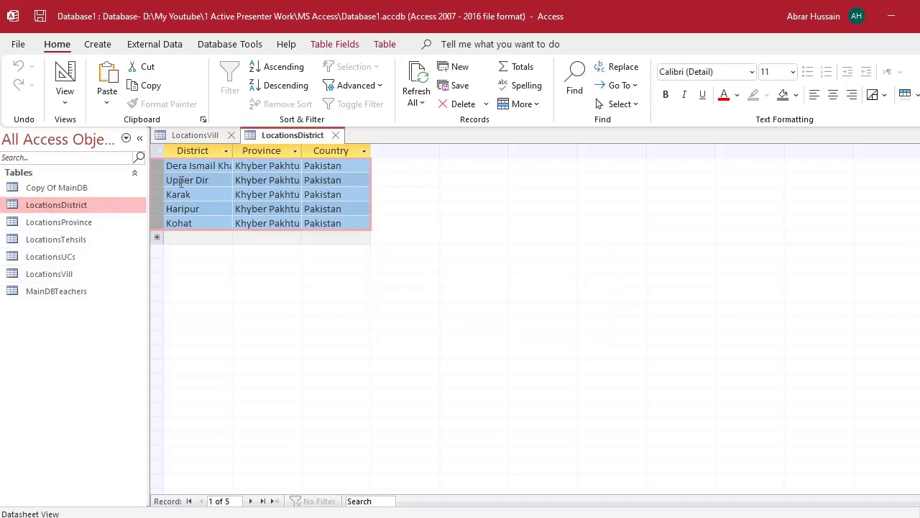
pyautogui.click(61, 222)
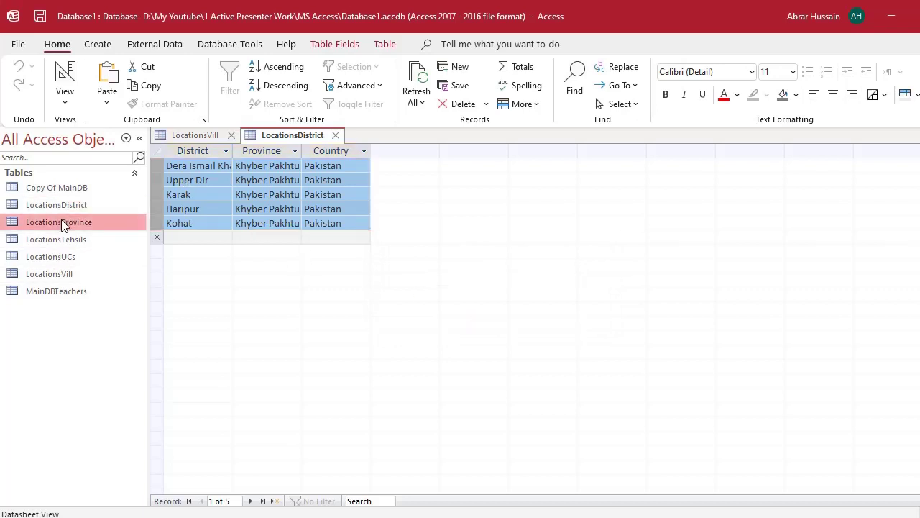
# - In LocationsProvince, enter the provinces Khyber Pakhtunkhwa, Punjab, Baluchistan and Sindh
pyautogui.doubleClick(61, 222)
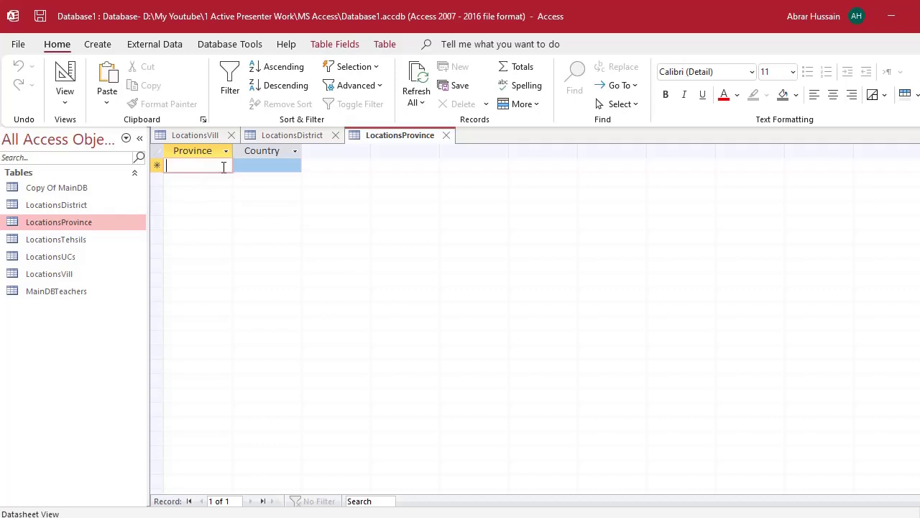
pyautogui.write('Khyber')
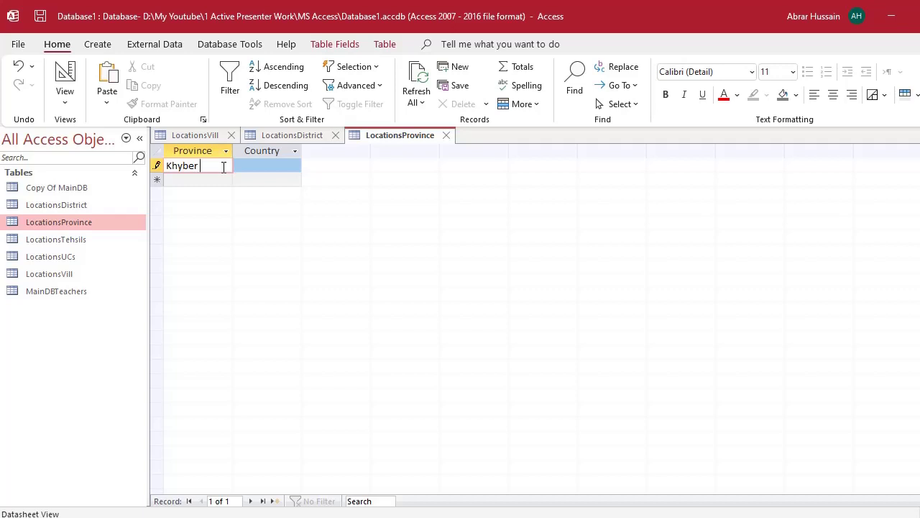
pyautogui.write('Pakhwan')
pyautogui.write('nkhwa')
pyautogui.press('Tab')
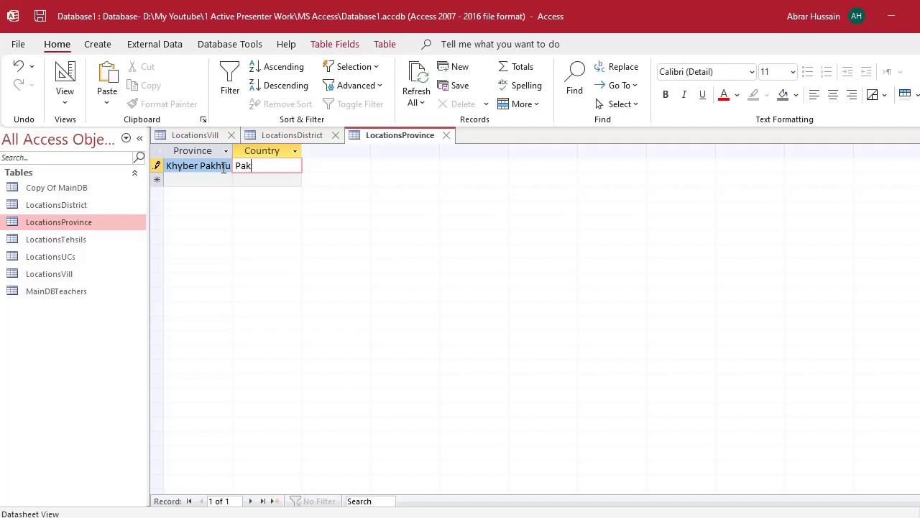
pyautogui.press('Tab')
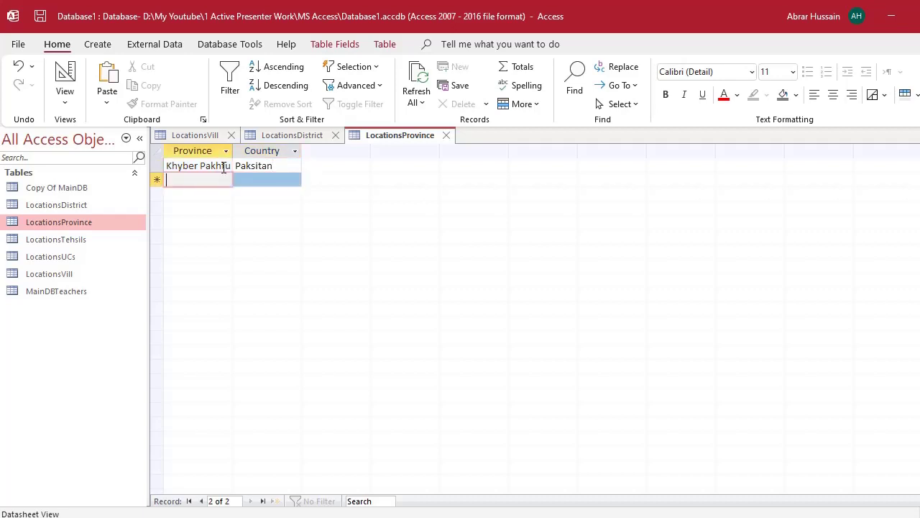
pyautogui.write('Punjab')
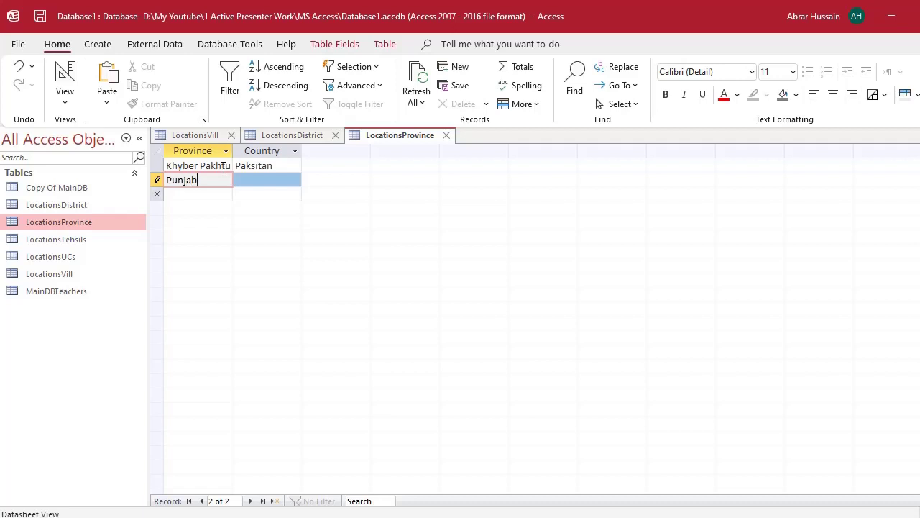
pyautogui.press('Down')
pyautogui.write('Ba')
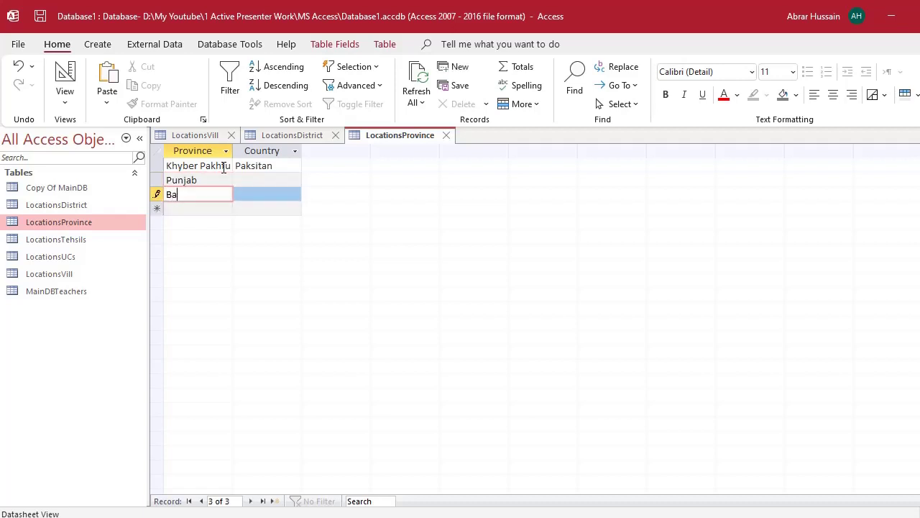
pyautogui.write('luchistan')
pyautogui.press('Down')
pyautogui.write('Sind')
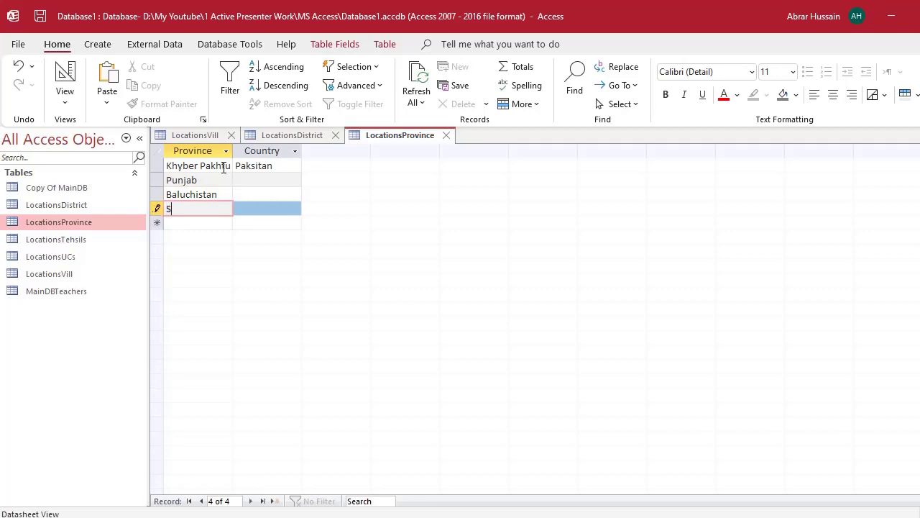
pyautogui.press('Down')
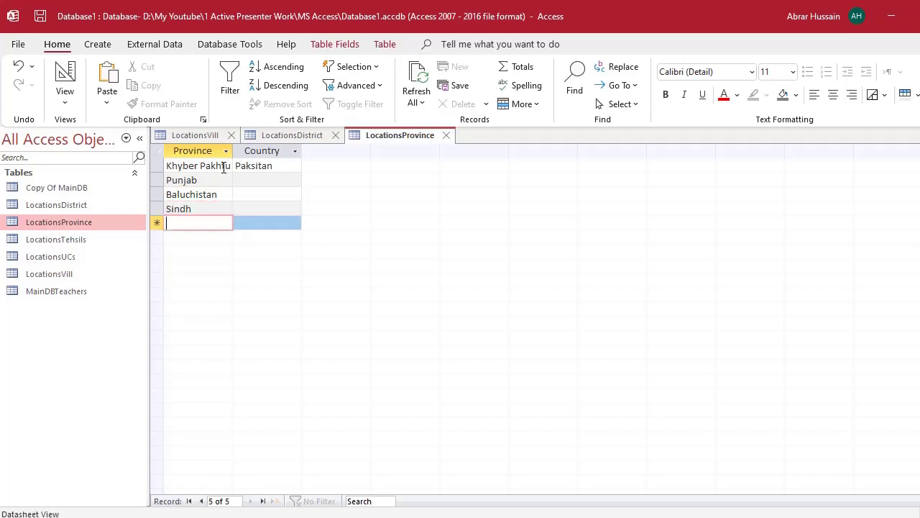
# - Add the provinces GB, AJK and Islamabad
pyautogui.write('GB')
pyautogui.press('Down')
pyautogui.write('AJK')
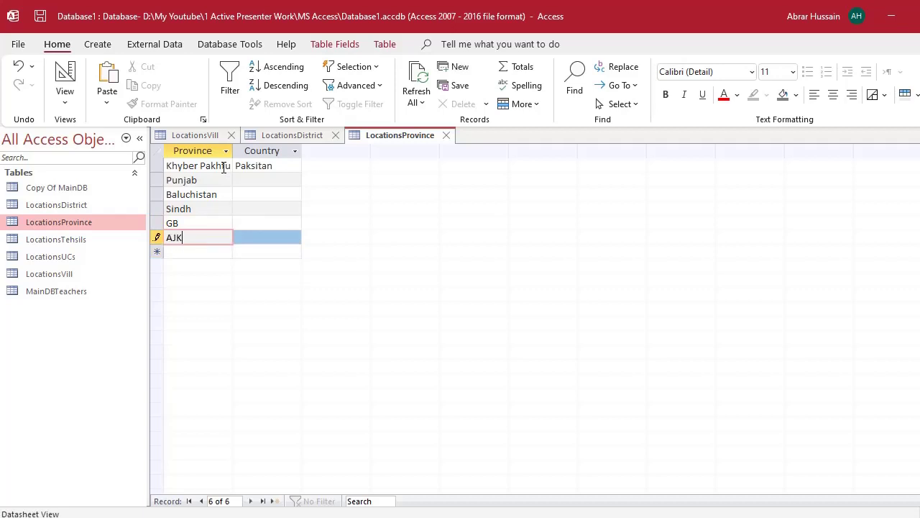
pyautogui.press('Up')
pyautogui.press('Up')
pyautogui.press('Up')
pyautogui.press('Up')
pyautogui.press('Up')
pyautogui.press('Down')
pyautogui.press('Down')
pyautogui.press('Down')
pyautogui.press('Down')
pyautogui.press('Down')
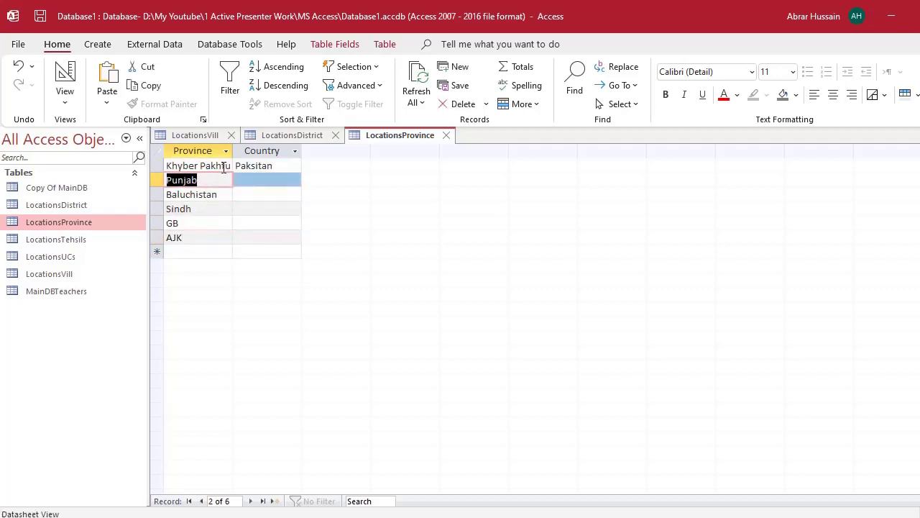
pyautogui.press('Down')
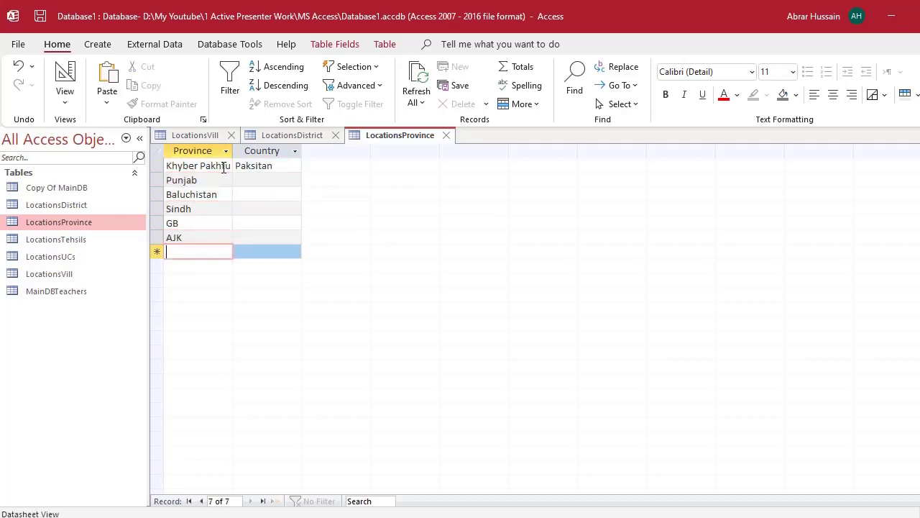
pyautogui.write('Islam')
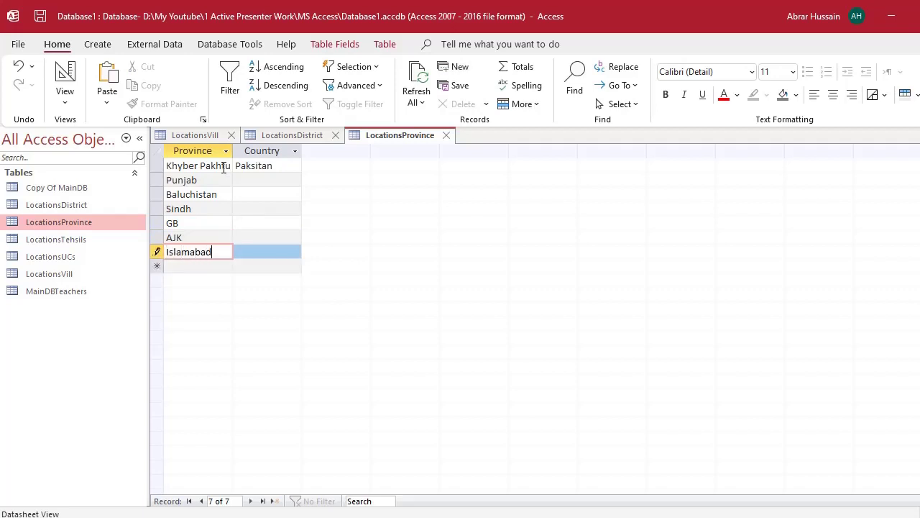
pyautogui.write('abad')
pyautogui.press('Tab')
# - Fill the Country field with Paksitan for every province row
pyautogui.press('Up')
pyautogui.press('Up')
pyautogui.press('Up')
pyautogui.press('Up')
pyautogui.press('Up')
pyautogui.press('Up')
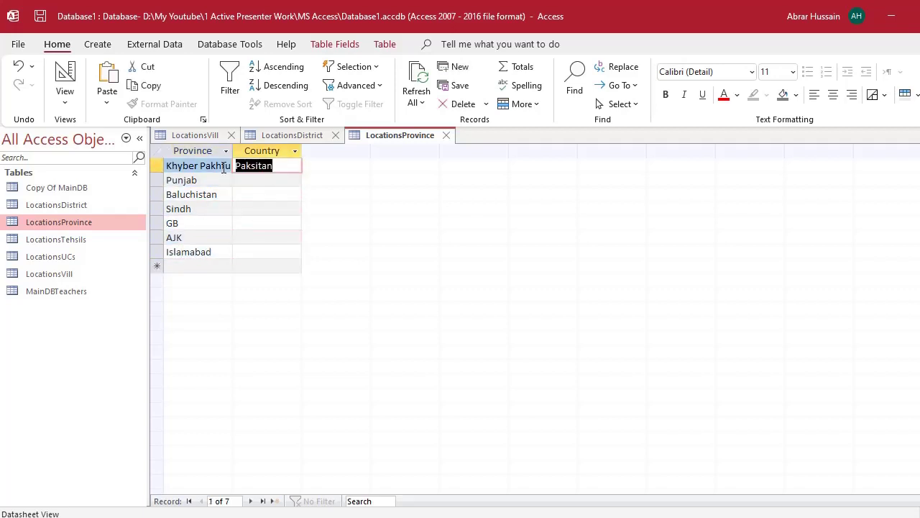
pyautogui.hotkey('ctrl', 'c')
pyautogui.press('Down')
pyautogui.hotkey('ctrl', 'v')
pyautogui.press('Down')
pyautogui.hotkey('ctrl', 'v')
pyautogui.press('Down')
pyautogui.hotkey('ctrl', 'v')
pyautogui.press('Down')
pyautogui.hotkey('ctrl', 'v')
pyautogui.press('Down')
pyautogui.hotkey('ctrl', 'v')
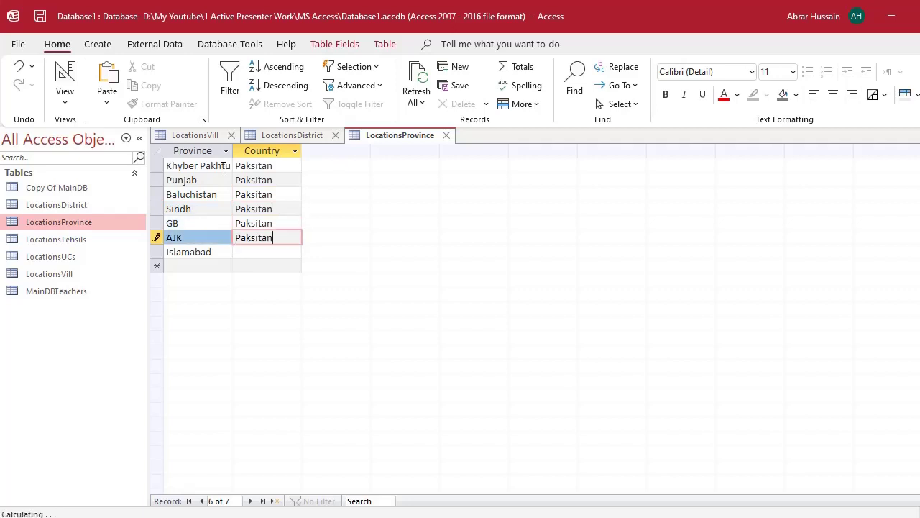
pyautogui.press('Down')
pyautogui.hotkey('ctrl', 'v')
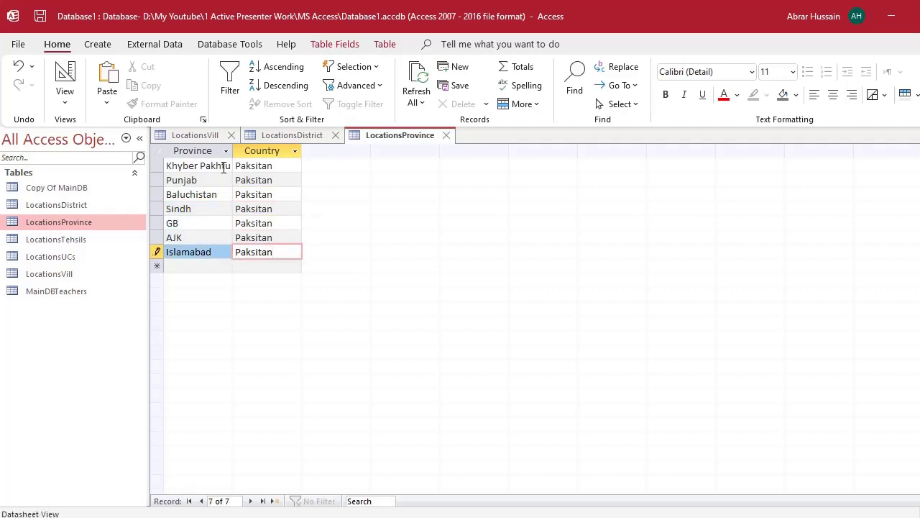
pyautogui.click(276, 152)
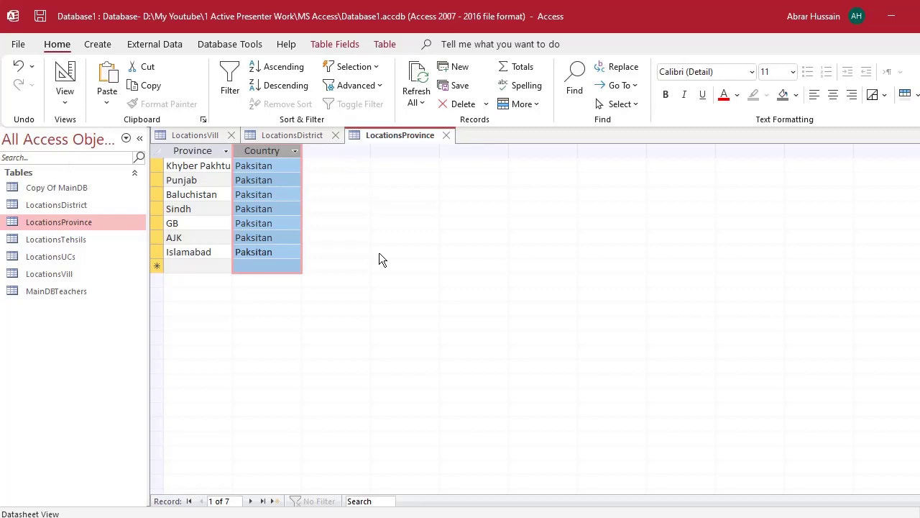
# - Open the LocationsTehsils table from the navigation pane
pyautogui.click(69, 206)
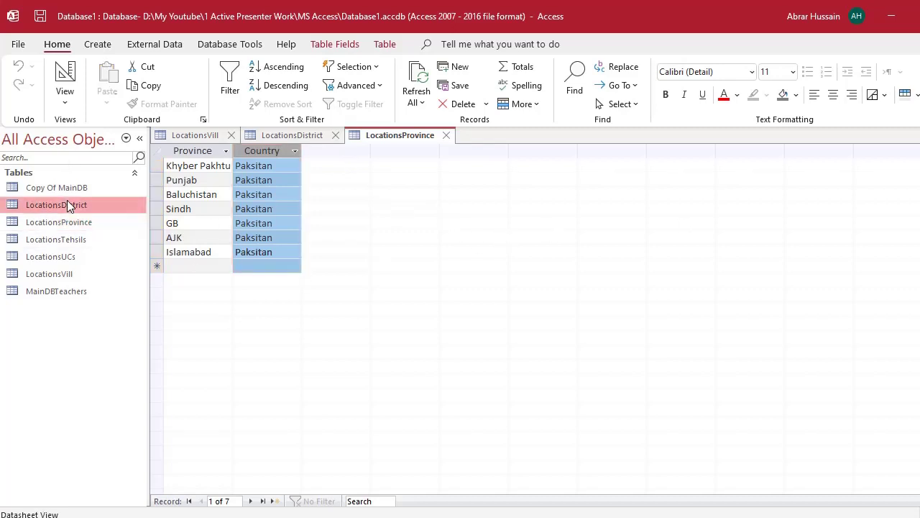
pyautogui.click(69, 225)
pyautogui.click(65, 204)
pyautogui.click(69, 219)
pyautogui.click(68, 207)
pyautogui.click(70, 221)
pyautogui.click(69, 243)
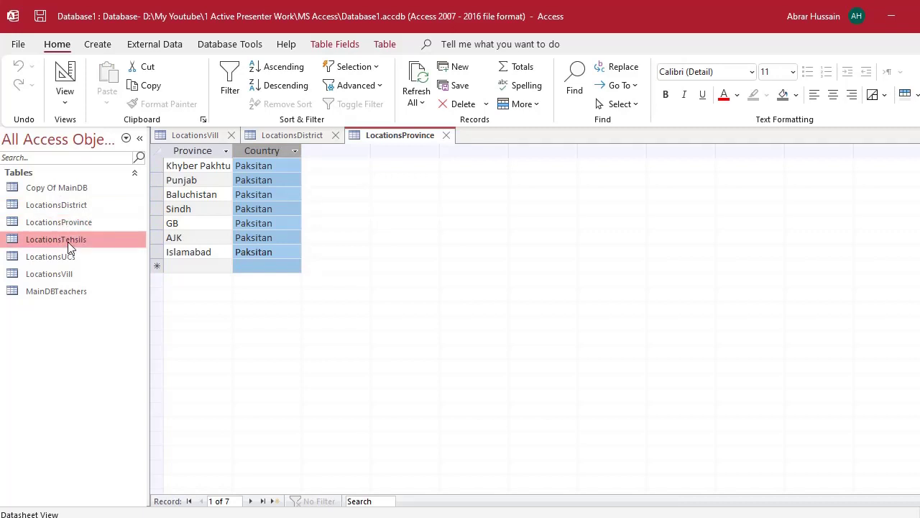
pyautogui.doubleClick(67, 241)
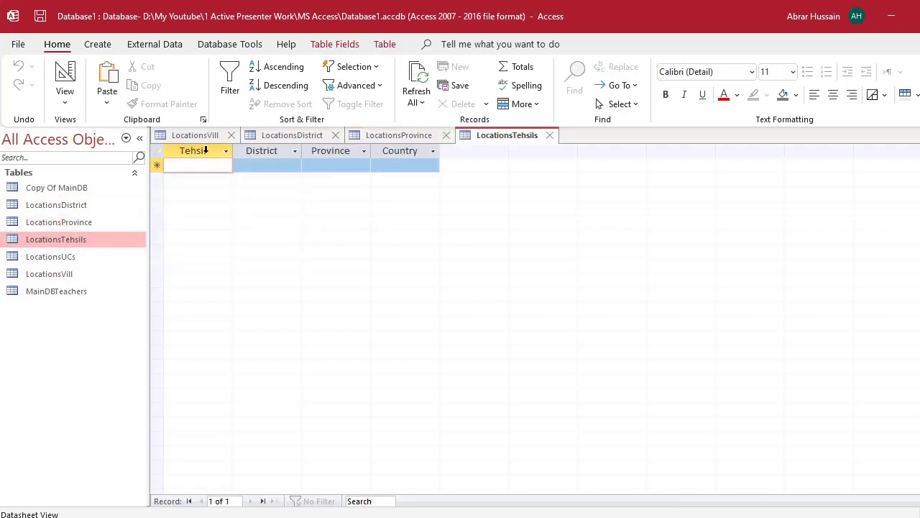
pyautogui.hotkey('alt', 'Tab')
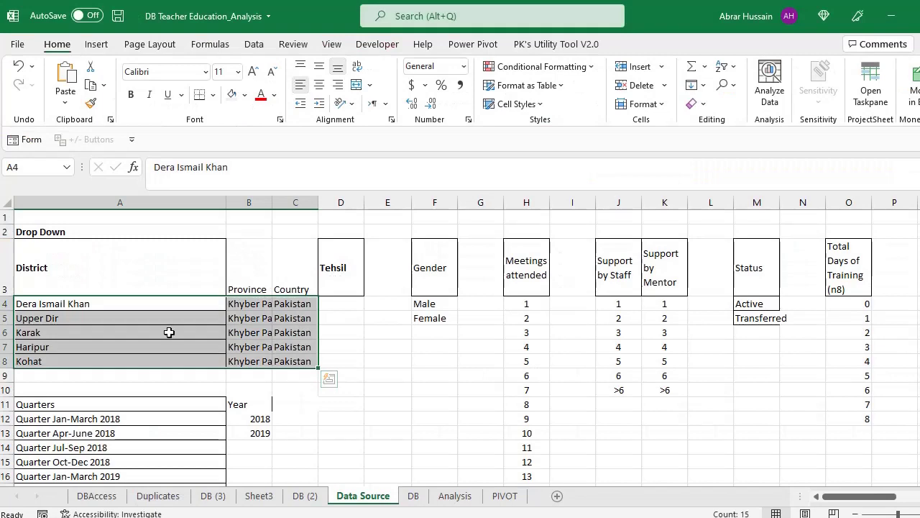
# - Copy the DBAccess Province, District and Tehsil columns from F3:H3 down, then start a new workbook
pyautogui.scroll(-2, 232, 386)
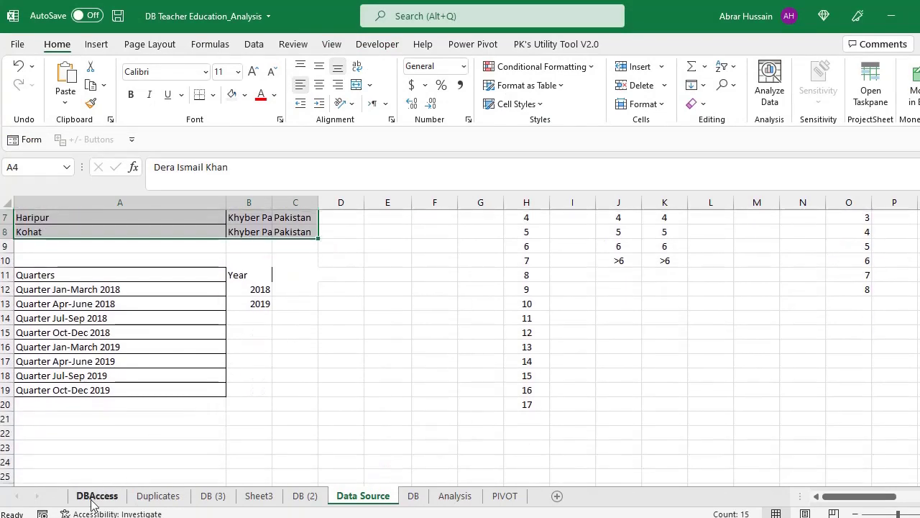
pyautogui.click(97, 496)
pyautogui.click(389, 234)
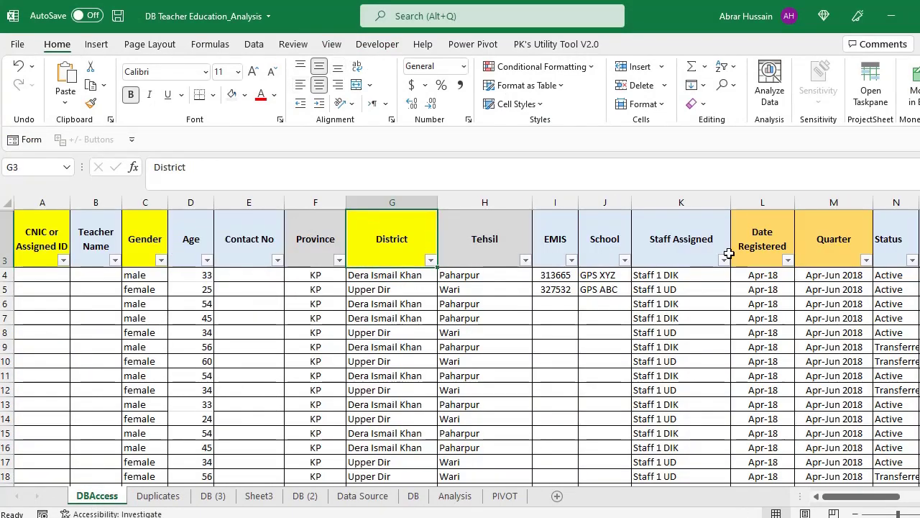
pyautogui.press('Left')
pyautogui.hotkey('shift', 'Right')
pyautogui.hotkey('shift', 'Right')
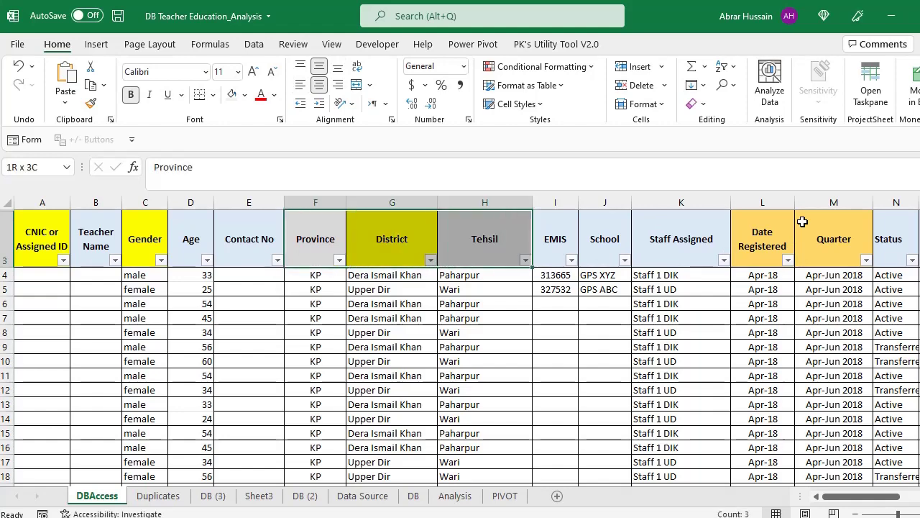
pyautogui.hotkey('ctrl', 'shift', 'Down')
pyautogui.hotkey('ctrl', 'c')
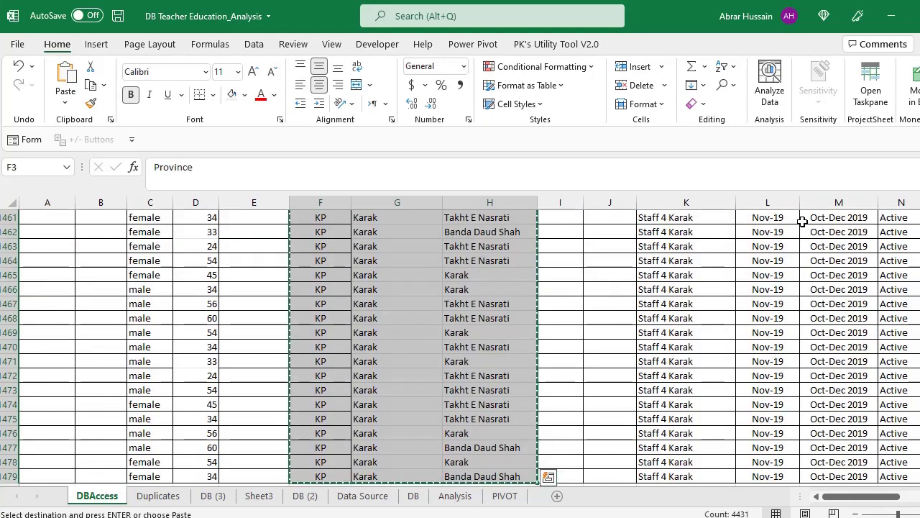
pyautogui.hotkey('ctrl', 'n')
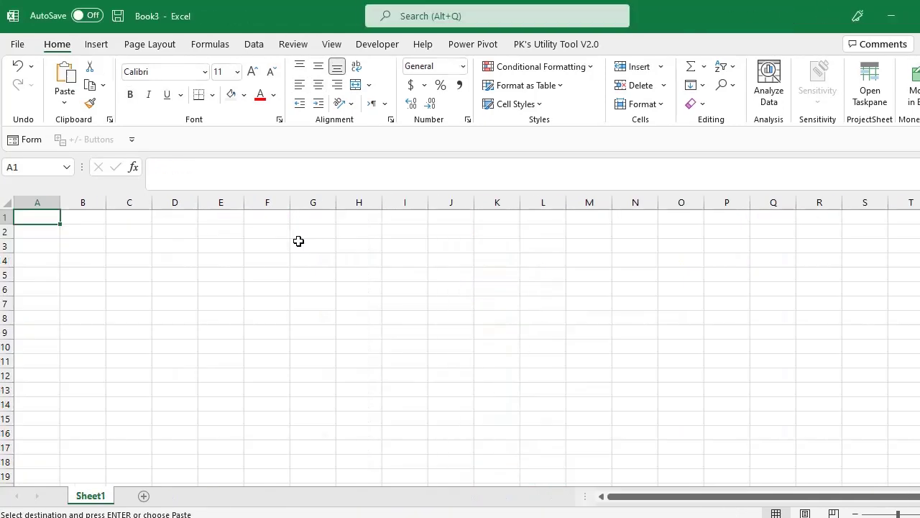
# - Paste the copied location columns at F2 and widen columns G and H to fit
pyautogui.click(267, 232)
pyautogui.hotkey('ctrl', 'v')
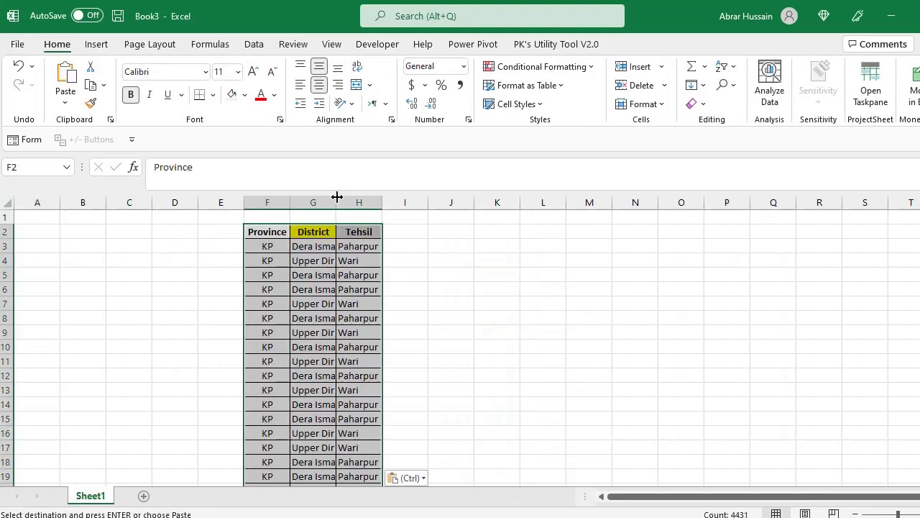
pyautogui.moveTo(335, 202); pyautogui.dragTo(369, 202)
pyautogui.doubleClick(414, 197)
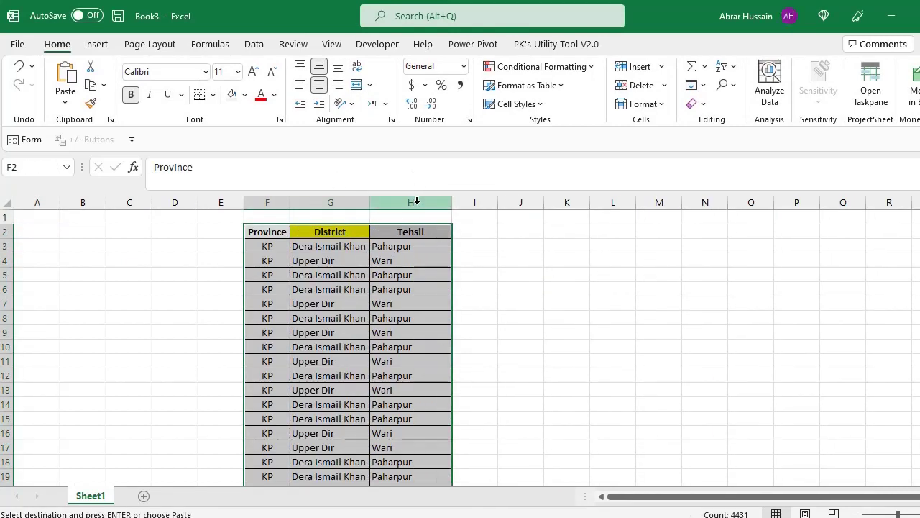
# - Reorder the columns with Insert Cut Cells so Tehsil is in F and District in G
pyautogui.click(412, 201)
pyautogui.click(271, 199)
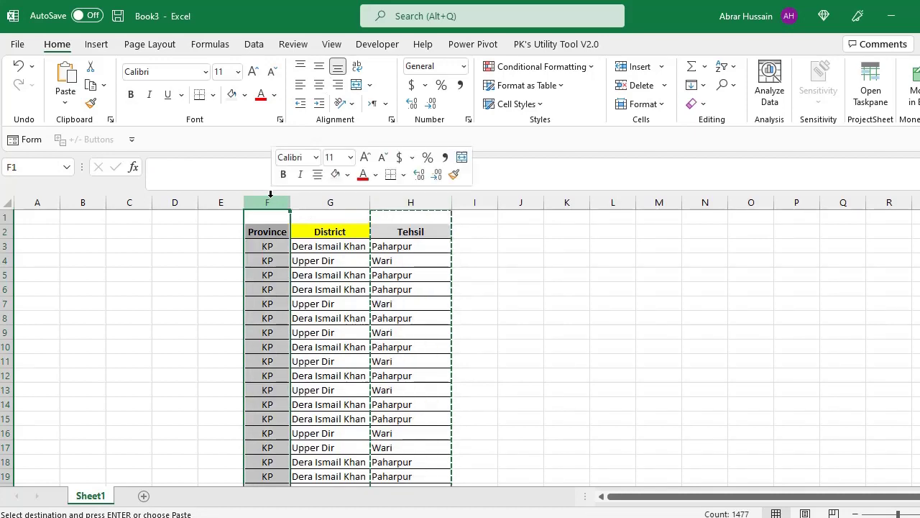
pyautogui.rightClick(271, 198)
pyautogui.click(328, 316)
pyautogui.click(420, 202)
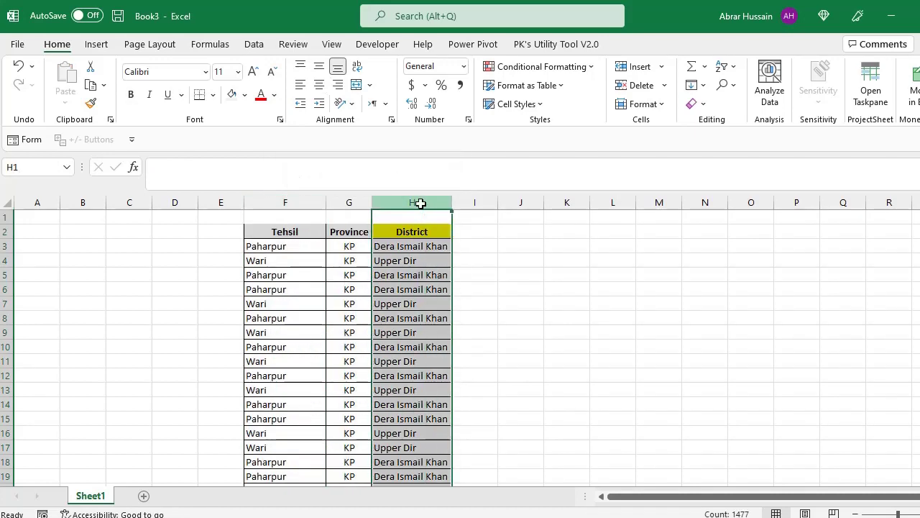
pyautogui.hotkey('ctrl', 'x')
pyautogui.click(359, 201)
pyautogui.rightClick(351, 200)
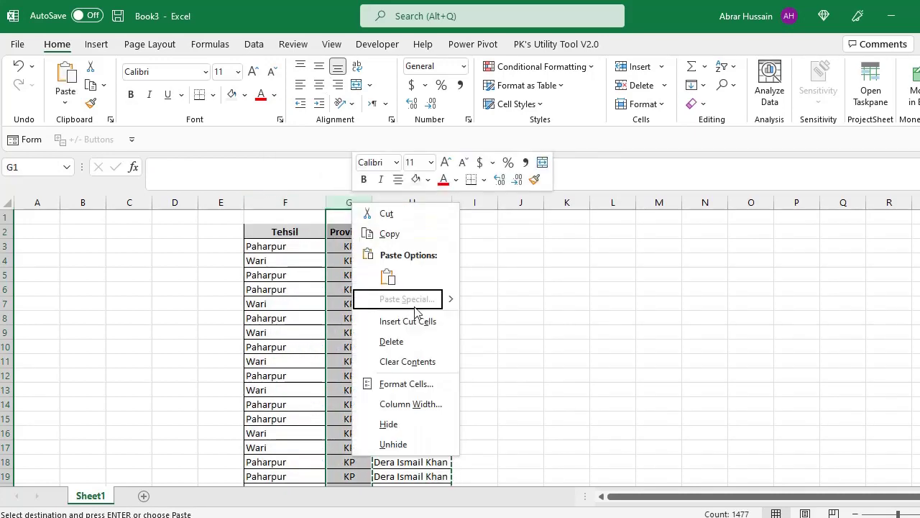
pyautogui.click(413, 317)
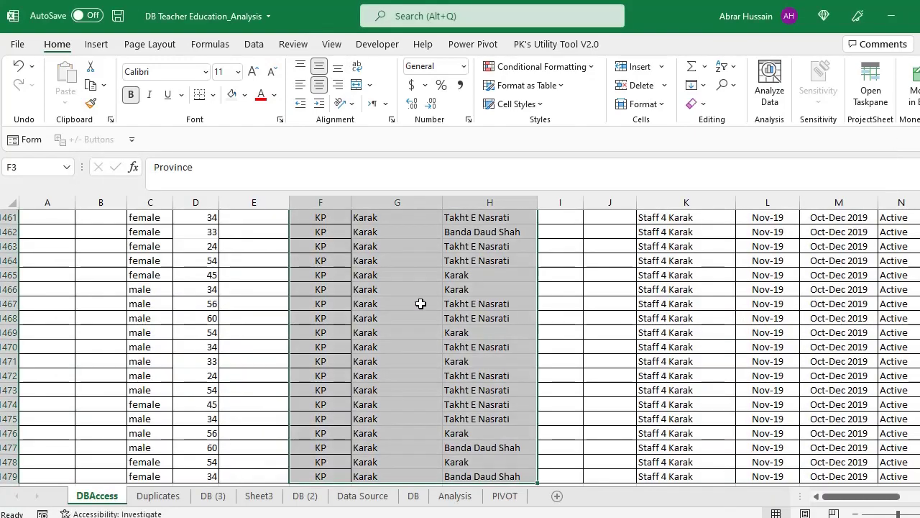
# - Add a 'Country' header in I2, formatted like the Province header
pyautogui.hotkey('alt', 'Tab')
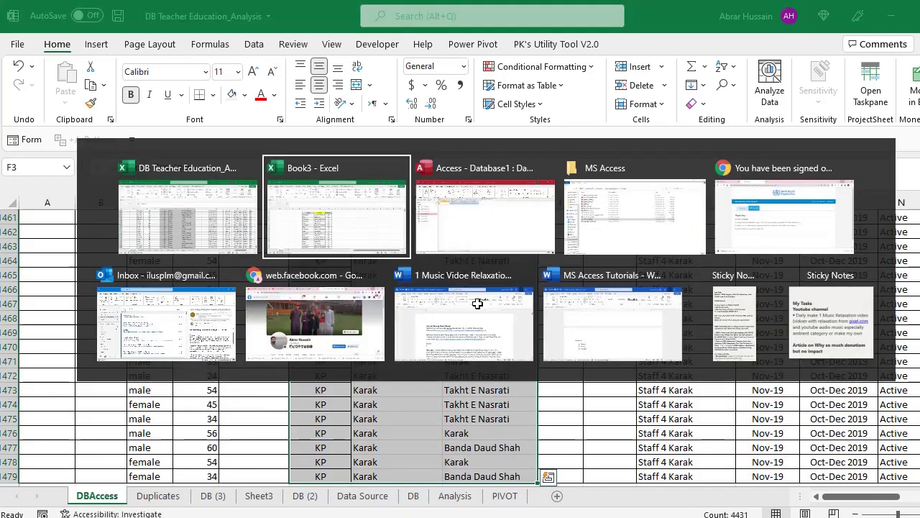
pyautogui.hotkey('alt', 'Tab')
pyautogui.hotkey('alt', 'Tab')
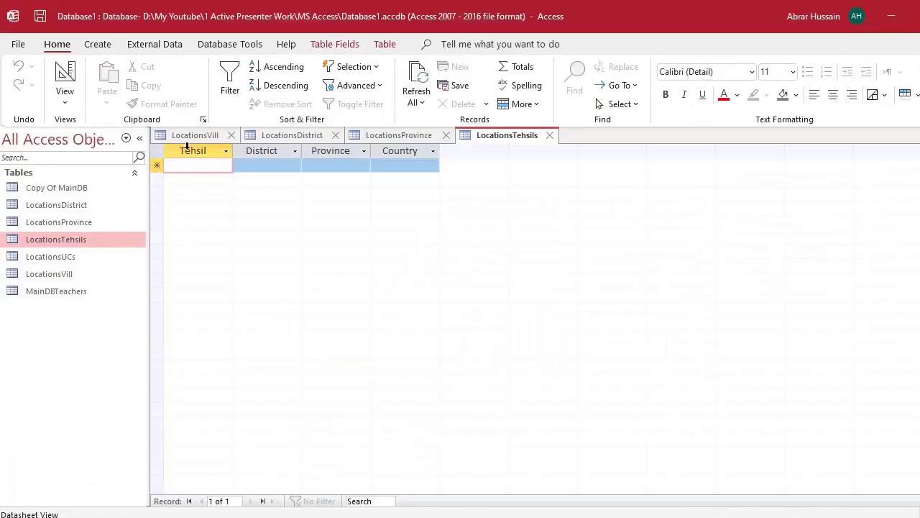
pyautogui.hotkey('alt', 'Tab')
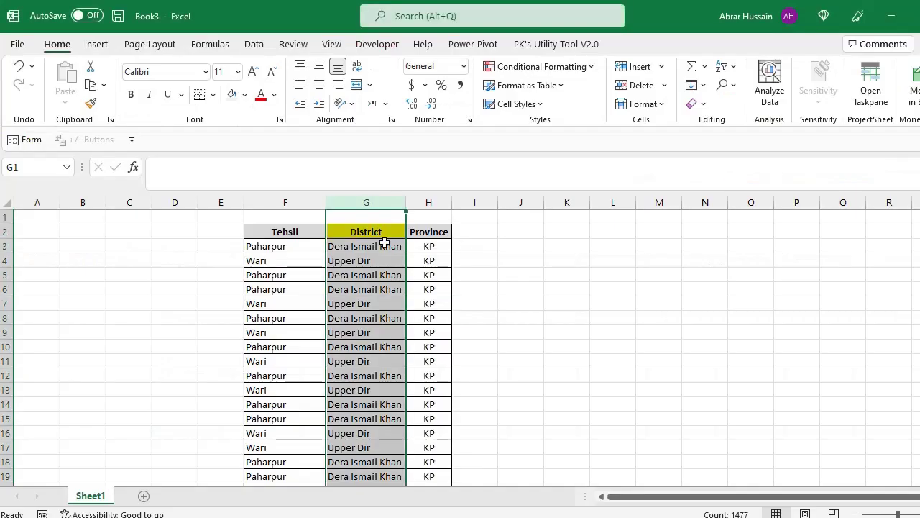
pyautogui.click(381, 231)
pyautogui.click(440, 233)
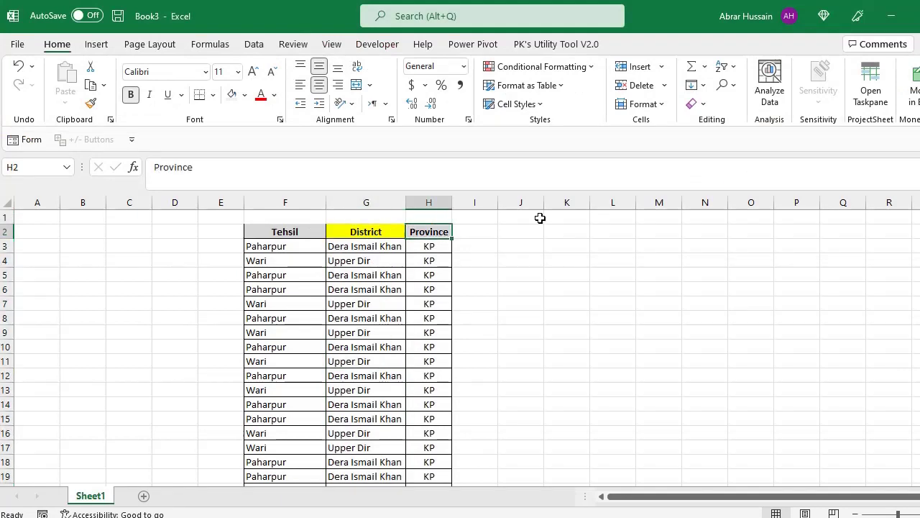
pyautogui.hotkey('ctrl', 'c')
pyautogui.press('Right')
pyautogui.hotkey('ctrl', 'v')
pyautogui.write('Cou')
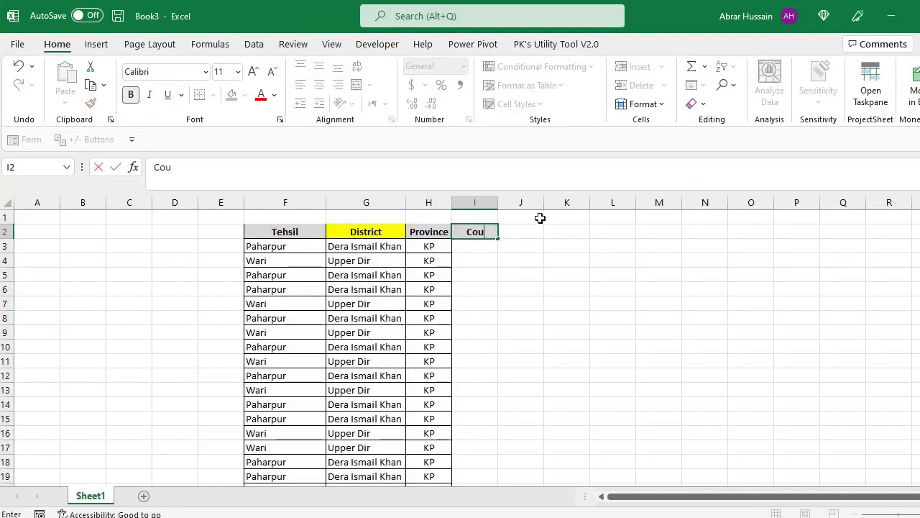
pyautogui.write('ntry')
pyautogui.press('Return')
# - Enter 'Pakistan' in I3, correcting the misspelling
pyautogui.write('Paksi')
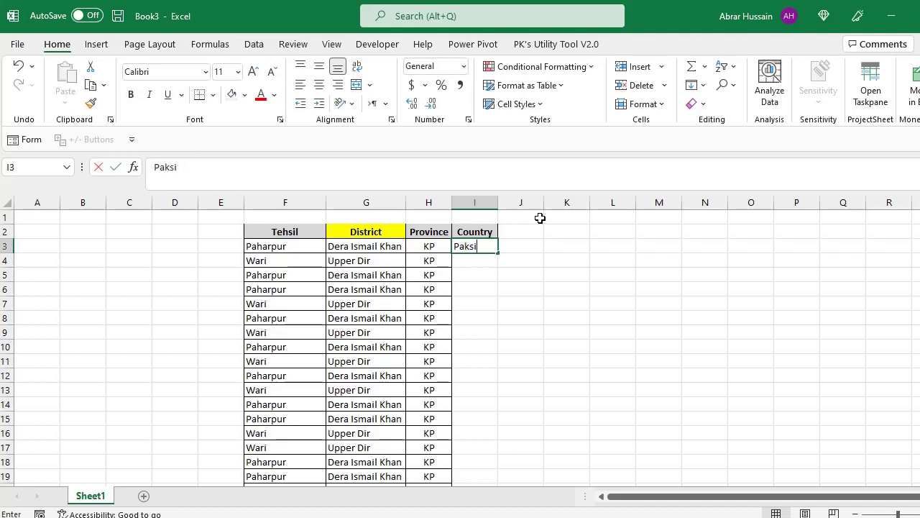
pyautogui.press('Return')
pyautogui.press('Up')
pyautogui.press('F2')
pyautogui.press('Left')
pyautogui.press('Left')
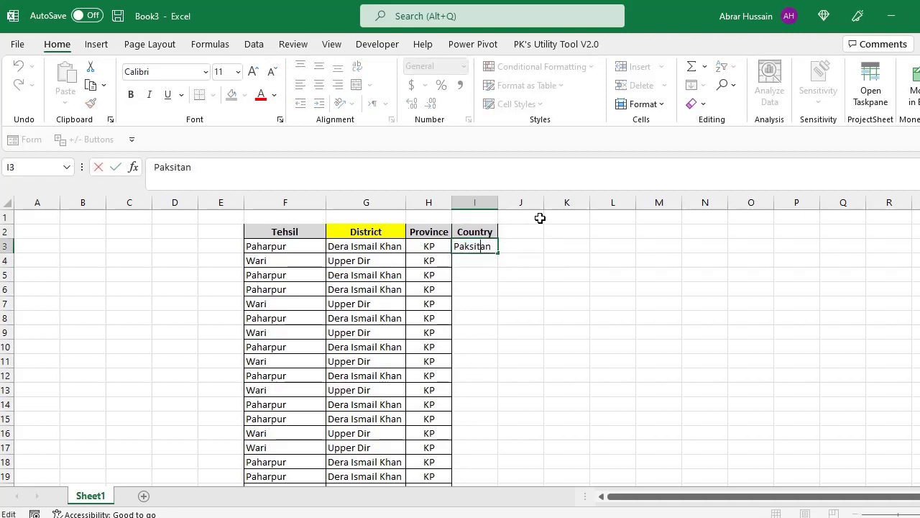
pyautogui.press('BackSpace')
pyautogui.press('Right')
pyautogui.write('s')
pyautogui.press('Return')
pyautogui.press('Up')
# - Fill Pakistan down the Country column from I3 to I1478
pyautogui.hotkey('ctrl', 'c')
pyautogui.press('Left')
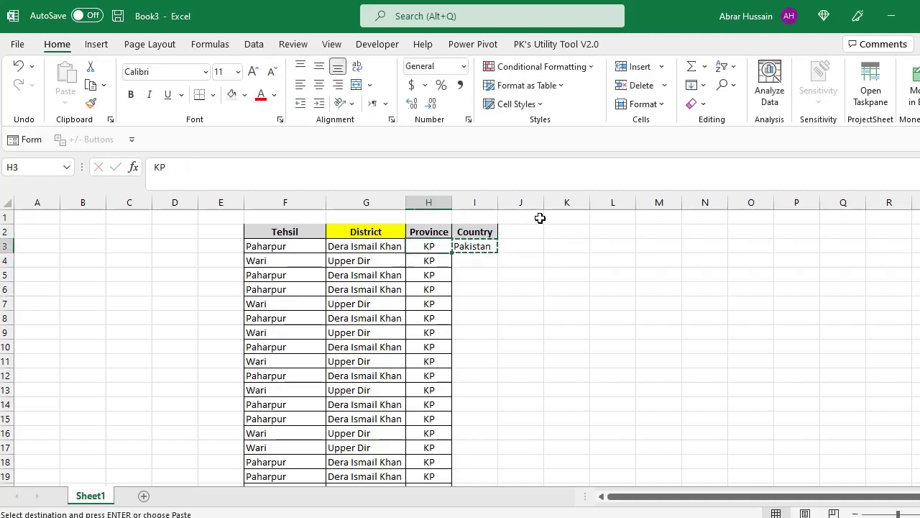
pyautogui.hotkey('ctrl', 'Down')
pyautogui.press('Down')
pyautogui.press('Up')
pyautogui.press('Right')
pyautogui.hotkey('ctrl', 'shift', 'Up')
pyautogui.hotkey('ctrl', 'v')
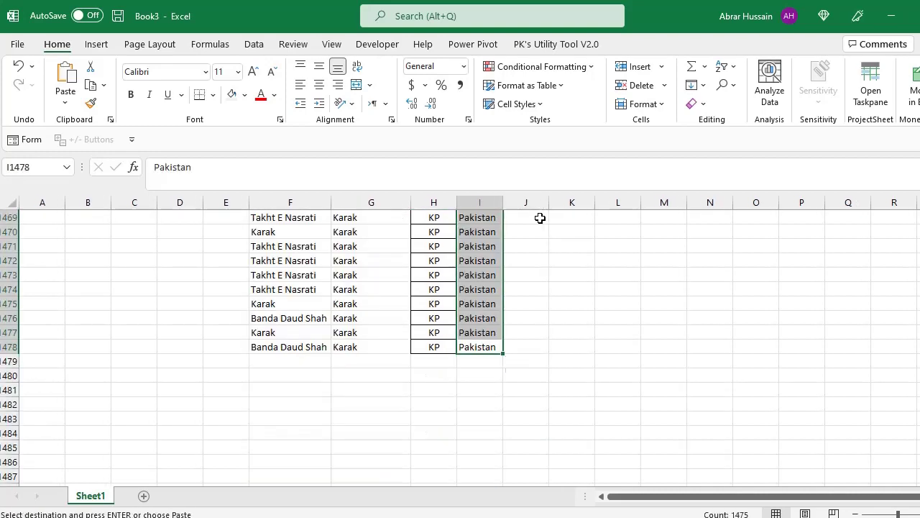
# - Return to the top of the sheet, check the first Tehsil entries, then go to Access
pyautogui.press('Left')
pyautogui.hotkey('ctrl', 'Up')
pyautogui.press('Up')
pyautogui.press('Left')
pyautogui.press('Left')
pyautogui.press('Down')
pyautogui.press('Down')
pyautogui.press('Up')
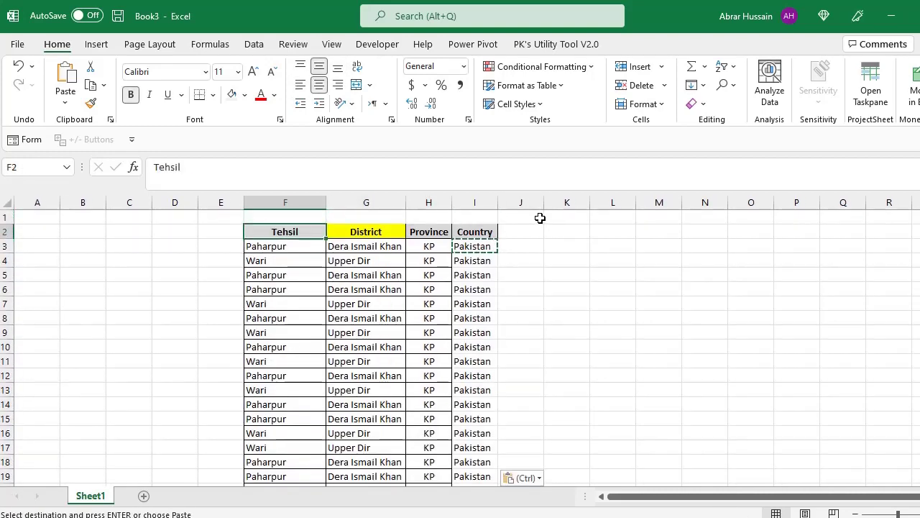
pyautogui.press('Down')
pyautogui.press('Down')
pyautogui.press('Down')
pyautogui.press('Down')
pyautogui.press('Down')
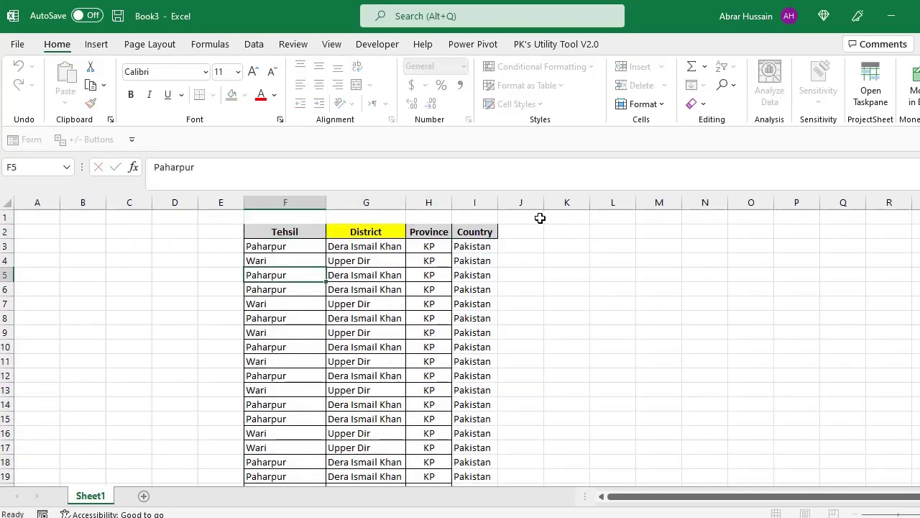
pyautogui.press('Up')
pyautogui.press('Up')
pyautogui.press('Up')
pyautogui.press('Up')
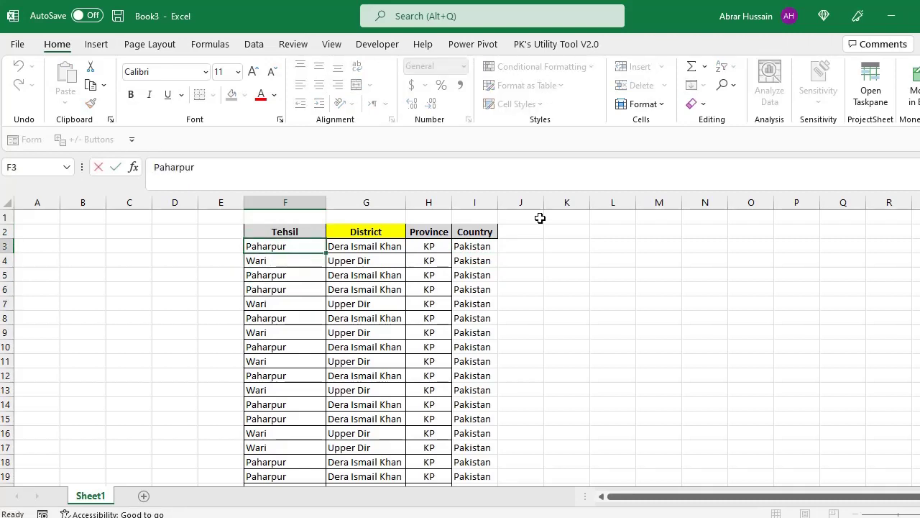
pyautogui.press('Up')
pyautogui.press('Down')
pyautogui.press('Down')
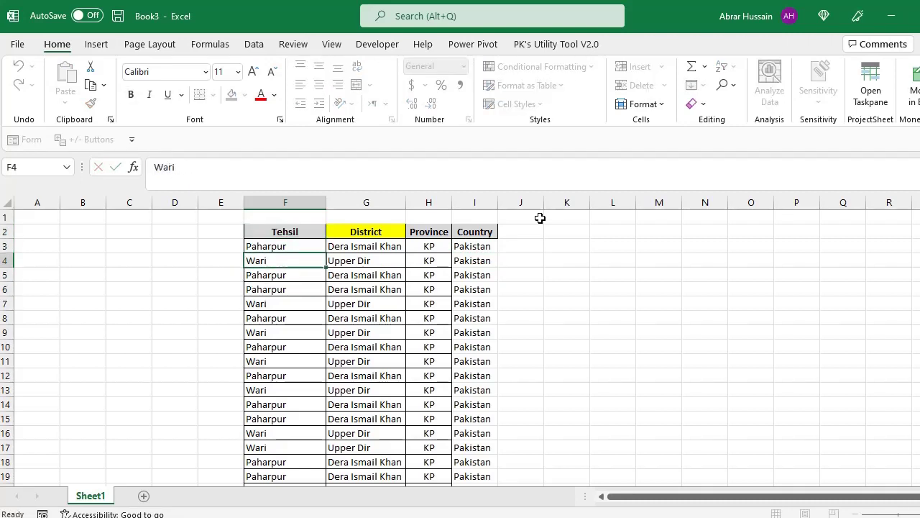
pyautogui.press('Up')
pyautogui.press('Up')
pyautogui.press('Down')
pyautogui.press('Up')
pyautogui.press('Down')
pyautogui.press('Up')
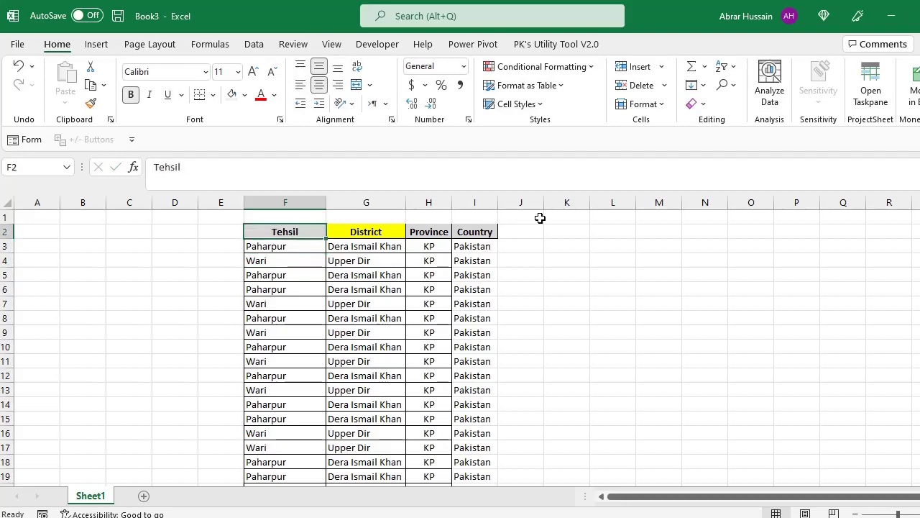
pyautogui.hotkey('alt', 'Tab')
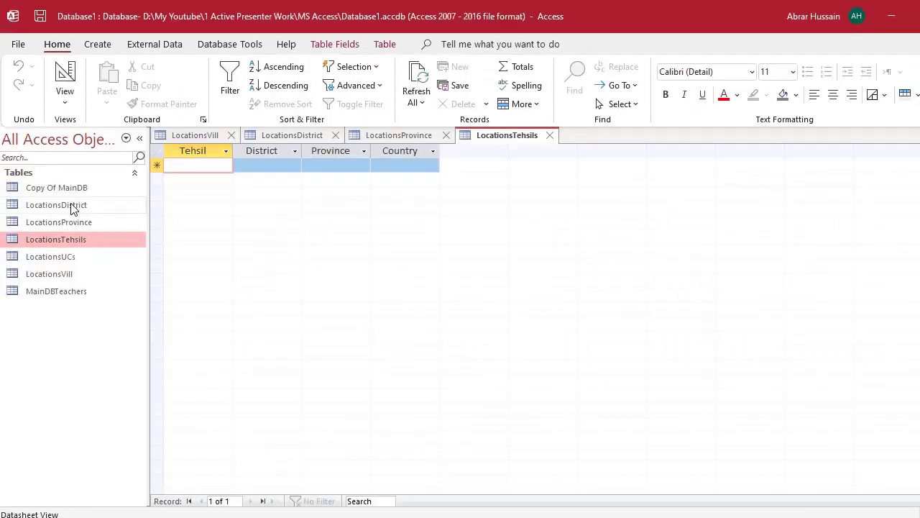
# - Look over the LocationsDistrict, Province, Tehsils, UCs and Vill tables, then return to Excel
pyautogui.click(48, 205)
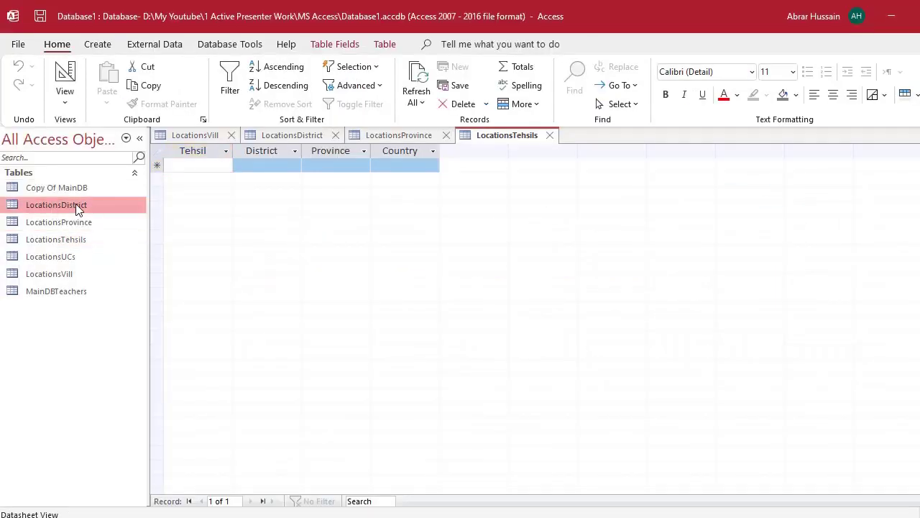
pyautogui.click(110, 223)
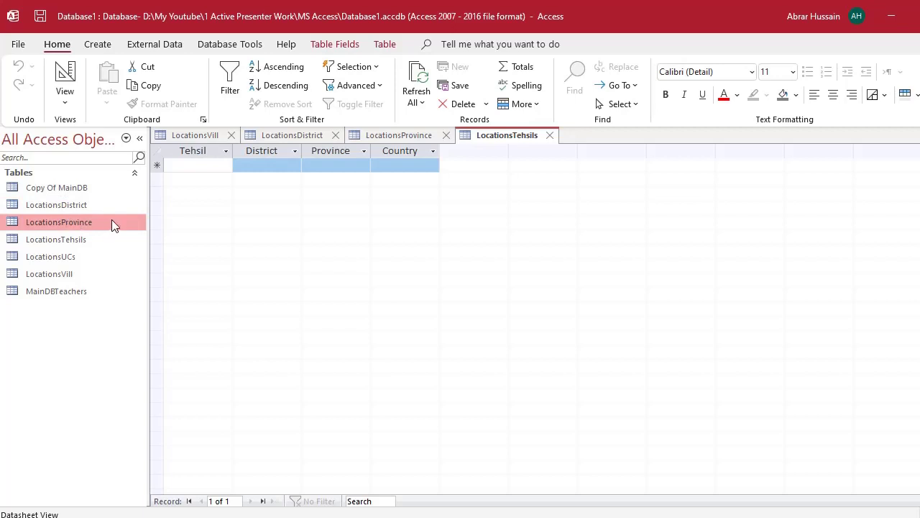
pyautogui.click(72, 240)
pyautogui.click(79, 256)
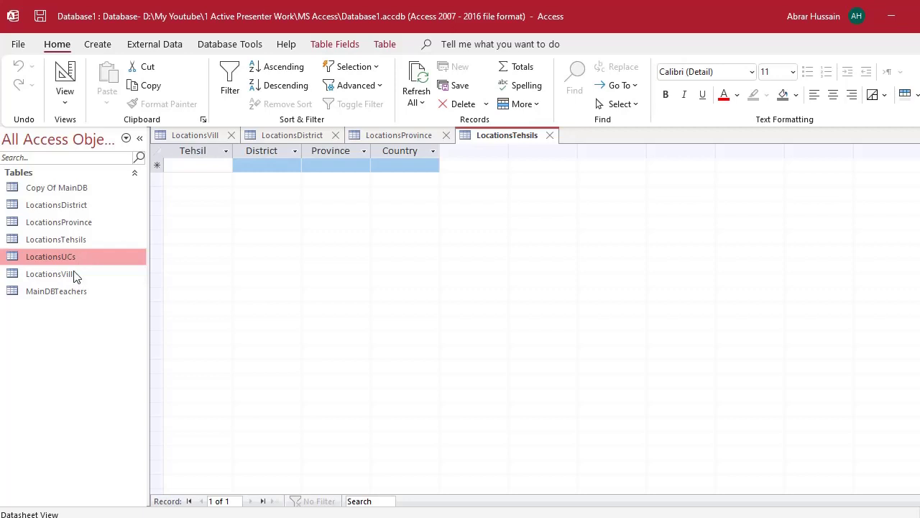
pyautogui.click(69, 274)
pyautogui.click(72, 221)
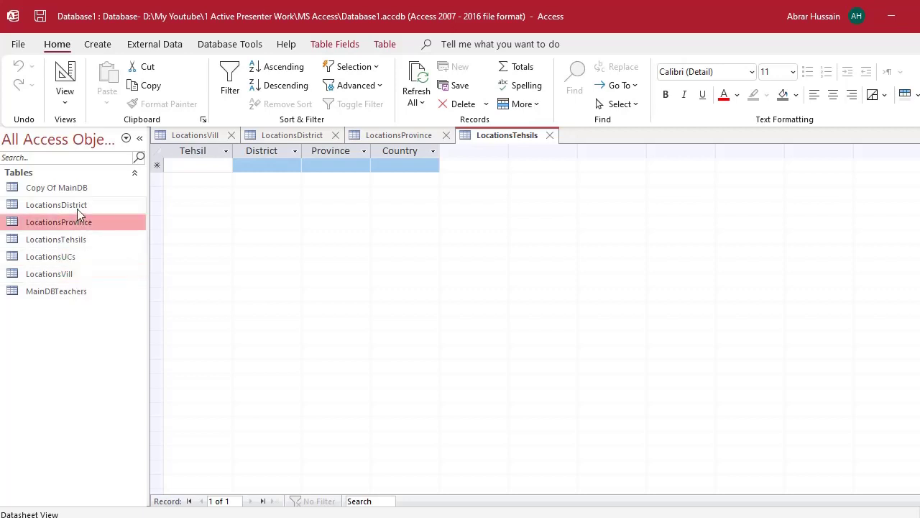
pyautogui.click(72, 205)
pyautogui.click(81, 241)
pyautogui.hotkey('alt', 'Tab')
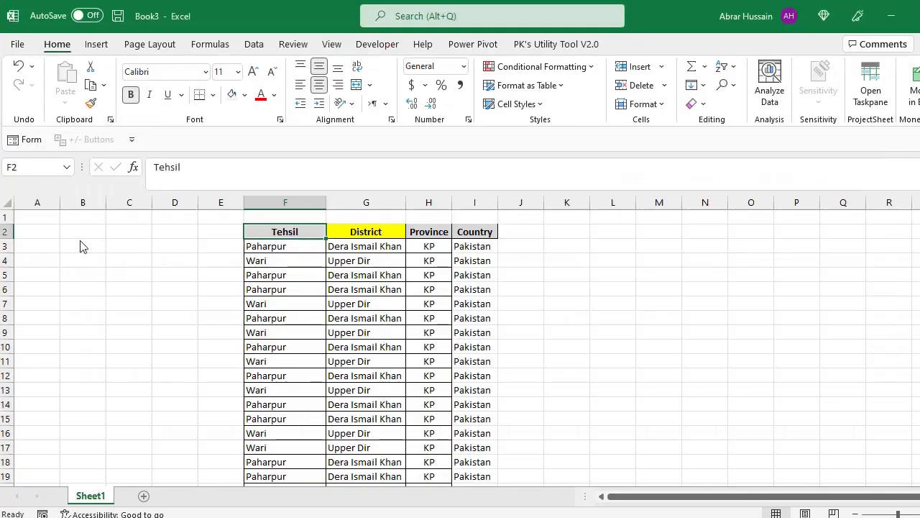
# - Remove duplicate rows from the four-column range, checking only the Tehsil column
pyautogui.hotkey('ctrl', 'shift', 'Right')
pyautogui.hotkey('ctrl', 'shift', 'Down')
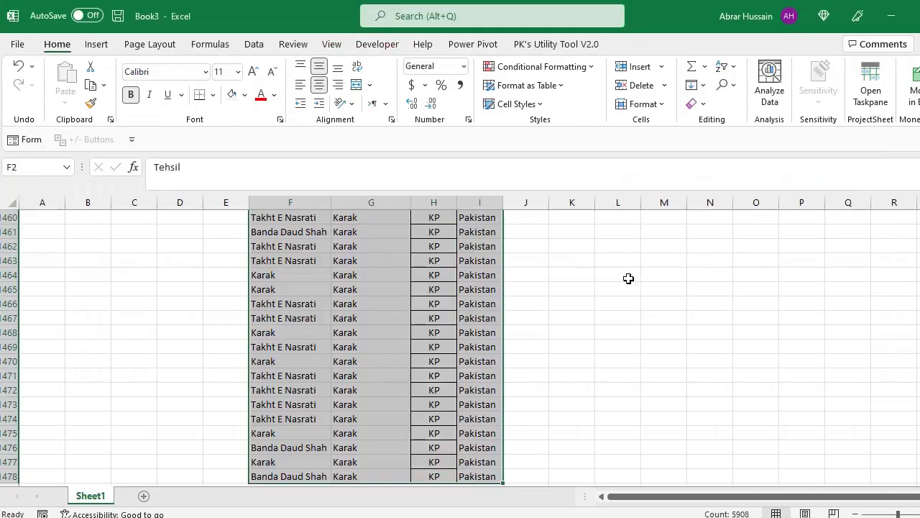
pyautogui.scroll(5, 562, 276)
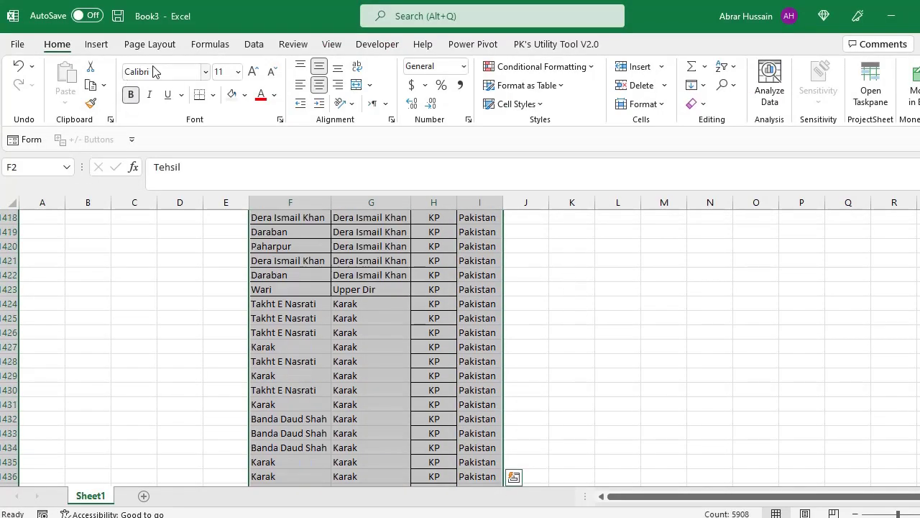
pyautogui.click(254, 44)
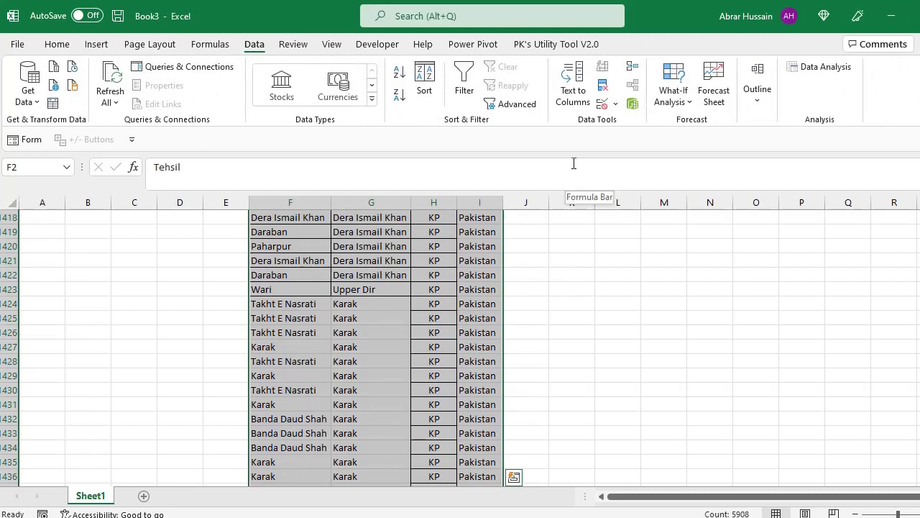
pyautogui.click(607, 92)
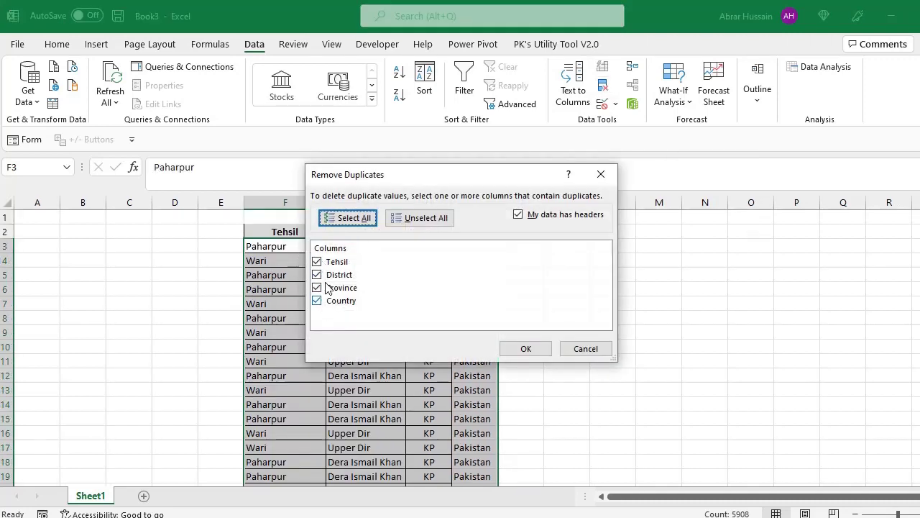
pyautogui.click(432, 217)
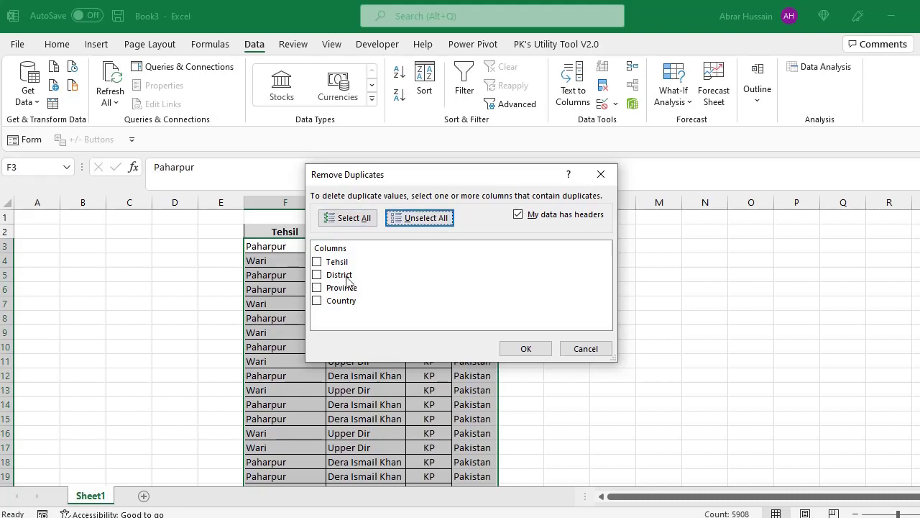
pyautogui.click(317, 262)
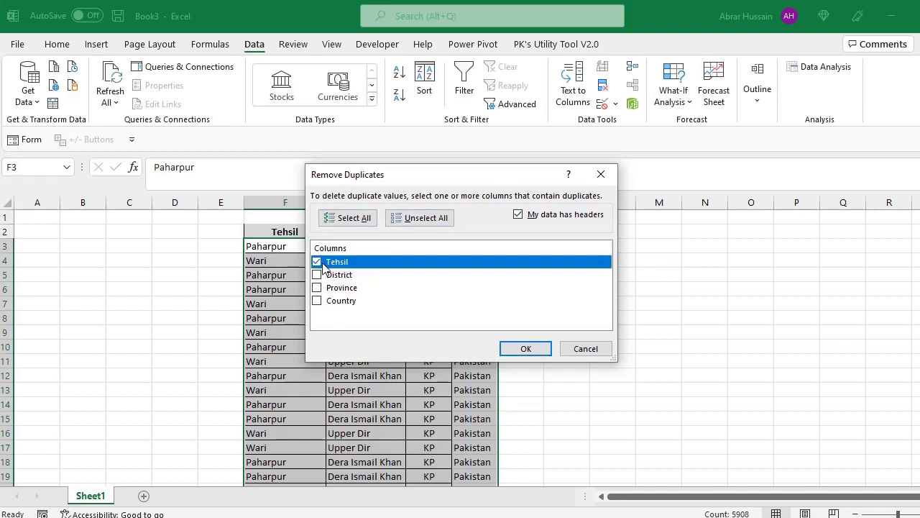
pyautogui.click(526, 350)
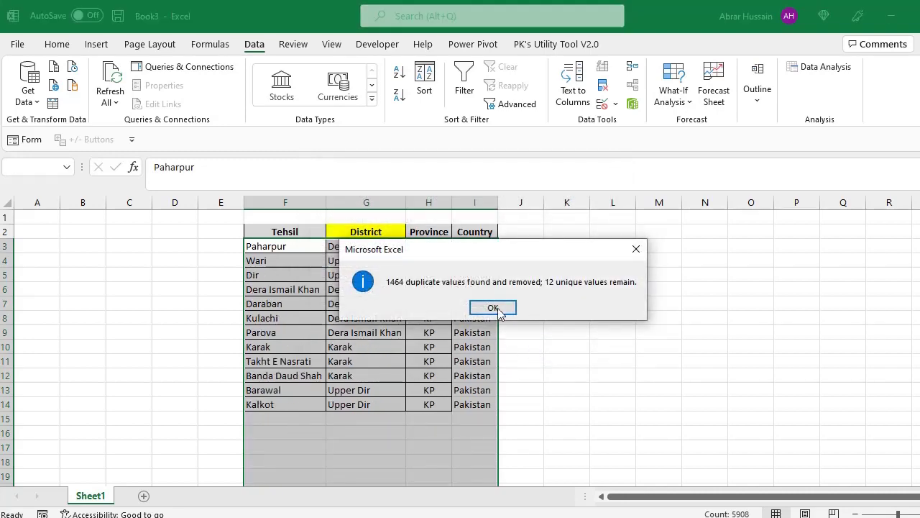
# - Copy the 12 remaining unique tehsil rows, F3:I14
pyautogui.click(492, 308)
pyautogui.moveTo(262, 246); pyautogui.dragTo(454, 400)
pyautogui.hotkey('ctrl', 'c')
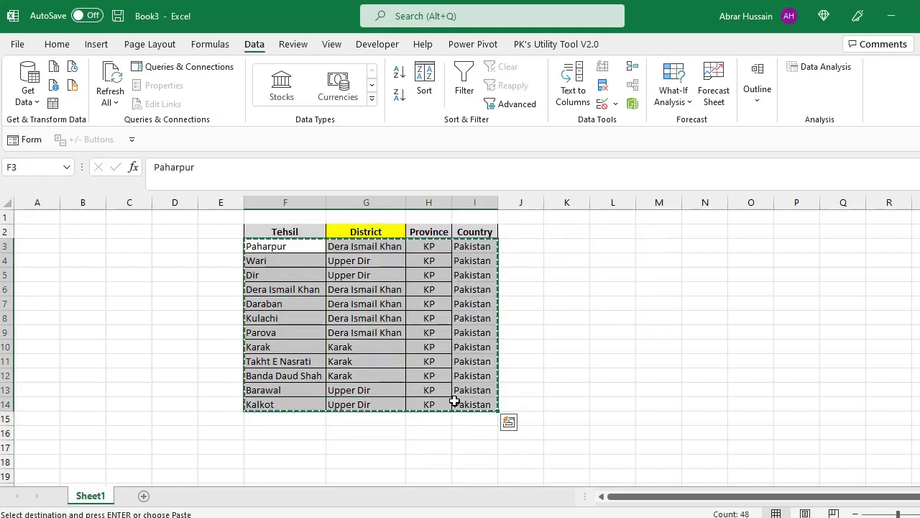
# - Paste the 12 tehsil rows into the LocationsTehsils table and confirm
pyautogui.hotkey('alt', 'Tab')
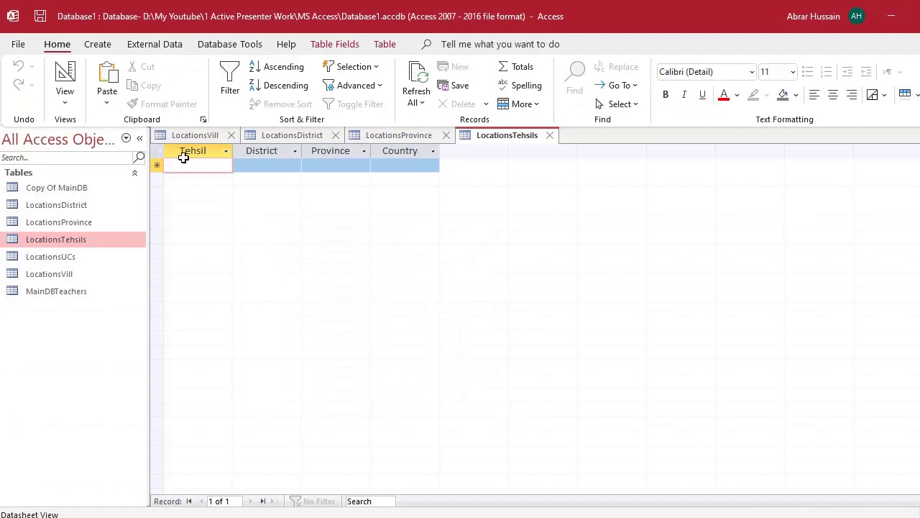
pyautogui.hotkey('ctrl', 'v')
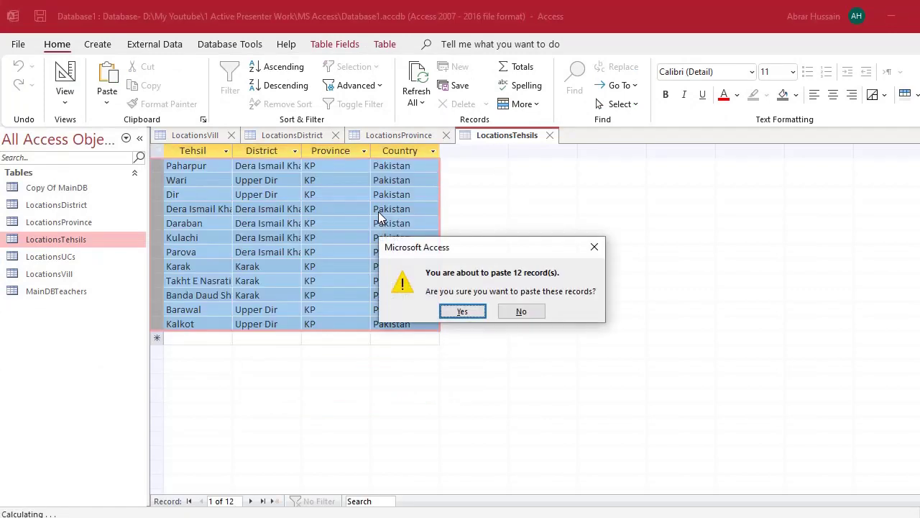
pyautogui.click(462, 311)
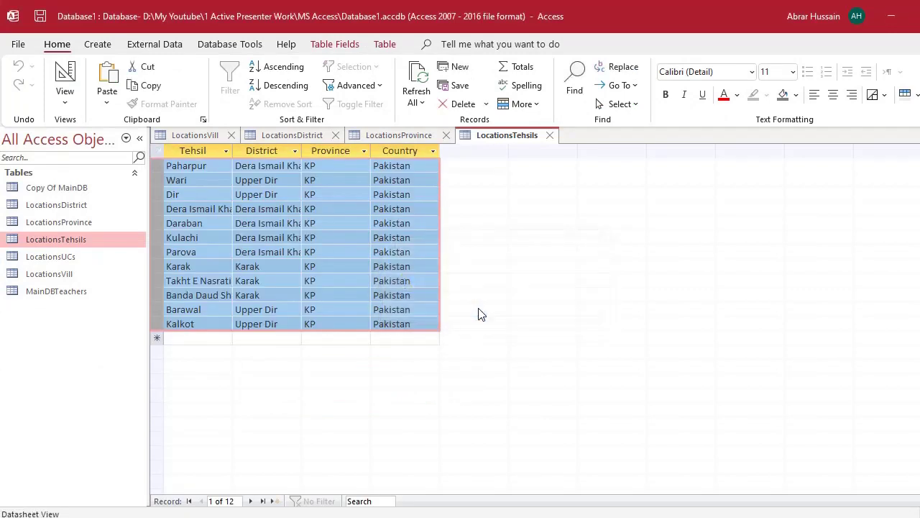
# - Look through the location tables, then switch to the DB Teacher Education_Analysis workbook
pyautogui.click(72, 204)
pyautogui.click(76, 241)
pyautogui.click(75, 257)
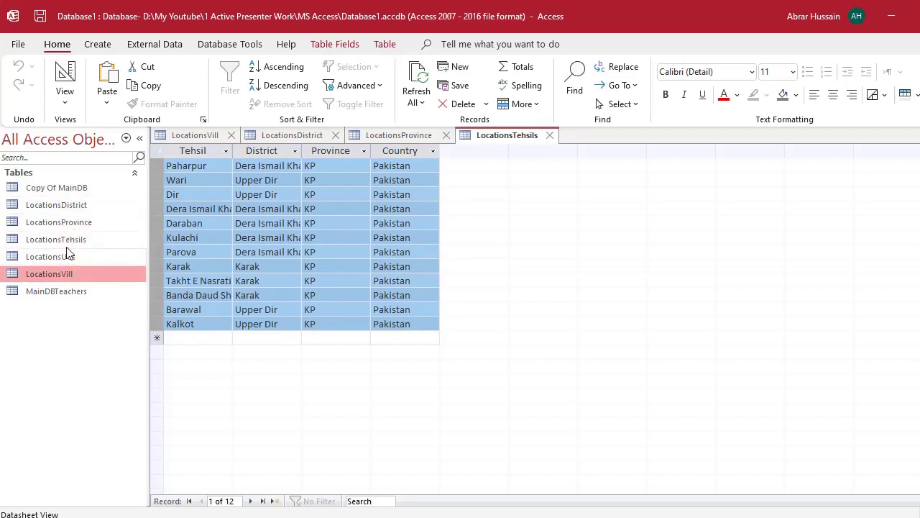
pyautogui.click(70, 219)
pyautogui.click(75, 240)
pyautogui.click(75, 257)
pyautogui.click(75, 274)
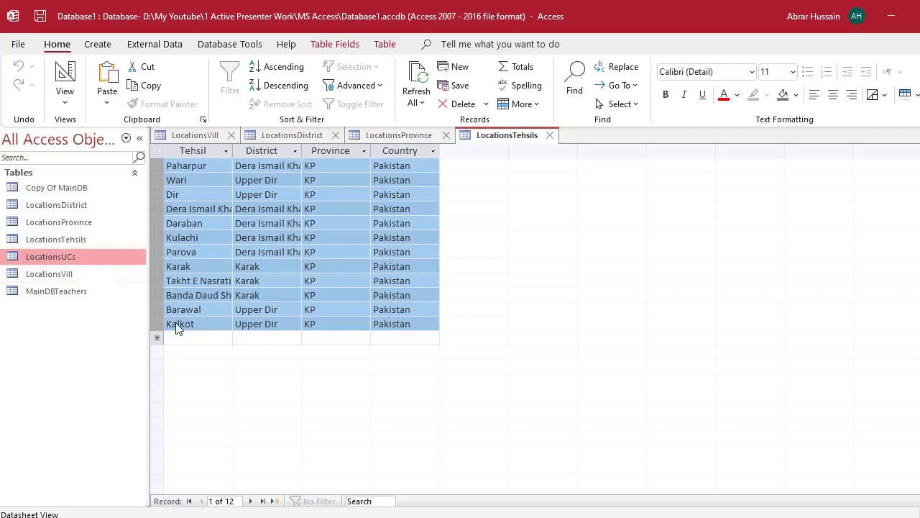
pyautogui.hotkey('alt', 'Tab')
pyautogui.hotkey('alt', 'Tab')
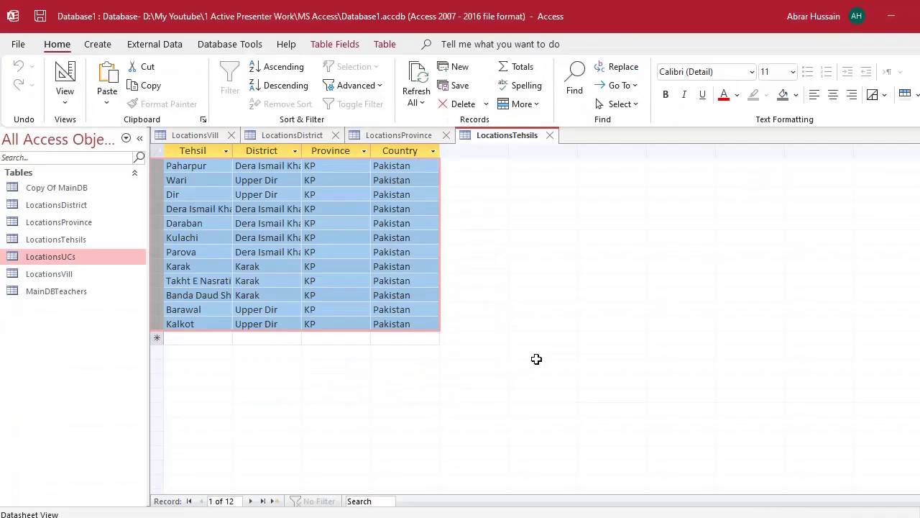
pyautogui.hotkey('alt', 'Tab')
pyautogui.press('Tab')
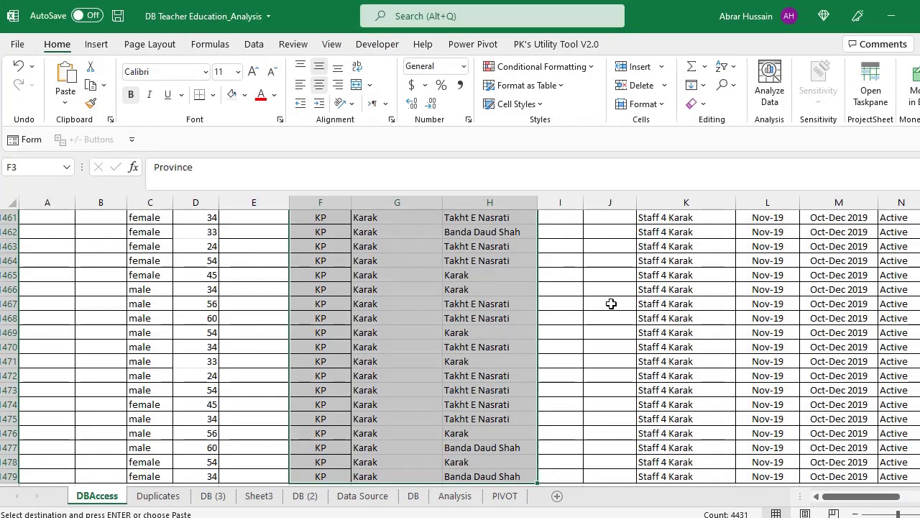
pyautogui.hotkey('ctrl', 'Home')
pyautogui.press('Right')
pyautogui.press('Right')
pyautogui.press('Right')
pyautogui.press('Right')
pyautogui.press('Right')
pyautogui.press('Right')
pyautogui.press('Right')
pyautogui.press('Right')
pyautogui.press('Right')
pyautogui.press('Right')
pyautogui.press('Right')
pyautogui.press('Right')
pyautogui.press('Right')
pyautogui.press('Right')
pyautogui.press('Right')
pyautogui.press('Right')
pyautogui.press('Right')
pyautogui.press('Right')
pyautogui.press('Right')
pyautogui.press('Right')
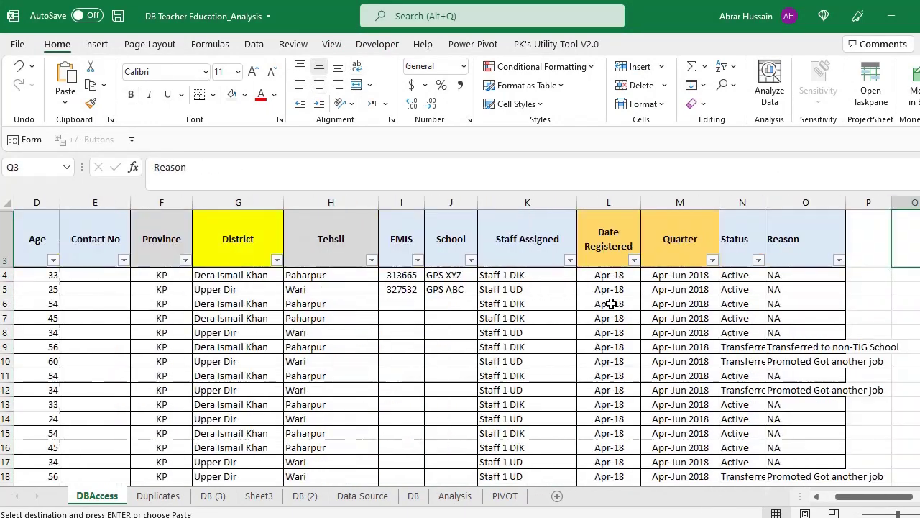
pyautogui.press('Left')
pyautogui.press('Left')
pyautogui.press('Left')
pyautogui.press('Left')
pyautogui.press('Left')
pyautogui.press('Left')
pyautogui.press('Left')
pyautogui.press('Left')
pyautogui.press('Left')
pyautogui.press('Left')
pyautogui.press('Left')
pyautogui.press('Left')
pyautogui.press('Left')
pyautogui.press('Left')
pyautogui.press('Left')
pyautogui.press('Left')
pyautogui.press('Left')
pyautogui.press('Left')
pyautogui.press('Left')
pyautogui.press('Left')
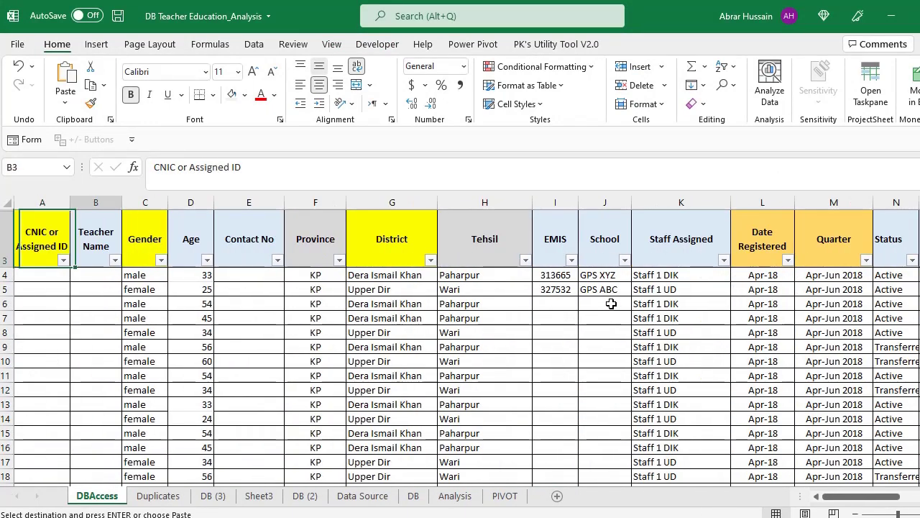
pyautogui.press('Right')
pyautogui.press('Right')
pyautogui.press('Right')
pyautogui.press('Right')
pyautogui.press('Right')
pyautogui.press('Right')
pyautogui.press('Right')
pyautogui.press('Right')
pyautogui.press('Right')
pyautogui.press('Right')
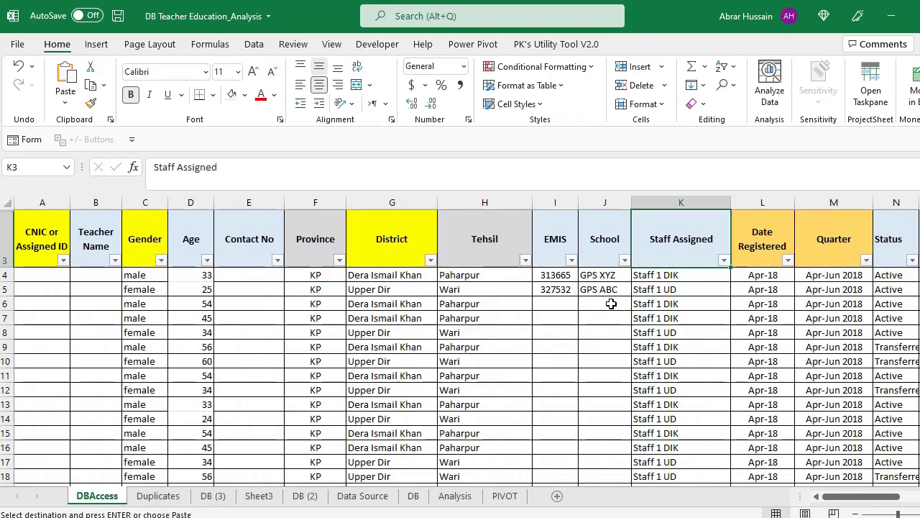
pyautogui.press('Left')
pyautogui.press('Left')
pyautogui.press('Down')
pyautogui.press('Escape')
pyautogui.press('Right')
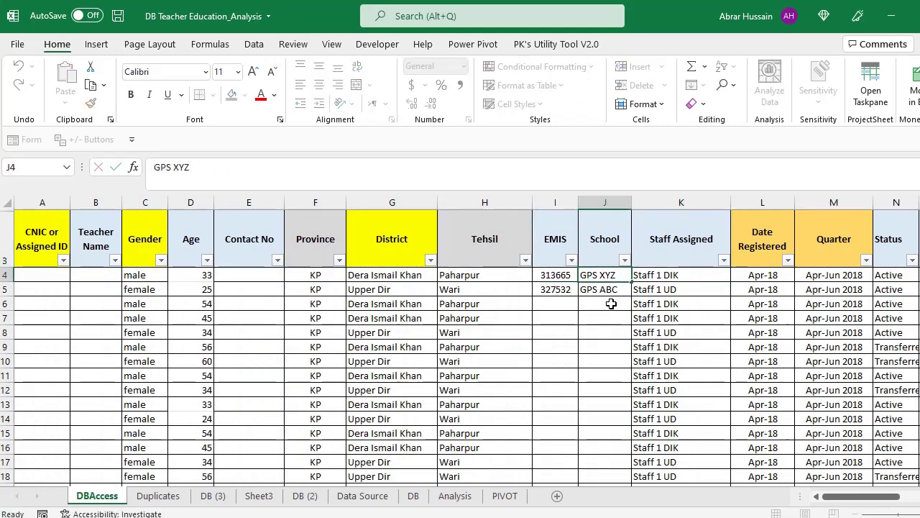
pyautogui.press('Down')
pyautogui.press('Down')
pyautogui.press('Down')
pyautogui.press('Down')
pyautogui.press('Up')
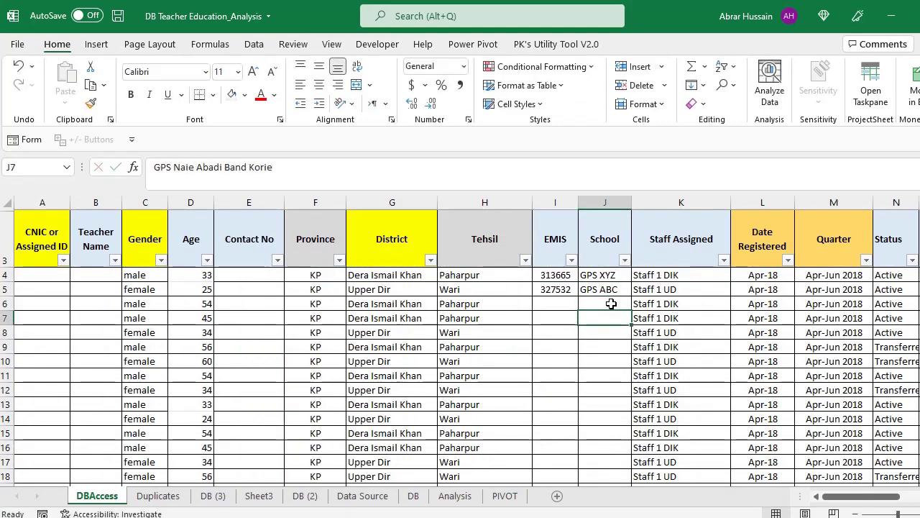
pyautogui.press('Up')
pyautogui.press('Up')
pyautogui.press('Up')
pyautogui.press('Down')
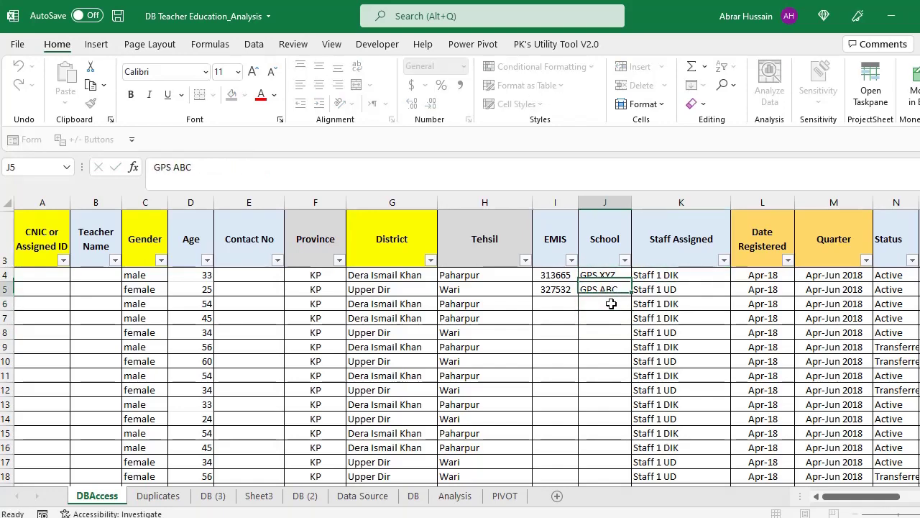
pyautogui.press('Down')
pyautogui.press('Up')
pyautogui.press('Up')
pyautogui.press('Down')
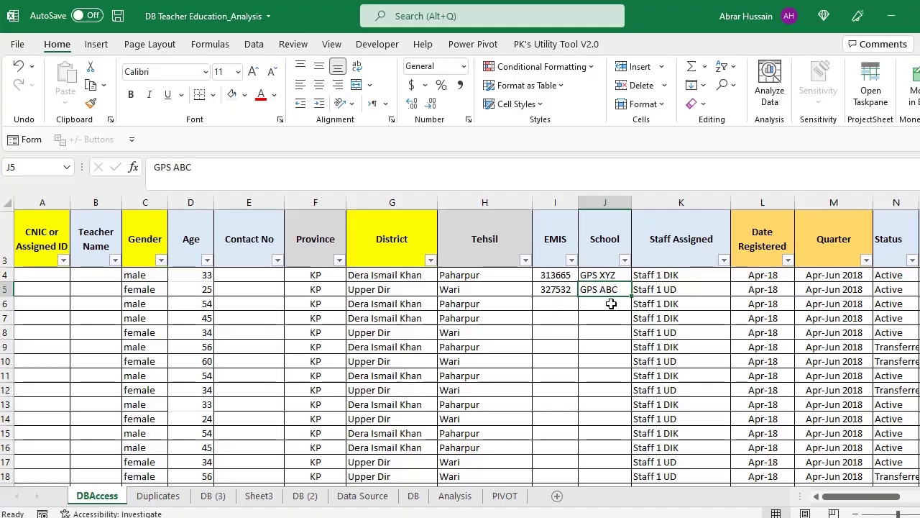
pyautogui.hotkey('alt', 'Tab')
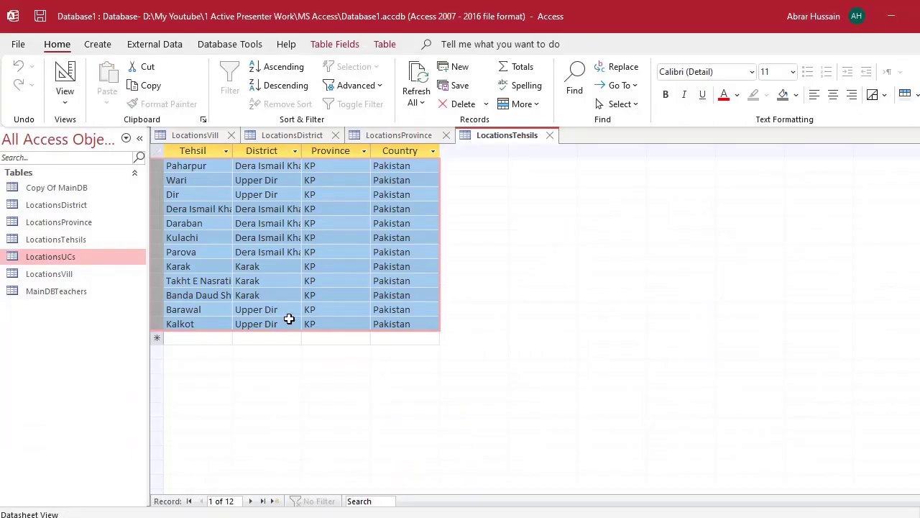
# - Close the LocationsTehsils, LocationsProvince, LocationsDistrict and LocationsVill tabs
pyautogui.click(549, 135)
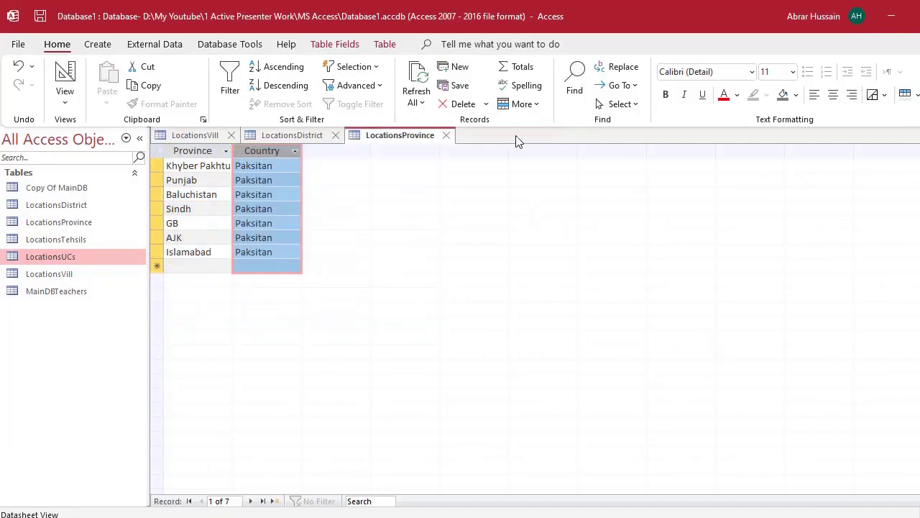
pyautogui.click(447, 136)
pyautogui.click(335, 135)
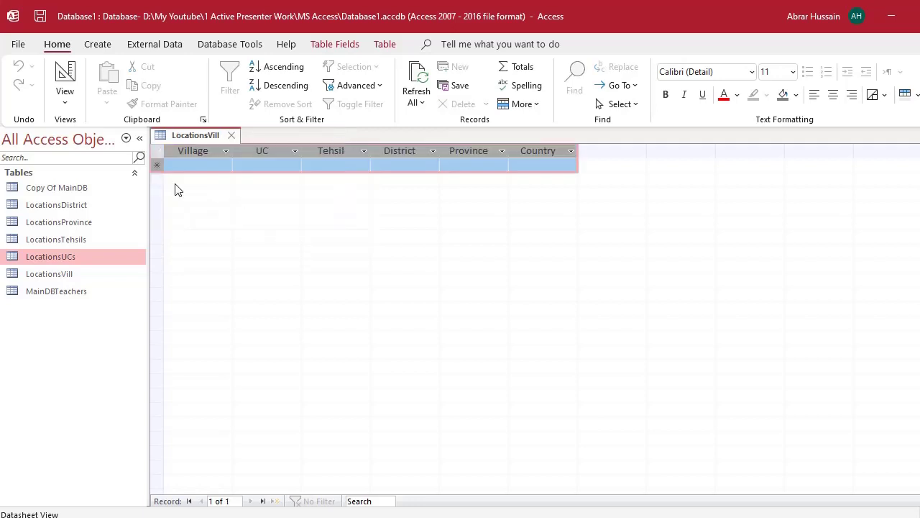
pyautogui.click(233, 135)
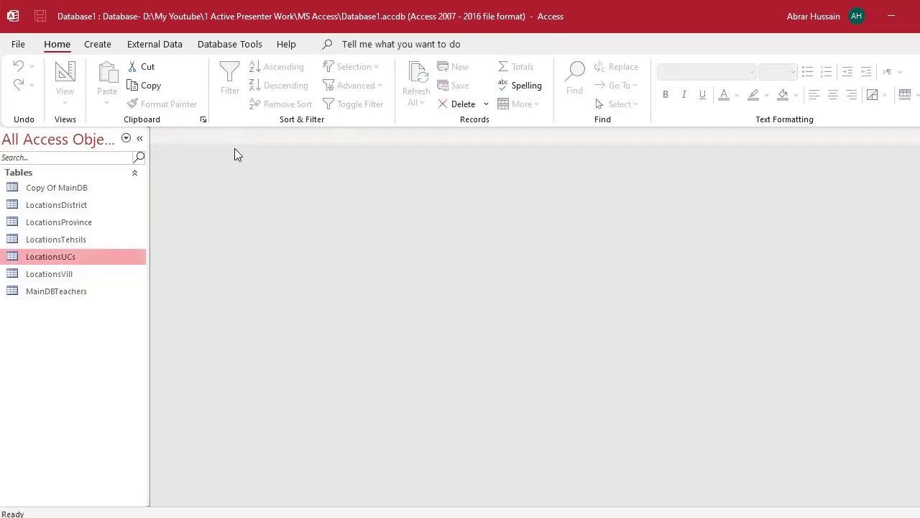
# - Select the MainDBTeachers table and show the Create ribbon options
pyautogui.click(64, 291)
pyautogui.click(62, 278)
pyautogui.click(64, 292)
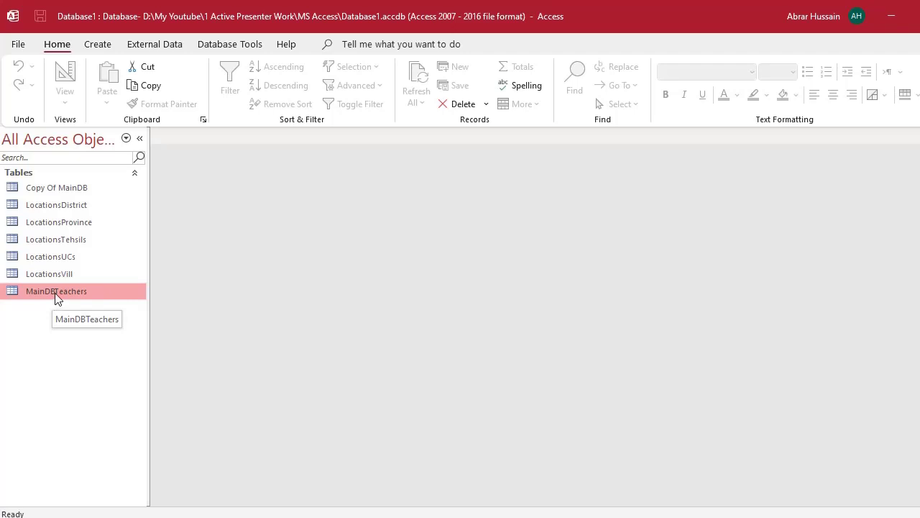
pyautogui.click(98, 45)
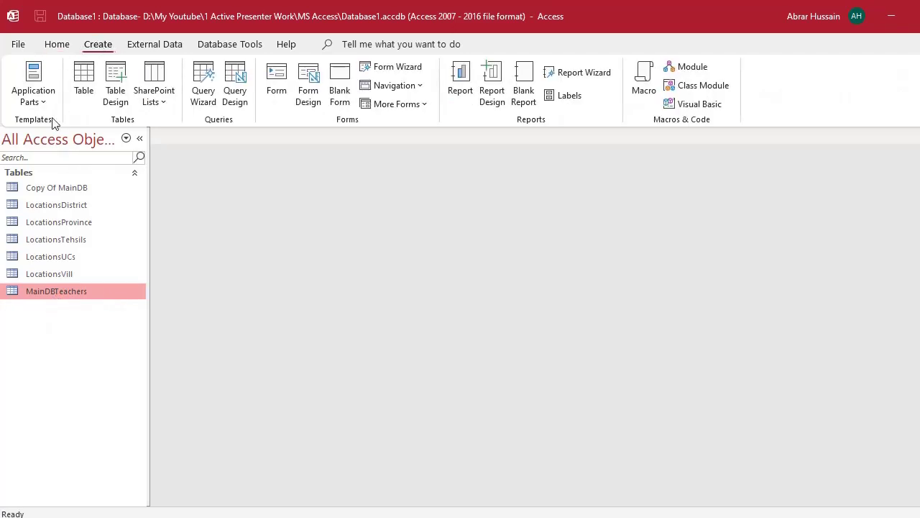
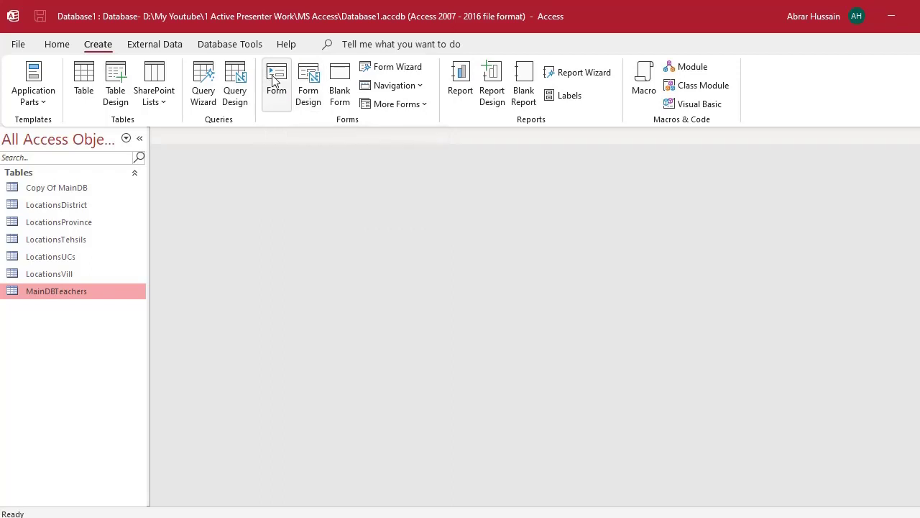
# - Auto-generate a form from the MainDBTeachers table and select the new form under Forms
pyautogui.click(274, 81)
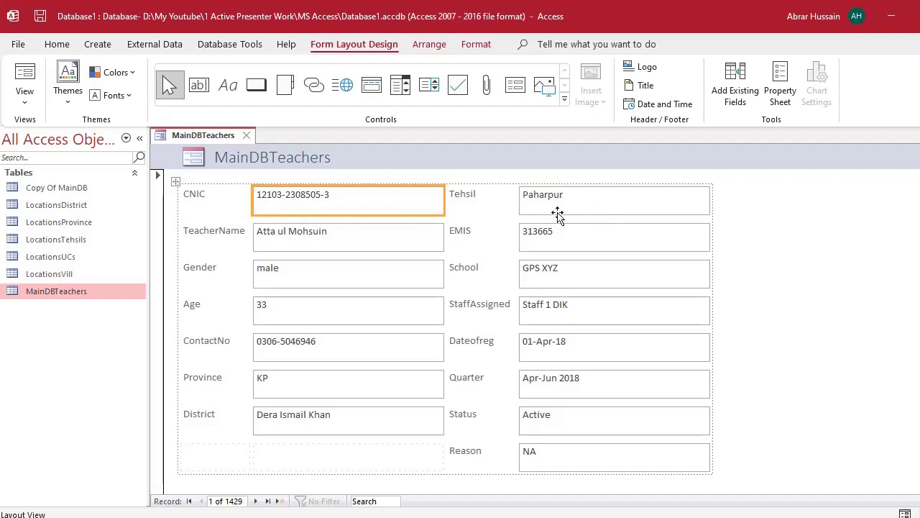
pyautogui.click(29, 319)
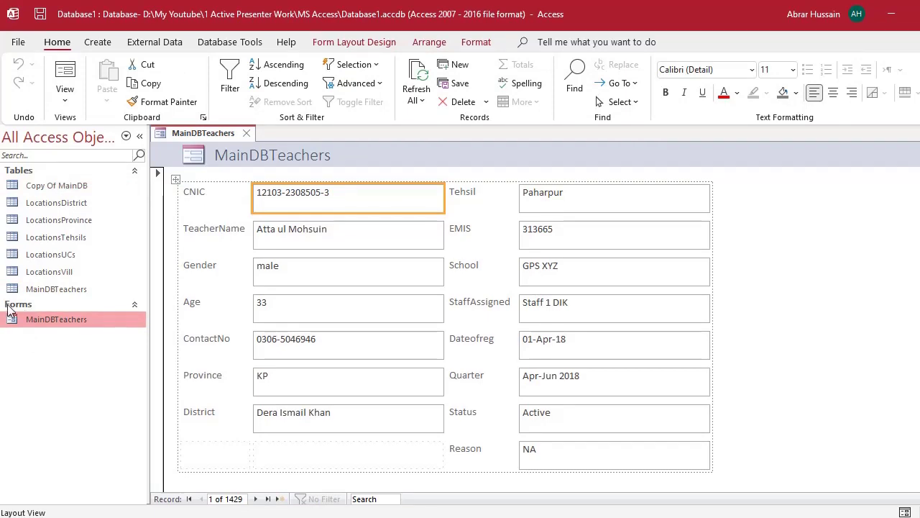
pyautogui.rightClick(73, 379)
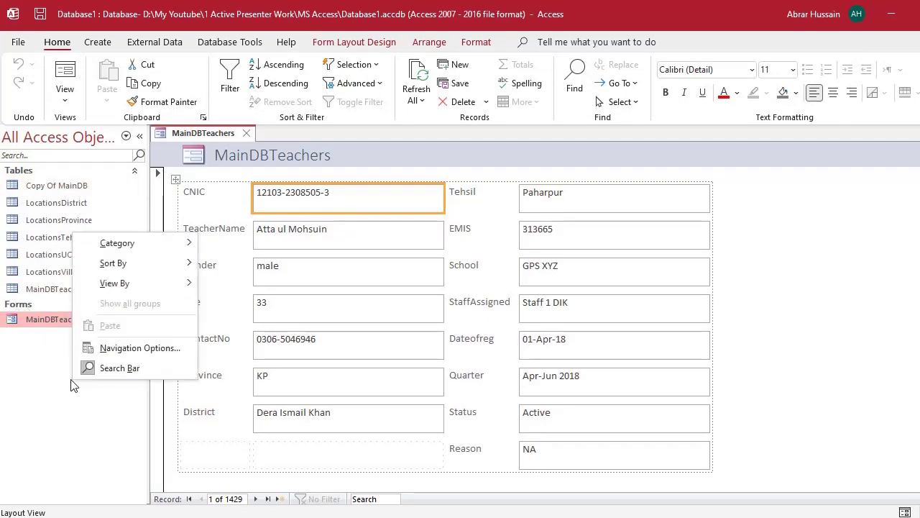
pyautogui.click(159, 347)
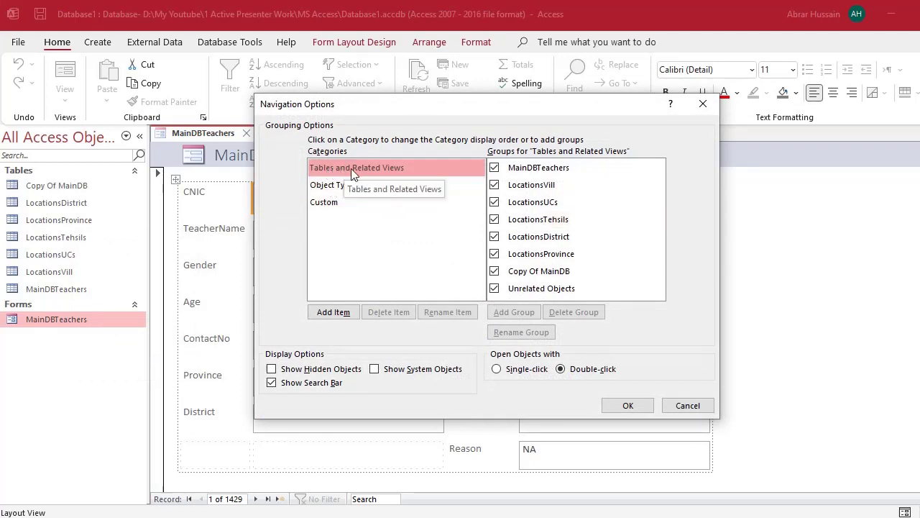
pyautogui.click(319, 187)
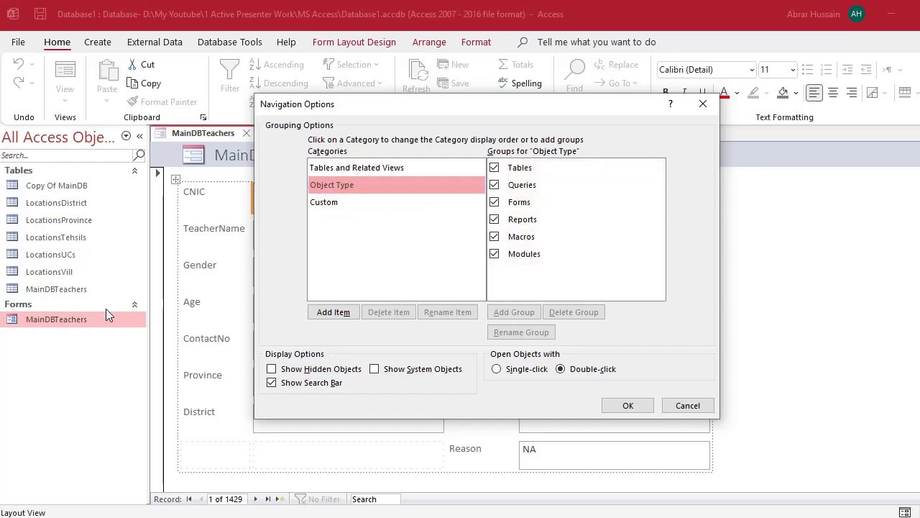
pyautogui.click(622, 405)
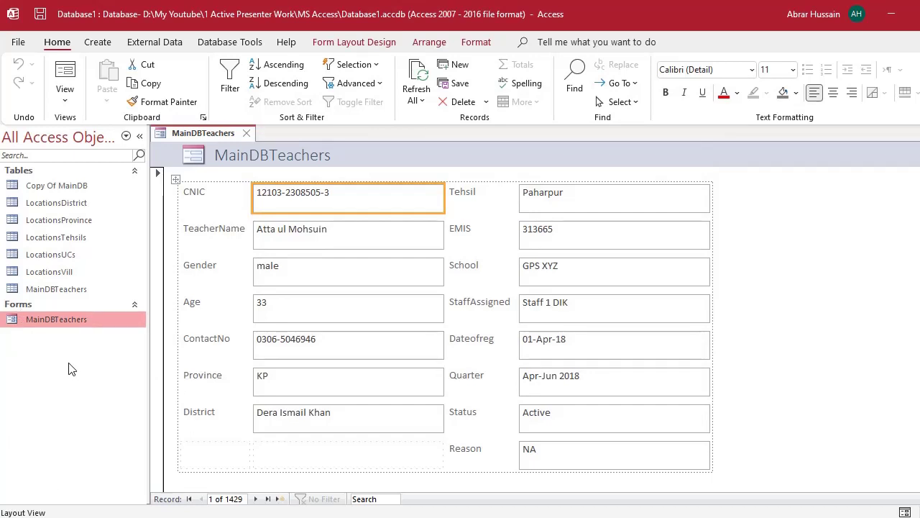
# - Open the MainDBTeachers form in Design View and select the header logo
pyautogui.rightClick(57, 327)
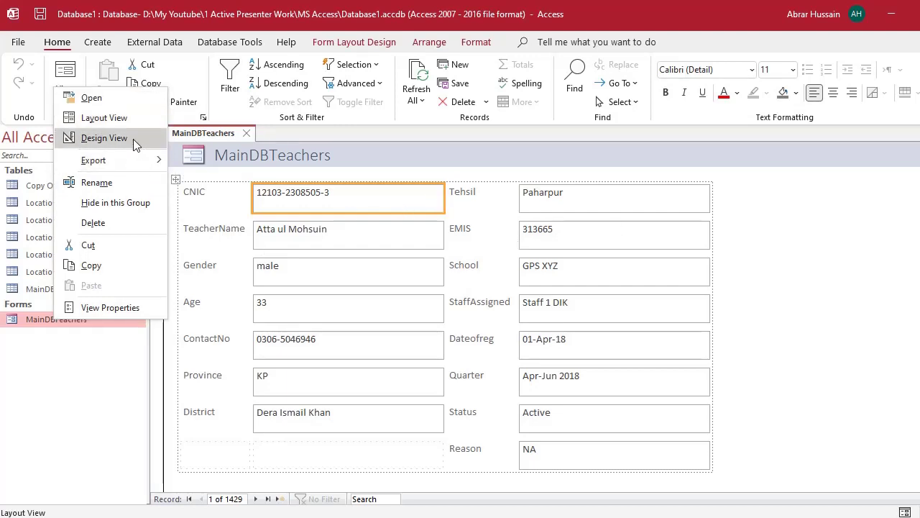
pyautogui.click(133, 138)
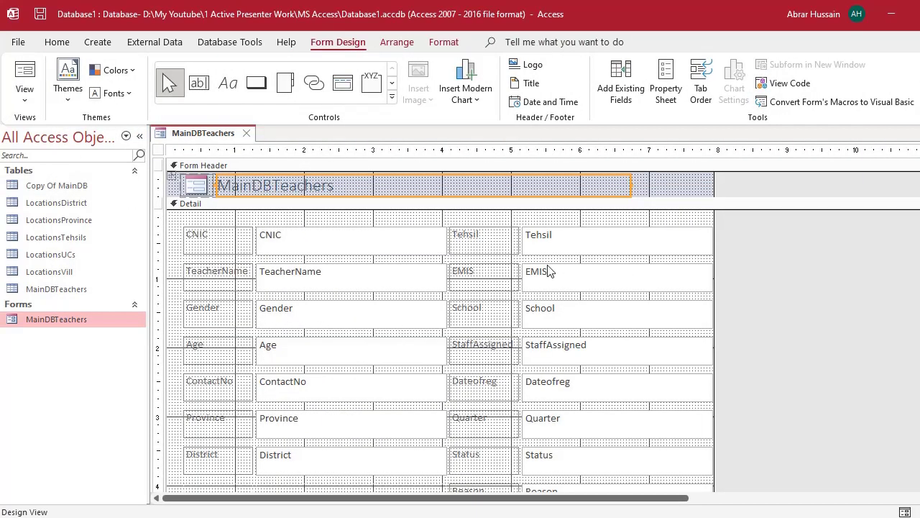
pyautogui.click(198, 187)
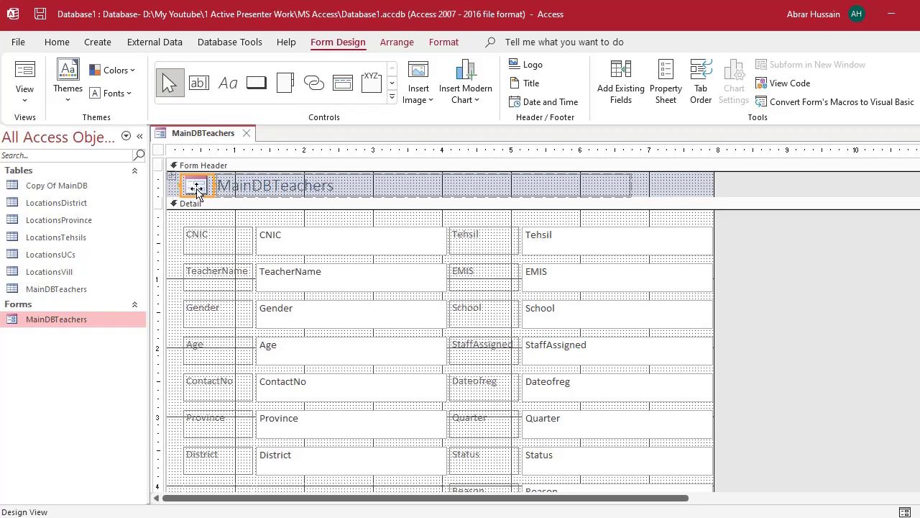
# - Replace the header title text with 'Data Entry Form for Teachers', correcting the typo
pyautogui.click(267, 188)
pyautogui.click(260, 185)
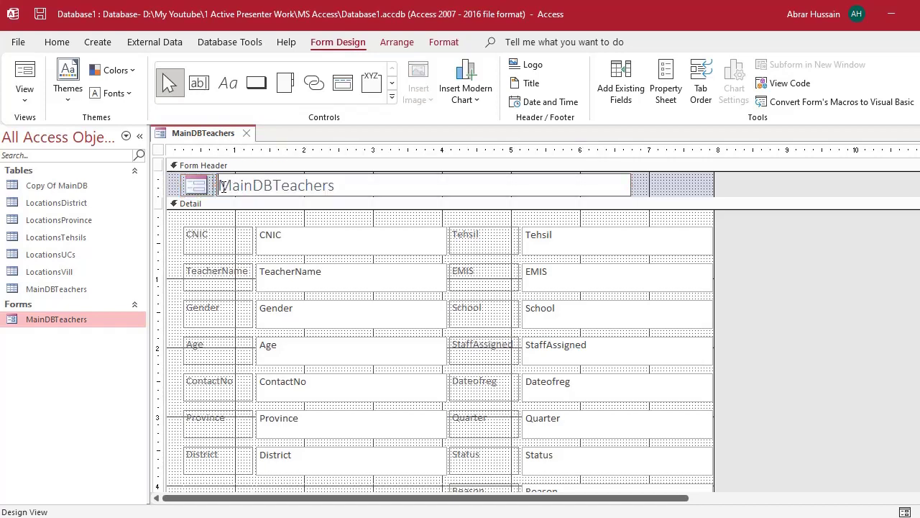
pyautogui.moveTo(223, 187); pyautogui.dragTo(350, 189)
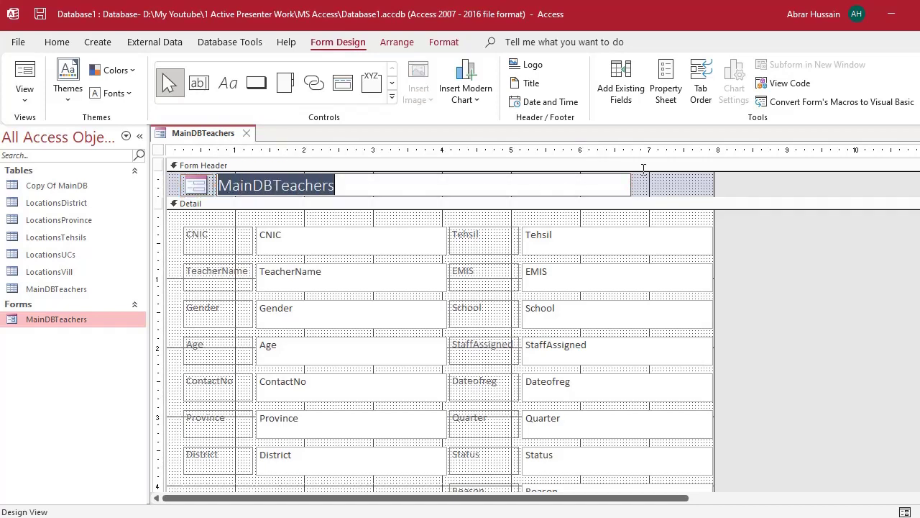
pyautogui.write('Data')
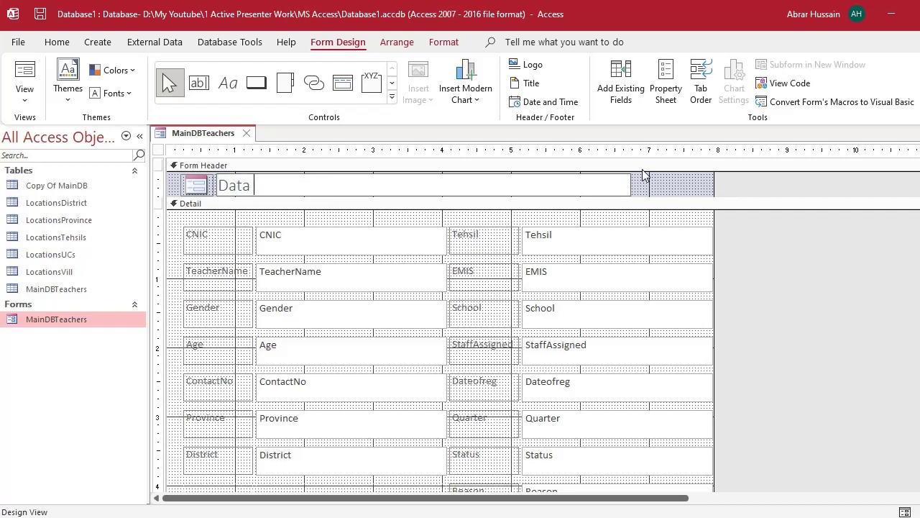
pyautogui.write(' Entry Form for Te')
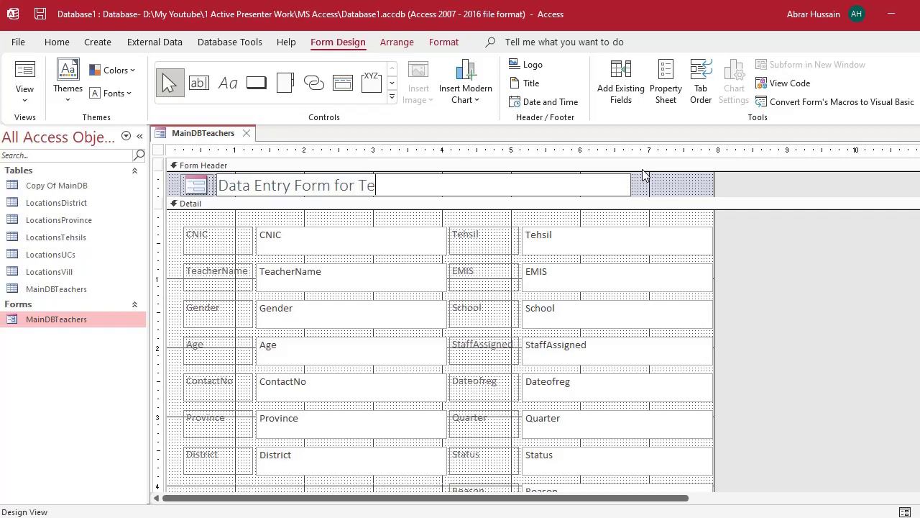
pyautogui.write('acjer')
pyautogui.press('BackSpace')
pyautogui.press('BackSpace')
pyautogui.write('hers')
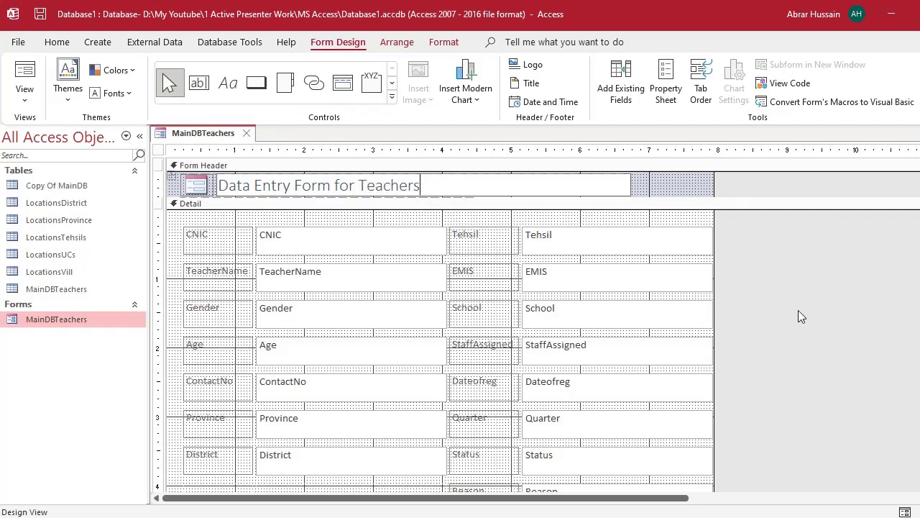
# - Widen the title label to span nearly the full header width
pyautogui.click(623, 192)
pyautogui.moveTo(631, 182)
pyautogui.mouseDown()
pyautogui.moveTo(701, 185)
pyautogui.moveTo(610, 198)
pyautogui.moveTo(649, 179)
pyautogui.moveTo(701, 186)
pyautogui.mouseUp()
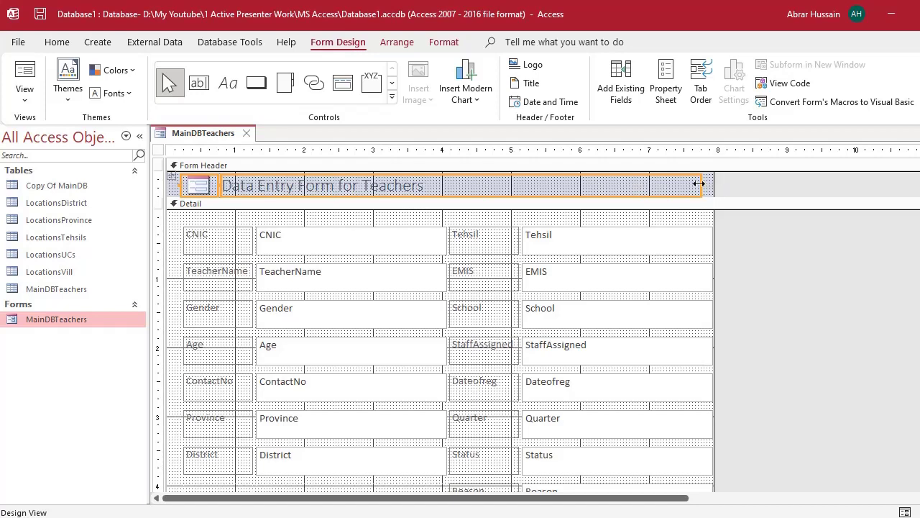
pyautogui.moveTo(699, 184); pyautogui.dragTo(696, 185)
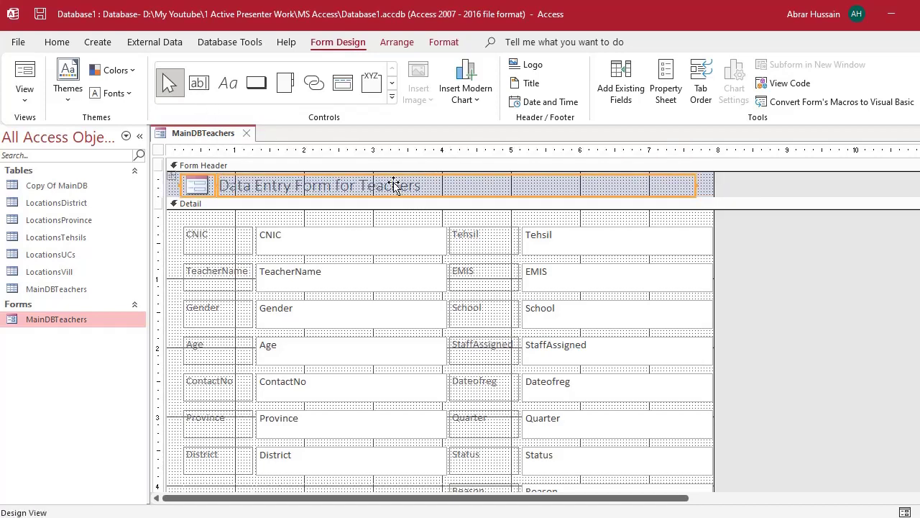
# - Browse the Format tab's Background Image and Shape Outline choices without applying any, then deselect the title
pyautogui.click(445, 45)
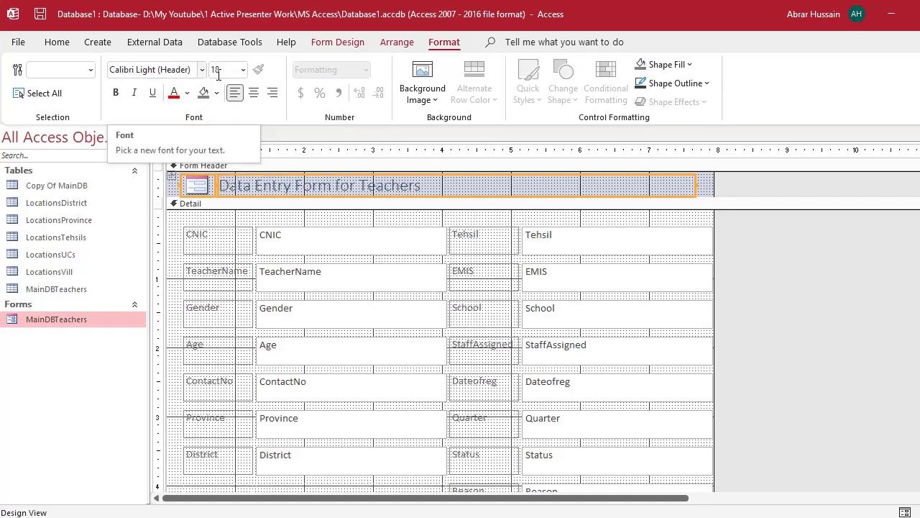
pyautogui.click(417, 105)
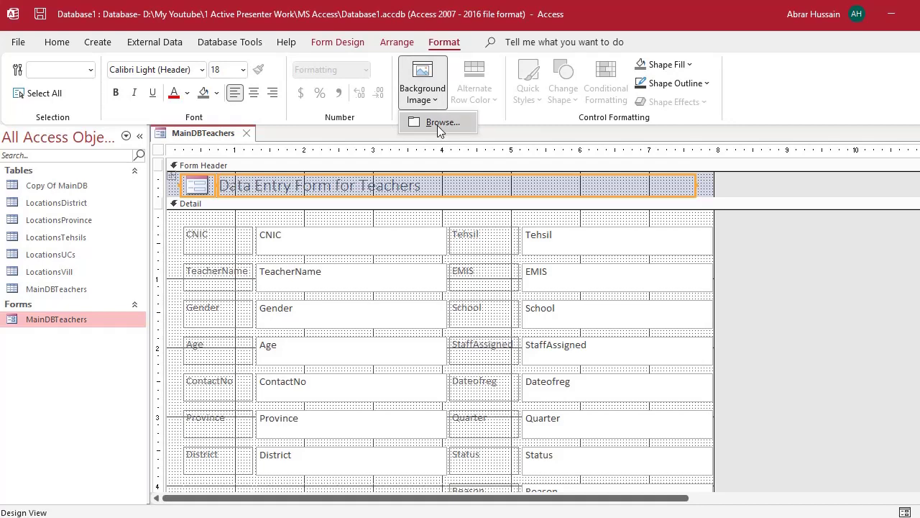
pyautogui.click(687, 84)
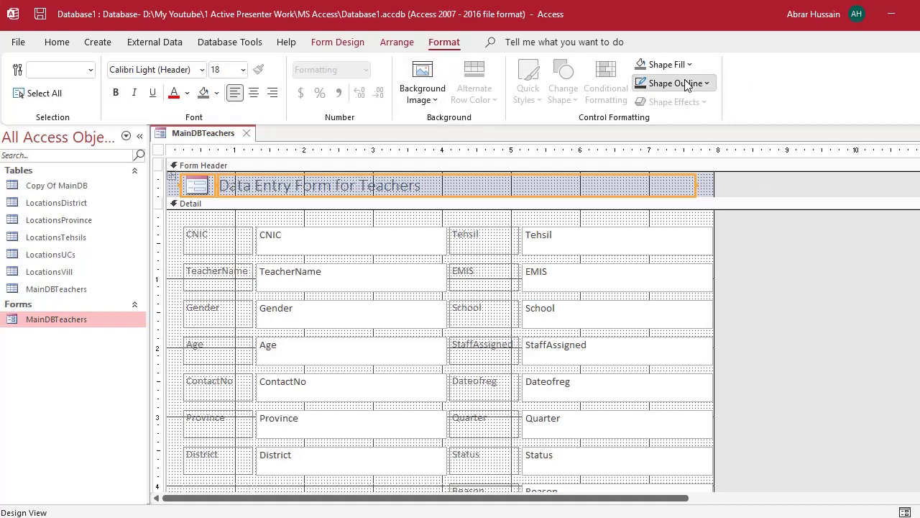
pyautogui.click(686, 84)
pyautogui.click(819, 286)
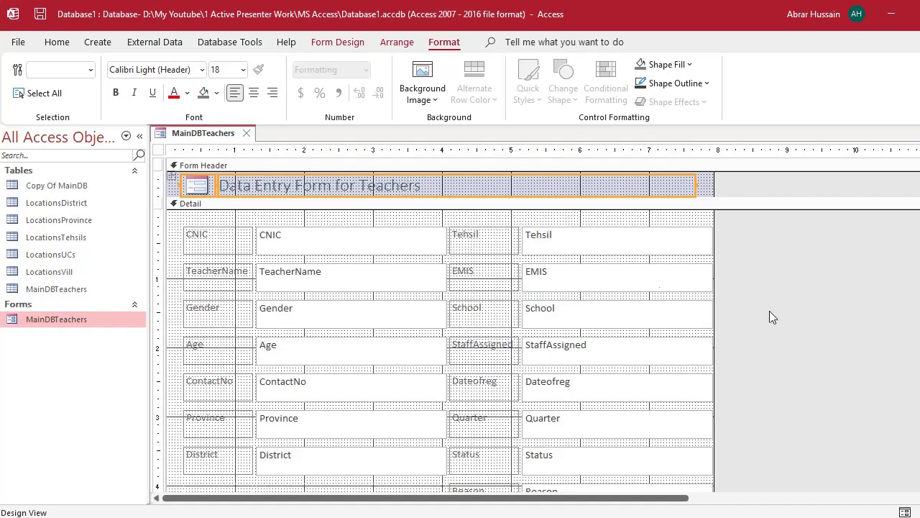
pyautogui.click(781, 282)
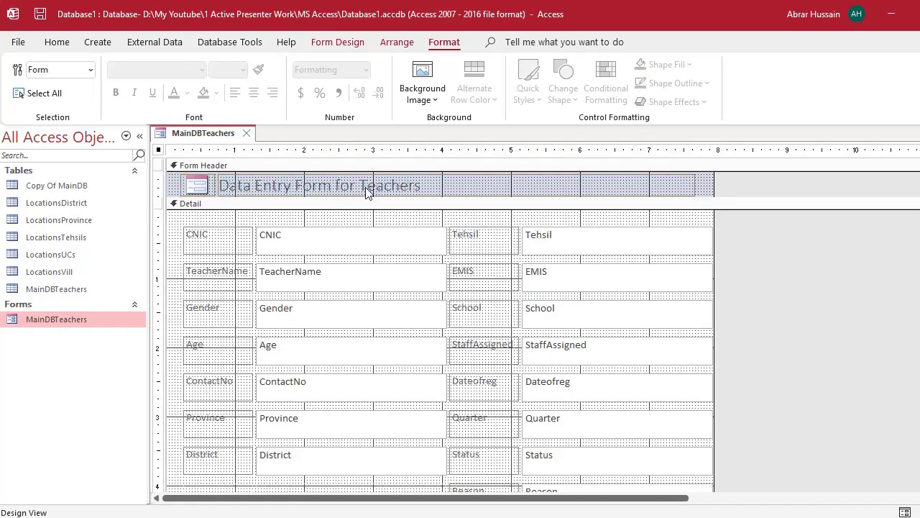
# - Select all Detail layout controls and nudge the field layout slightly right
pyautogui.click(224, 235)
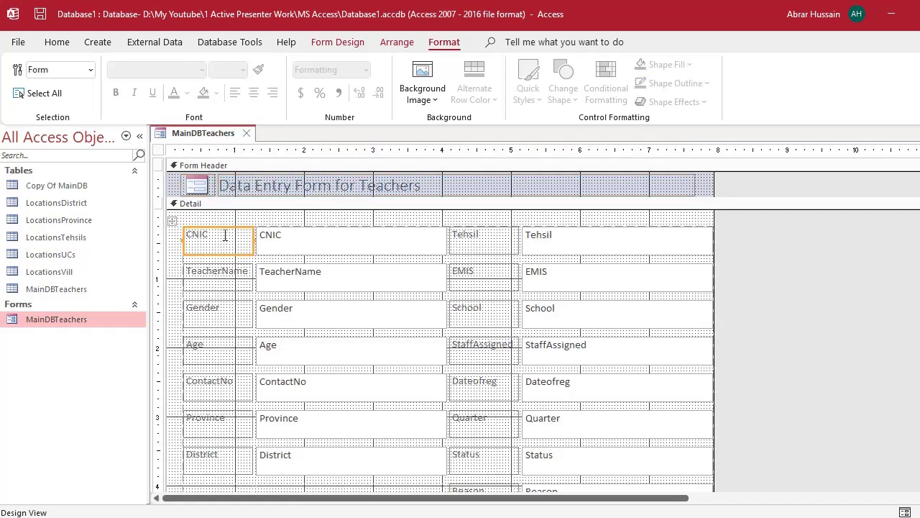
pyautogui.click(172, 221)
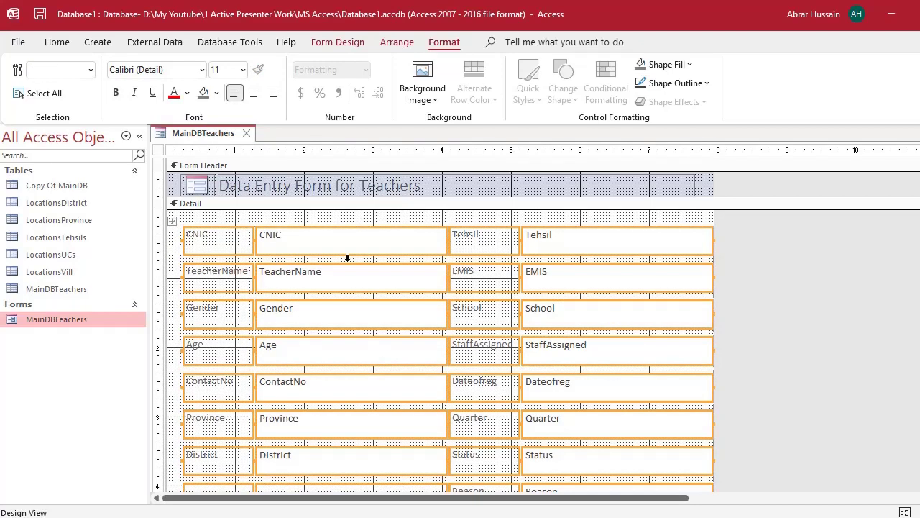
pyautogui.scroll(-2, 594, 338)
pyautogui.scroll(-2, 594, 339)
pyautogui.scroll(4, 592, 339)
pyautogui.moveTo(172, 220); pyautogui.dragTo(179, 223)
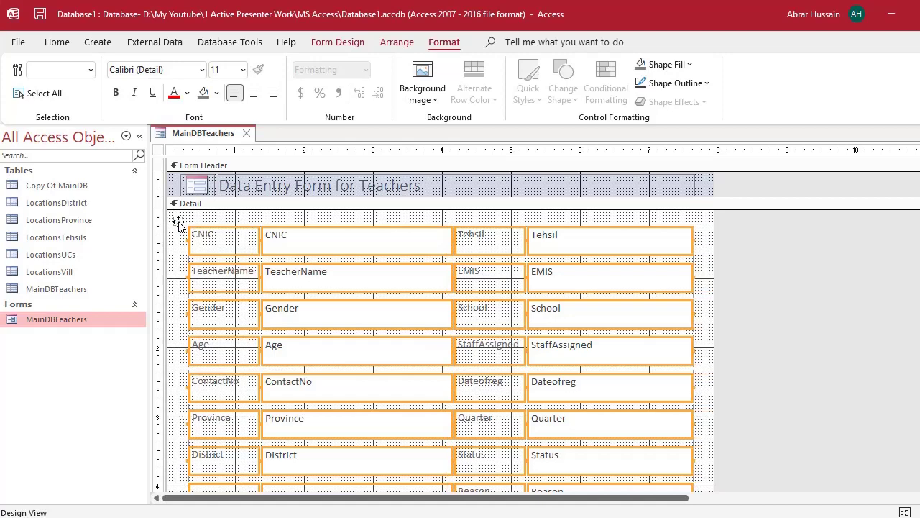
# - Try a blue-grey back colour on the layout controls, then undo it
pyautogui.rightClick(178, 222)
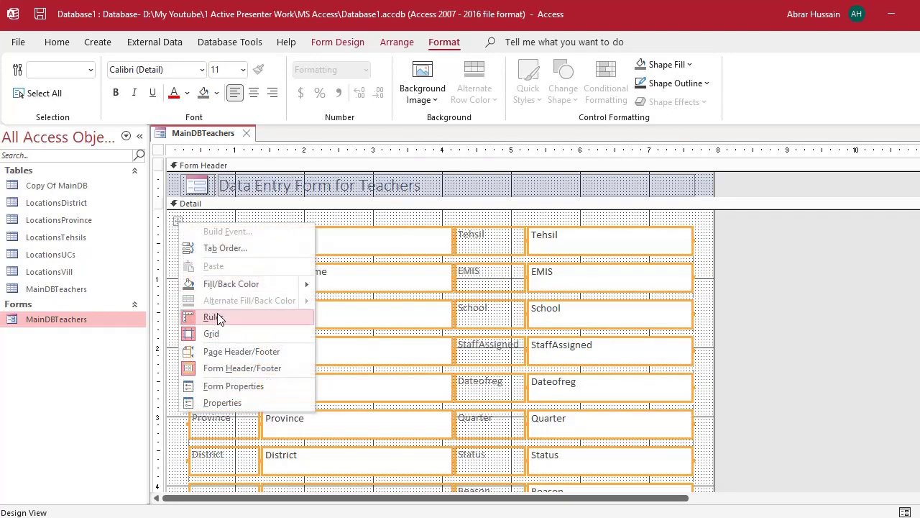
pyautogui.moveTo(230, 280)
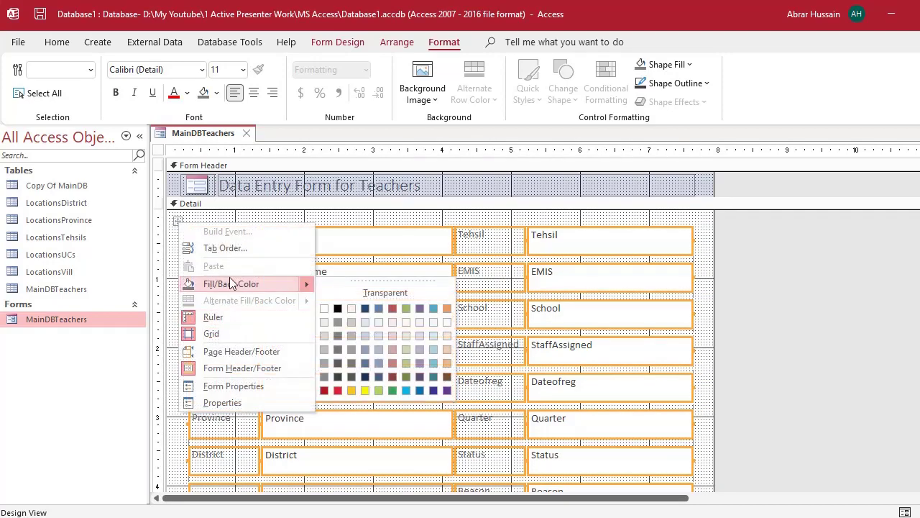
pyautogui.click(371, 348)
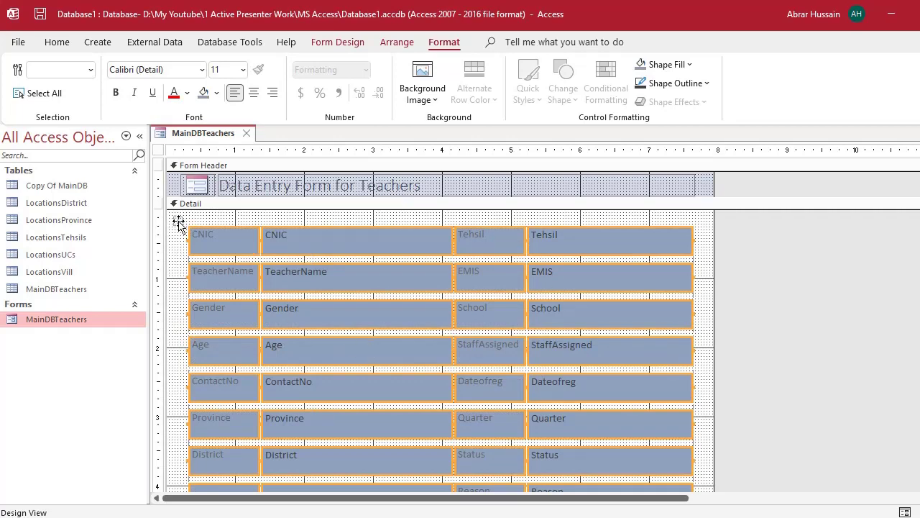
pyautogui.hotkey('ctrl', 'z')
pyautogui.rightClick(178, 224)
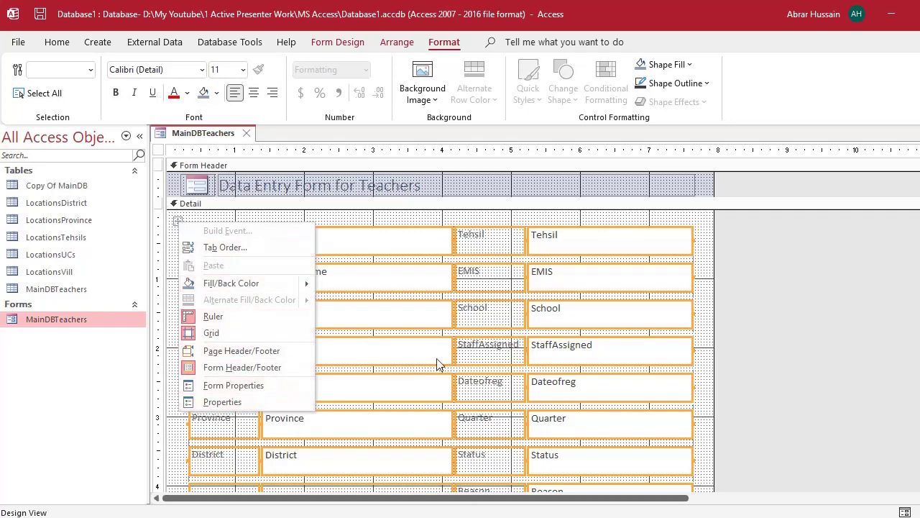
pyautogui.press('Escape')
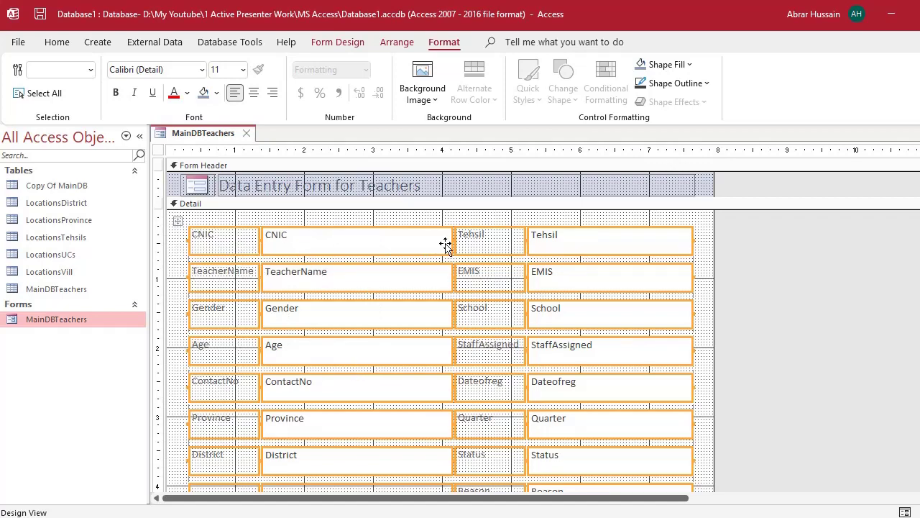
# - Remove the stacked layout from the teacher form's Detail controls
pyautogui.rightClick(221, 232)
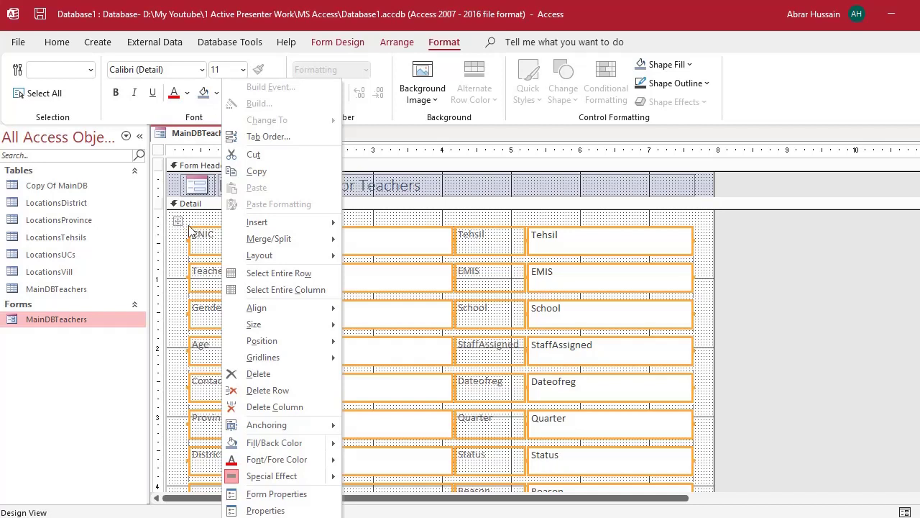
pyautogui.moveTo(288, 262)
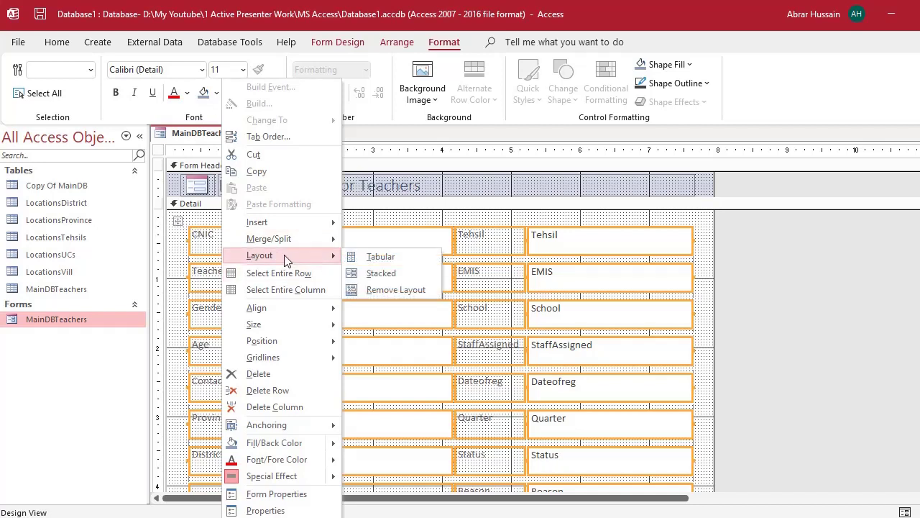
pyautogui.click(390, 289)
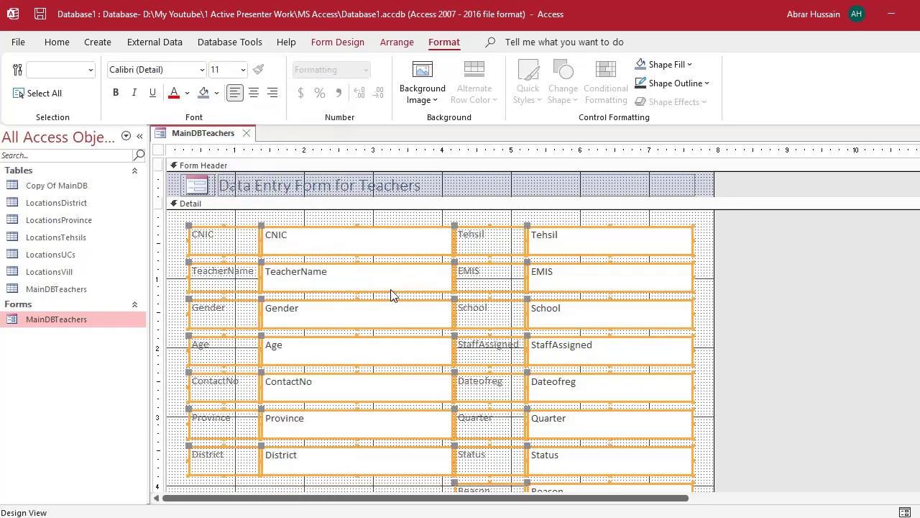
pyautogui.click(825, 291)
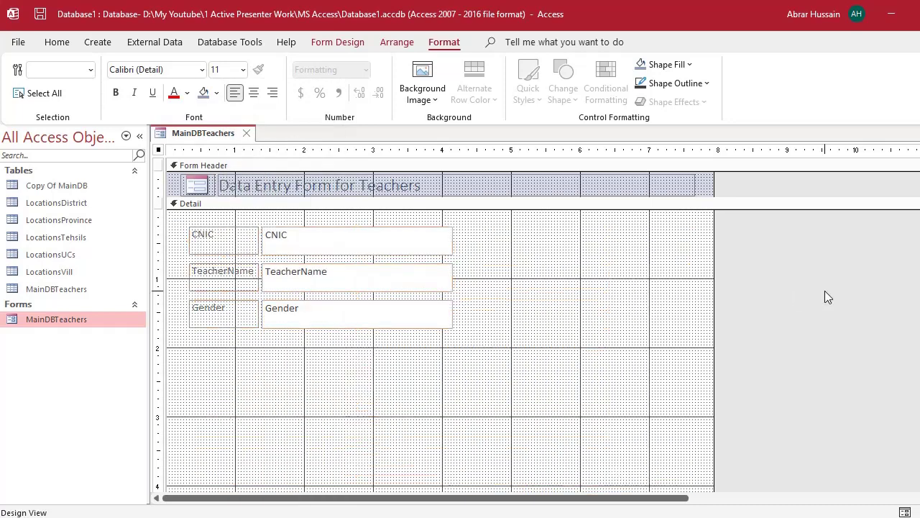
# - Narrow the CNIC text box, undoing an accidental move of the CNIC label
pyautogui.click(391, 230)
pyautogui.click(194, 248)
pyautogui.click(216, 274)
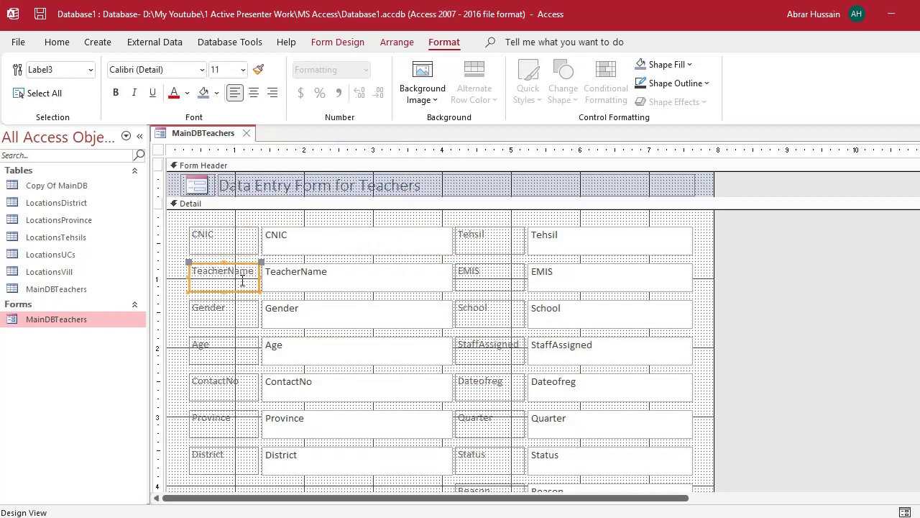
pyautogui.click(329, 276)
pyautogui.click(335, 235)
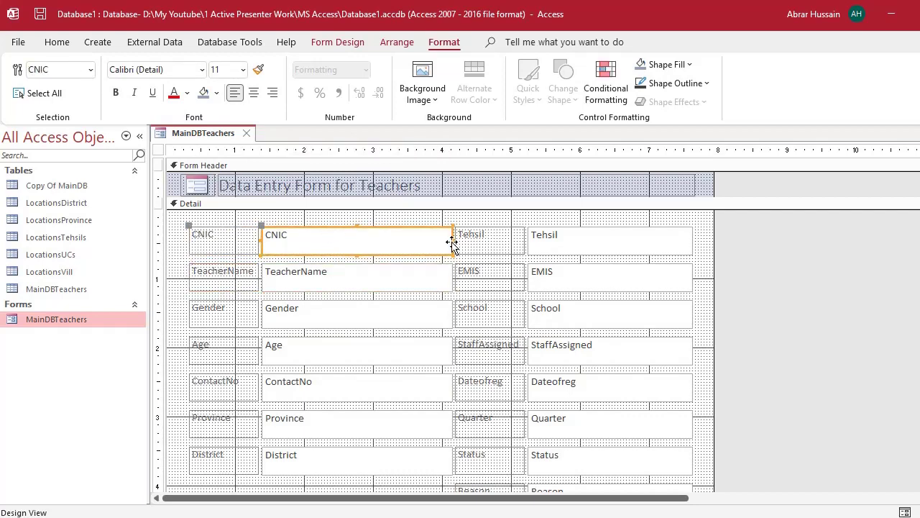
pyautogui.moveTo(451, 240)
pyautogui.mouseDown()
pyautogui.moveTo(345, 240)
pyautogui.moveTo(446, 245)
pyautogui.mouseUp()
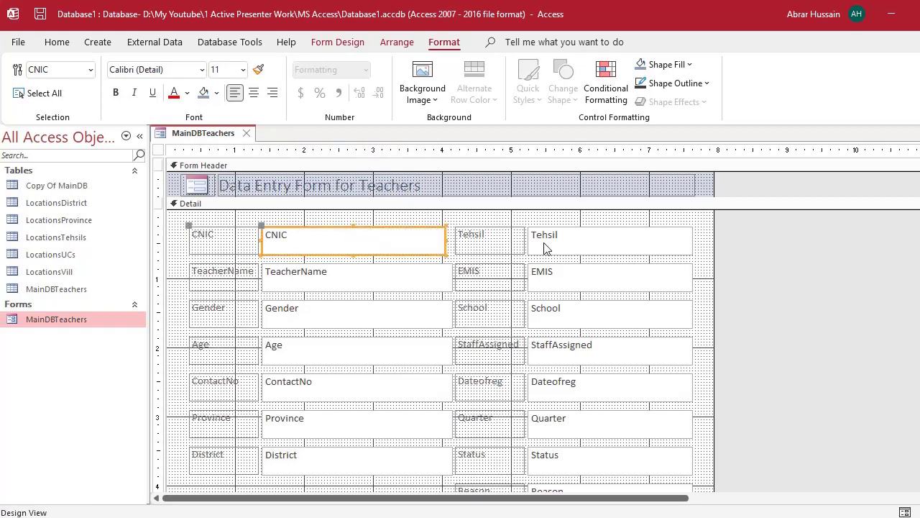
pyautogui.click(228, 233)
pyautogui.click(218, 226)
pyautogui.moveTo(217, 223)
pyautogui.mouseDown()
pyautogui.moveTo(224, 229)
pyautogui.moveTo(216, 227)
pyautogui.mouseUp()
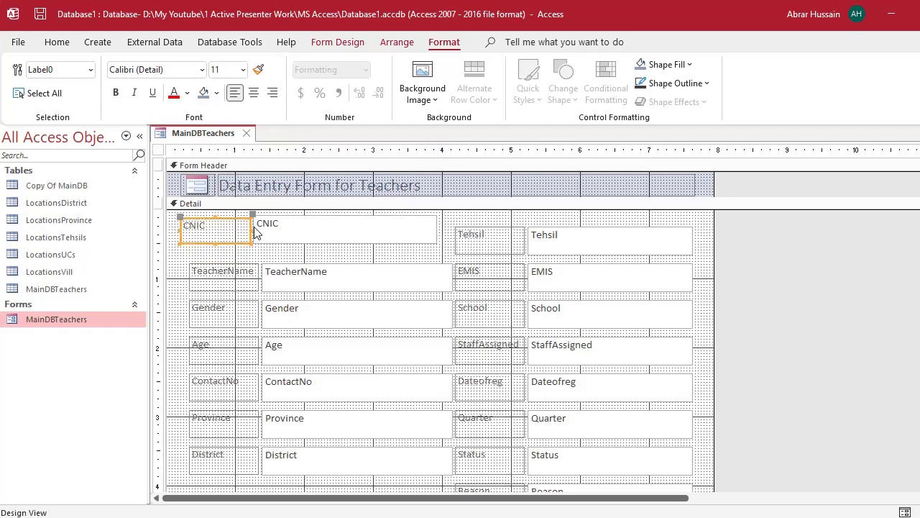
pyautogui.hotkey('ctrl', 'z')
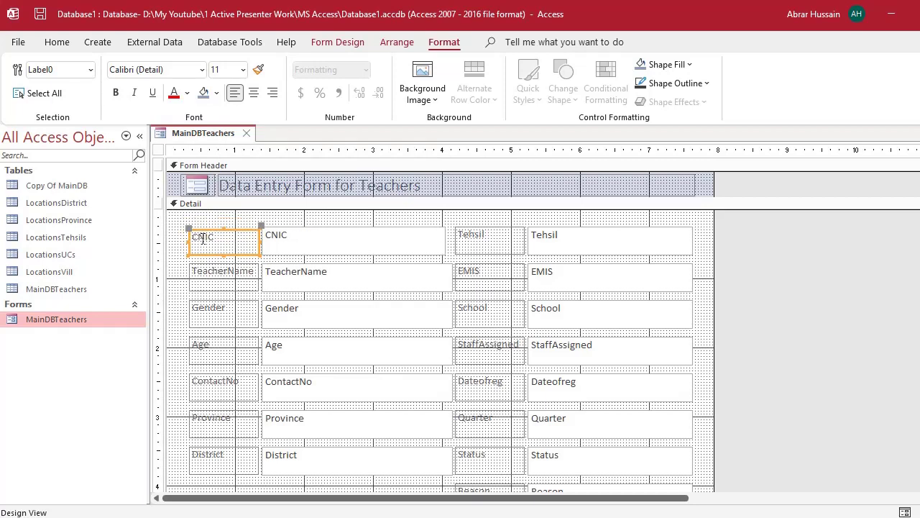
# - Widen the CNIC text box to line up with the field boxes below
pyautogui.click(443, 286)
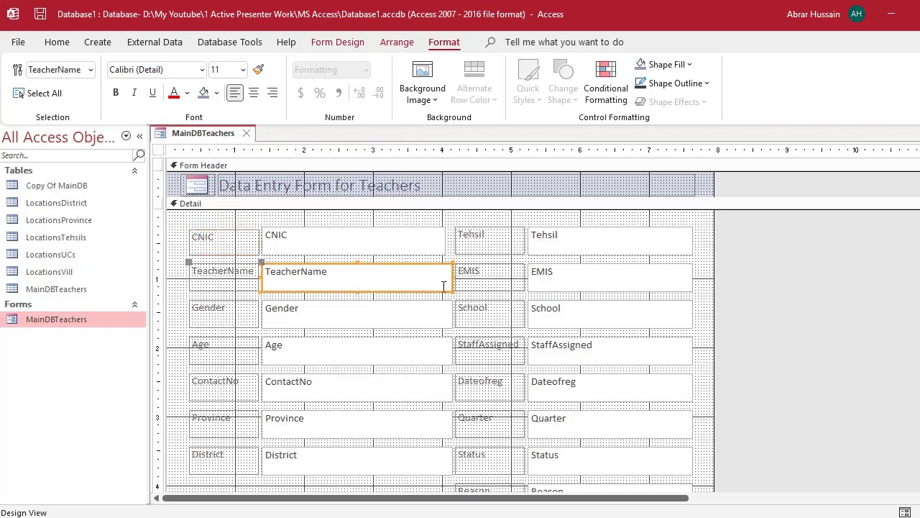
pyautogui.click(435, 245)
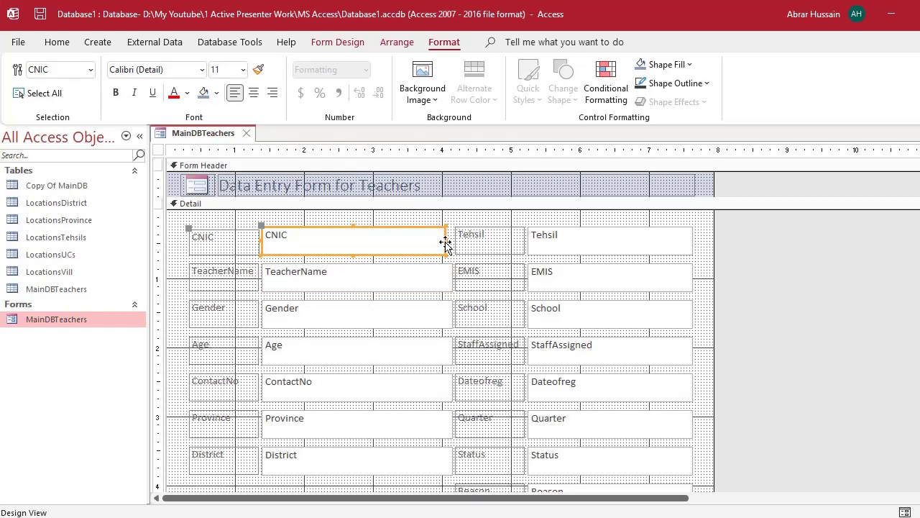
pyautogui.moveTo(446, 244); pyautogui.dragTo(451, 245)
pyautogui.click(785, 309)
pyautogui.scroll(-3, 709, 300)
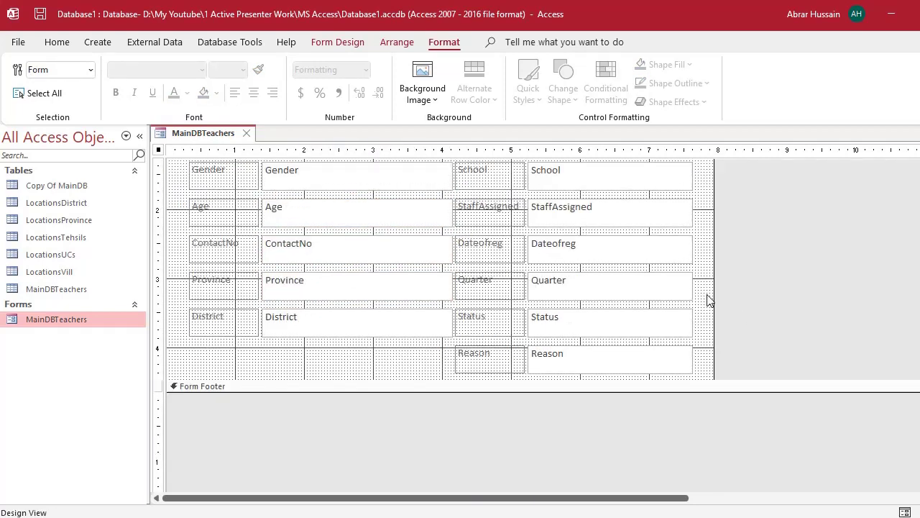
pyautogui.scroll(-2, 707, 295)
pyautogui.scroll(5, 708, 295)
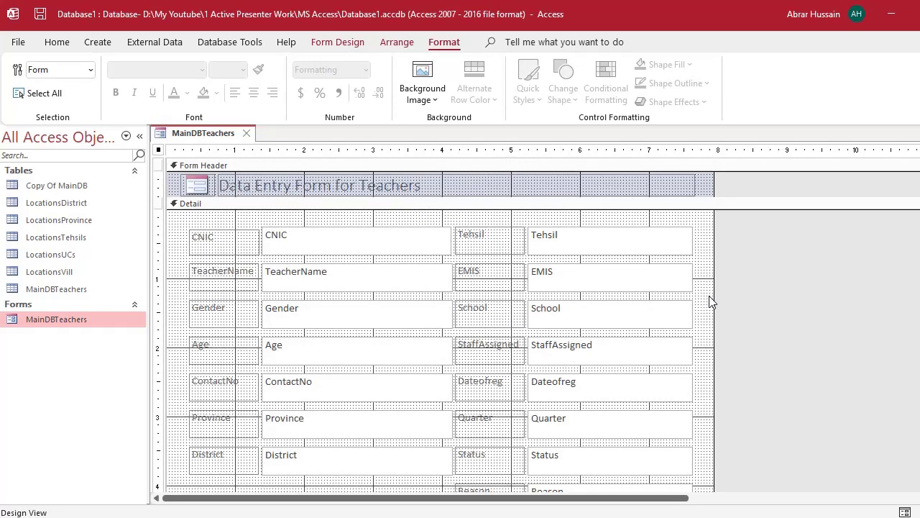
pyautogui.click(258, 245)
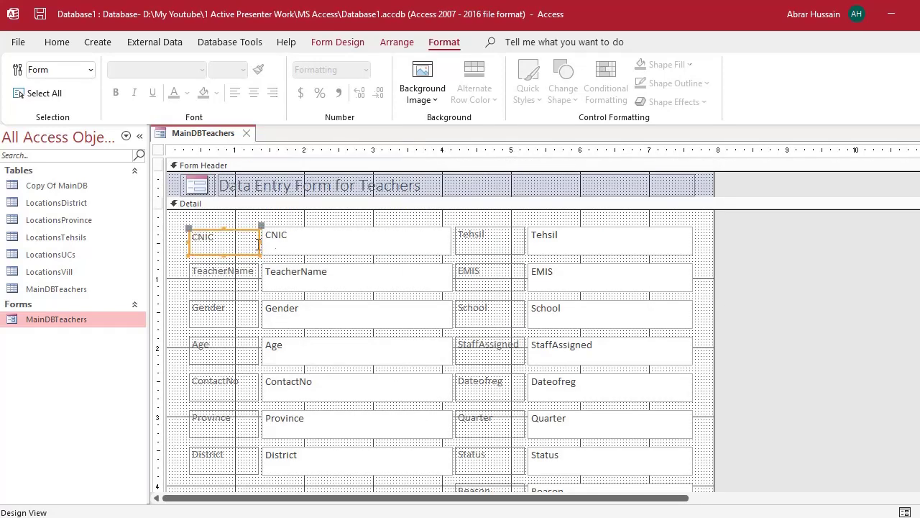
pyautogui.click(321, 236)
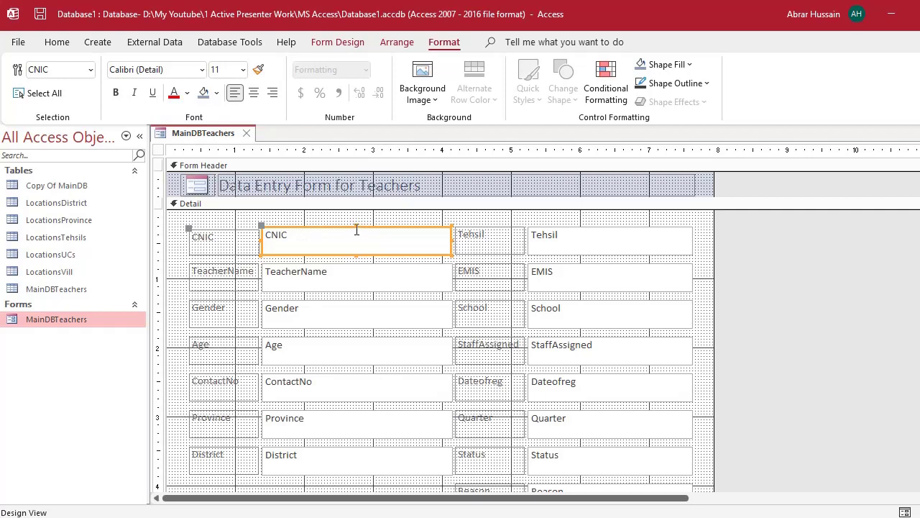
# - Open the Property Sheet for the CNIC text box
pyautogui.click(354, 227)
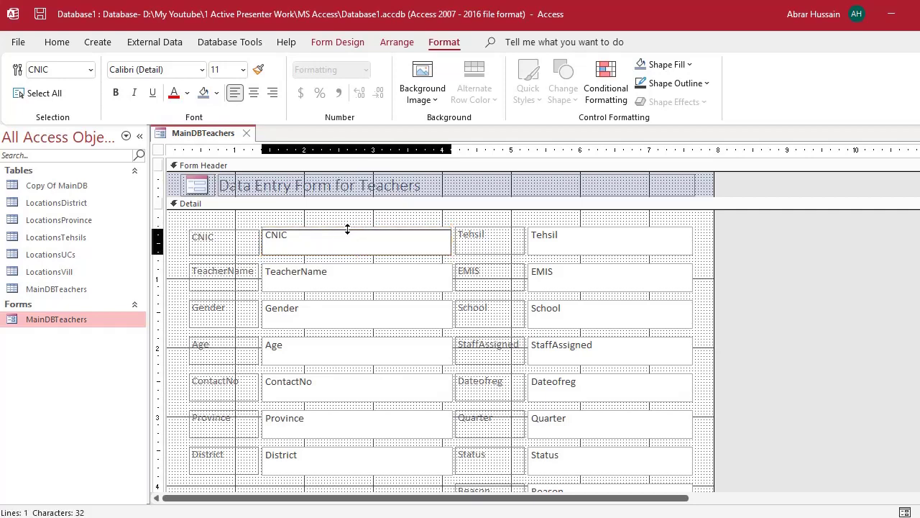
pyautogui.click(349, 229)
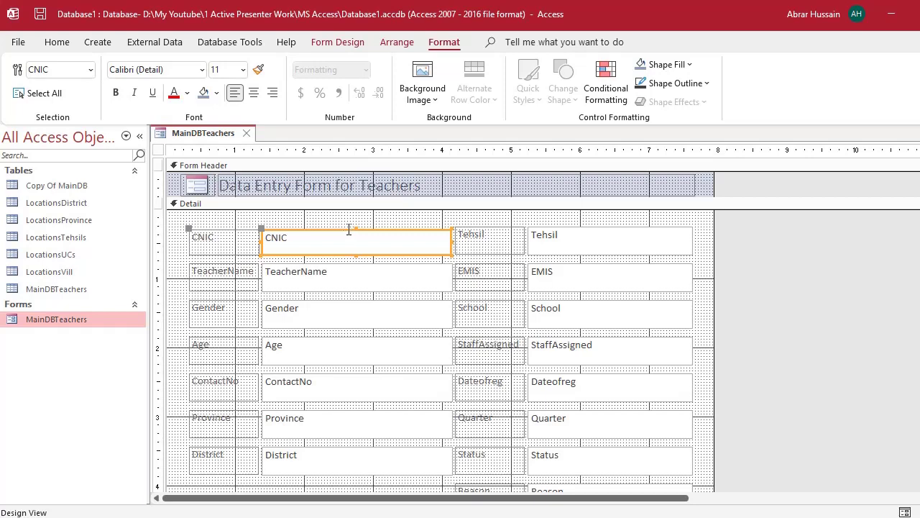
pyautogui.rightClick(349, 229)
pyautogui.click(341, 230)
pyautogui.doubleClick(341, 230)
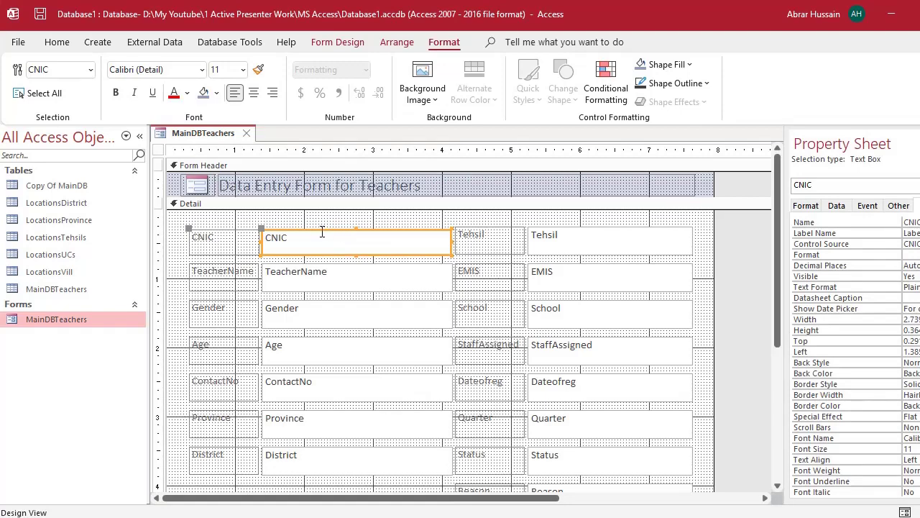
pyautogui.moveTo(475, 497); pyautogui.dragTo(632, 396)
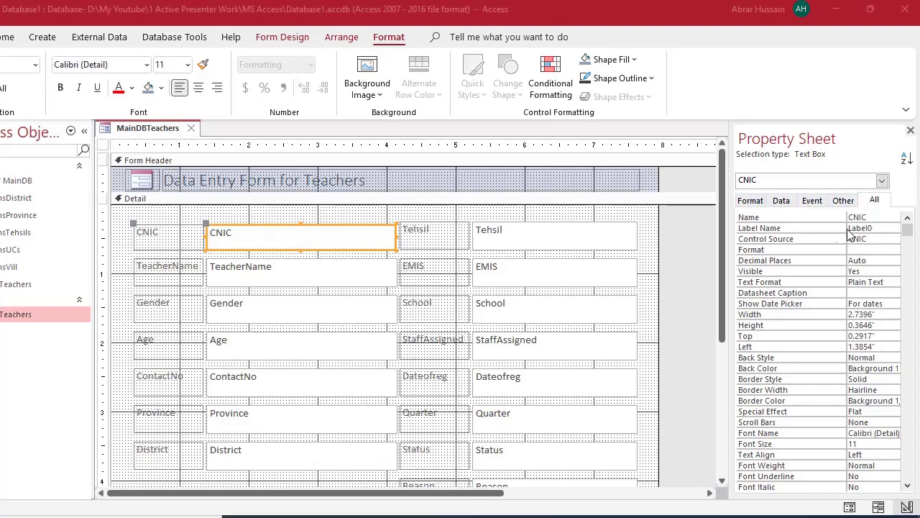
# - Review CNIC's Format properties (Format, Decimal Places, Back Style) and switch to its Data properties
pyautogui.click(750, 201)
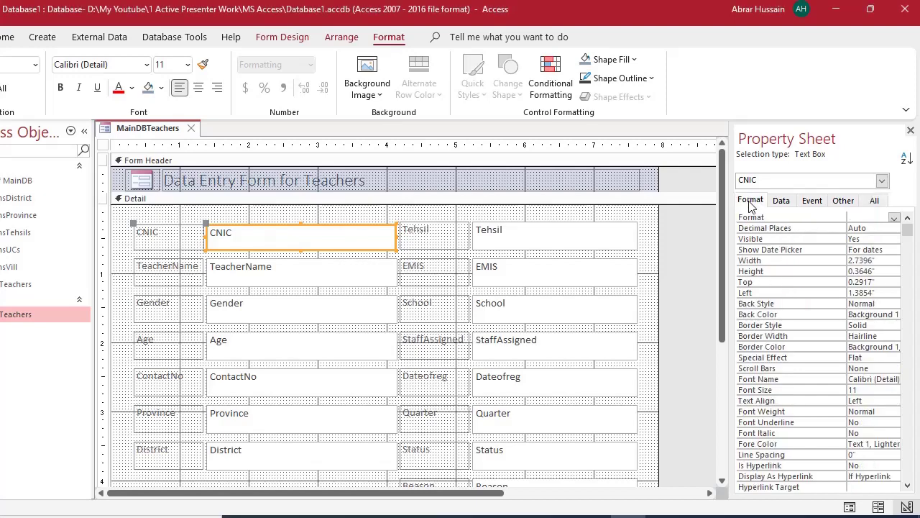
pyautogui.click(894, 218)
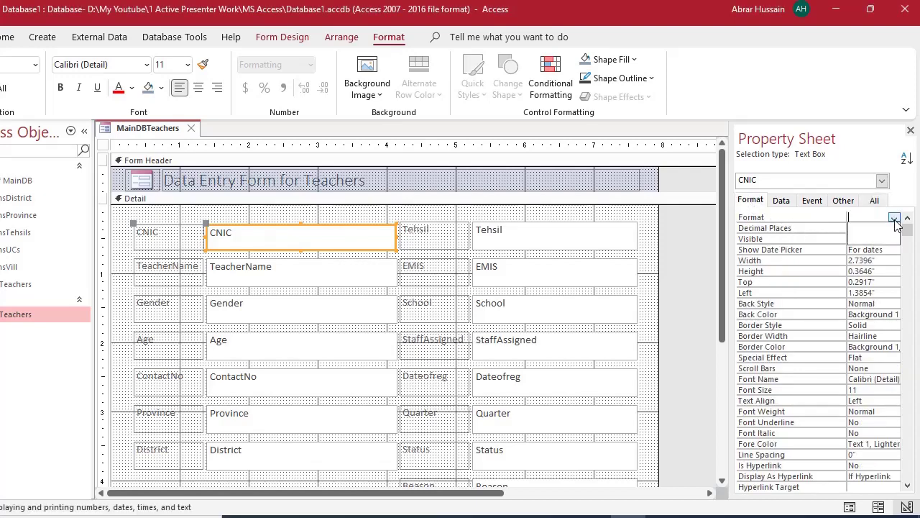
pyautogui.click(893, 218)
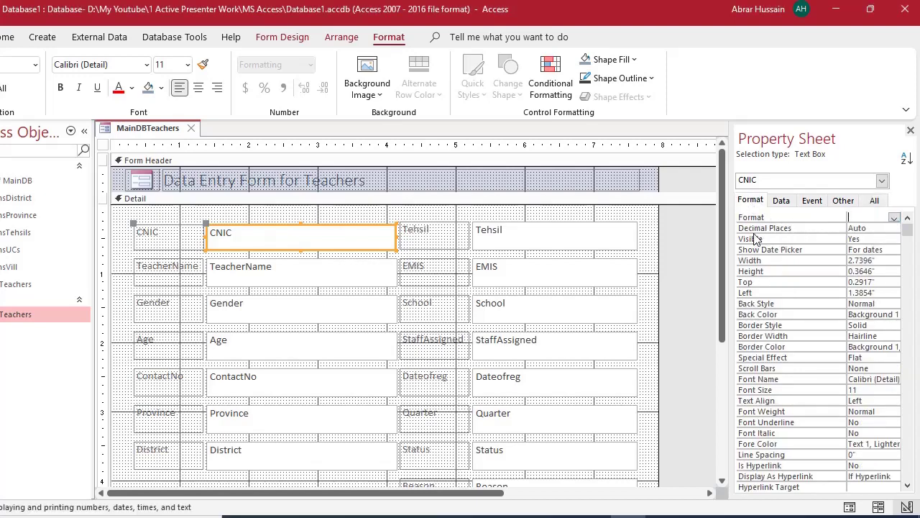
pyautogui.click(870, 228)
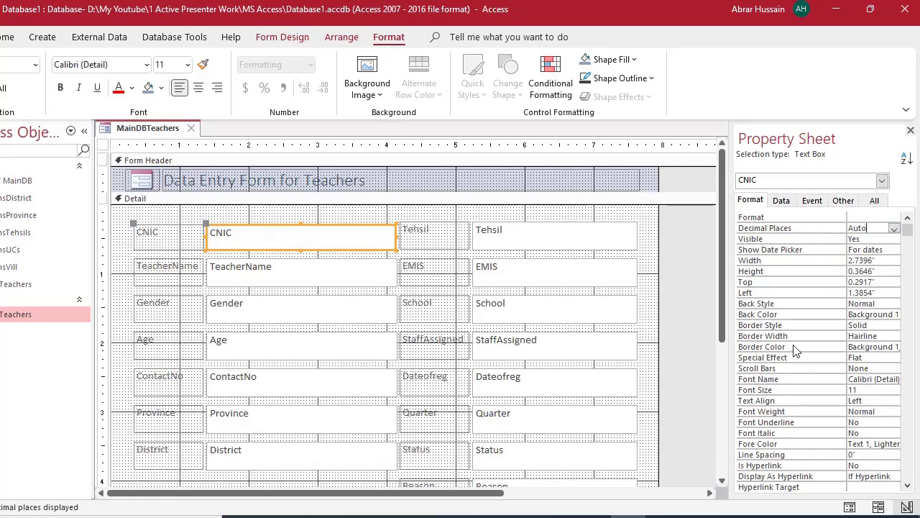
pyautogui.click(870, 304)
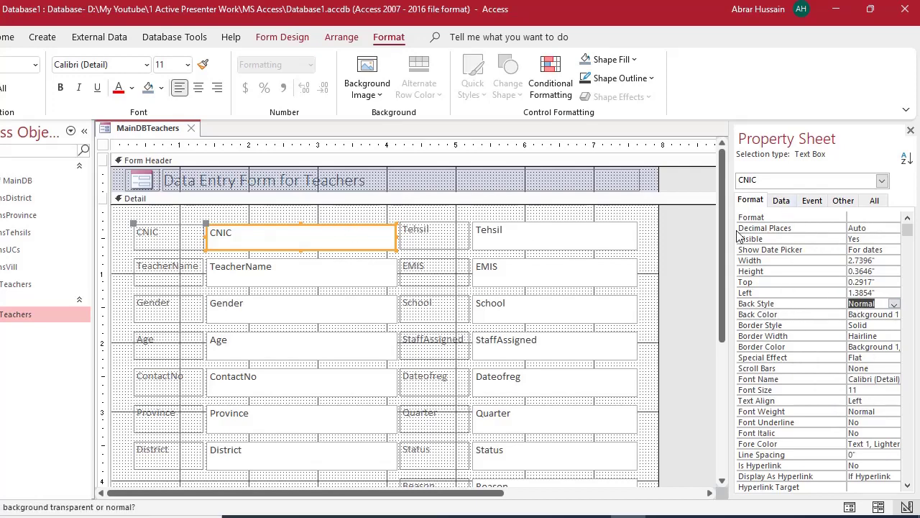
pyautogui.click(783, 203)
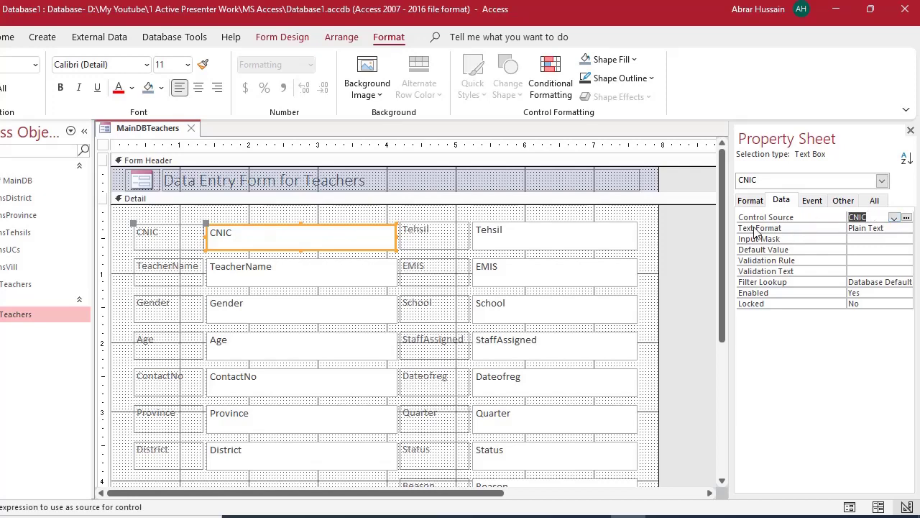
pyautogui.click(870, 229)
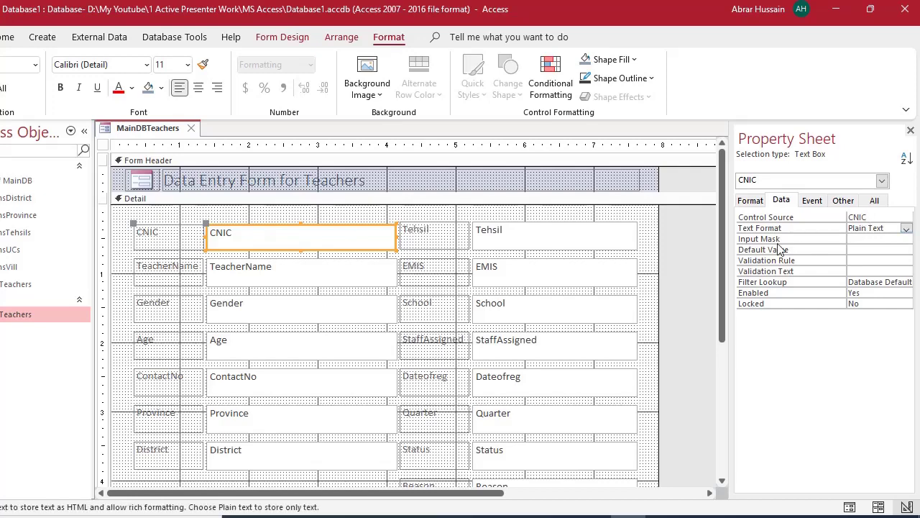
pyautogui.click(863, 238)
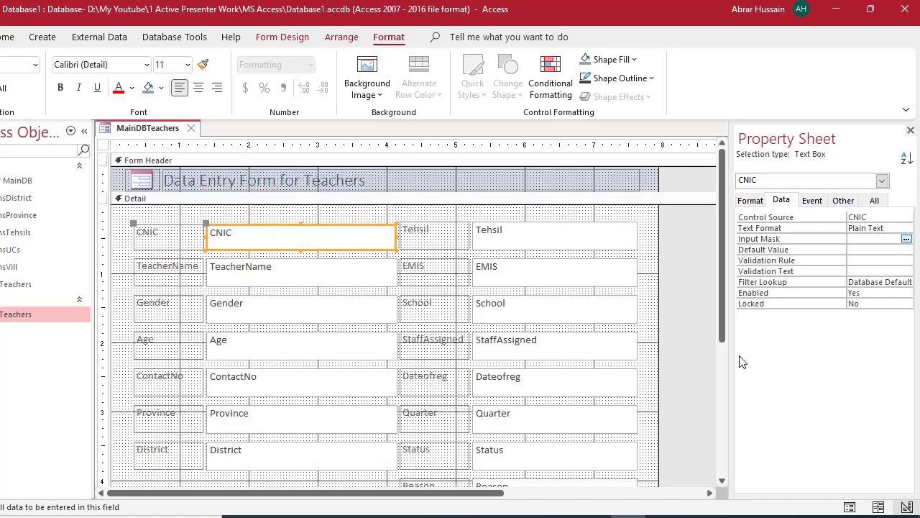
pyautogui.moveTo(732, 363); pyautogui.dragTo(585, 374)
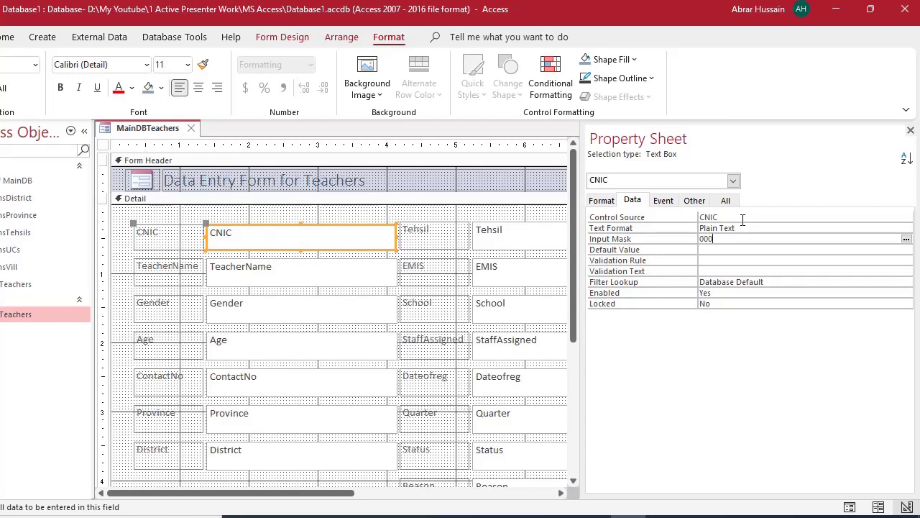
pyautogui.write('00-0000000-0')
pyautogui.press('Left')
pyautogui.hotkey('shift', 'Left')
pyautogui.write('0')
pyautogui.click(753, 250)
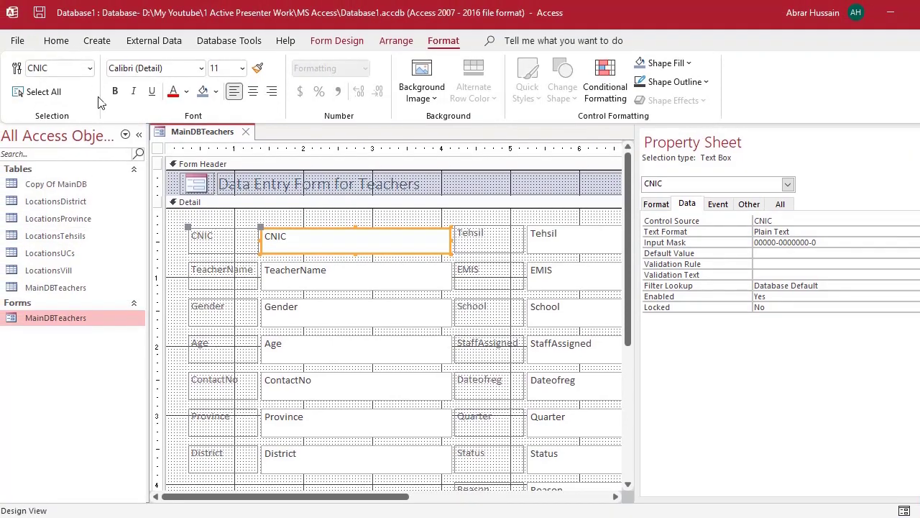
pyautogui.click(57, 42)
pyautogui.click(66, 68)
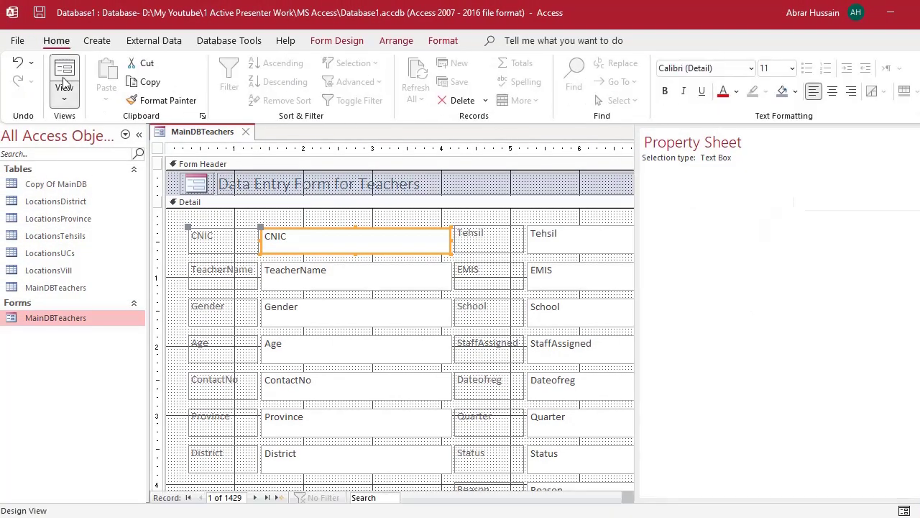
# - Test the CNIC mask by typing 156 into record 1, then undo the entry
pyautogui.click(340, 201)
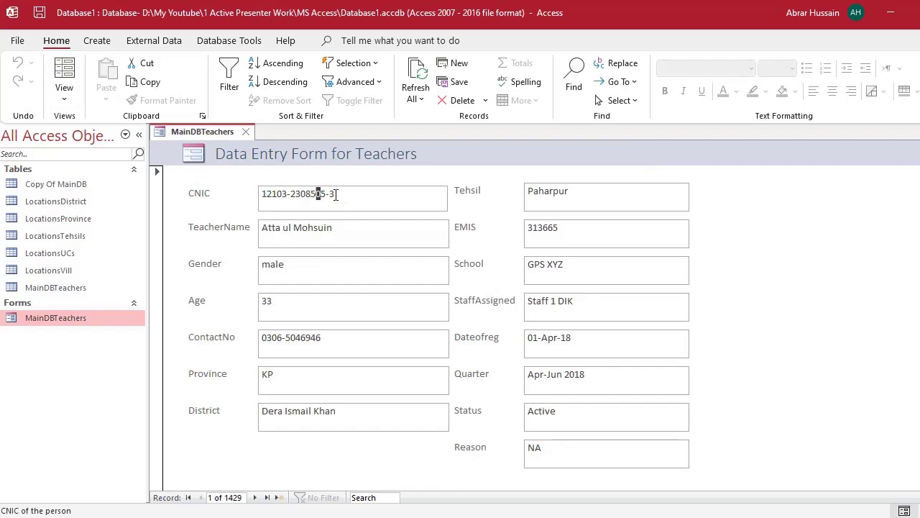
pyautogui.hotkey('shift', 'Home')
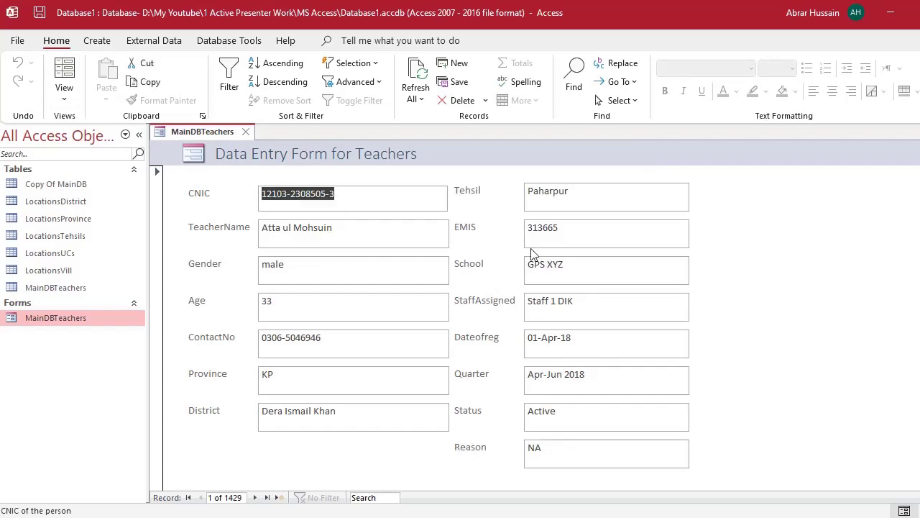
pyautogui.write('156__-_______-_')
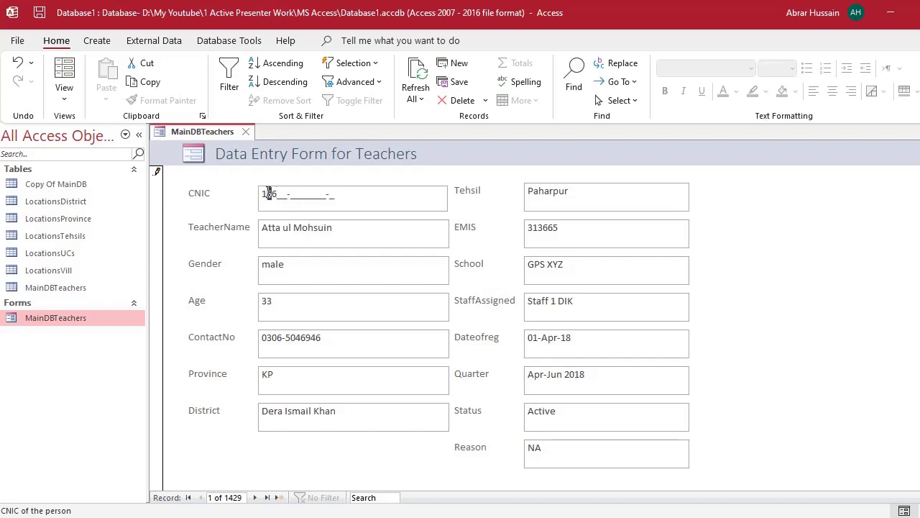
pyautogui.click(303, 195)
pyautogui.click(316, 195)
pyautogui.click(353, 199)
pyautogui.hotkey('shift', 'Home')
pyautogui.hotkey('ctrl', 'z')
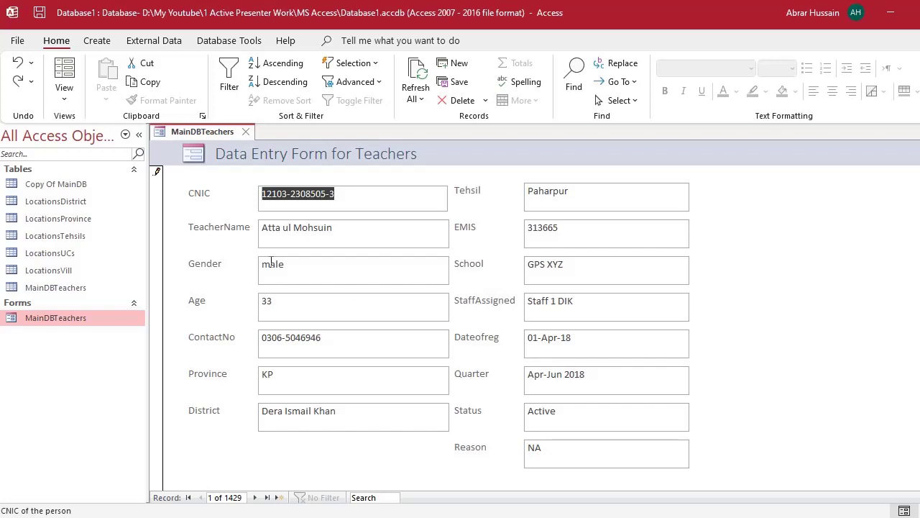
pyautogui.click(327, 194)
pyautogui.click(233, 190)
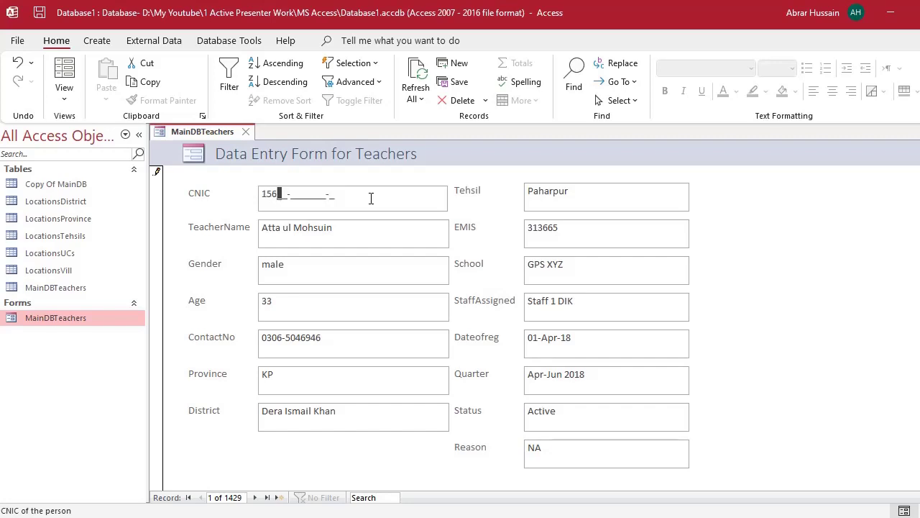
pyautogui.press('Escape')
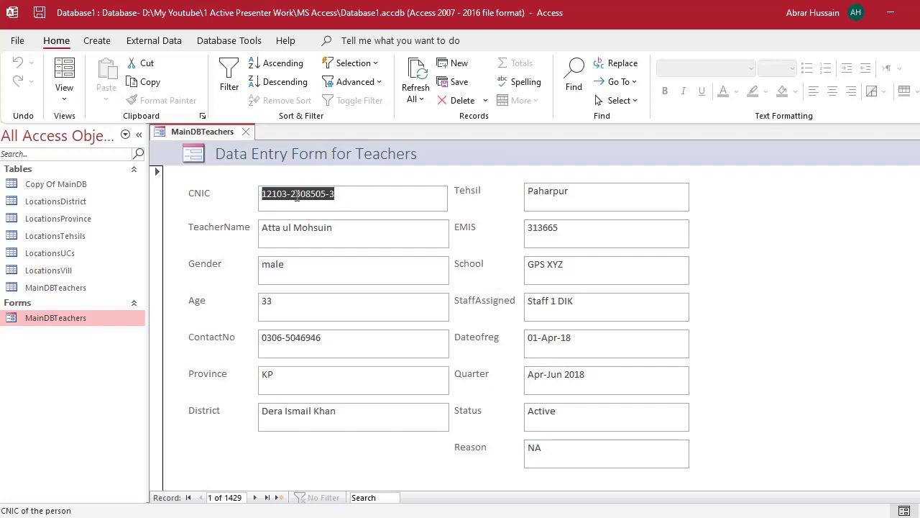
pyautogui.click(64, 94)
pyautogui.click(72, 195)
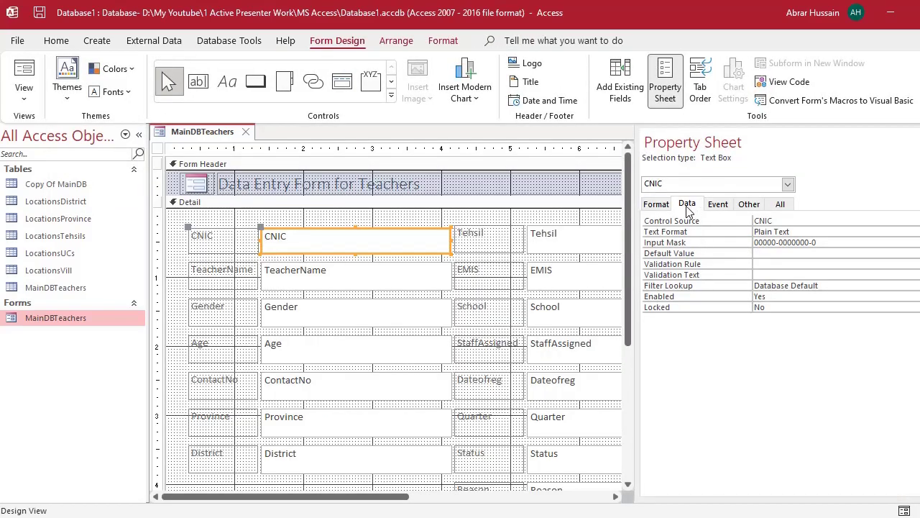
# - Check CNIC's Default Value and Validation Rule, cancelling the Expression Builder unchanged
pyautogui.click(772, 253)
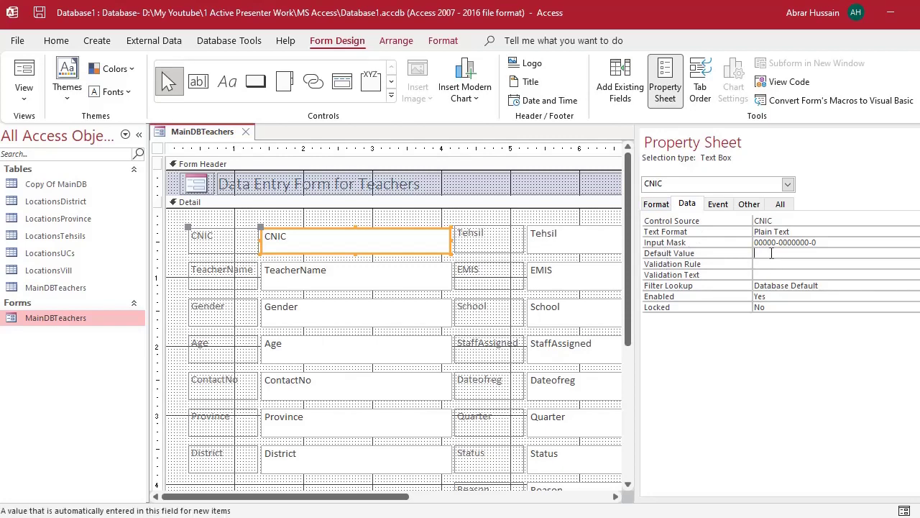
pyautogui.click(765, 263)
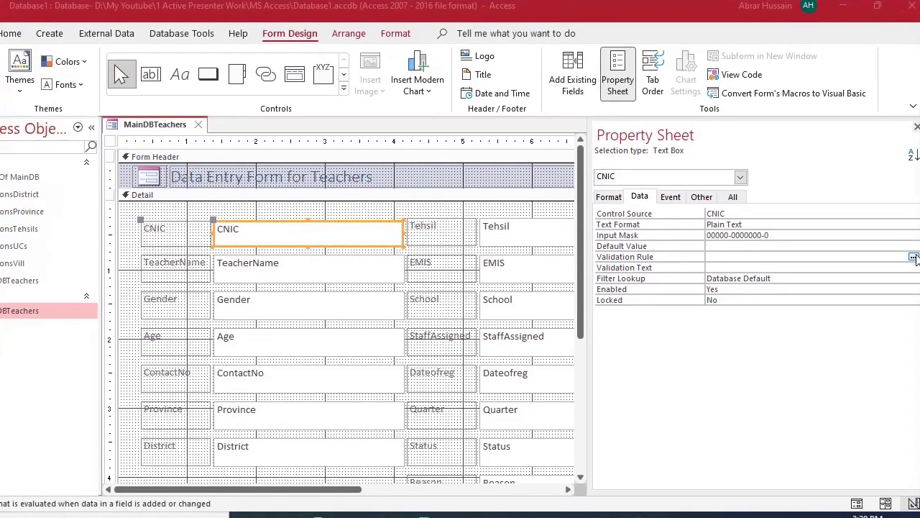
pyautogui.click(913, 256)
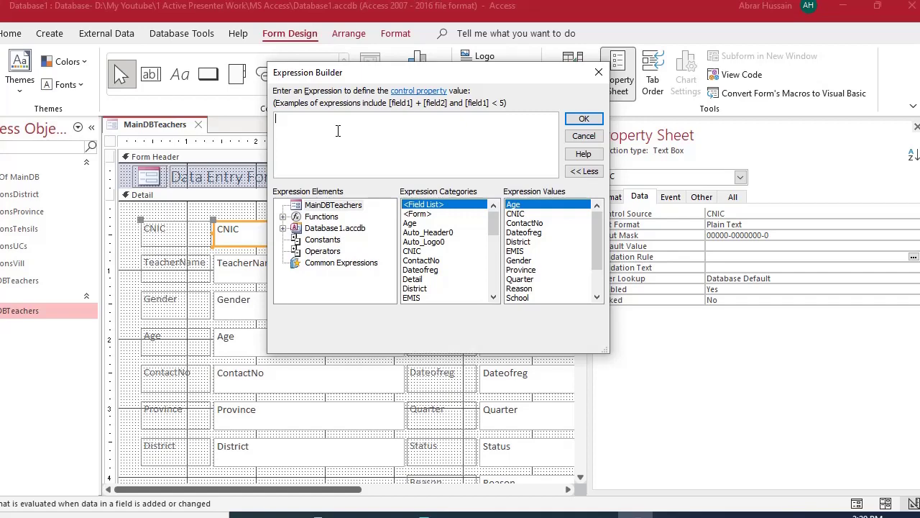
pyautogui.click(584, 136)
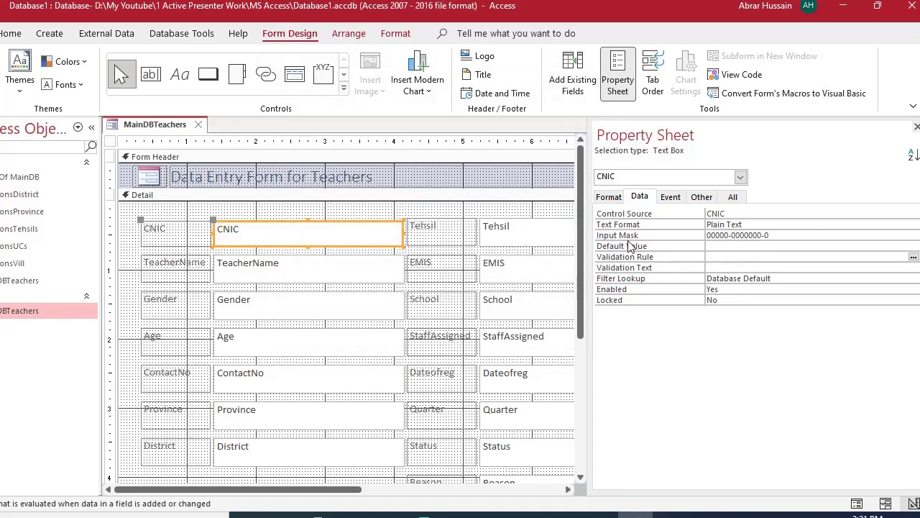
pyautogui.click(780, 237)
pyautogui.moveTo(787, 235); pyautogui.dragTo(689, 225)
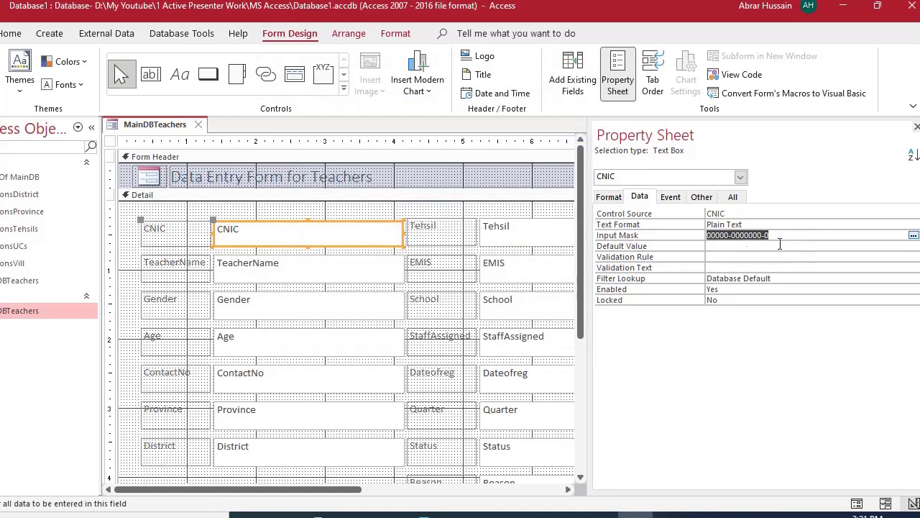
pyautogui.click(721, 240)
pyautogui.moveTo(795, 237); pyautogui.dragTo(690, 236)
pyautogui.click(753, 278)
pyautogui.click(916, 127)
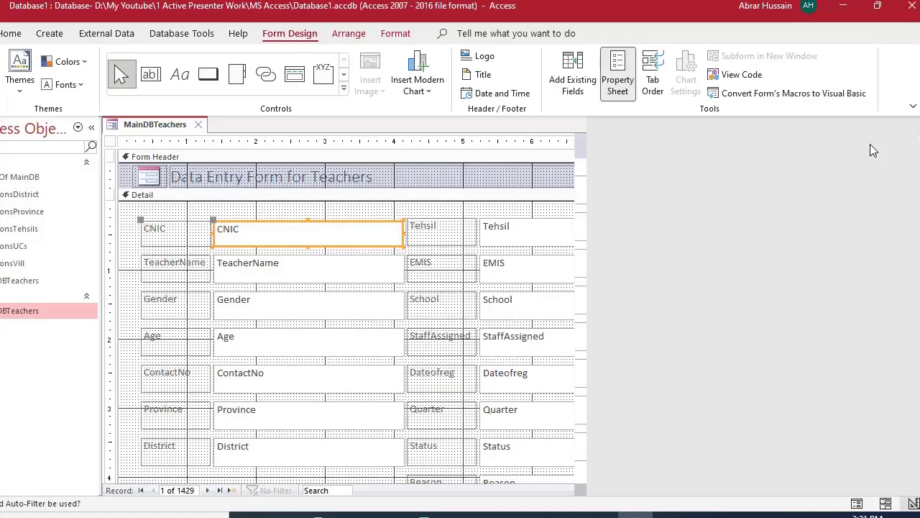
pyautogui.click(522, 226)
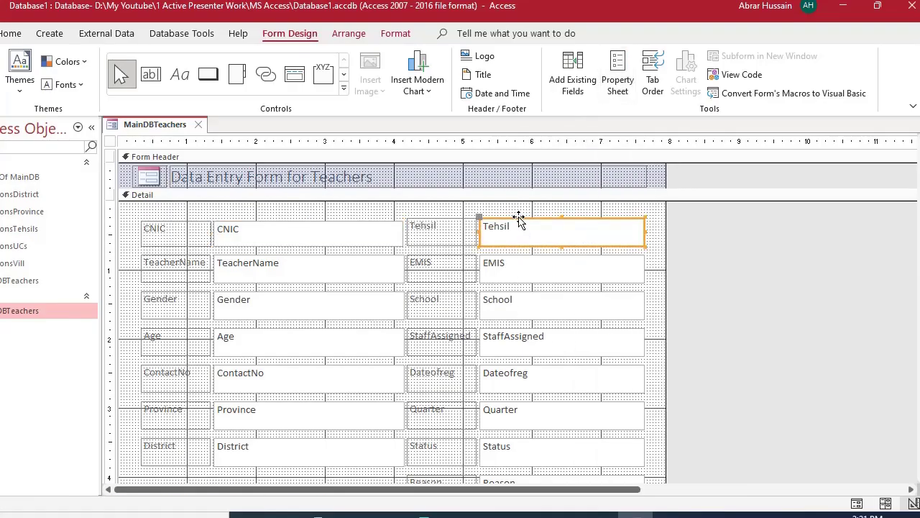
# - Show and hide the Property Sheet for the Tehsil text box
pyautogui.doubleClick(519, 219)
pyautogui.press('F4')
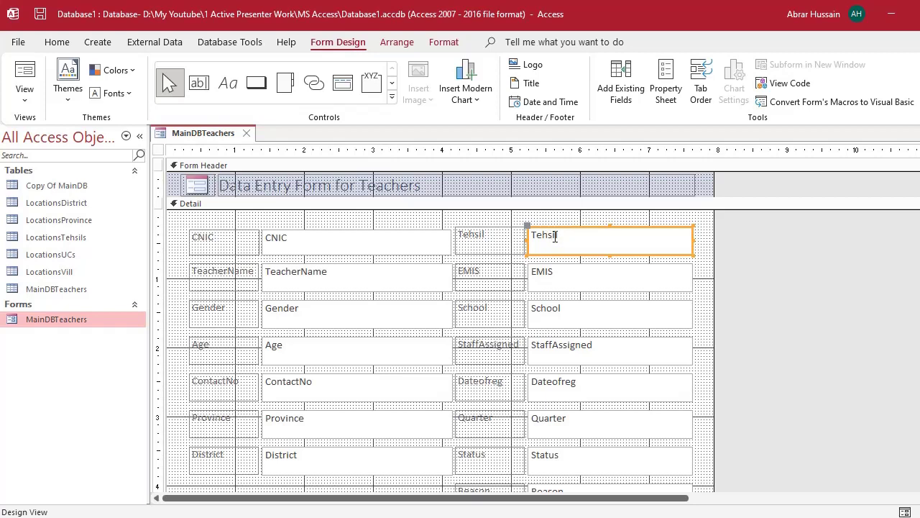
pyautogui.press('F4')
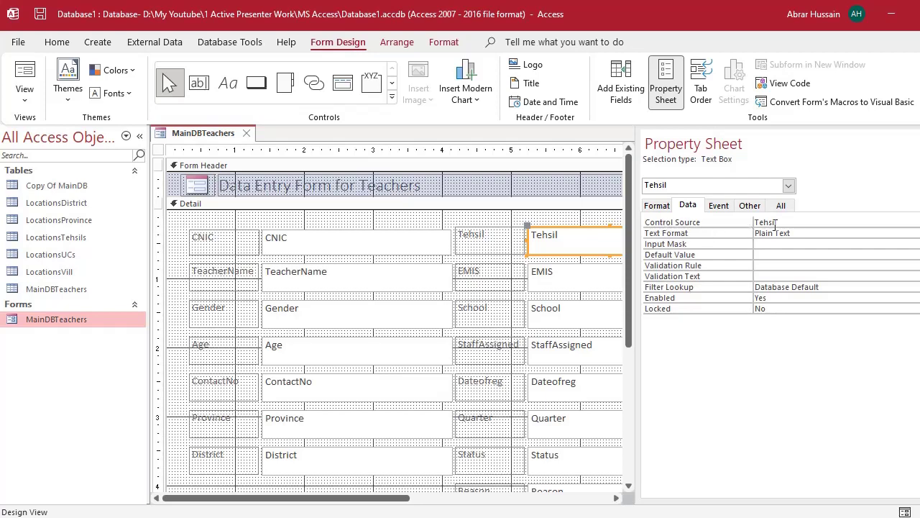
# - Change the Tehsil text box to a combo box, make it slightly taller, and show its properties
pyautogui.rightClick(588, 229)
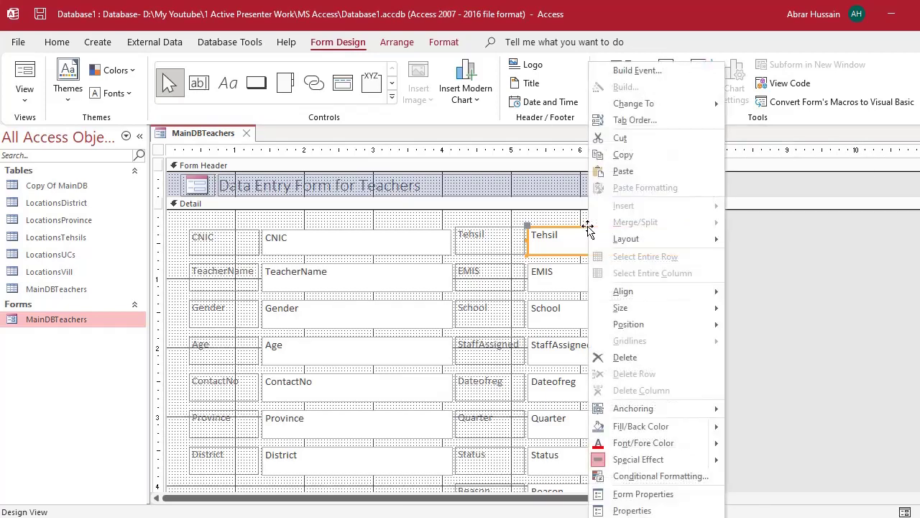
pyautogui.moveTo(640, 103)
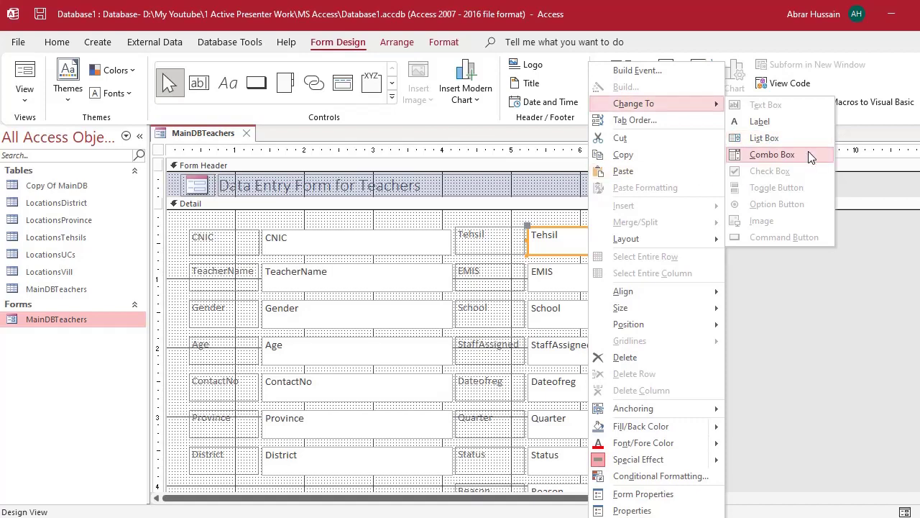
pyautogui.click(804, 158)
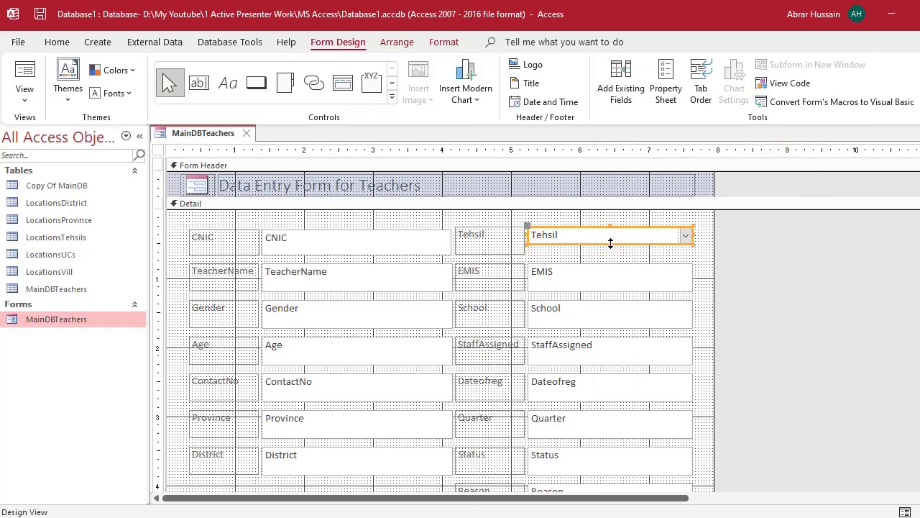
pyautogui.moveTo(610, 243); pyautogui.dragTo(598, 253)
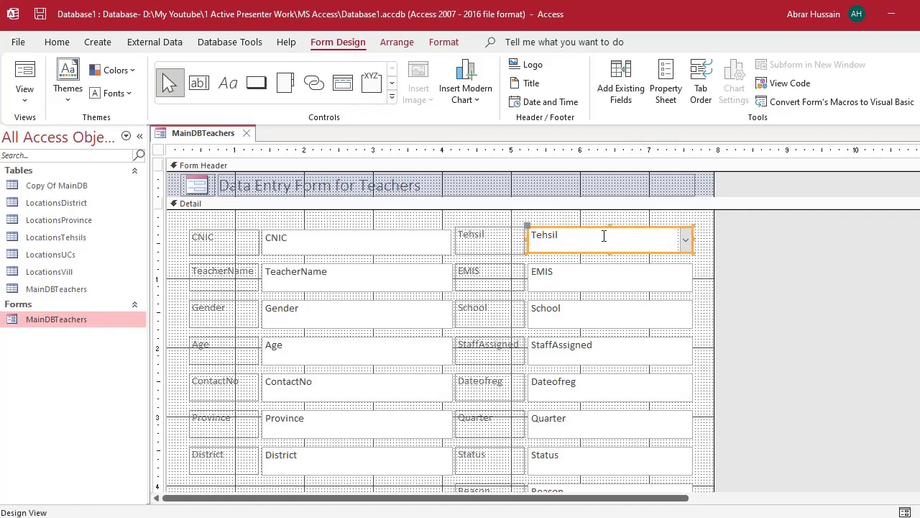
pyautogui.doubleClick(598, 229)
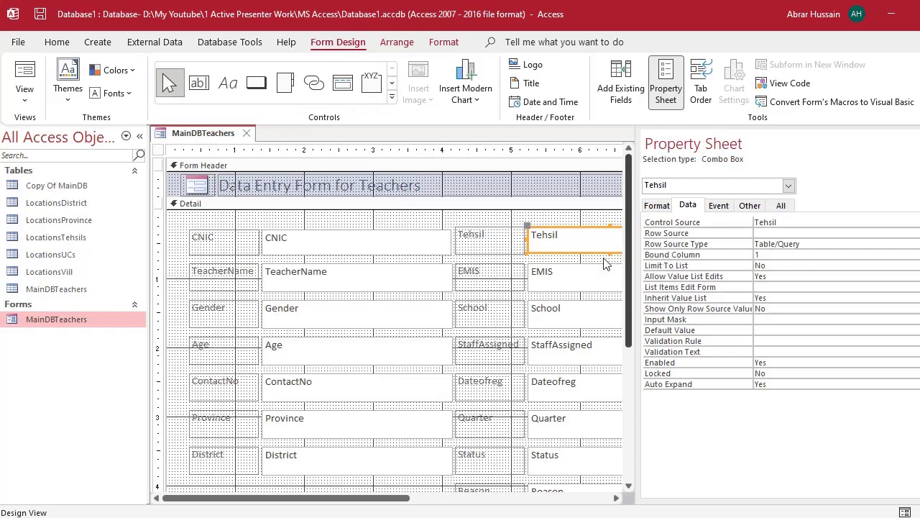
# - Set the Tehsil combo box's Row Source to the LocationsTehsils table
pyautogui.click(350, 233)
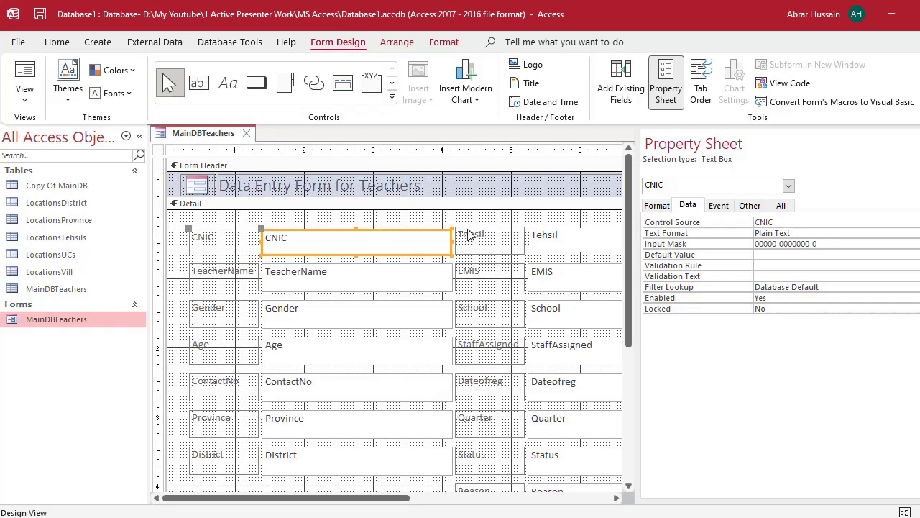
pyautogui.click(573, 232)
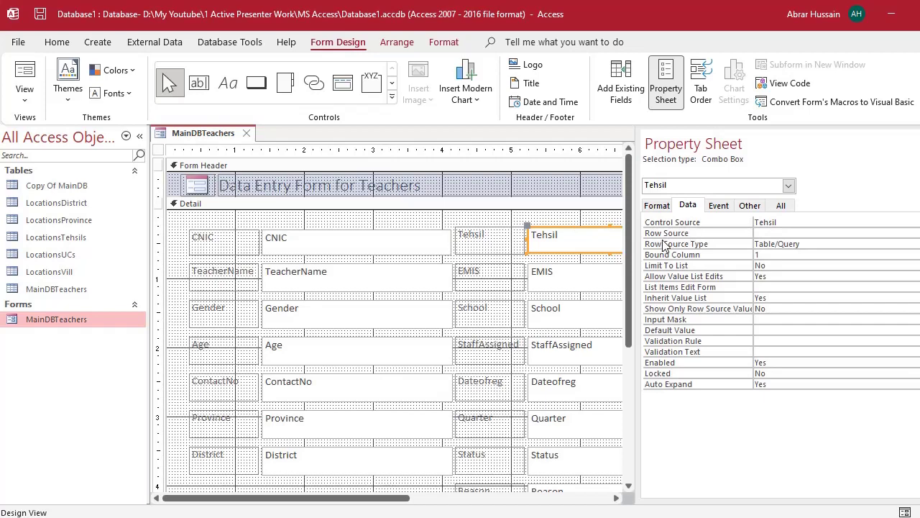
pyautogui.click(775, 233)
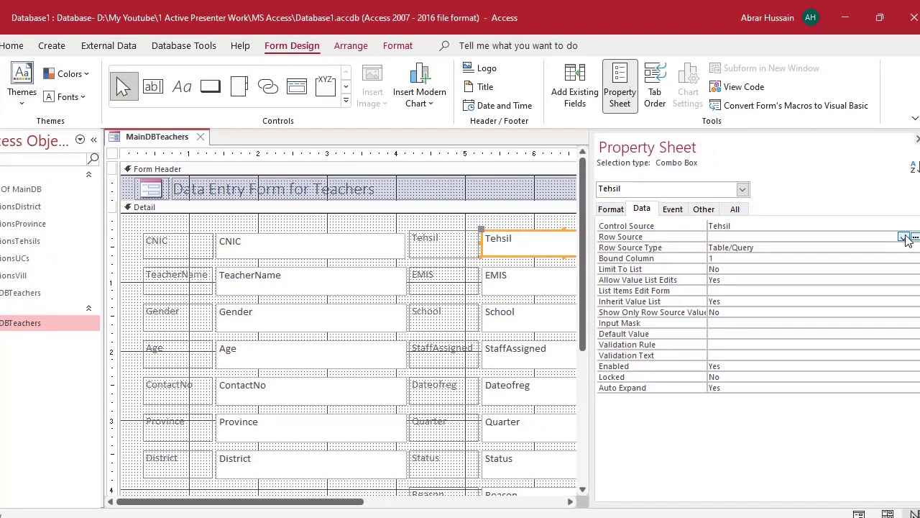
pyautogui.click(903, 238)
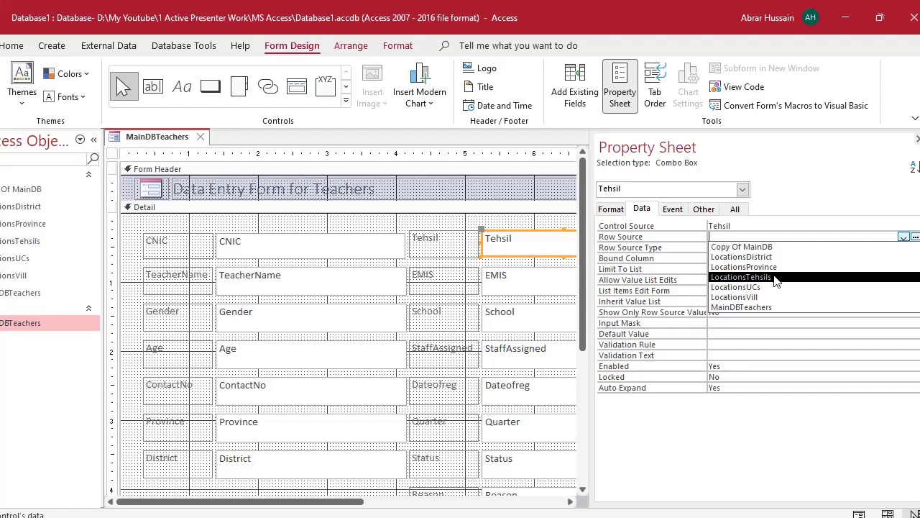
pyautogui.click(774, 278)
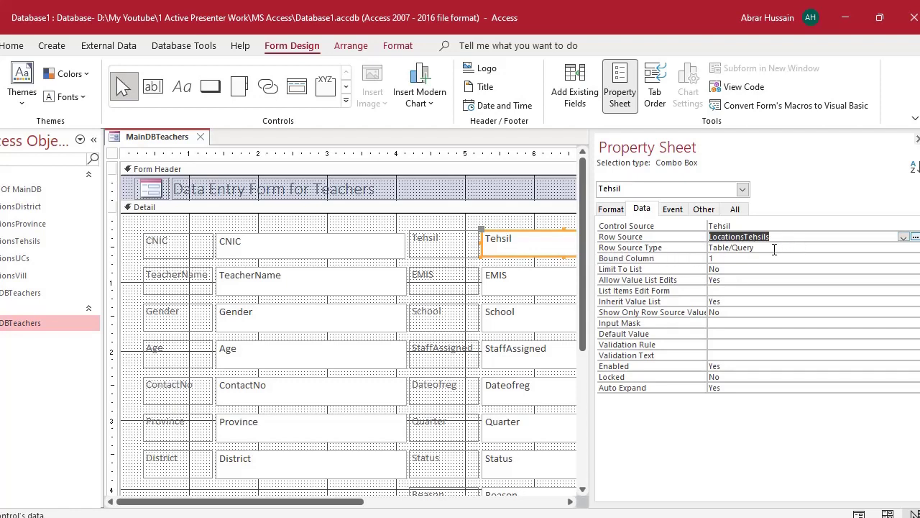
pyautogui.click(765, 248)
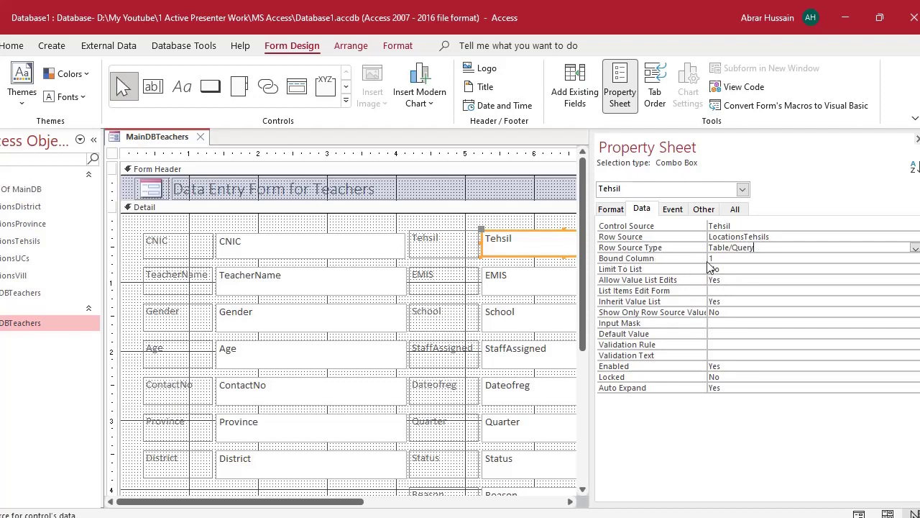
pyautogui.click(734, 259)
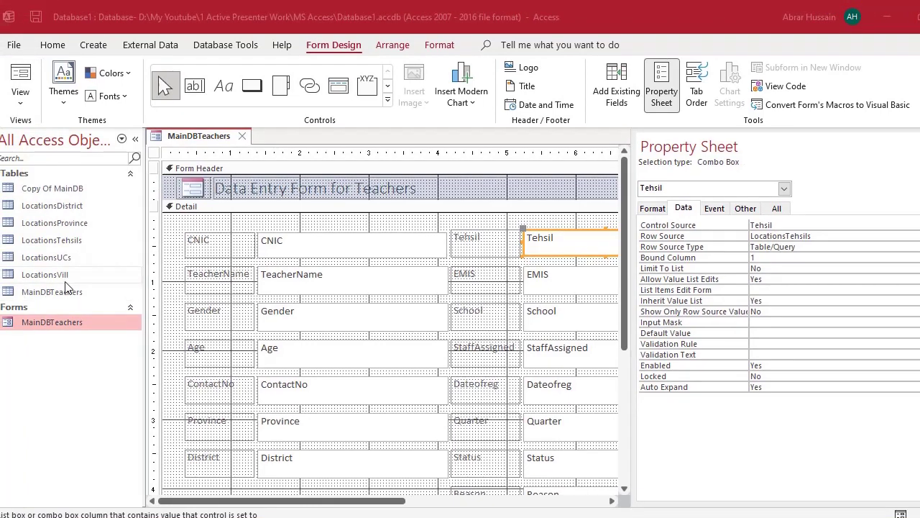
pyautogui.click(63, 277)
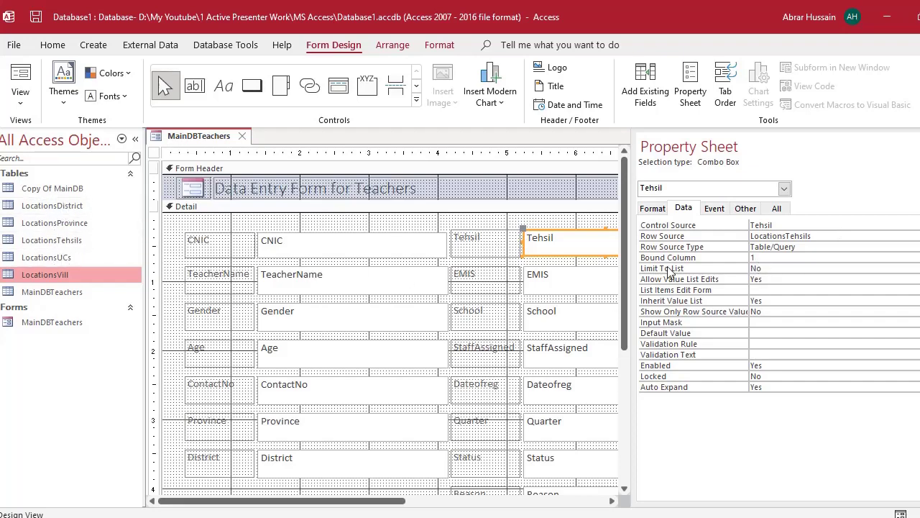
pyautogui.click(770, 258)
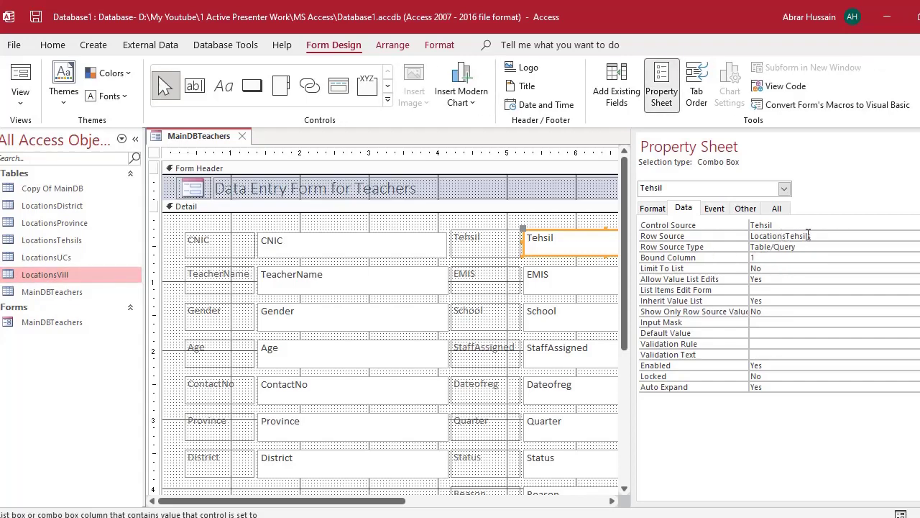
# - Review the LocationsTehsils table's Tehsil, District, Province and Country columns beside the form design
pyautogui.click(53, 239)
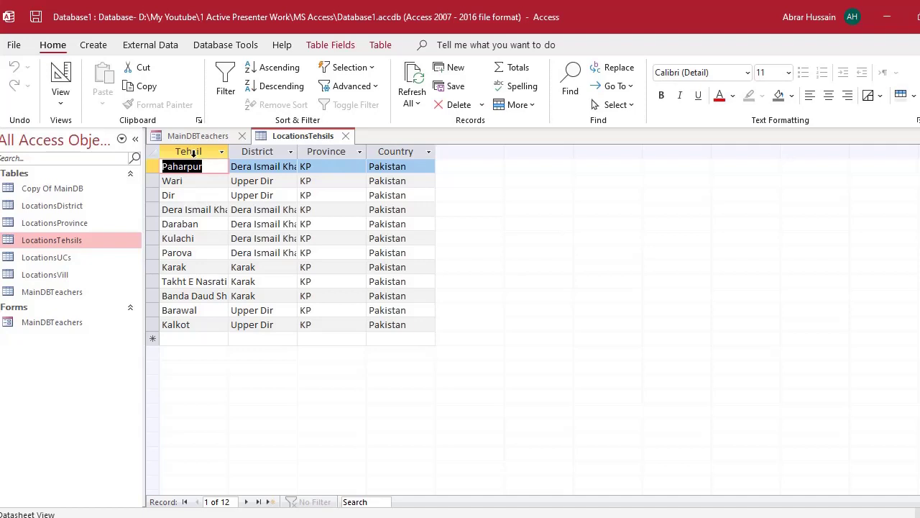
pyautogui.click(196, 152)
pyautogui.click(259, 152)
pyautogui.click(325, 151)
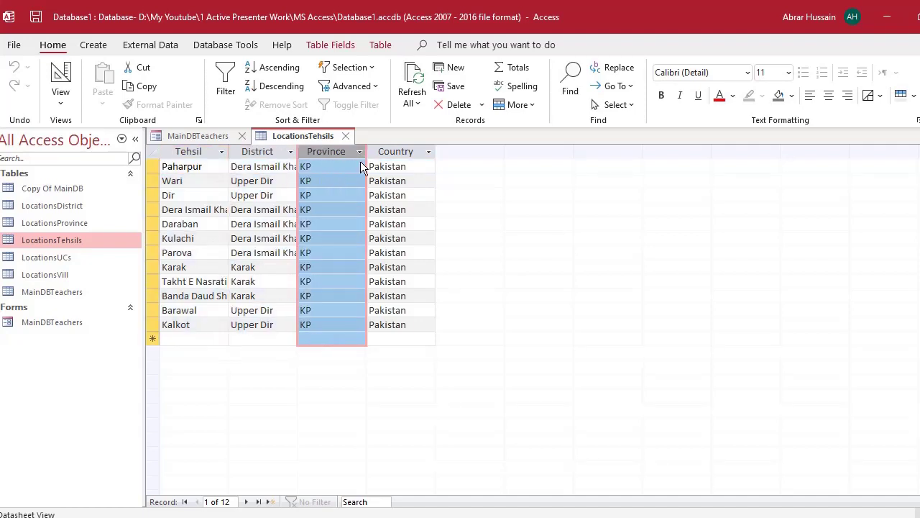
pyautogui.click(403, 151)
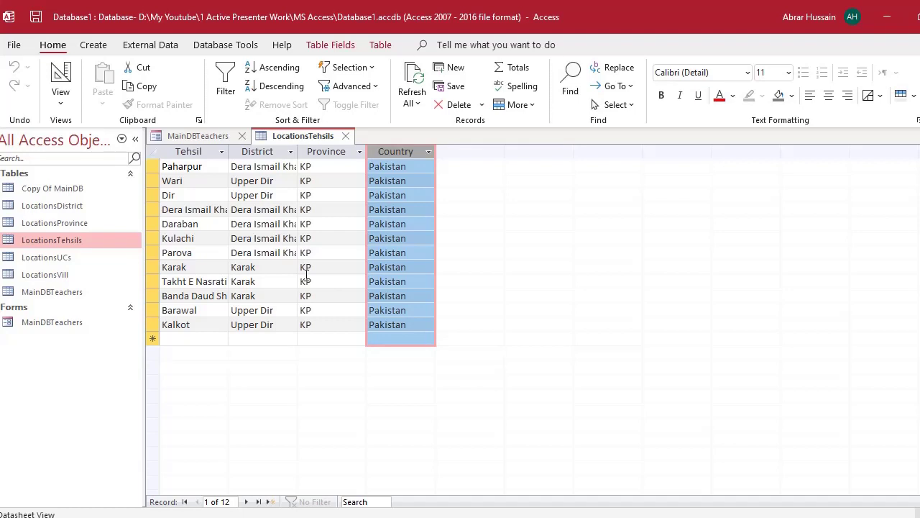
pyautogui.click(193, 150)
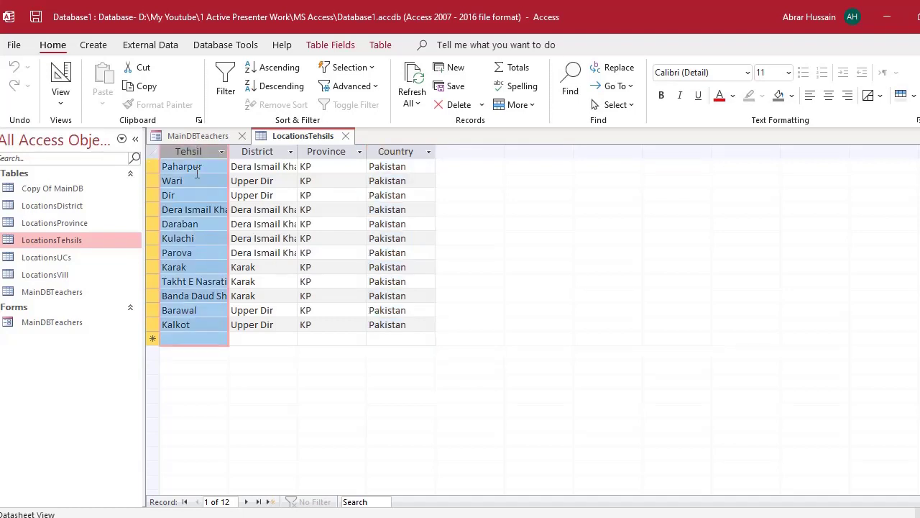
pyautogui.click(207, 167)
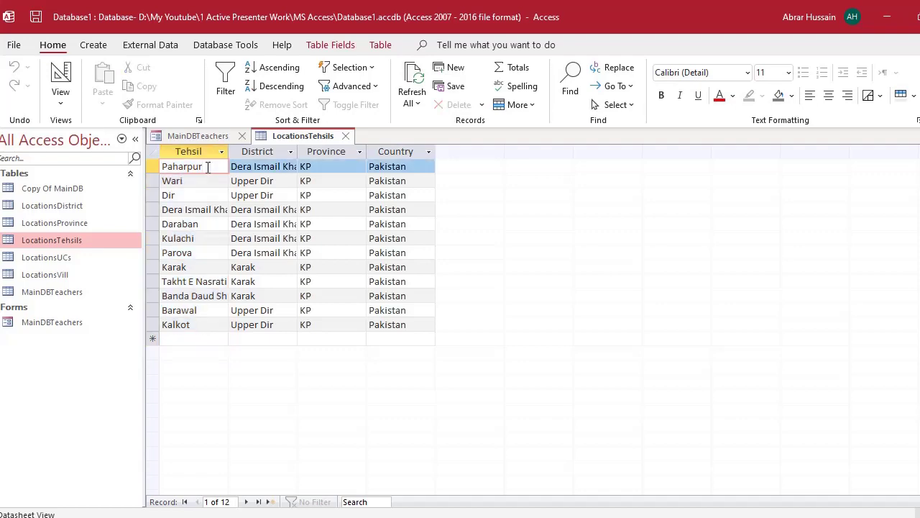
pyautogui.click(190, 136)
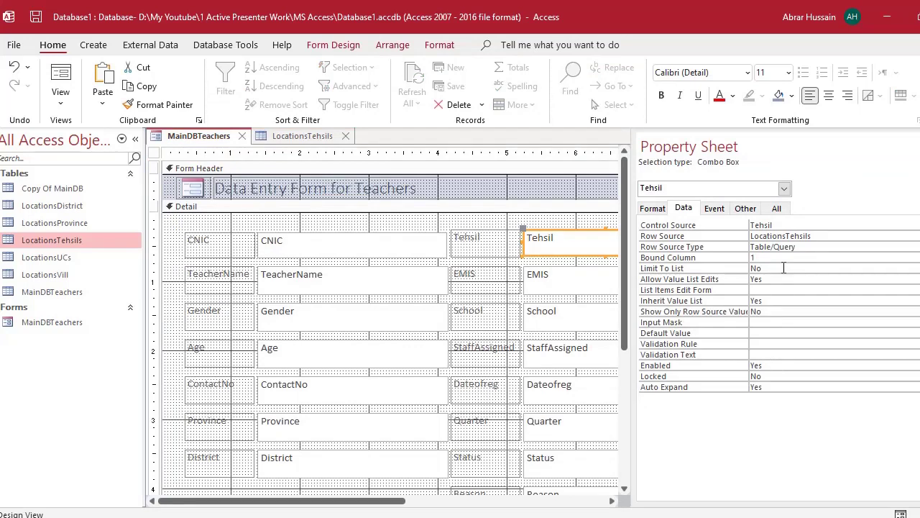
pyautogui.click(306, 137)
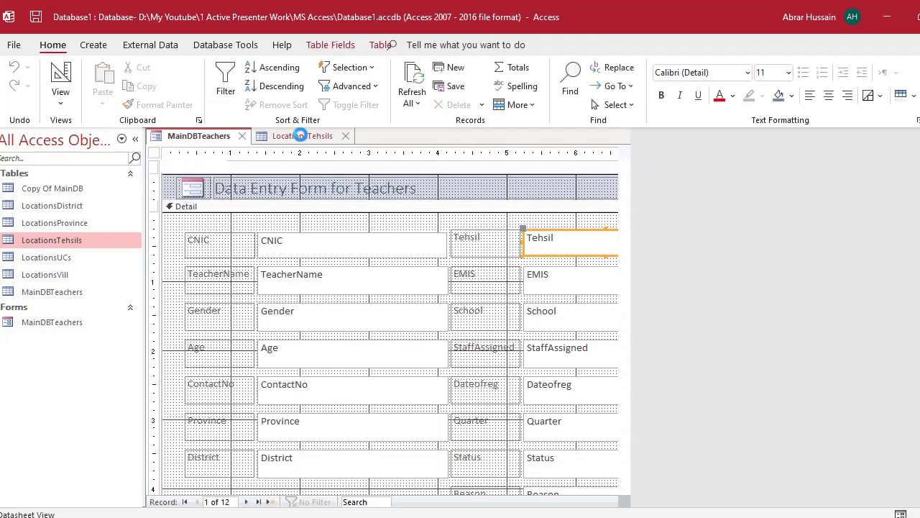
pyautogui.click(194, 138)
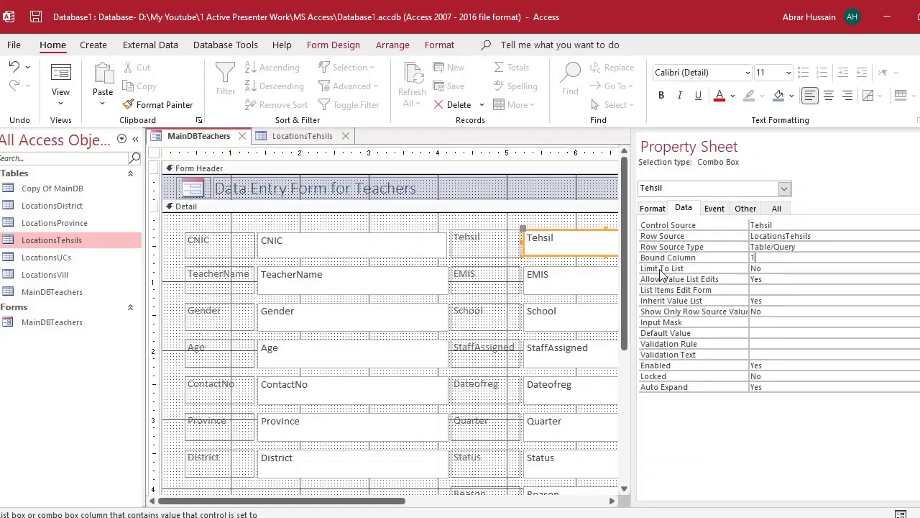
# - Change the Tehsil combo box's Limit To List from No to Yes and close the Property Sheet
pyautogui.click(775, 269)
pyautogui.doubleClick(775, 268)
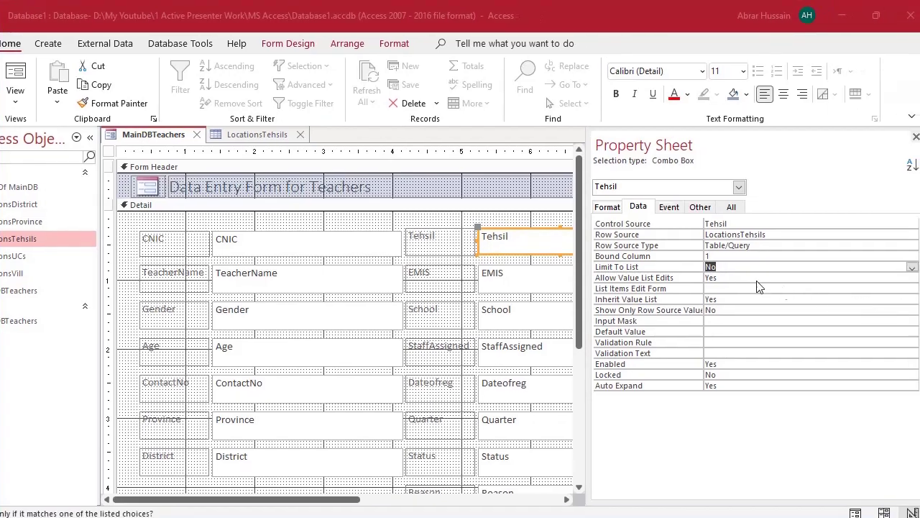
pyautogui.click(750, 268)
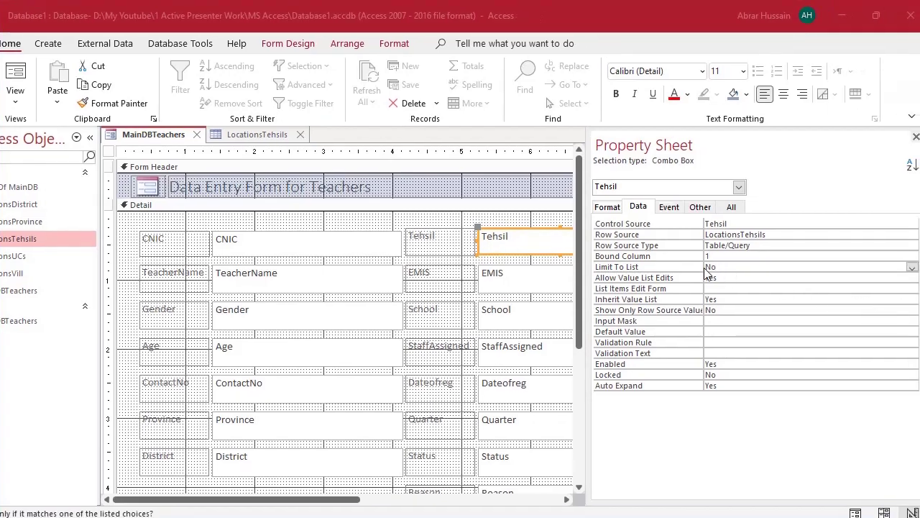
pyautogui.click(911, 267)
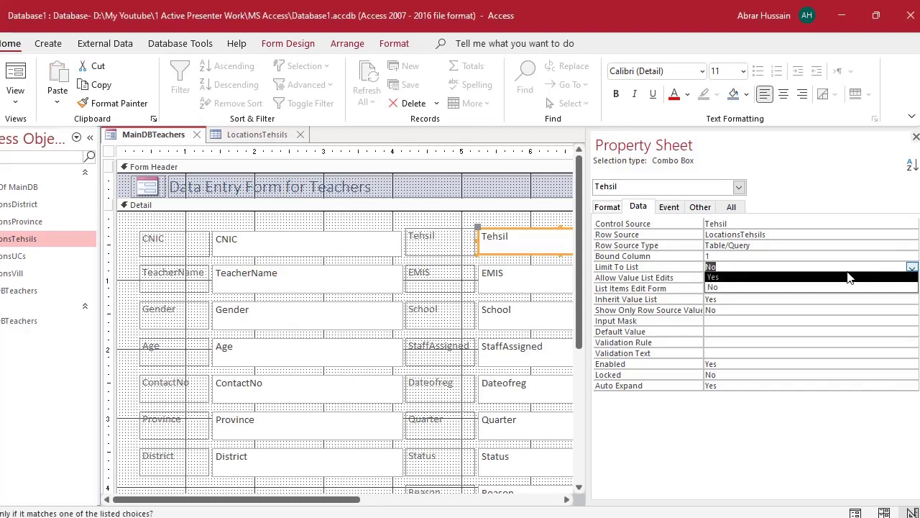
pyautogui.click(721, 277)
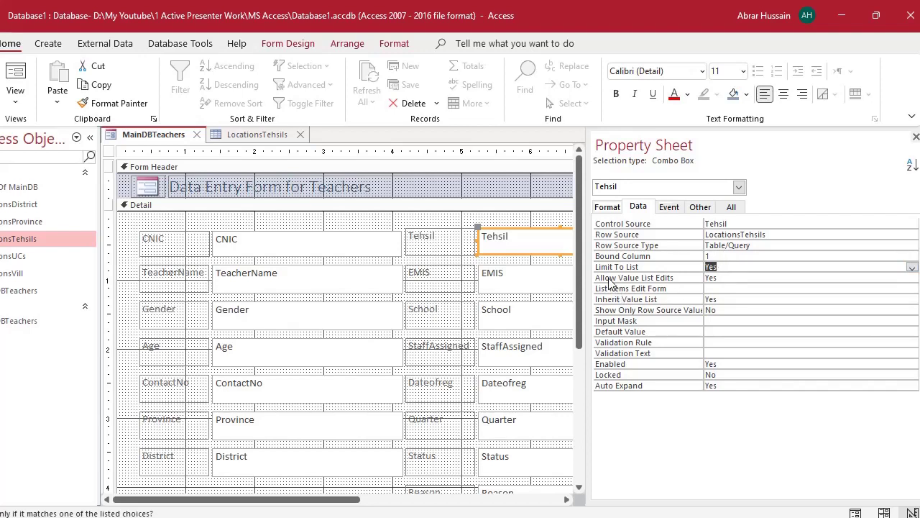
pyautogui.click(729, 278)
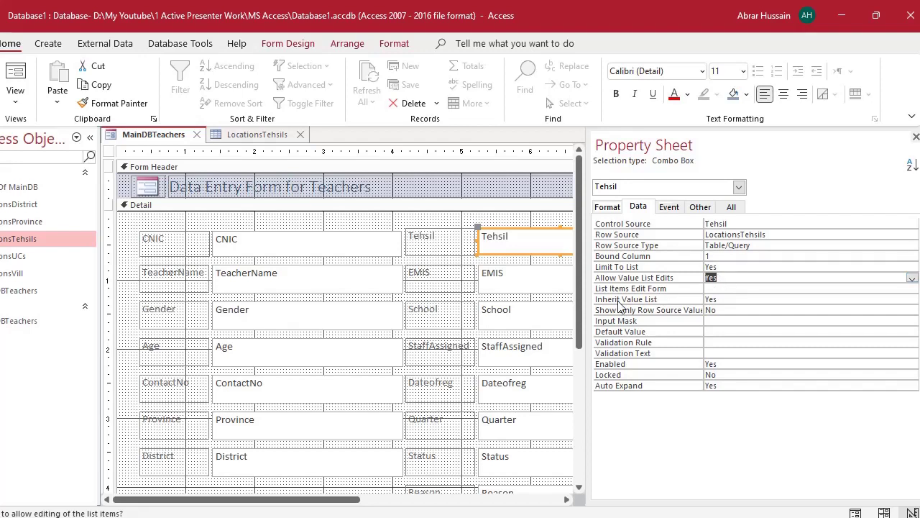
pyautogui.click(714, 256)
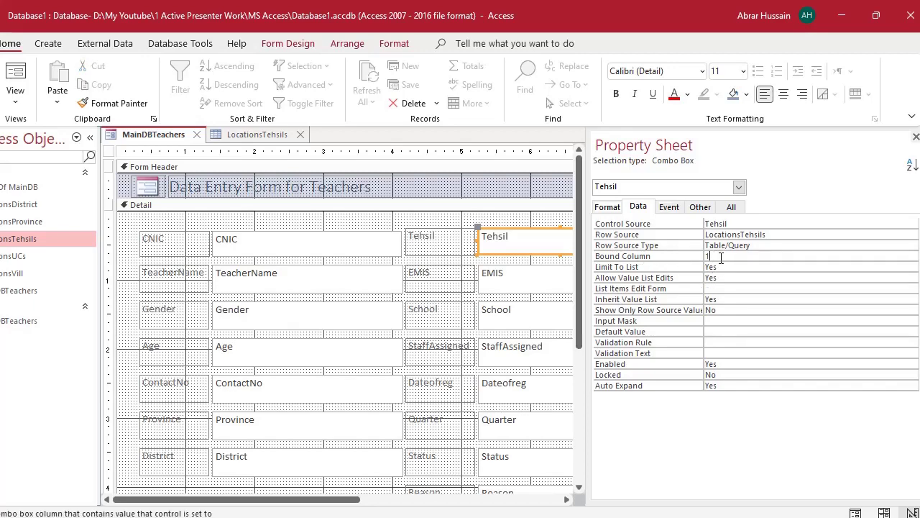
pyautogui.click(916, 137)
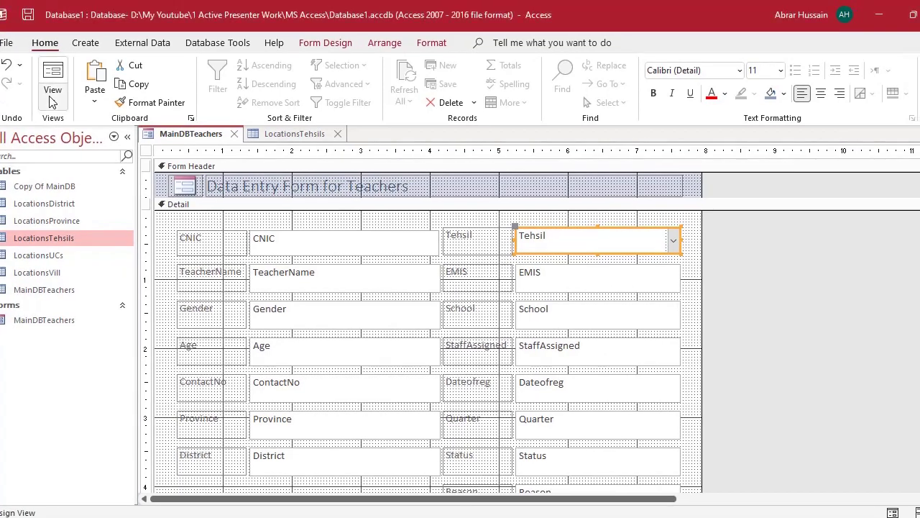
pyautogui.click(52, 100)
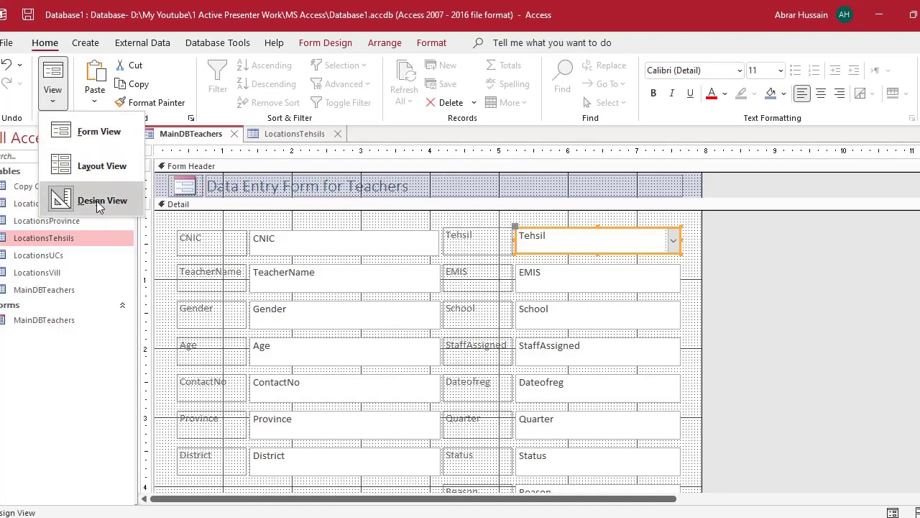
pyautogui.click(90, 133)
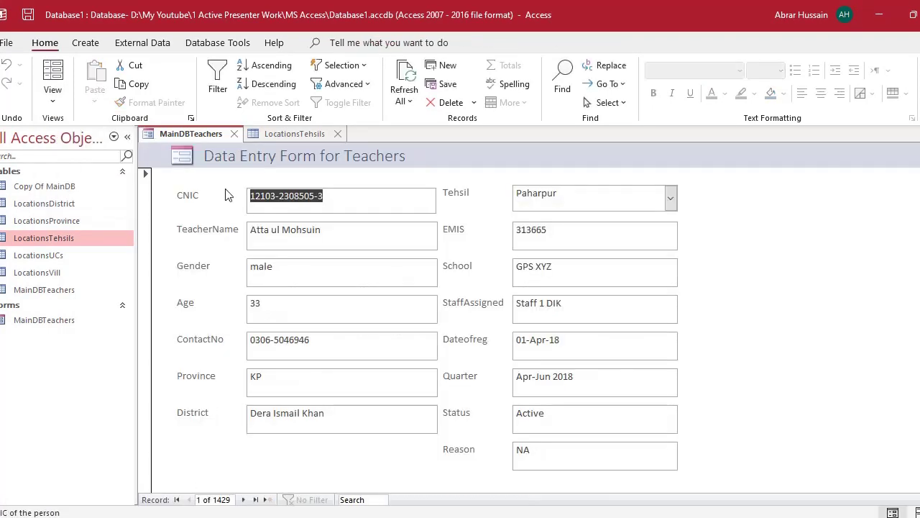
pyautogui.click(673, 200)
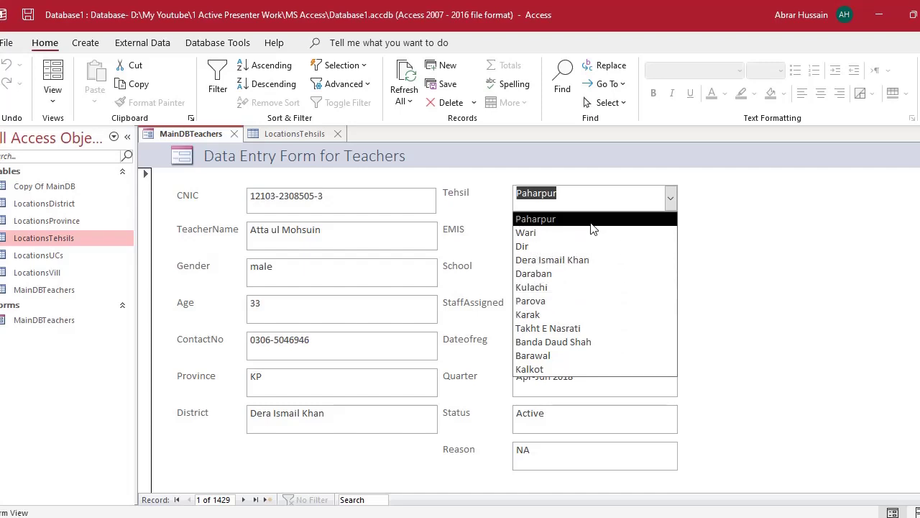
pyautogui.click(53, 99)
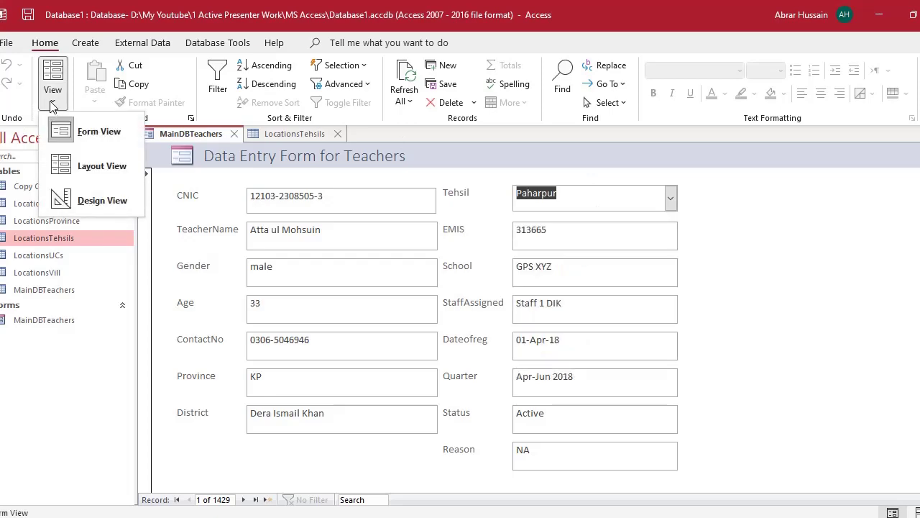
pyautogui.click(74, 199)
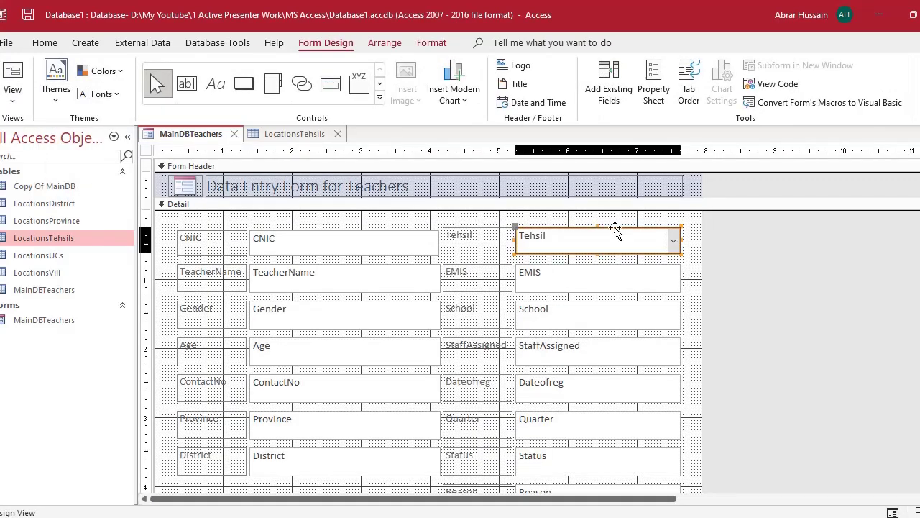
# - Check the Tehsil combo box's Bound Column against the LocationsTehsils District, Province and Country columns
pyautogui.doubleClick(614, 231)
pyautogui.click(676, 207)
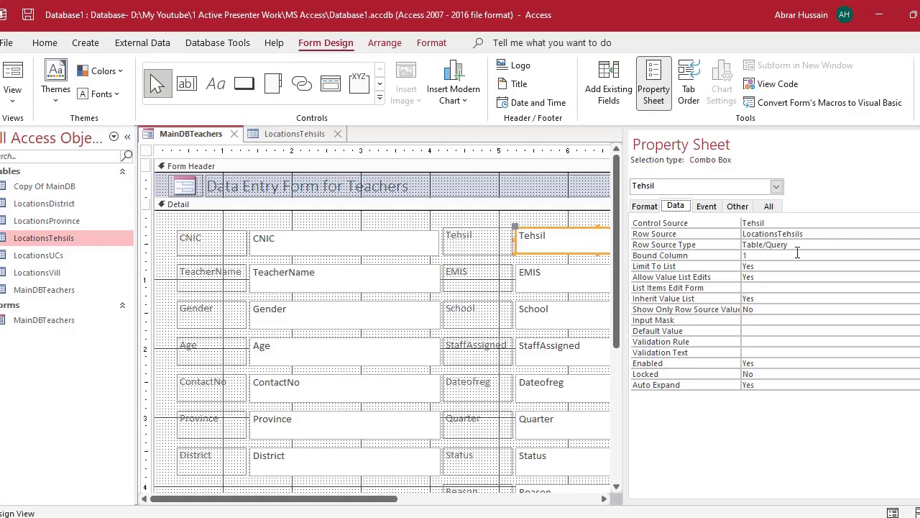
pyautogui.click(739, 255)
pyautogui.moveTo(739, 254); pyautogui.dragTo(737, 254)
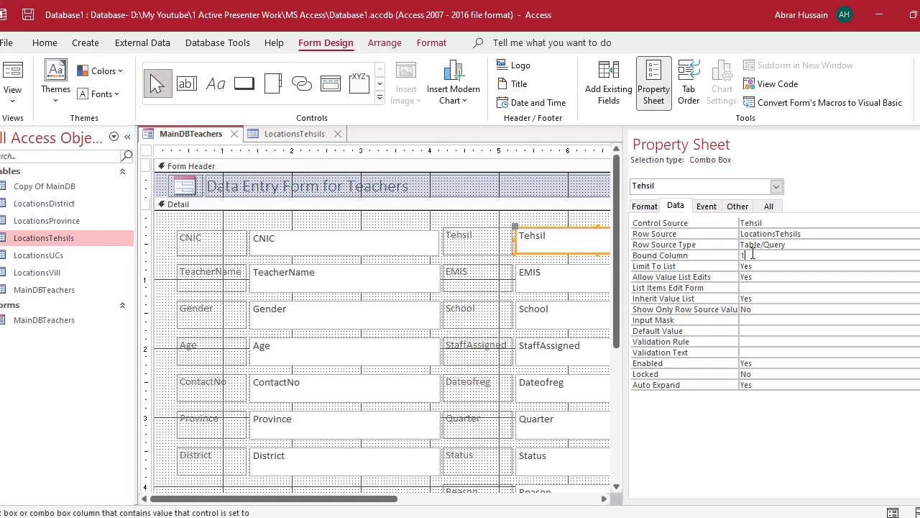
pyautogui.click(292, 134)
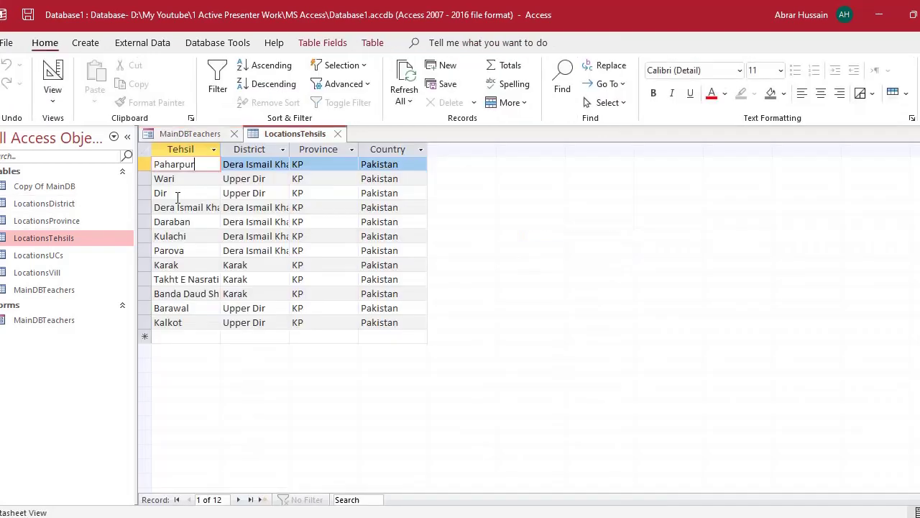
pyautogui.click(248, 148)
pyautogui.click(319, 149)
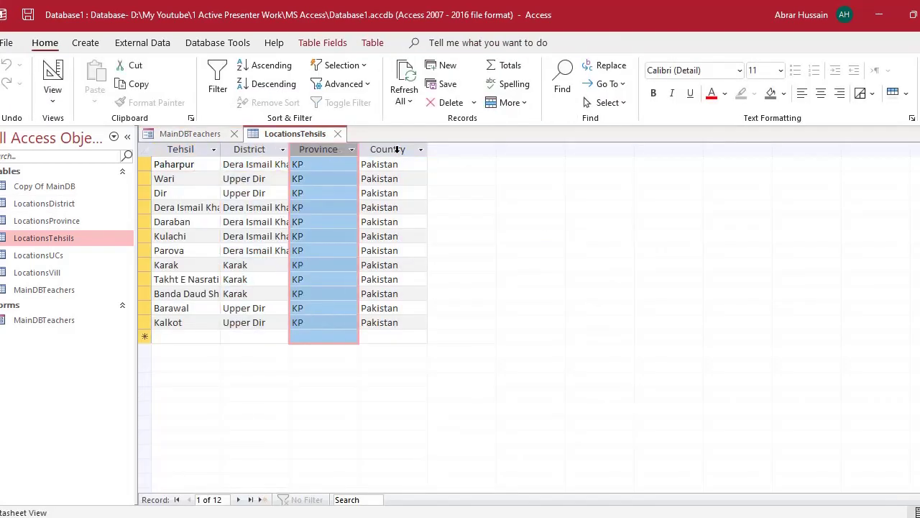
pyautogui.click(398, 149)
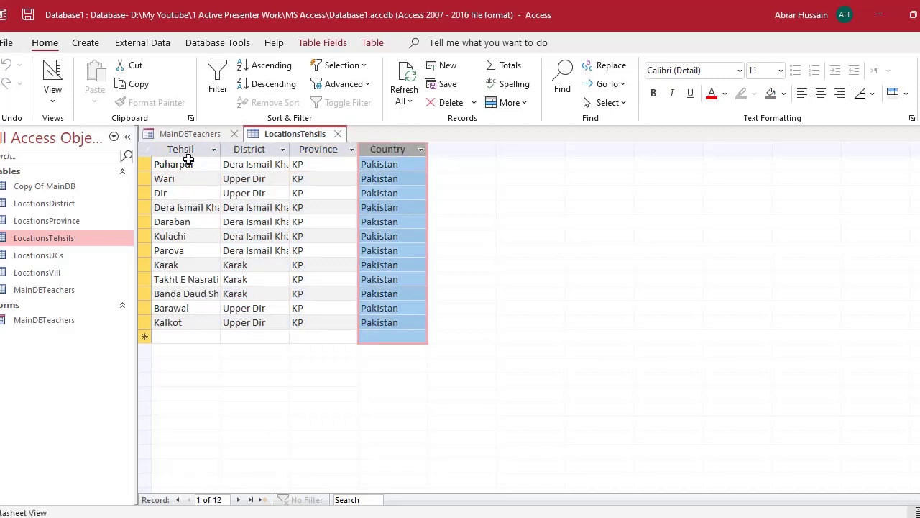
pyautogui.click(176, 133)
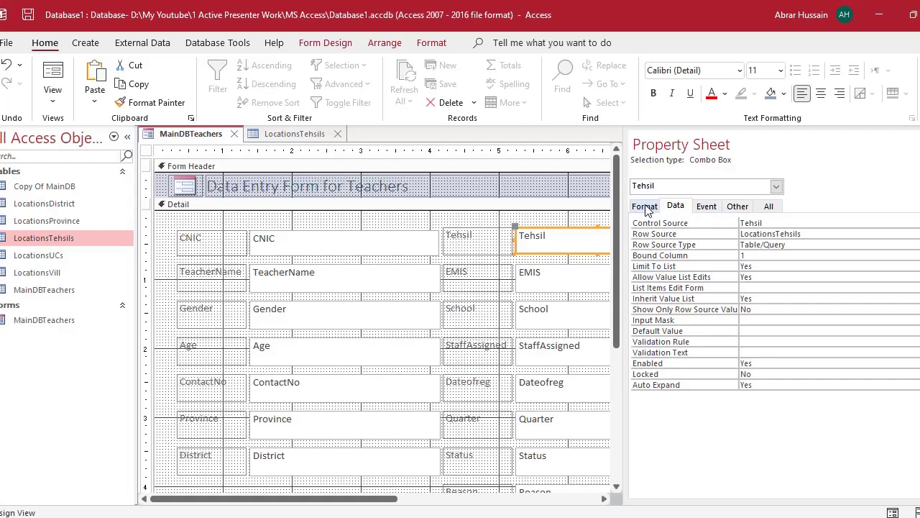
# - Change the Tehsil combo box's Column Count from 1 to 2 on the Format tab
pyautogui.click(645, 207)
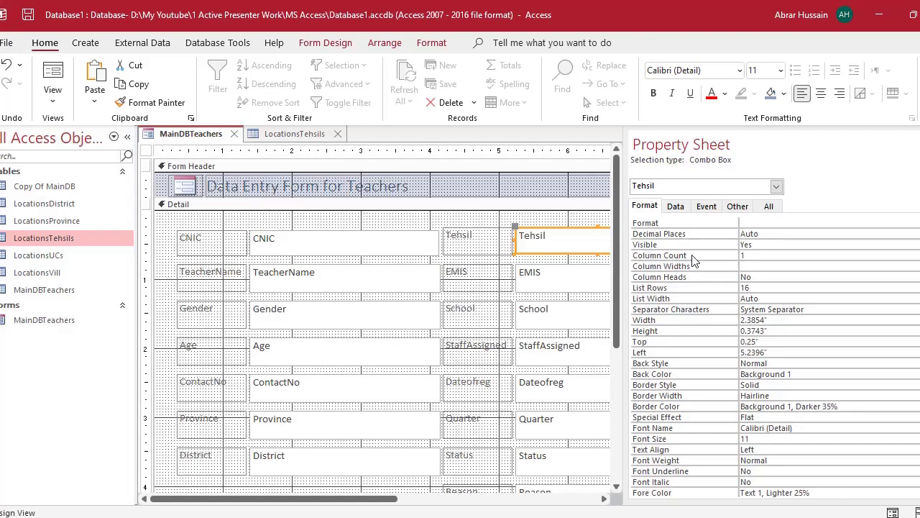
pyautogui.click(756, 255)
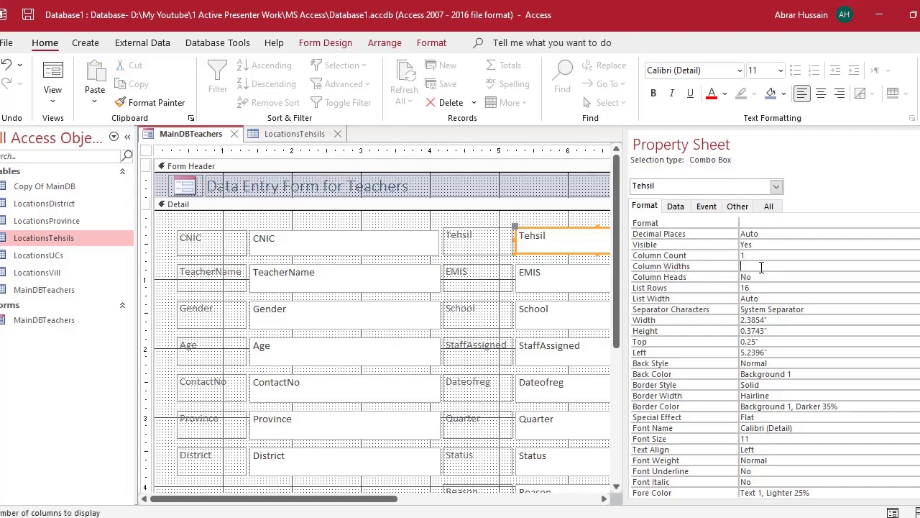
pyautogui.doubleClick(750, 255)
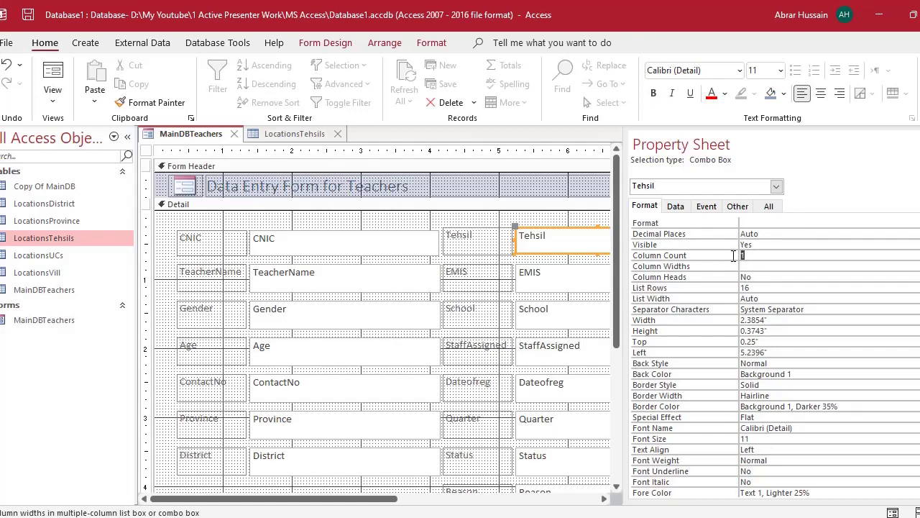
pyautogui.click(294, 135)
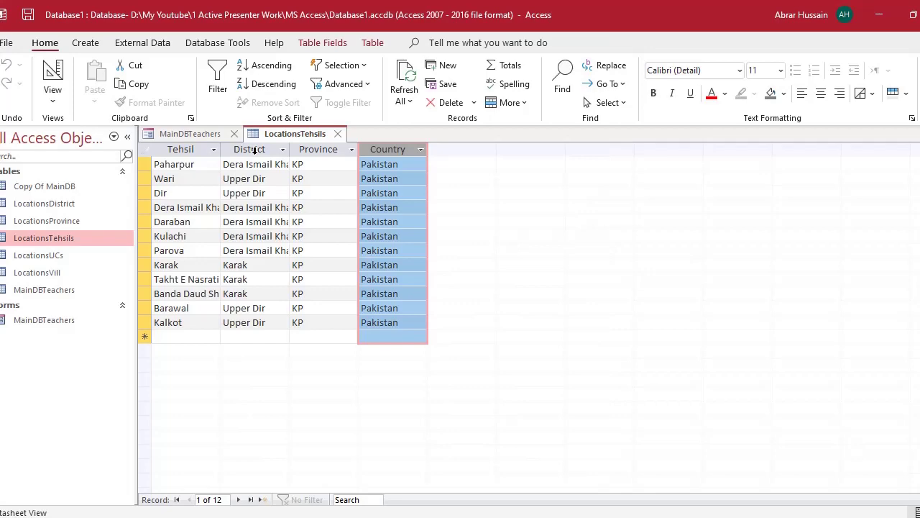
pyautogui.click(204, 134)
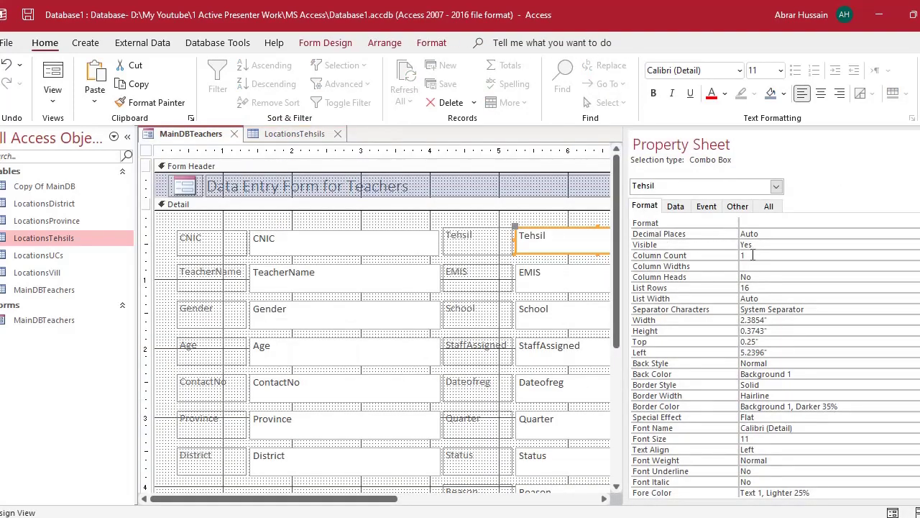
pyautogui.click(753, 254)
pyautogui.write('2')
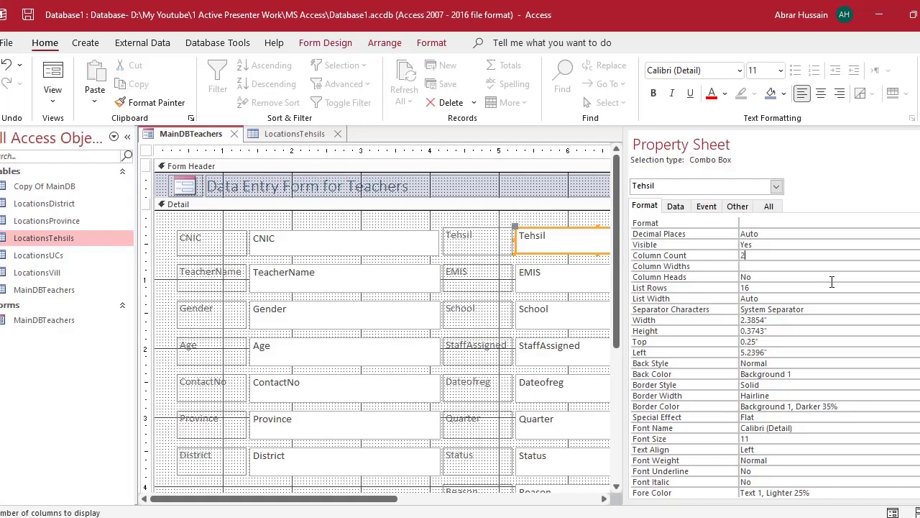
pyautogui.press('Return')
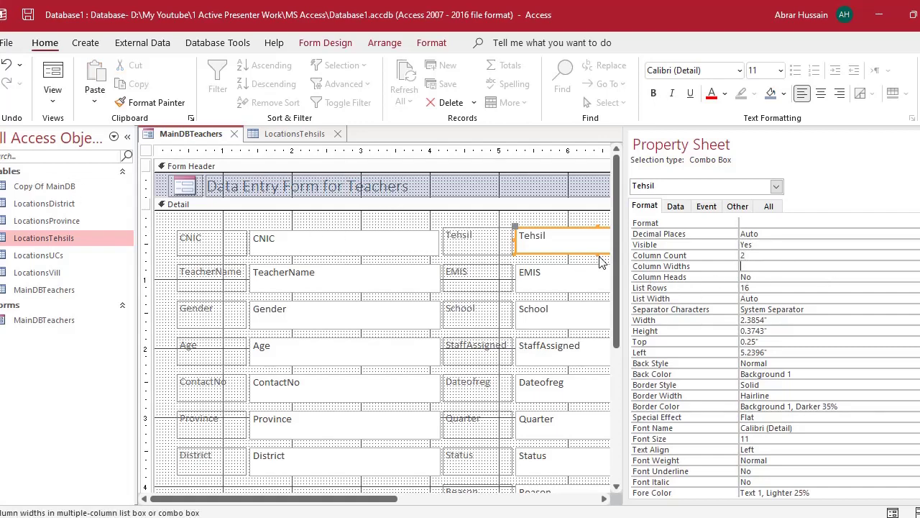
pyautogui.click(56, 77)
pyautogui.click(670, 198)
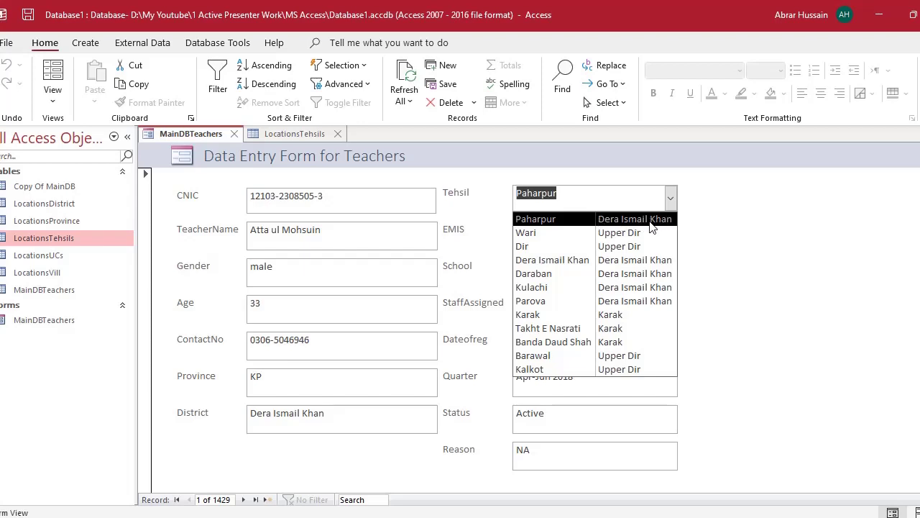
pyautogui.click(52, 101)
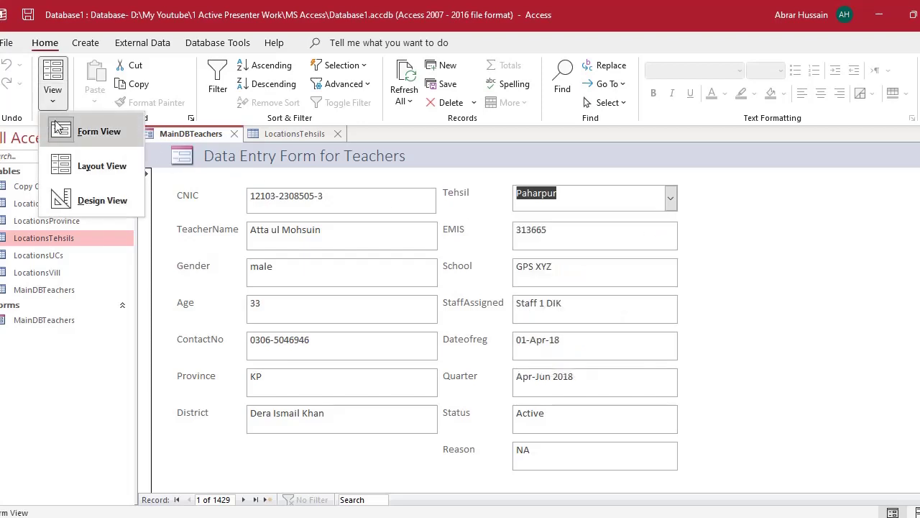
pyautogui.click(102, 200)
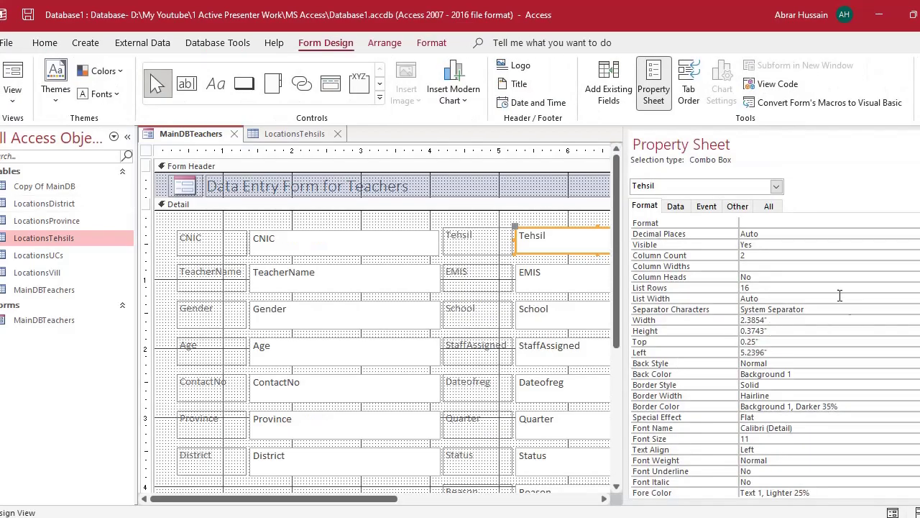
# - Set the Tehsil combo box's Column Count to 4 to match the LocationsTehsils columns
pyautogui.click(758, 267)
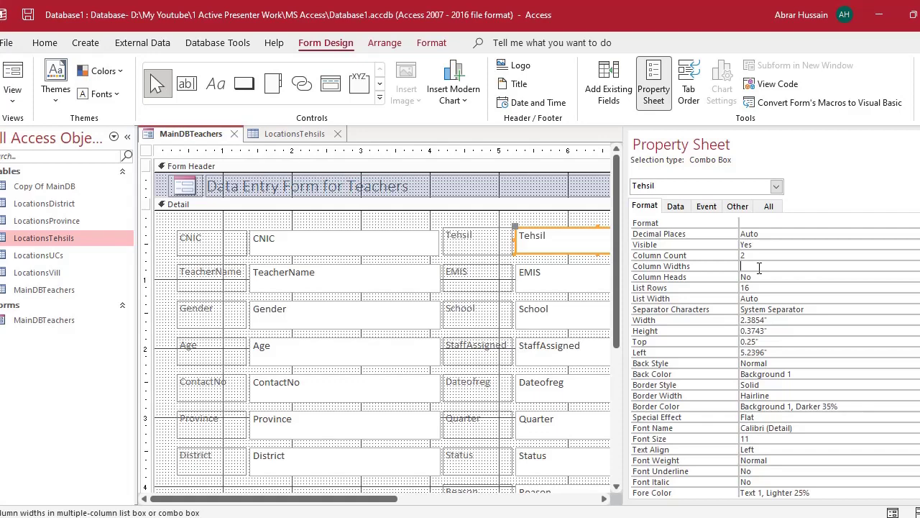
pyautogui.click(755, 257)
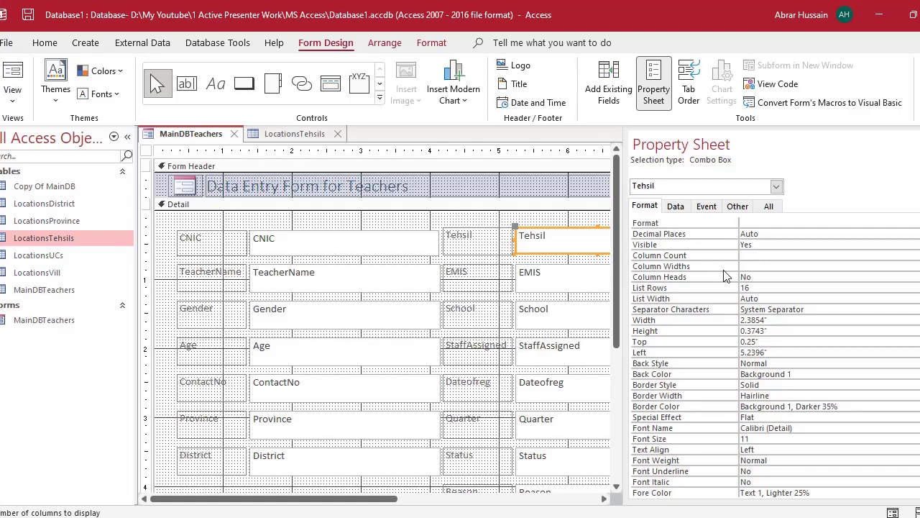
pyautogui.click(309, 135)
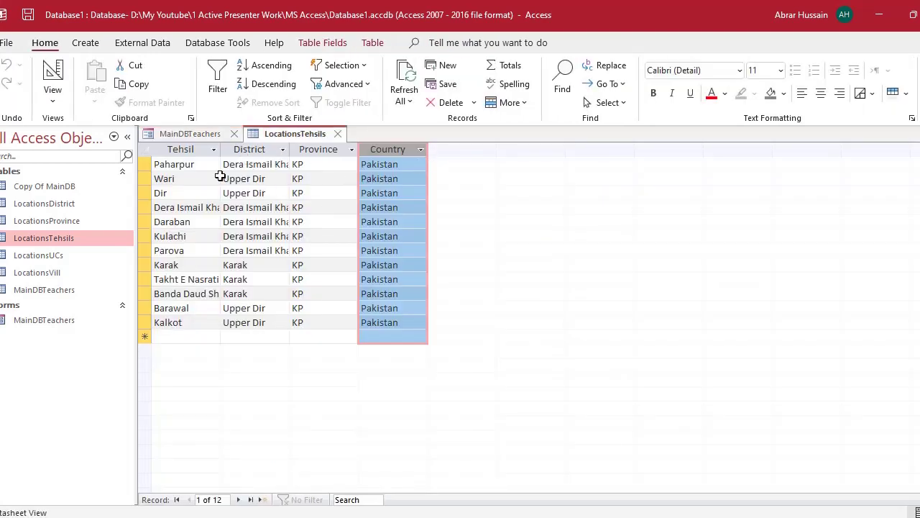
pyautogui.click(190, 136)
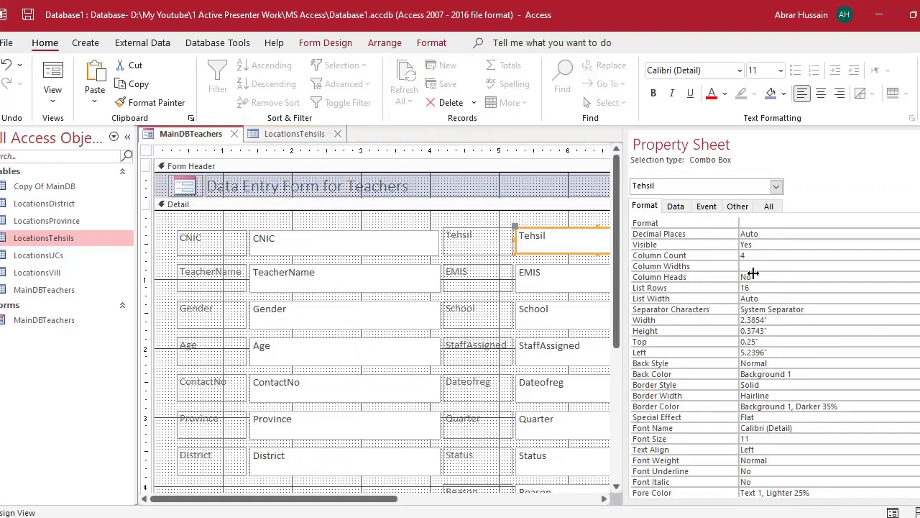
pyautogui.click(741, 256)
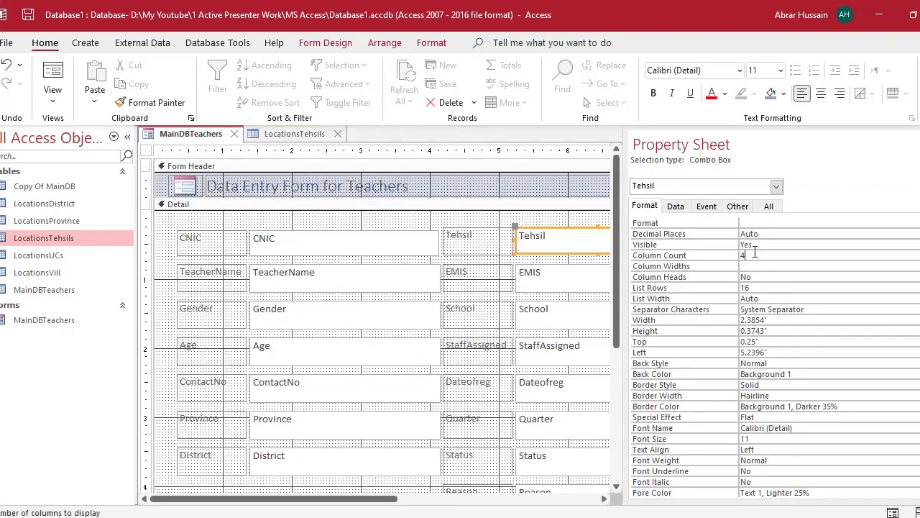
# - In Form View, check the four-column Tehsil list, pick Paharpur, and inspect District and Province
pyautogui.click(50, 72)
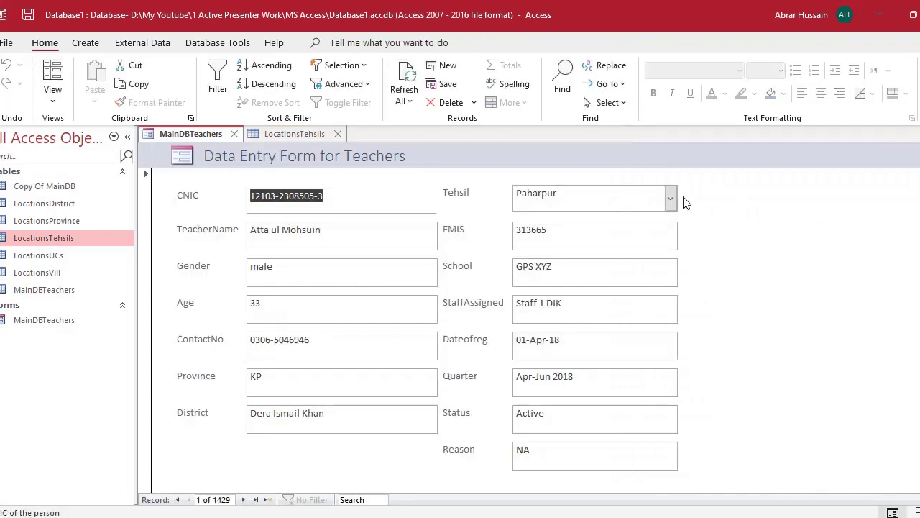
pyautogui.click(670, 198)
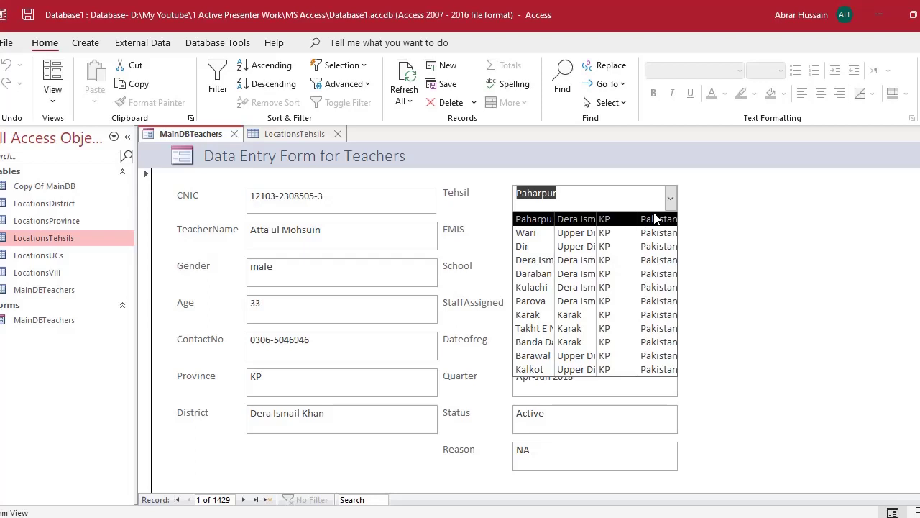
pyautogui.click(575, 194)
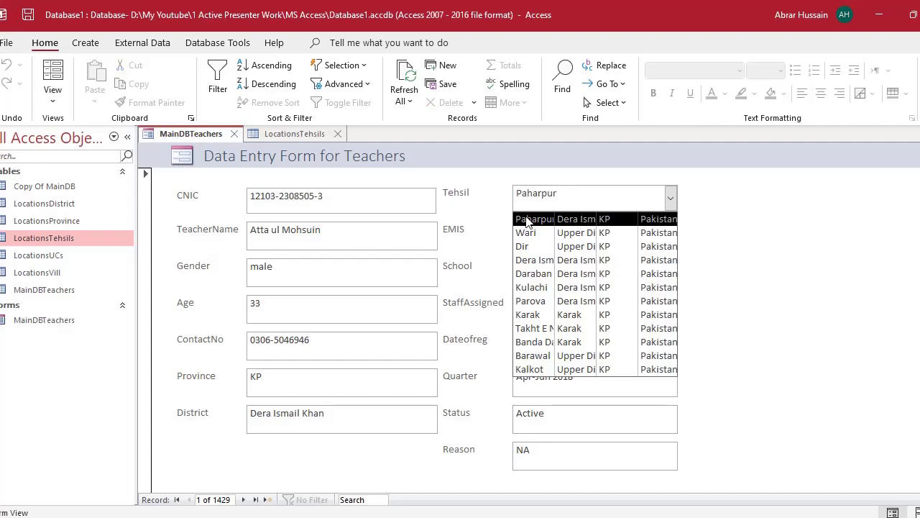
pyautogui.click(824, 227)
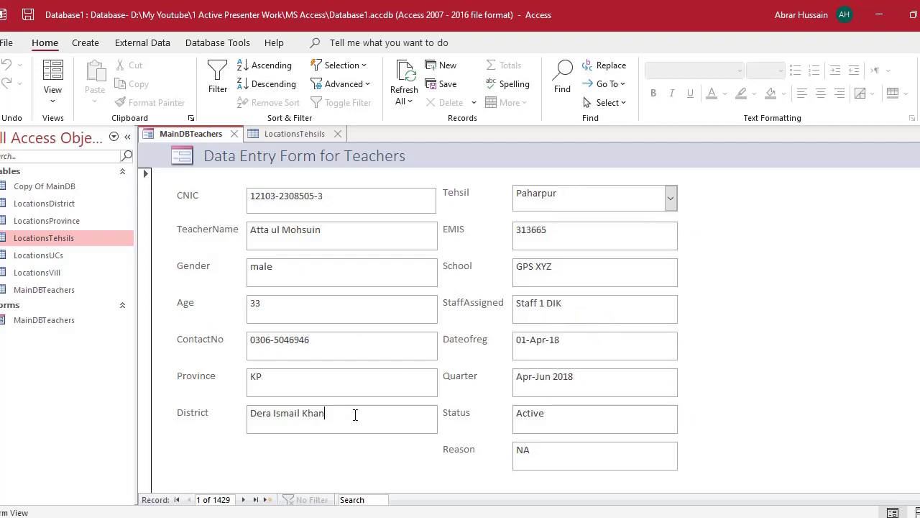
pyautogui.moveTo(355, 415); pyautogui.dragTo(163, 394)
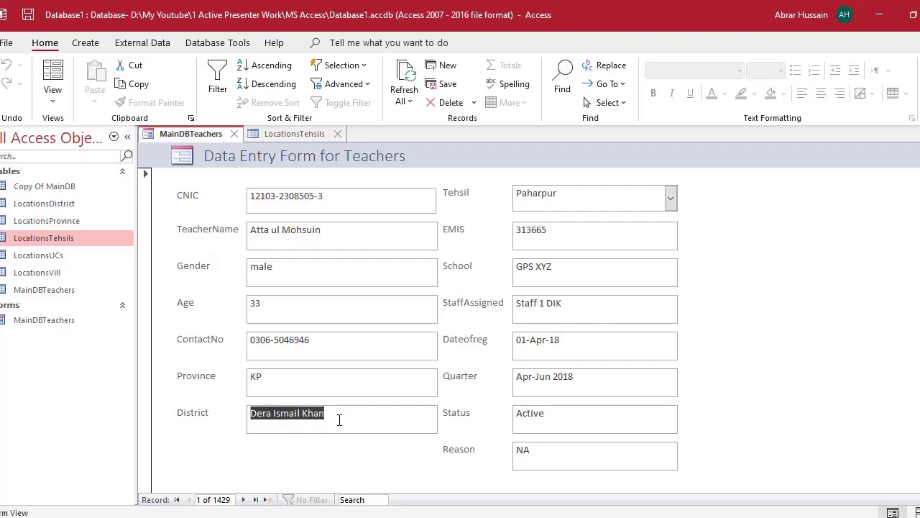
pyautogui.moveTo(346, 414); pyautogui.dragTo(142, 380)
pyautogui.moveTo(266, 380); pyautogui.dragTo(194, 372)
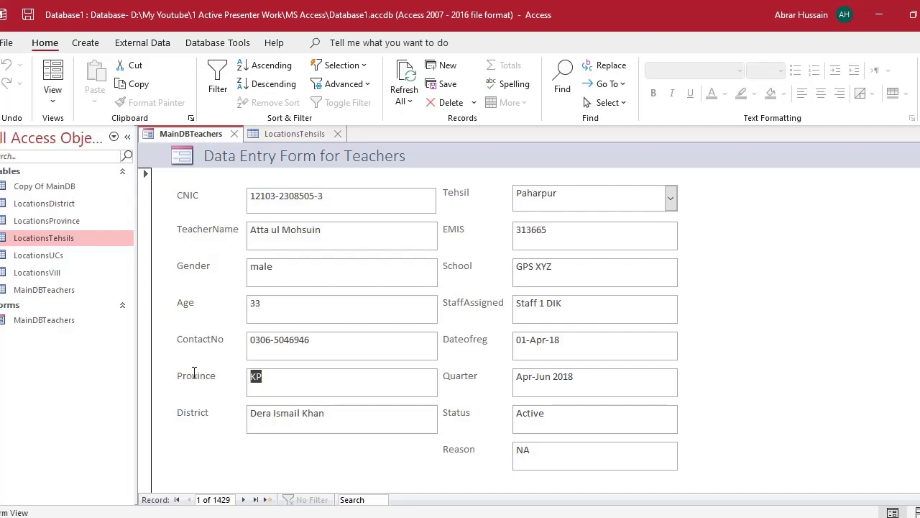
pyautogui.doubleClick(74, 243)
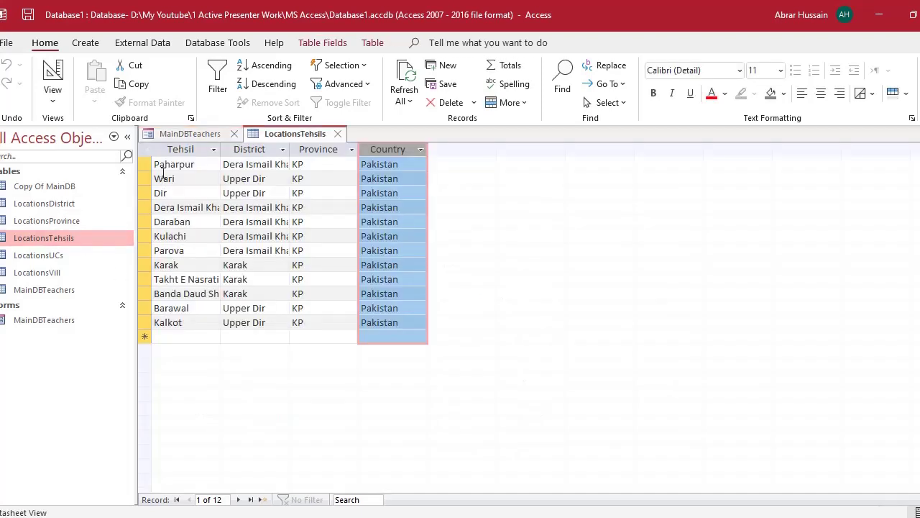
pyautogui.click(256, 149)
pyautogui.click(321, 150)
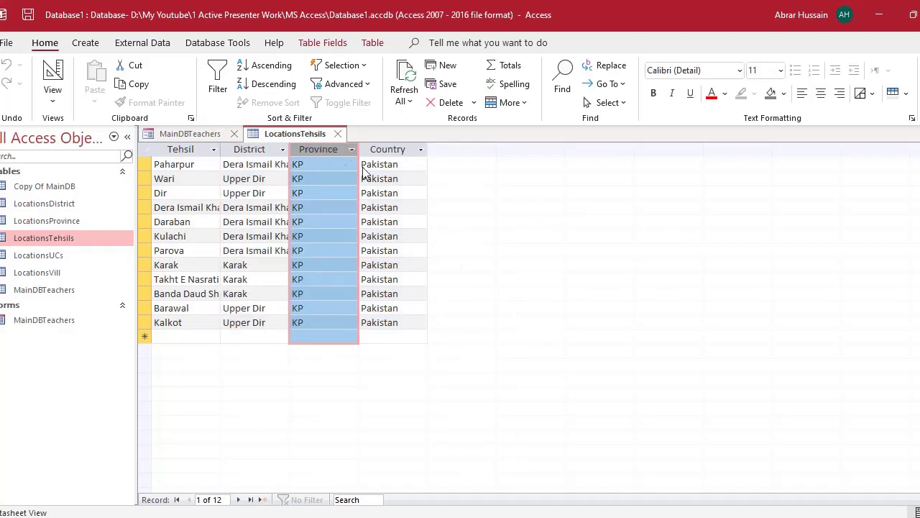
pyautogui.click(391, 147)
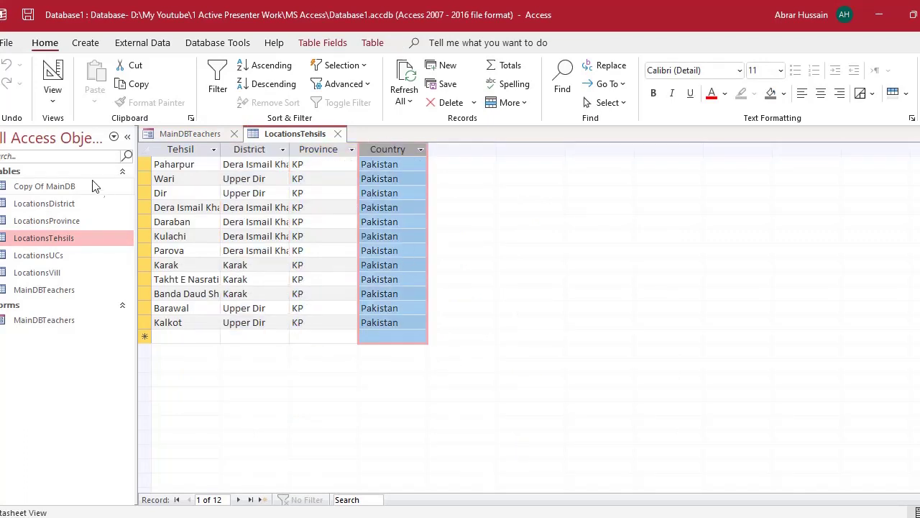
pyautogui.click(256, 147)
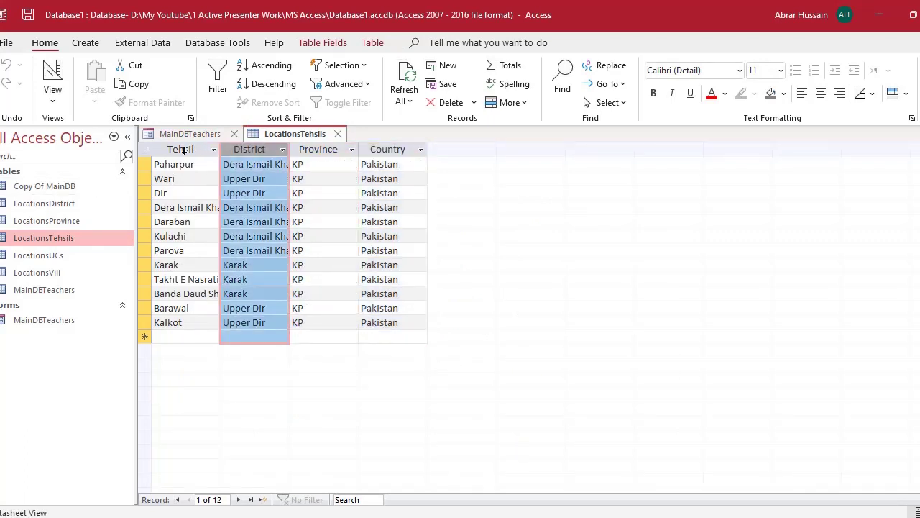
pyautogui.click(181, 148)
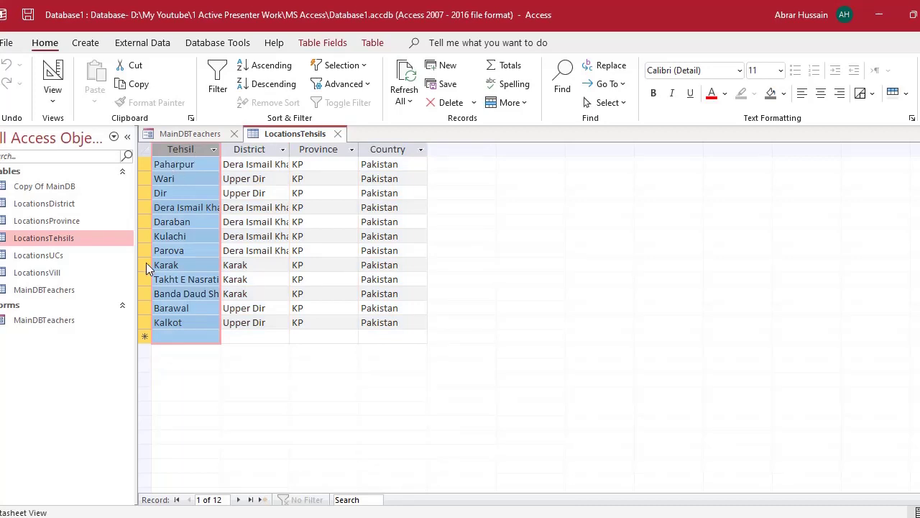
pyautogui.moveTo(244, 150); pyautogui.dragTo(417, 157)
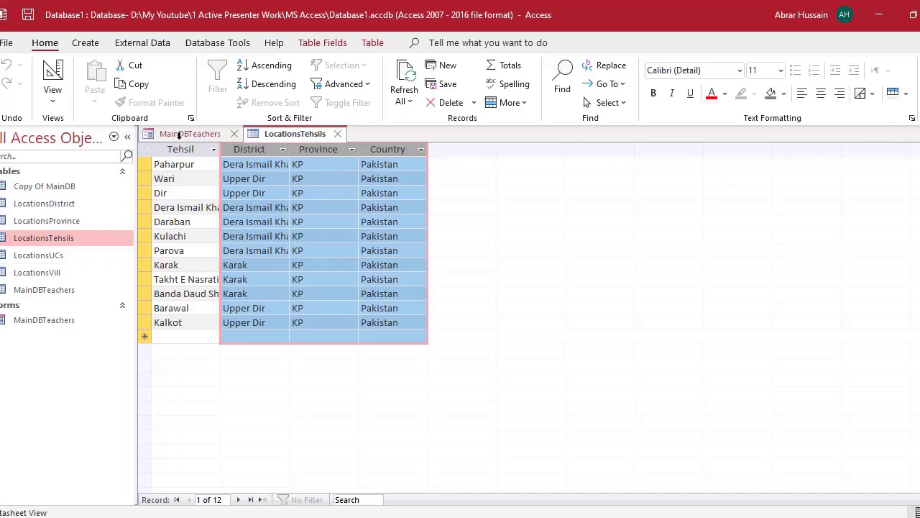
pyautogui.click(178, 135)
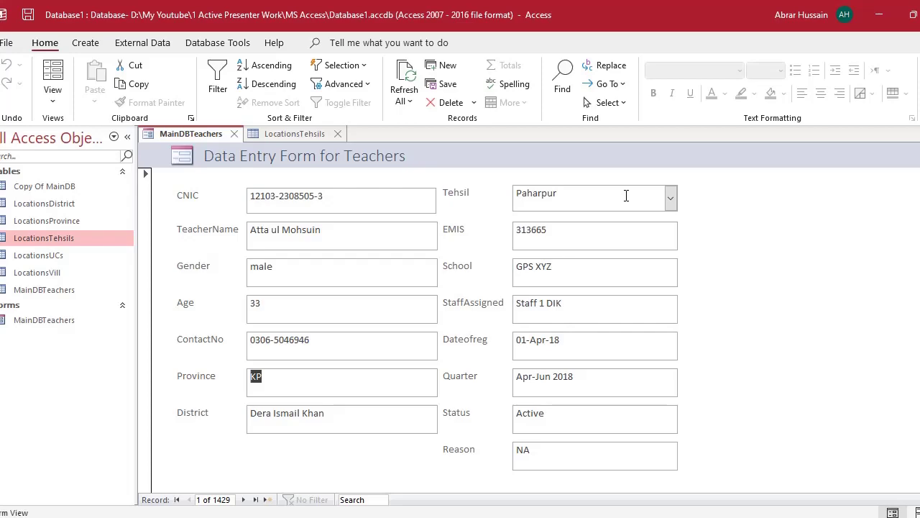
# - Back in Design View, set the Tehsil combo box's Bound Column to 1 and close the Property Sheet
pyautogui.click(52, 100)
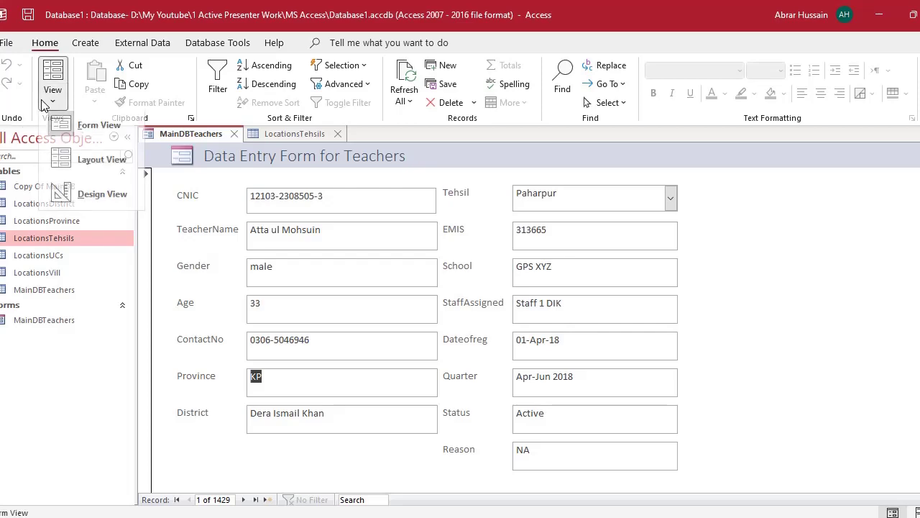
pyautogui.click(88, 201)
pyautogui.click(546, 228)
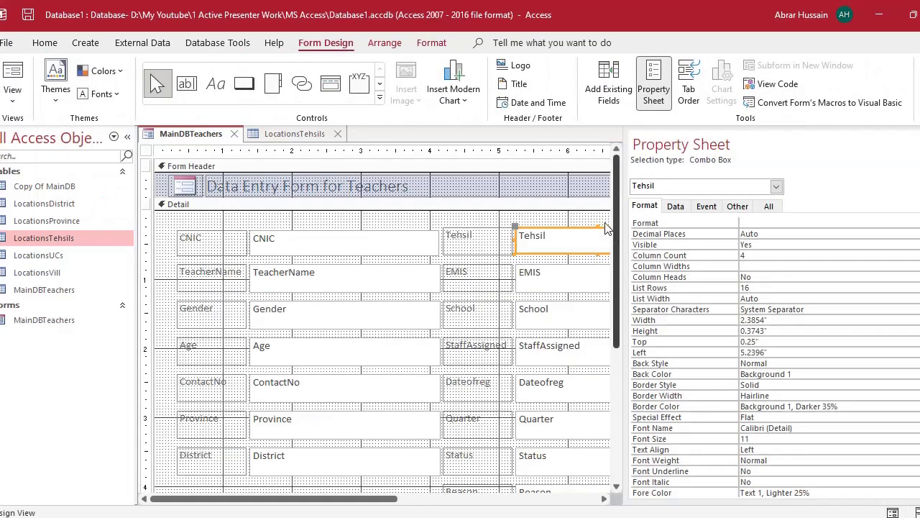
pyautogui.click(677, 207)
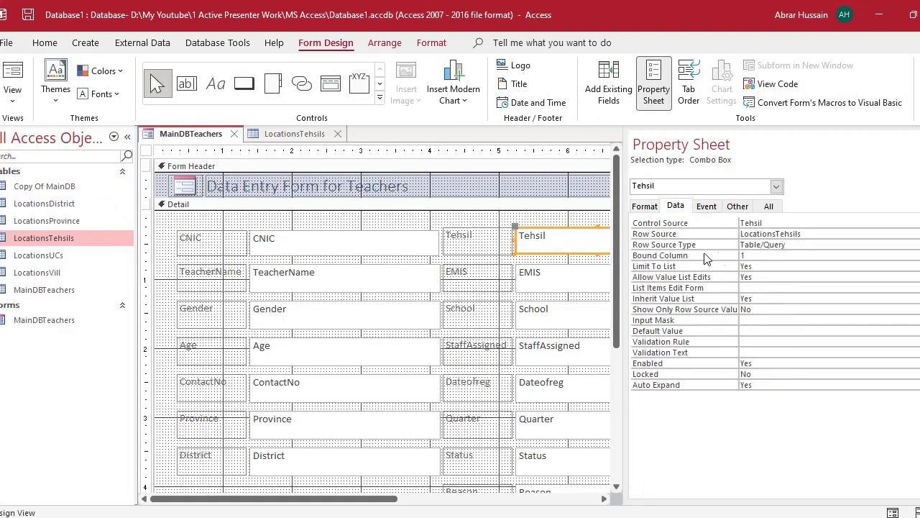
pyautogui.click(765, 254)
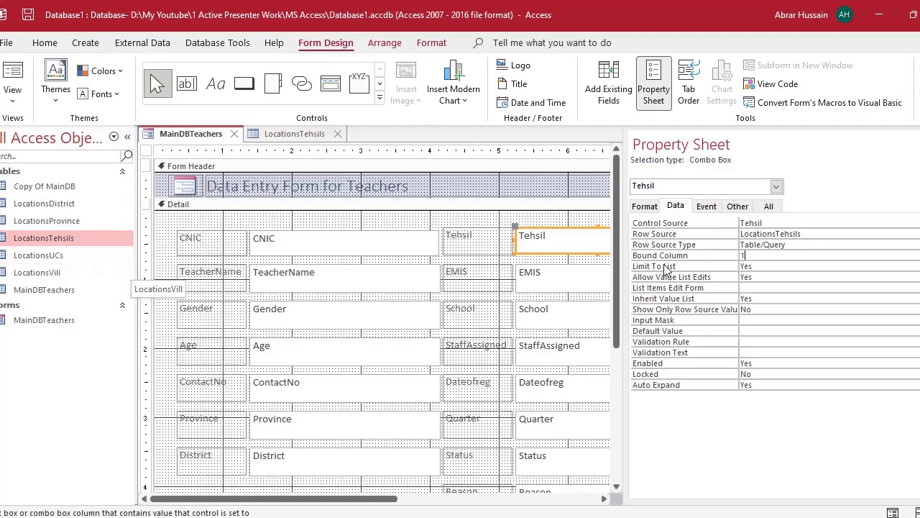
pyautogui.click(725, 255)
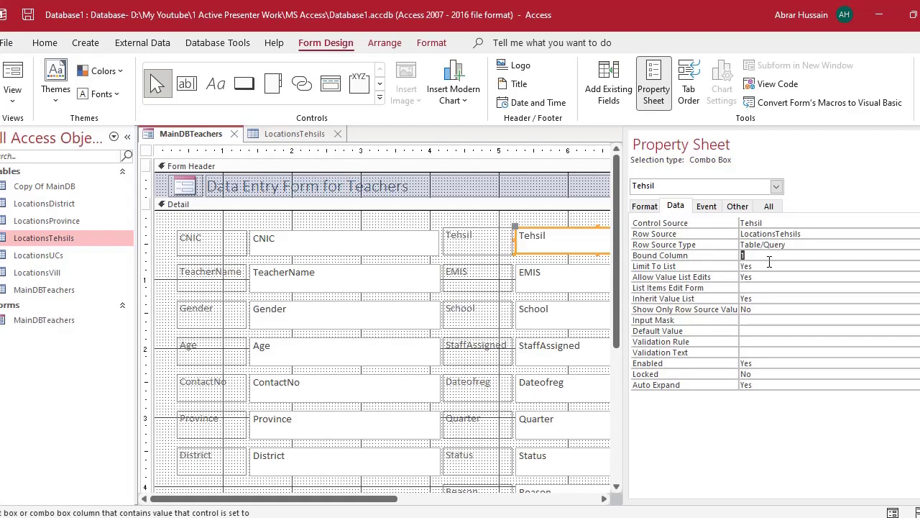
pyautogui.press('F4')
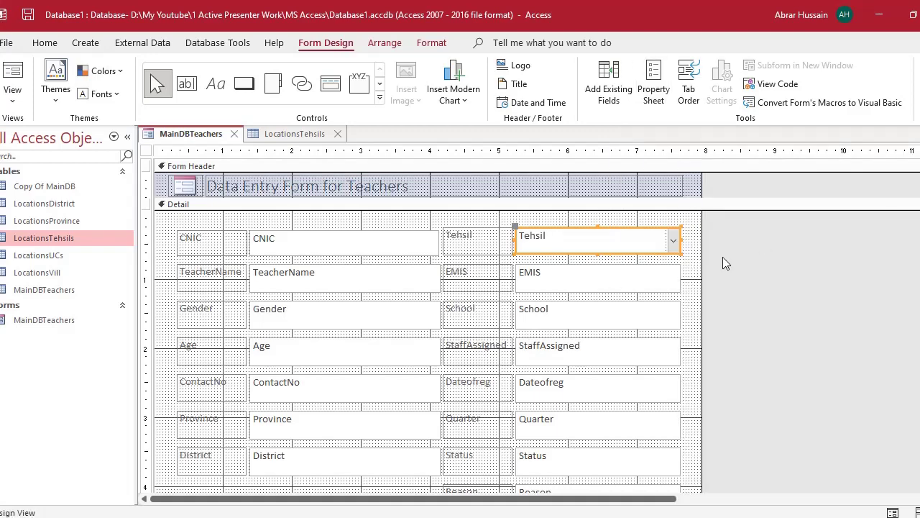
pyautogui.scroll(-2, 754, 335)
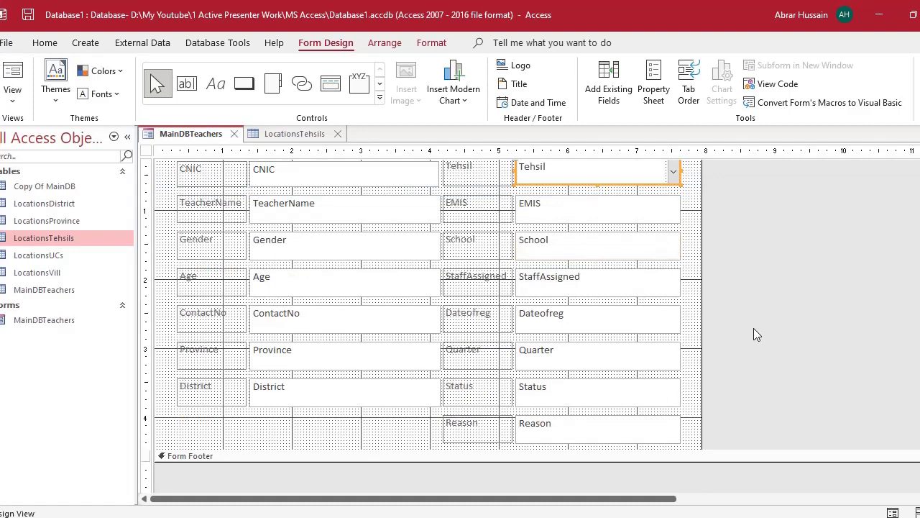
pyautogui.click(212, 349)
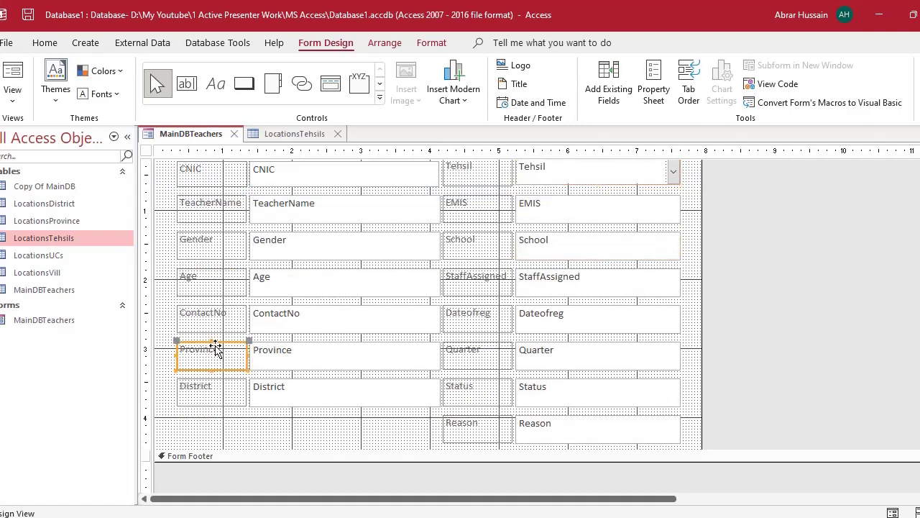
pyautogui.keyDown('shift'); pyautogui.click(288, 367); pyautogui.keyUp('shift')
pyautogui.click(287, 365)
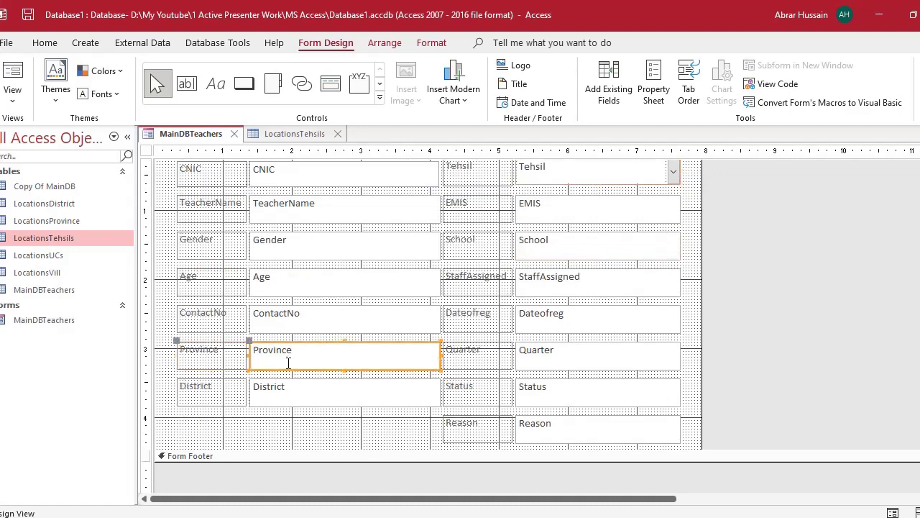
pyautogui.click(204, 394)
pyautogui.click(287, 394)
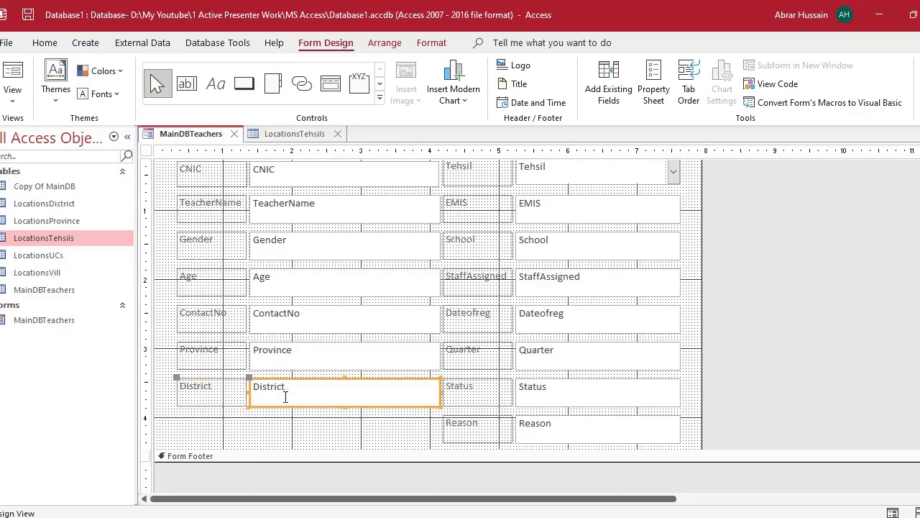
pyautogui.scroll(3, 286, 398)
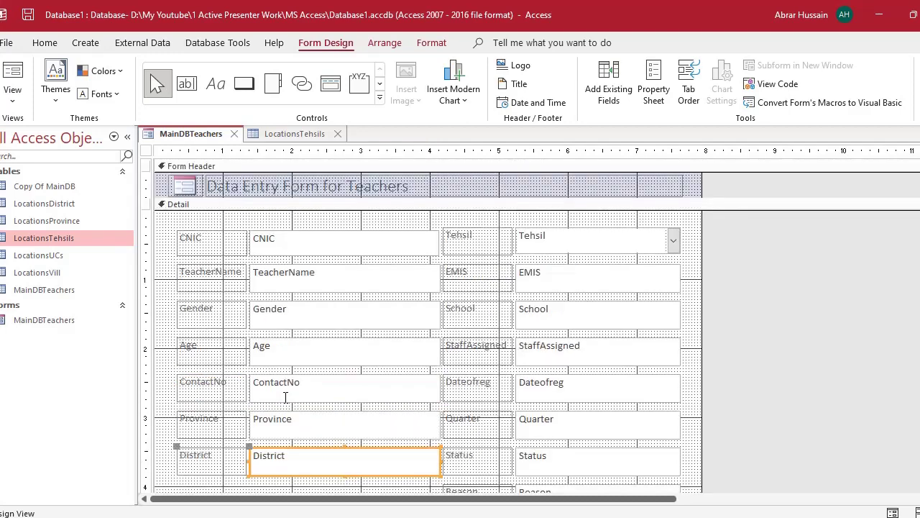
pyautogui.click(558, 234)
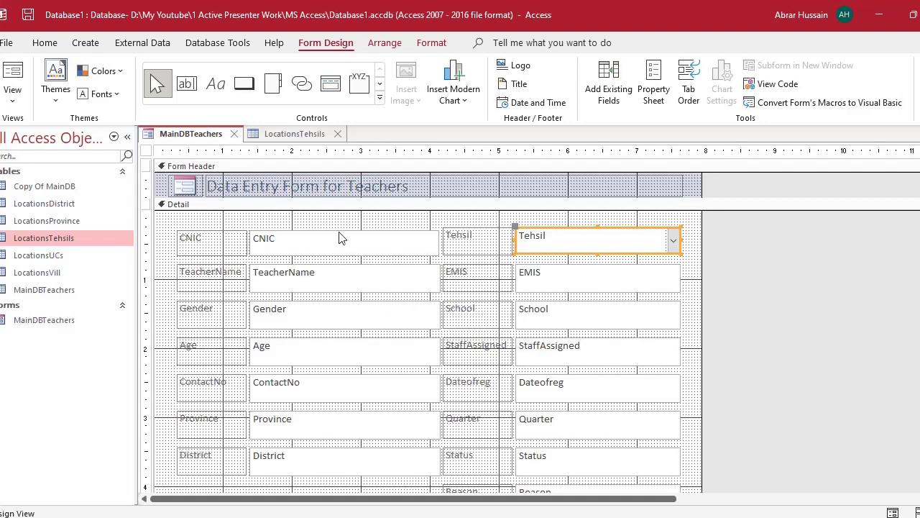
pyautogui.scroll(-2, 539, 284)
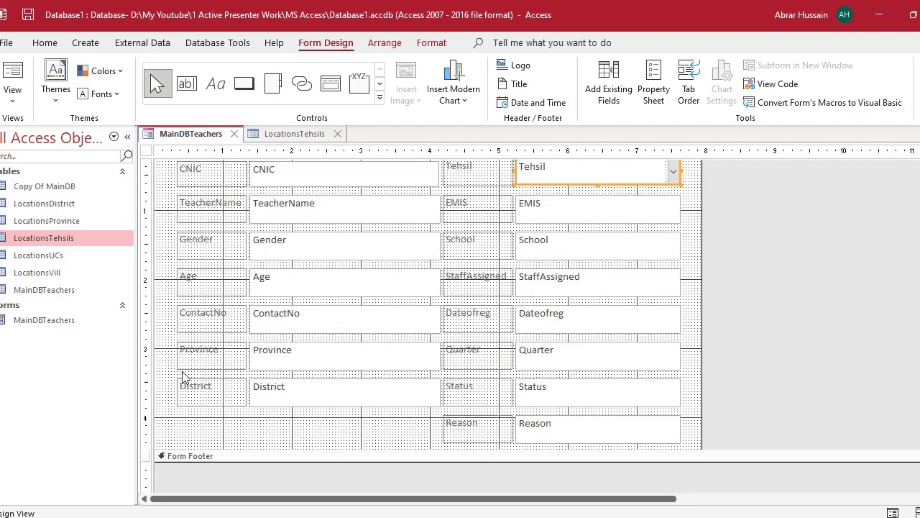
pyautogui.click(202, 358)
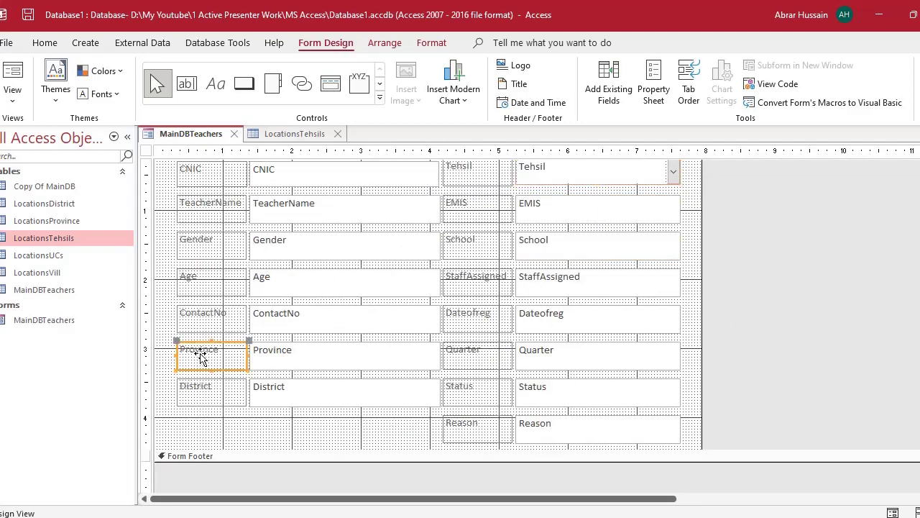
pyautogui.click(219, 395)
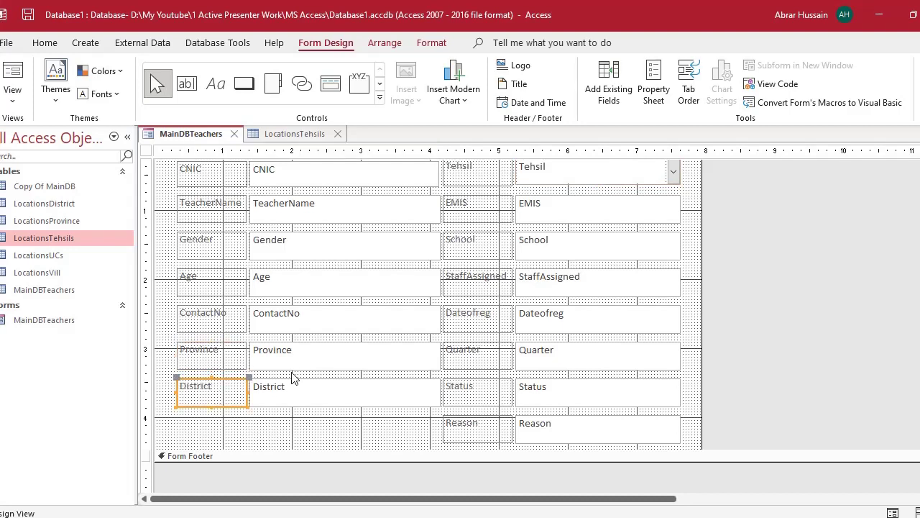
pyautogui.click(293, 394)
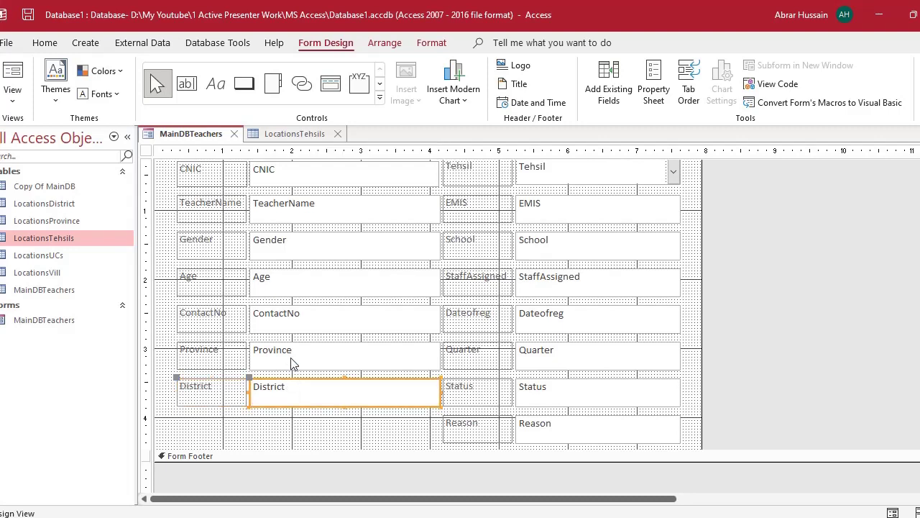
pyautogui.click(291, 361)
pyautogui.click(275, 378)
pyautogui.click(285, 355)
pyautogui.click(290, 400)
pyautogui.click(283, 345)
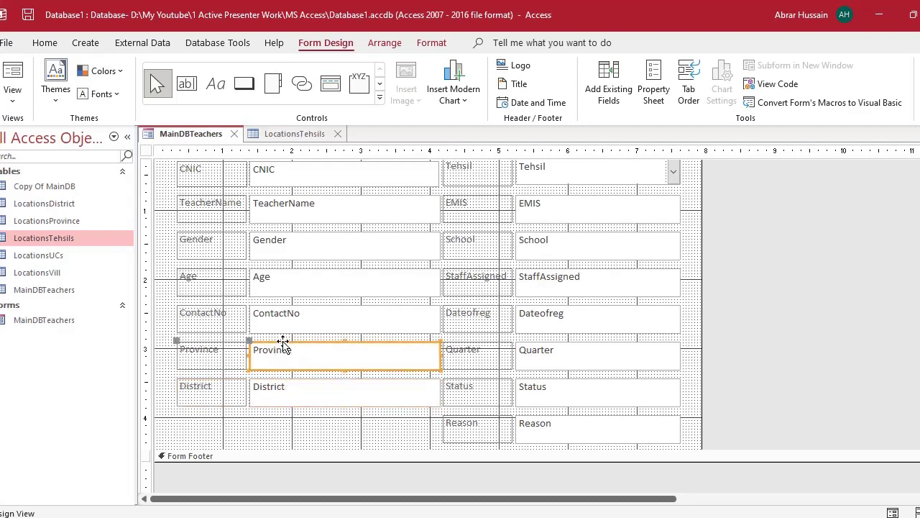
pyautogui.click(287, 400)
pyautogui.click(285, 360)
pyautogui.click(288, 399)
pyautogui.click(285, 358)
pyautogui.click(281, 404)
pyautogui.scroll(2, 662, 312)
pyautogui.click(597, 250)
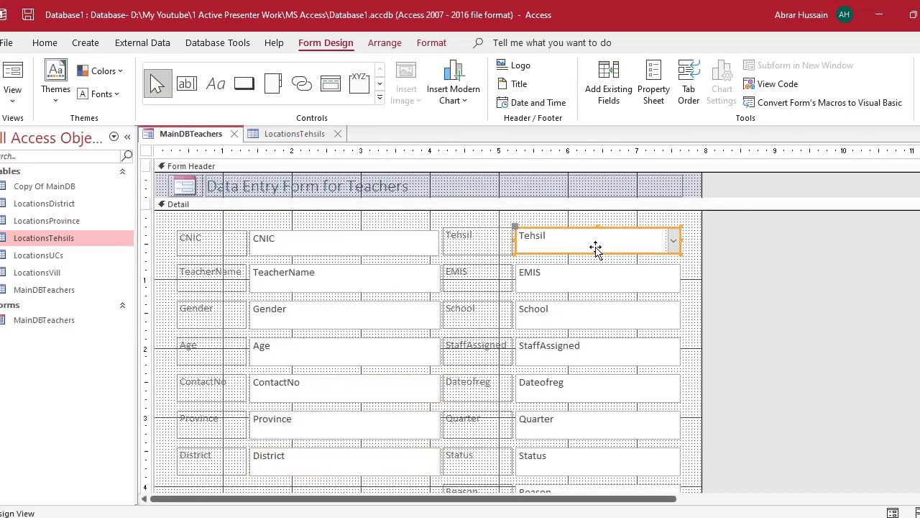
pyautogui.scroll(-3, 392, 308)
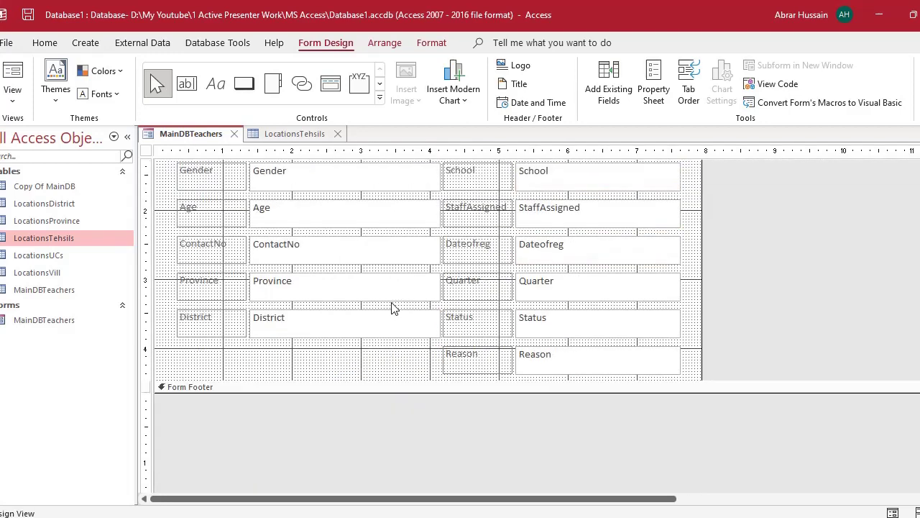
pyautogui.click(310, 284)
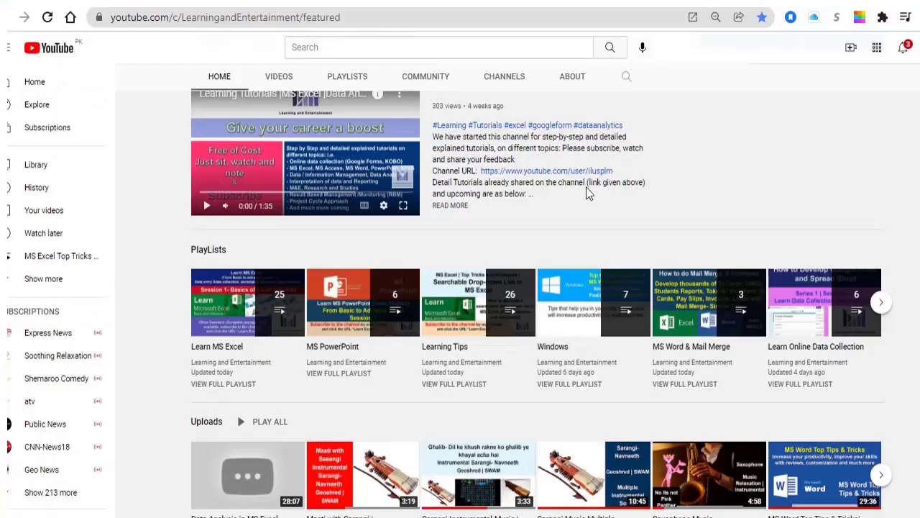
pyautogui.scroll(-1, 308, 312)
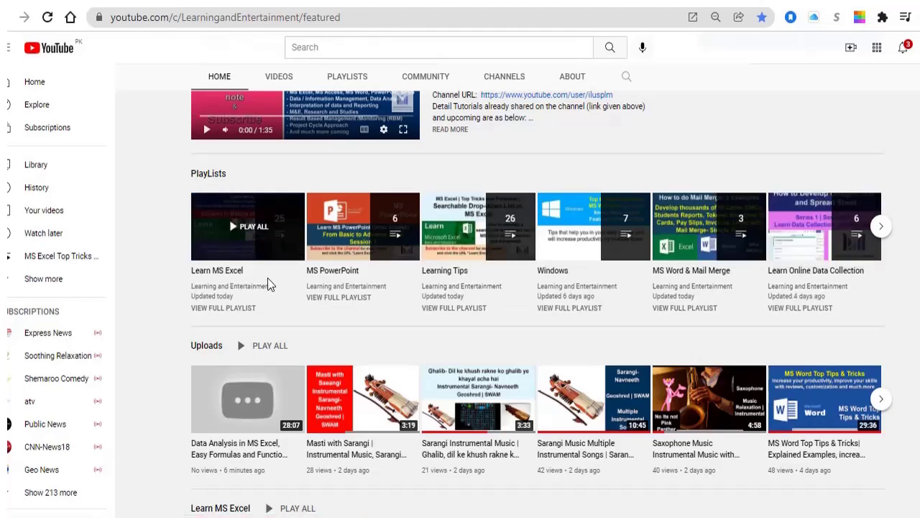
pyautogui.scroll(-1, 335, 272)
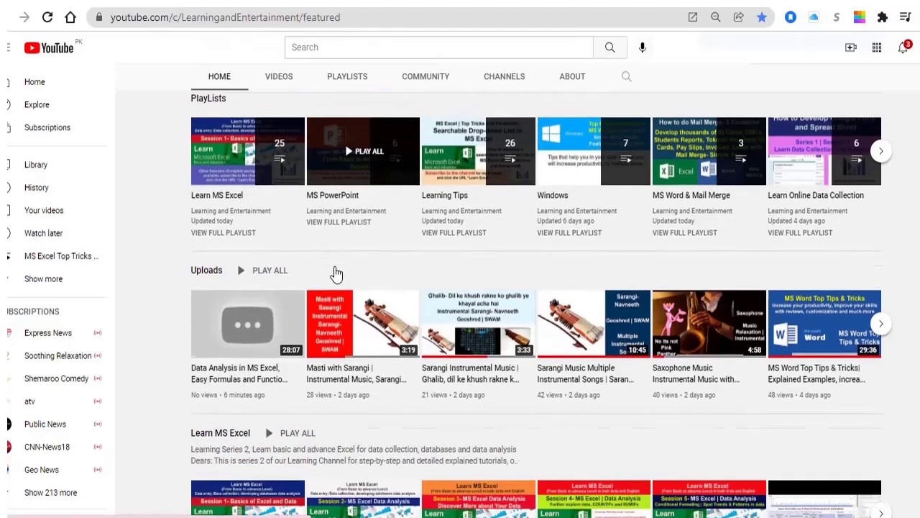
pyautogui.scroll(-3, 335, 272)
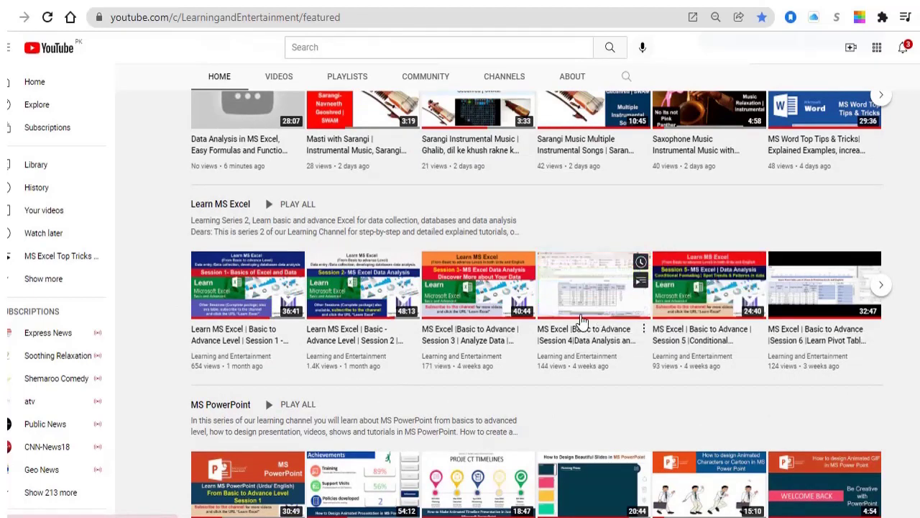
pyautogui.scroll(-3, 583, 321)
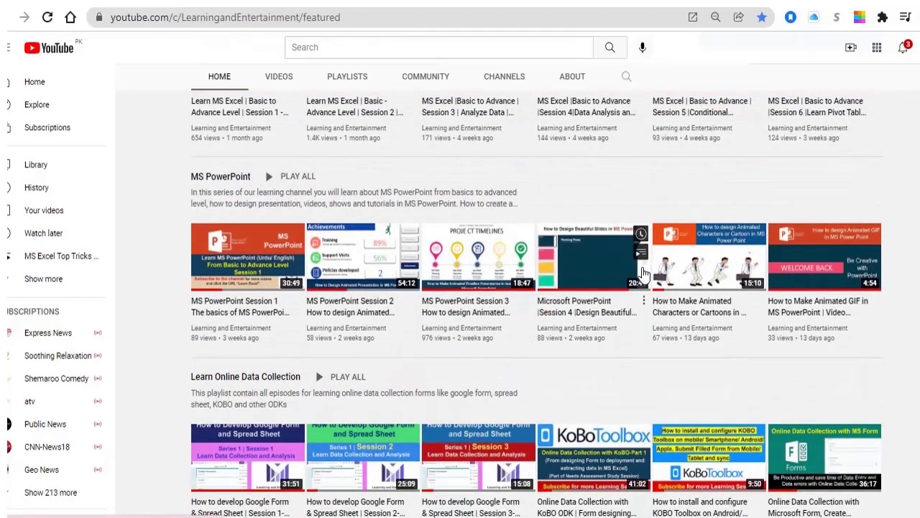
pyautogui.scroll(-1, 523, 332)
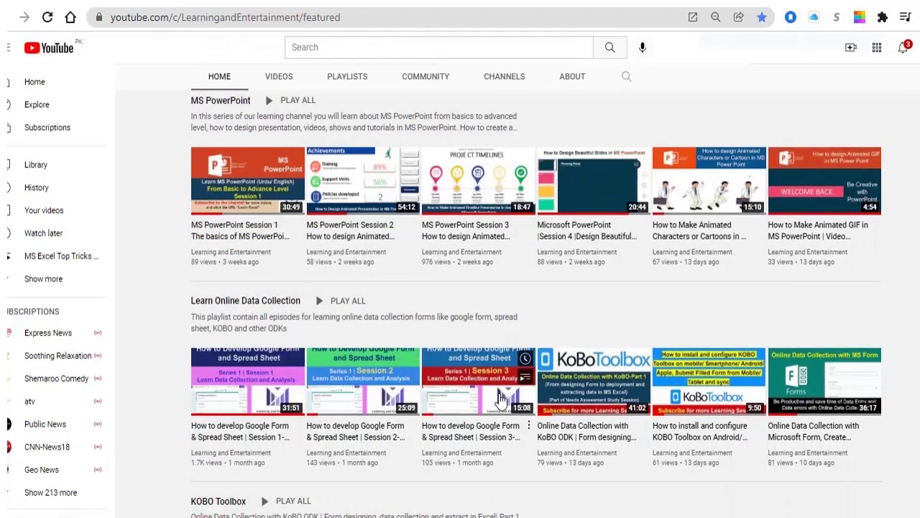
pyautogui.scroll(2, 483, 343)
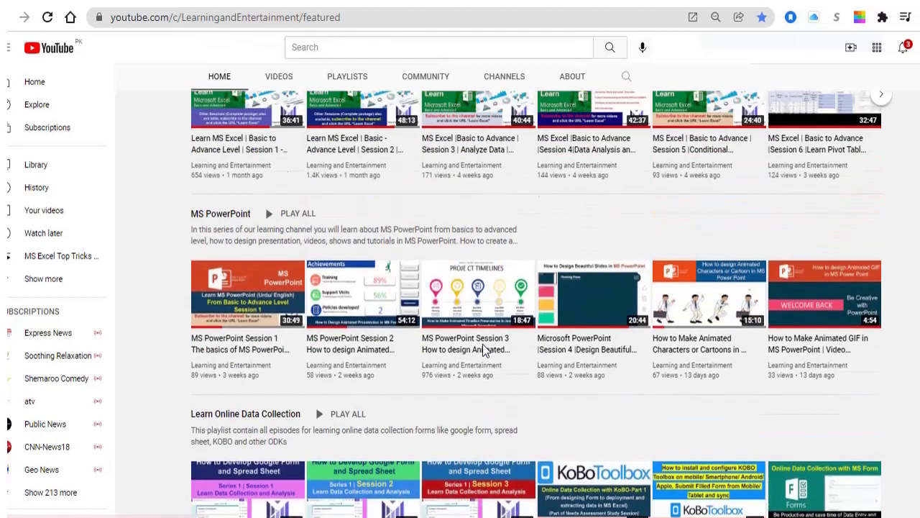
pyautogui.scroll(3, 482, 344)
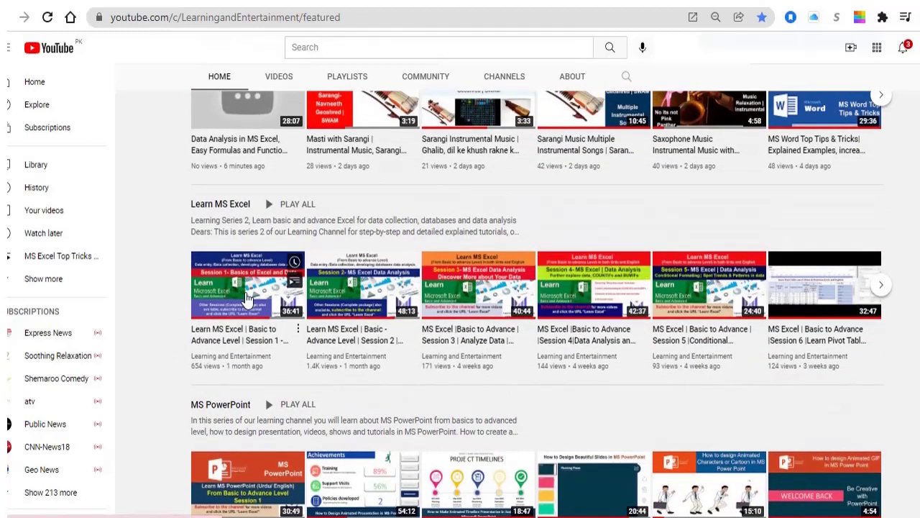
pyautogui.scroll(6, 247, 297)
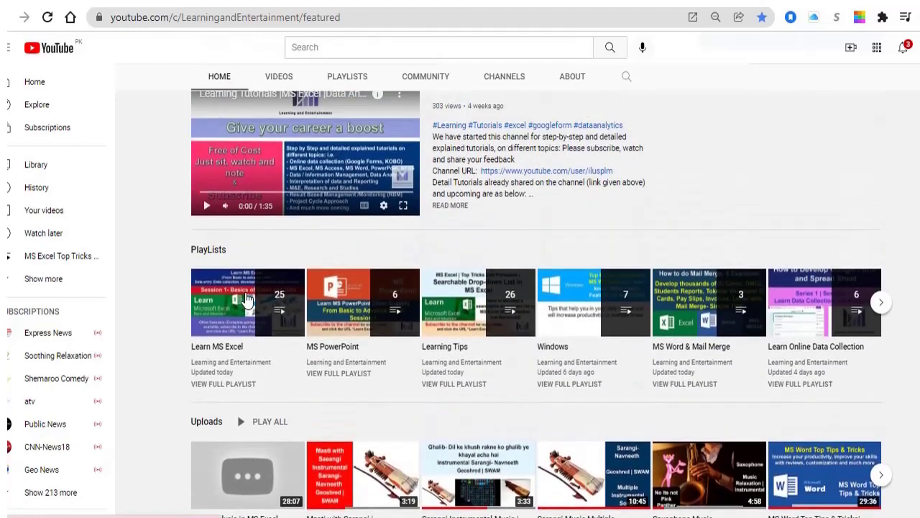